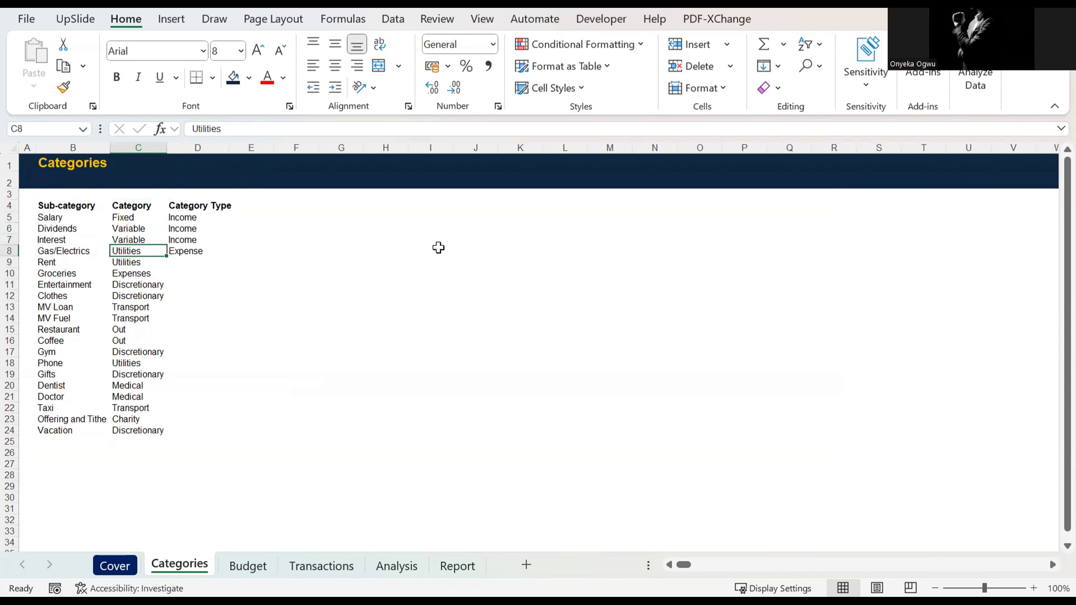
Step: Review the category assigned to each sub-category in column C, from Gas/Electrics down through Gifts
{"action": "key", "text": "Down"}
{"action": "key", "text": "Down"}
{"action": "key", "text": "Down"}
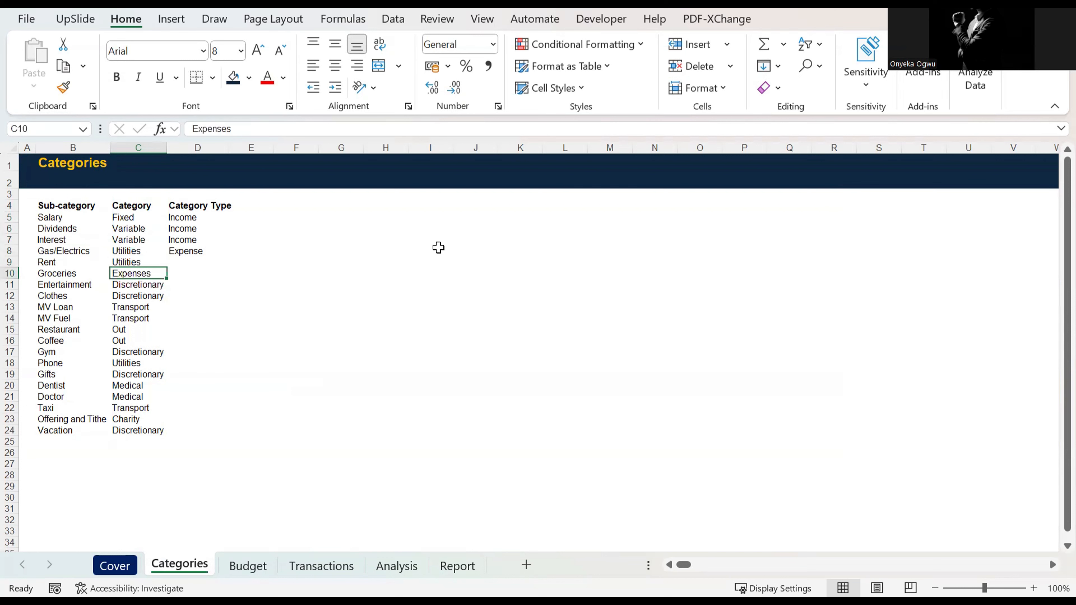
{"action": "key", "text": "Down"}
{"action": "key", "text": "Up"}
{"action": "key", "text": "Up"}
{"action": "key", "text": "Down"}
{"action": "key", "text": "Down"}
{"action": "key", "text": "Down"}
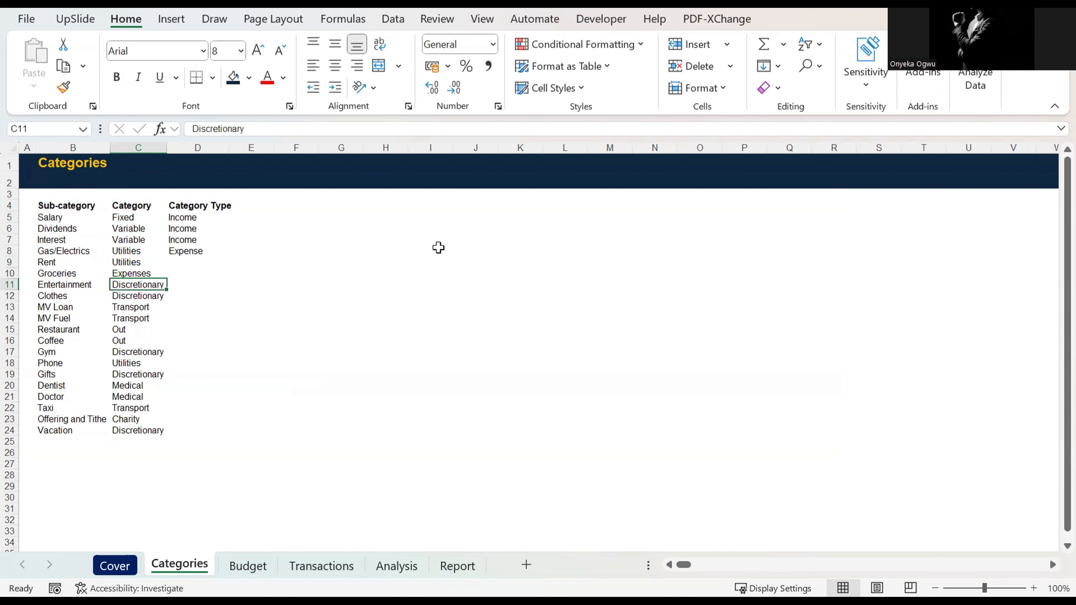
{"action": "key", "text": "Down"}
{"action": "key", "text": "Down"}
{"action": "key", "text": "Down"}
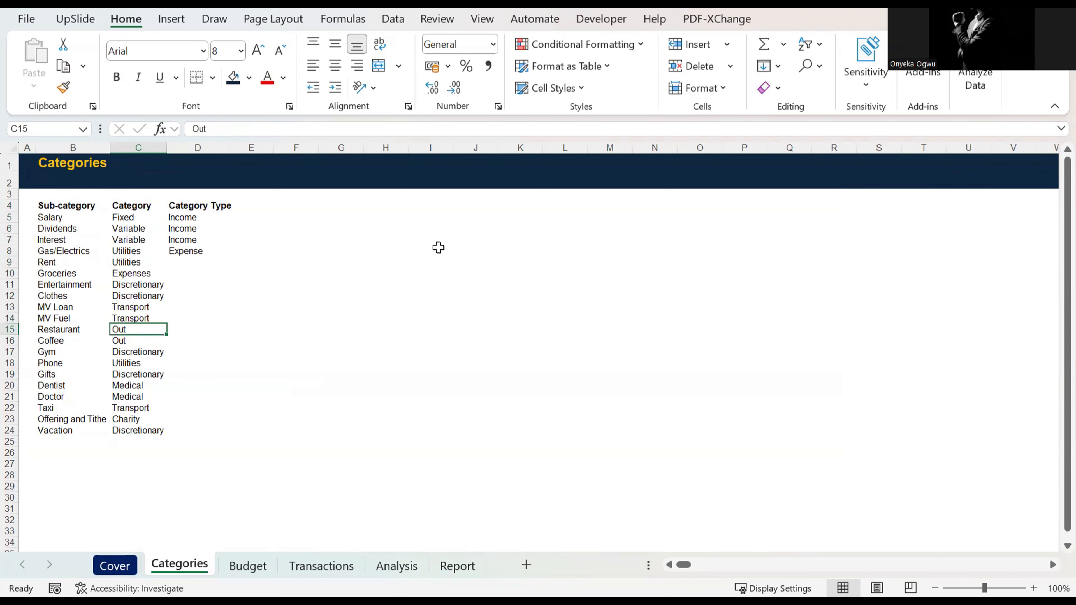
{"action": "key", "text": "Up"}
{"action": "key", "text": "Down"}
{"action": "key", "text": "Down"}
{"action": "key", "text": "Down"}
{"action": "key", "text": "Down"}
{"action": "key", "text": "Down"}
{"action": "key", "text": "Down"}
{"action": "key", "text": "Down"}
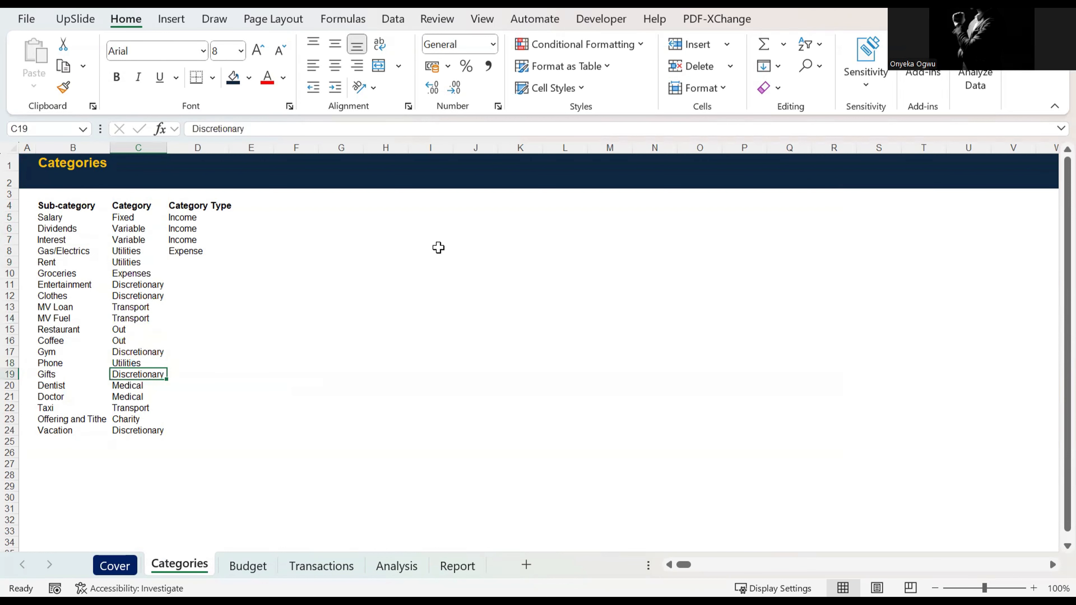
{"action": "key", "text": "Up"}
{"action": "key", "text": "Up"}
{"action": "key", "text": "Up"}
{"action": "key", "text": "Up"}
{"action": "key", "text": "Up"}
{"action": "key", "text": "Up"}
{"action": "key", "text": "Up"}
{"action": "key", "text": "Up"}
{"action": "key", "text": "Up"}
{"action": "key", "text": "Up"}
{"action": "key", "text": "Up"}
{"action": "key", "text": "Up"}
{"action": "key", "text": "Up"}
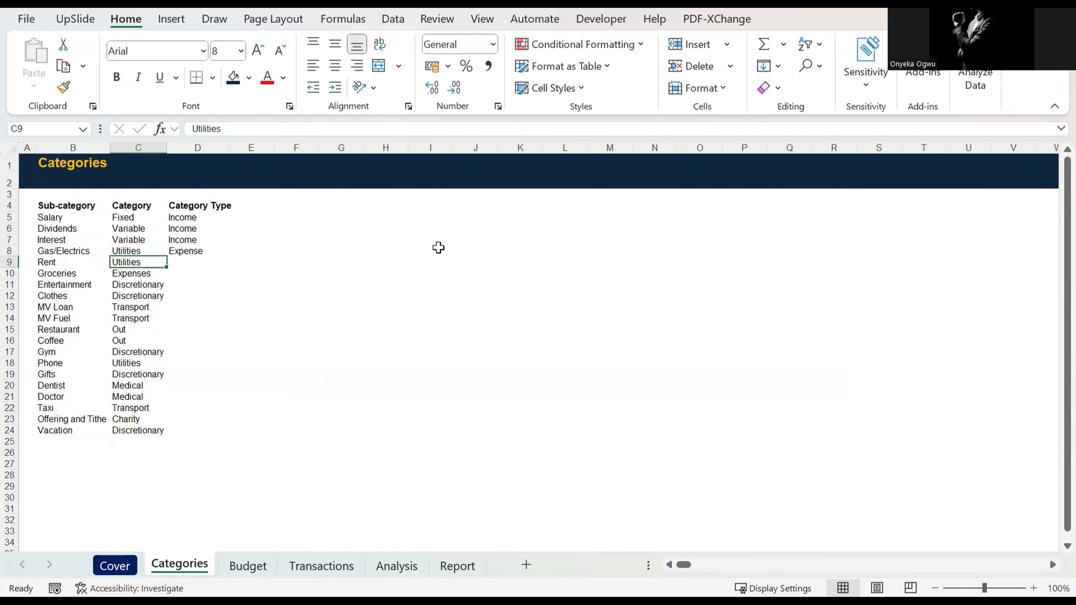
{"action": "key", "text": "Down"}
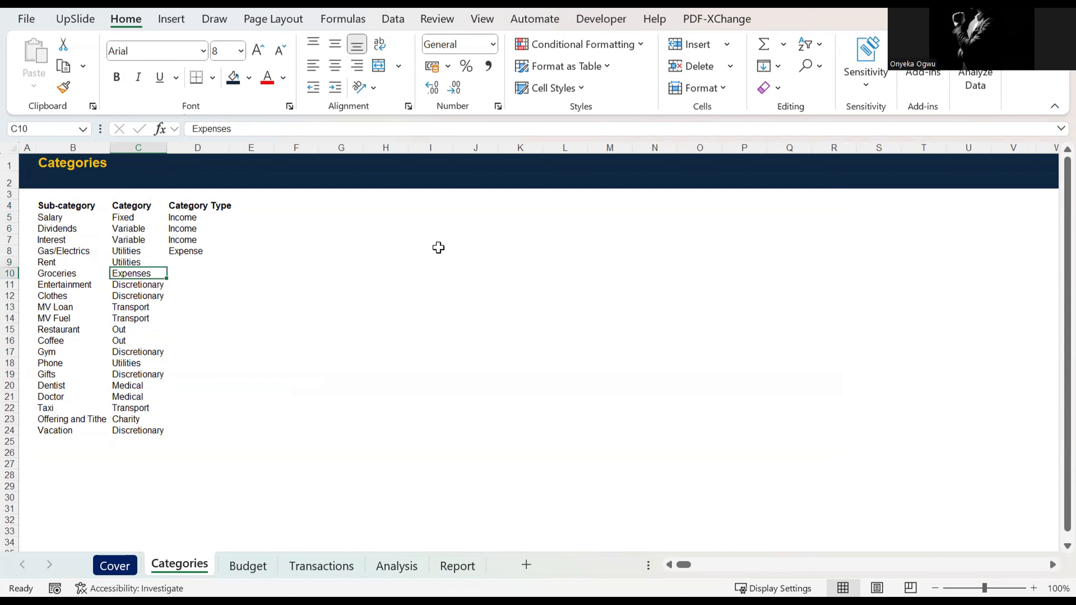
Step: Add list data validation to the first Category Type cell, D5, with the source "Income, Expense"
{"action": "key", "text": "Up"}
{"action": "key", "text": "Up"}
{"action": "key", "text": "Up"}
{"action": "key", "text": "Up"}
{"action": "key", "text": "Right"}
{"action": "key", "text": "Up"}
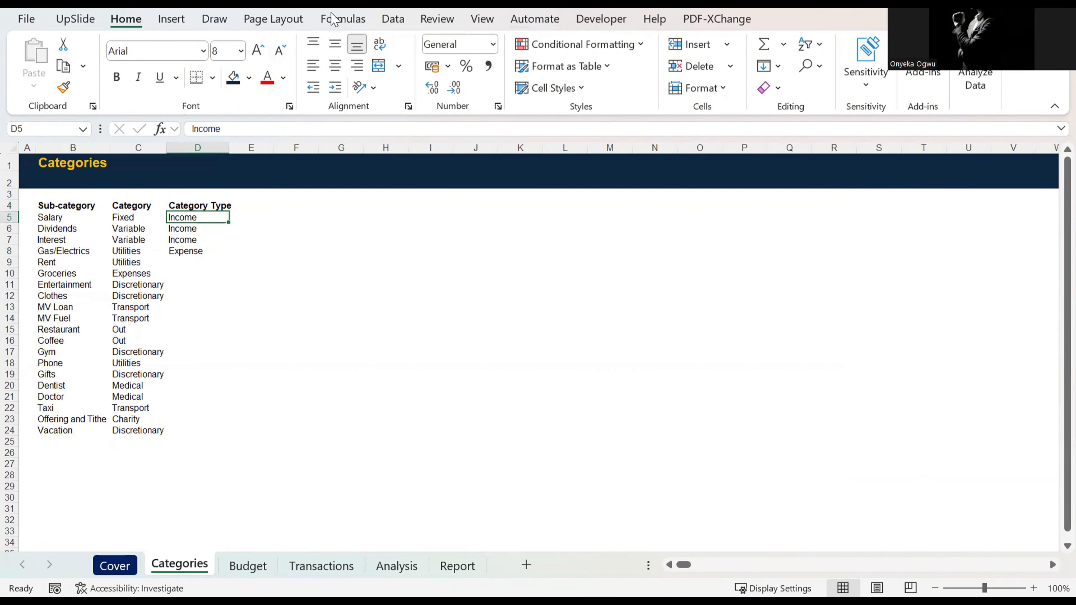
{"action": "left_click", "coordinate": [394, 21]}
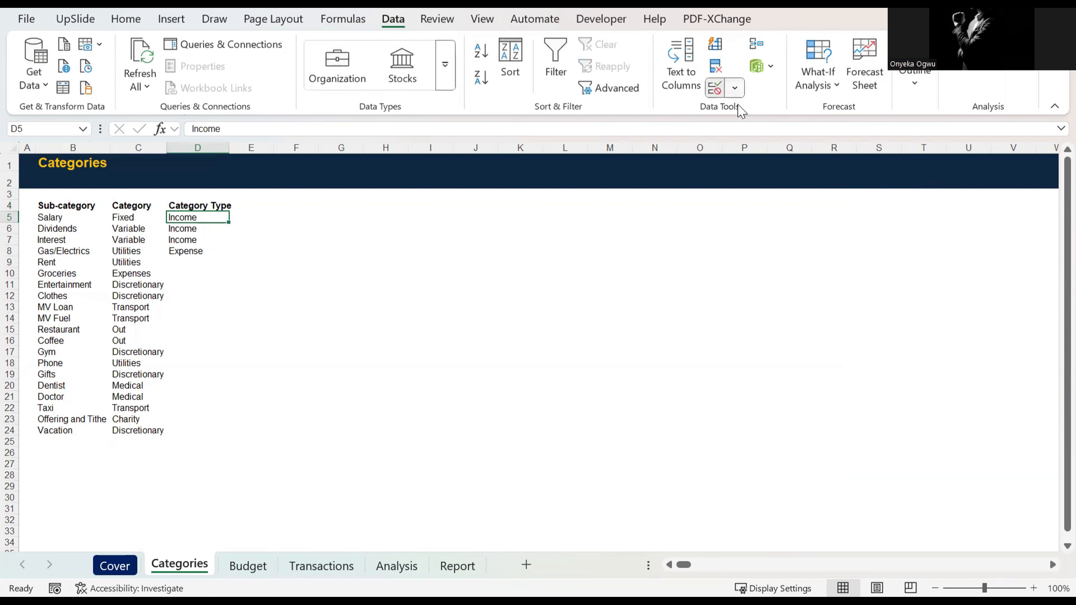
{"action": "left_click", "coordinate": [735, 89]}
{"action": "left_click", "coordinate": [760, 113]}
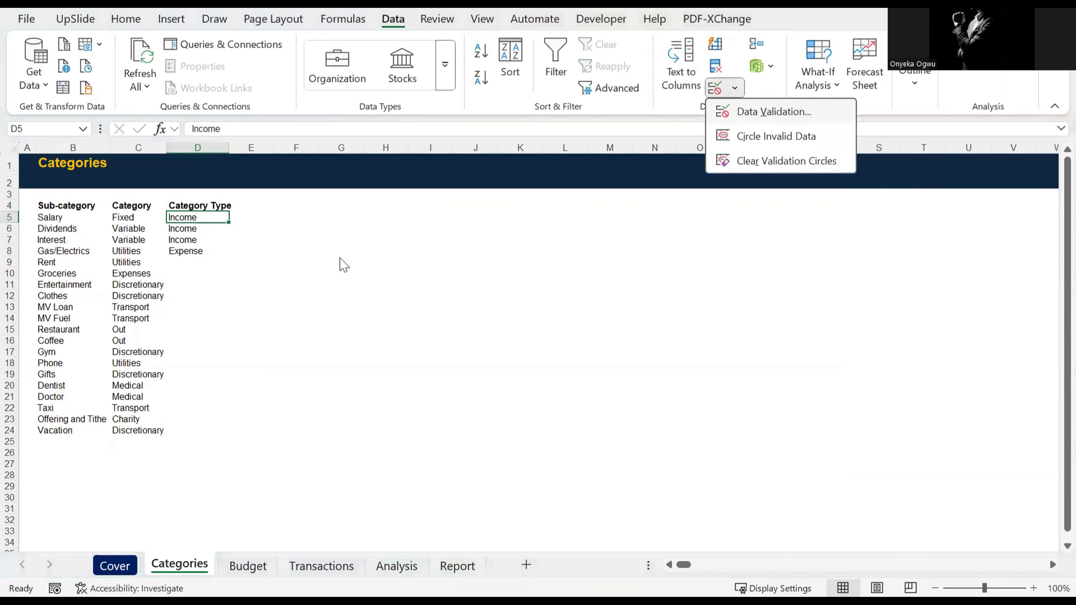
{"action": "left_click", "coordinate": [175, 319]}
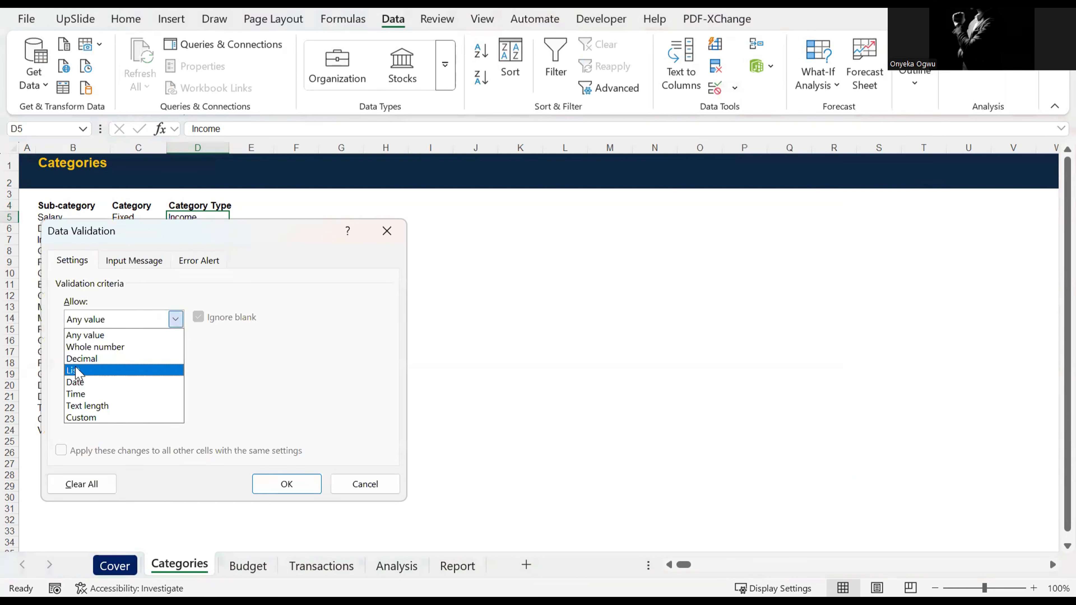
{"action": "left_click", "coordinate": [75, 372]}
{"action": "left_click", "coordinate": [102, 393]}
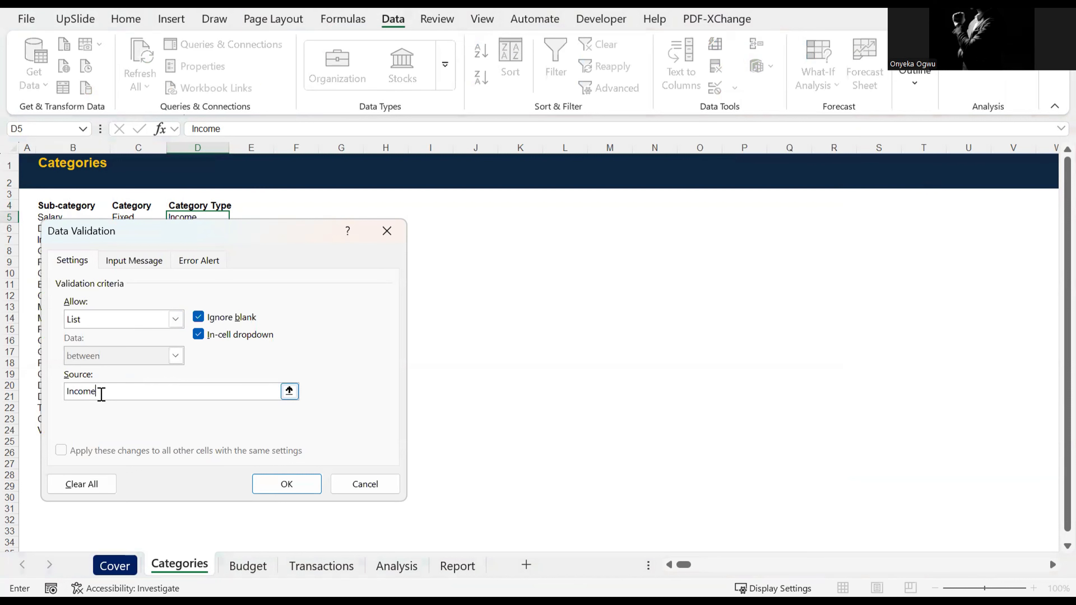
{"action": "type", "text": "Income, Expnese"}
{"action": "left_click", "coordinate": [282, 491]}
Step: Copy the validated Income cell D5 down the Category Type column through row 24
{"action": "key", "text": "ctrl+c"}
{"action": "key", "text": "shift+Down"}
{"action": "key", "text": "shift+Down"}
{"action": "key", "text": "shift+Down"}
{"action": "key", "text": "shift+Down"}
{"action": "key", "text": "shift+Down"}
{"action": "key", "text": "shift+Down"}
{"action": "key", "text": "shift+Down"}
{"action": "key", "text": "shift+Down"}
{"action": "key", "text": "shift+Down"}
{"action": "key", "text": "shift+Down"}
{"action": "key", "text": "shift+Down"}
{"action": "key", "text": "shift+Down"}
{"action": "key", "text": "shift+Down"}
{"action": "key", "text": "shift+Down"}
{"action": "key", "text": "shift+Down"}
{"action": "key", "text": "shift+Down"}
{"action": "key", "text": "shift+Down"}
{"action": "key", "text": "shift+Down"}
{"action": "key", "text": "shift+Down"}
{"action": "key", "text": "shift+Down"}
{"action": "key", "text": "shift+Down"}
{"action": "key", "text": "shift+Down"}
{"action": "key", "text": "shift+Down"}
{"action": "key", "text": "shift+Down"}
{"action": "key", "text": "shift+Up"}
{"action": "key", "text": "shift+Up"}
{"action": "key", "text": "shift+Up"}
{"action": "key", "text": "shift+Up"}
{"action": "key", "text": "shift+Up"}
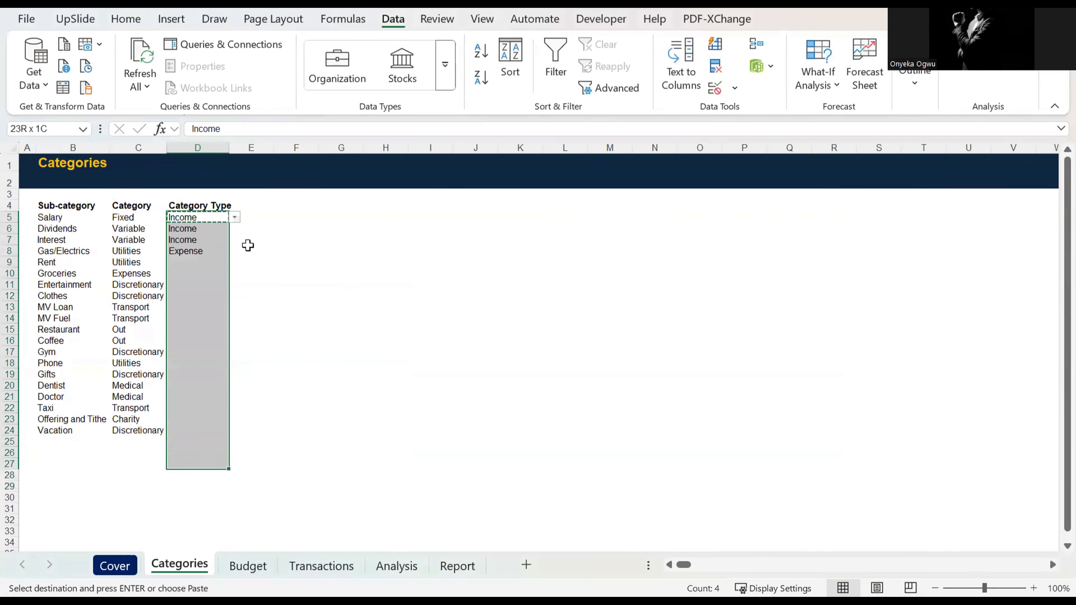
{"action": "key", "text": "ctrl+v"}
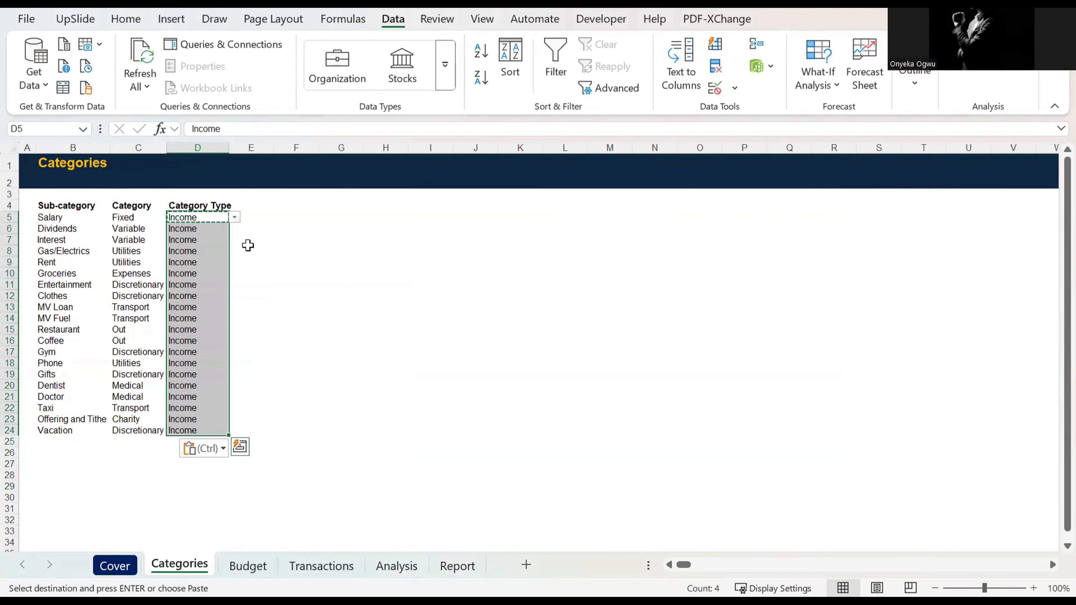
Step: Choose Expense as the Gas/Electrics category type in D8 and copy it down to D24
{"action": "key", "text": "Down"}
{"action": "key", "text": "Down"}
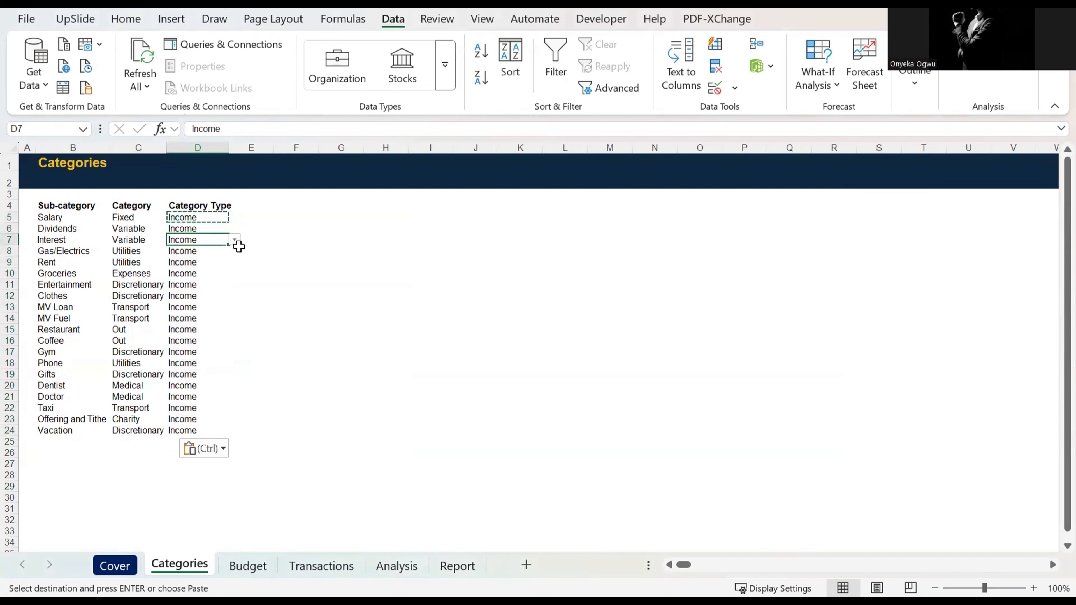
{"action": "key", "text": "Down"}
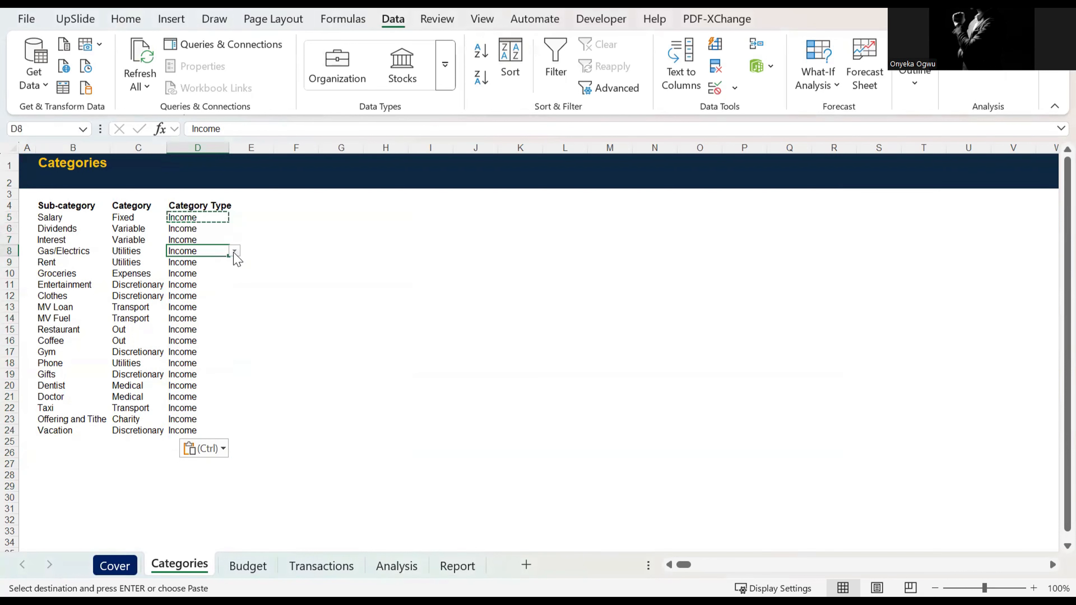
{"action": "left_click", "coordinate": [234, 251]}
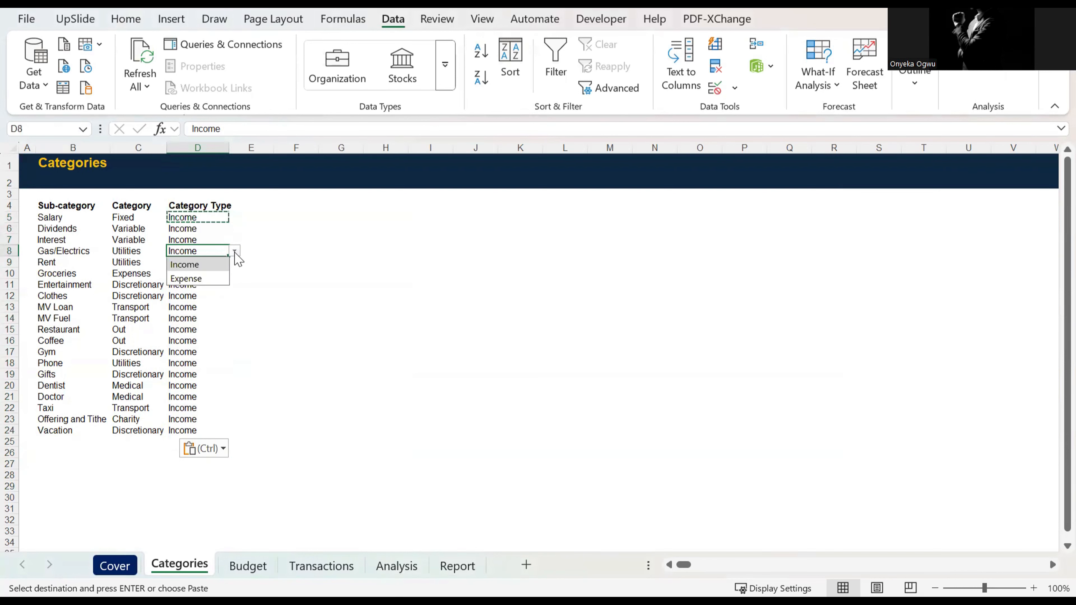
{"action": "left_click", "coordinate": [199, 279]}
{"action": "key", "text": "ctrl+c"}
{"action": "key", "text": "ctrl+shift+Down"}
{"action": "key", "text": "ctrl+v"}
{"action": "key", "text": "Down"}
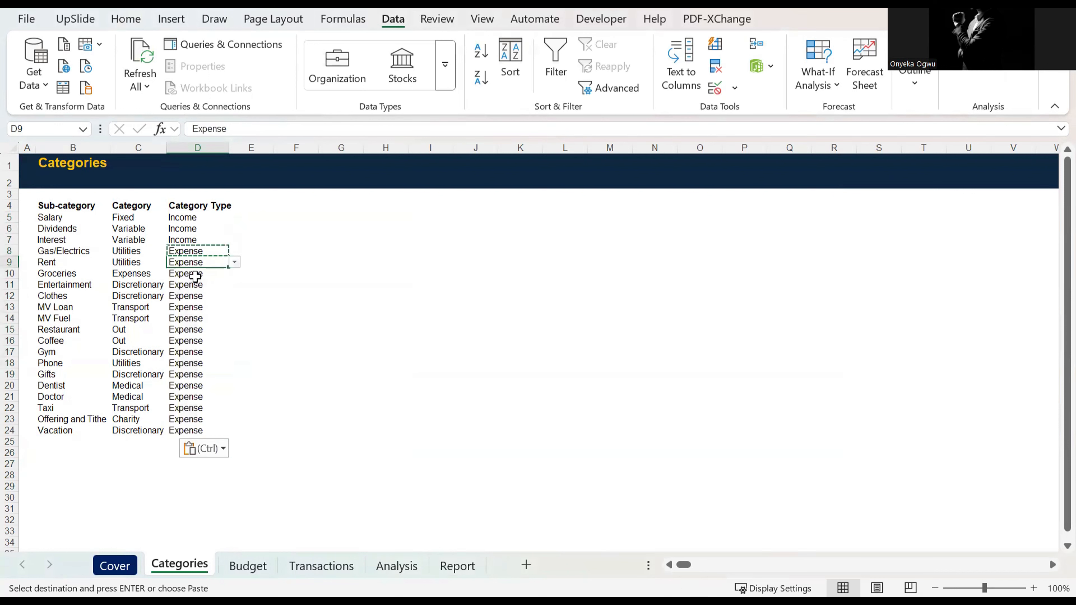
{"action": "key", "text": "Up"}
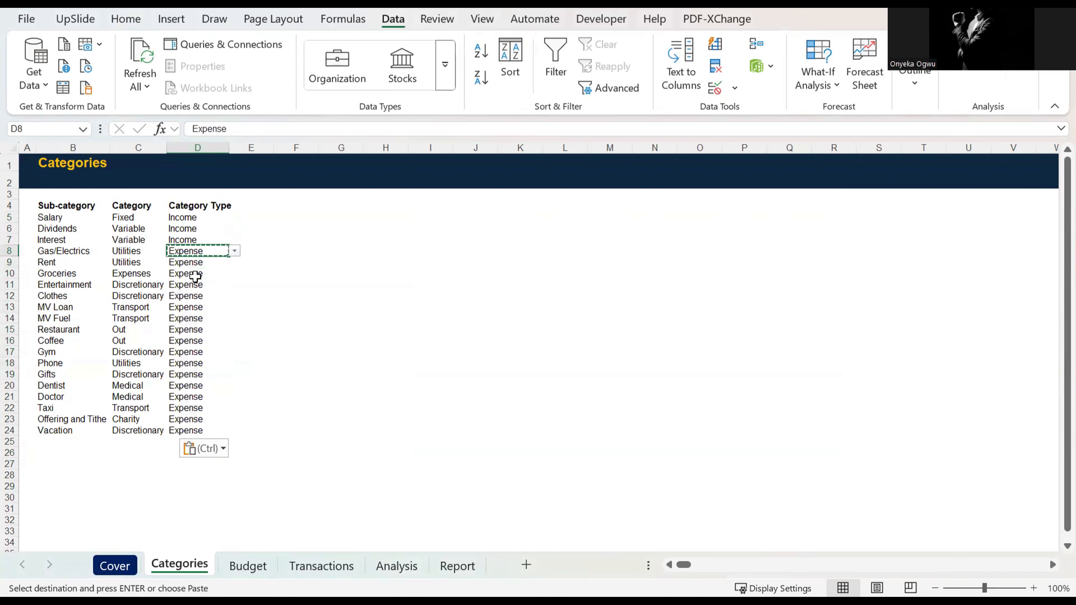
{"action": "left_click", "coordinate": [63, 207]}
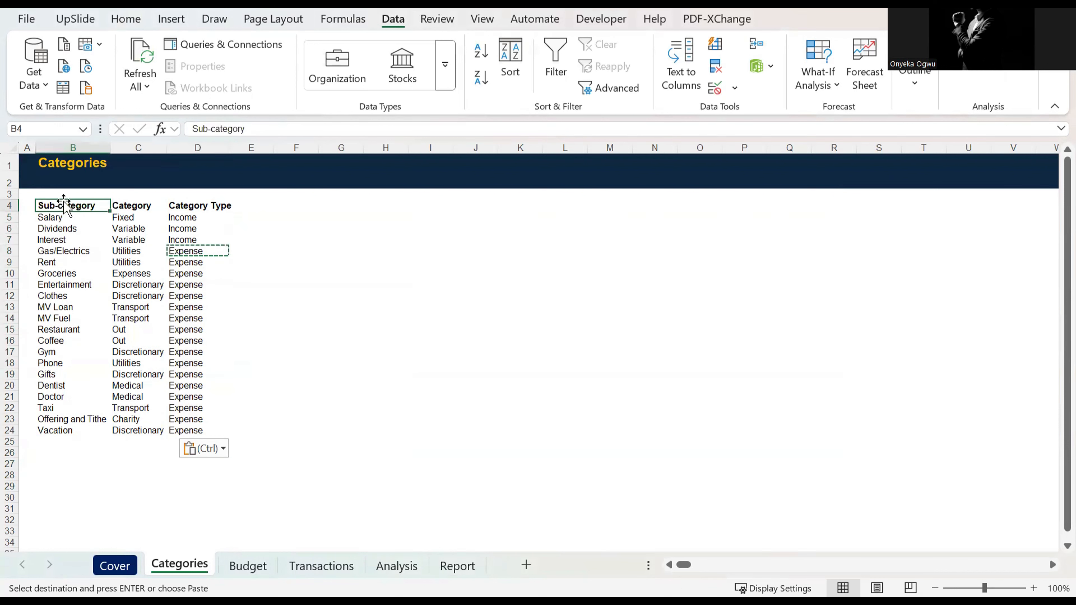
{"action": "left_click", "coordinate": [576, 53]}
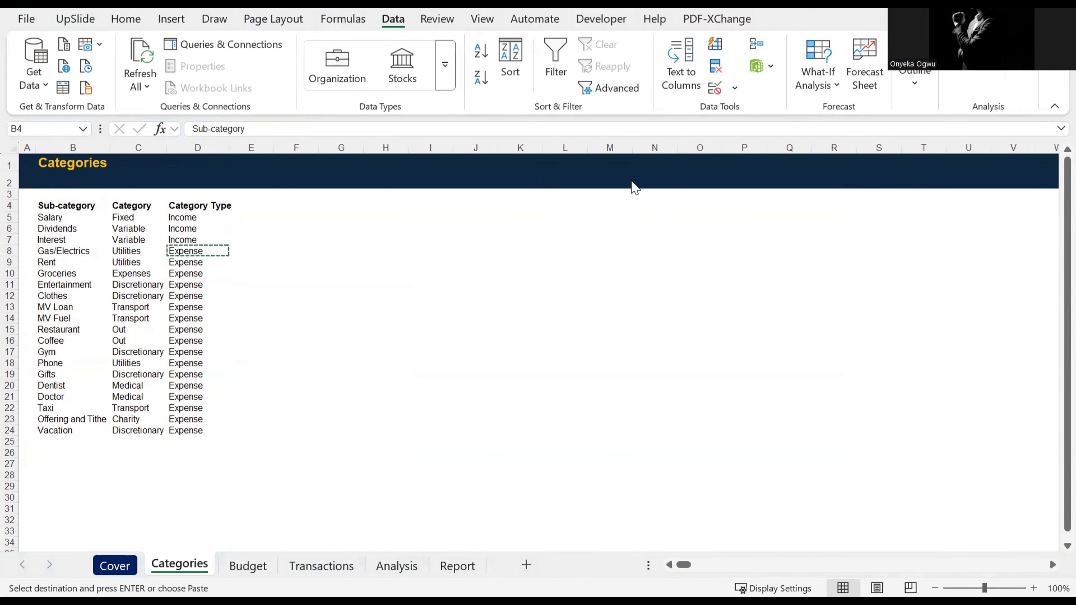
{"action": "left_click", "coordinate": [80, 268]}
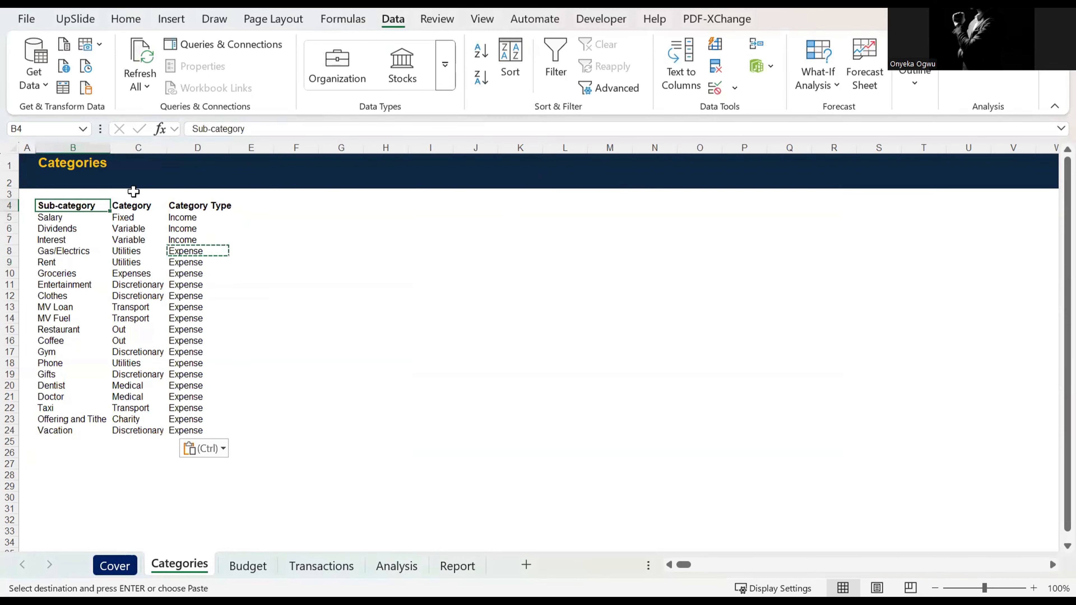
Step: Auto-fit the Sub-category column's width and convert the range B4:D24 into a table with headers
{"action": "double_click", "coordinate": [112, 147]}
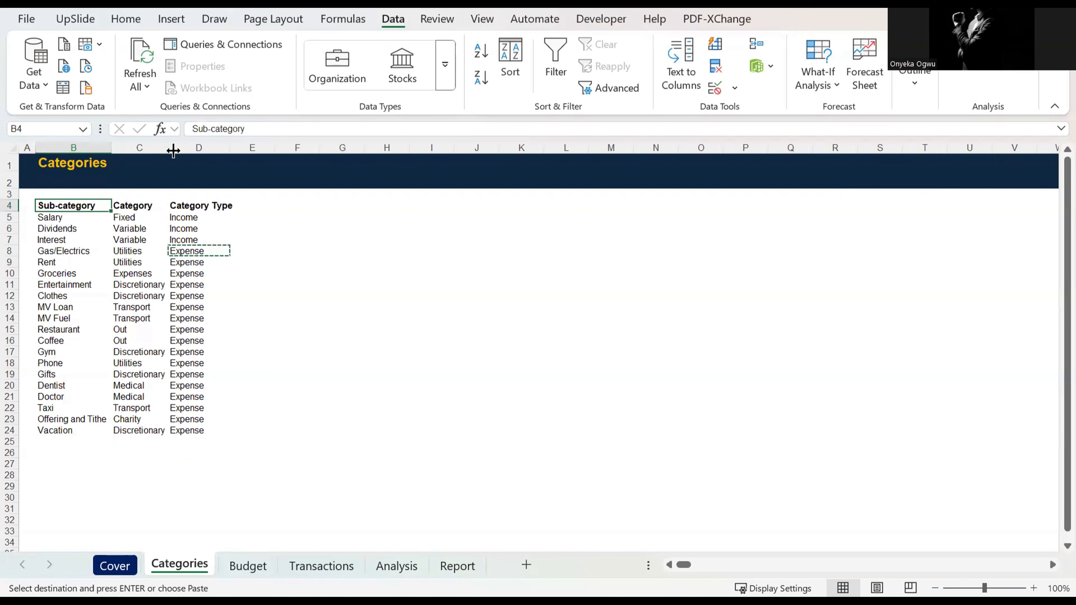
{"action": "left_click", "coordinate": [144, 263]}
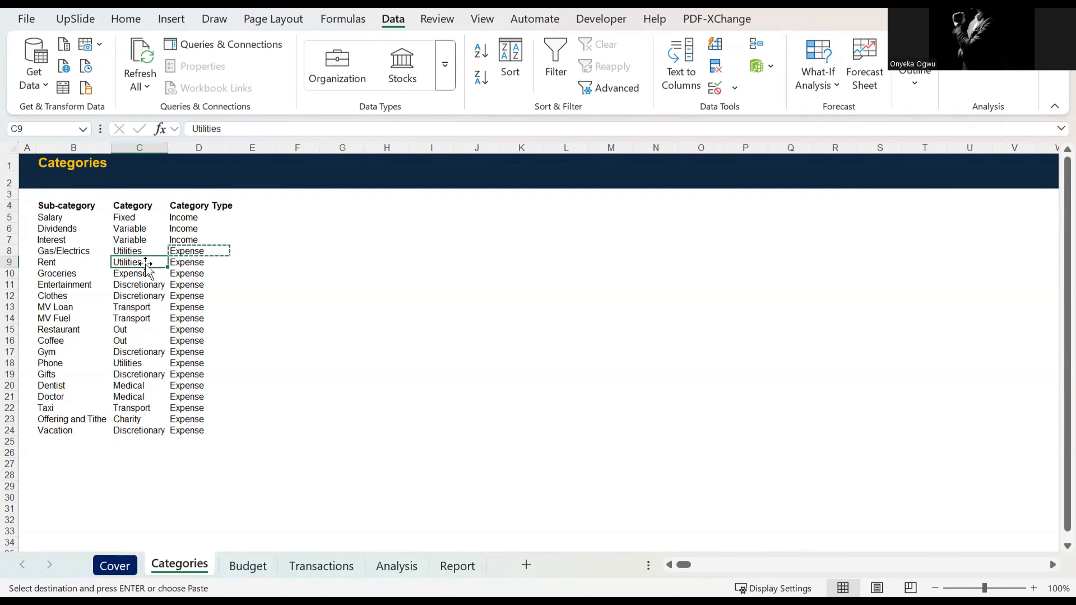
{"action": "key", "text": "Escape"}
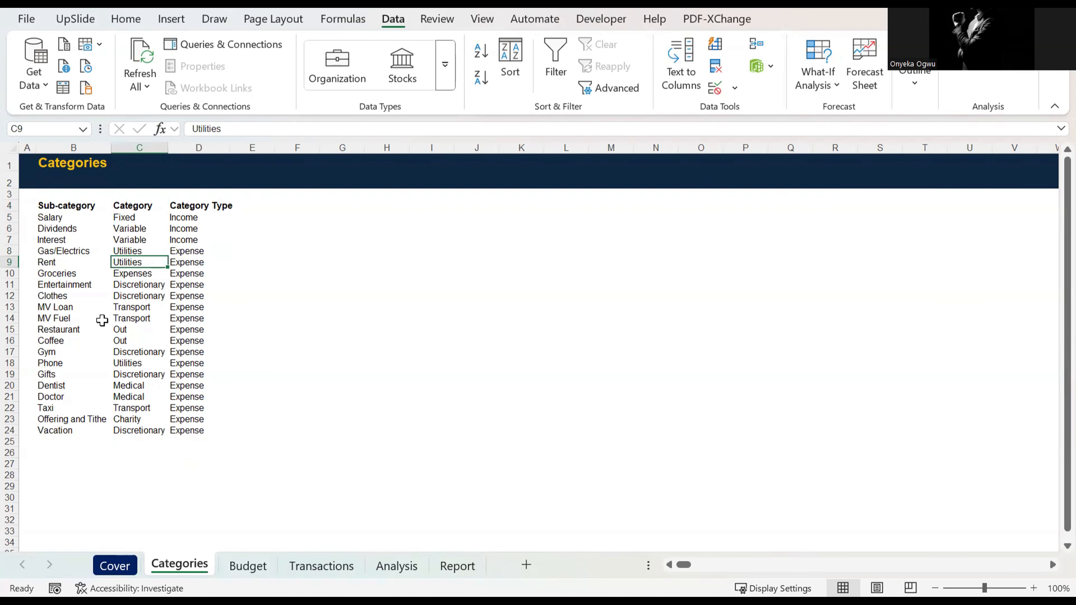
{"action": "key", "text": "ctrl+t"}
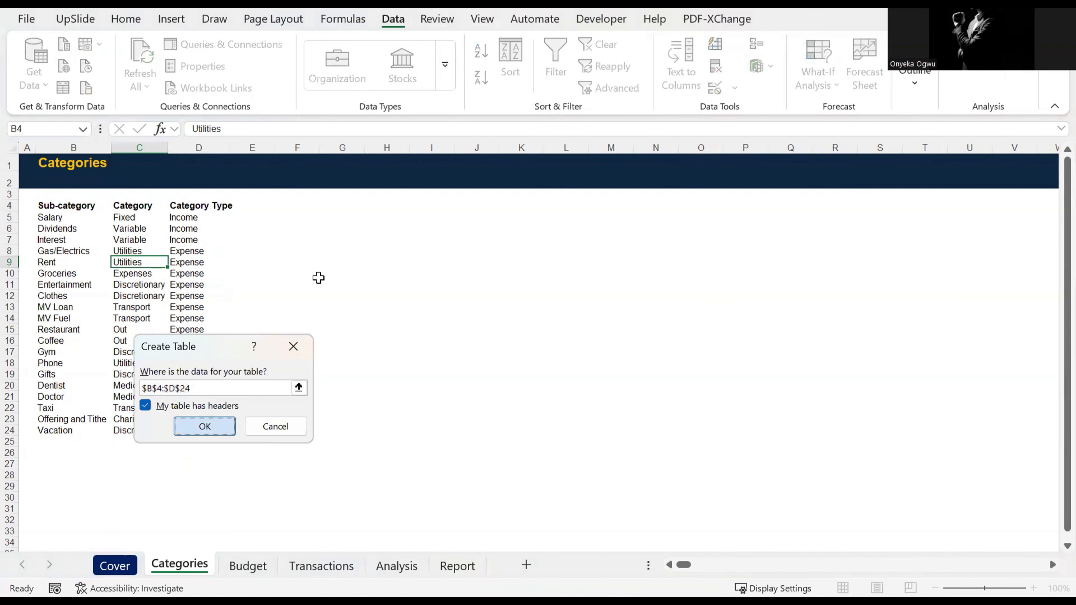
{"action": "key", "text": "Return"}
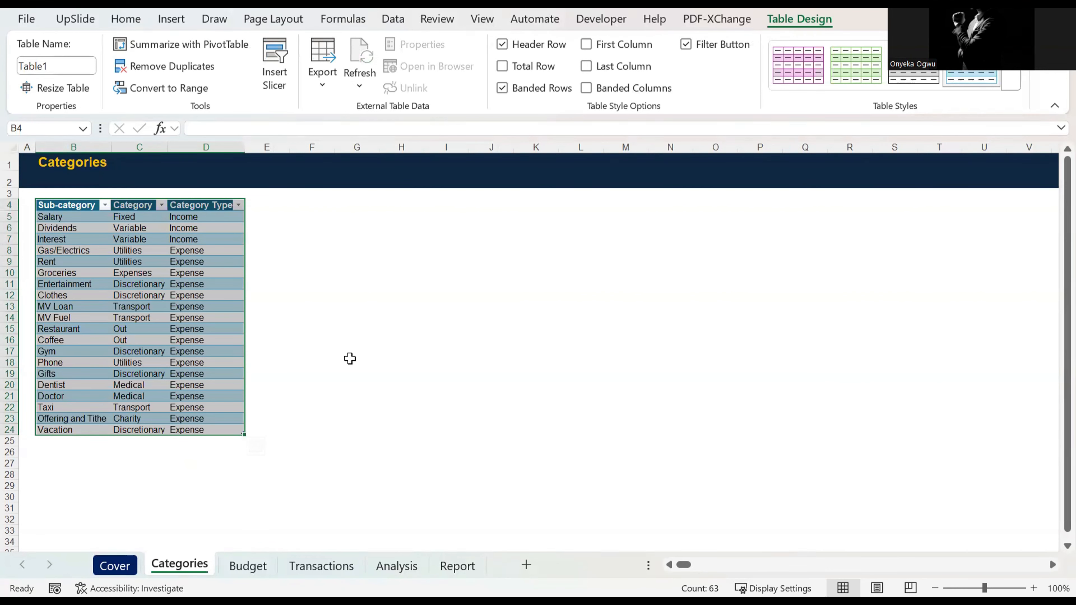
{"action": "left_click", "coordinate": [340, 332]}
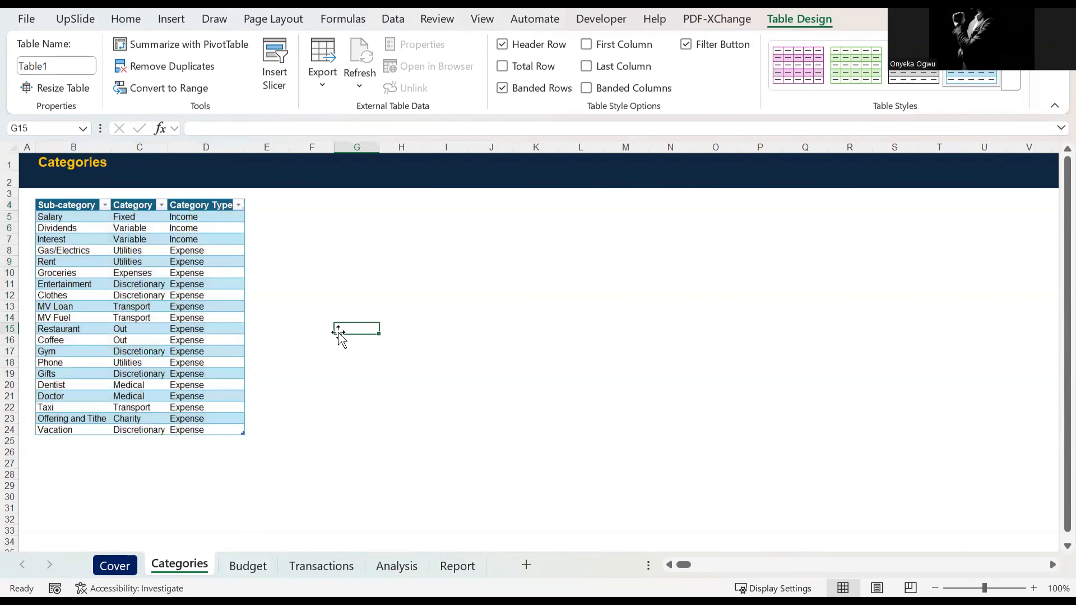
Step: Open the Budget sheet and copy the year 2025 from cell B6
{"action": "left_click", "coordinate": [248, 567]}
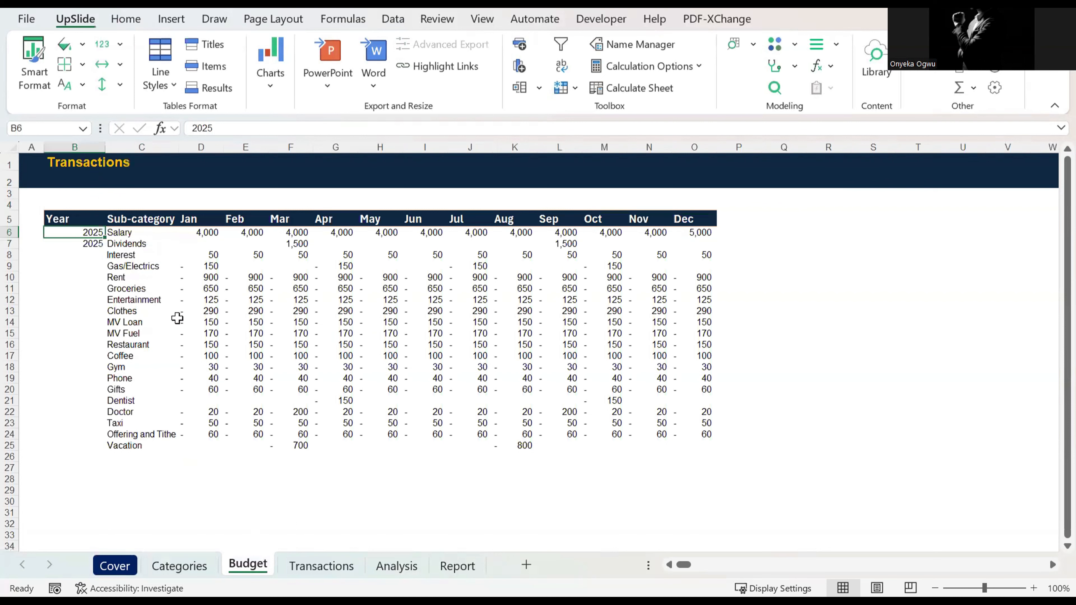
{"action": "key", "text": "Right"}
{"action": "key", "text": "Up"}
{"action": "key", "text": "Left"}
{"action": "key", "text": "Down"}
{"action": "key", "text": "ctrl+c"}
{"action": "key", "text": "shift+Down"}
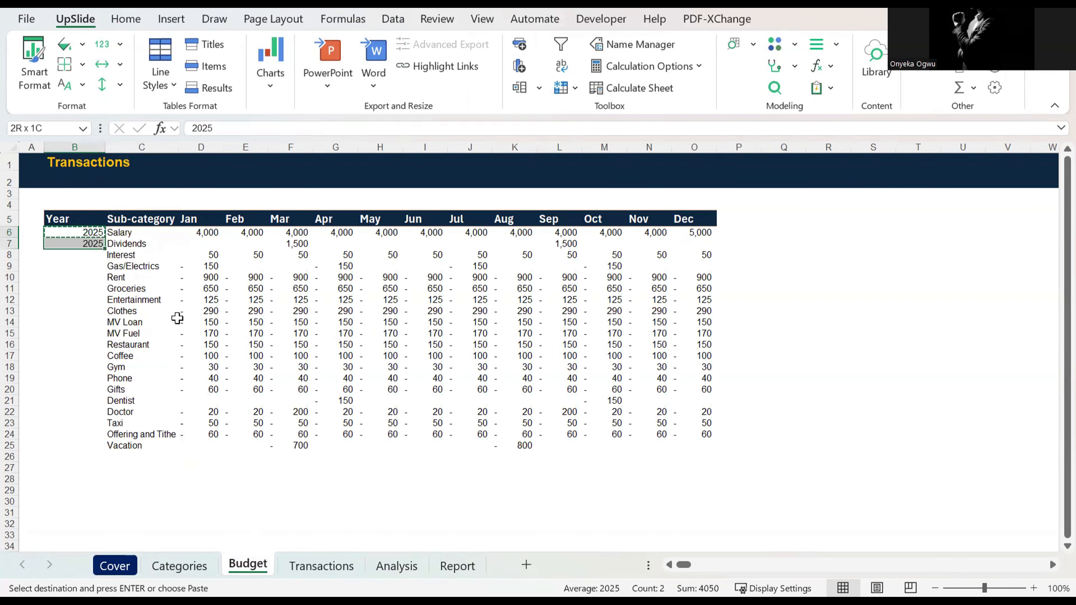
Step: Look across the Budget sheet's header row, from Year and Sub-category through the first month columns
{"action": "key", "text": "Up"}
{"action": "key", "text": "Right"}
{"action": "key", "text": "Right"}
Step: Fill the Year column with the copied 2025 down to the Vacation row, B25, and select the first sub-category cell, C6
{"action": "key", "text": "Right"}
{"action": "key", "text": "Right"}
{"action": "key", "text": "Right"}
{"action": "key", "text": "Left"}
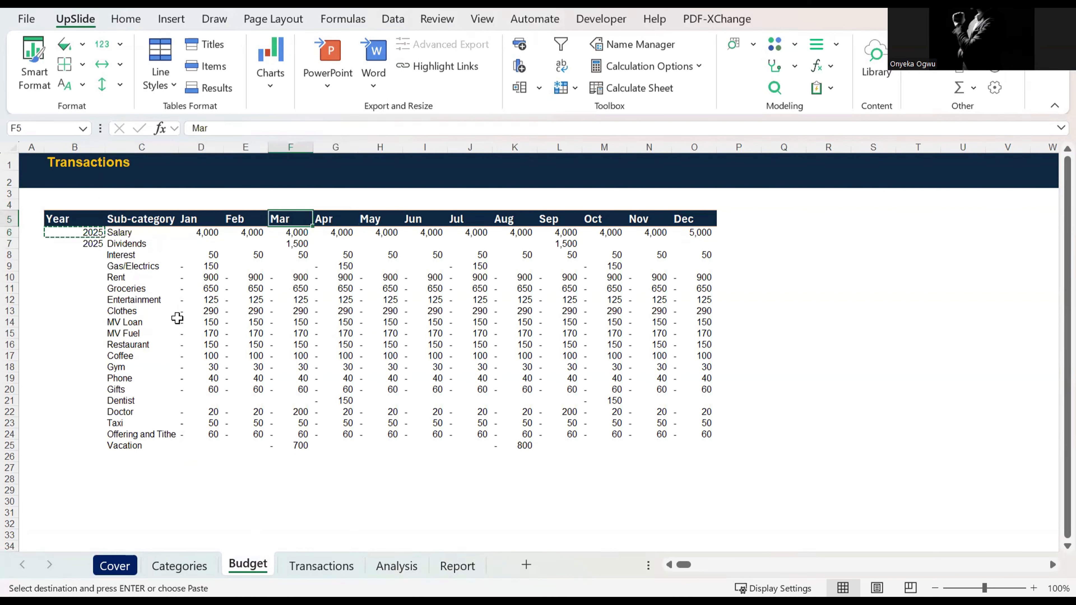
{"action": "key", "text": "Left"}
{"action": "key", "text": "Left"}
{"action": "key", "text": "Left"}
{"action": "key", "text": "Left"}
{"action": "key", "text": "Left"}
{"action": "key", "text": "Down"}
{"action": "key", "text": "Right"}
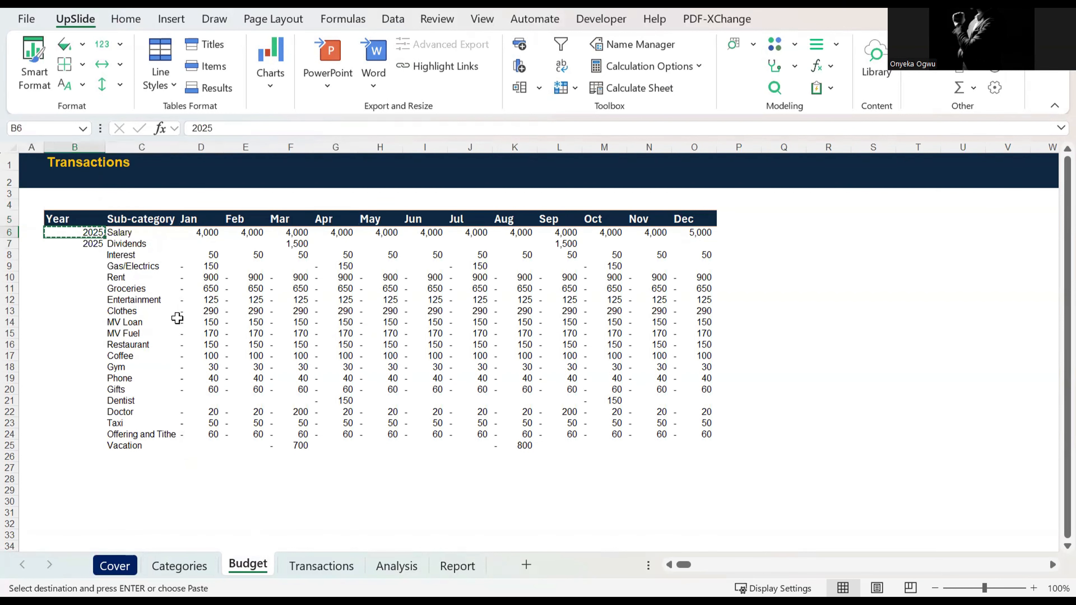
{"action": "key", "text": "Right"}
{"action": "key", "text": "ctrl+Down"}
{"action": "key", "text": "Left"}
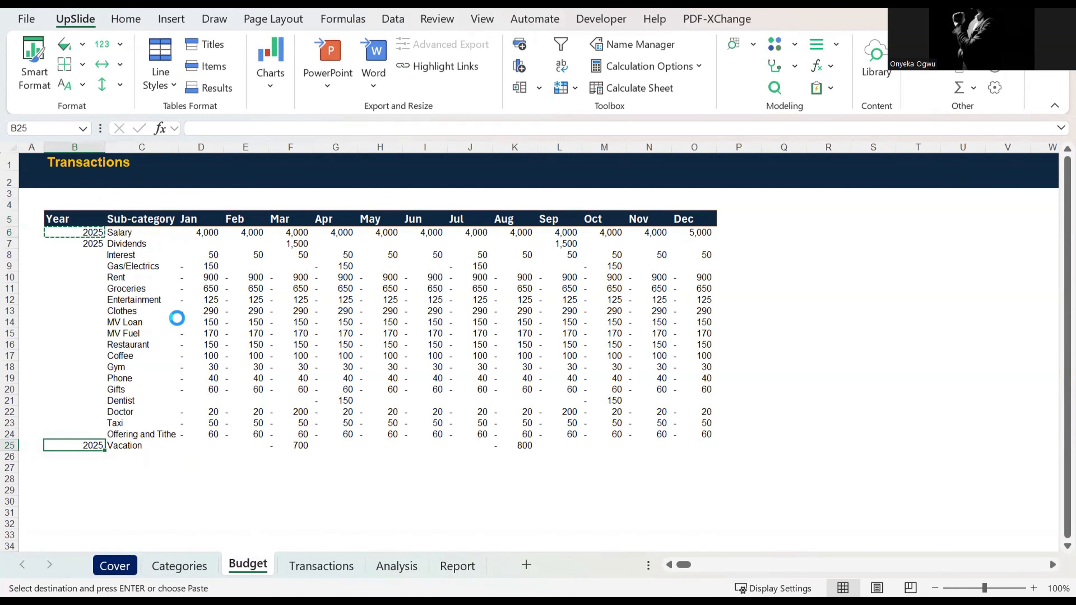
{"action": "key", "text": "ctrl+shift+Up"}
{"action": "key", "text": "ctrl+v"}
{"action": "key", "text": "ctrl+v"}
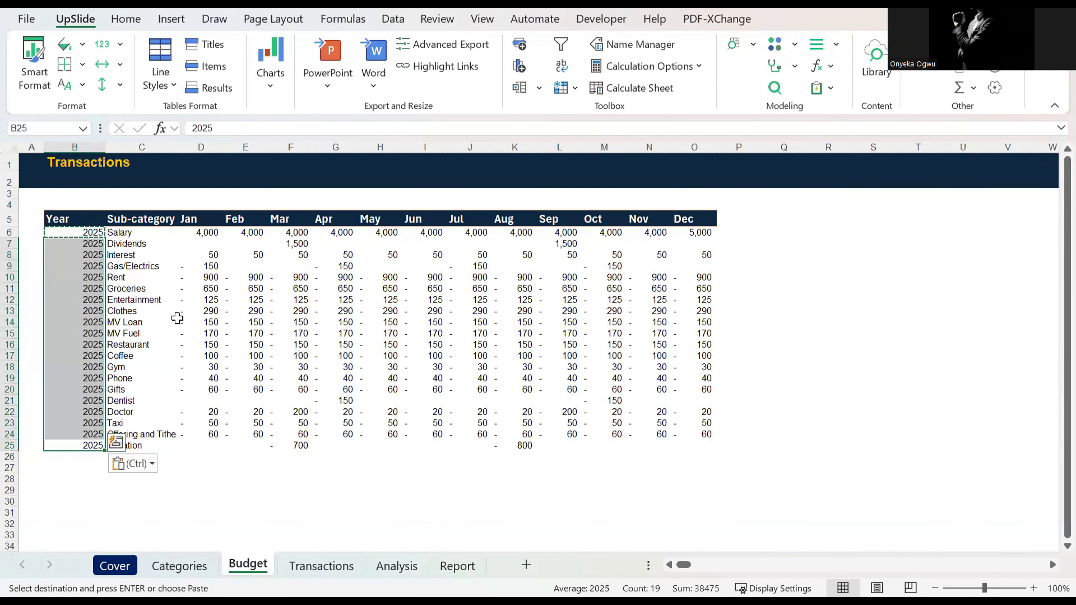
{"action": "key", "text": "ctrl+Up"}
{"action": "key", "text": "Right"}
{"action": "key", "text": "Escape"}
{"action": "key", "text": "Down"}
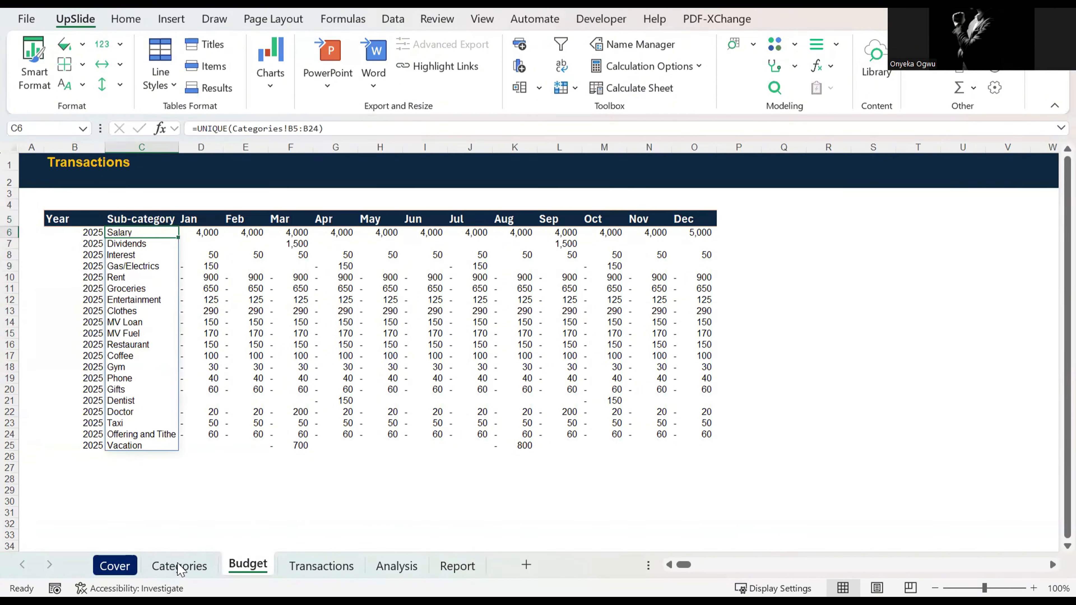
Step: List the Categories table's unique sub-categories in the Budget sheet's cell C6 with =UNIQUE(Table1[Sub-category])
{"action": "left_click", "coordinate": [180, 566]}
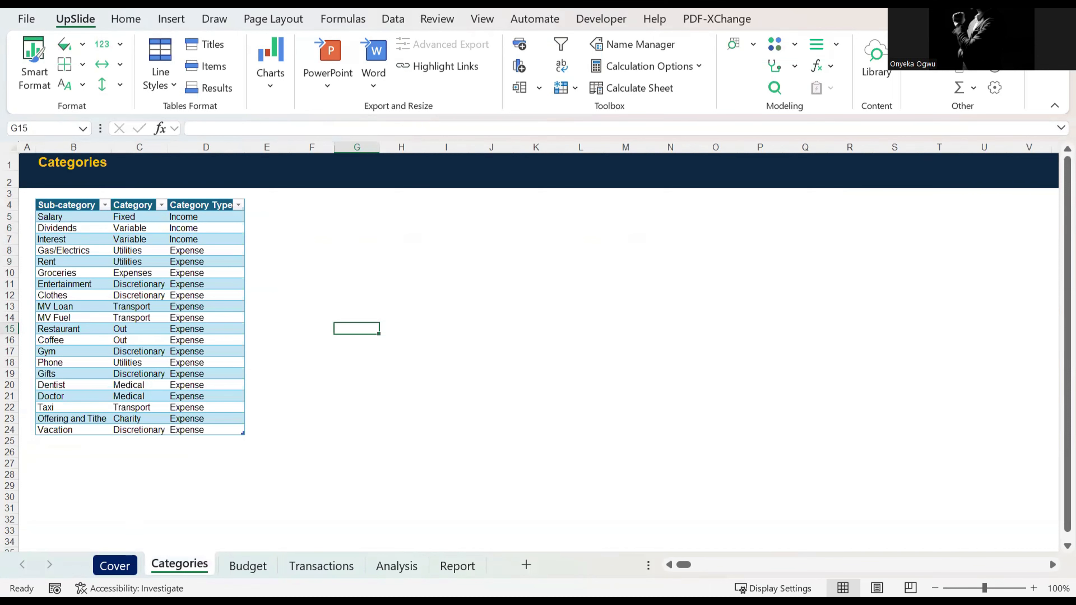
{"action": "left_click", "coordinate": [248, 566]}
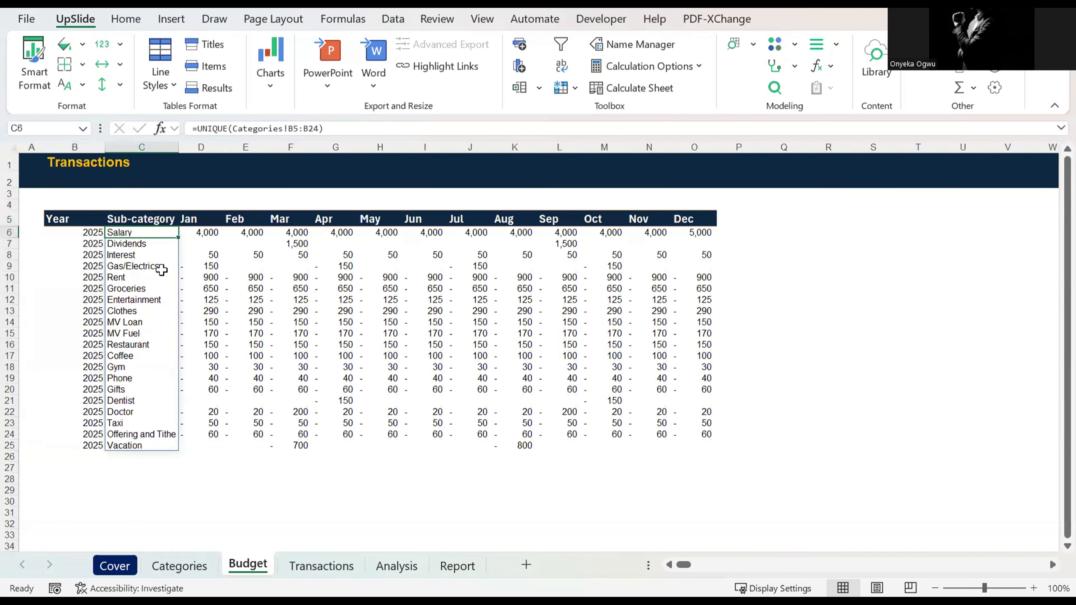
{"action": "type", "text": "=u"}
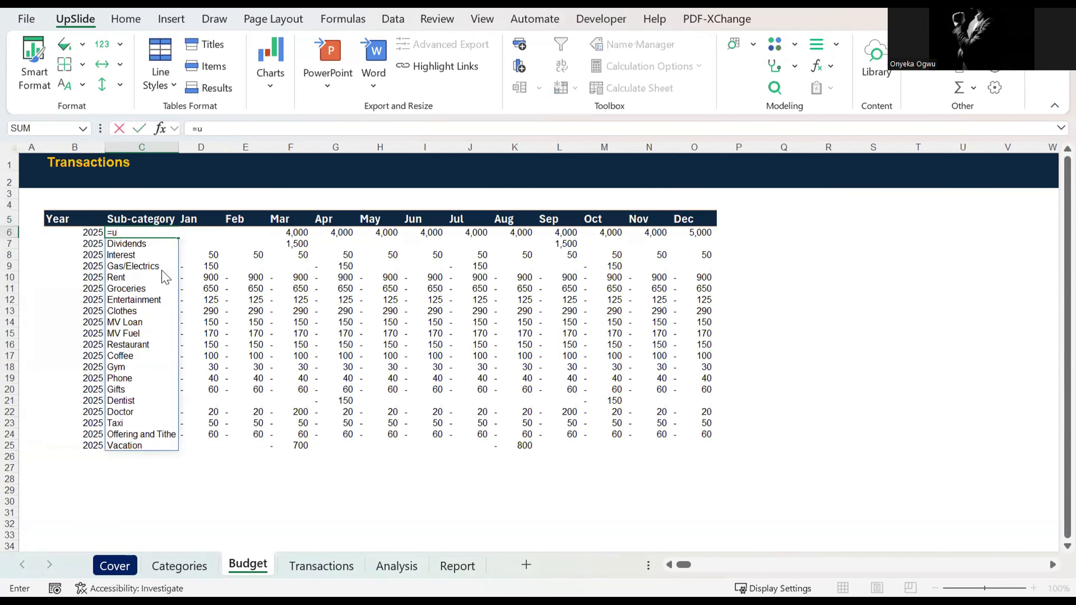
{"action": "type", "text": "nique("}
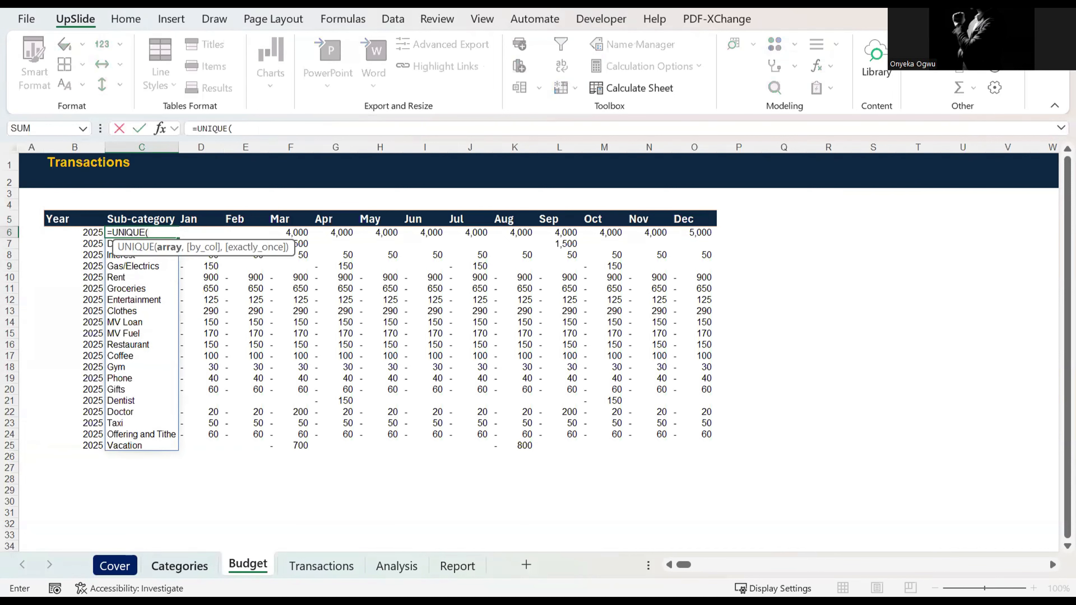
{"action": "left_click", "coordinate": [179, 566]}
{"action": "left_click", "coordinate": [69, 232]}
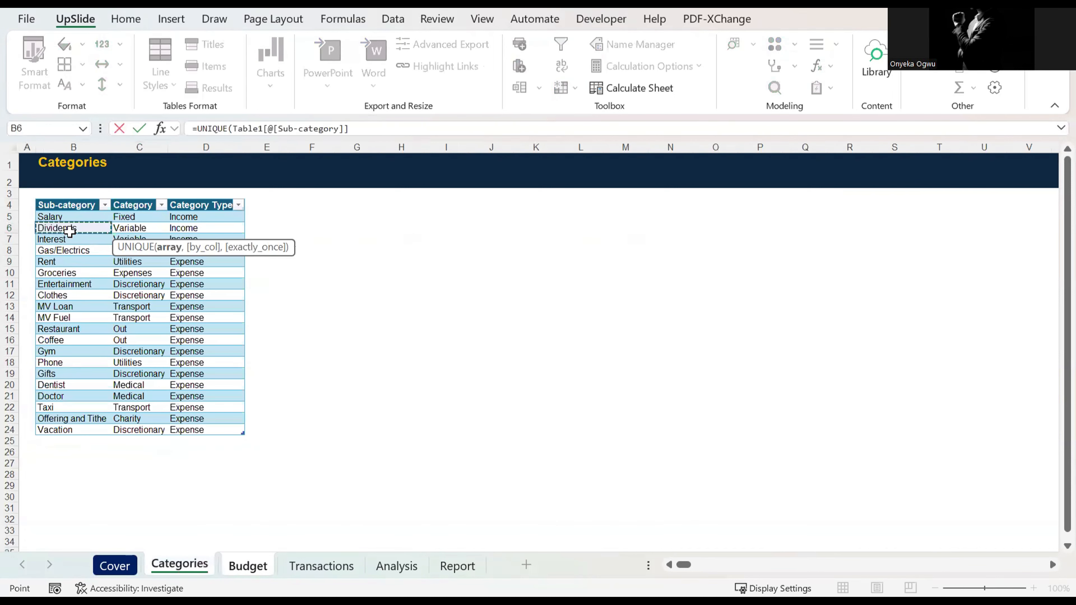
{"action": "key", "text": "Up"}
{"action": "key", "text": "ctrl+shift+Down"}
{"action": "key", "text": "Return"}
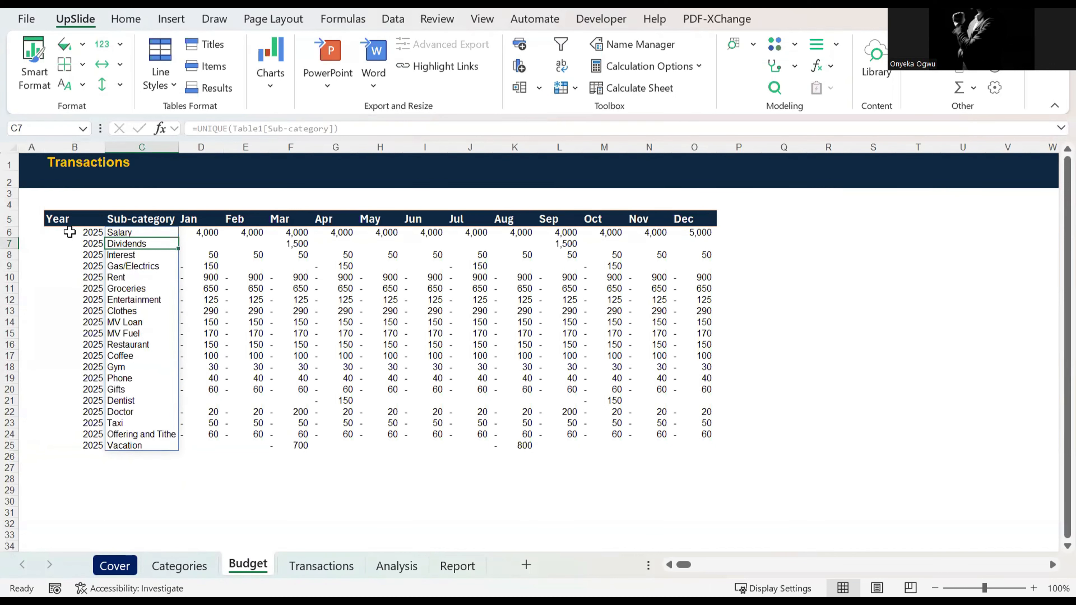
{"action": "key", "text": "Up"}
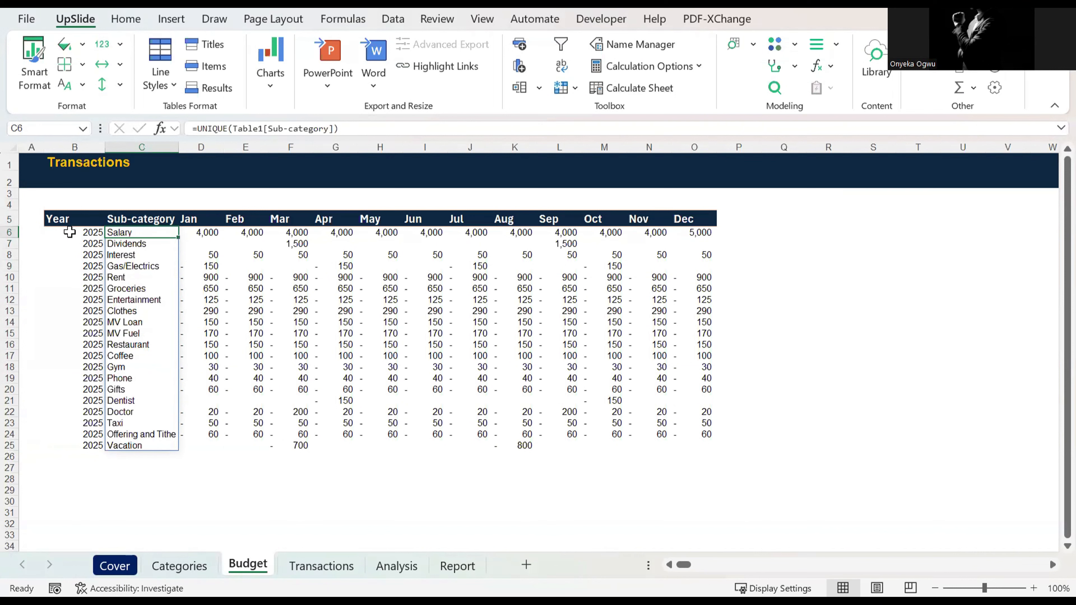
Step: Clear the UNIQUE formula from cell C6 to empty the Budget sheet's Sub-category column
{"action": "key", "text": "Delete"}
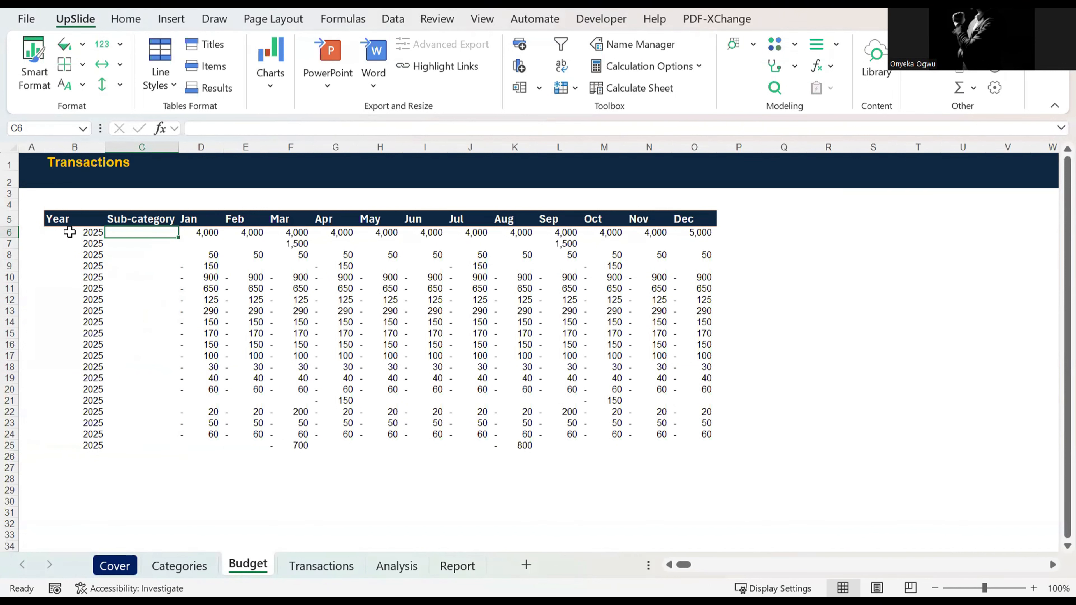
{"action": "type", "text": "="}
{"action": "key", "text": "Escape"}
Step: Add List data validation to cell C6, using =Categories!$B$5:$B$24 as the source
{"action": "left_click", "coordinate": [384, 19]}
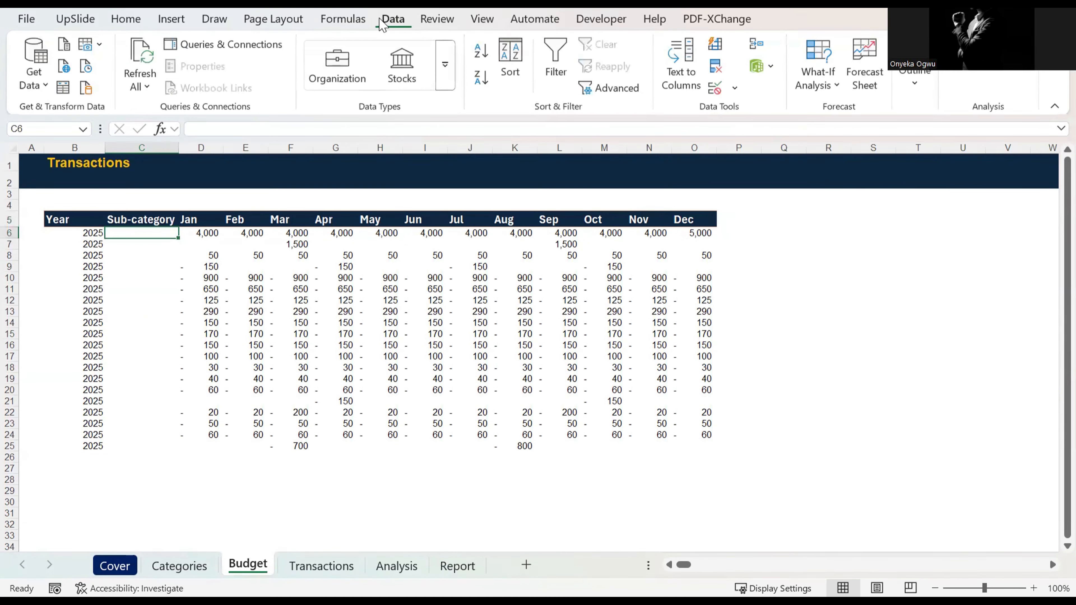
{"action": "left_click", "coordinate": [732, 92]}
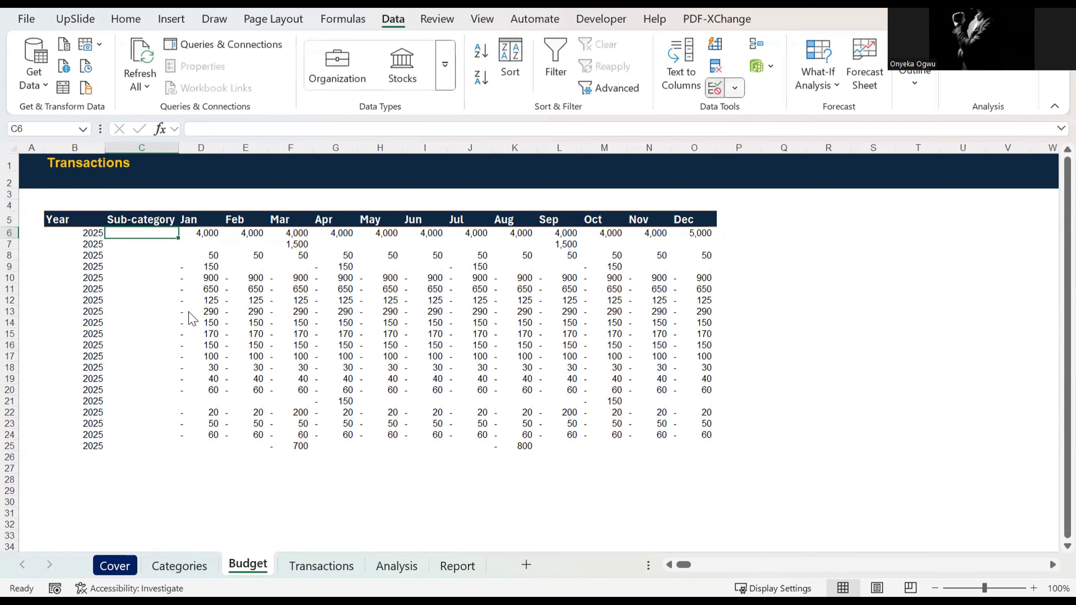
{"action": "left_click", "coordinate": [176, 323]}
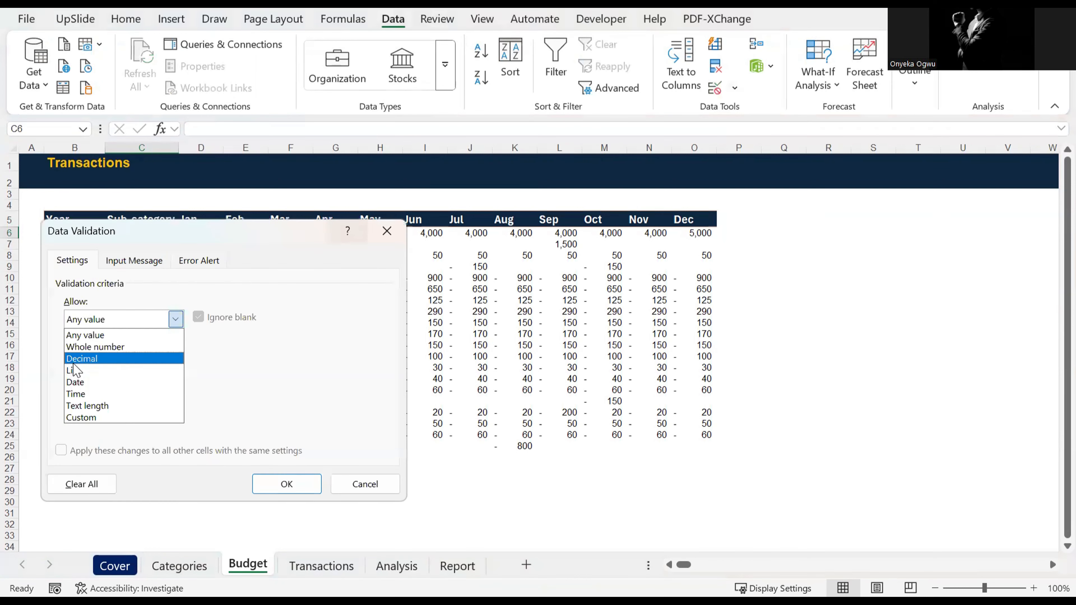
{"action": "left_click", "coordinate": [77, 371]}
{"action": "left_click", "coordinate": [286, 390]}
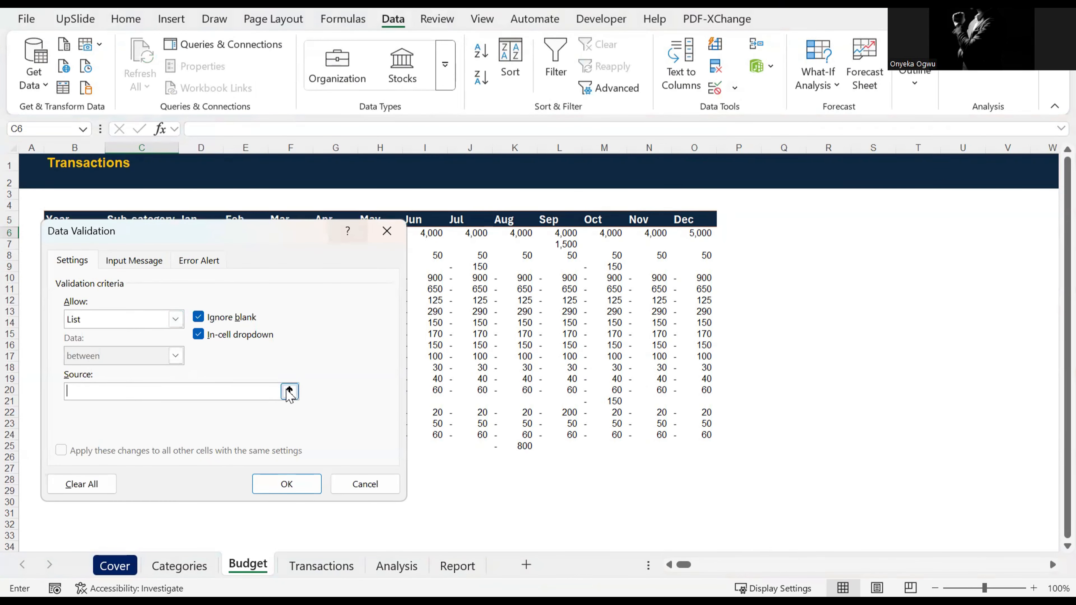
{"action": "left_click", "coordinate": [172, 560]}
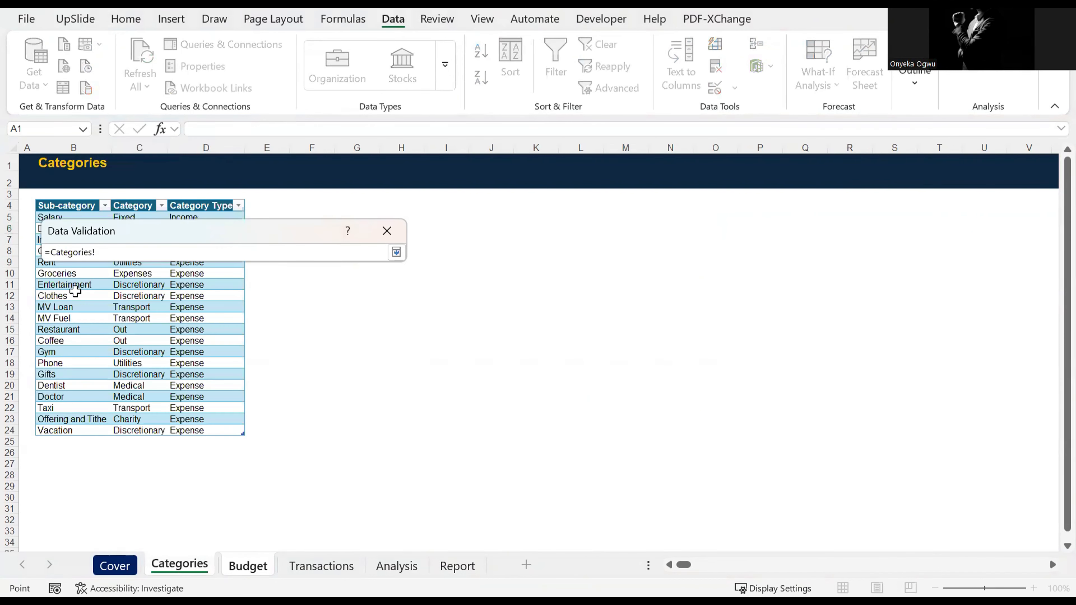
{"action": "left_click", "coordinate": [70, 205]}
{"action": "key", "text": "Down"}
{"action": "key", "text": "ctrl+shift+Down"}
{"action": "left_click", "coordinate": [397, 253]}
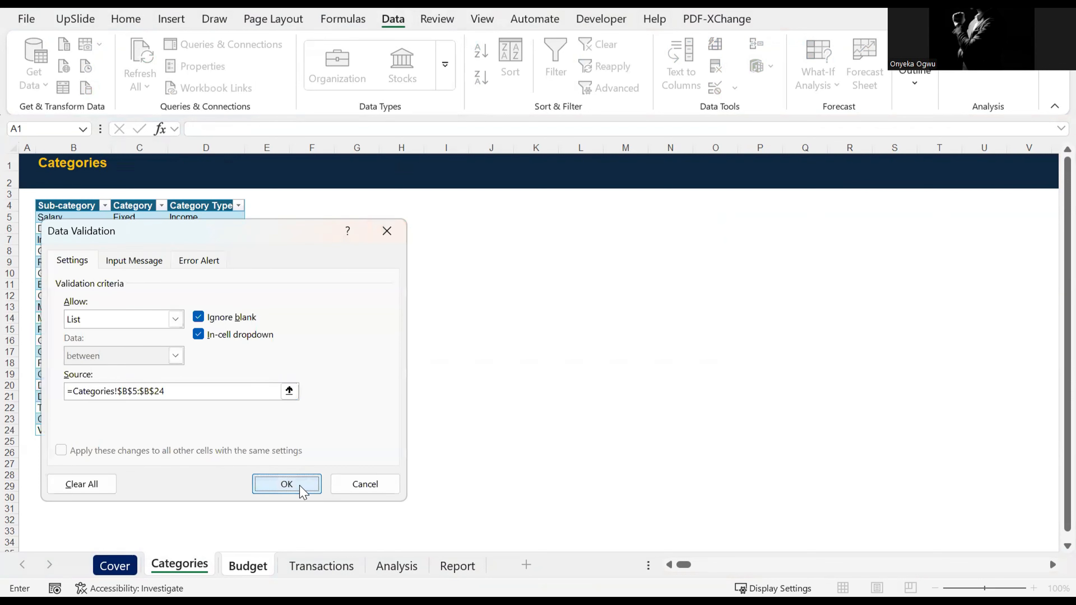
{"action": "left_click", "coordinate": [300, 487]}
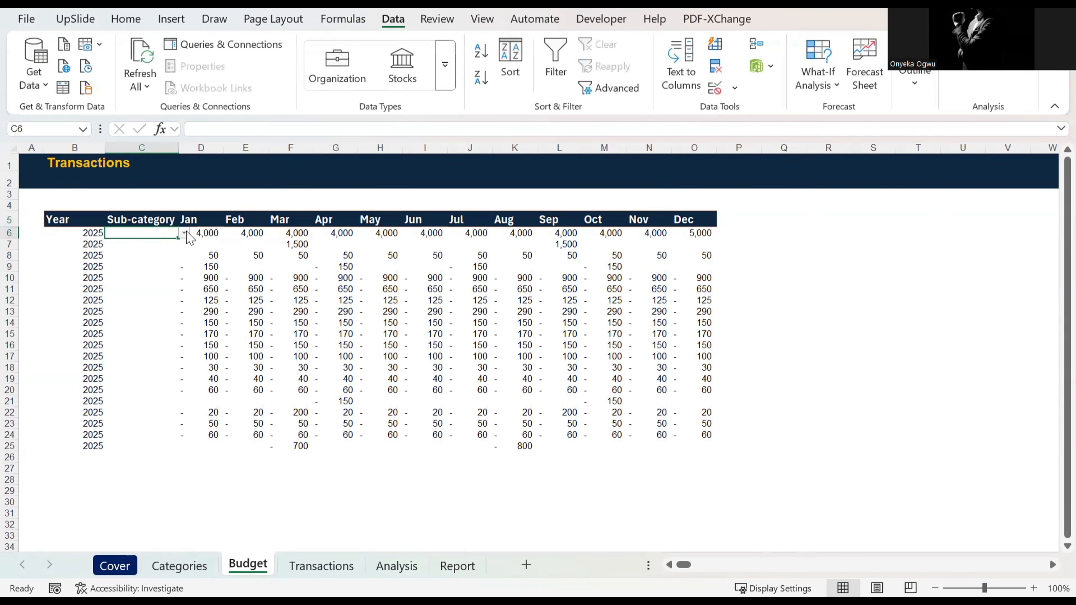
Step: Copy the validated cell C6 and choose Salary from its in-cell list
{"action": "key", "text": "ctrl+c"}
{"action": "left_click", "coordinate": [185, 233]}
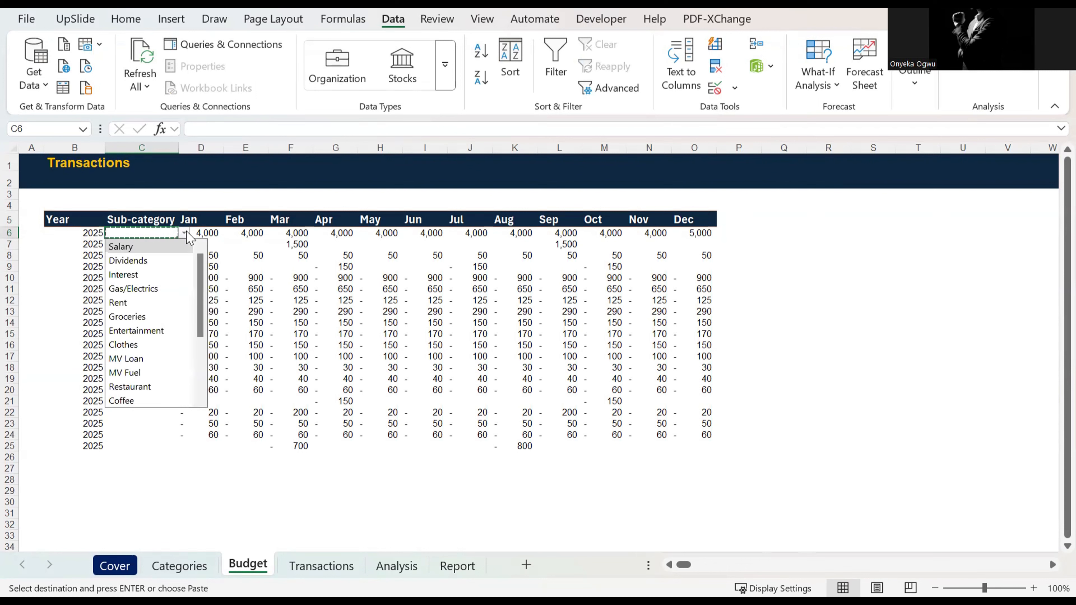
{"action": "left_click", "coordinate": [152, 250]}
{"action": "key", "text": "Down"}
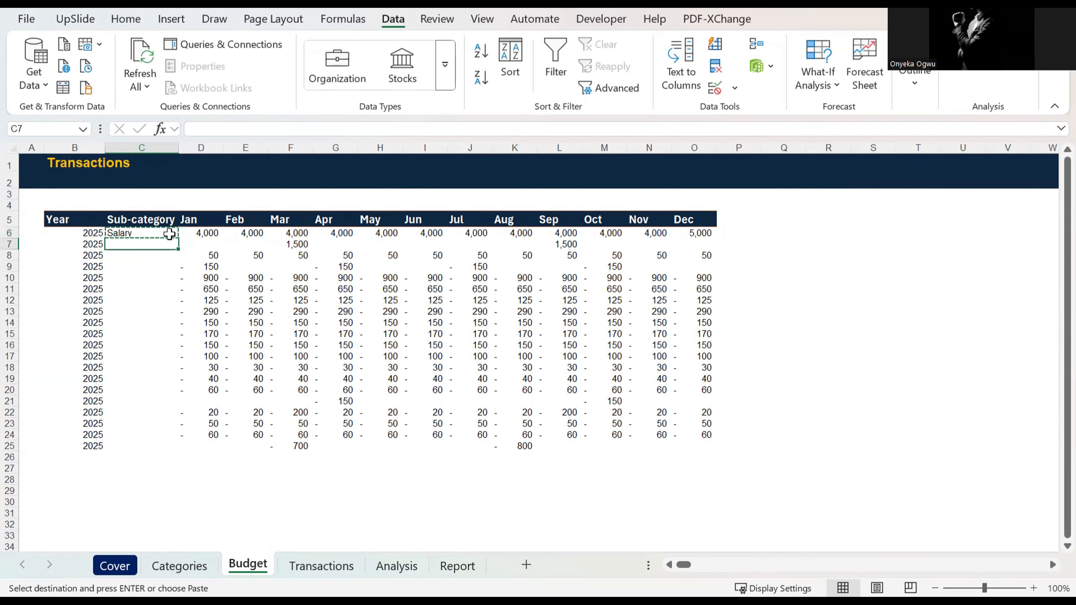
Step: Paste the copied Salary cell with its list validation over the Sub-category range C6:C25
{"action": "left_click", "coordinate": [161, 234]}
{"action": "key", "text": "shift+Down"}
{"action": "key", "text": "shift+Down"}
{"action": "key", "text": "shift+Down"}
{"action": "key", "text": "shift+Down"}
{"action": "key", "text": "shift+Down"}
{"action": "key", "text": "shift+Down"}
{"action": "key", "text": "shift+Down"}
{"action": "key", "text": "shift+Down"}
{"action": "key", "text": "shift+Down"}
{"action": "key", "text": "shift+Down"}
{"action": "key", "text": "shift+Down"}
{"action": "key", "text": "shift+Down"}
{"action": "key", "text": "shift+Down"}
{"action": "key", "text": "shift+Down"}
{"action": "key", "text": "shift+Down"}
{"action": "key", "text": "shift+Down"}
{"action": "key", "text": "shift+Down"}
{"action": "key", "text": "shift+Down"}
{"action": "key", "text": "shift+Down"}
{"action": "key", "text": "shift+Down"}
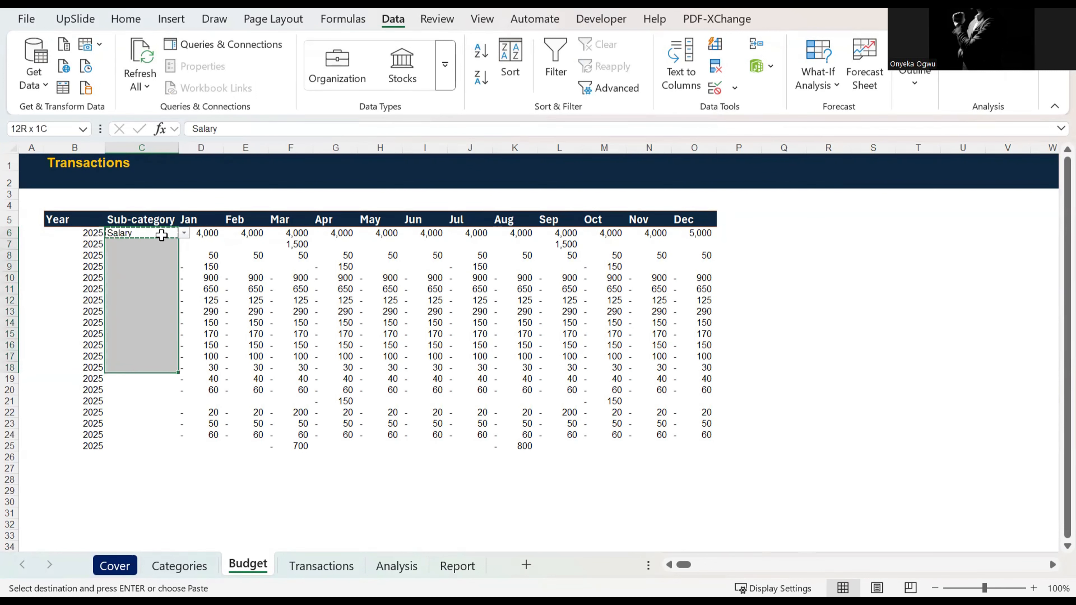
{"action": "key", "text": "shift+Up"}
{"action": "key", "text": "shift+Up"}
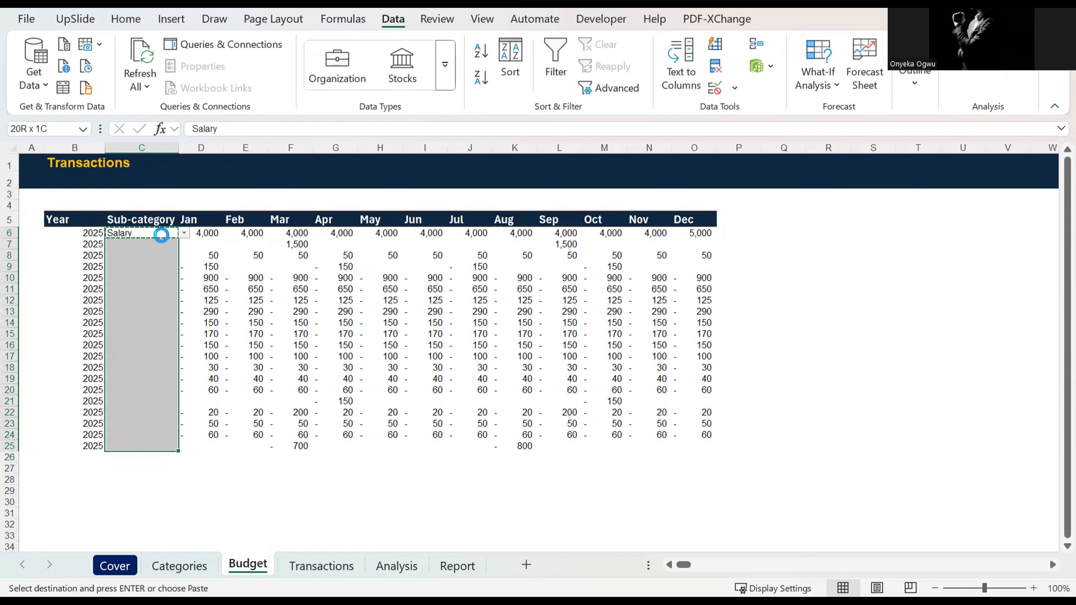
{"action": "key", "text": "ctrl+v"}
Step: Choose Dividends for cell C7 and Interest for cell C8 from their in-cell lists
{"action": "left_click", "coordinate": [161, 235]}
{"action": "left_click", "coordinate": [163, 245]}
{"action": "left_click", "coordinate": [184, 245]}
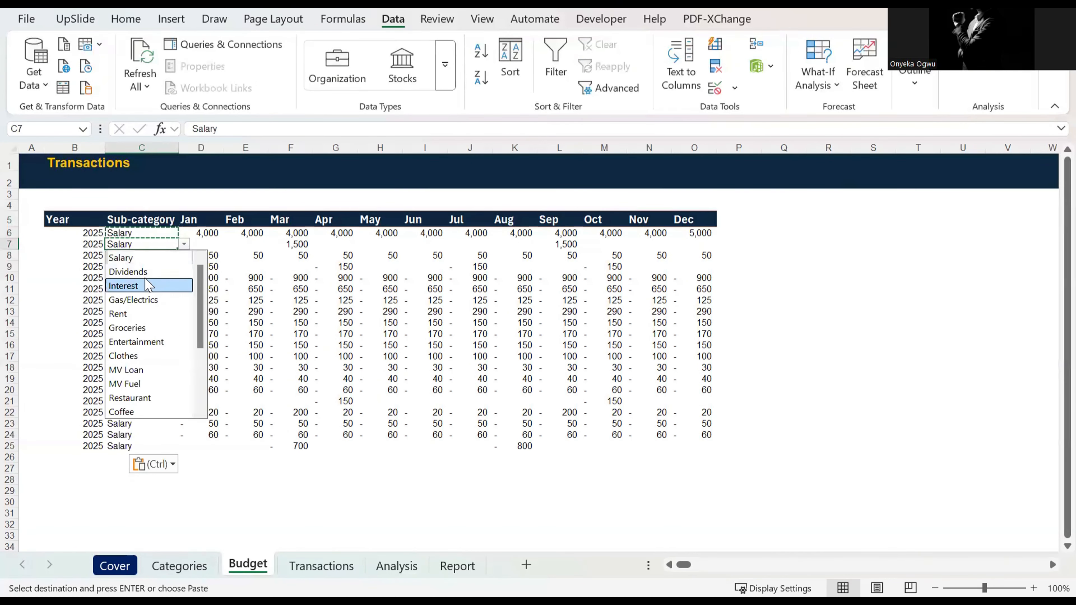
{"action": "key", "text": "Return"}
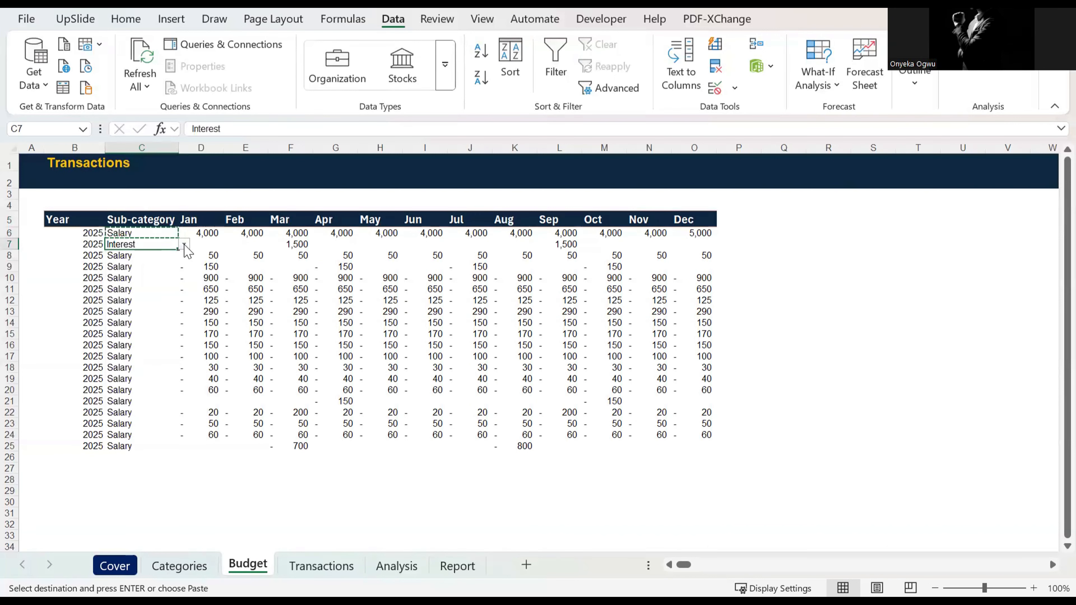
{"action": "left_click", "coordinate": [184, 245]}
{"action": "left_click", "coordinate": [156, 272]}
{"action": "left_click", "coordinate": [130, 256]}
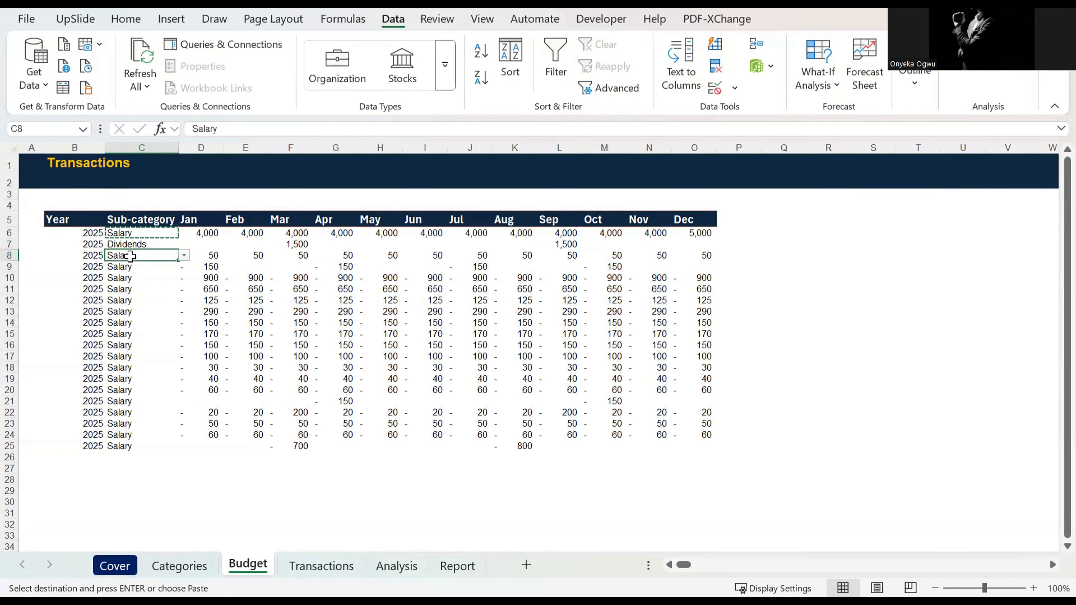
{"action": "left_click", "coordinate": [184, 256]}
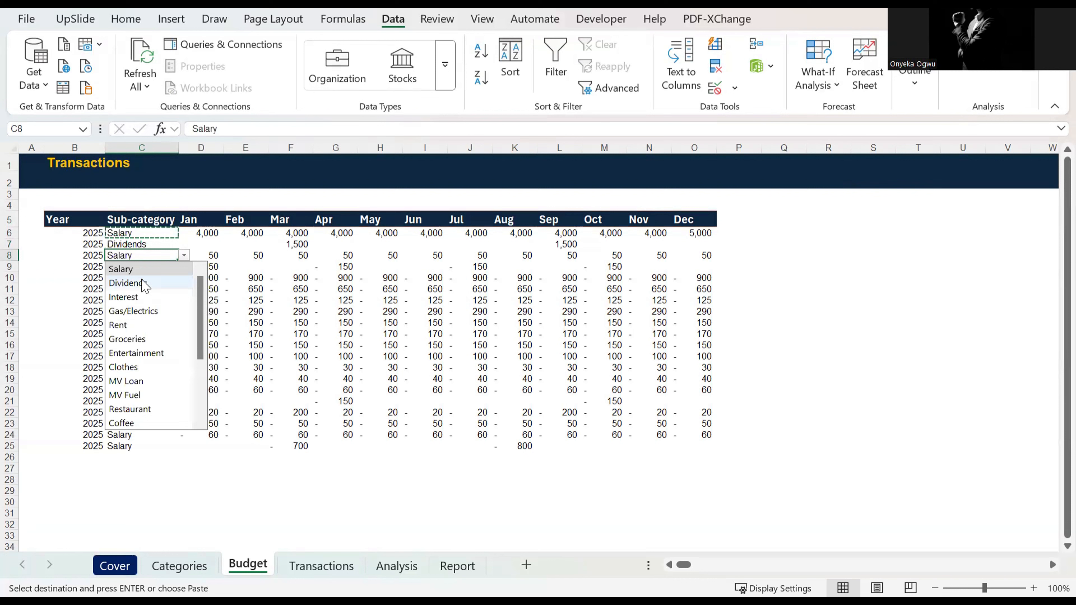
{"action": "left_click", "coordinate": [137, 297]}
Step: Look along row 9, below Interest, to check which months hold amounts for that sub-category
{"action": "key", "text": "Down"}
{"action": "key", "text": "Right"}
{"action": "key", "text": "Right"}
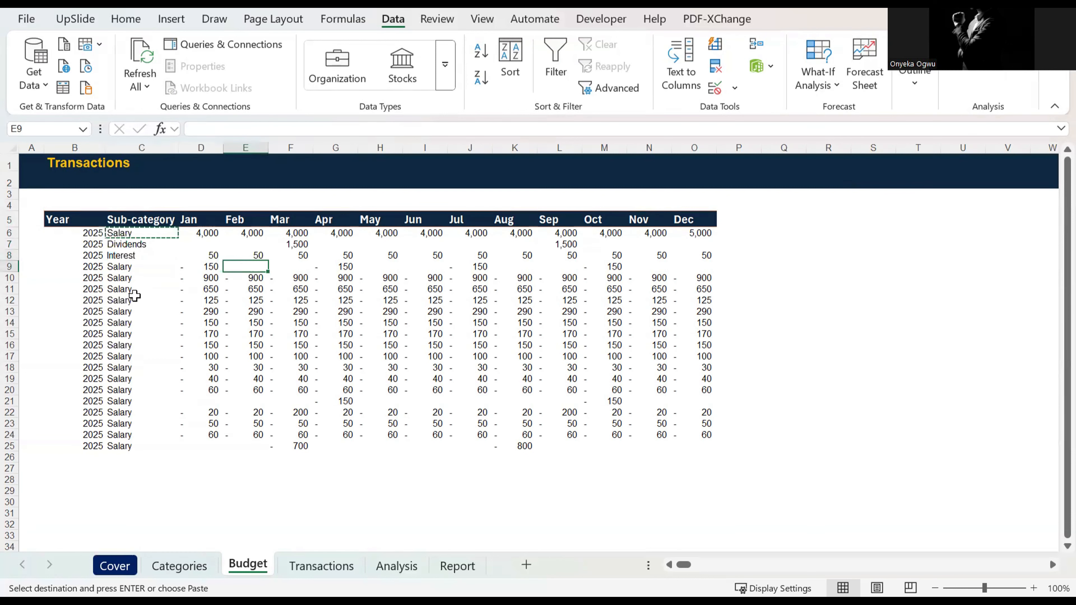
{"action": "key", "text": "Right"}
{"action": "key", "text": "Right"}
{"action": "key", "text": "Right"}
{"action": "key", "text": "Left"}
{"action": "key", "text": "Left"}
{"action": "key", "text": "Left"}
{"action": "key", "text": "Left"}
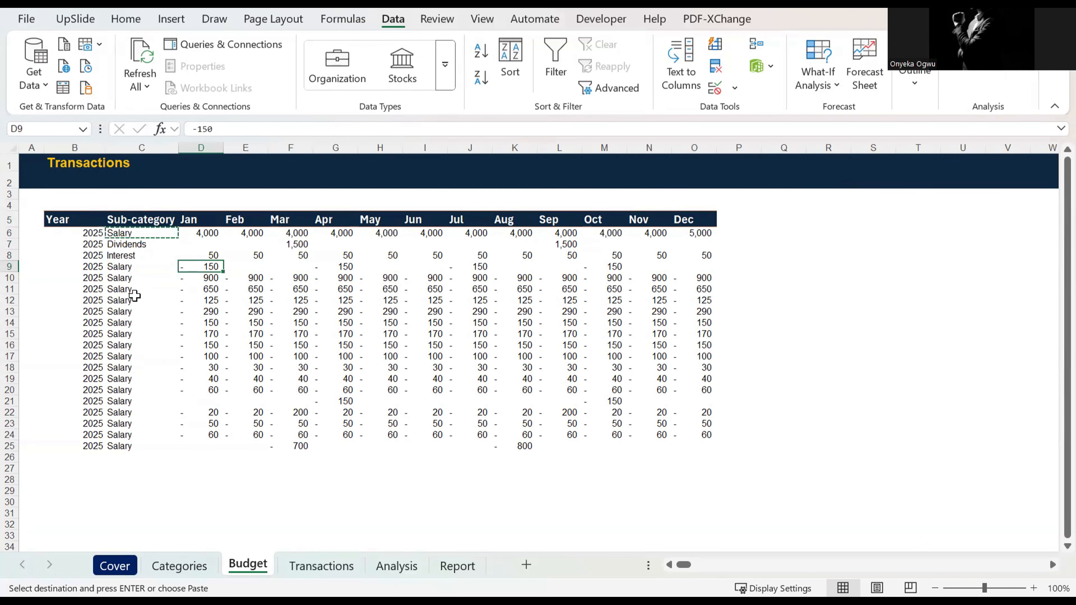
{"action": "key", "text": "Left"}
Step: Copy the sub-categories from Gas/Electrics through Vacation, B8:B24, on the Categories sheet
{"action": "left_click", "coordinate": [180, 565]}
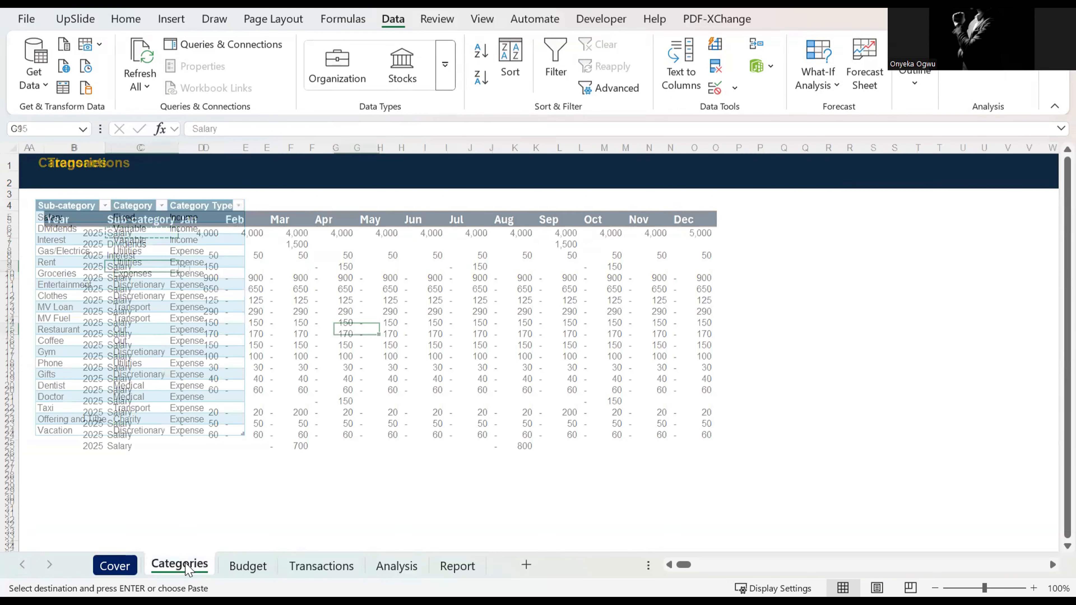
{"action": "key", "text": "Left"}
{"action": "key", "text": "Left"}
{"action": "key", "text": "Up"}
{"action": "key", "text": "Up"}
{"action": "key", "text": "Up"}
{"action": "key", "text": "Up"}
{"action": "key", "text": "Left"}
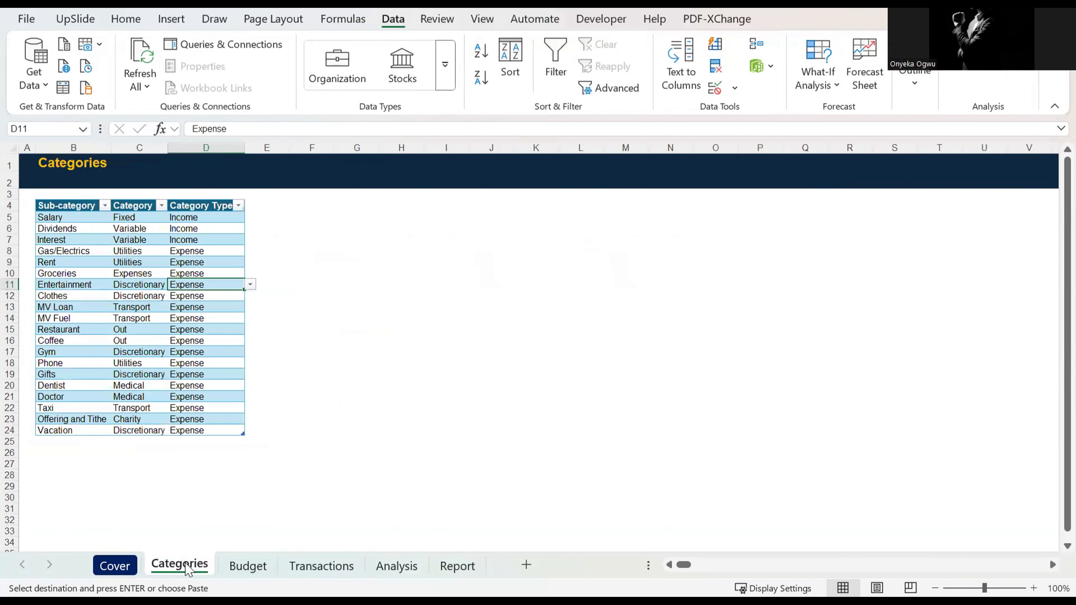
{"action": "key", "text": "Up"}
{"action": "key", "text": "Up"}
{"action": "key", "text": "Up"}
{"action": "key", "text": "Left"}
{"action": "key", "text": "Left"}
{"action": "key", "text": "ctrl+shift+Down"}
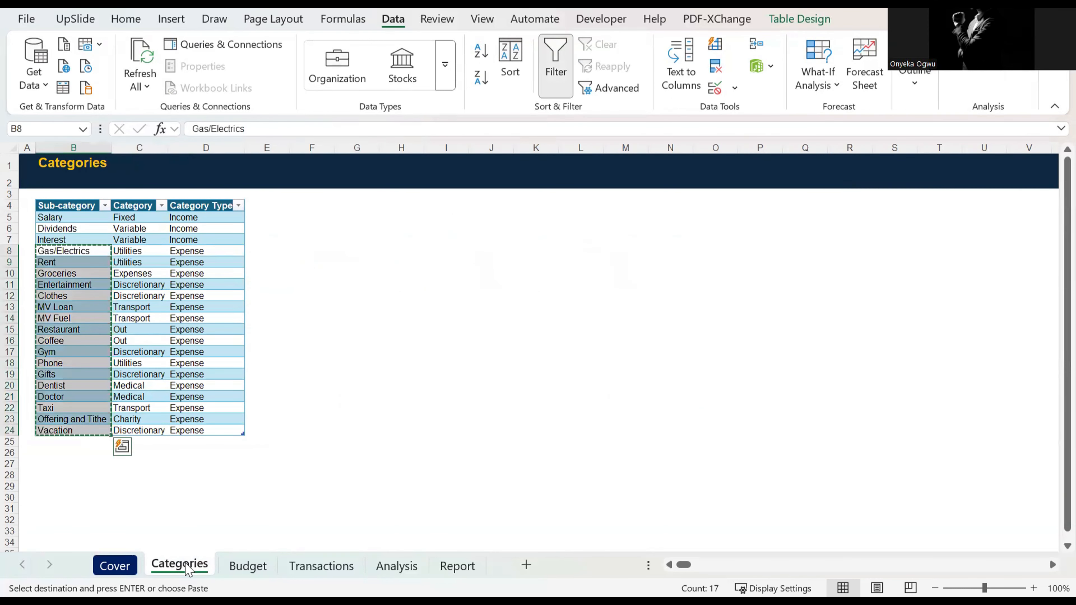
Step: Paste the copied sub-categories as values into the Budget sheet from C9 down to C25
{"action": "left_click", "coordinate": [248, 566]}
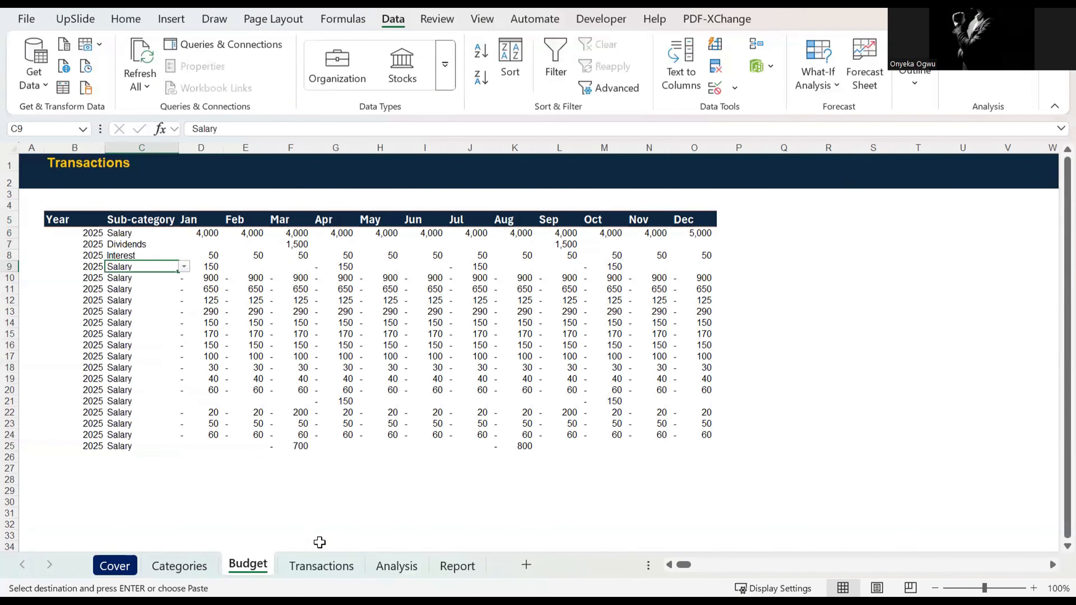
{"action": "key", "text": "ctrl+shift+v"}
{"action": "key", "text": "Down"}
{"action": "key", "text": "Down"}
{"action": "key", "text": "Down"}
{"action": "key", "text": "ctrl+Down"}
{"action": "key", "text": "Up"}
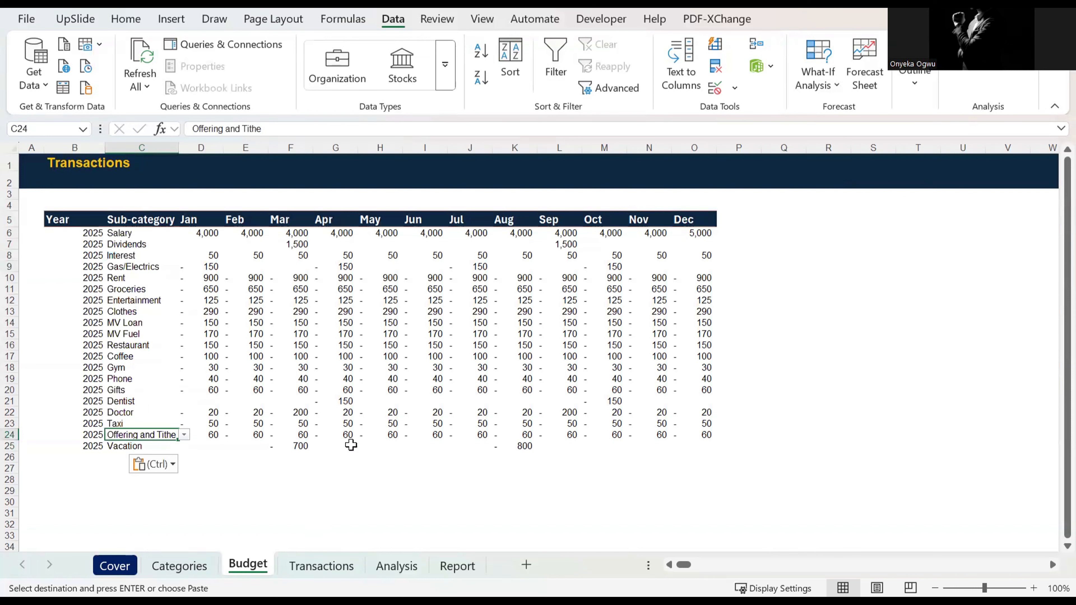
Step: Review the monthly amounts on the Budget sheet, covering Rent, the Salary, Dividends and Interest rows, and the expense rows
{"action": "left_click", "coordinate": [137, 275]}
{"action": "key", "text": "Right"}
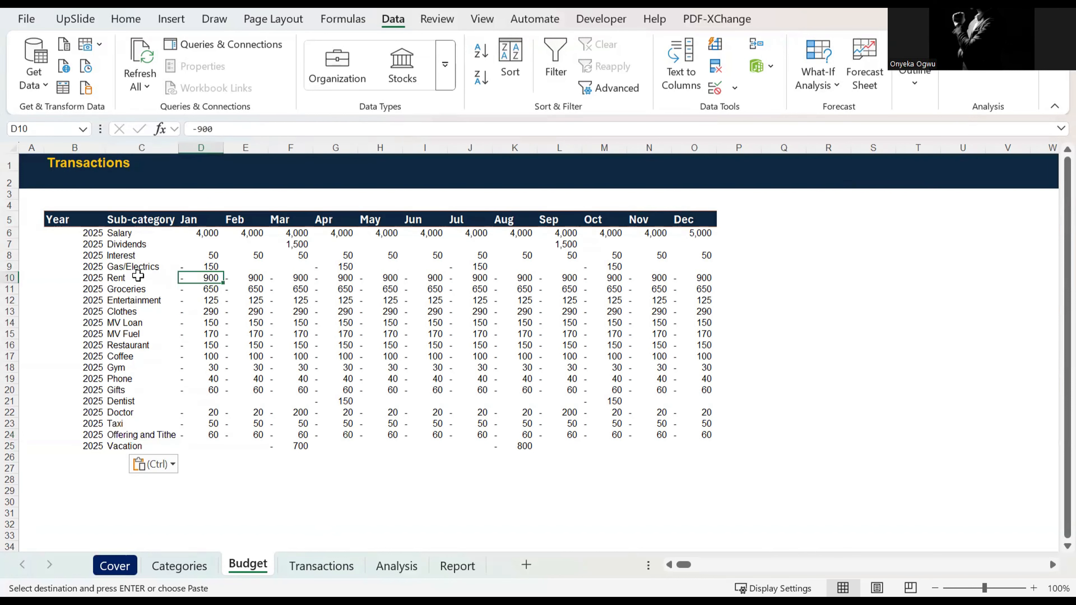
{"action": "key", "text": "Right"}
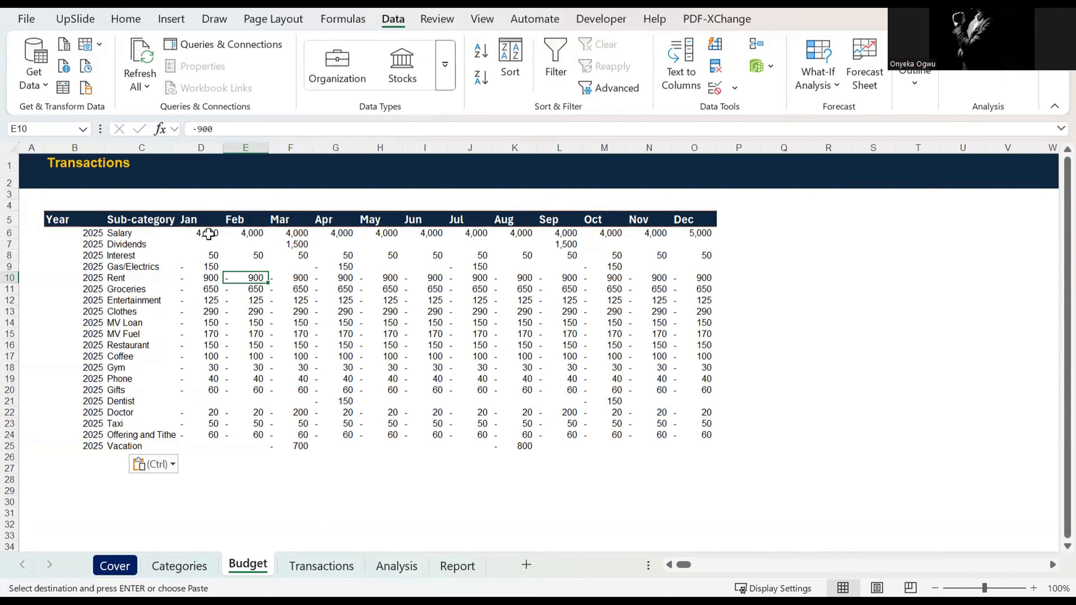
{"action": "left_click_drag", "start_coordinate": [220, 233], "coordinate": [706, 262]}
{"action": "left_click_drag", "start_coordinate": [706, 255], "coordinate": [707, 255]}
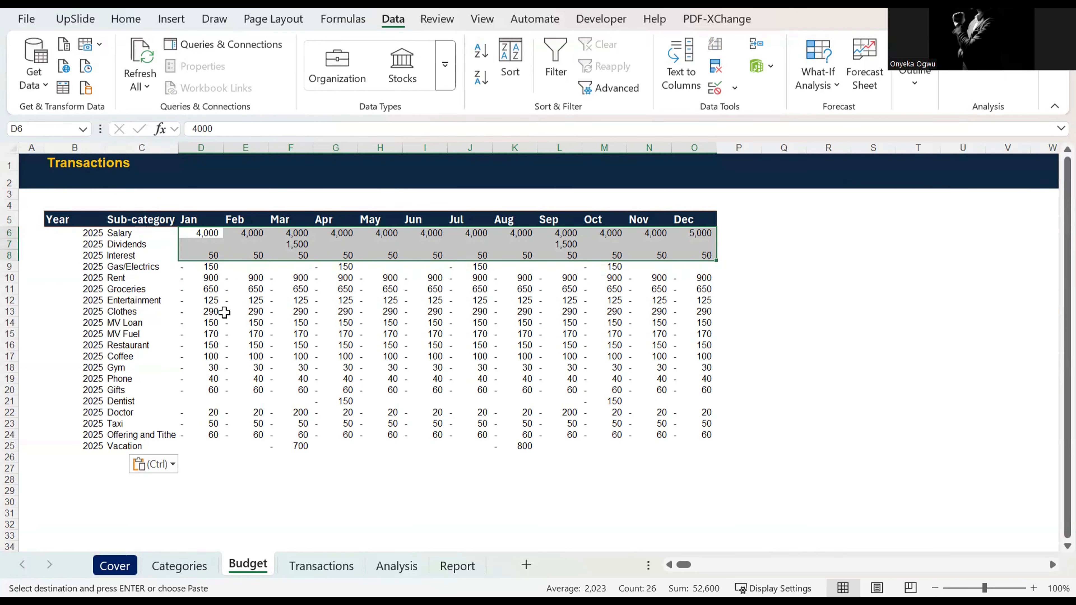
{"action": "left_click_drag", "start_coordinate": [202, 245], "coordinate": [620, 433]}
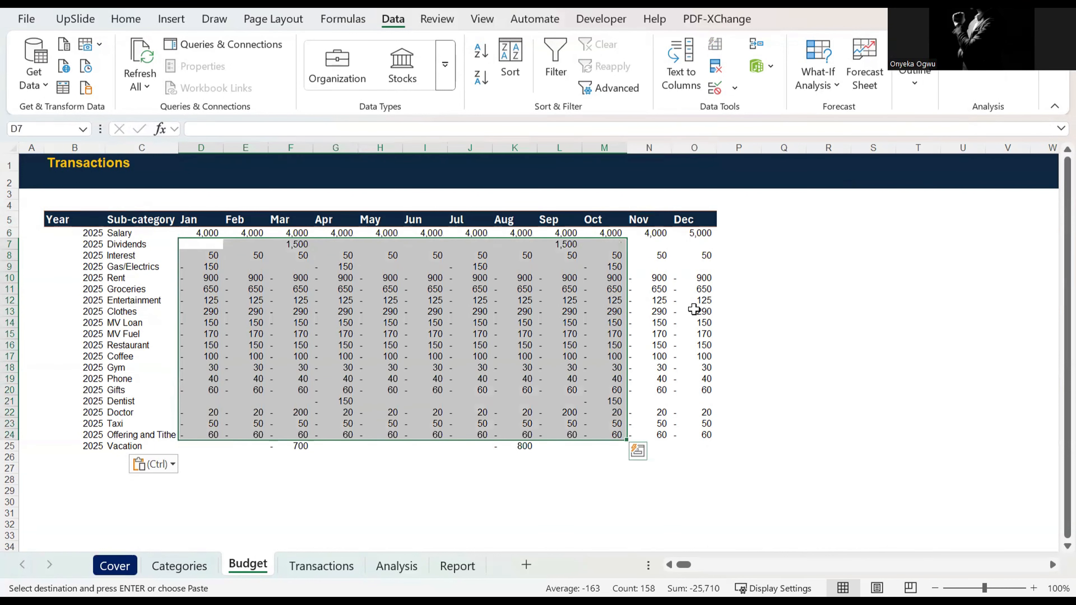
{"action": "left_click", "coordinate": [205, 234]}
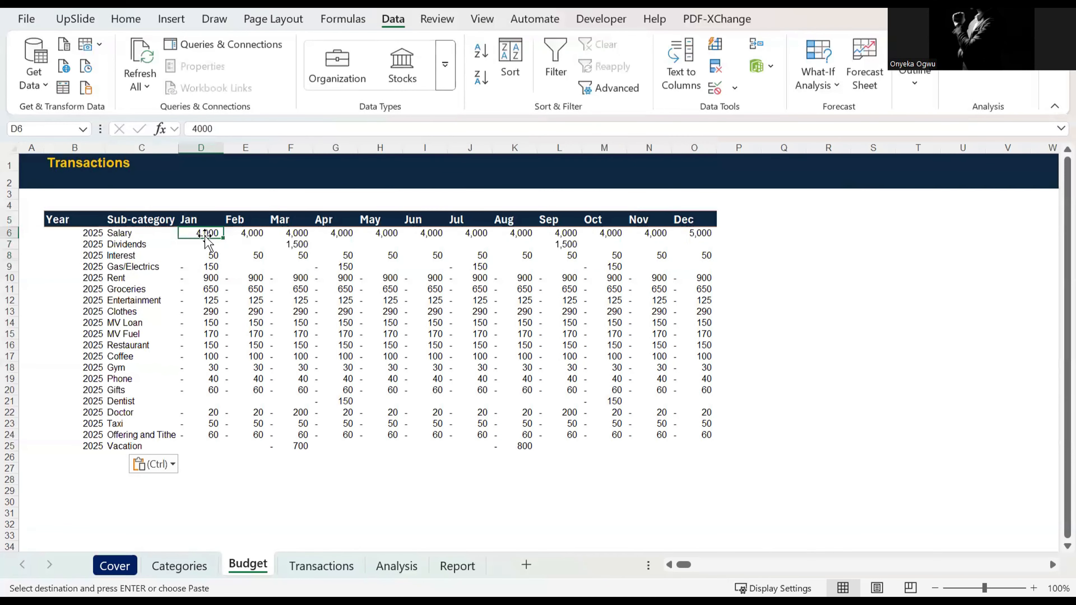
{"action": "key", "text": "Right"}
{"action": "key", "text": "Right"}
{"action": "key", "text": "Right"}
{"action": "key", "text": "Right"}
{"action": "key", "text": "Right"}
{"action": "key", "text": "Down"}
{"action": "key", "text": "Left"}
{"action": "key", "text": "Left"}
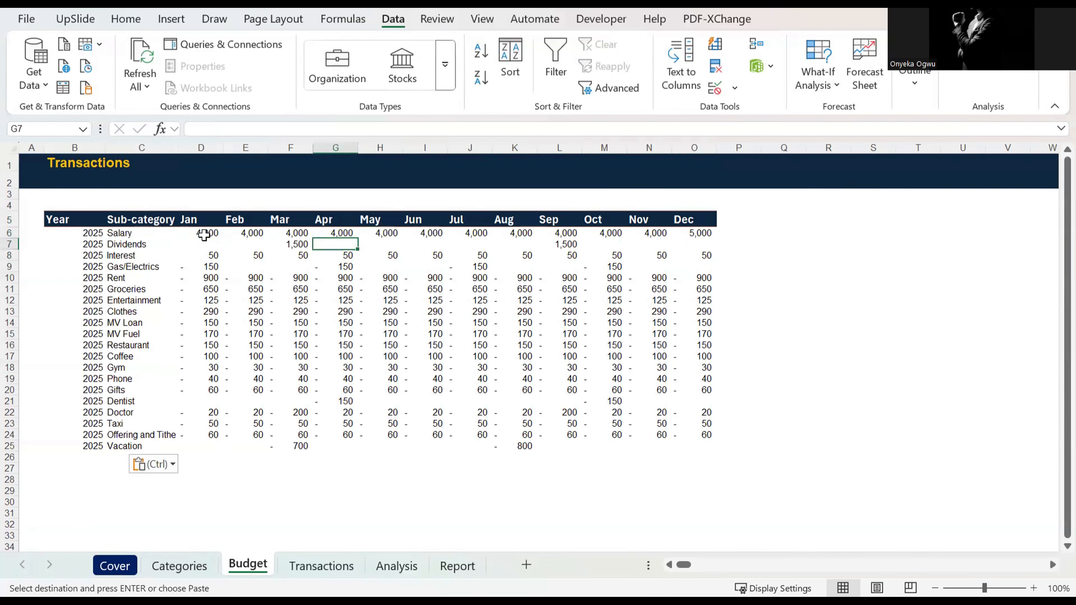
{"action": "key", "text": "Left"}
{"action": "key", "text": "Down"}
{"action": "key", "text": "Down"}
{"action": "key", "text": "Down"}
{"action": "key", "text": "Down"}
{"action": "key", "text": "Down"}
{"action": "key", "text": "Down"}
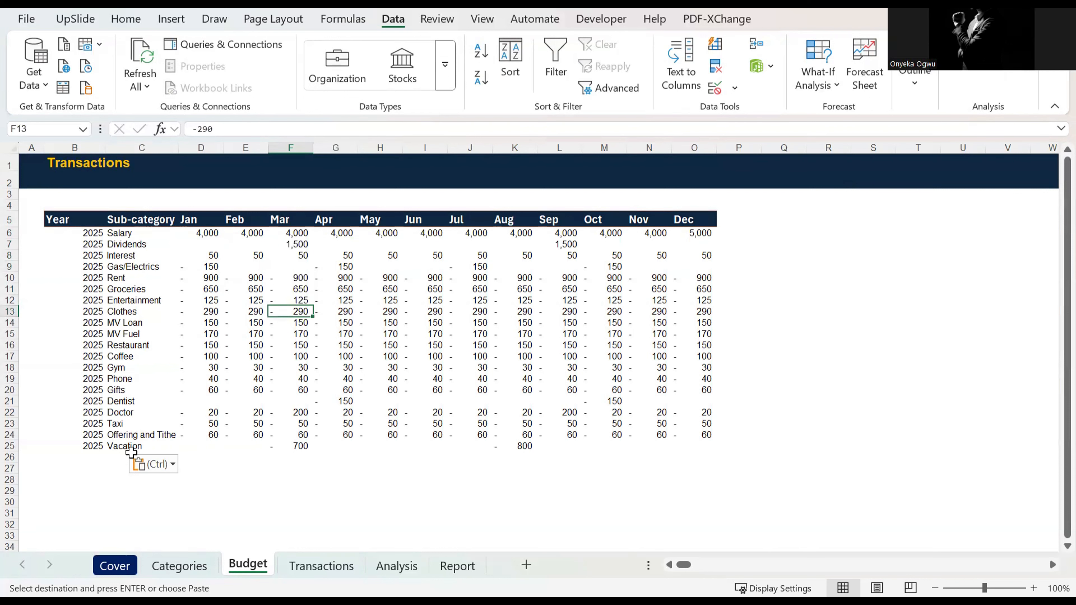
{"action": "left_click", "coordinate": [301, 458]}
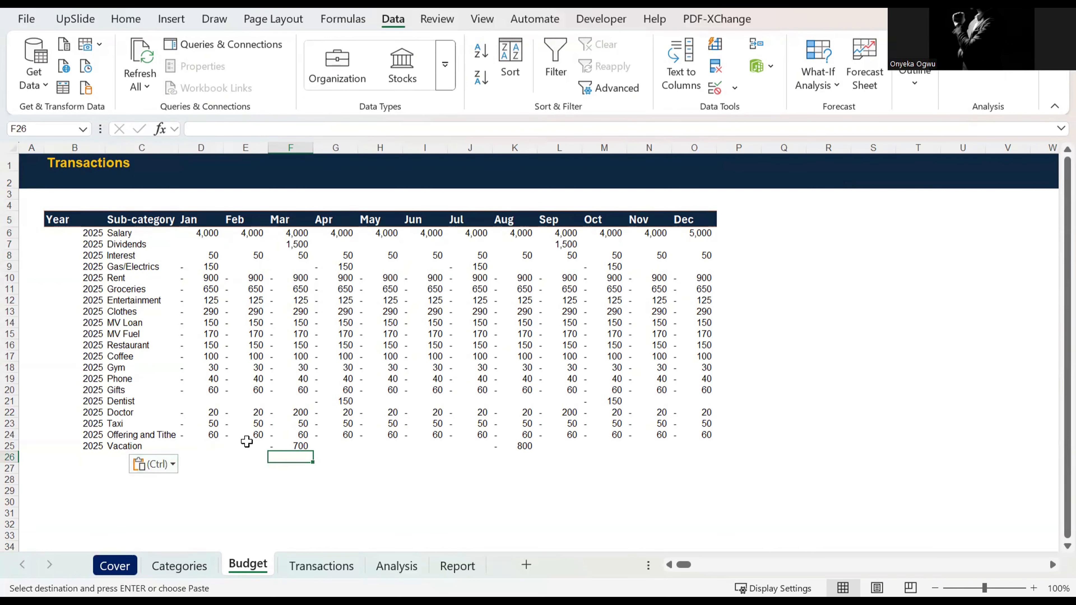
Step: Open the Transactions sheet and look along the AIB transaction's account, date and description in row 6
{"action": "left_click", "coordinate": [319, 568]}
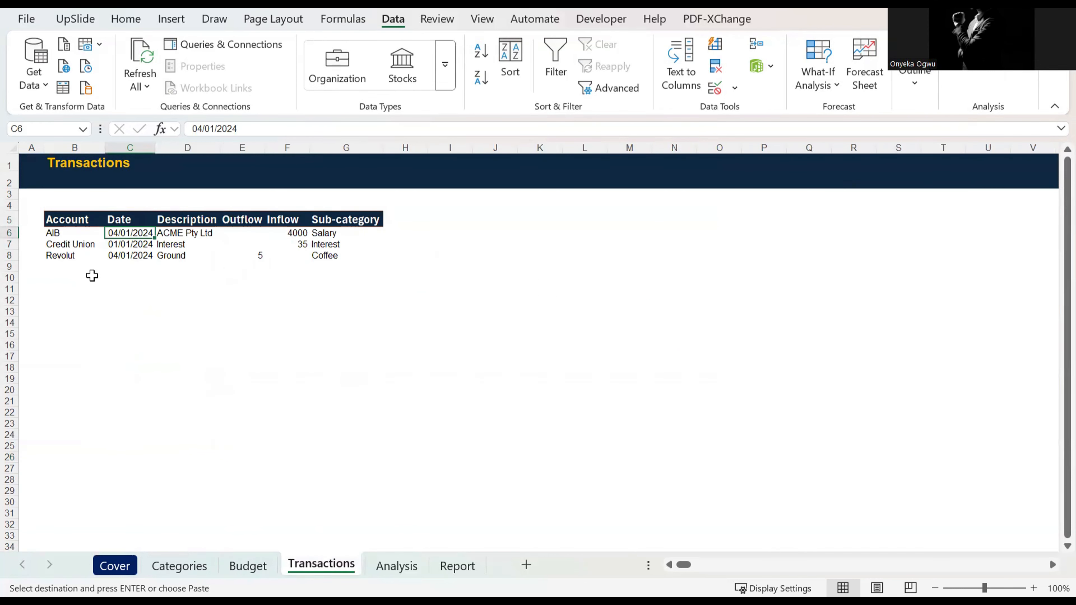
{"action": "left_click", "coordinate": [65, 233]}
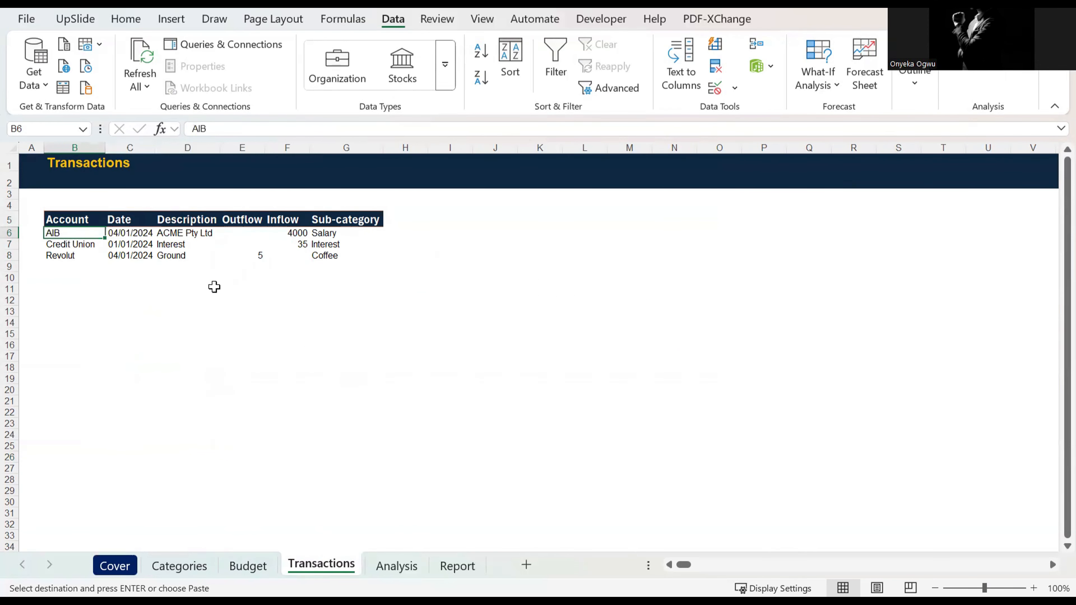
{"action": "key", "text": "Right"}
{"action": "key", "text": "Right"}
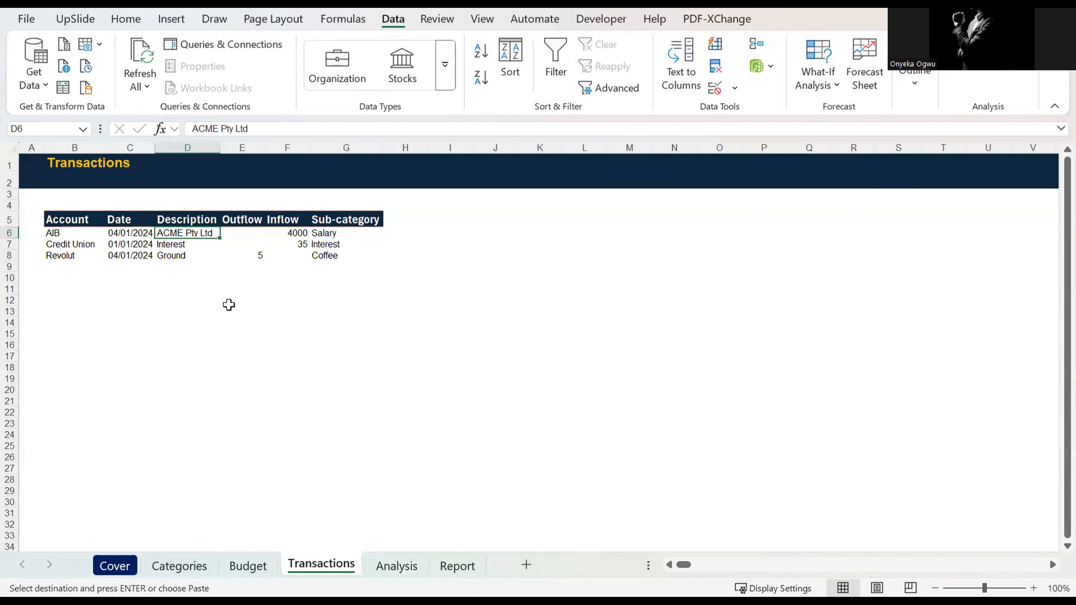
Step: Replace the AIB transaction's description in D6 with Salary
{"action": "type", "text": "Salary"}
{"action": "key", "text": "ctrl+Return"}
{"action": "key", "text": "Left"}
{"action": "key", "text": "Left"}
{"action": "key", "text": "Left"}
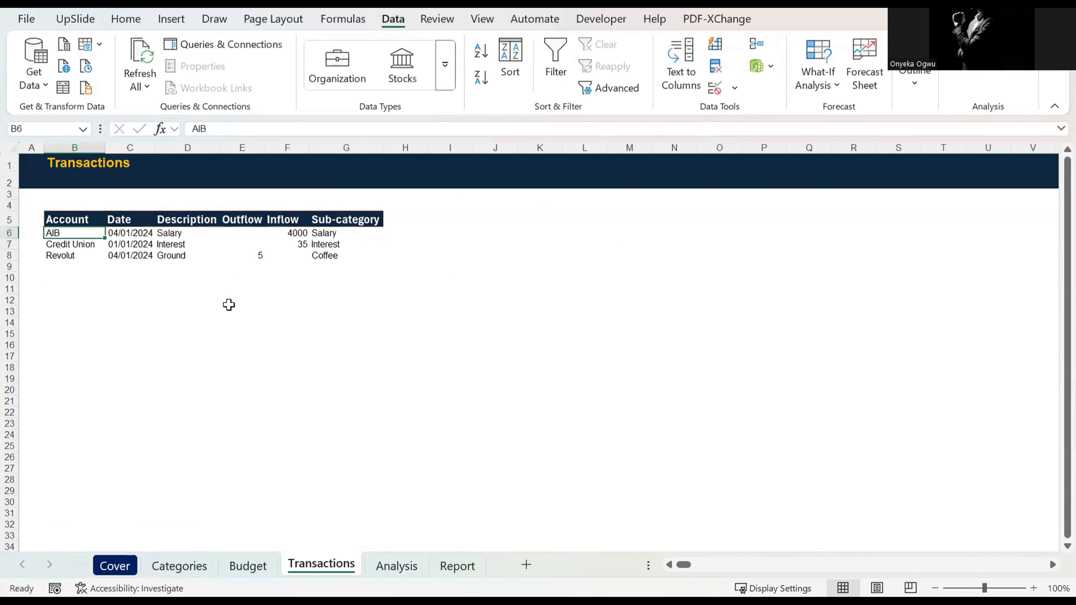
Step: Set the AIB transaction's description in D6 to AB Limited
{"action": "key", "text": "Right"}
{"action": "key", "text": "Right"}
{"action": "key", "text": "Right"}
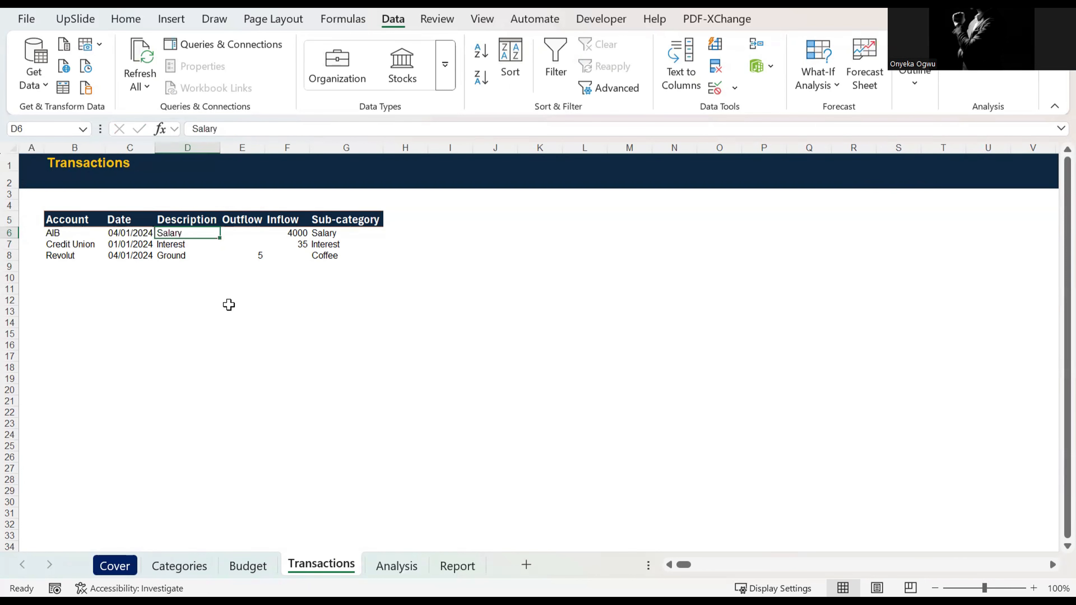
{"action": "type", "text": "AB Limi"}
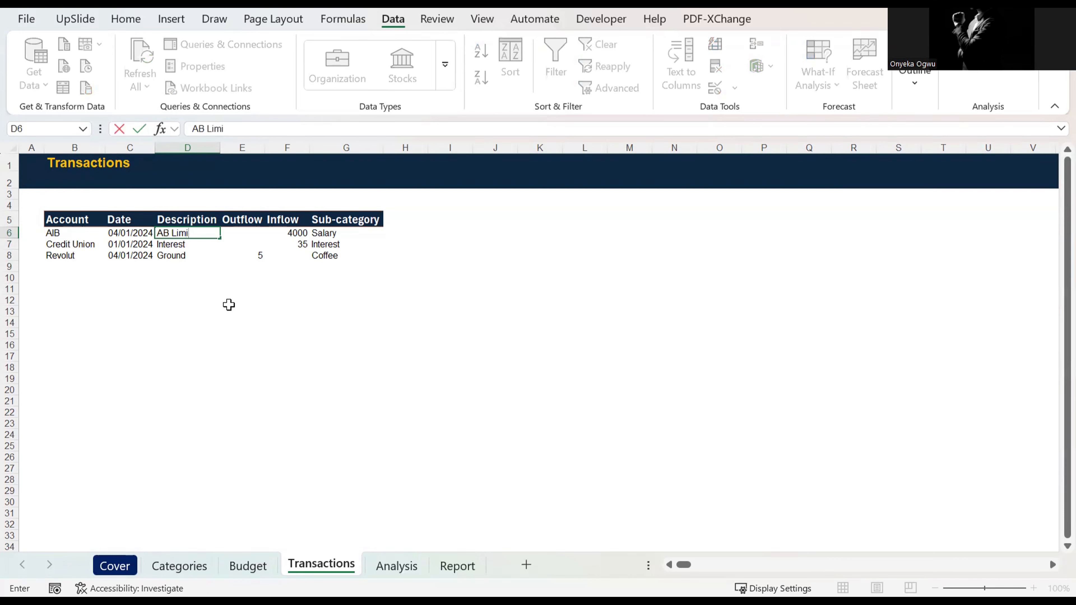
{"action": "type", "text": "ted"}
{"action": "key", "text": "ctrl+Return"}
{"action": "key", "text": "Left"}
{"action": "key", "text": "Left"}
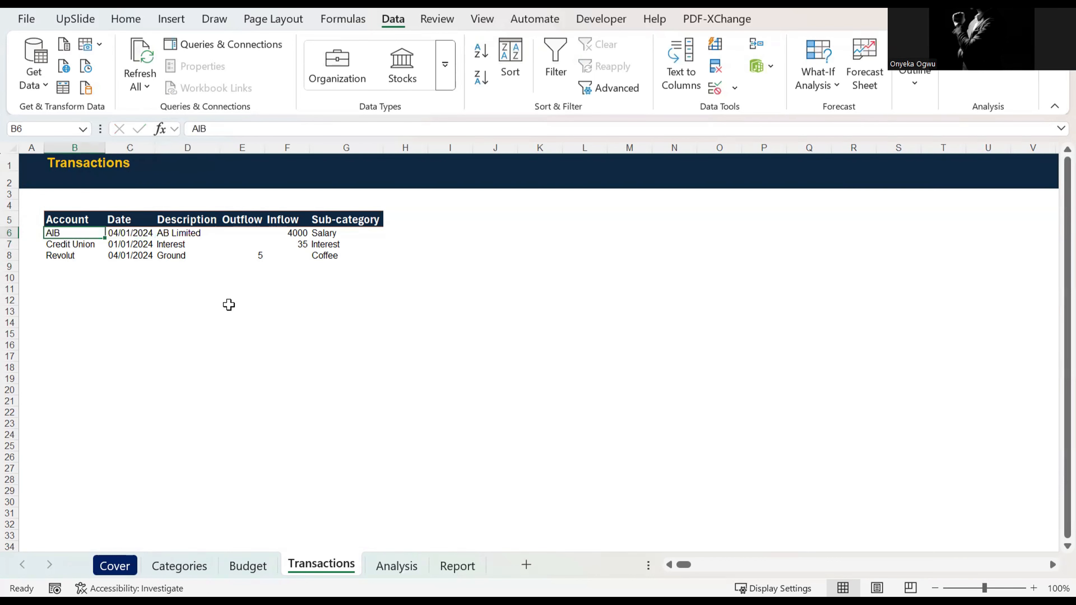
{"action": "key", "text": "Down"}
{"action": "key", "text": "Up"}
{"action": "key", "text": "Right"}
{"action": "key", "text": "Right"}
{"action": "key", "text": "ctrl+c"}
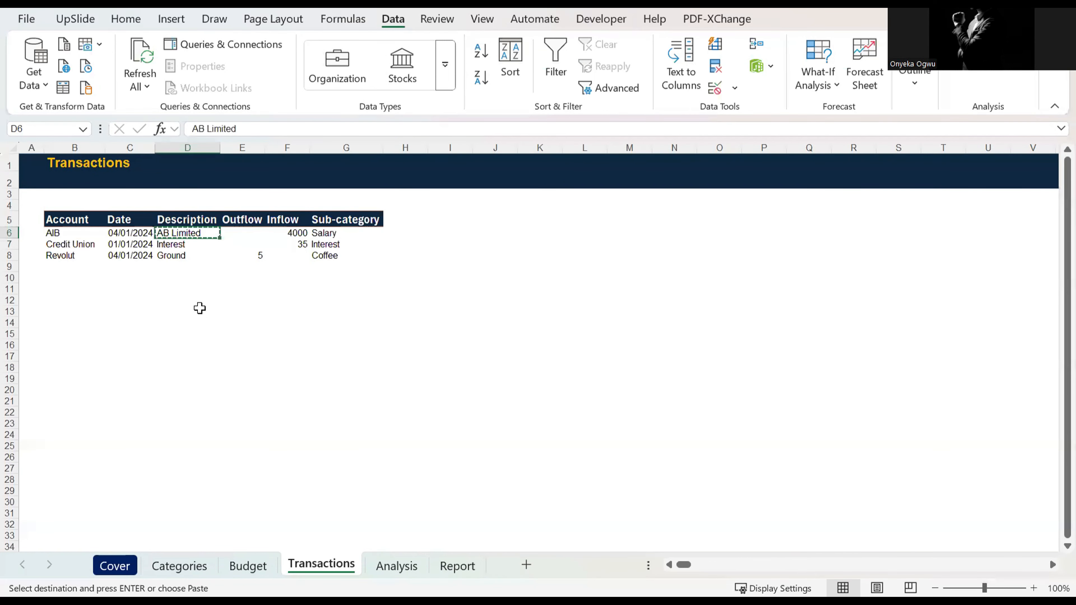
{"action": "key", "text": "Escape"}
Step: Review the three transaction rows on the Transactions sheet, examining which account each one comes from
{"action": "left_click", "coordinate": [85, 245]}
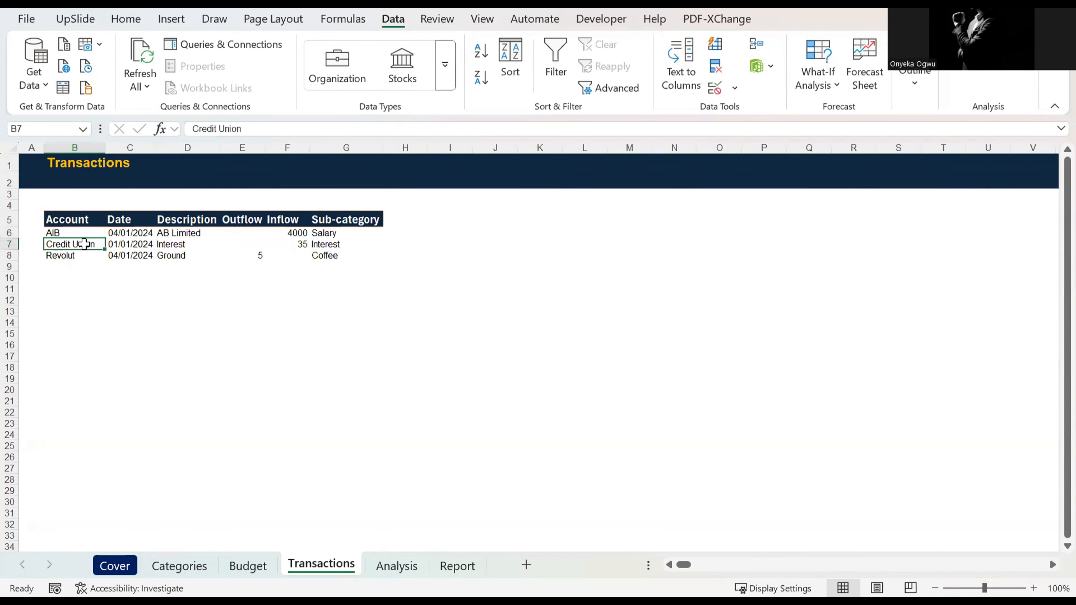
{"action": "key", "text": "Up"}
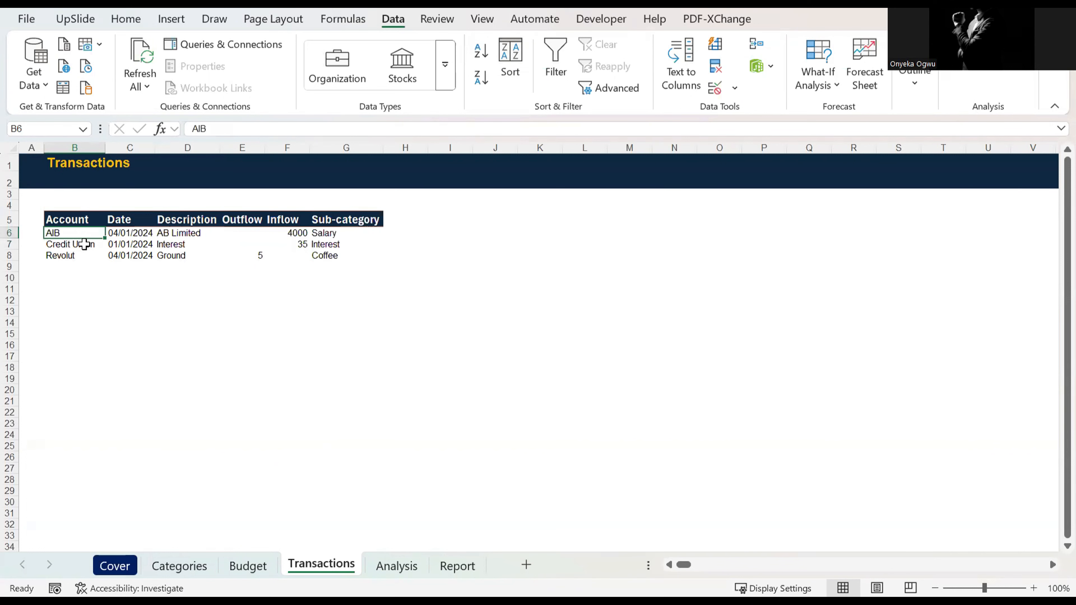
{"action": "key", "text": "shift+Down"}
{"action": "key", "text": "shift+Down"}
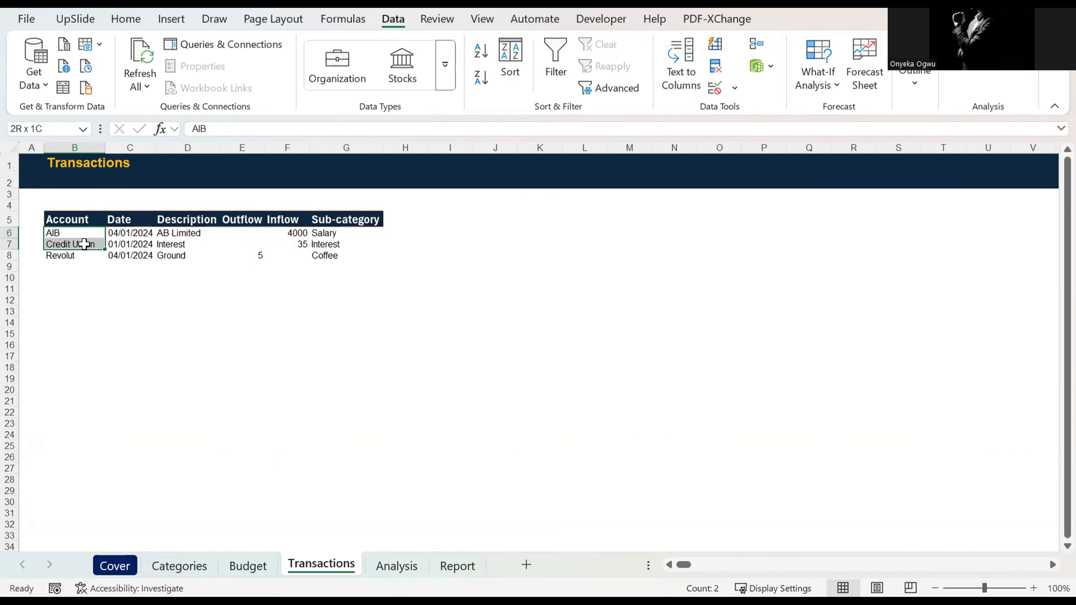
{"action": "key", "text": "shift+Right"}
{"action": "key", "text": "shift+Right"}
{"action": "key", "text": "shift+Right"}
{"action": "key", "text": "shift+Right"}
{"action": "key", "text": "shift+Right"}
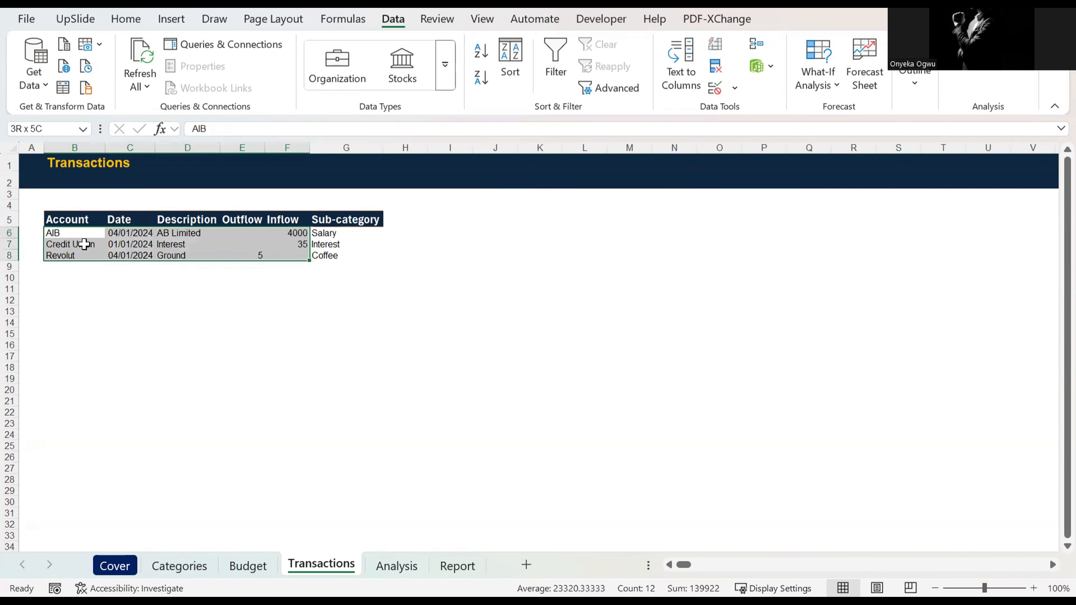
{"action": "key", "text": "Left"}
{"action": "key", "text": "Right"}
{"action": "key", "text": "shift+Down"}
{"action": "key", "text": "shift+Down"}
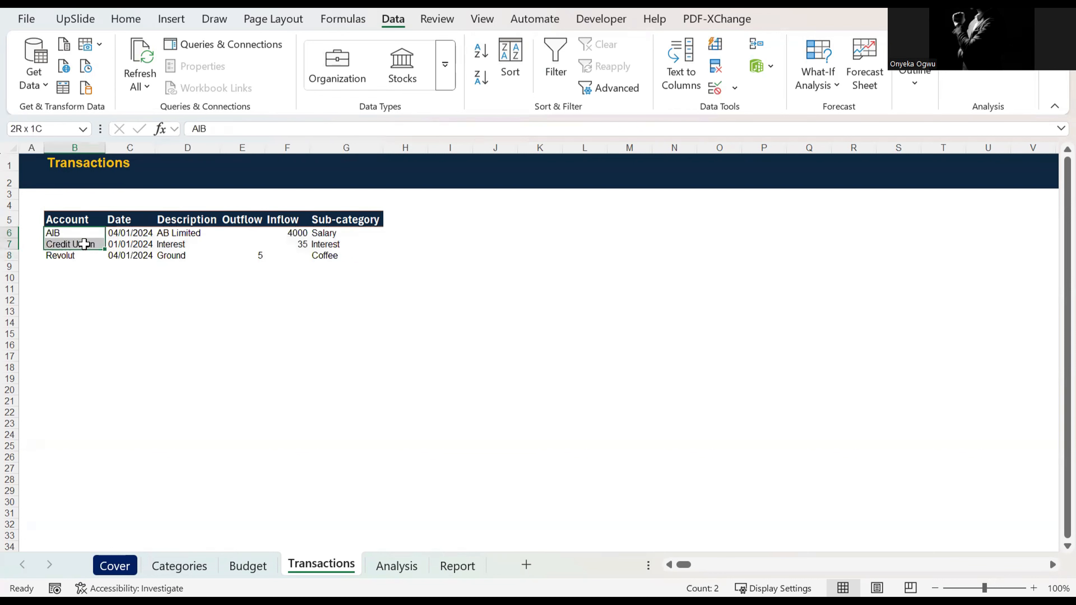
{"action": "key", "text": "shift+Right"}
{"action": "key", "text": "shift+Right"}
{"action": "key", "text": "shift+Right"}
{"action": "key", "text": "Left"}
{"action": "key", "text": "Right"}
{"action": "key", "text": "Down"}
{"action": "key", "text": "Up"}
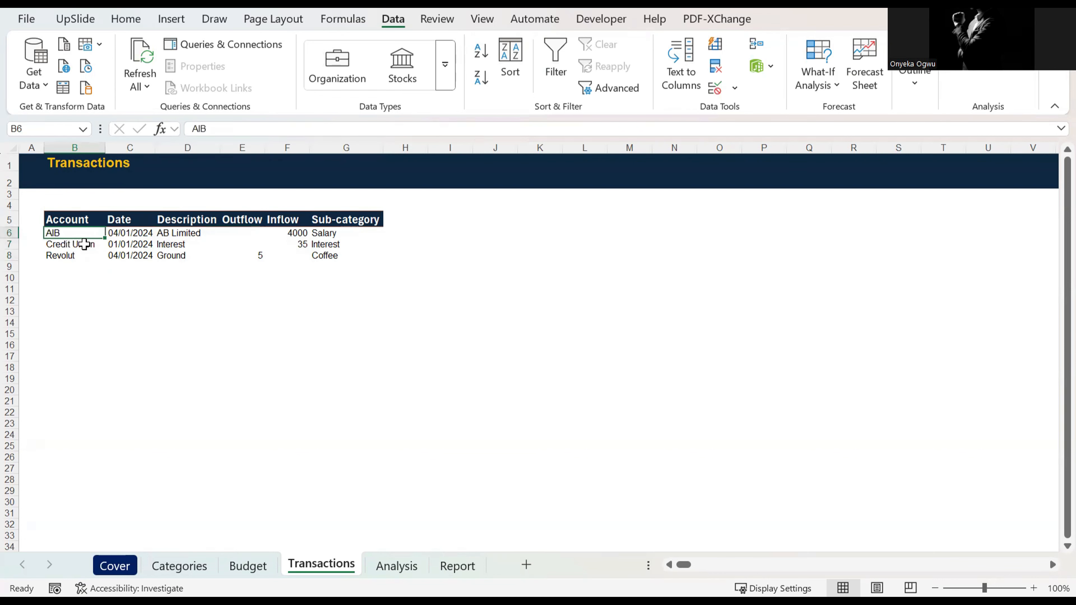
{"action": "key", "text": "Down"}
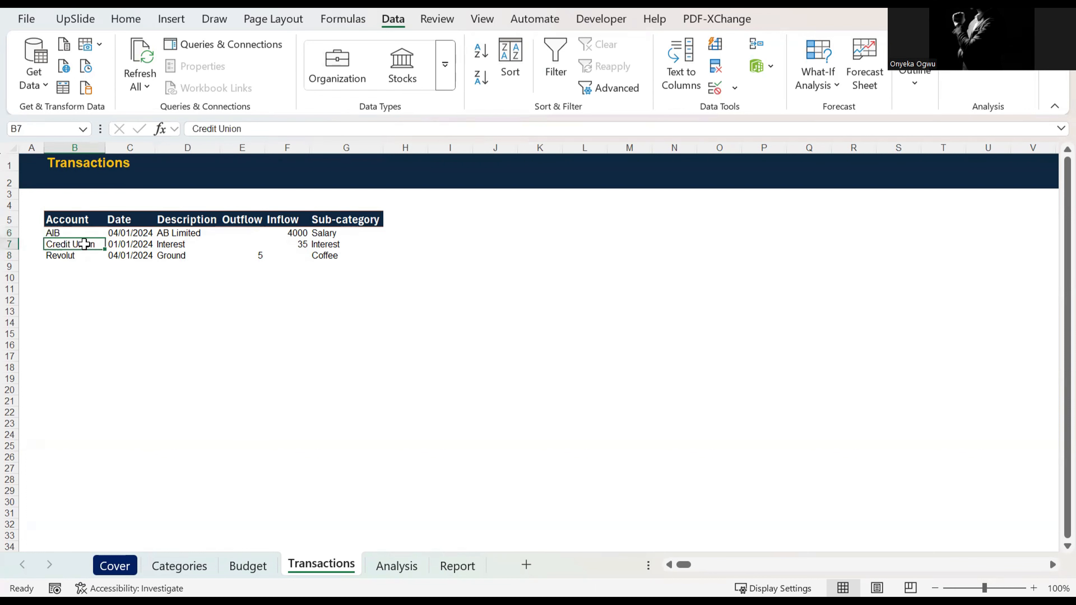
{"action": "key", "text": "Down"}
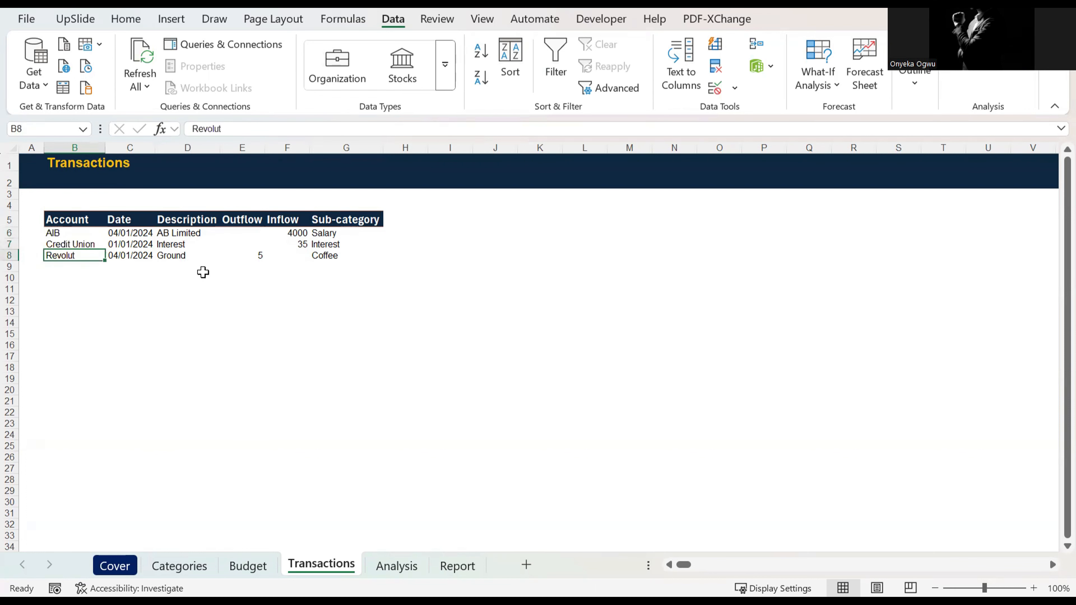
Step: Check the transactions' dates and descriptions, ending at the Outflow column of the AIB row
{"action": "key", "text": "Right"}
{"action": "key", "text": "Right"}
{"action": "key", "text": "Left"}
{"action": "key", "text": "Up"}
{"action": "key", "text": "Up"}
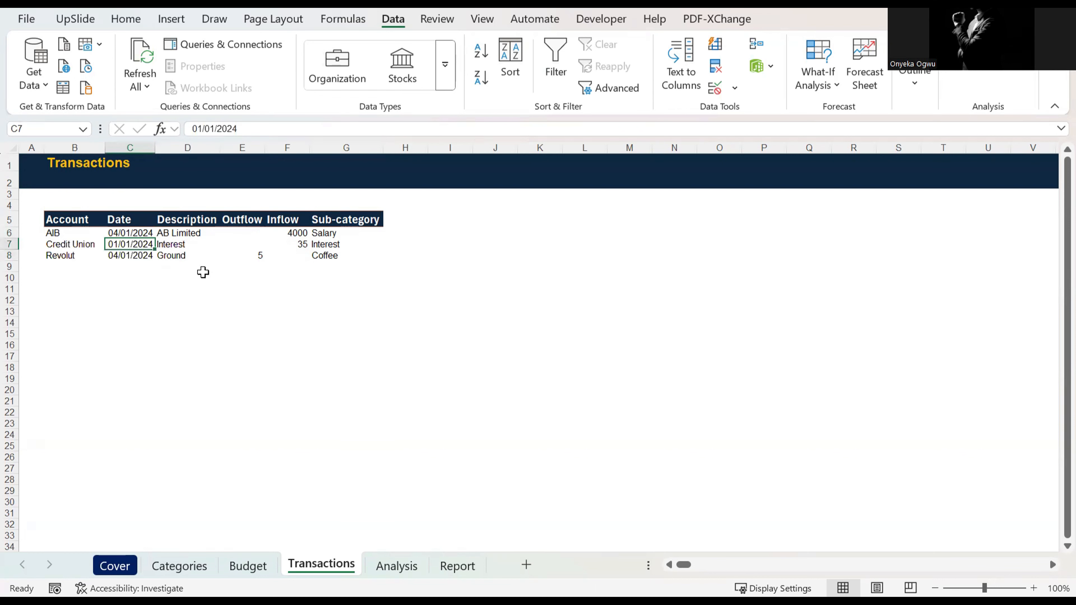
{"action": "key", "text": "Down"}
{"action": "key", "text": "Up"}
{"action": "key", "text": "Right"}
{"action": "key", "text": "Right"}
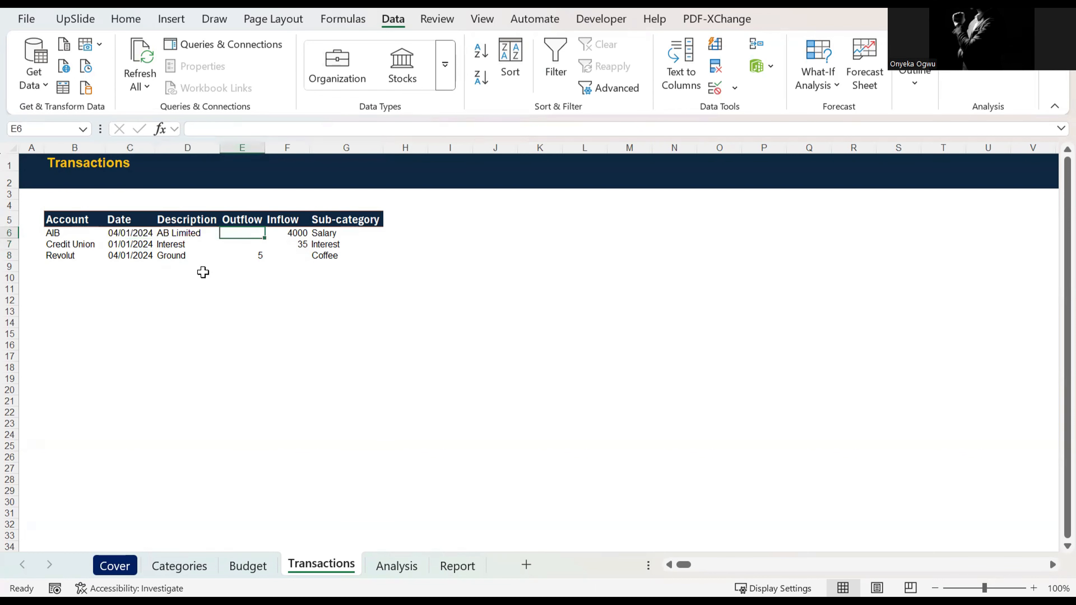
Step: Review the sub-category assigned to each transaction in G6:G8
{"action": "key", "text": "Right"}
{"action": "key", "text": "Right"}
{"action": "key", "text": "Down"}
{"action": "key", "text": "Down"}
{"action": "key", "text": "Up"}
{"action": "key", "text": "Up"}
{"action": "key", "text": "Up"}
{"action": "key", "text": "Down"}
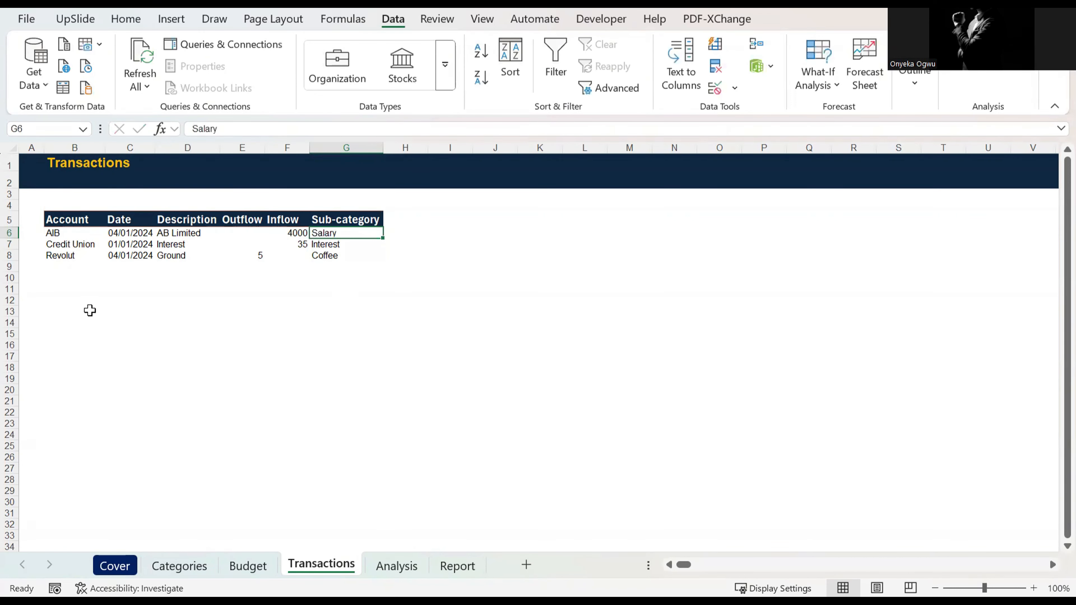
{"action": "left_click", "coordinate": [75, 233]}
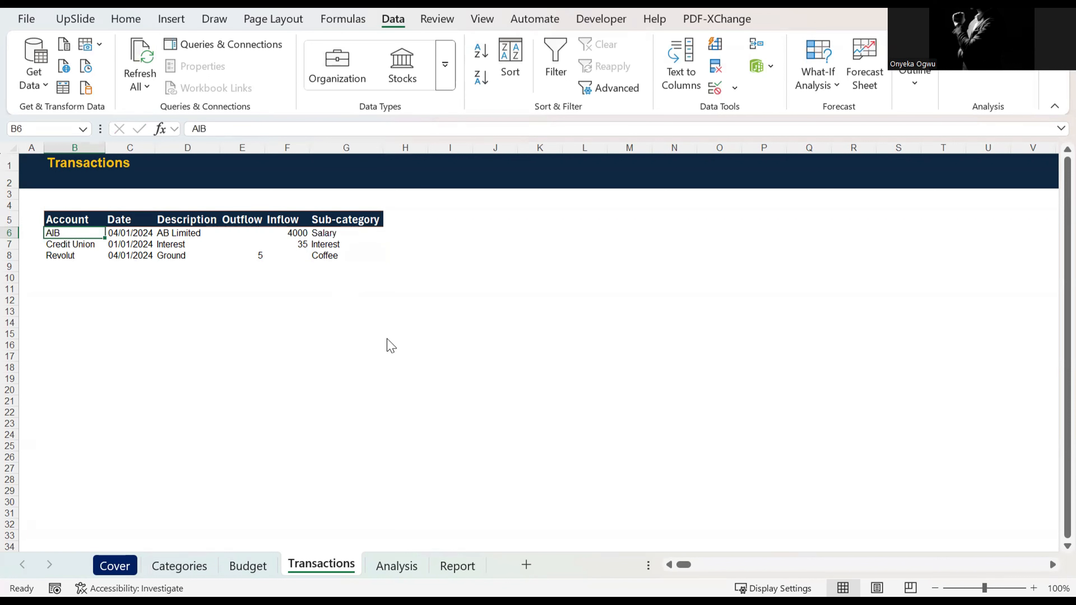
Step: Apply list data validation to the sub-category cell G6 with the source =Categories!$B$5:$B$24
{"action": "left_click", "coordinate": [345, 233]}
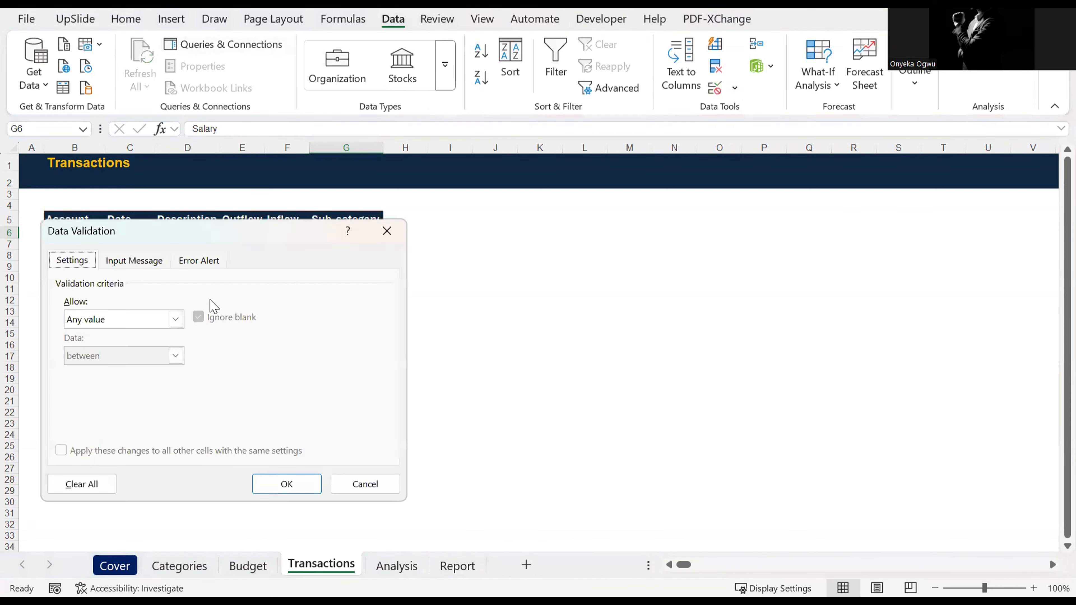
{"action": "left_click", "coordinate": [175, 319]}
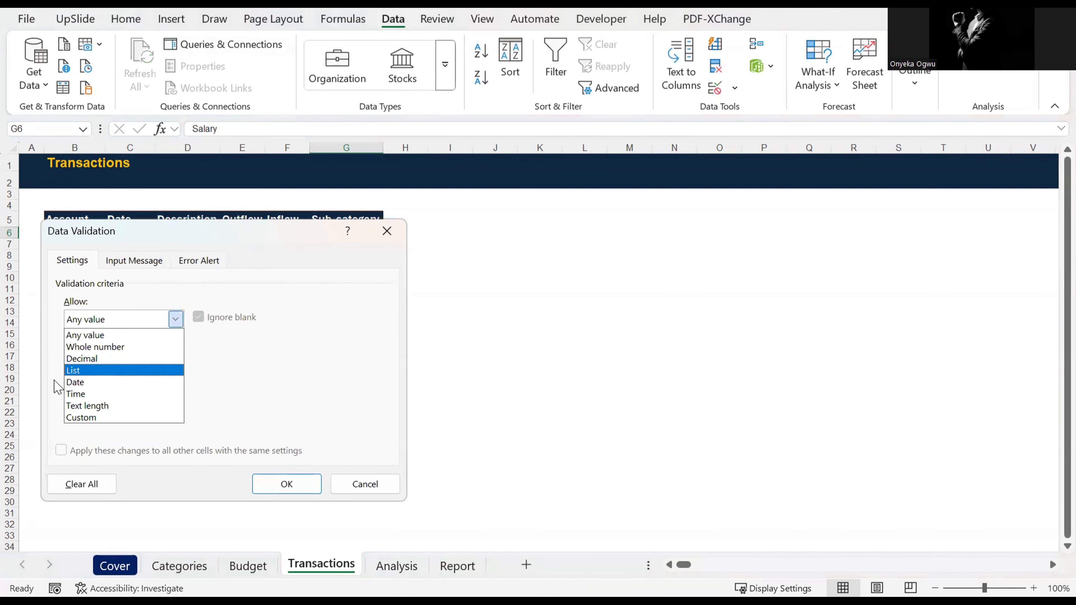
{"action": "left_click", "coordinate": [70, 371]}
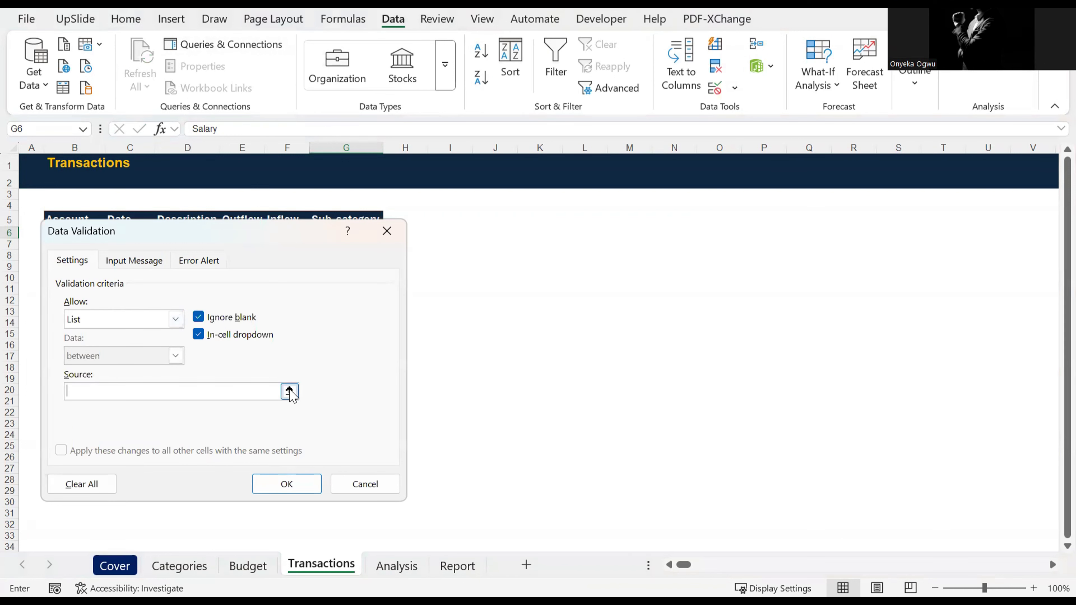
{"action": "left_click", "coordinate": [289, 391]}
{"action": "left_click", "coordinate": [179, 566]}
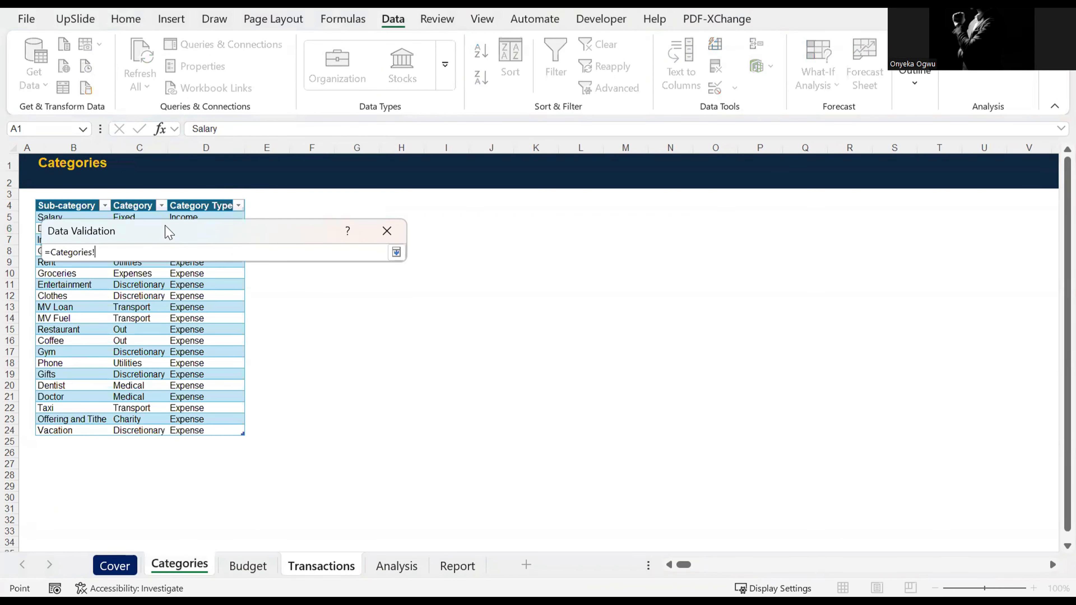
{"action": "left_click_drag", "start_coordinate": [214, 233], "coordinate": [338, 237]}
{"action": "left_click", "coordinate": [83, 219]}
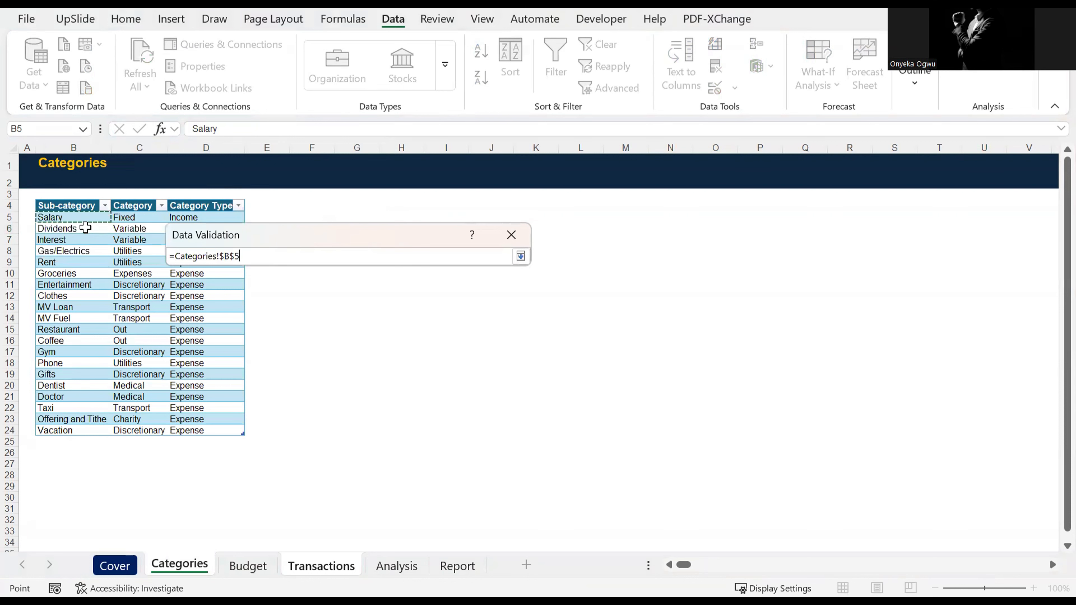
{"action": "key", "text": "ctrl+shift+Down"}
{"action": "left_click", "coordinate": [521, 256]}
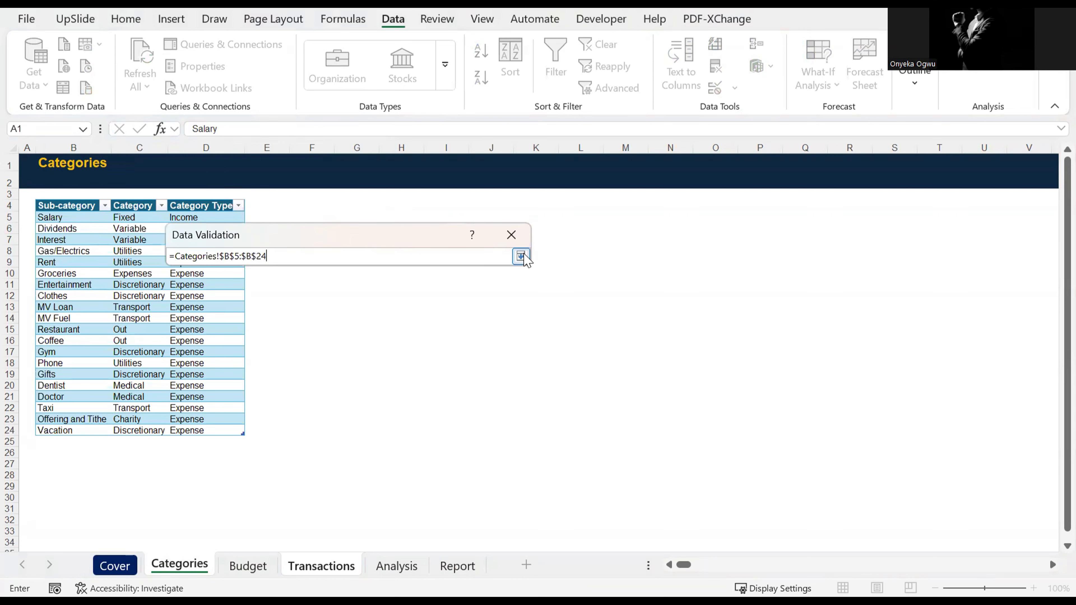
{"action": "left_click", "coordinate": [418, 486]}
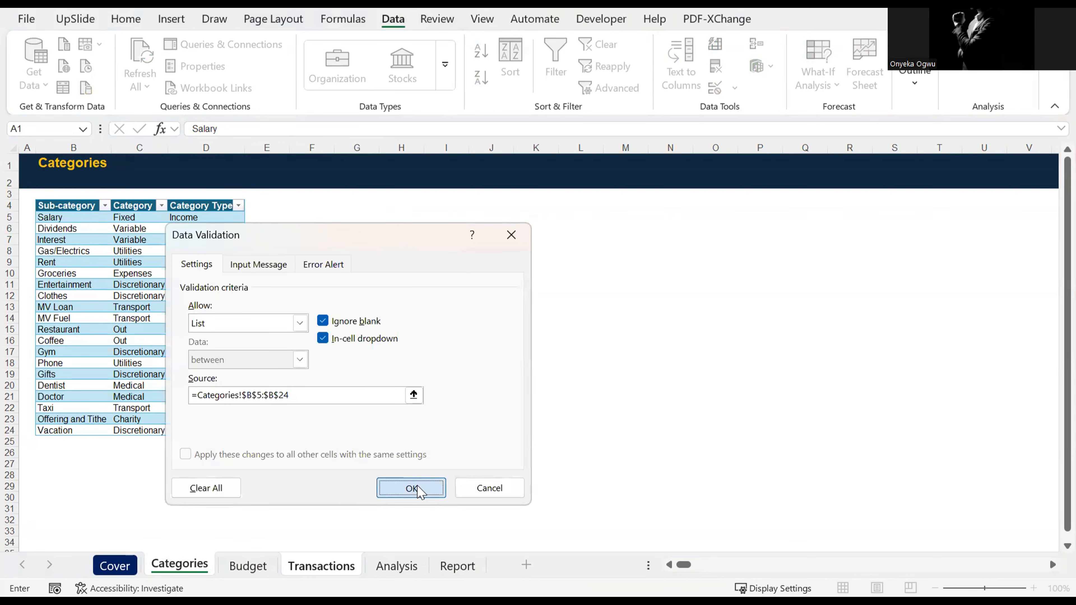
{"action": "left_click", "coordinate": [419, 490]}
Step: Copy the validated sub-category cell G6 down over the other transactions through G8
{"action": "key", "text": "ctrl+c"}
{"action": "key", "text": "shift+Down"}
{"action": "key", "text": "shift+Down"}
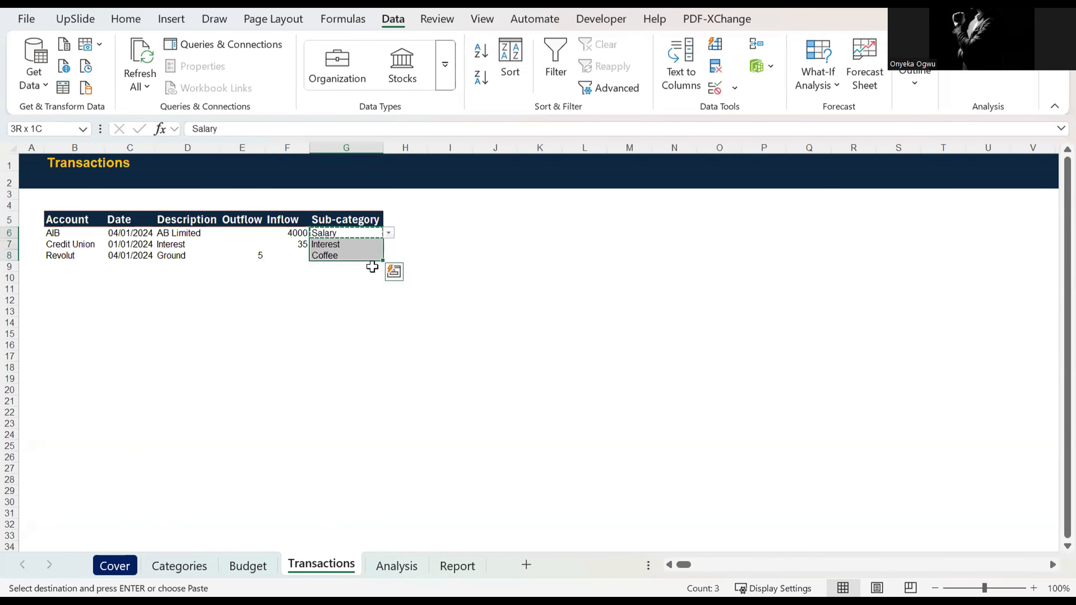
{"action": "key", "text": "ctrl+v"}
{"action": "key", "text": "Down"}
{"action": "key", "text": "Up"}
{"action": "key", "text": "Left"}
{"action": "key", "text": "Right"}
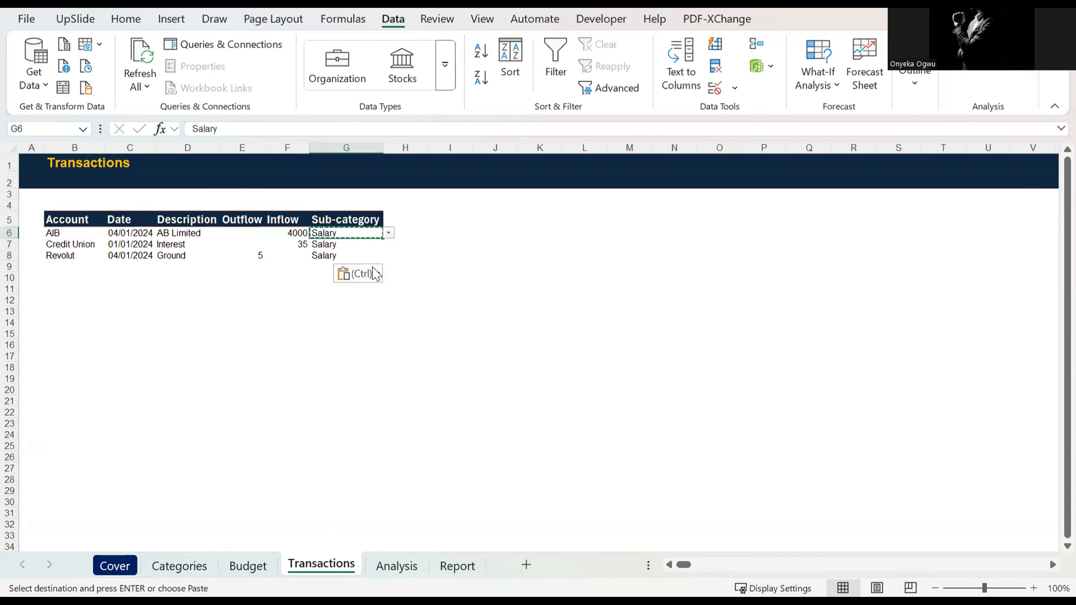
{"action": "key", "text": "Down"}
{"action": "key", "text": "Escape"}
Step: Choose Interest from the validation list as the Credit Union transaction's sub-category in G7
{"action": "left_click", "coordinate": [388, 245]}
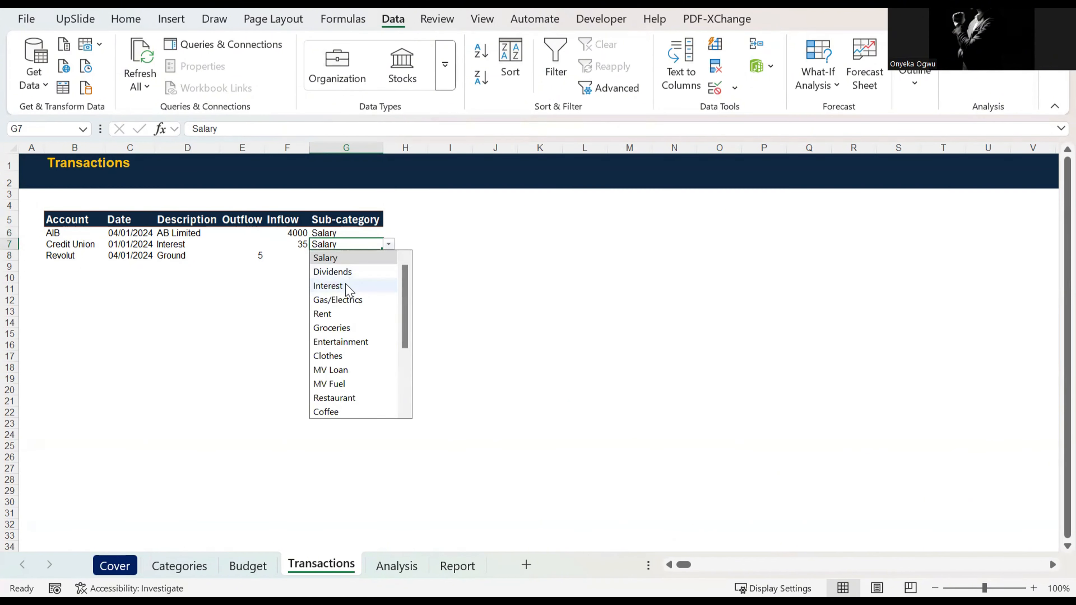
{"action": "key", "text": "Down"}
{"action": "key", "text": "Down"}
{"action": "key", "text": "Return"}
{"action": "key", "text": "Left"}
{"action": "key", "text": "Left"}
{"action": "key", "text": "Left"}
{"action": "key", "text": "Left"}
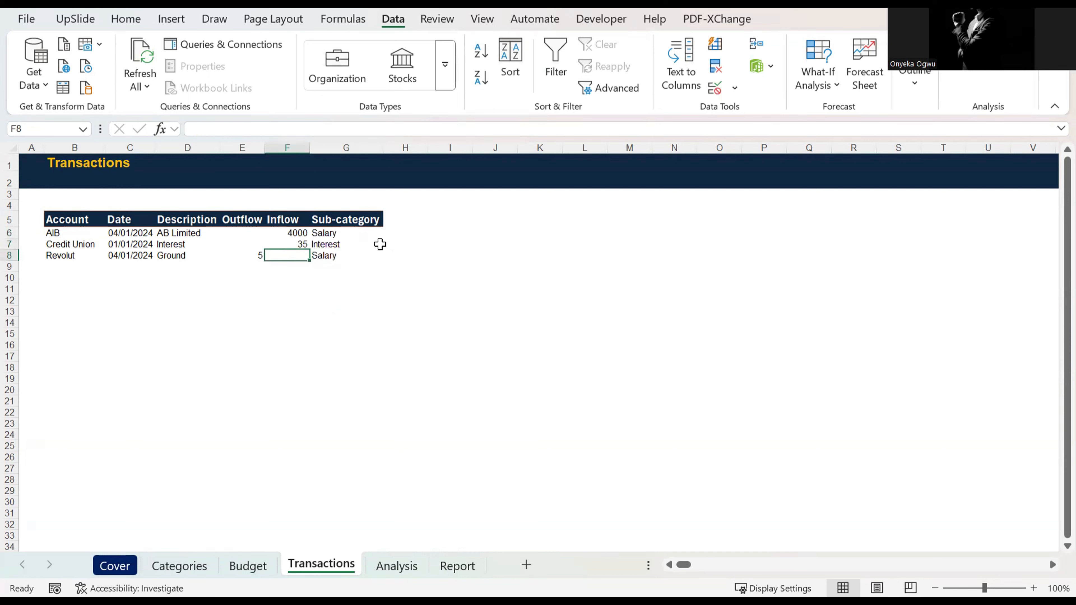
{"action": "key", "text": "Up"}
{"action": "key", "text": "Up"}
{"action": "key", "text": "Up"}
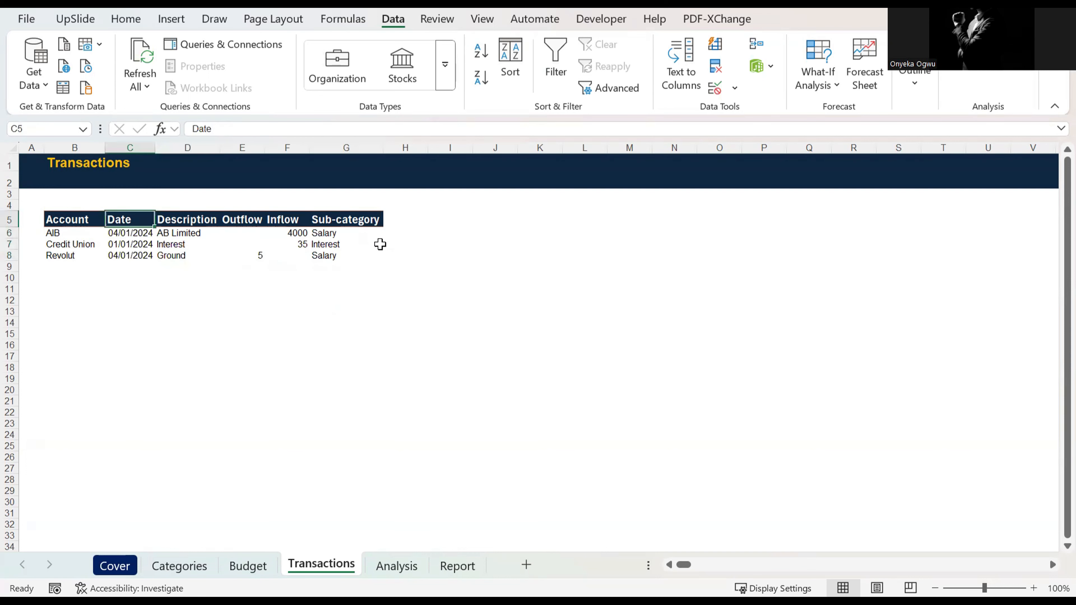
{"action": "key", "text": "Down"}
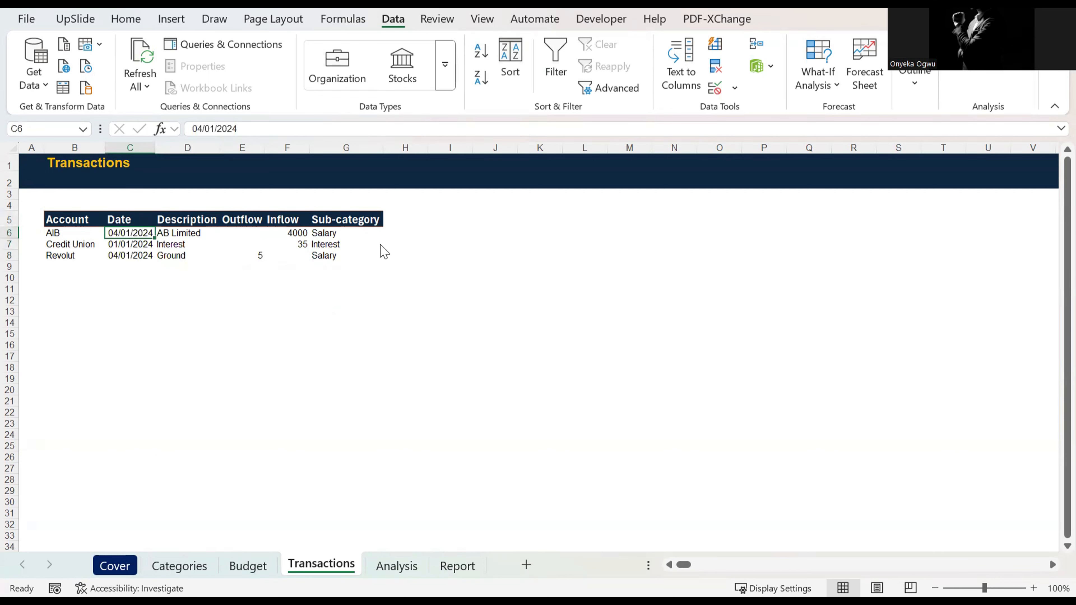
Step: Copy the full transactions list from the source workbook and paste it as values into the Transactions sheet starting at B6
{"action": "key", "text": "alt+Tab"}
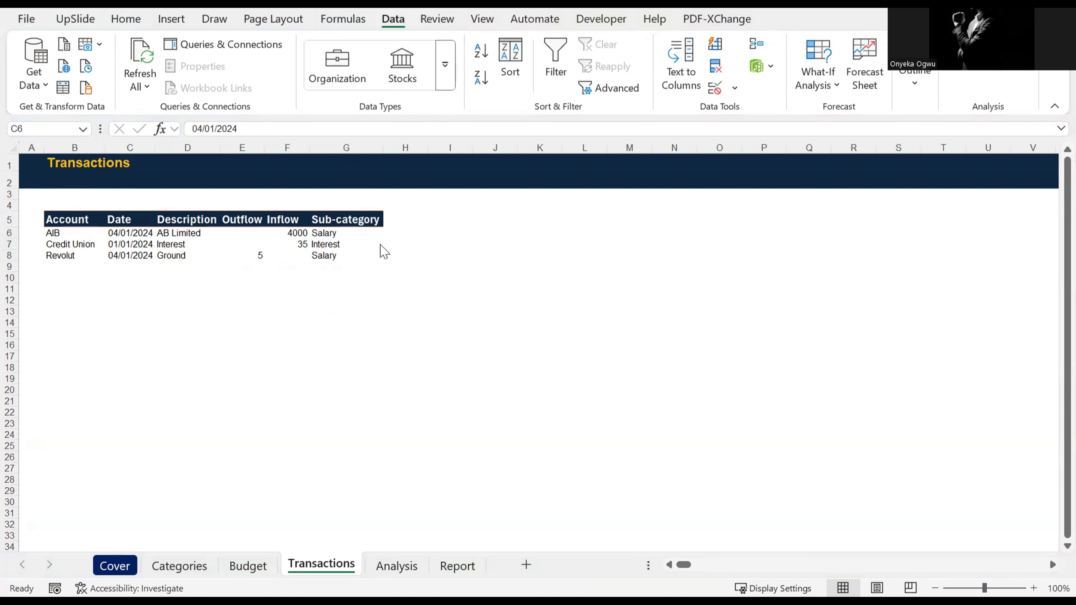
{"action": "key", "text": "ctrl+c"}
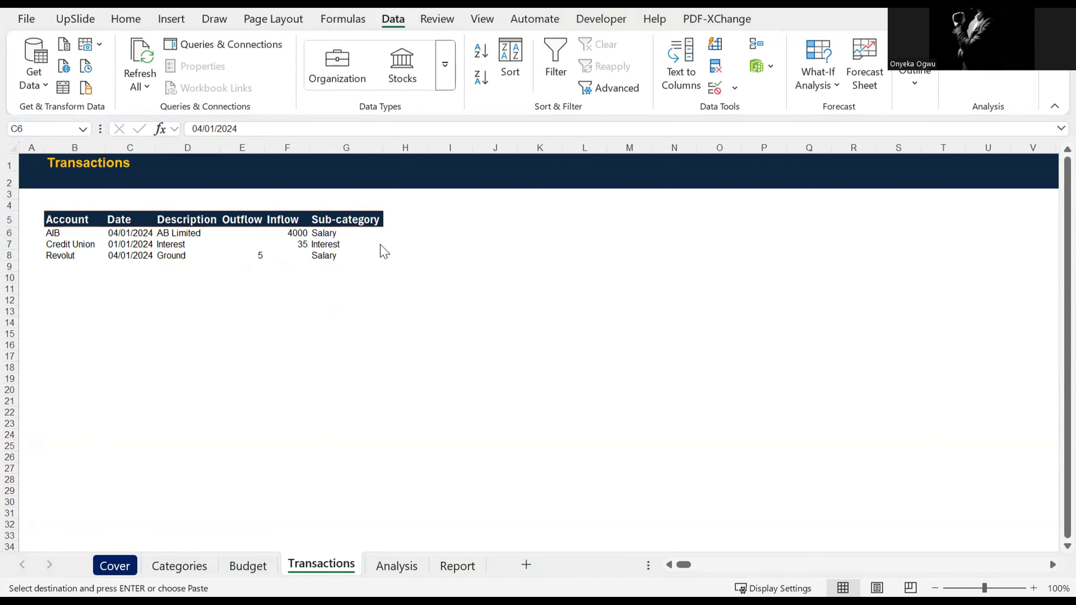
{"action": "key", "text": "Left"}
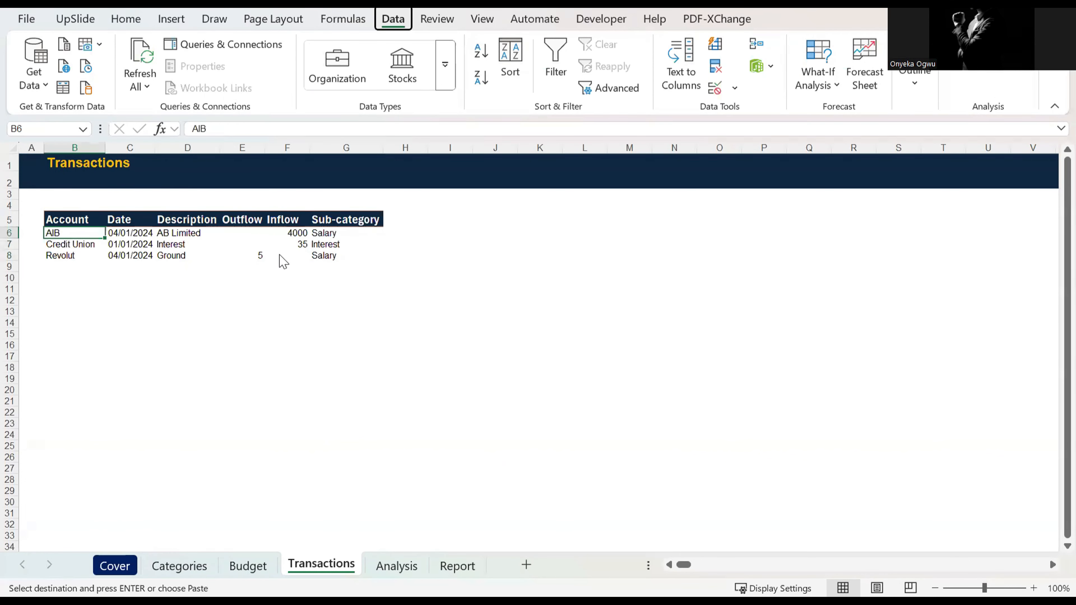
{"action": "key", "text": "ctrl+alt+v"}
{"action": "key", "text": "Return"}
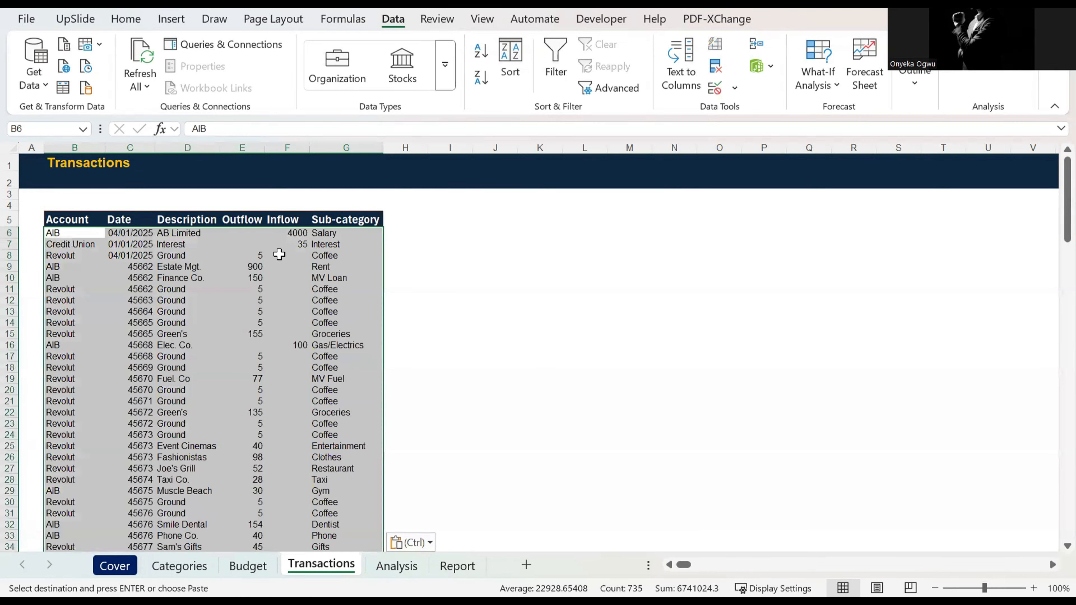
Step: Format the Date column from C6 down to the last transaction as Short Date
{"action": "left_click", "coordinate": [142, 243]}
{"action": "left_click", "coordinate": [142, 232]}
{"action": "key", "text": "ctrl+shift+Down"}
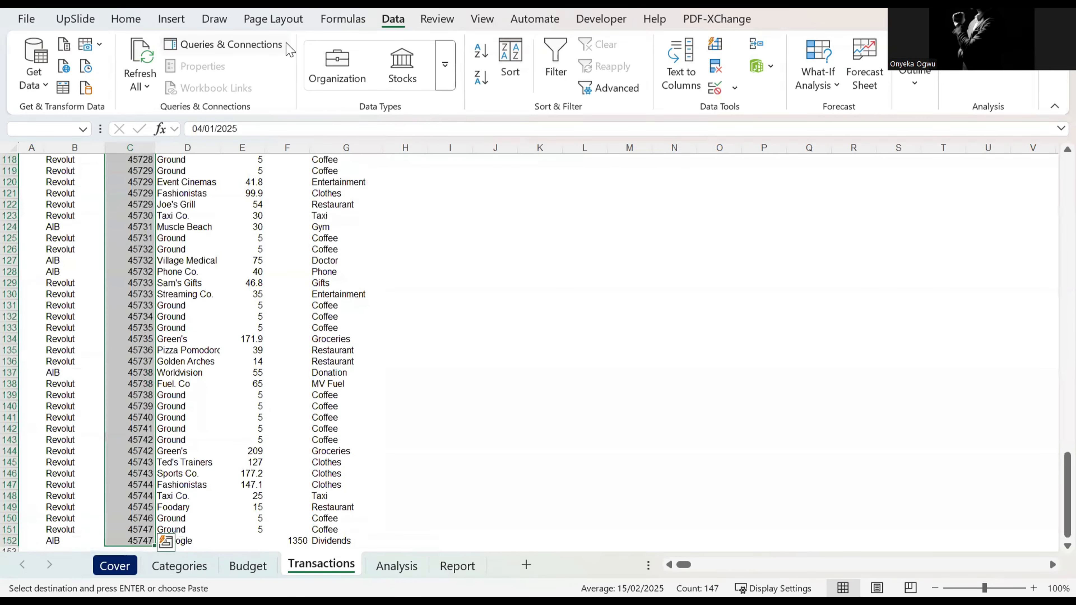
{"action": "key", "text": "alt+h"}
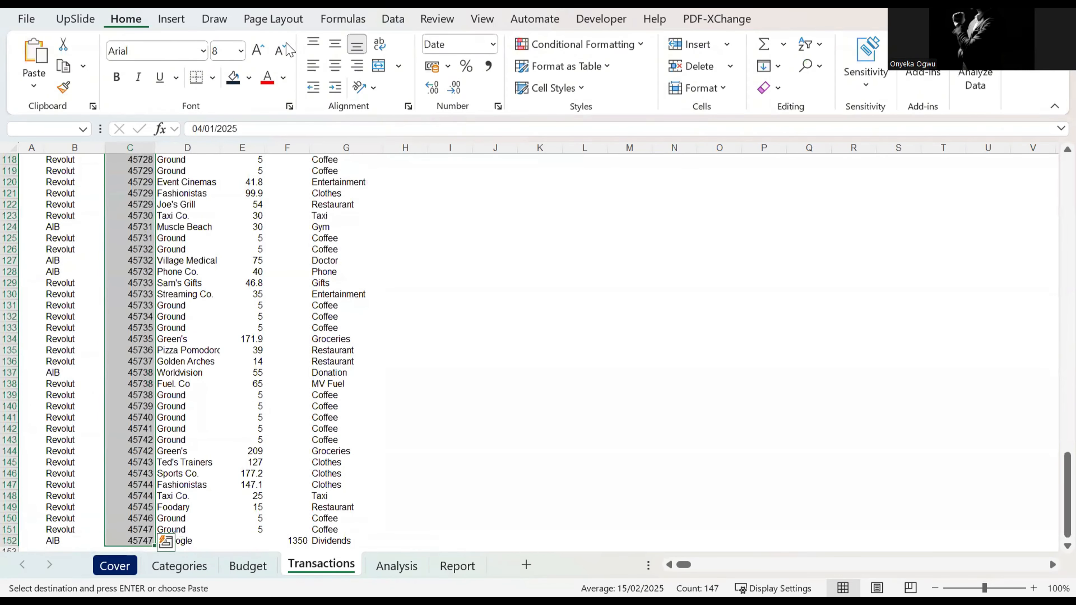
{"action": "key", "text": "n"}
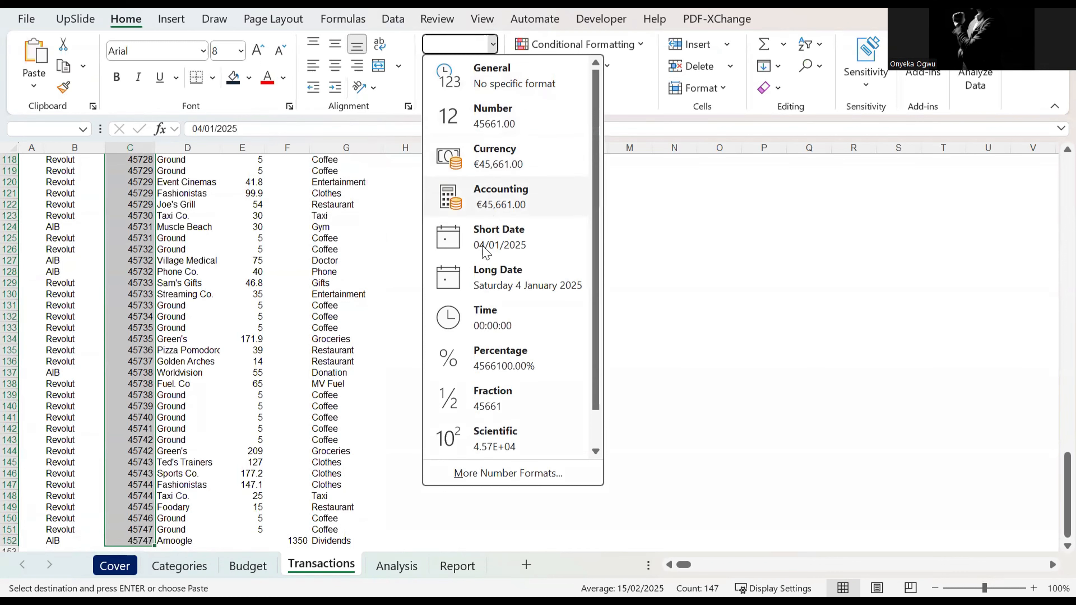
{"action": "left_click", "coordinate": [491, 241]}
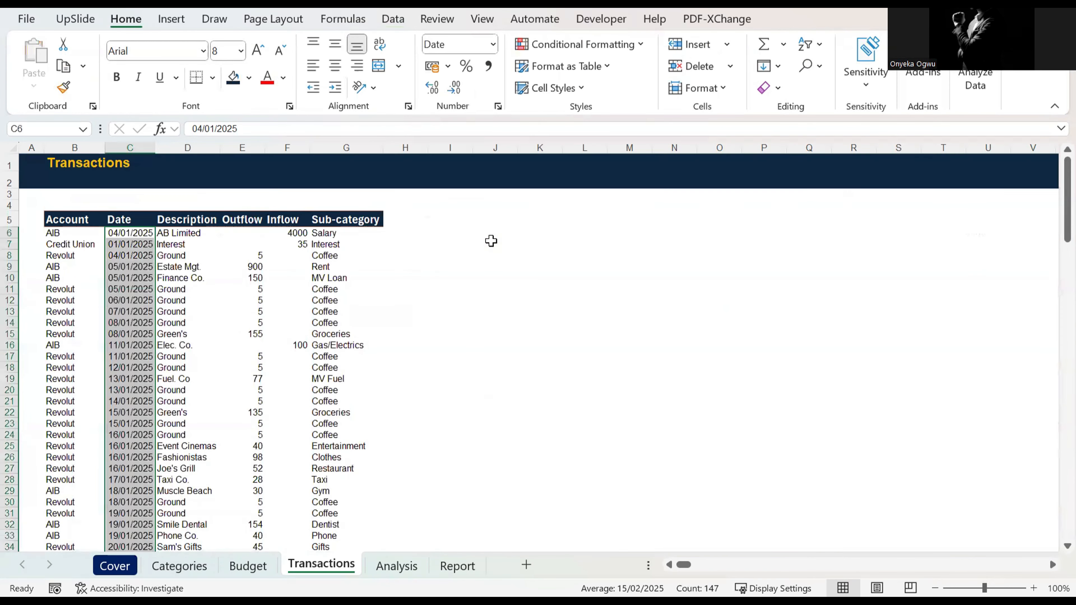
{"action": "scroll", "coordinate": [301, 344], "scroll_direction": "down", "scroll_amount": 5}
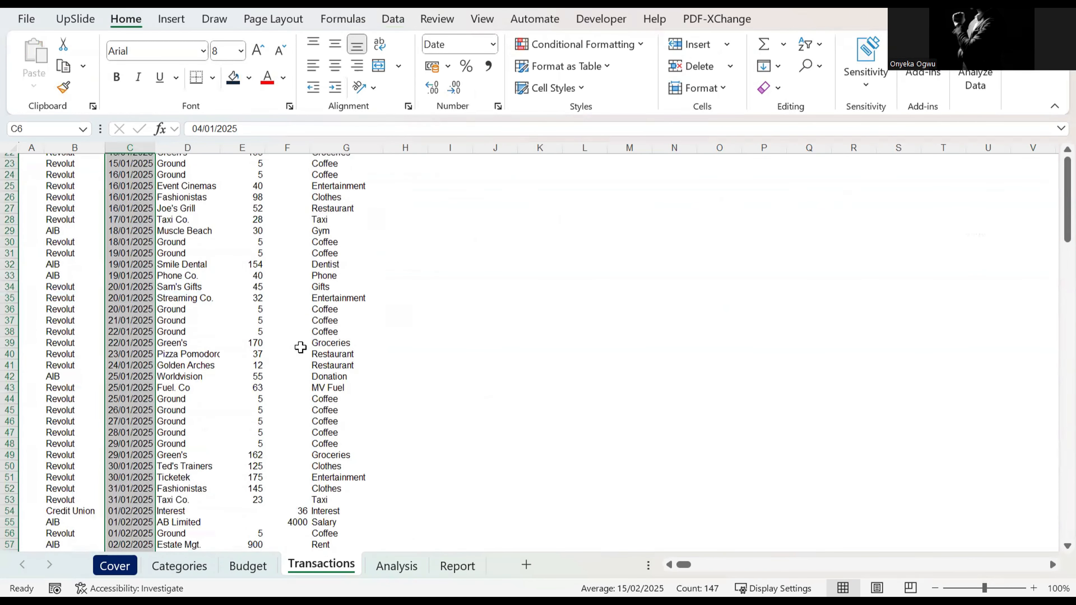
Step: Copy the validated sub-category cell G6 down column G to the last transaction
{"action": "left_click", "coordinate": [341, 238]}
{"action": "key", "text": "ctrl+Up"}
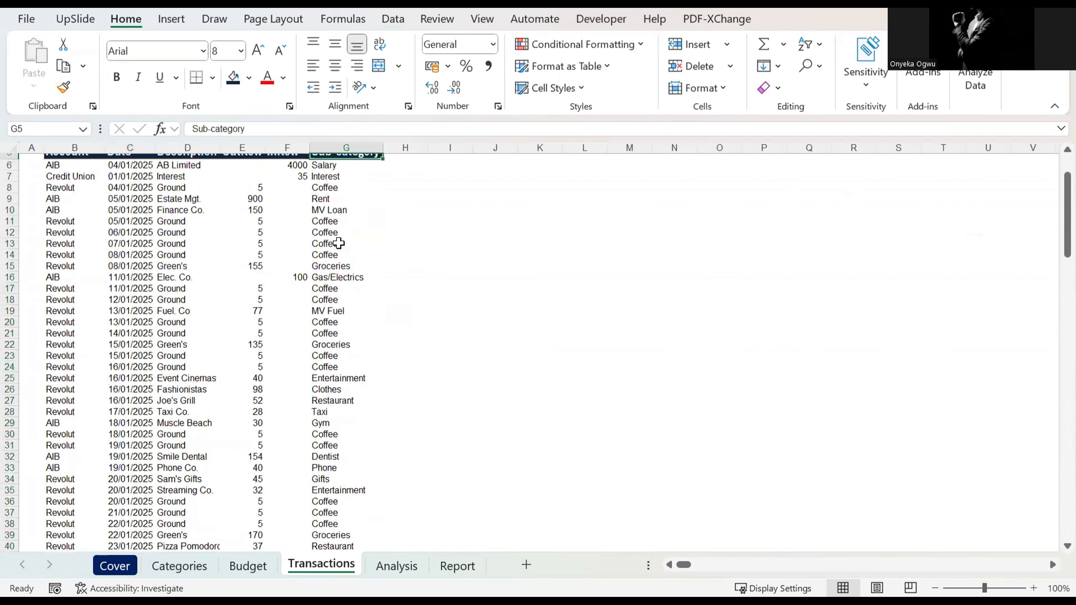
{"action": "key", "text": "Down"}
{"action": "key", "text": "ctrl+c"}
{"action": "key", "text": "ctrl+shift+Down"}
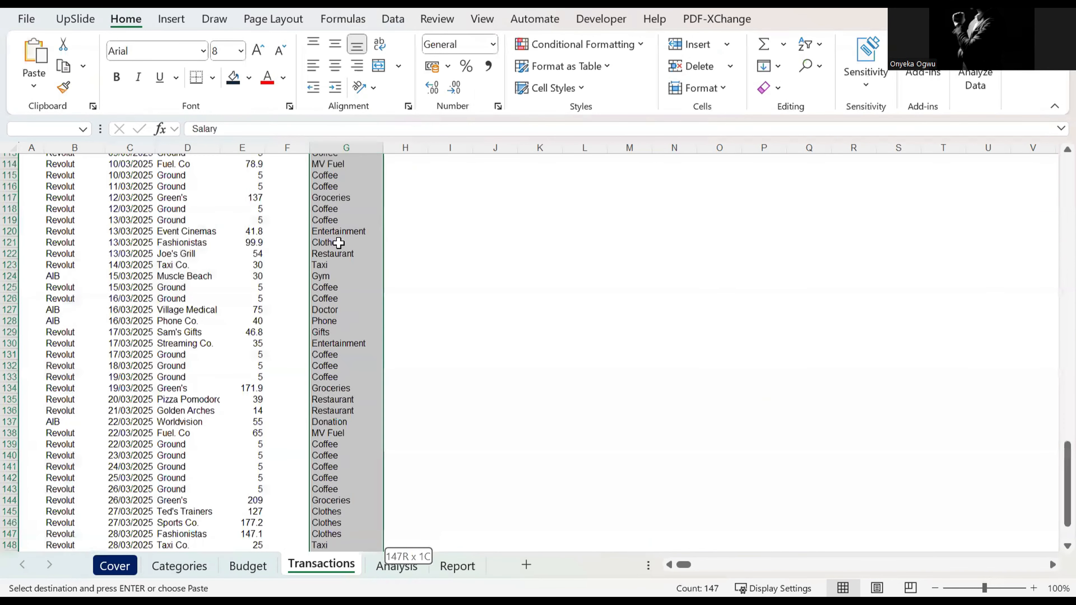
{"action": "key", "text": "ctrl+v"}
Step: Paste the source list's sub-categories over column G from G6 while keeping the list validation
{"action": "key", "text": "ctrl+Up"}
{"action": "key", "text": "Down"}
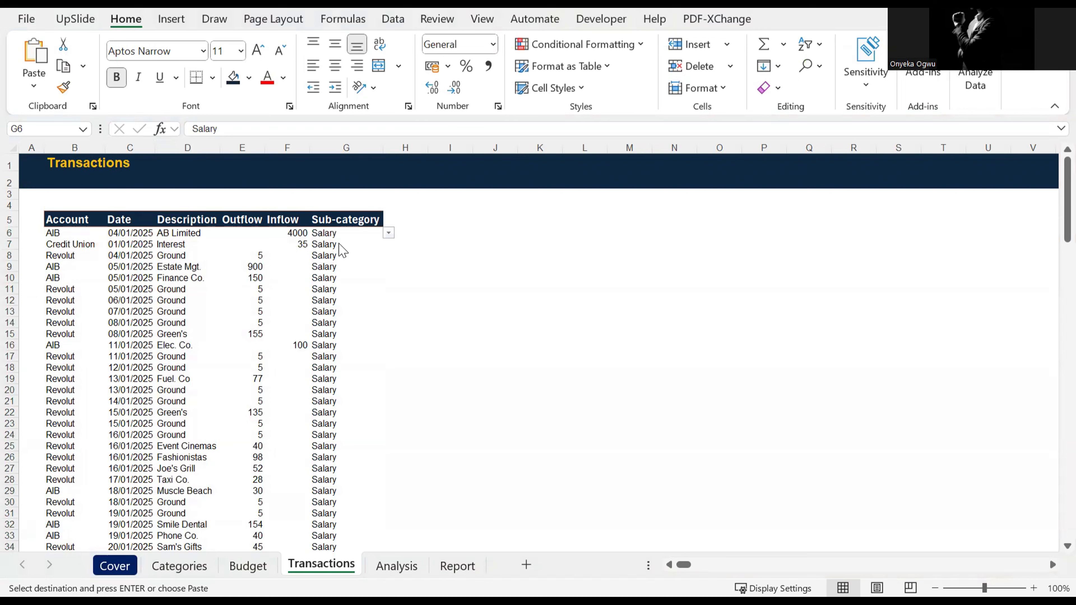
{"action": "key", "text": "ctrl+v"}
{"action": "key", "text": "Down"}
{"action": "key", "text": "Down"}
{"action": "key", "text": "Down"}
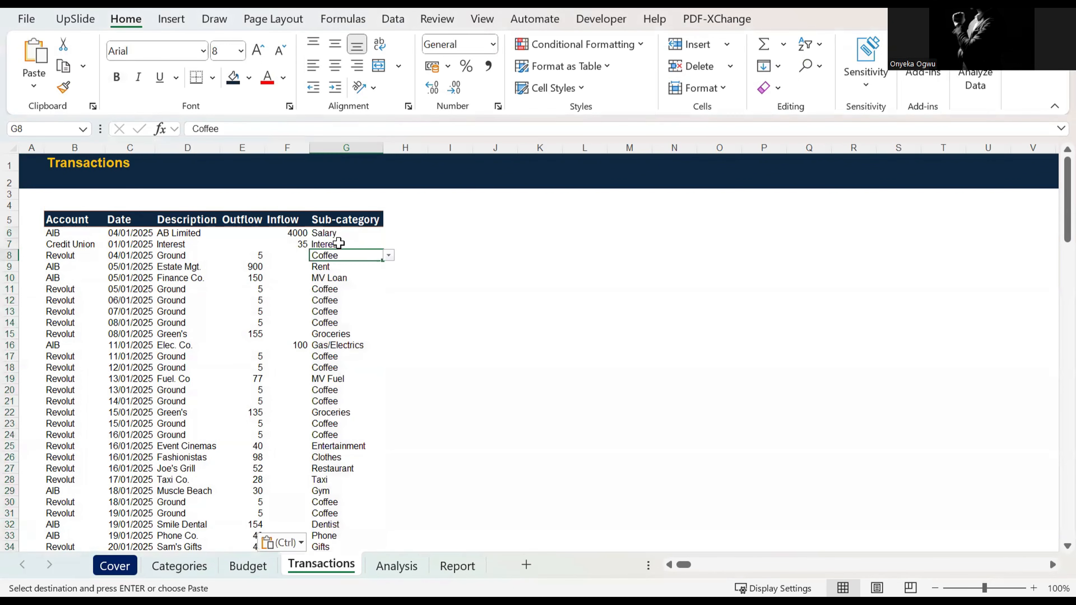
Step: Review the pasted transactions and their sub-categories from the first row to the last
{"action": "scroll", "coordinate": [306, 316], "scroll_direction": "down", "scroll_amount": 12}
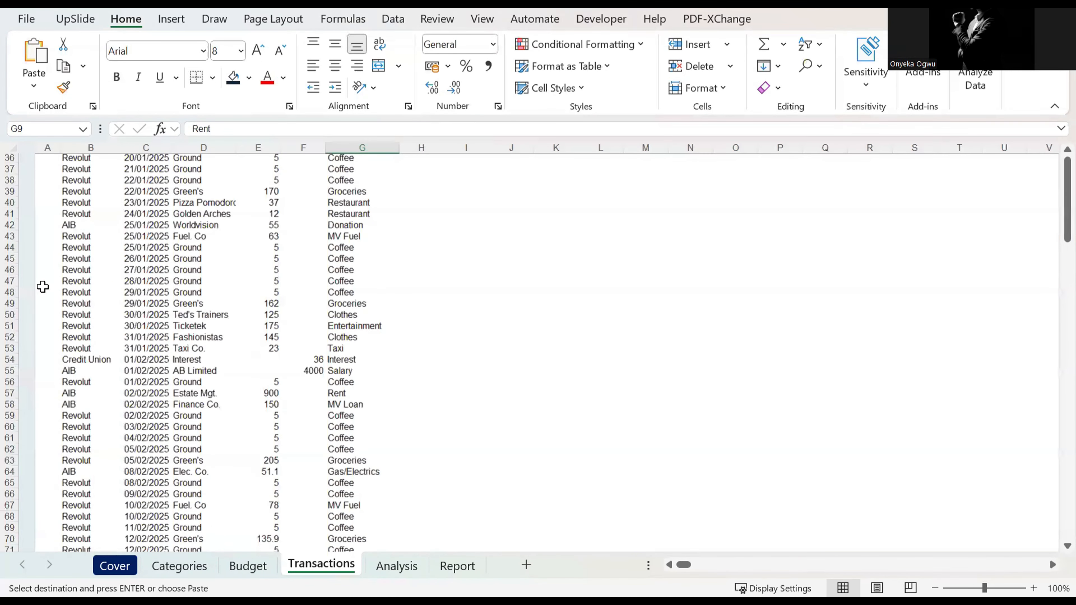
{"action": "left_click", "coordinate": [68, 281]}
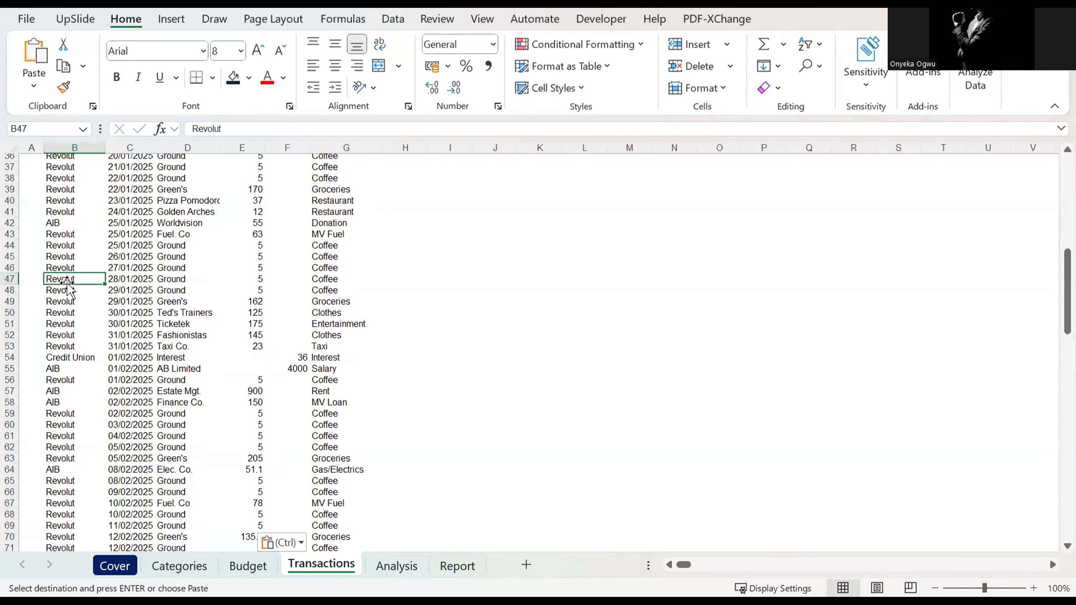
{"action": "key", "text": "Right"}
{"action": "key", "text": "Right"}
{"action": "key", "text": "Right"}
{"action": "key", "text": "Left"}
{"action": "key", "text": "Left"}
{"action": "key", "text": "Right"}
{"action": "key", "text": "Left"}
{"action": "key", "text": "Right"}
{"action": "key", "text": "ctrl+Down"}
{"action": "key", "text": "ctrl+Up"}
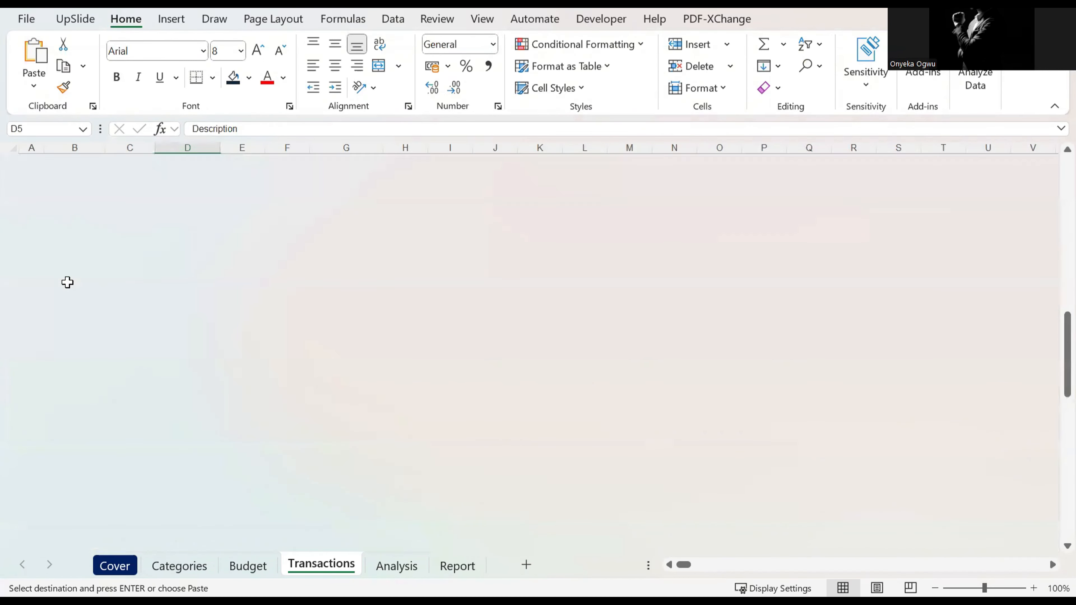
{"action": "key", "text": "Up"}
{"action": "key", "text": "Down"}
{"action": "key", "text": "Down"}
{"action": "key", "text": "Right"}
{"action": "key", "text": "Right"}
{"action": "key", "text": "Right"}
{"action": "key", "text": "Right"}
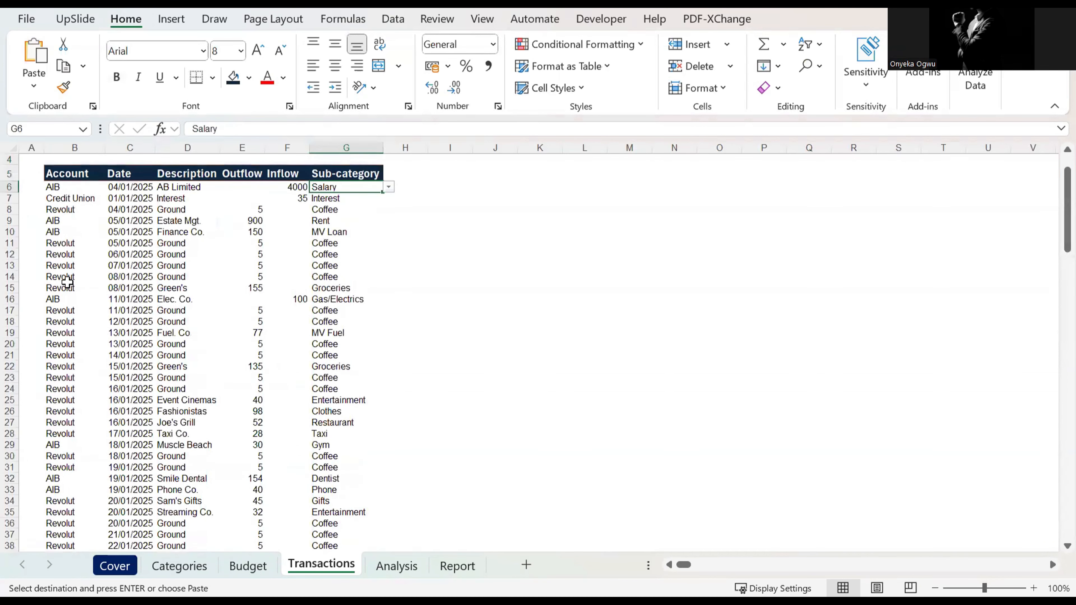
Step: Extend the header row formatting to H5 and enter Notes as the new column heading
{"action": "key", "text": "Up"}
{"action": "key", "text": "Left"}
{"action": "key", "text": "shift+Right"}
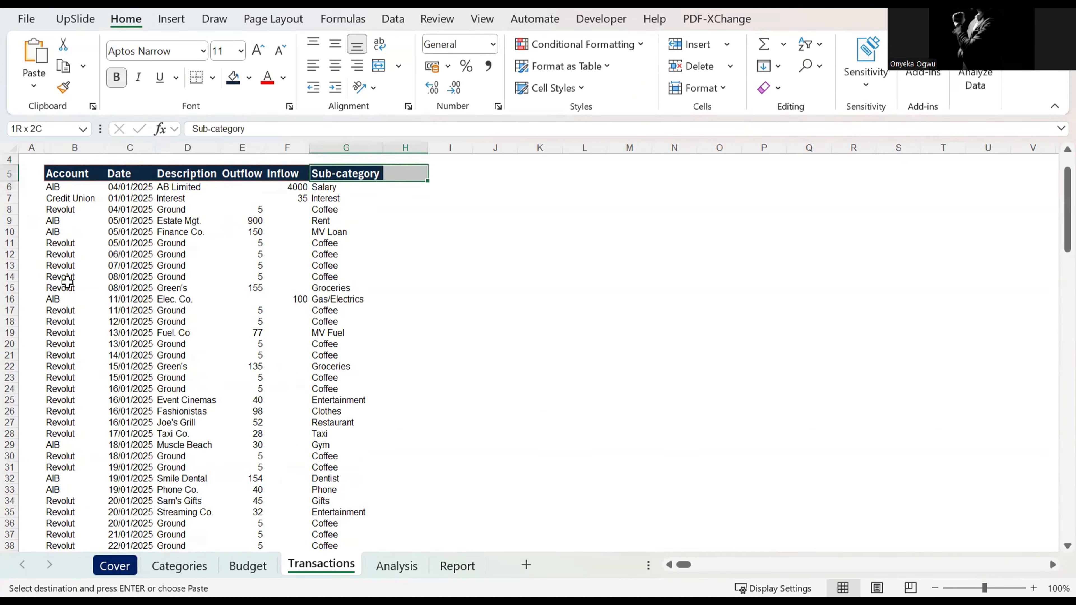
{"action": "key", "text": "ctrl+r"}
{"action": "key", "text": "Right"}
{"action": "type", "text": "No"}
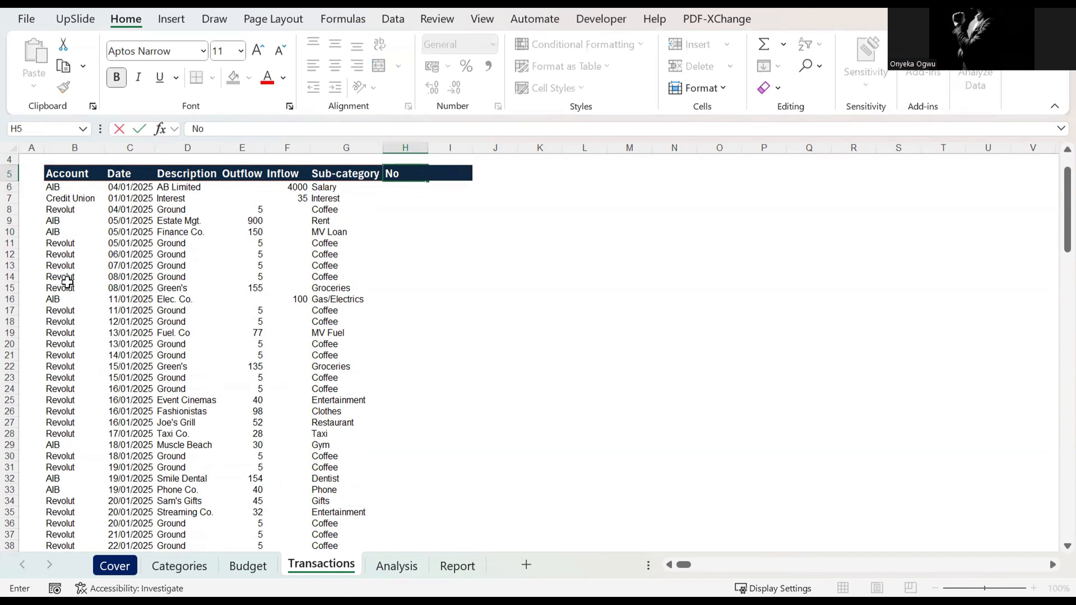
{"action": "type", "text": "tes"}
{"action": "key", "text": "Return"}
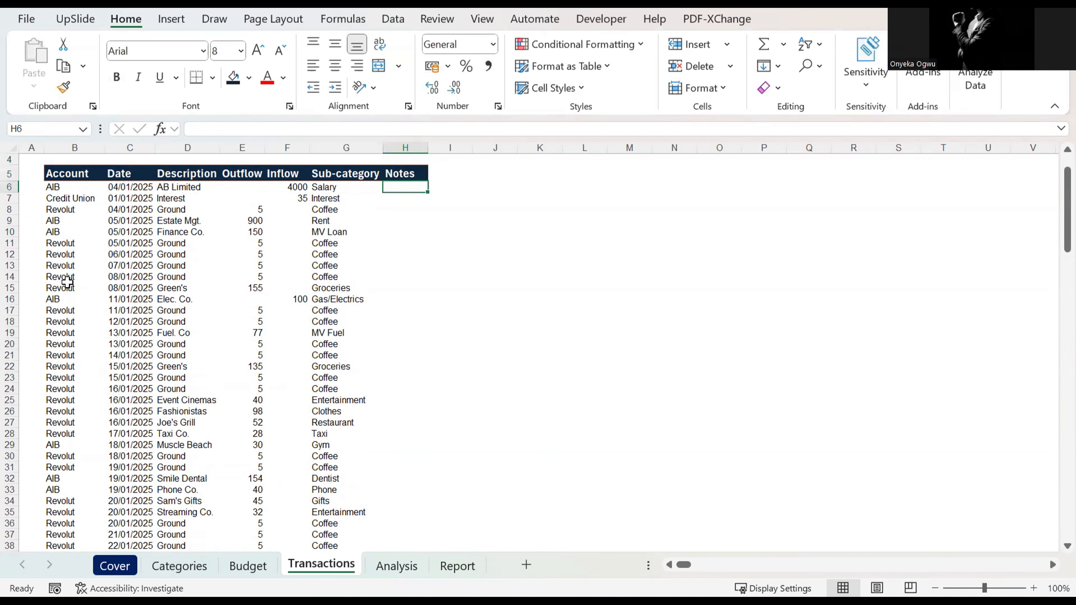
Step: Examine the sub-category entries in column G and the Notes column beside them
{"action": "key", "text": "Left"}
{"action": "key", "text": "Right"}
{"action": "key", "text": "Right"}
{"action": "key", "text": "Left"}
{"action": "key", "text": "Left"}
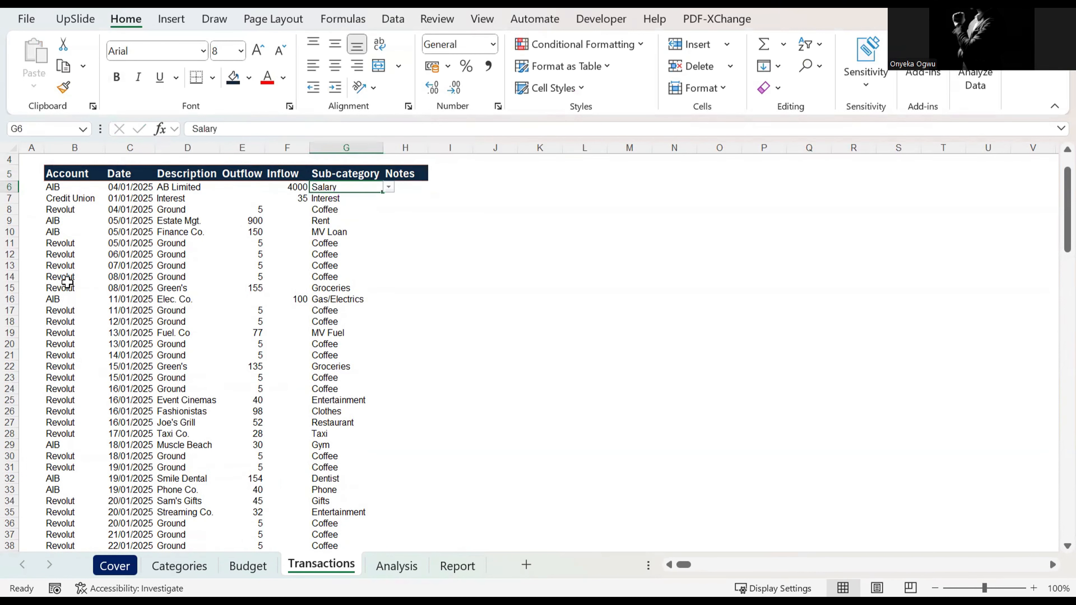
{"action": "key", "text": "Down"}
{"action": "key", "text": "Down"}
{"action": "key", "text": "Down"}
{"action": "key", "text": "Down"}
{"action": "key", "text": "Down"}
{"action": "key", "text": "Down"}
{"action": "key", "text": "Down"}
{"action": "key", "text": "Down"}
{"action": "key", "text": "Down"}
{"action": "key", "text": "Down"}
{"action": "key", "text": "Down"}
{"action": "key", "text": "Down"}
{"action": "key", "text": "Down"}
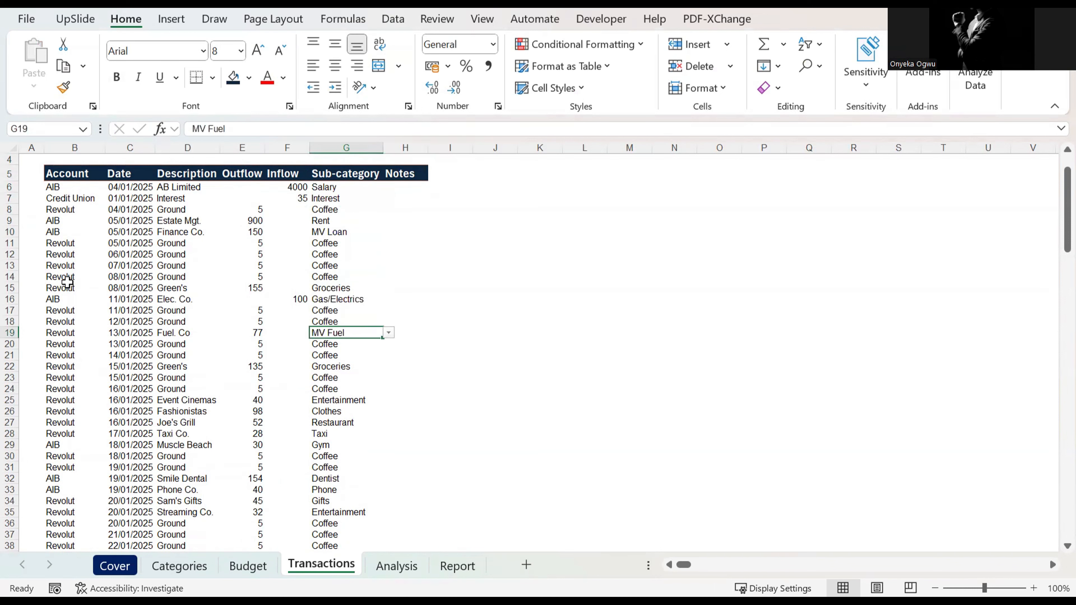
{"action": "key", "text": "Down"}
{"action": "key", "text": "Down"}
{"action": "key", "text": "Right"}
{"action": "key", "text": "Up"}
{"action": "key", "text": "Up"}
{"action": "key", "text": "Up"}
{"action": "key", "text": "Up"}
{"action": "key", "text": "Up"}
{"action": "key", "text": "Up"}
{"action": "key", "text": "Up"}
{"action": "key", "text": "Up"}
{"action": "key", "text": "Up"}
{"action": "key", "text": "Up"}
{"action": "key", "text": "Up"}
{"action": "key", "text": "Up"}
{"action": "key", "text": "Up"}
{"action": "key", "text": "Up"}
{"action": "key", "text": "Up"}
{"action": "key", "text": "Up"}
{"action": "key", "text": "Up"}
{"action": "key", "text": "Up"}
{"action": "key", "text": "Up"}
{"action": "key", "text": "Up"}
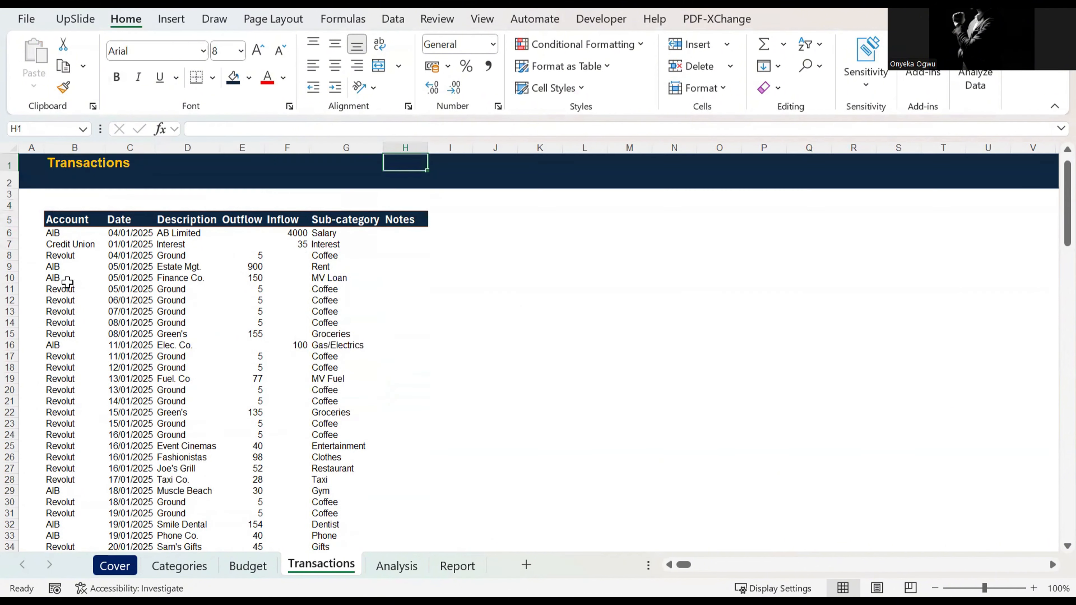
{"action": "key", "text": "Down"}
{"action": "key", "text": "Down"}
{"action": "key", "text": "Down"}
{"action": "key", "text": "Down"}
{"action": "key", "text": "Down"}
{"action": "key", "text": "Down"}
{"action": "key", "text": "Down"}
{"action": "key", "text": "Down"}
{"action": "key", "text": "Down"}
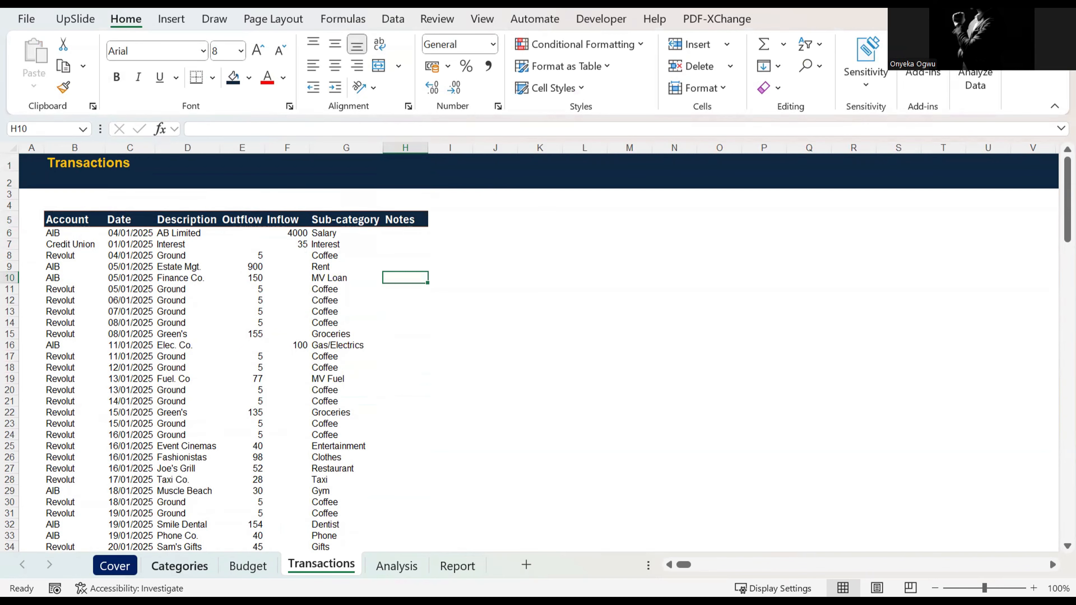
Step: Look over the Categories table and the 2025 Budget sheet, and return to the Transactions sheet
{"action": "left_click", "coordinate": [180, 564]}
{"action": "left_click", "coordinate": [293, 462]}
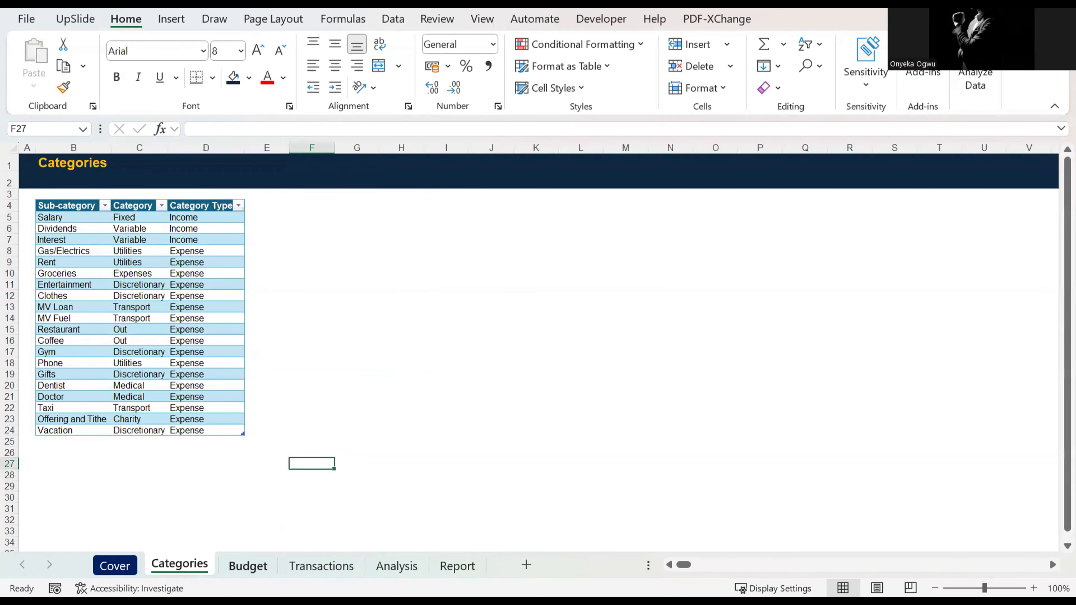
{"action": "key", "text": "ctrl+Page_Down"}
{"action": "left_click", "coordinate": [250, 335]}
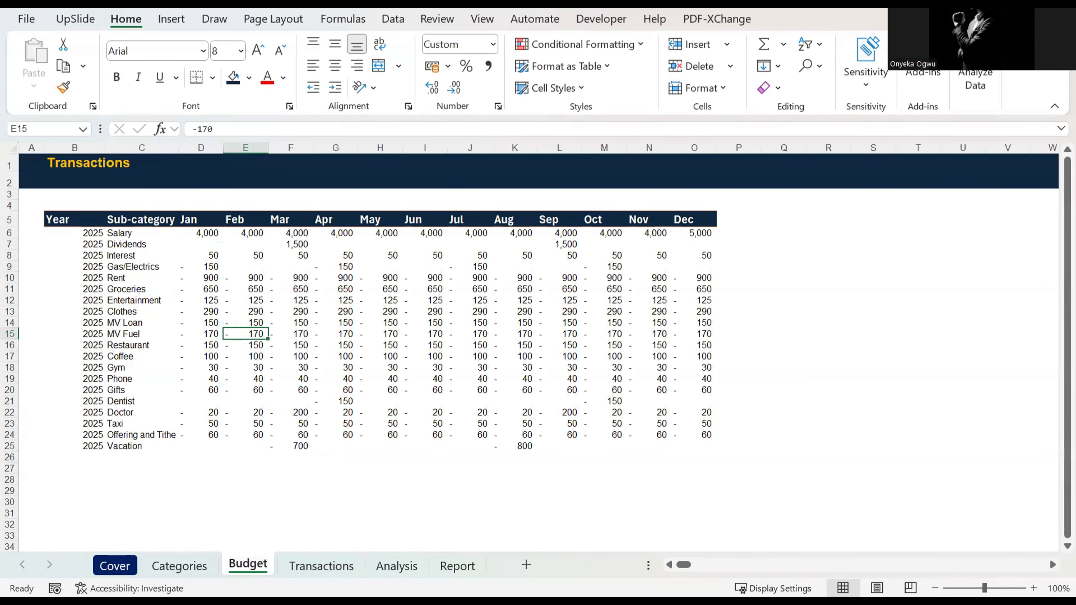
{"action": "key", "text": "ctrl+Page_Down"}
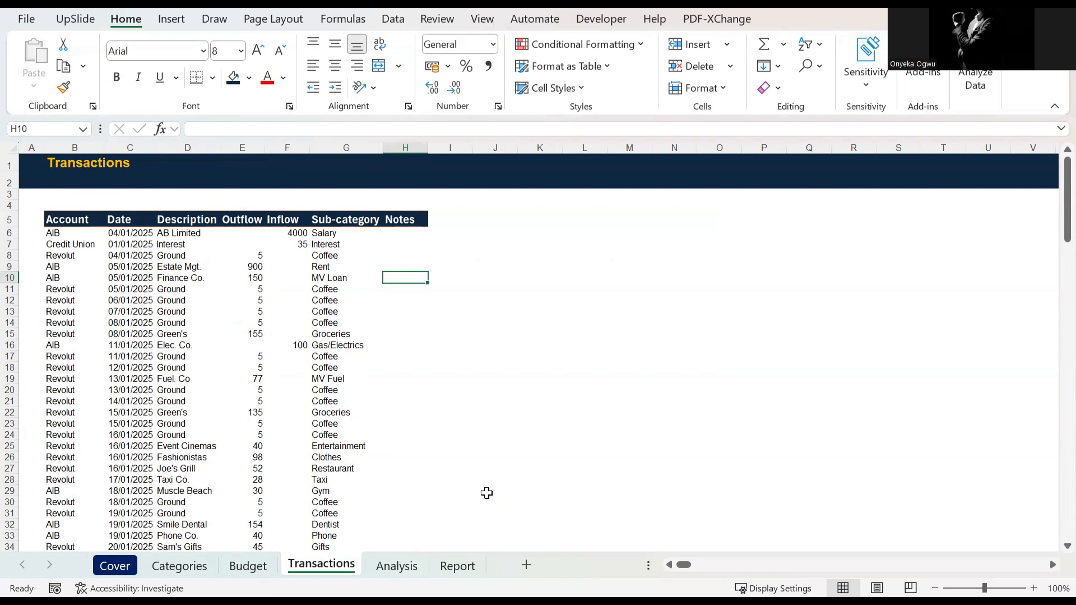
Step: Move the Report sheet in front of the Analysis sheet
{"action": "left_click", "coordinate": [465, 566]}
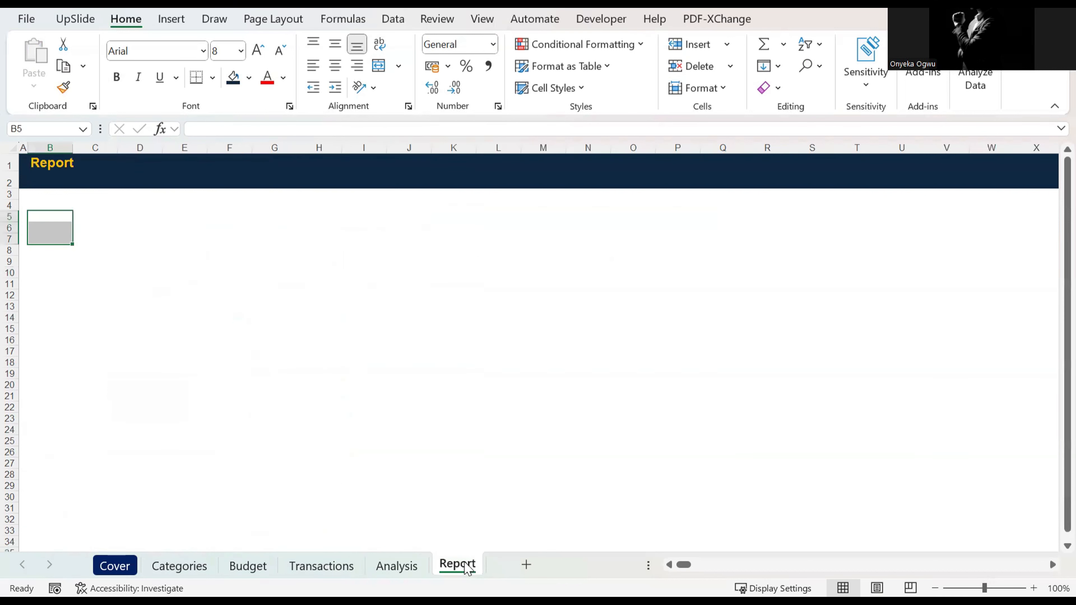
{"action": "left_click", "coordinate": [398, 565]}
{"action": "left_click_drag", "start_coordinate": [448, 566], "coordinate": [398, 570]}
Step: Clear the leftover Category Type, Expense and Income entries from B5:B7 on the Analysis sheet
{"action": "left_click", "coordinate": [440, 566]}
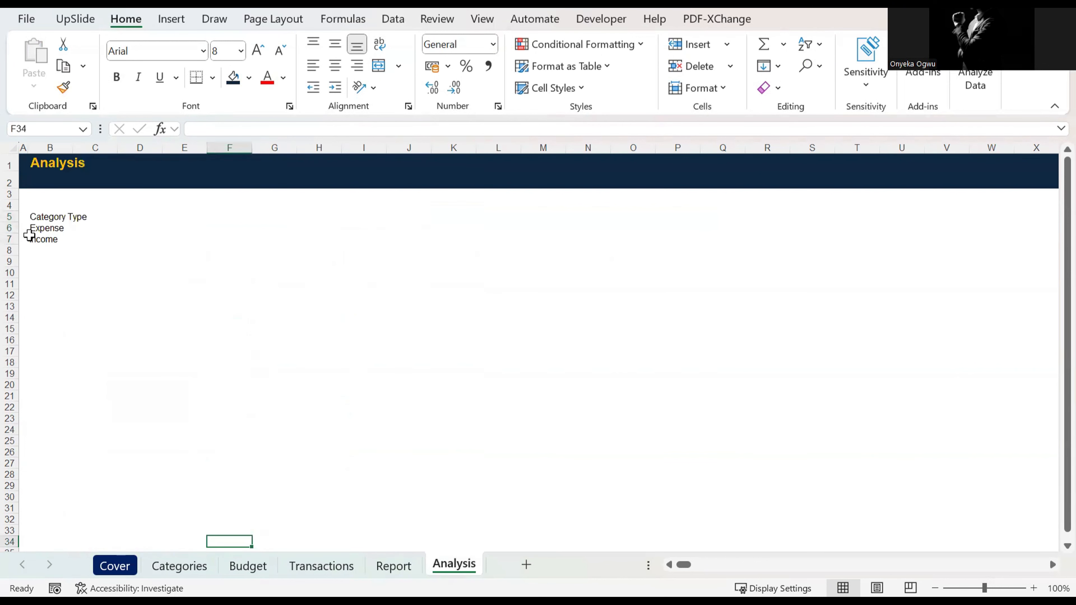
{"action": "left_click", "coordinate": [40, 223]}
{"action": "left_click_drag", "start_coordinate": [40, 224], "coordinate": [54, 238]}
{"action": "key", "text": "Delete"}
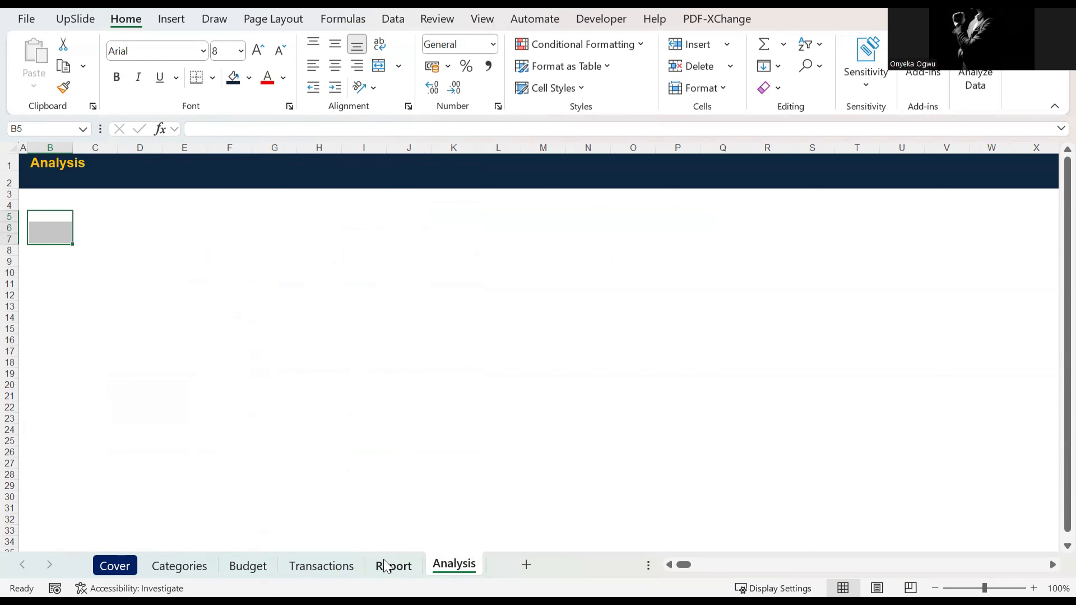
Step: Look over the Report sheet, the Budget sheet's Year column and the Transactions sheet, and open the Analysis sheet
{"action": "left_click", "coordinate": [394, 566]}
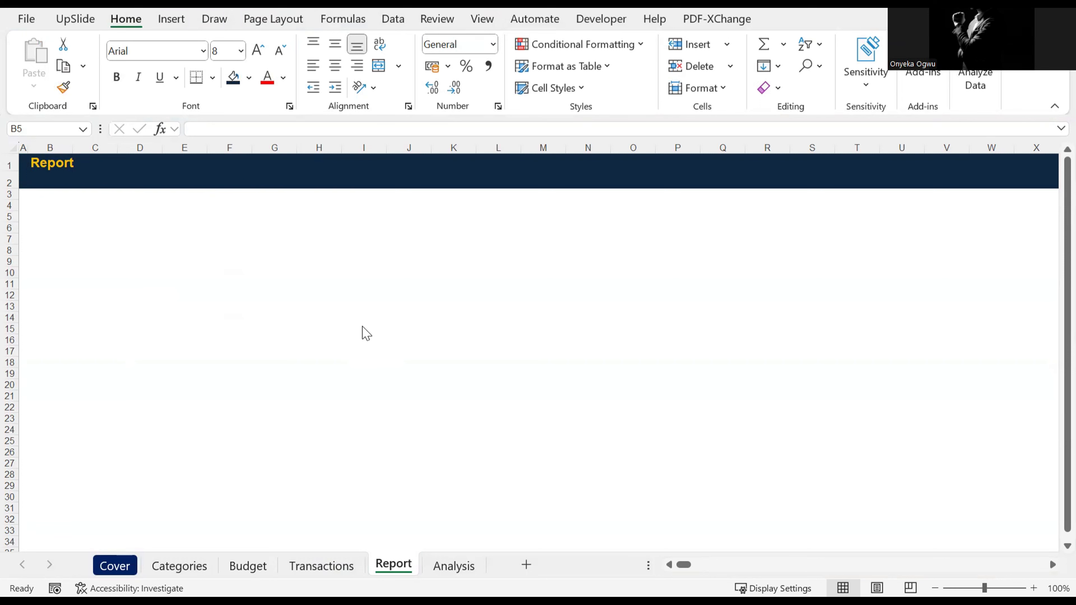
{"action": "left_click", "coordinate": [275, 328]}
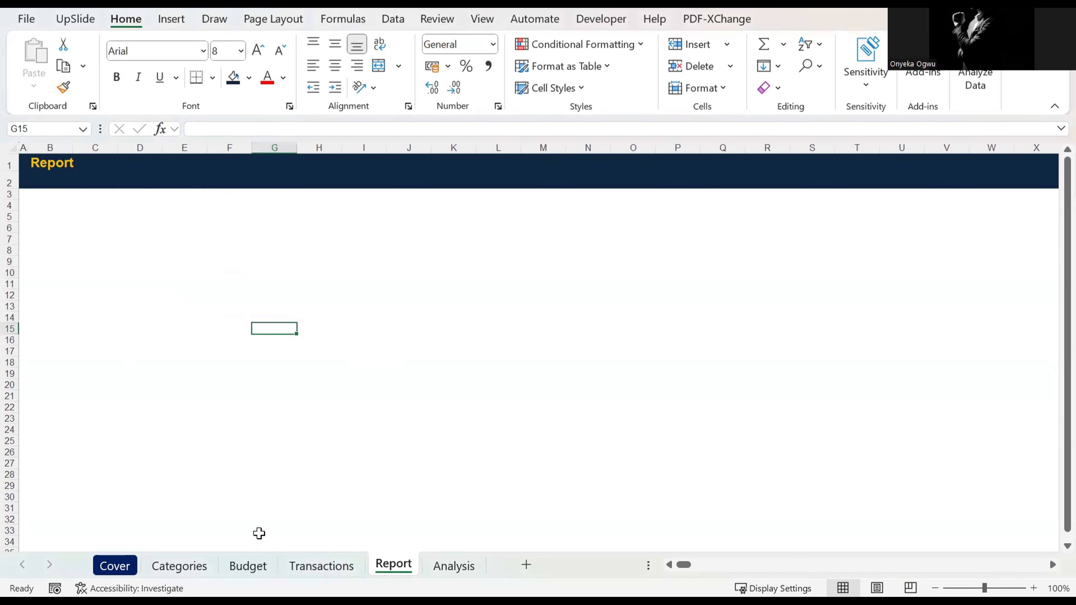
{"action": "left_click", "coordinate": [252, 564]}
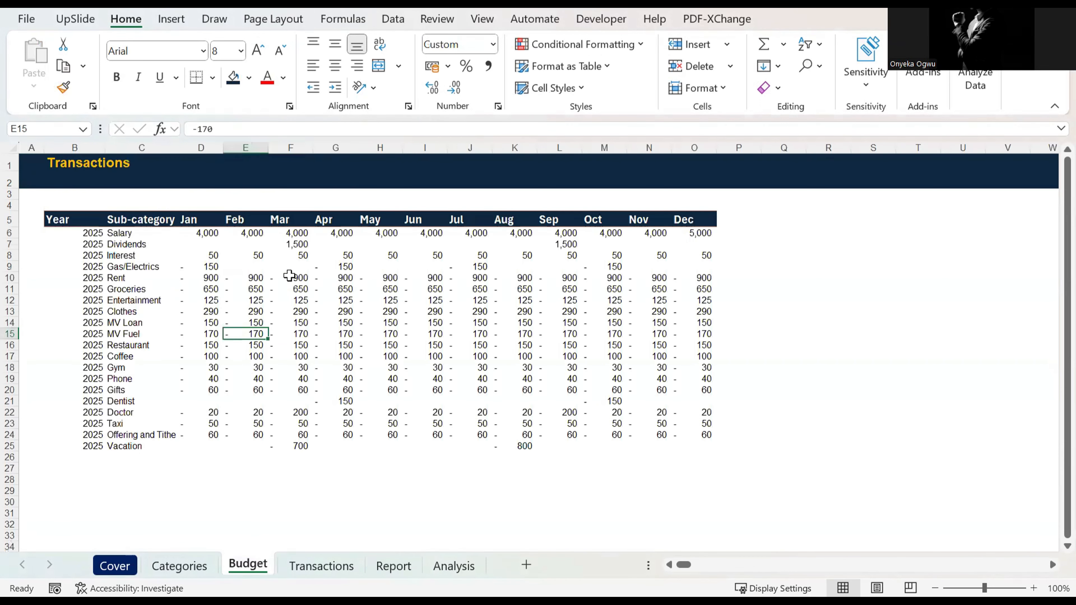
{"action": "left_click_drag", "start_coordinate": [70, 219], "coordinate": [83, 435]}
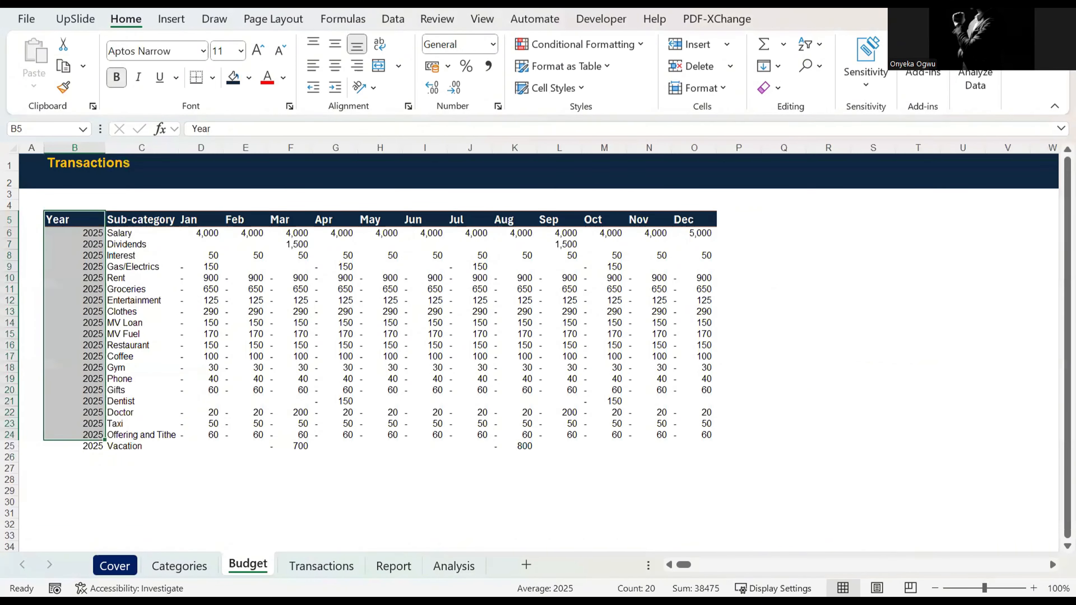
{"action": "left_click", "coordinate": [321, 566]}
{"action": "left_click", "coordinate": [452, 567]}
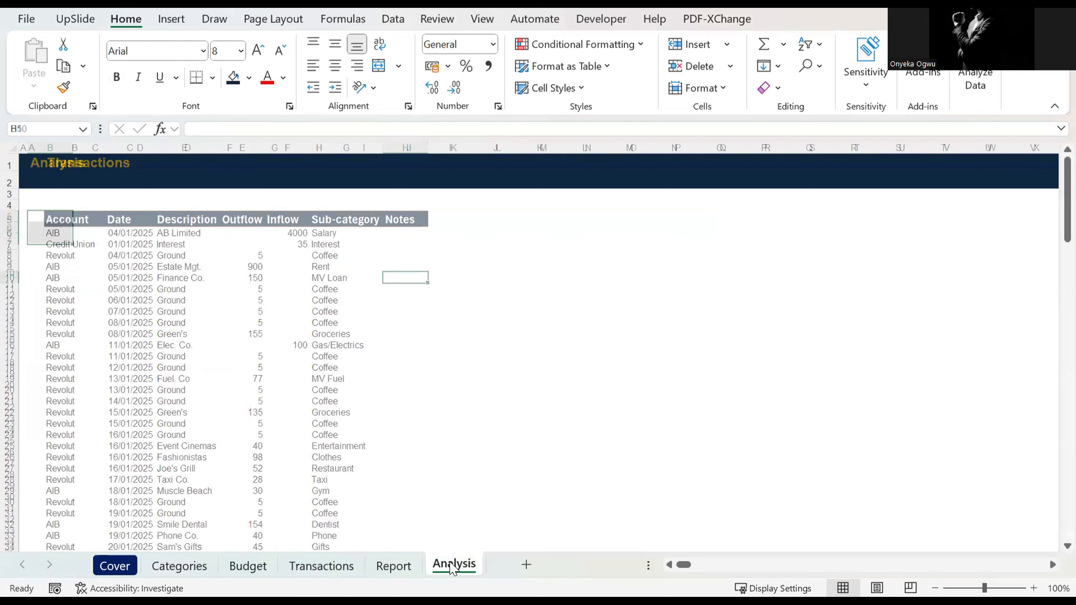
Step: Copy the Sub-category header from the Categories sheet into cell C6 of the Analysis sheet
{"action": "left_click", "coordinate": [126, 232]}
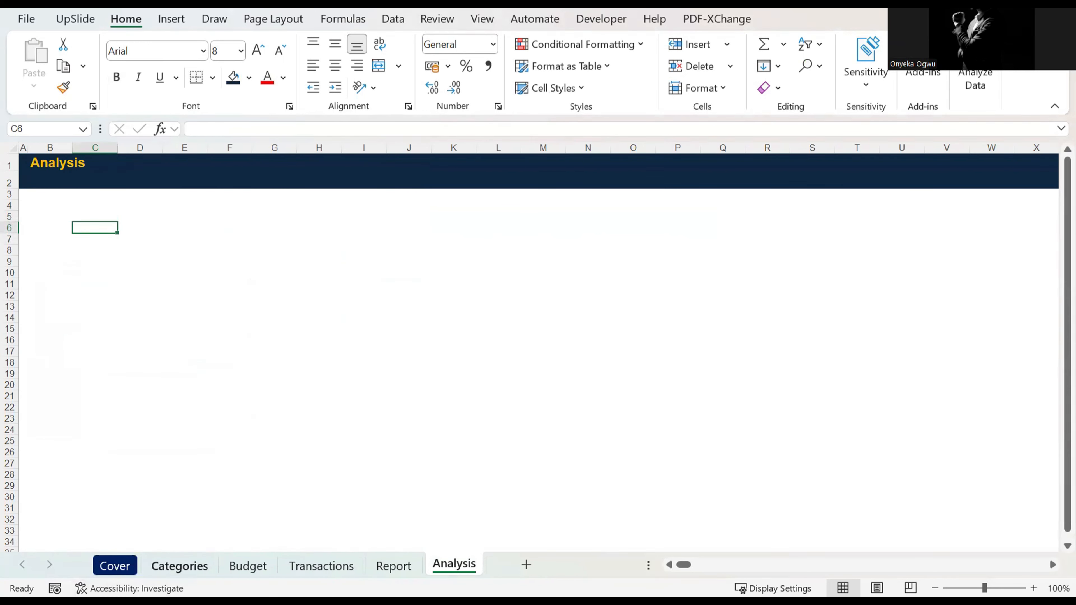
{"action": "key", "text": "F2"}
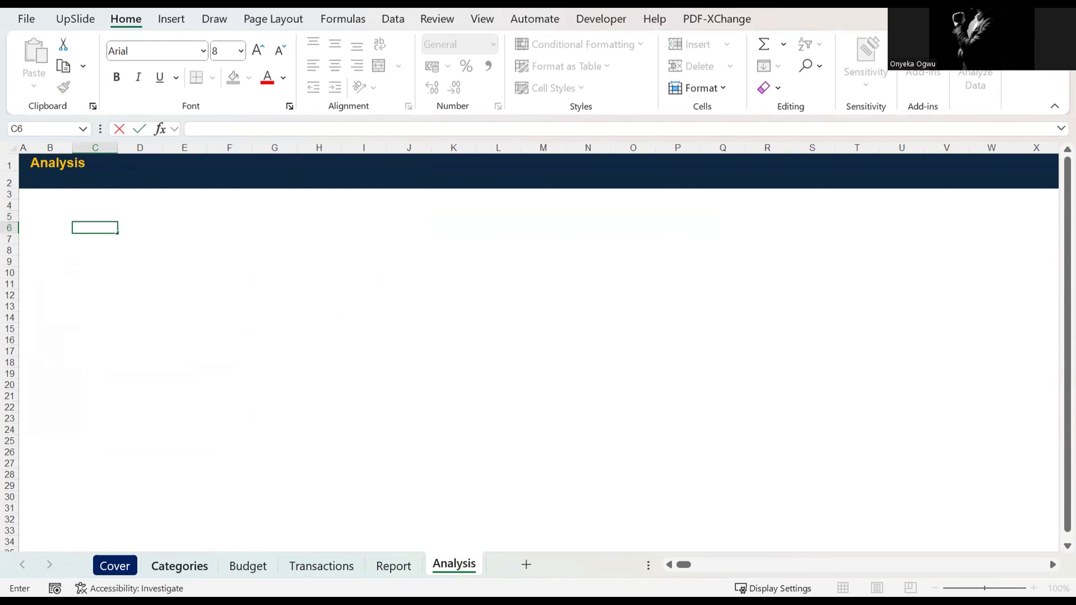
{"action": "key", "text": "Escape"}
{"action": "left_click", "coordinate": [180, 566]}
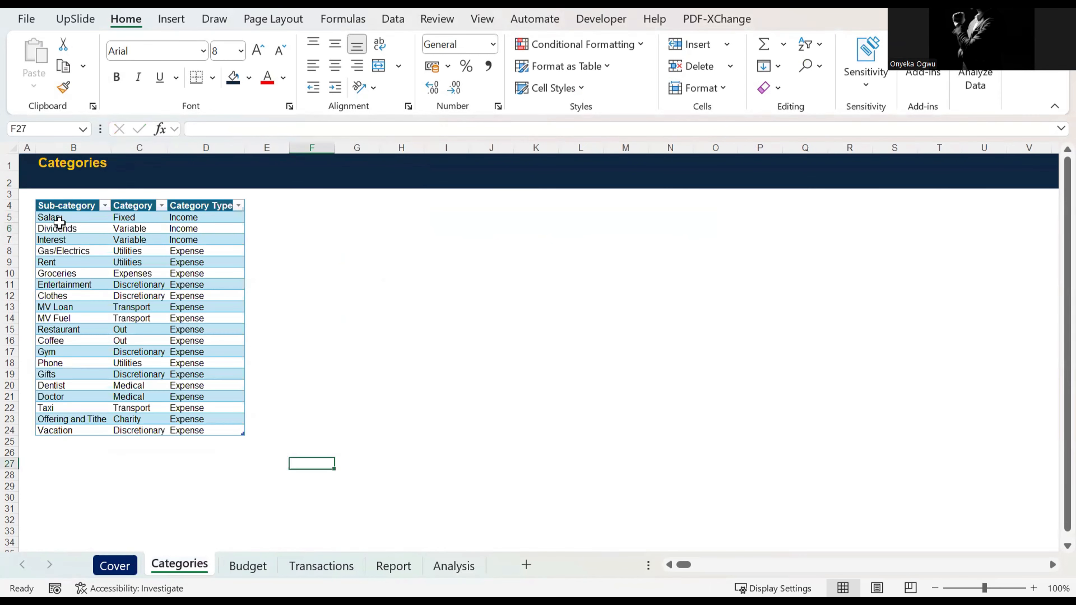
{"action": "left_click", "coordinate": [57, 207]}
{"action": "key", "text": "ctrl+c"}
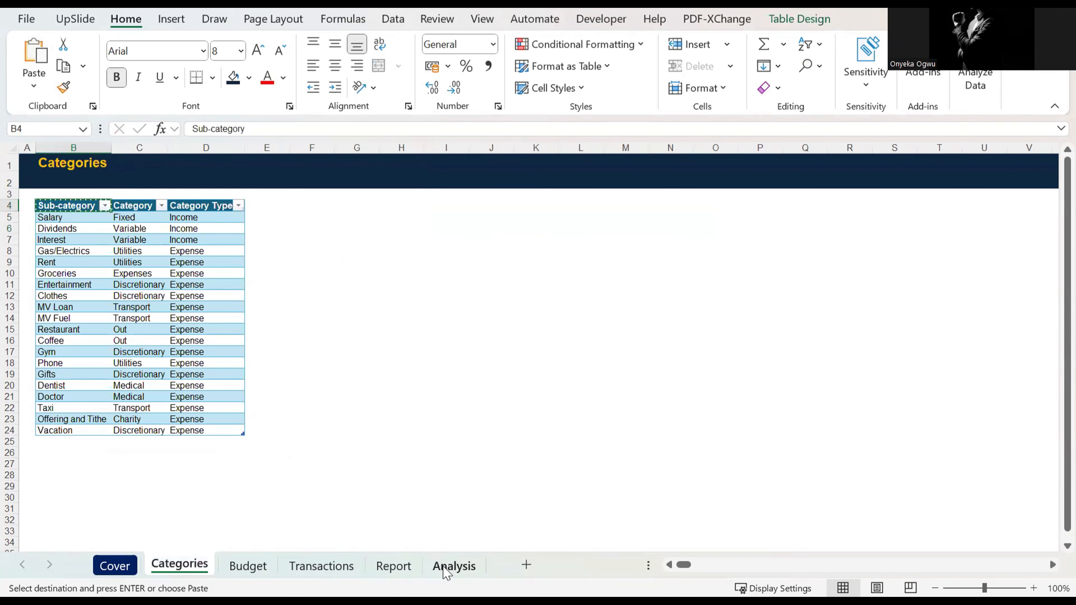
{"action": "left_click", "coordinate": [453, 566]}
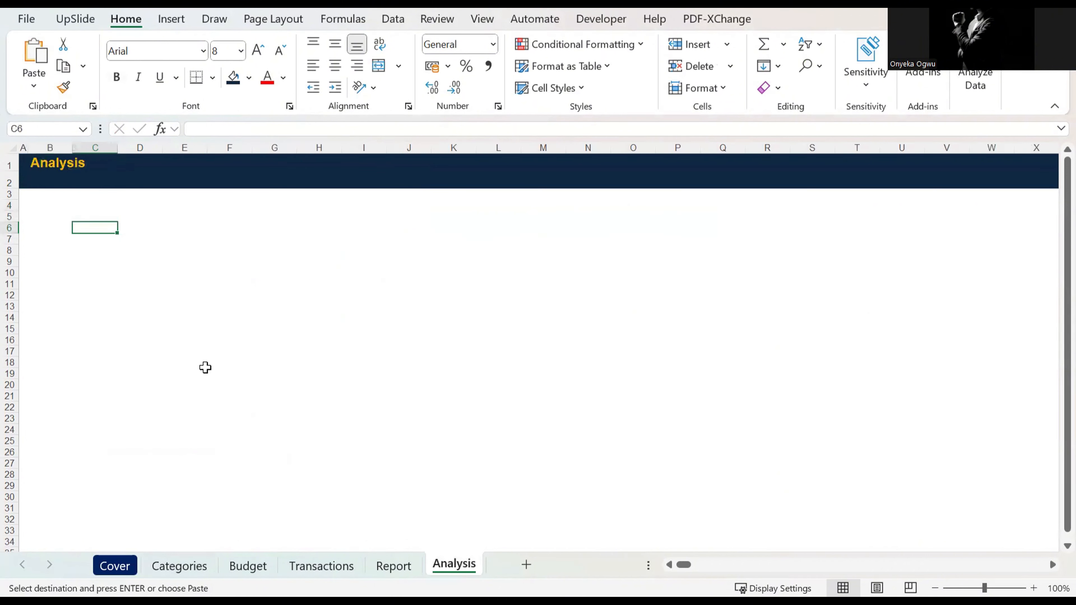
{"action": "key", "text": "Return"}
Step: List the unique sub-categories from C7 on the Analysis sheet with =UNIQUE(Table1[Sub-category])
{"action": "type", "text": "un"}
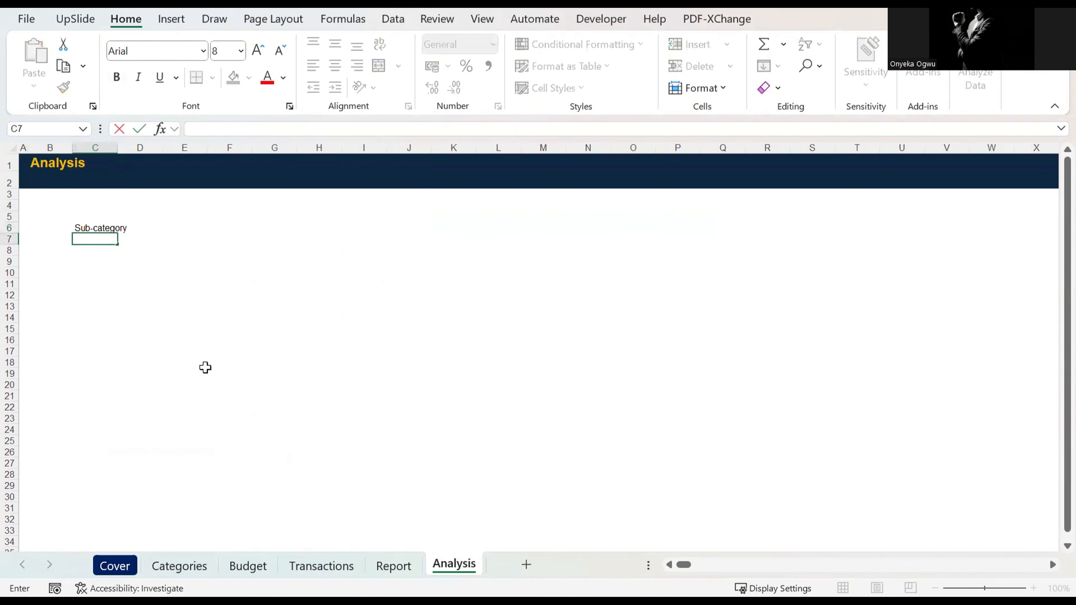
{"action": "key", "text": "BackSpace"}
{"action": "key", "text": "BackSpace"}
{"action": "type", "text": "="}
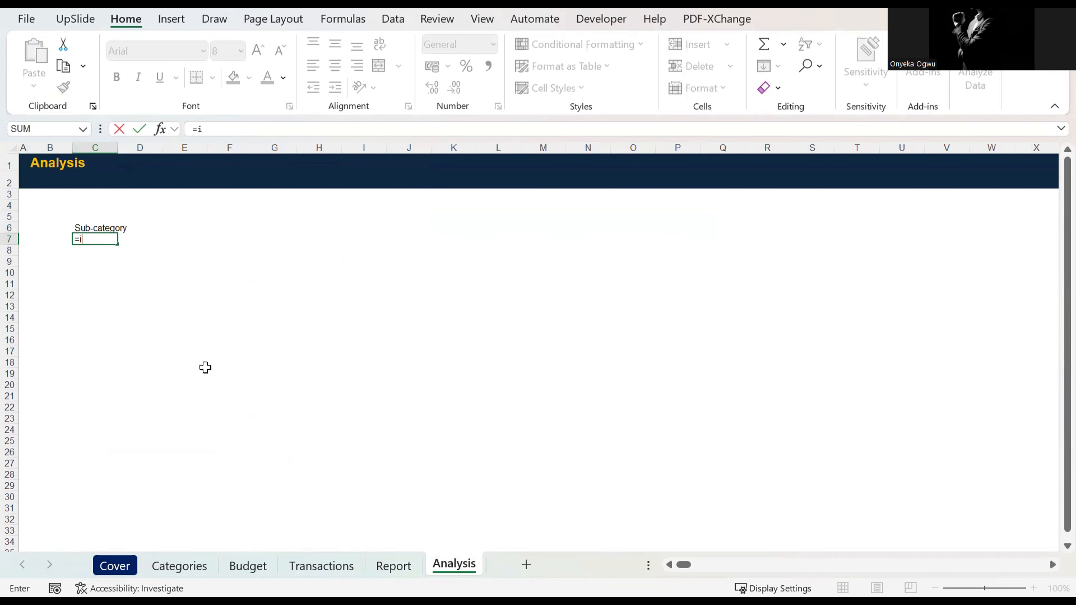
{"action": "type", "text": "i"}
{"action": "key", "text": "BackSpace"}
{"action": "type", "text": "UNIQUE("}
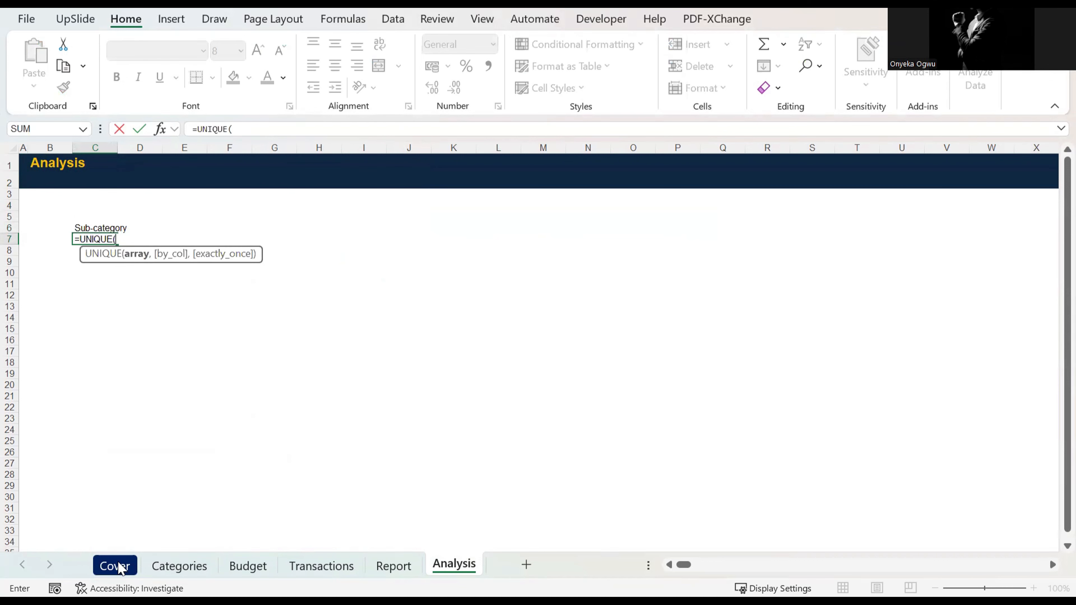
{"action": "left_click", "coordinate": [165, 568]}
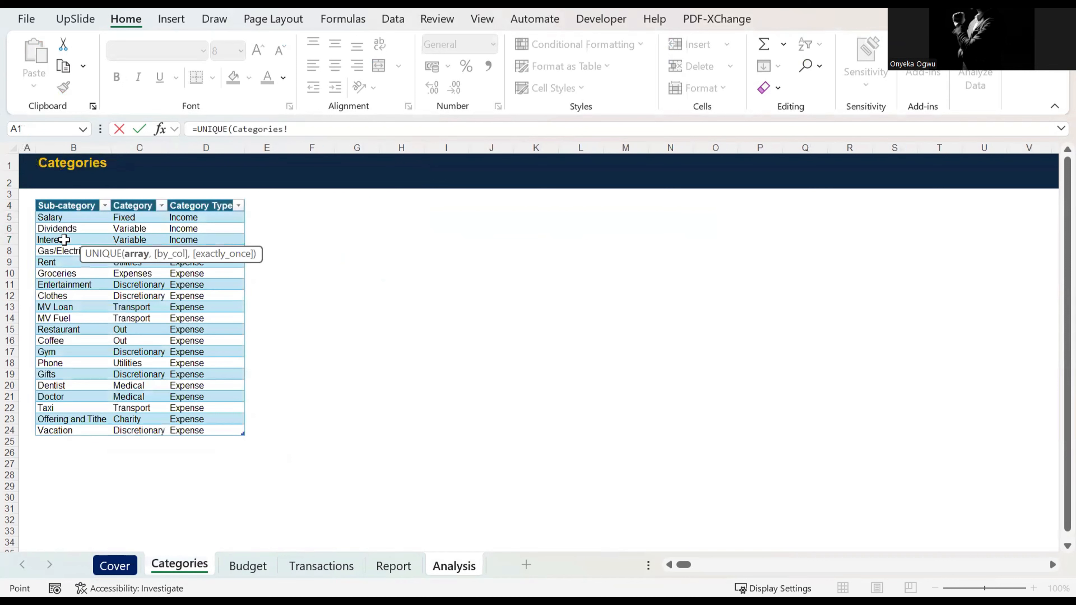
{"action": "left_click", "coordinate": [48, 220]}
{"action": "key", "text": "ctrl+shift+Down"}
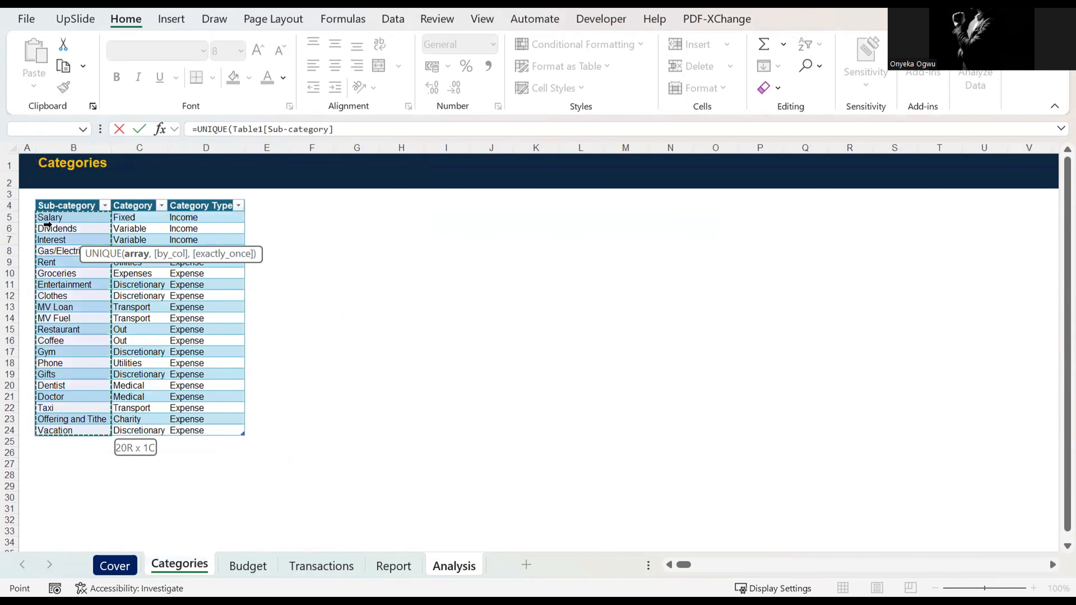
{"action": "key", "text": "Return"}
Step: Make the Sub-category header in C6 bold and enter the header Value in D6
{"action": "key", "text": "Up"}
{"action": "key", "text": "Up"}
{"action": "key", "text": "ctrl+b"}
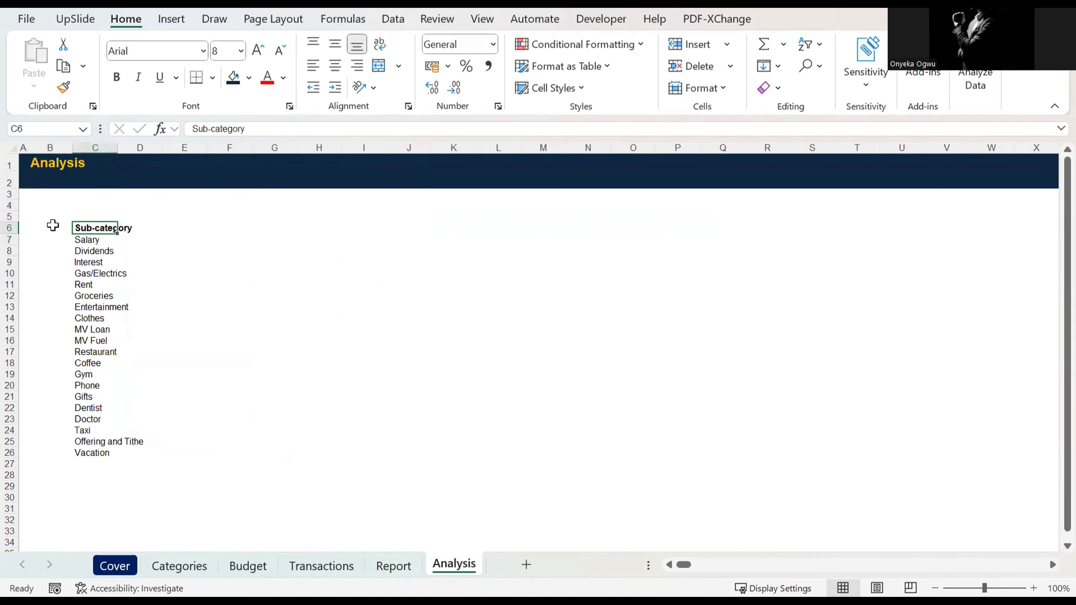
{"action": "key", "text": "Right"}
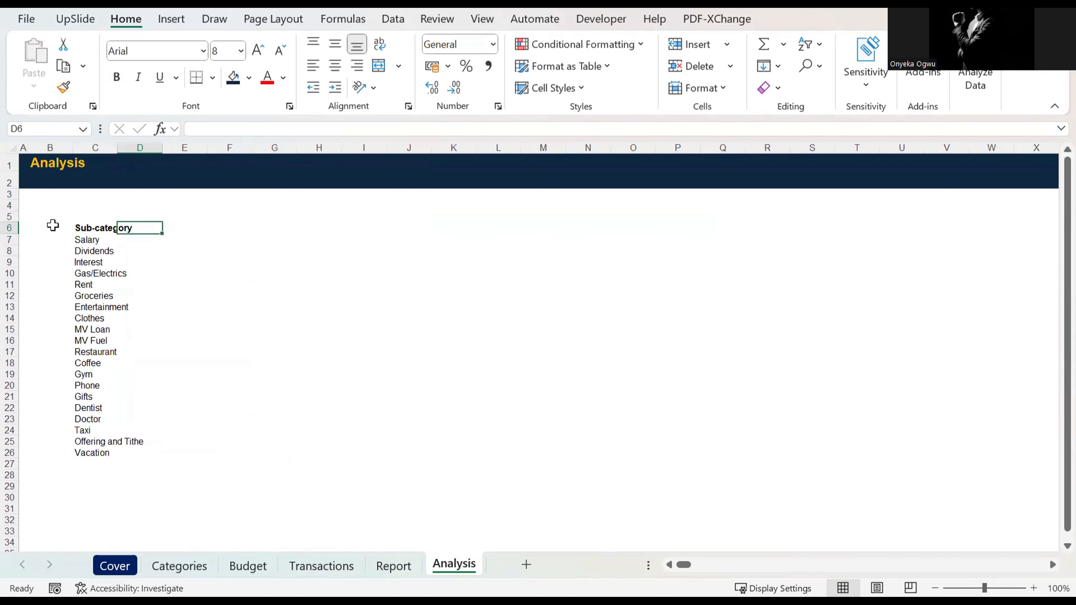
{"action": "type", "text": "Value"}
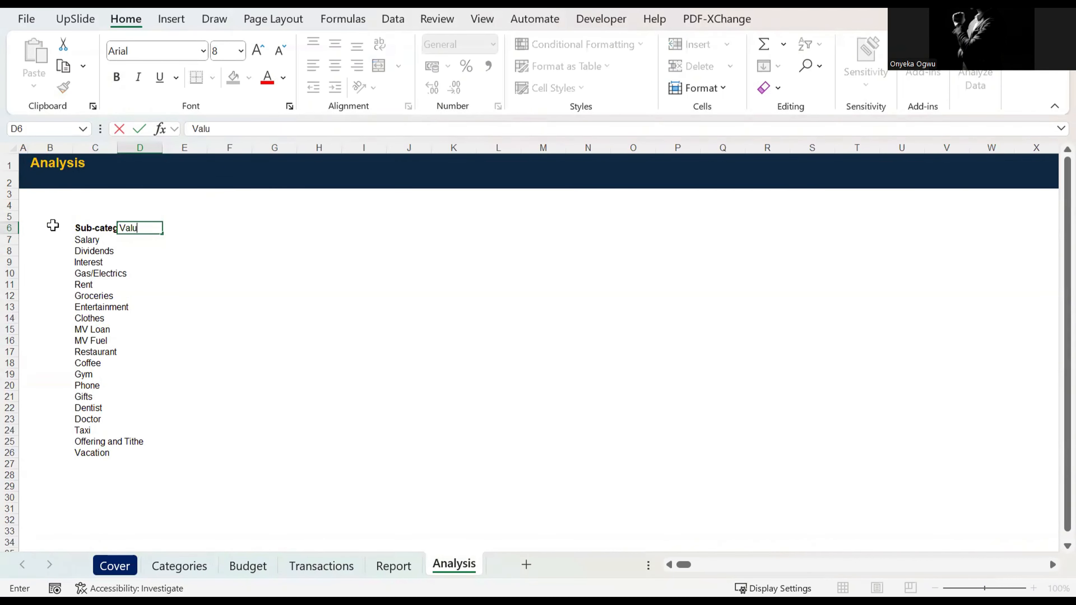
{"action": "key", "text": "Return"}
{"action": "key", "text": "Up"}
{"action": "key", "text": "Down"}
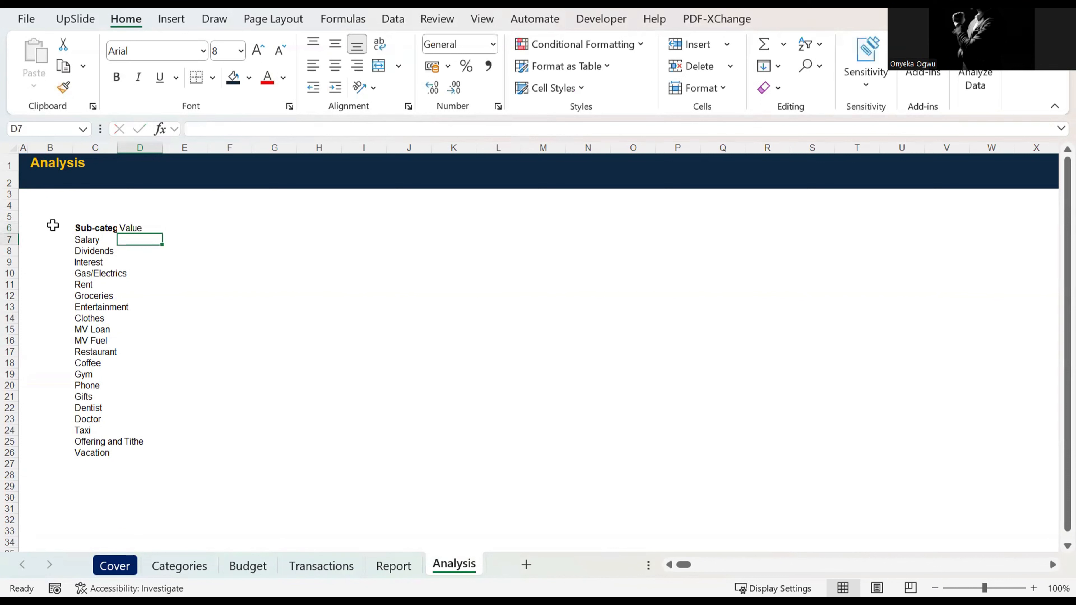
{"action": "type", "text": "="}
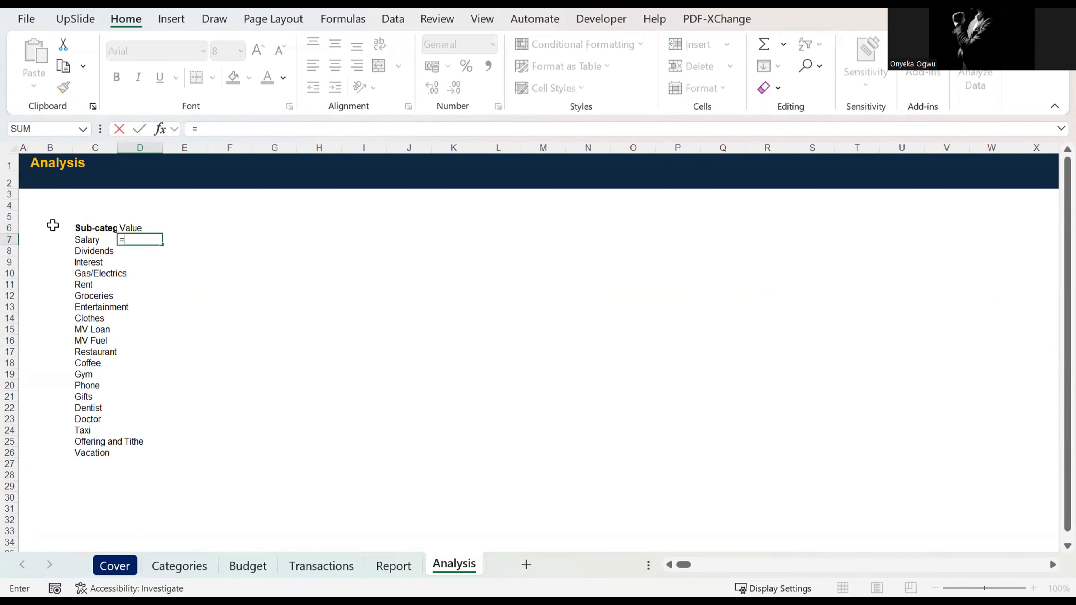
{"action": "type", "text": "sUMIF("}
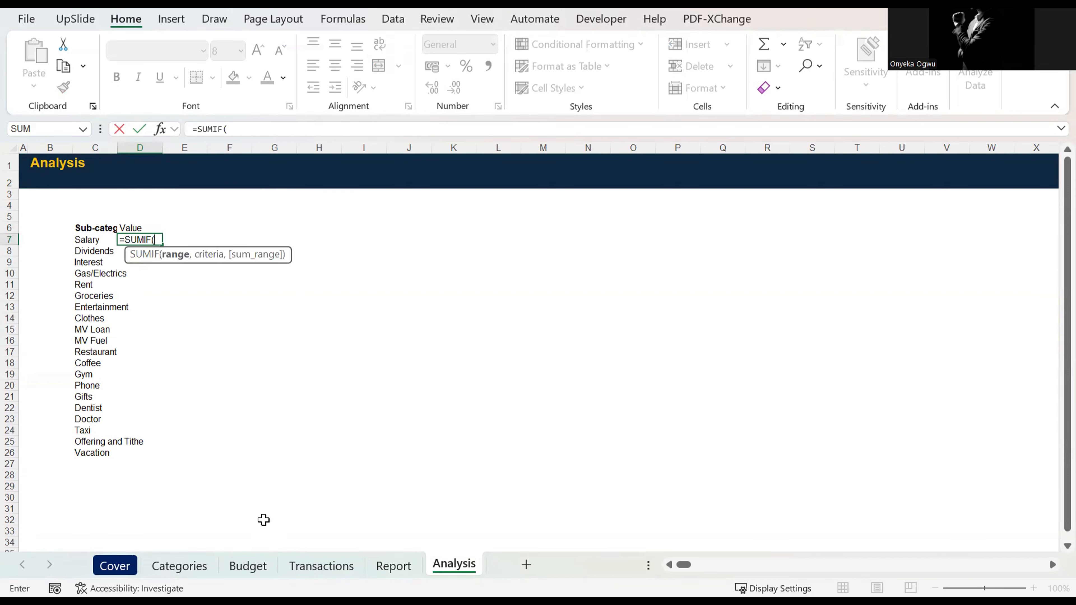
{"action": "left_click", "coordinate": [321, 566]}
{"action": "left_click", "coordinate": [315, 234]}
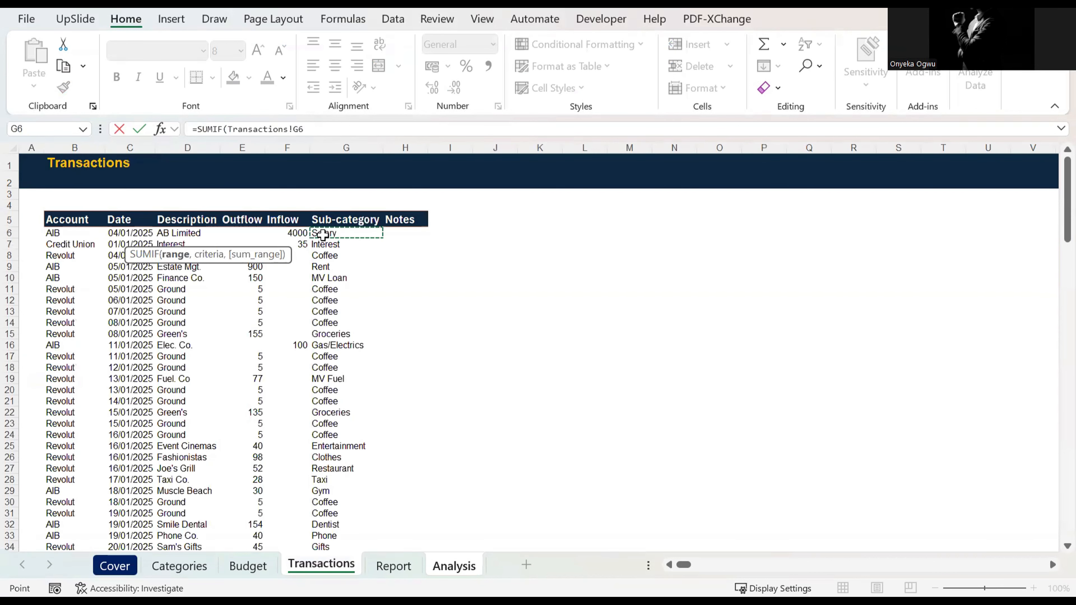
{"action": "key", "text": "ctrl+shift+Down"}
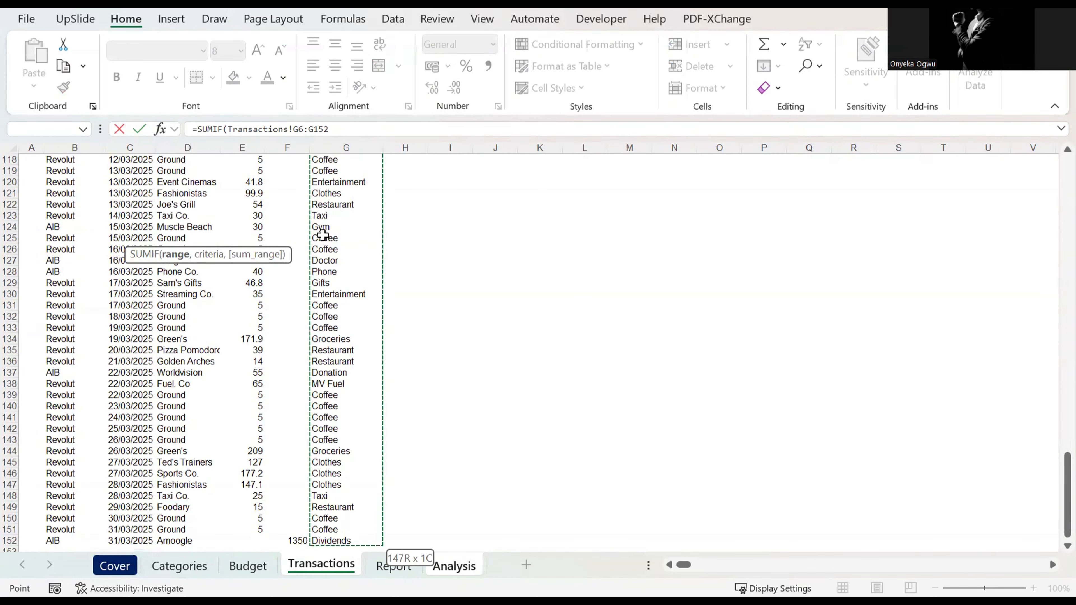
{"action": "key", "text": "F4"}
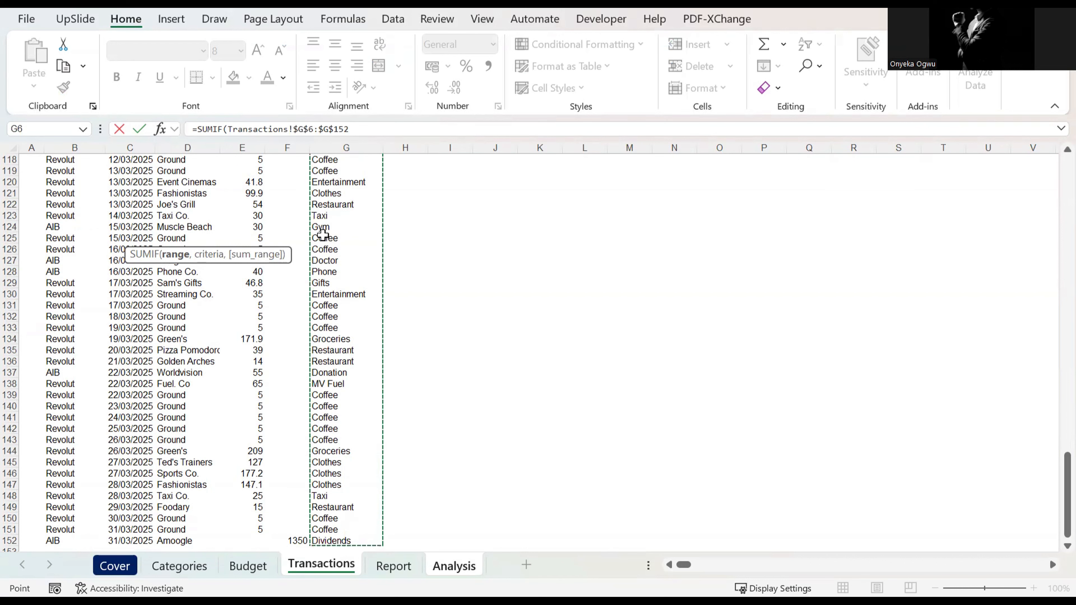
{"action": "type", "text": ","}
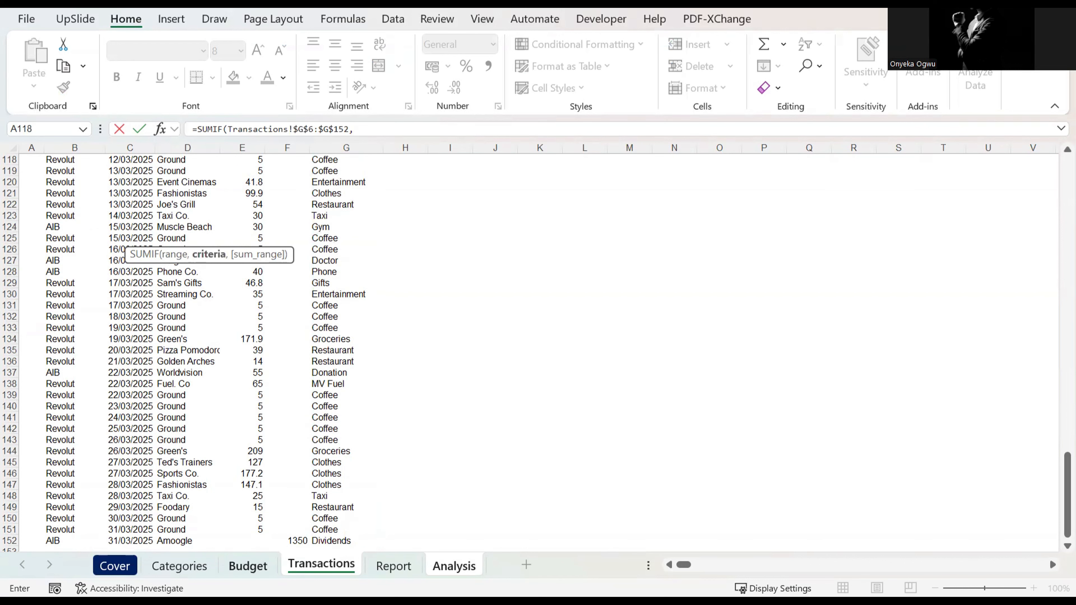
{"action": "left_click", "coordinate": [453, 566]}
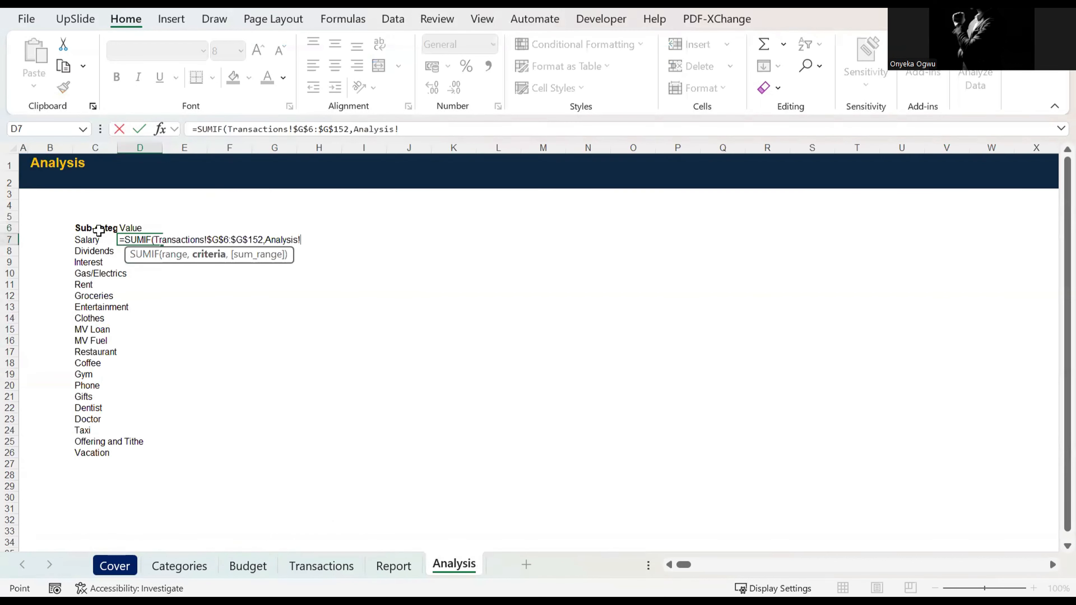
{"action": "left_click", "coordinate": [100, 240]}
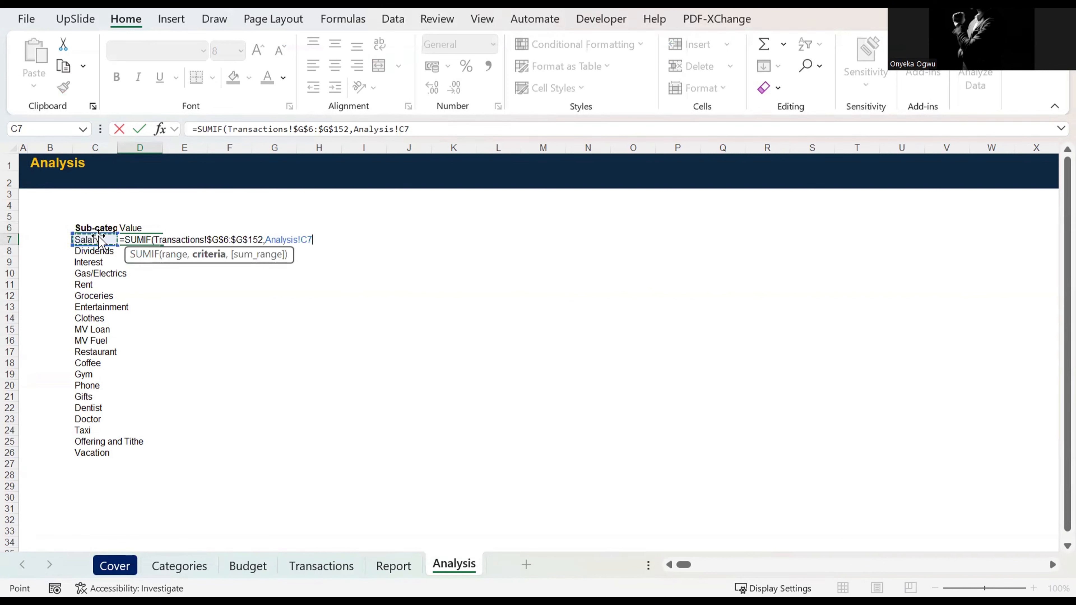
{"action": "key", "text": "F4"}
{"action": "key", "text": "F4"}
{"action": "key", "text": "F4"}
{"action": "type", "text": ","}
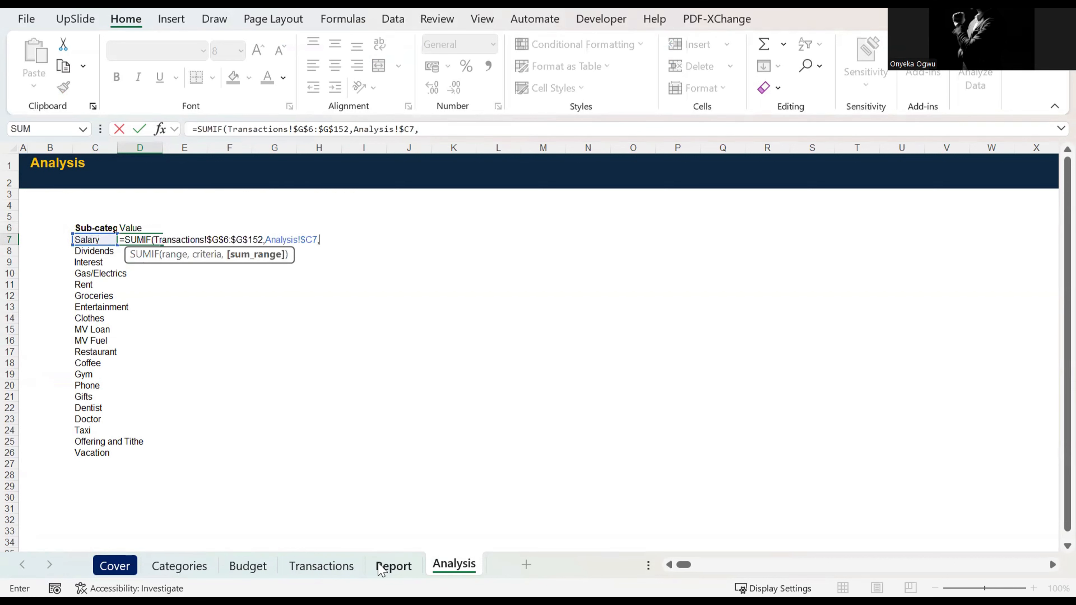
{"action": "left_click", "coordinate": [322, 566]}
{"action": "left_click", "coordinate": [318, 159]}
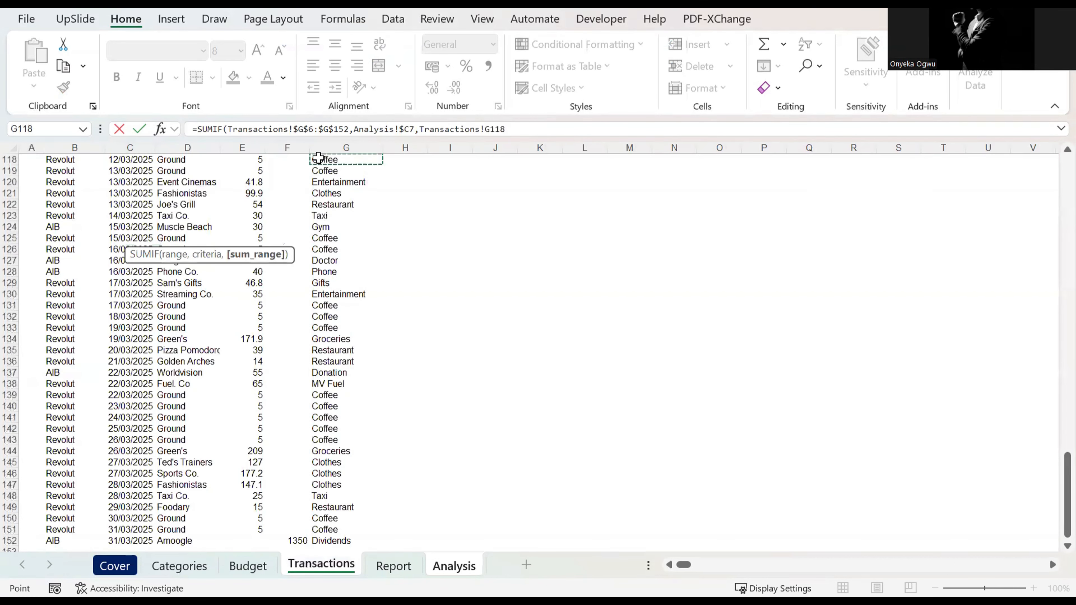
{"action": "key", "text": "ctrl+Up"}
{"action": "key", "text": "Down"}
{"action": "key", "text": "Left"}
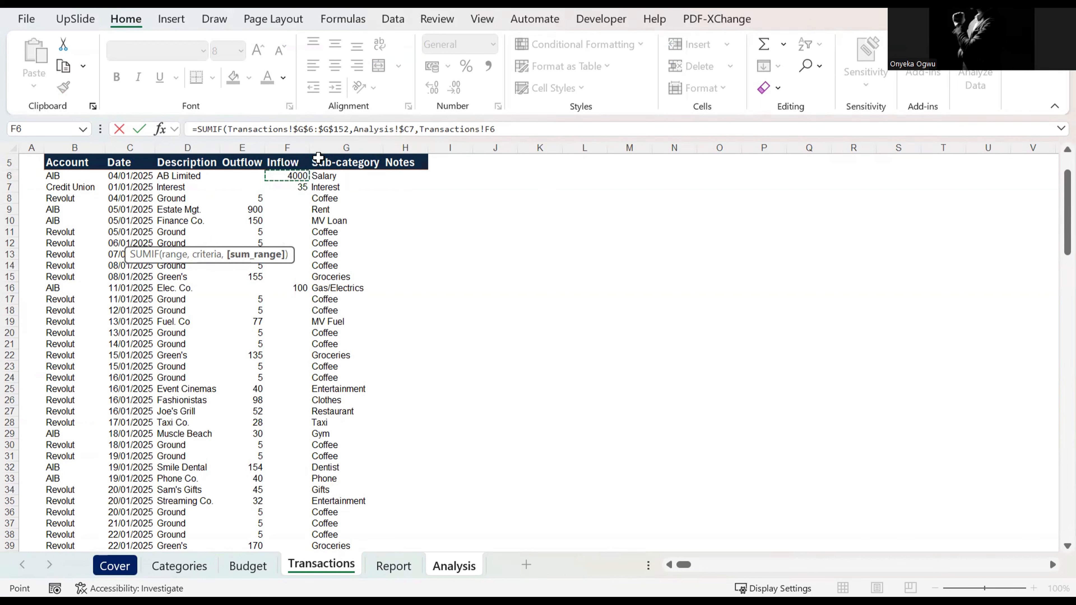
{"action": "key", "text": "Return"}
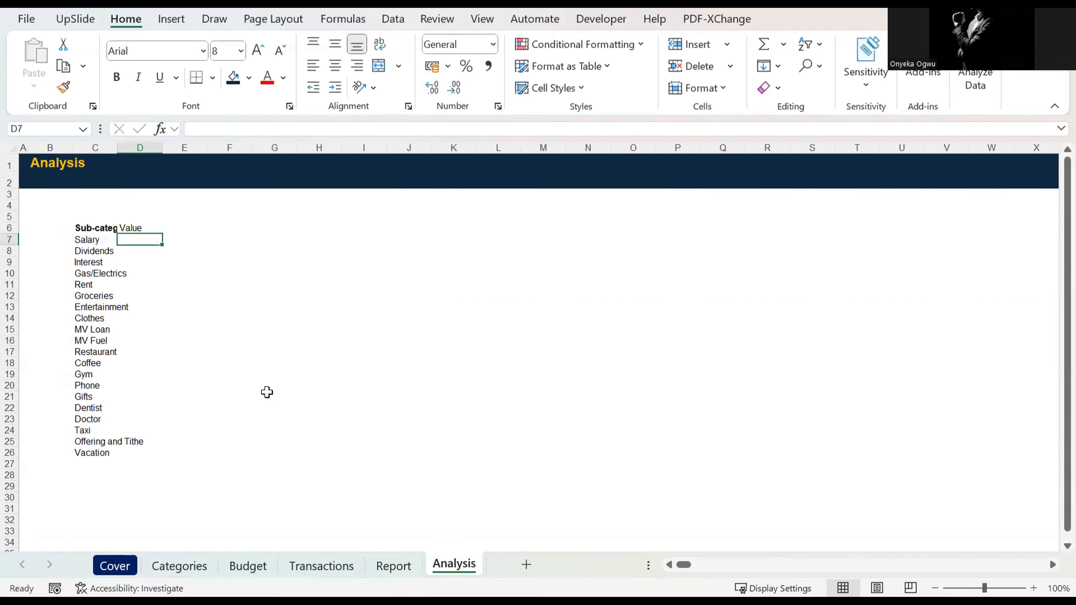
Step: Insert a new column before Sub-category on the Transactions sheet and give it the header Net Amount in G5
{"action": "left_click", "coordinate": [348, 567]}
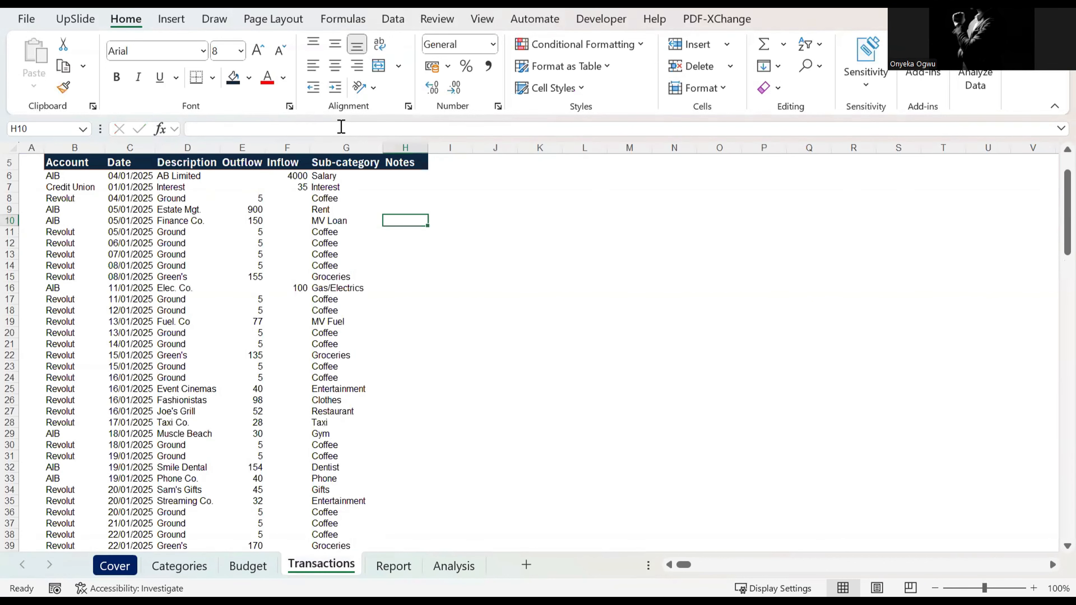
{"action": "left_click", "coordinate": [337, 146]}
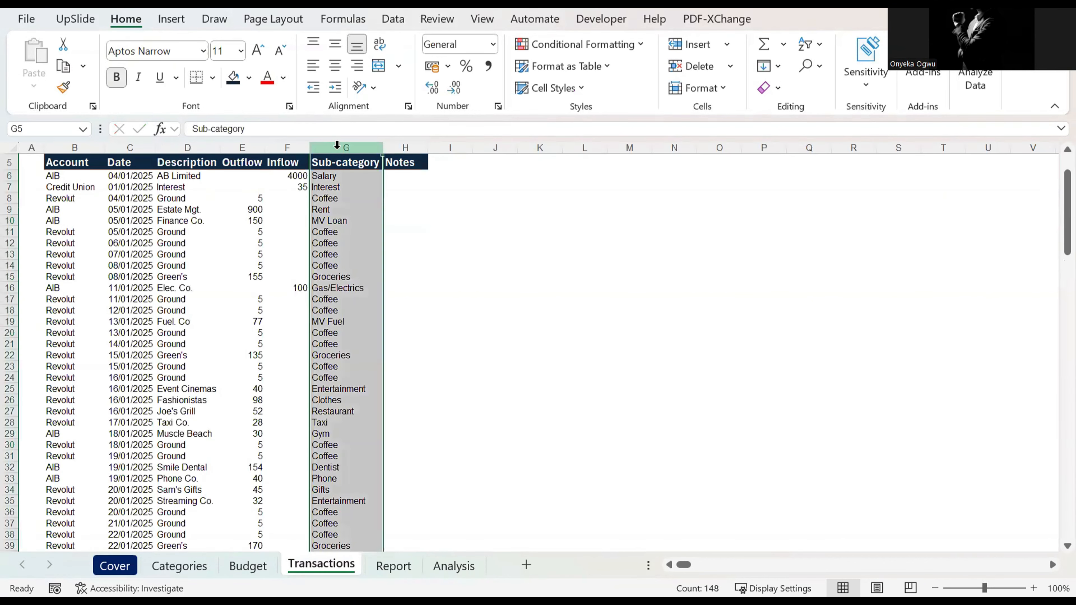
{"action": "key", "text": "ctrl+plus"}
{"action": "left_click", "coordinate": [318, 163]}
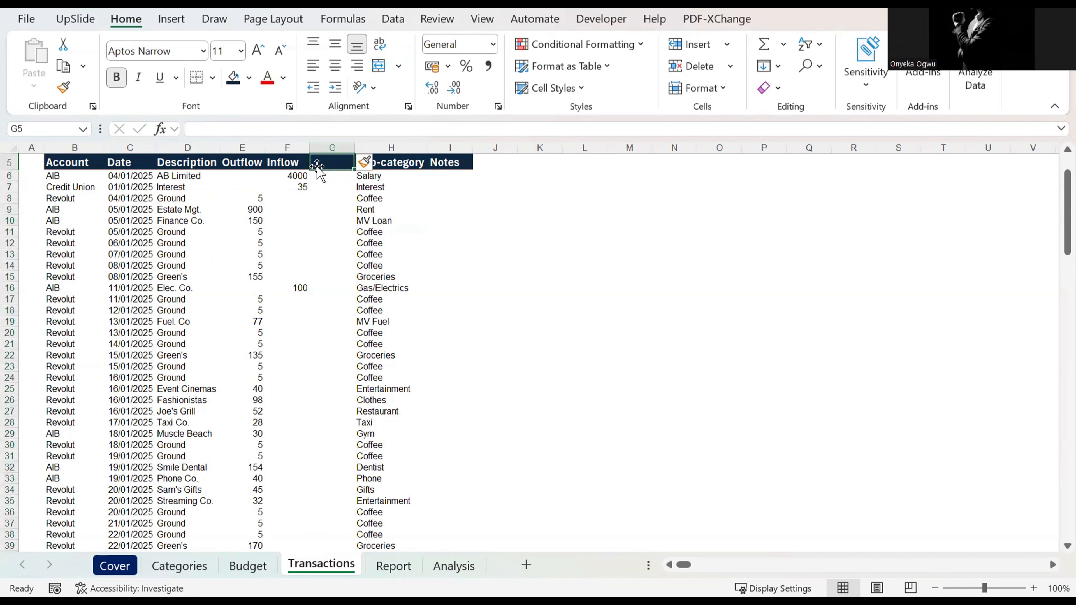
{"action": "type", "text": "Net"}
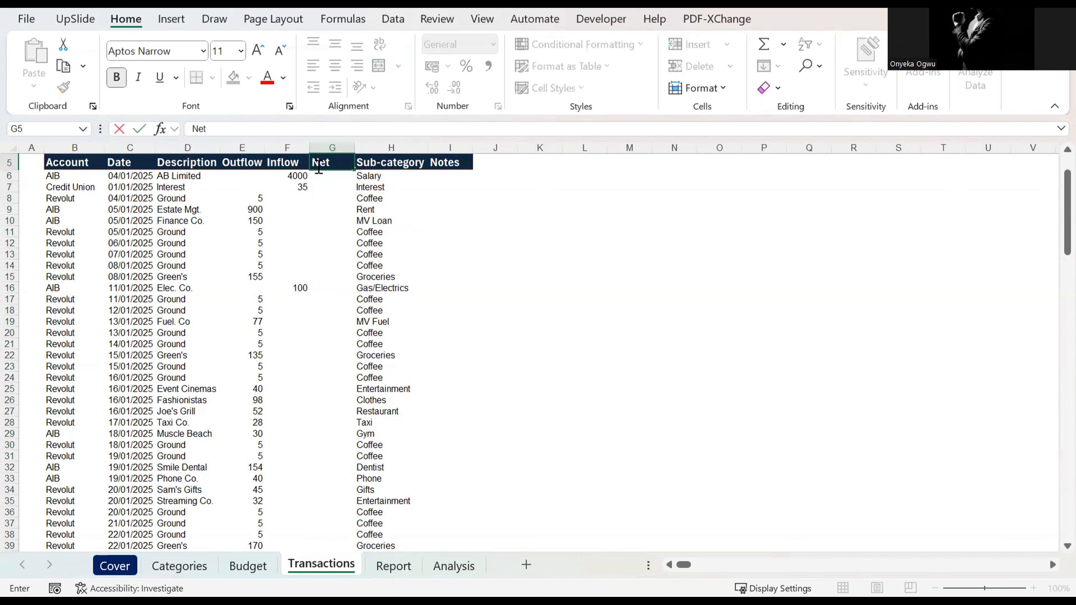
{"action": "type", "text": " Amount"}
{"action": "key", "text": "Return"}
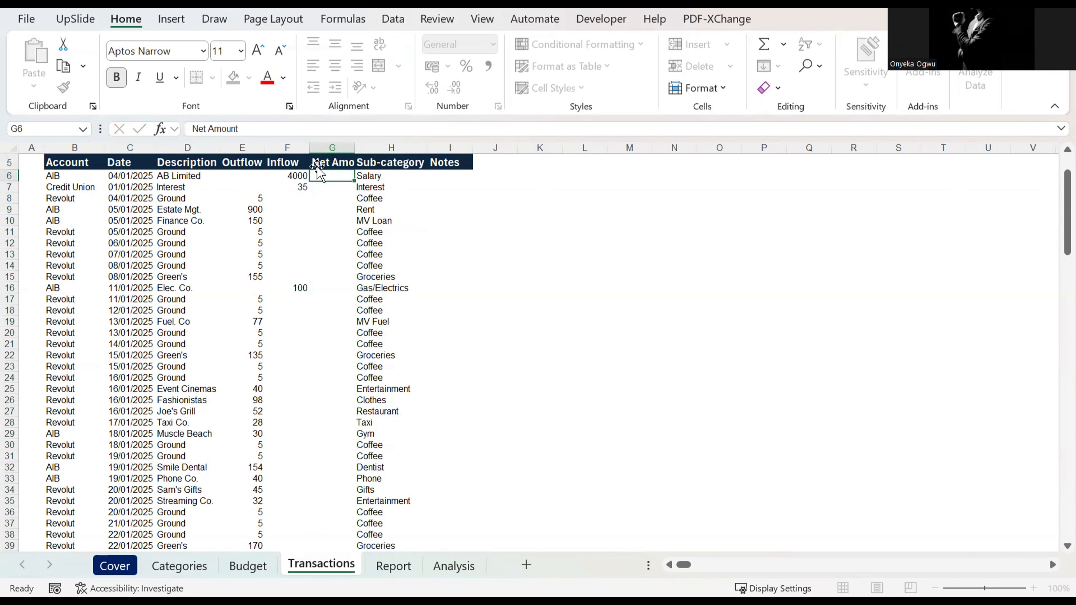
Step: Widen the Net Amount column on the Transactions sheet to fit its full header
{"action": "key", "text": "Up"}
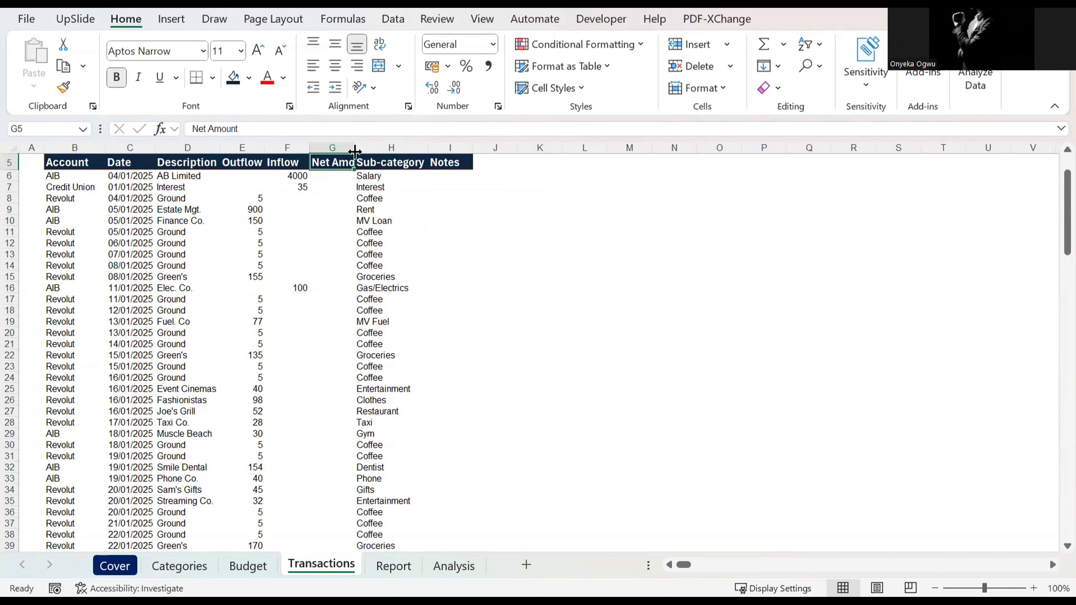
{"action": "key", "text": "Down"}
{"action": "left_click_drag", "start_coordinate": [355, 152], "coordinate": [376, 151]}
Step: Calculate each transaction's net amount with =F6-E6 in G6 and fill the formula down to G152
{"action": "type", "text": "="}
{"action": "key", "text": "Left"}
{"action": "type", "text": "-"}
{"action": "key", "text": "Left"}
{"action": "key", "text": "Left"}
{"action": "key", "text": "ctrl+Return"}
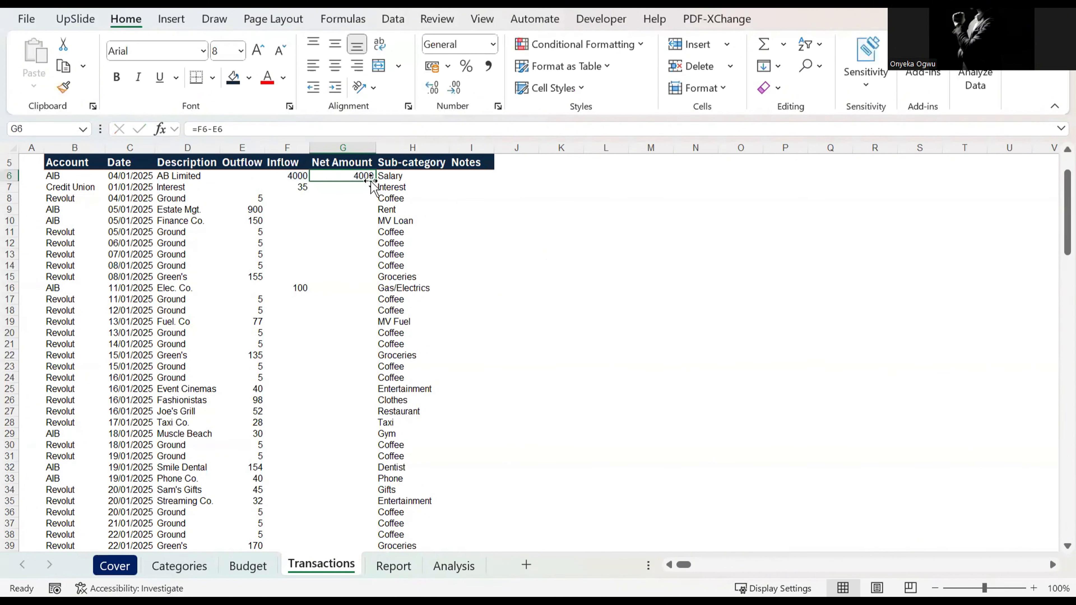
{"action": "double_click", "coordinate": [376, 181]}
{"action": "key", "text": "ctrl+Down"}
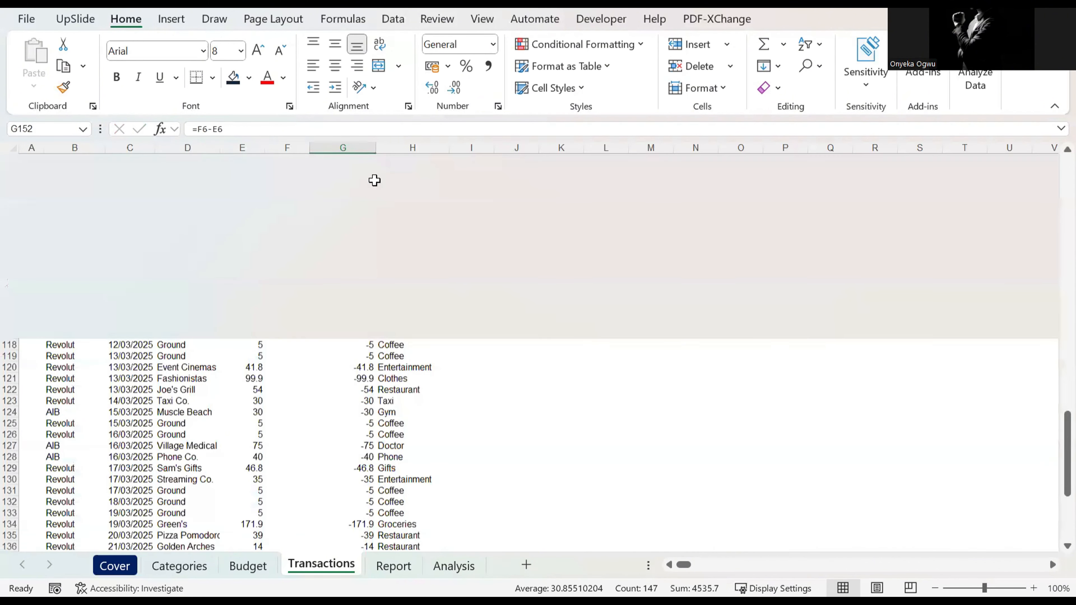
{"action": "key", "text": "ctrl+Up"}
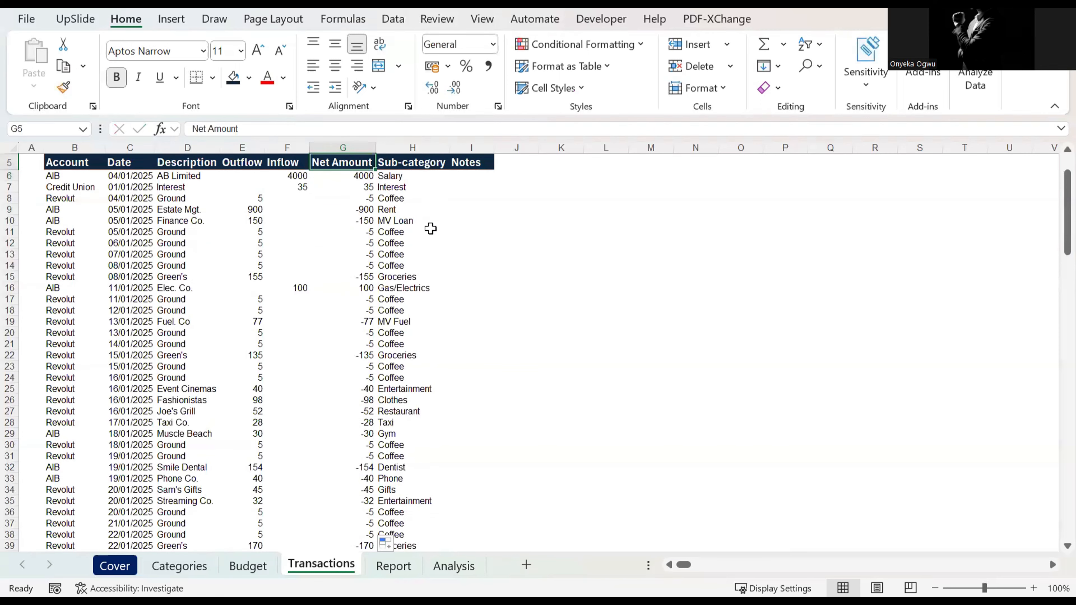
Step: Convert the transactions data on the Transactions sheet, B5 to I152, into a table with headers
{"action": "scroll", "coordinate": [384, 247], "scroll_direction": "up", "scroll_amount": 2}
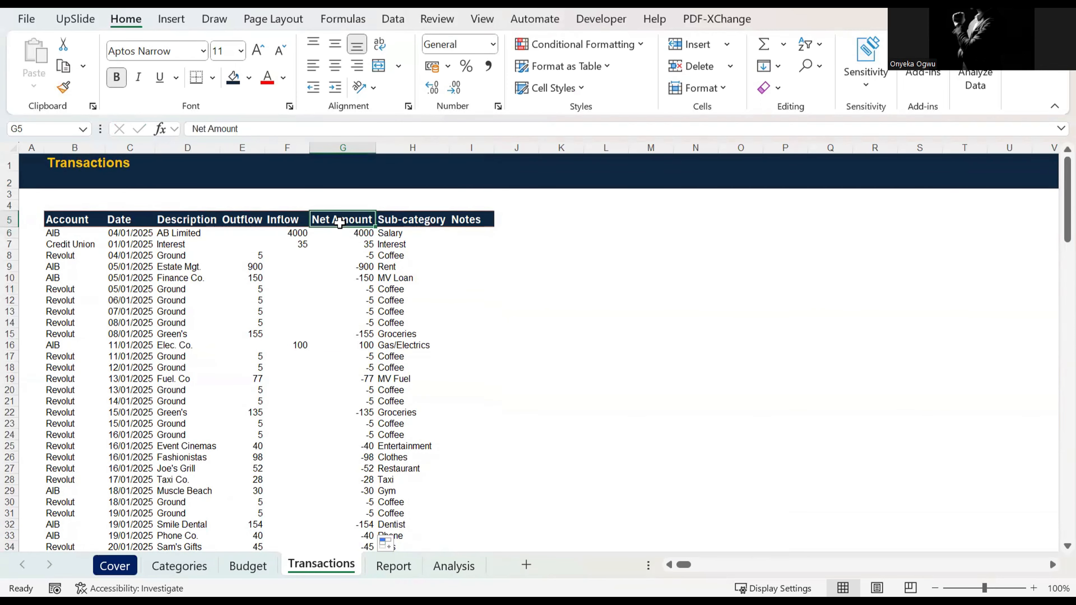
{"action": "key", "text": "ctrl+shift+Down"}
{"action": "left_click", "coordinate": [339, 223]}
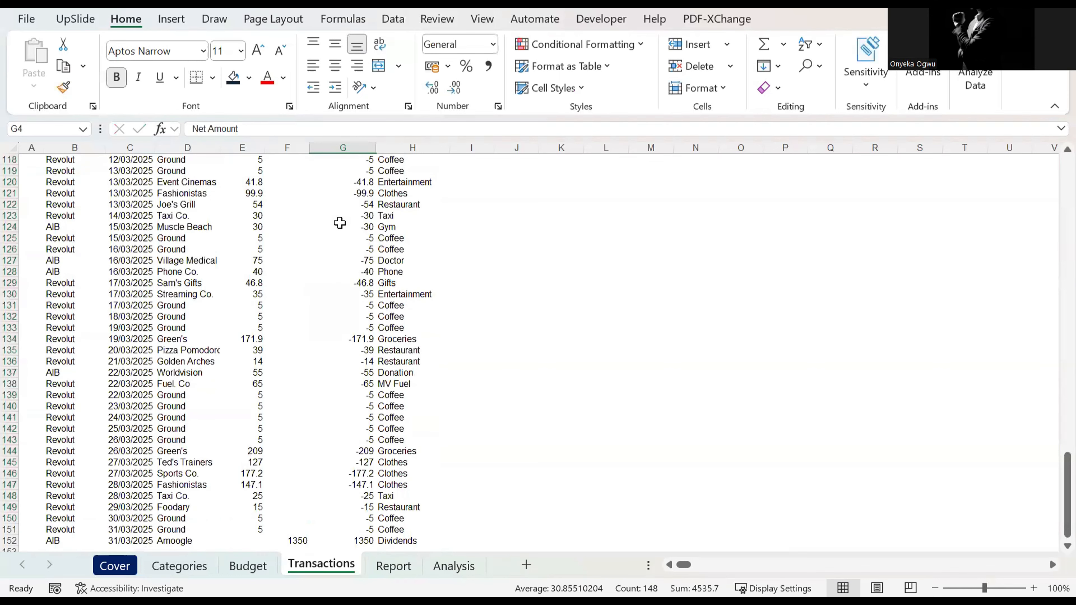
{"action": "key", "text": "ctrl+Up"}
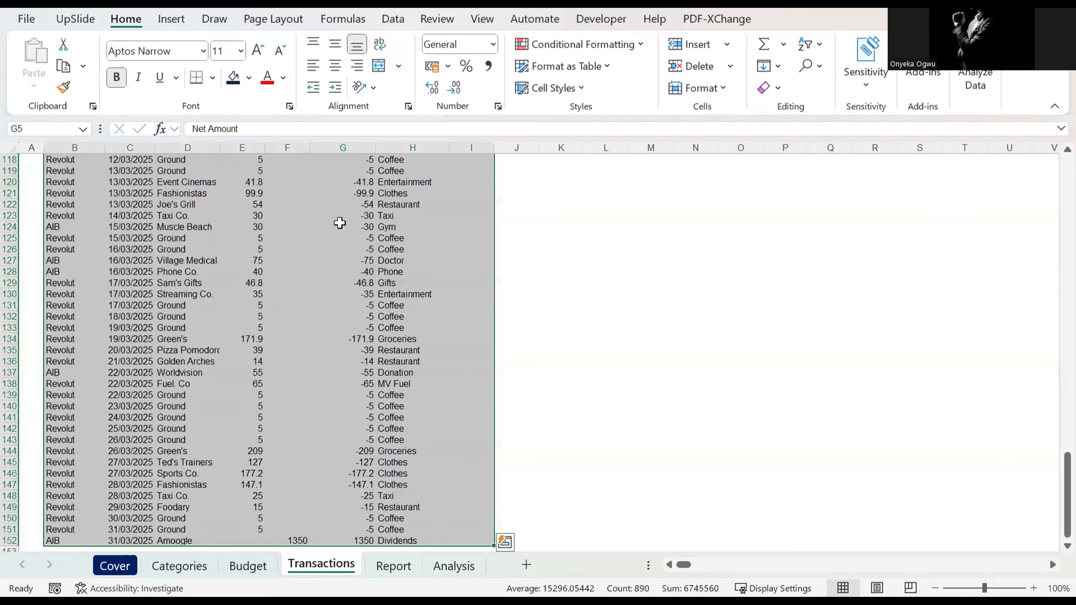
{"action": "scroll", "coordinate": [340, 223], "scroll_direction": "up", "scroll_amount": 20}
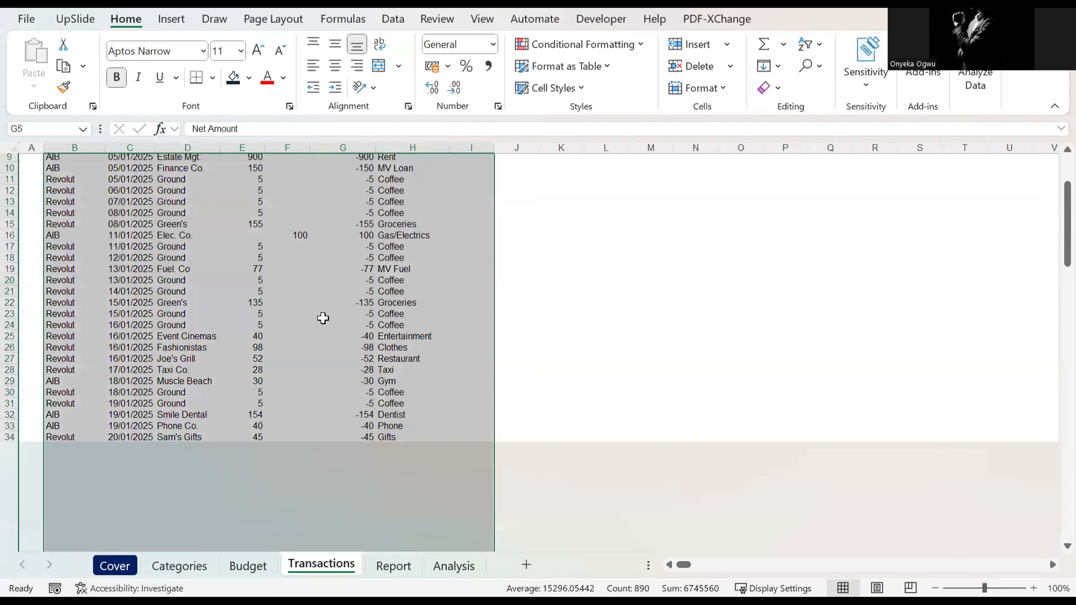
{"action": "key", "text": "ctrl+t"}
{"action": "left_click", "coordinate": [330, 430]}
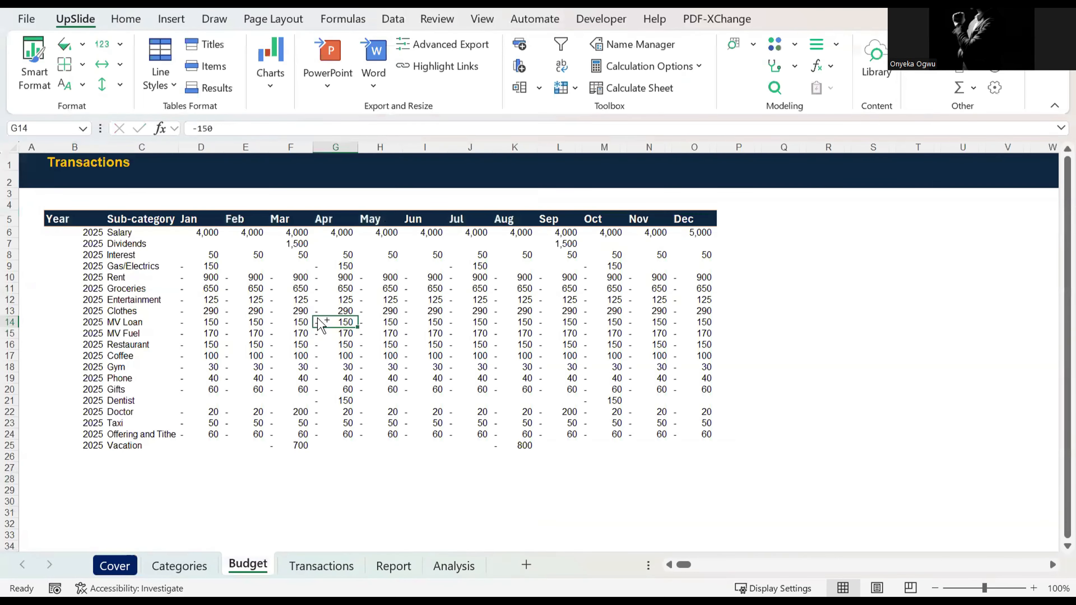
Step: Convert the budget range B5:O25 on the Budget sheet into a table with headers
{"action": "key", "text": "ctrl+t"}
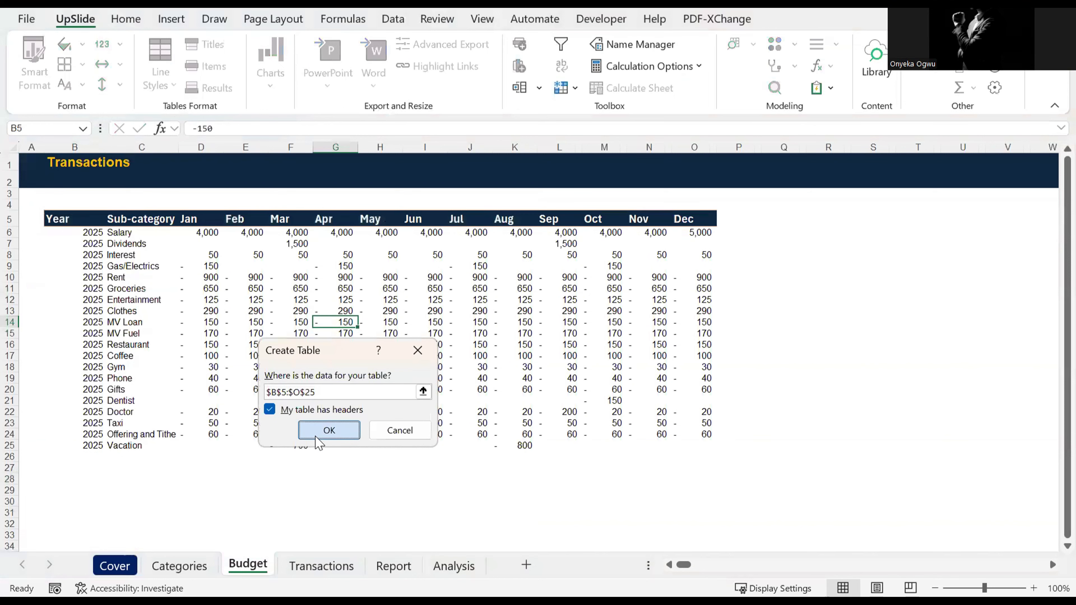
{"action": "left_click", "coordinate": [329, 431]}
{"action": "left_click", "coordinate": [486, 455]}
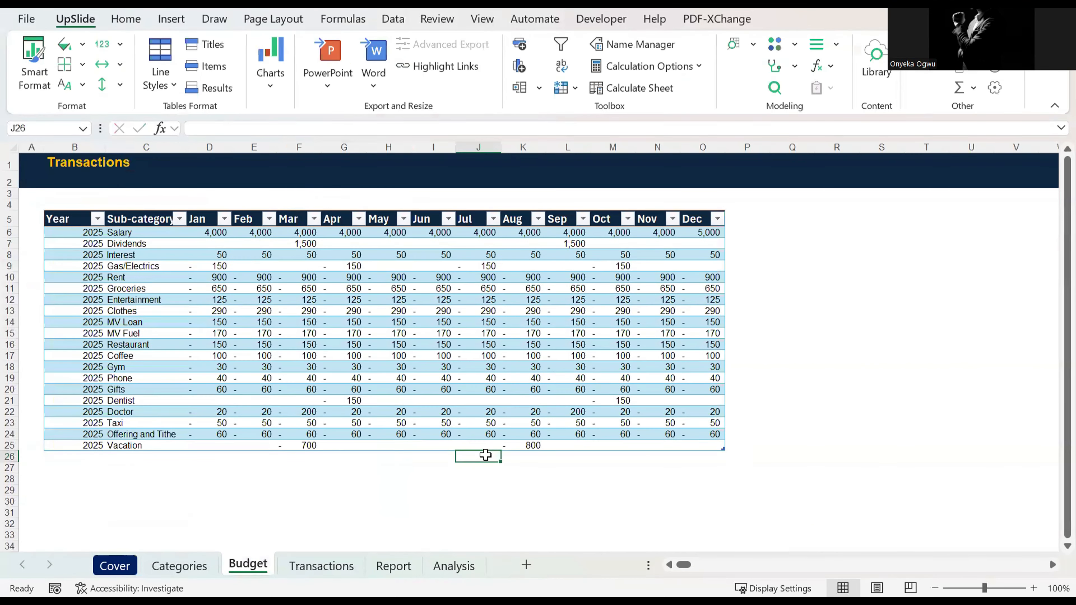
Step: Clear the sub-category list and its Sub-category and Value headers from C6:D26 on the Analysis sheet
{"action": "left_click", "coordinate": [322, 567]}
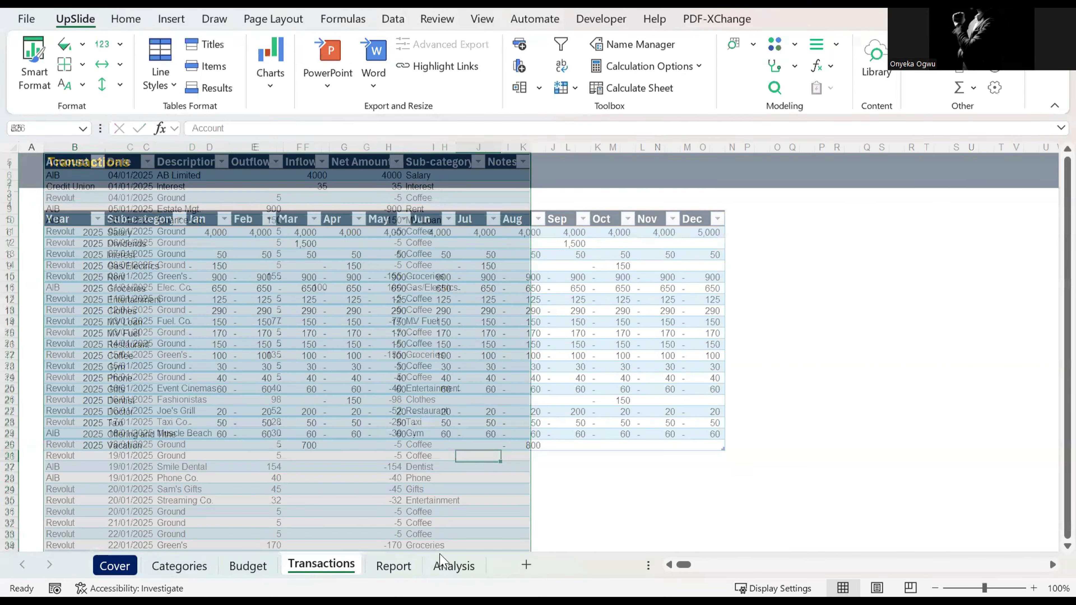
{"action": "key", "text": "ctrl+Page_Down"}
{"action": "key", "text": "ctrl+Page_Down"}
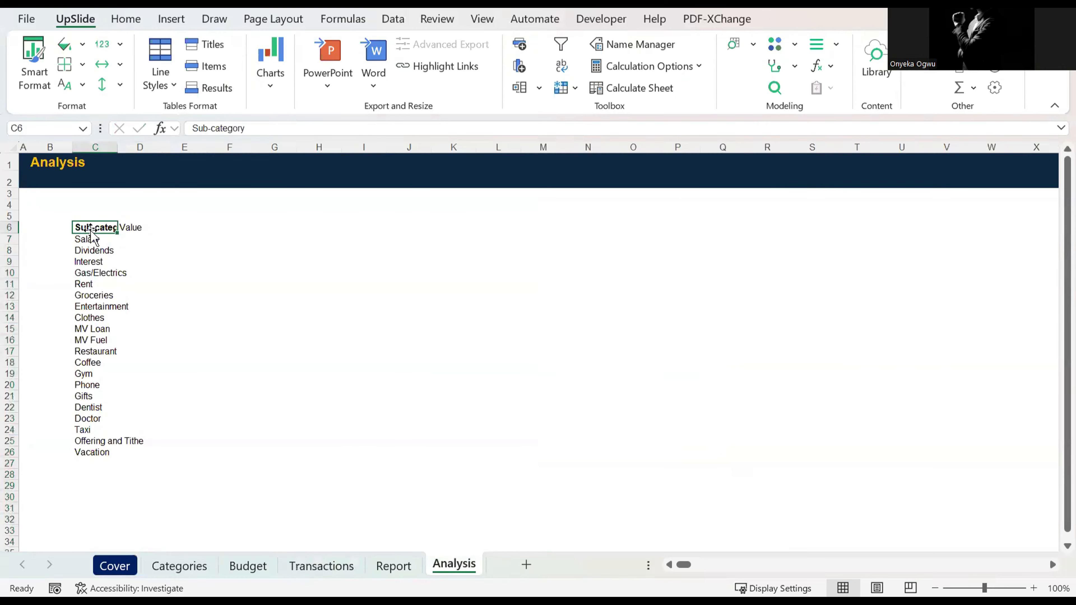
{"action": "key", "text": "ctrl+shift+Down"}
{"action": "key", "text": "shift+Right"}
{"action": "key", "text": "Delete"}
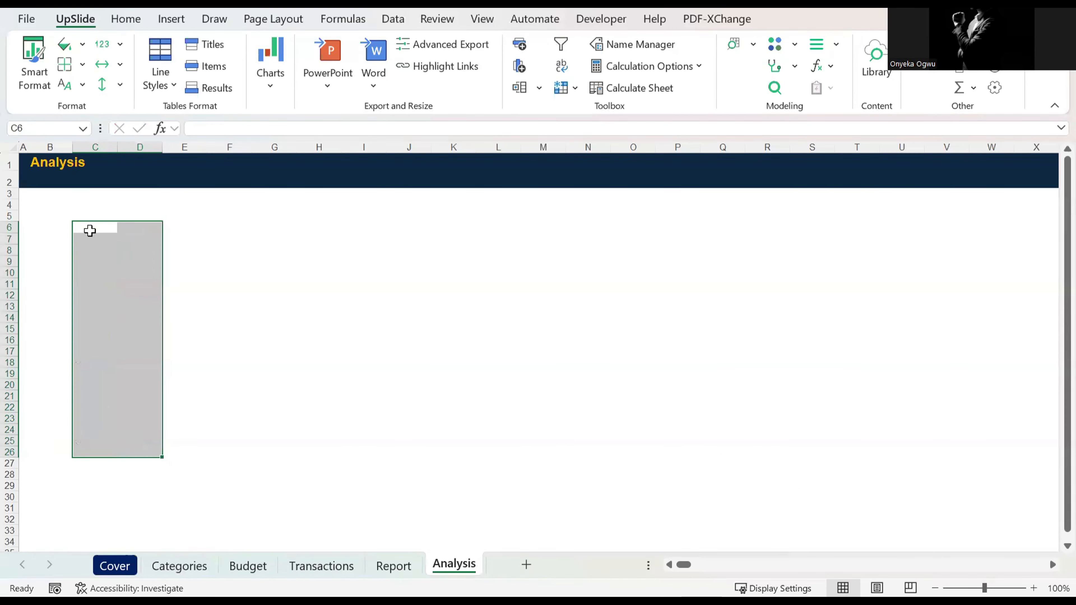
{"action": "key", "text": "Up"}
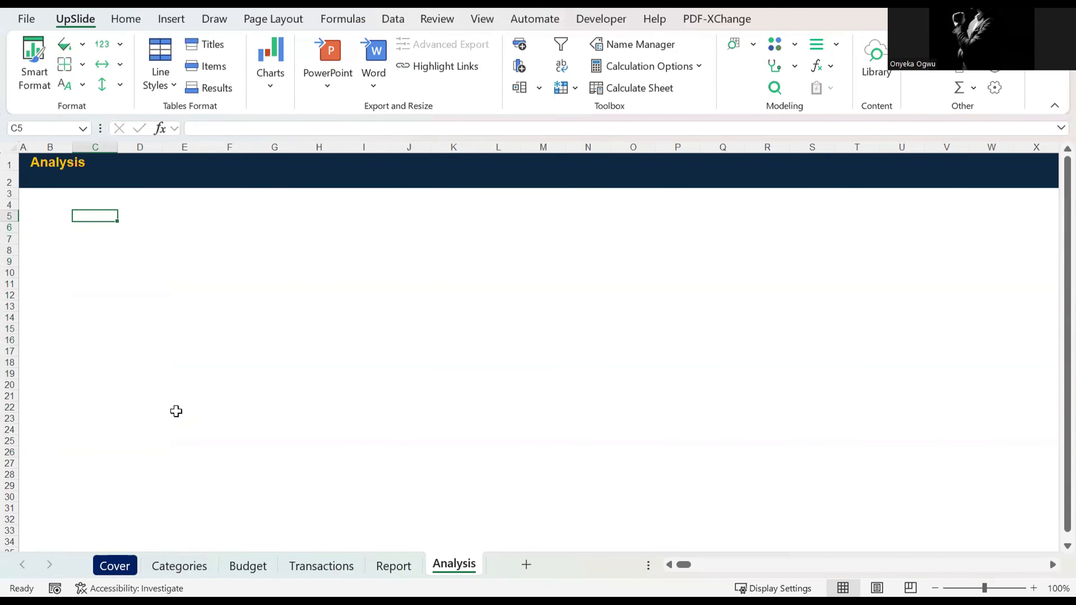
Step: Review the tables on the Budget, Transactions and Categories sheets, including the monthly amounts per sub-category in the budget
{"action": "left_click", "coordinate": [248, 566]}
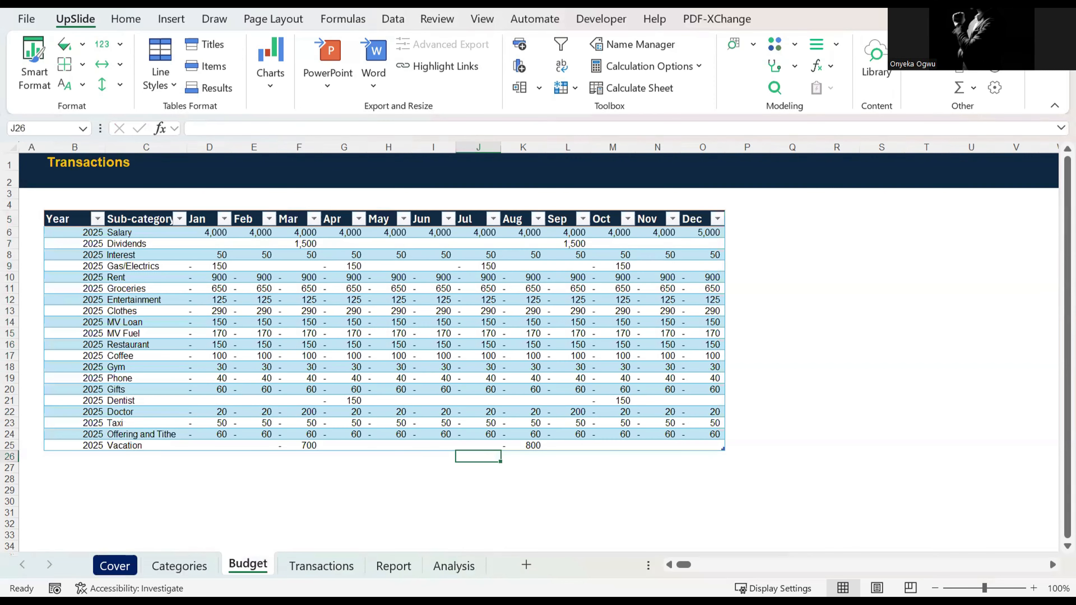
{"action": "left_click", "coordinate": [323, 566]}
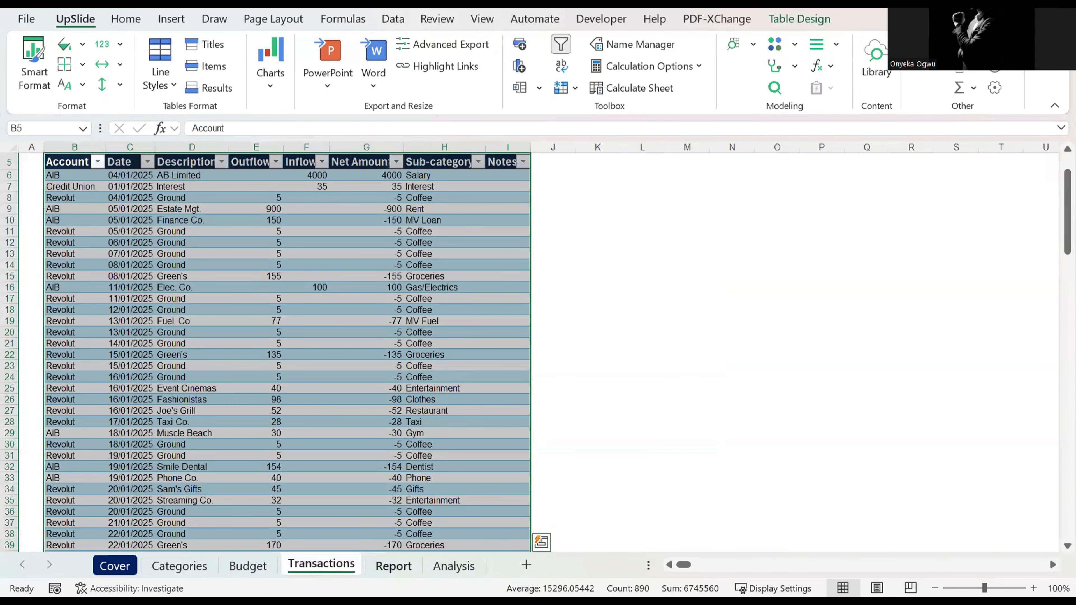
{"action": "left_click", "coordinate": [394, 566]}
{"action": "left_click", "coordinate": [193, 568]}
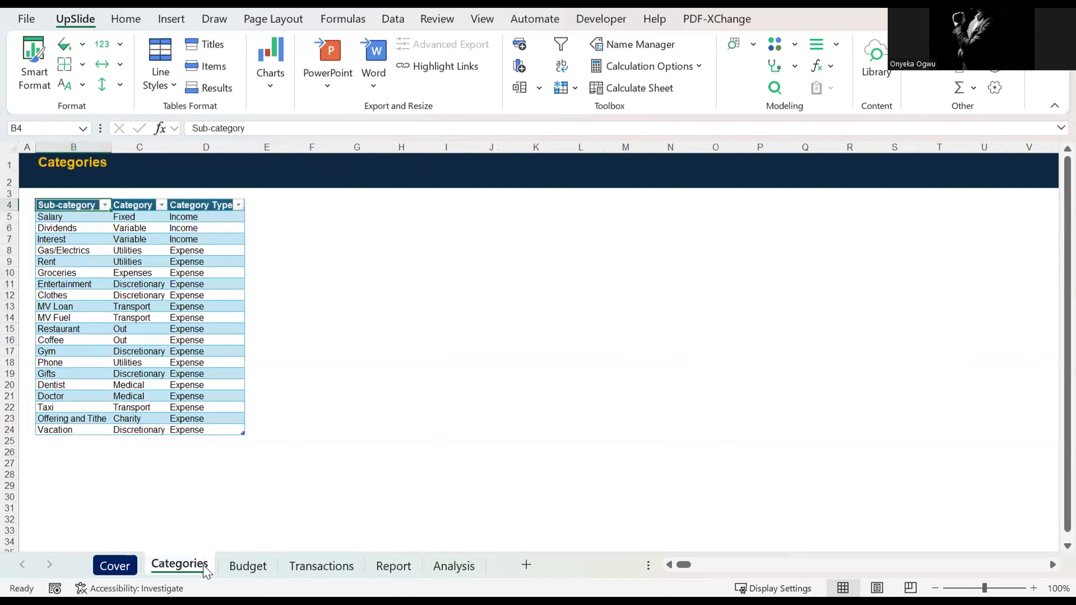
{"action": "left_click", "coordinate": [265, 570]}
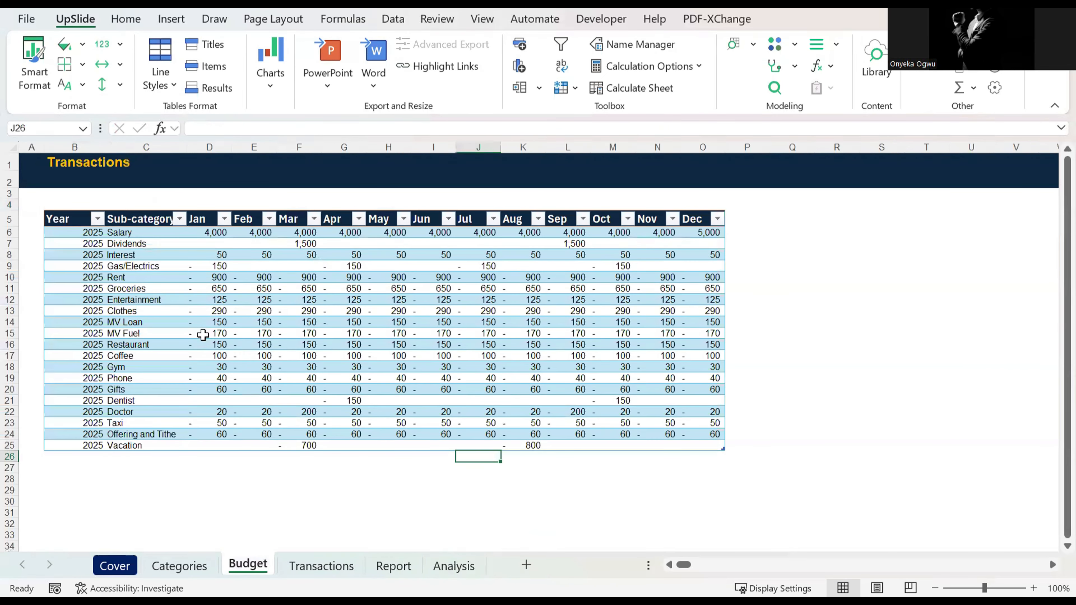
{"action": "left_click", "coordinate": [185, 290]}
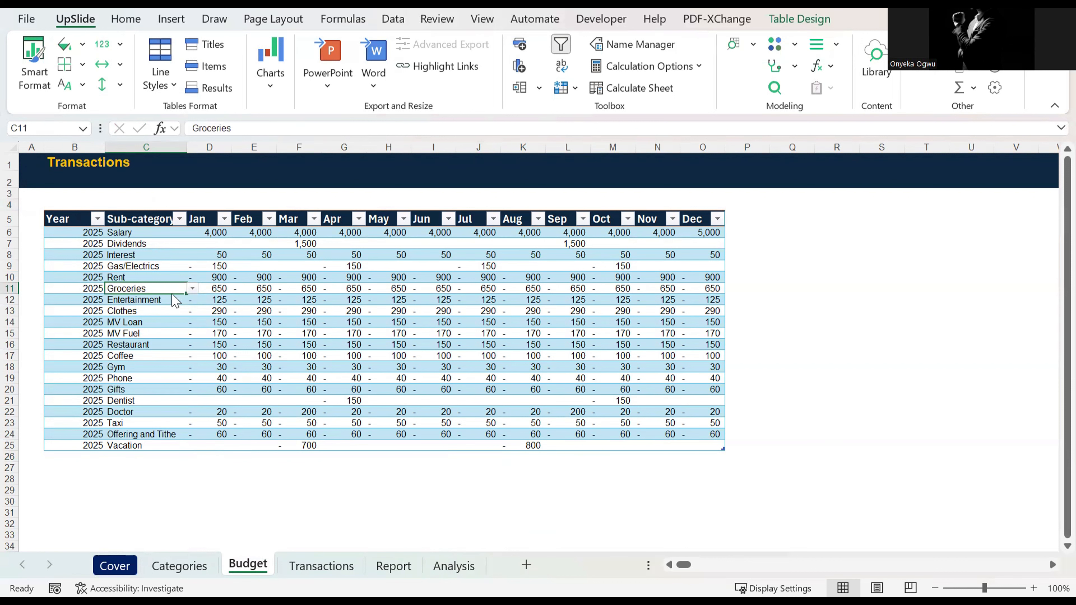
{"action": "key", "text": "Right"}
{"action": "key", "text": "Right"}
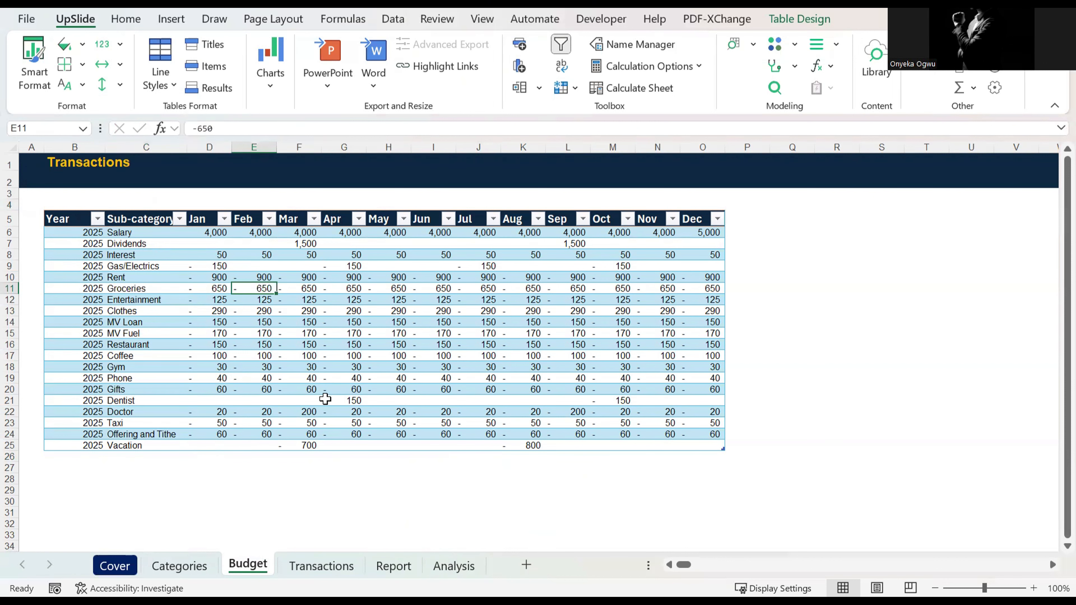
{"action": "key", "text": "ctrl+Down"}
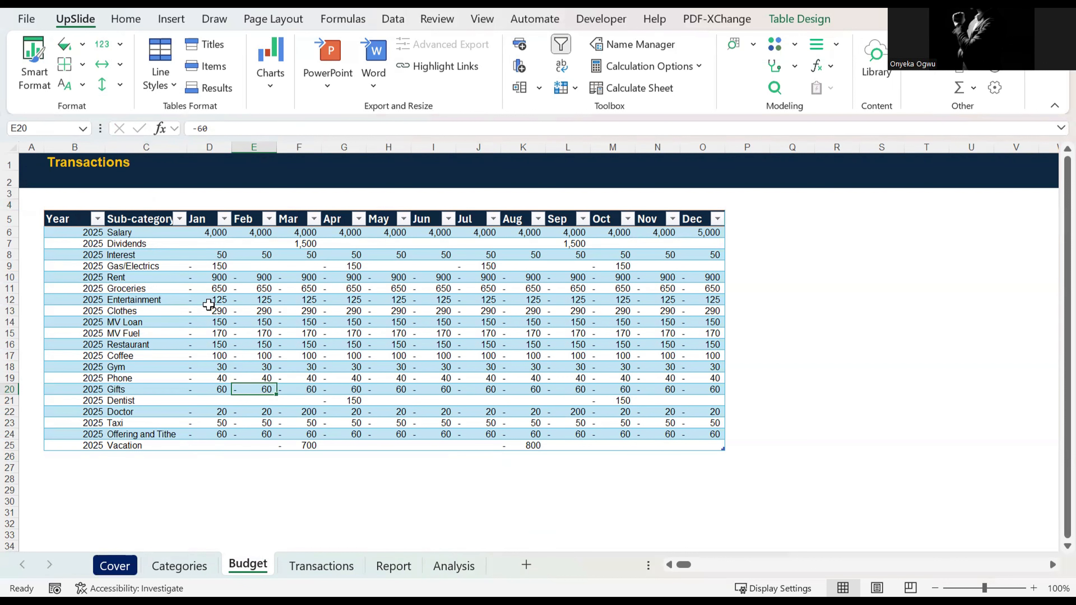
Step: Import the whole Budget table through Power Query with the From Table/Range command
{"action": "key", "text": "ctrl+a"}
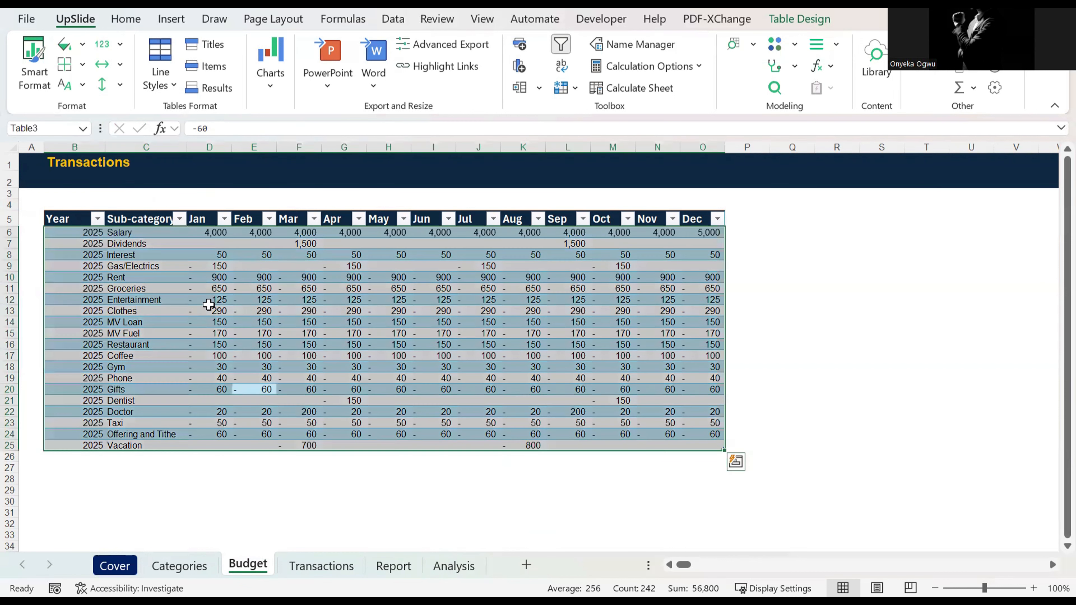
{"action": "left_click", "coordinate": [394, 21]}
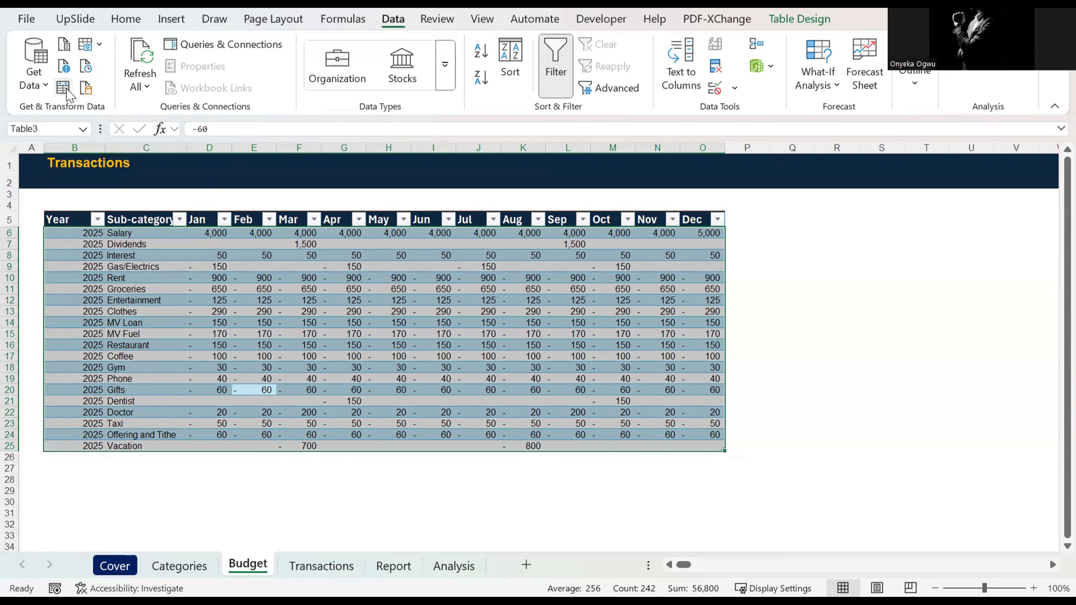
{"action": "left_click", "coordinate": [63, 89]}
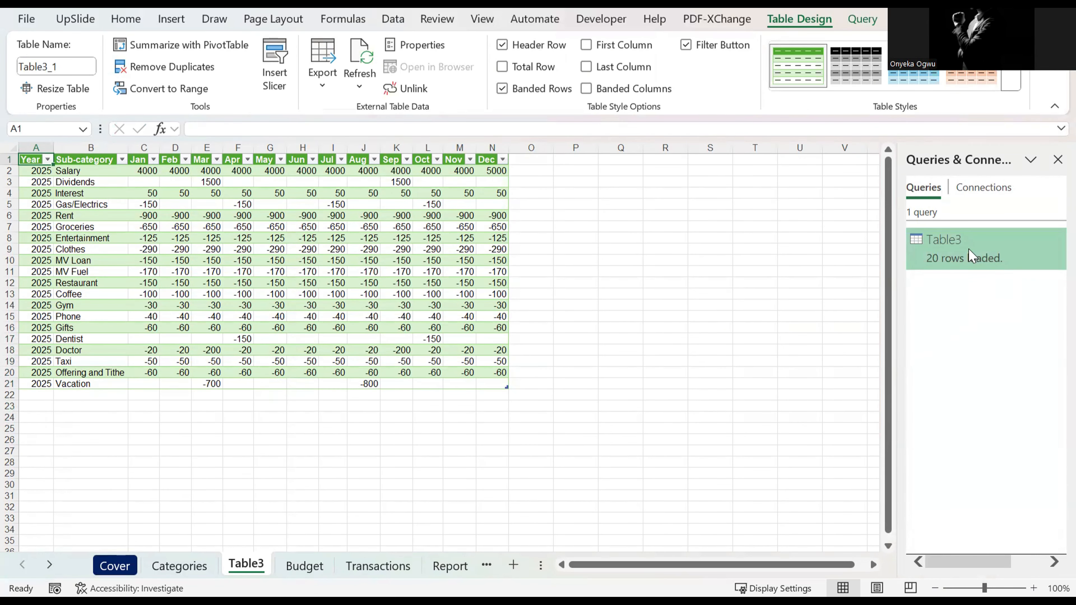
Step: Delete the Table3 query and the Table3 sheet that holds its loaded data
{"action": "right_click", "coordinate": [972, 256]}
{"action": "left_click", "coordinate": [964, 316]}
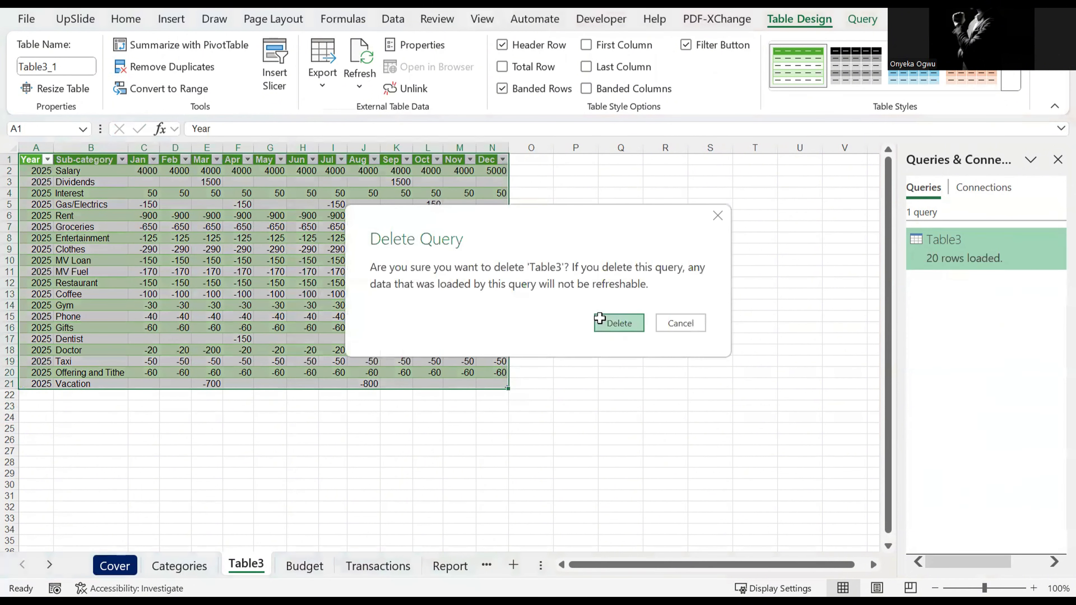
{"action": "left_click", "coordinate": [600, 317]}
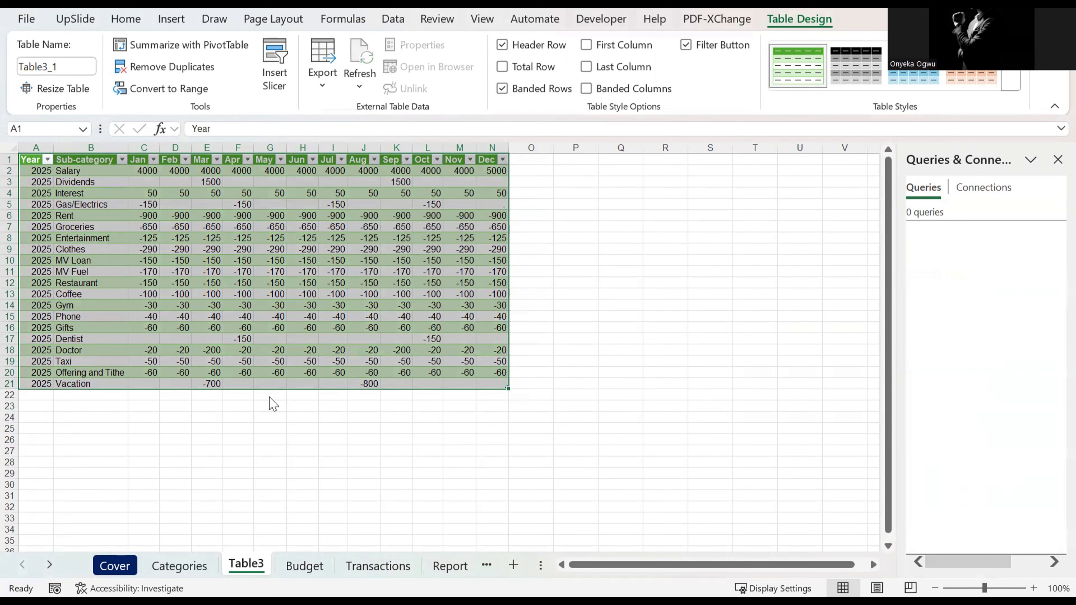
{"action": "right_click", "coordinate": [250, 564]}
{"action": "left_click", "coordinate": [339, 290]}
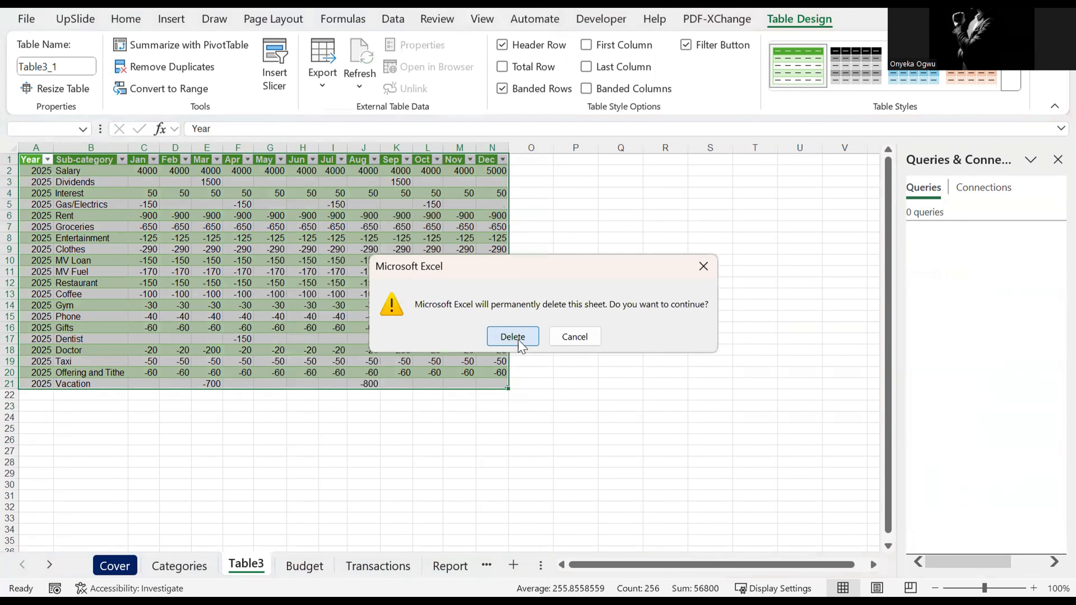
{"action": "left_click", "coordinate": [512, 337]}
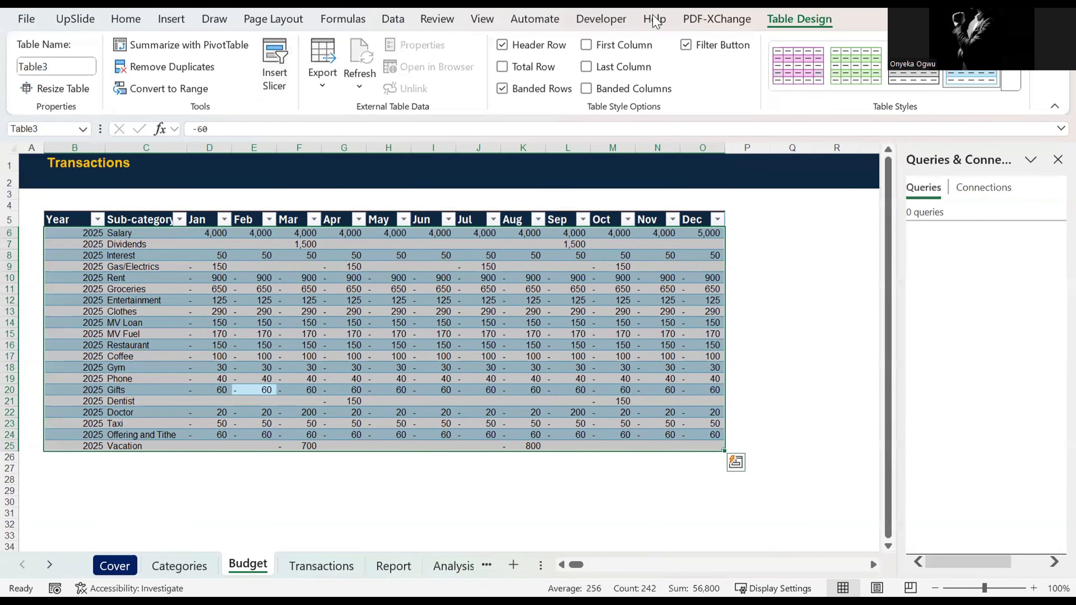
Step: Select the whole Budget table and open it in the Power Query Editor as a new query
{"action": "left_click", "coordinate": [800, 301]}
{"action": "left_click", "coordinate": [585, 301]}
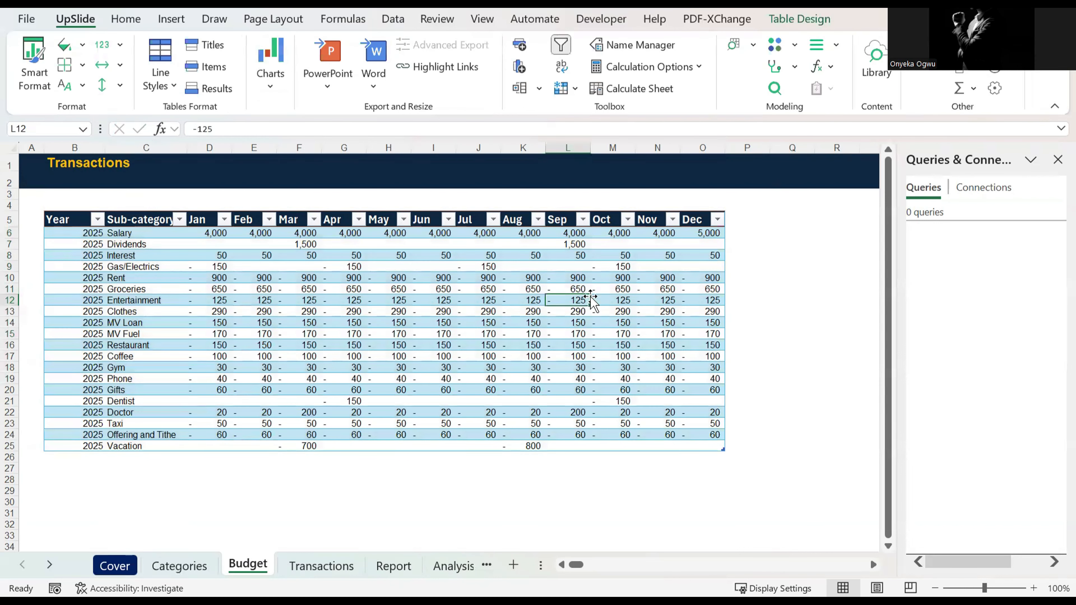
{"action": "key", "text": "ctrl+a"}
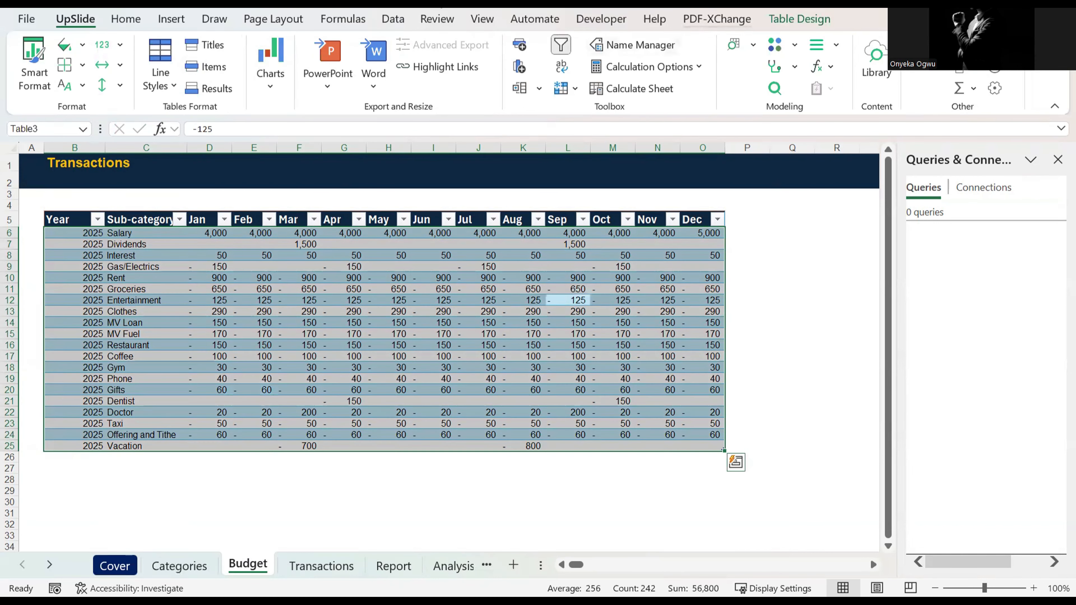
{"action": "left_click", "coordinate": [388, 24]}
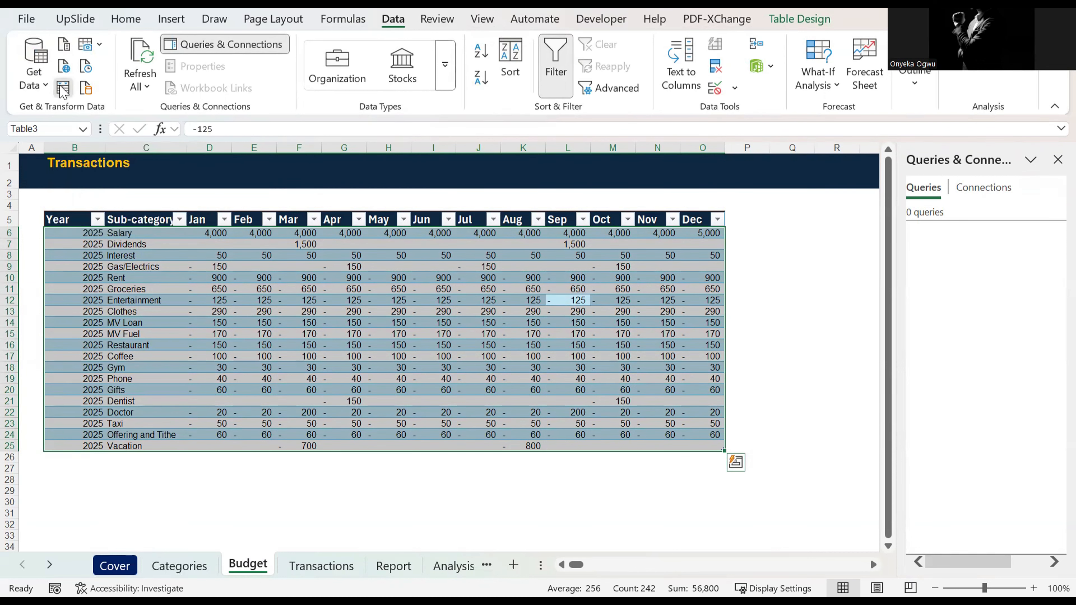
{"action": "left_click", "coordinate": [63, 88]}
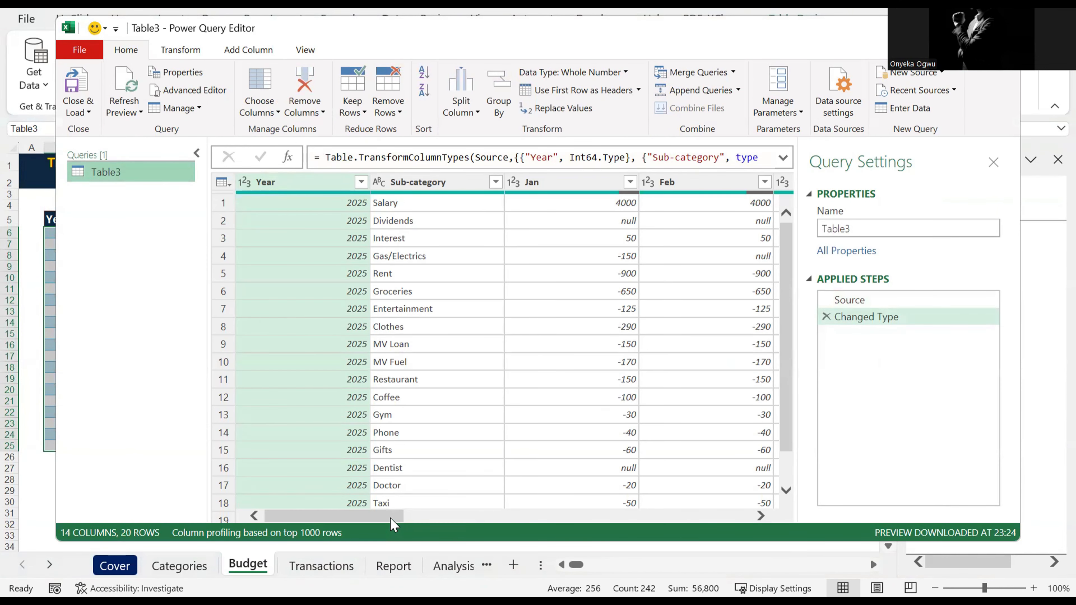
Step: Unpivot all month columns of the budget query, keeping Year and Sub-category as fixed columns
{"action": "left_click_drag", "start_coordinate": [394, 516], "coordinate": [273, 453]}
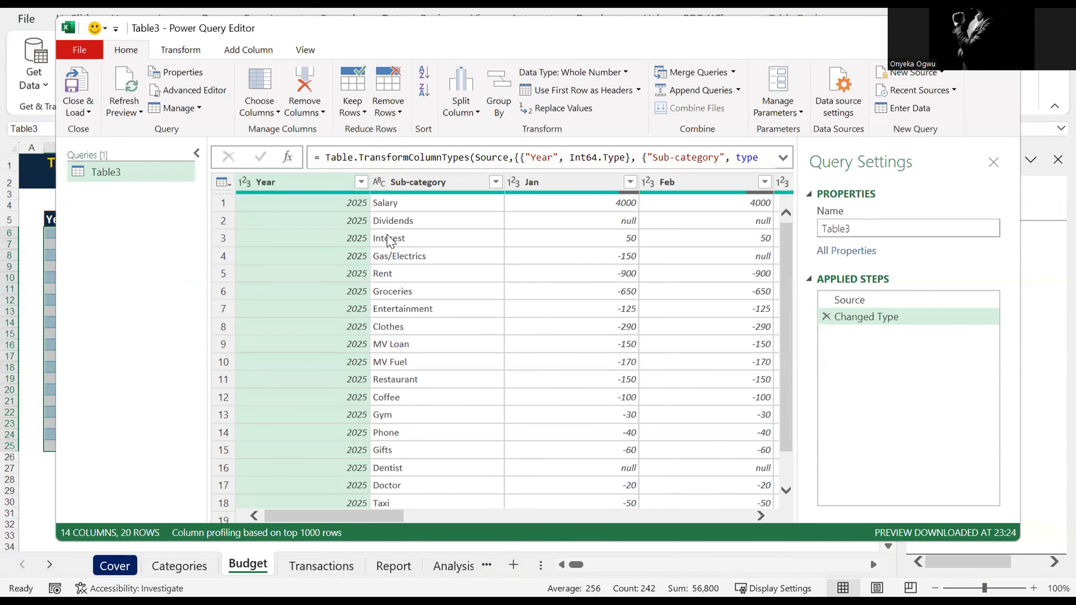
{"action": "left_click", "coordinate": [397, 183], "text": "ctrl"}
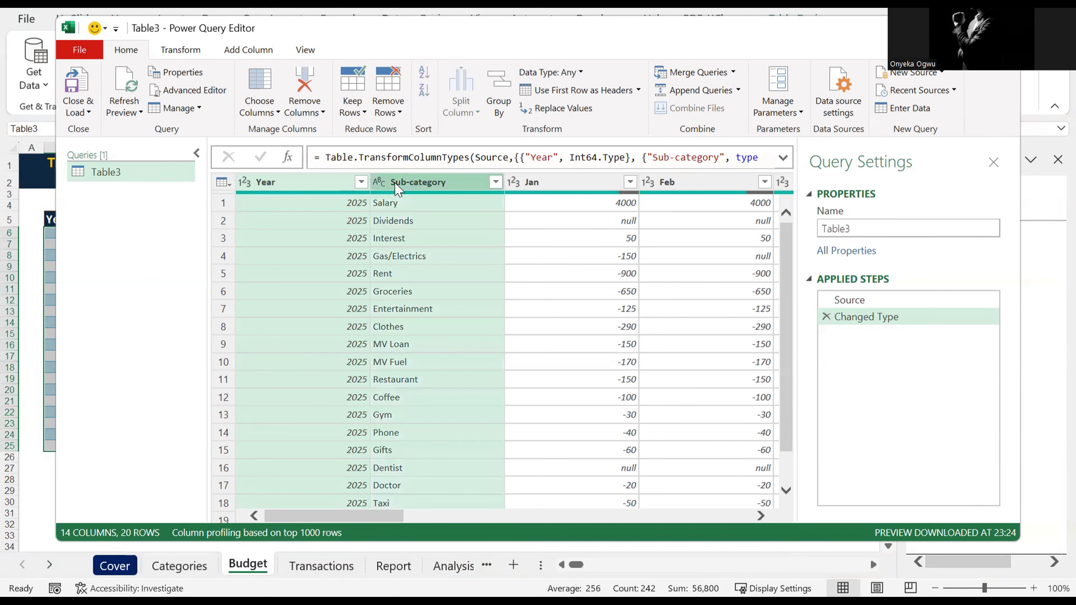
{"action": "right_click", "coordinate": [396, 184]}
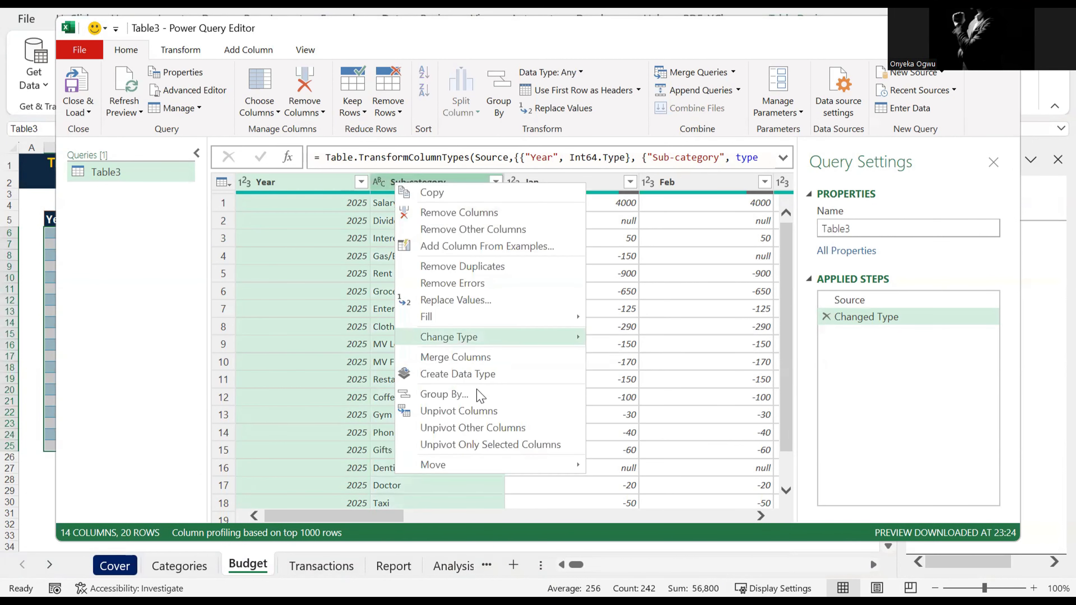
{"action": "left_click", "coordinate": [470, 428]}
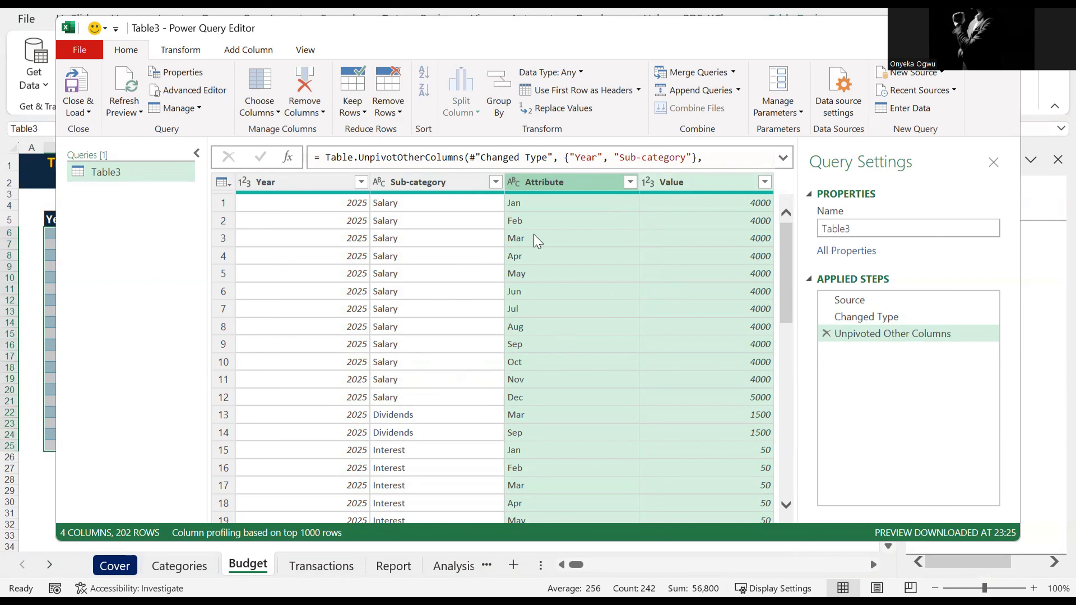
Step: Rename the Attribute column of the unpivoted budget query to Month
{"action": "left_click", "coordinate": [547, 189]}
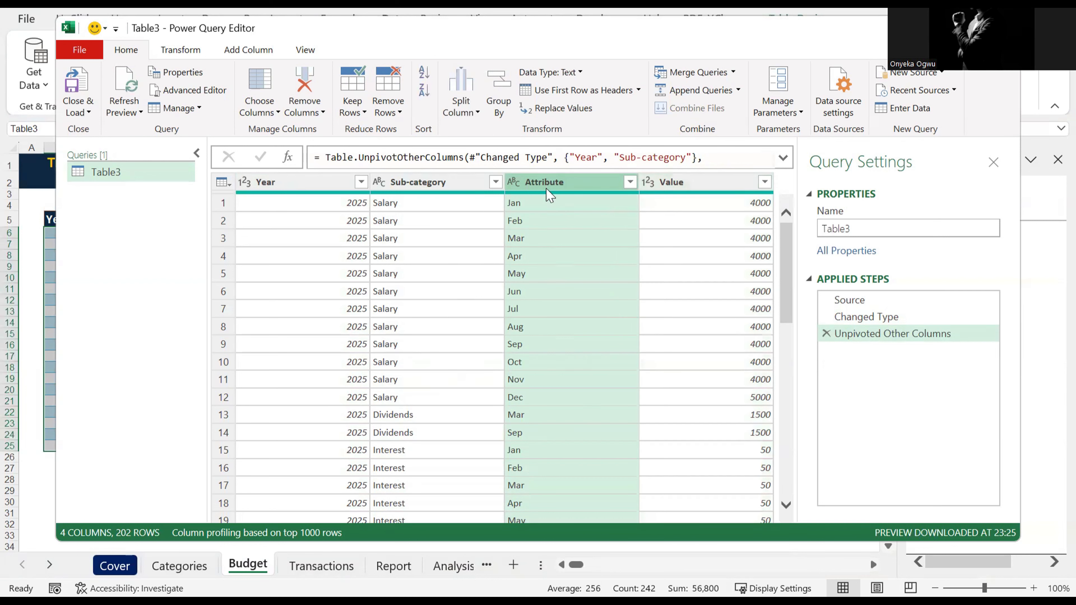
{"action": "double_click", "coordinate": [545, 184]}
{"action": "left_click", "coordinate": [543, 185]}
{"action": "double_click", "coordinate": [543, 185]}
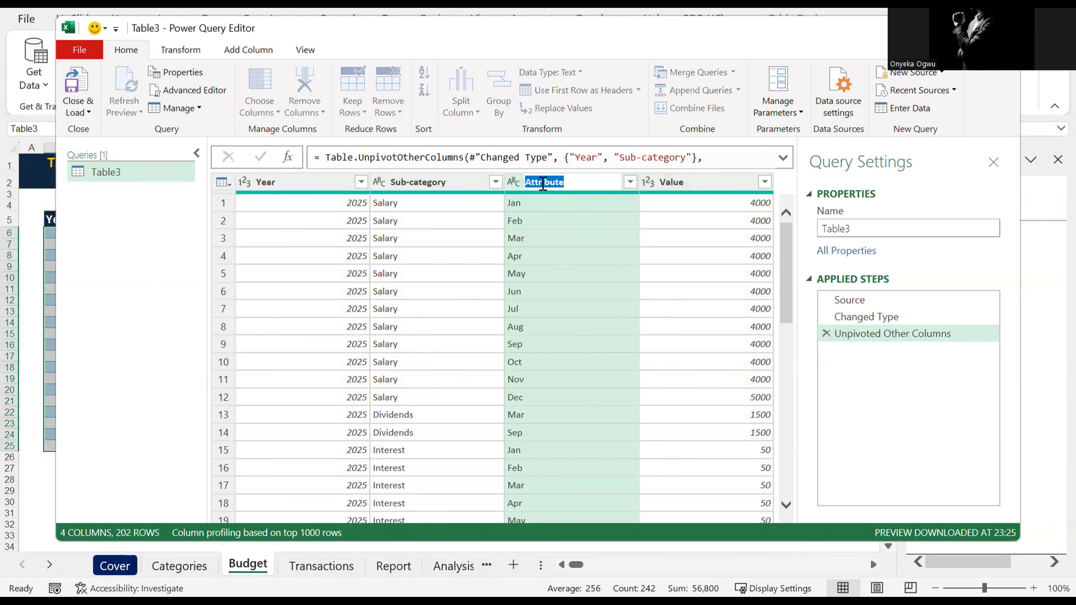
{"action": "type", "text": "Month"}
{"action": "key", "text": "Return"}
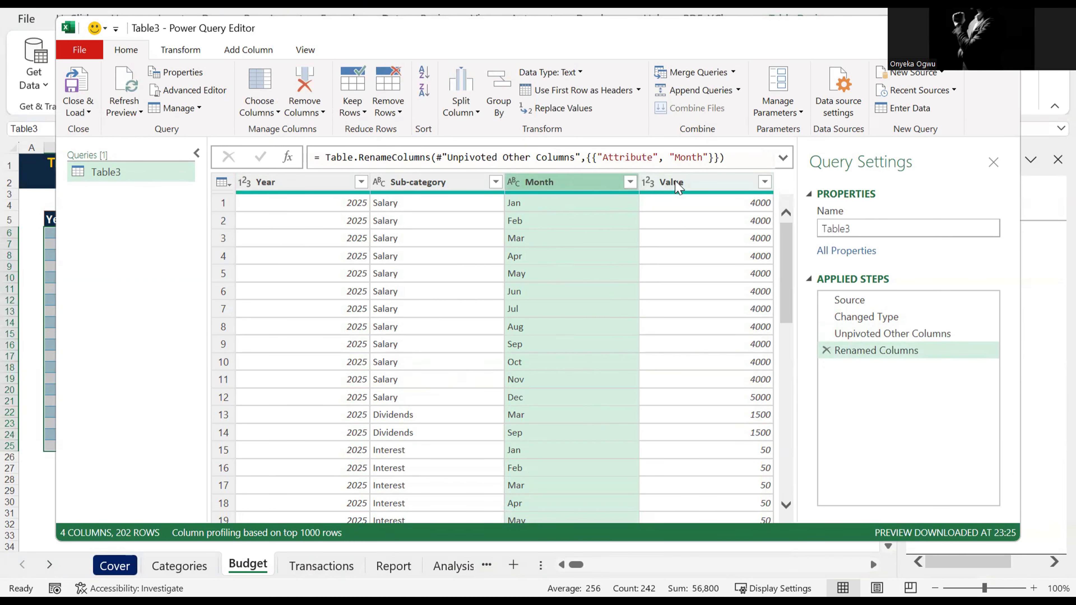
Step: Rename the Value column of the budget query to Budget
{"action": "double_click", "coordinate": [677, 183]}
{"action": "type", "text": "Bud"}
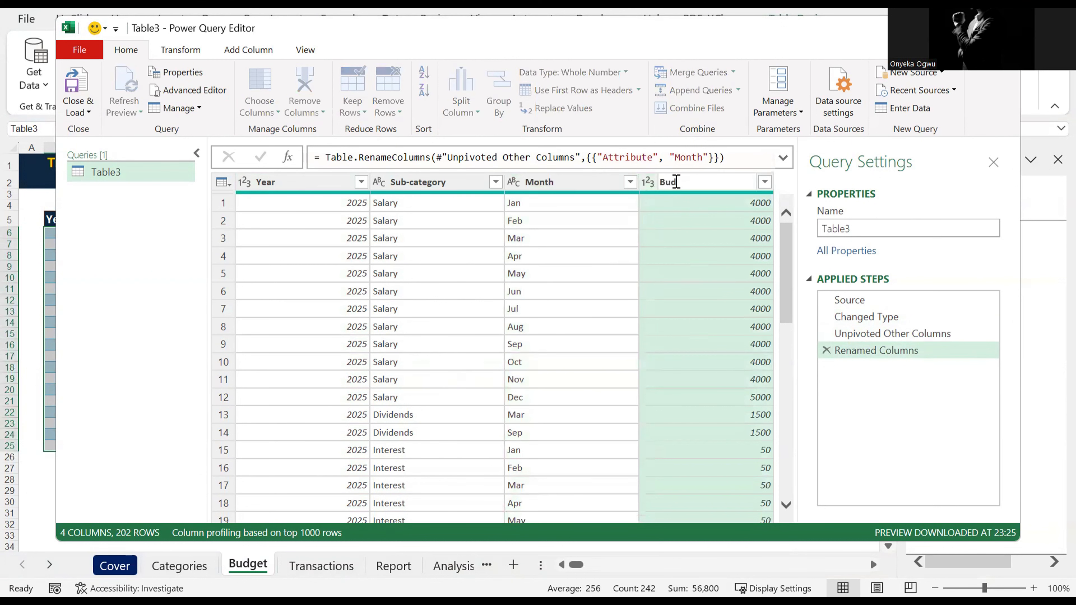
{"action": "type", "text": "get"}
{"action": "key", "text": "Return"}
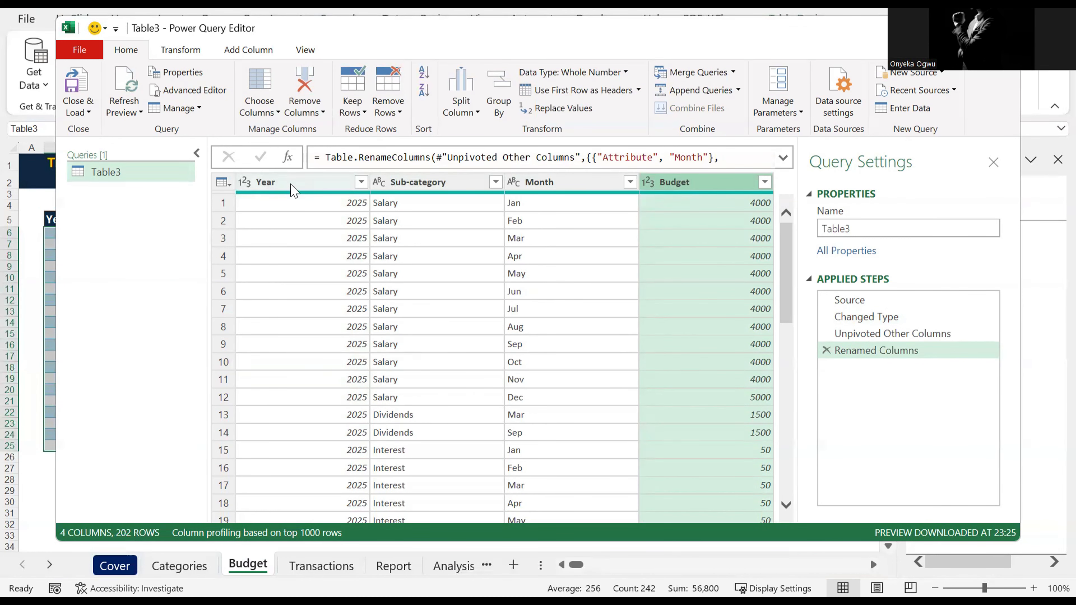
Step: Merge the Month and Year columns, month first, into one column named Date using a custom "-" separator
{"action": "left_click", "coordinate": [292, 186]}
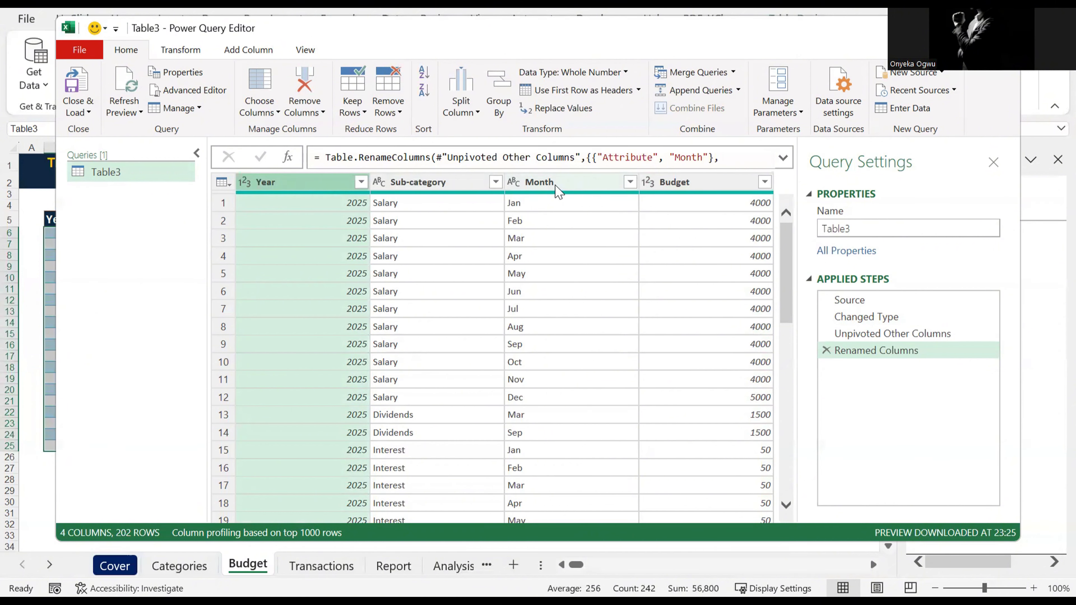
{"action": "left_click", "coordinate": [559, 191], "text": "ctrl"}
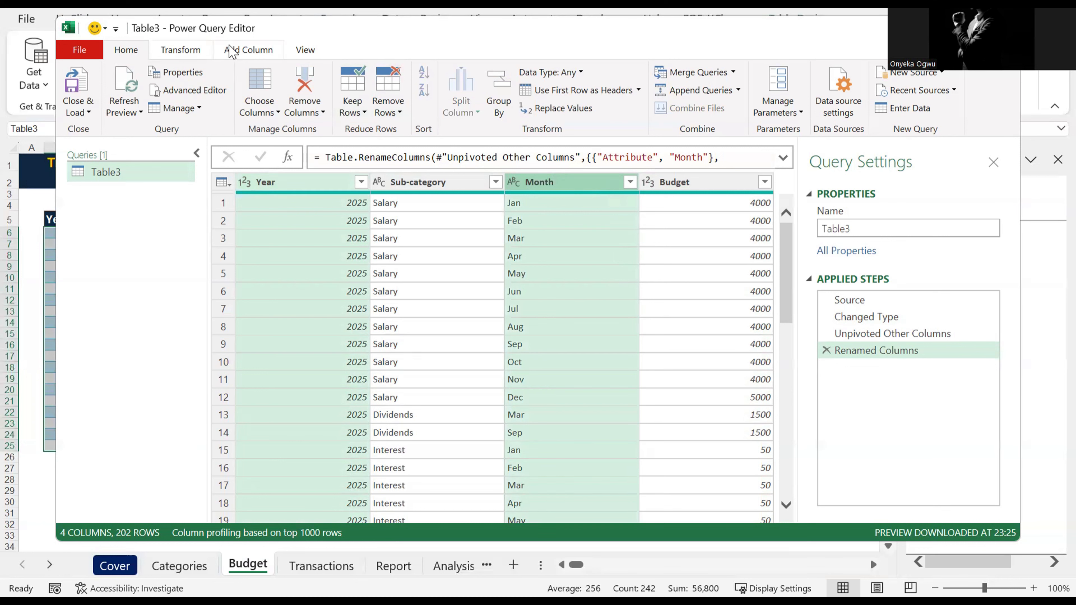
{"action": "left_click", "coordinate": [248, 50]}
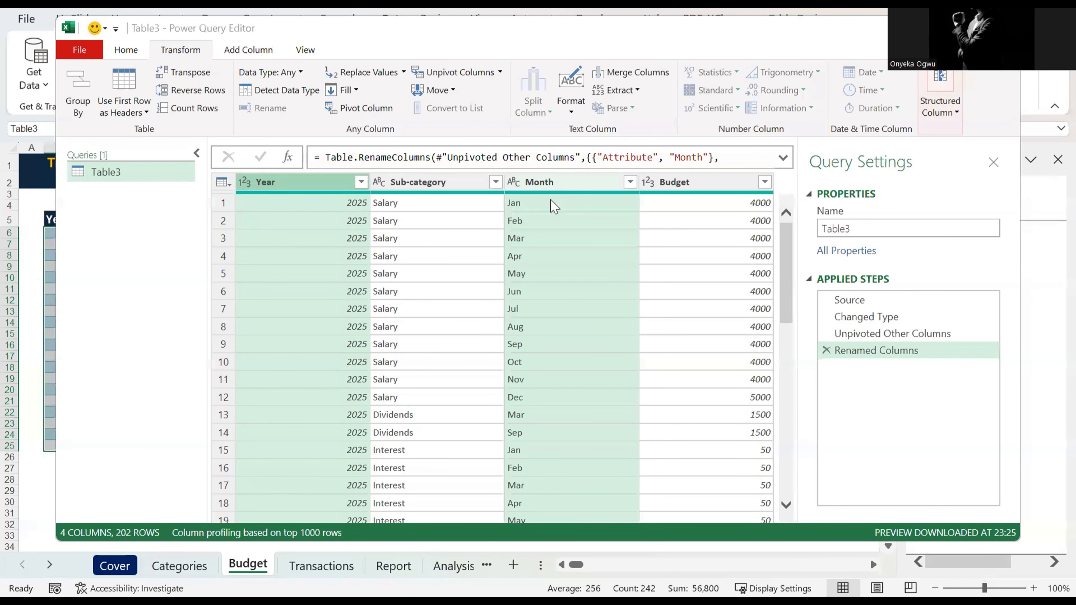
{"action": "right_click", "coordinate": [572, 185]}
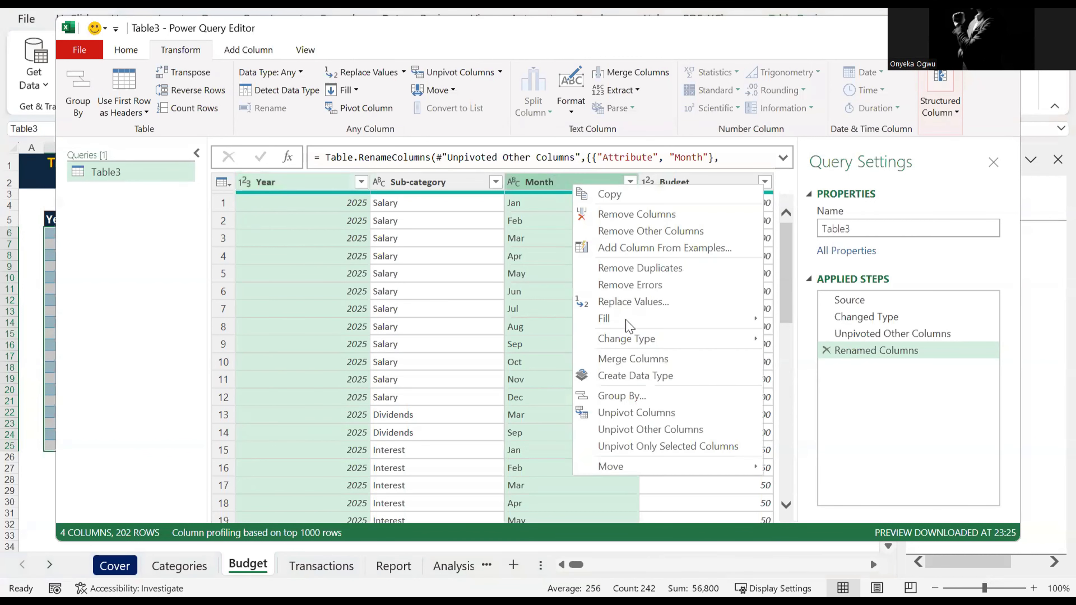
{"action": "left_click", "coordinate": [647, 361]}
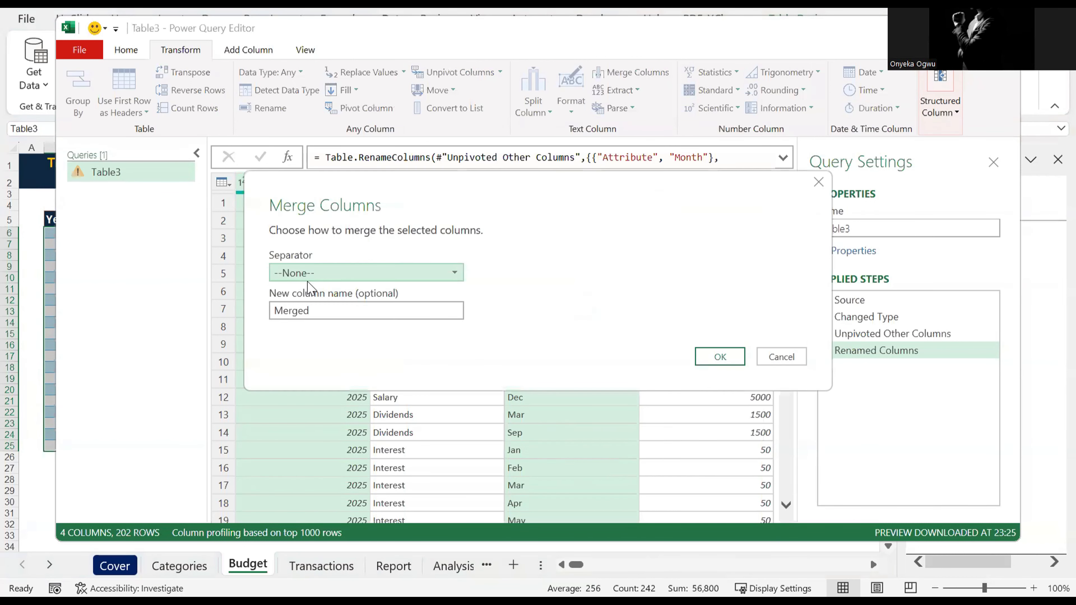
{"action": "left_click", "coordinate": [322, 275]}
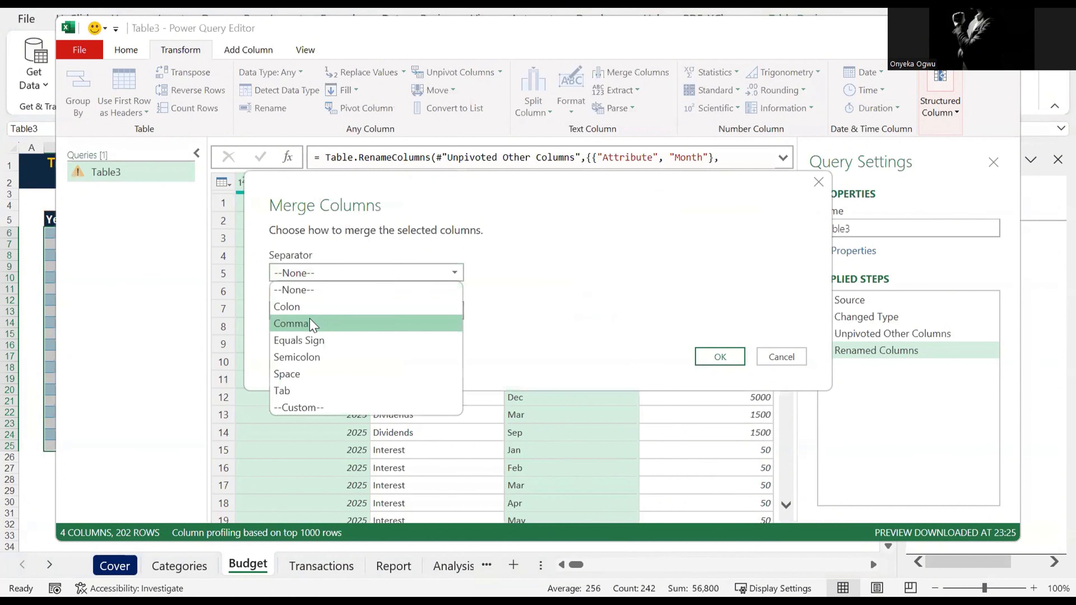
{"action": "left_click", "coordinate": [312, 408]}
{"action": "left_click", "coordinate": [309, 297]}
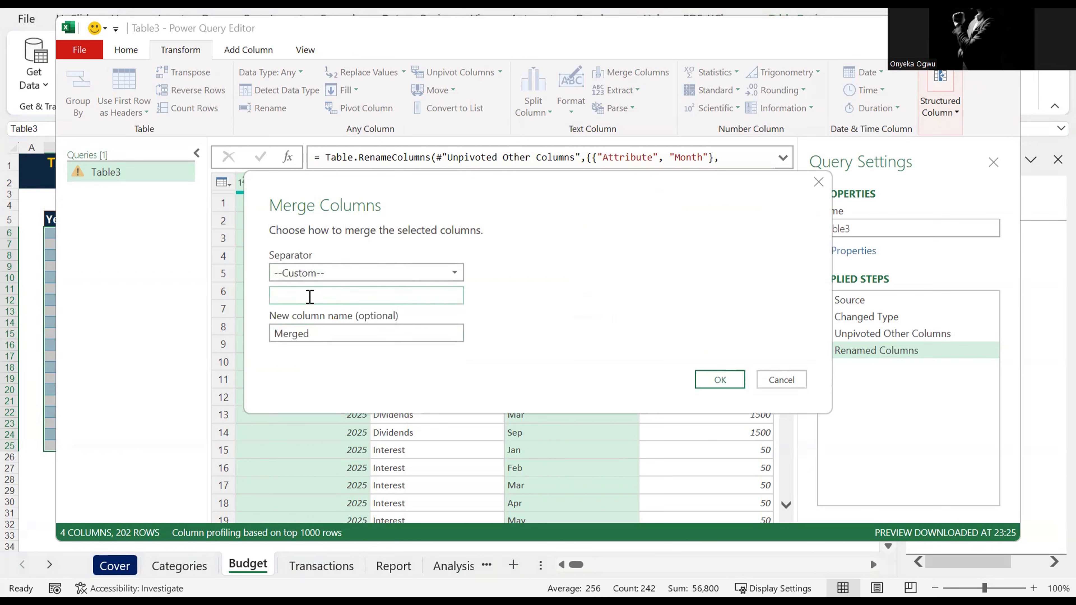
{"action": "type", "text": "-"}
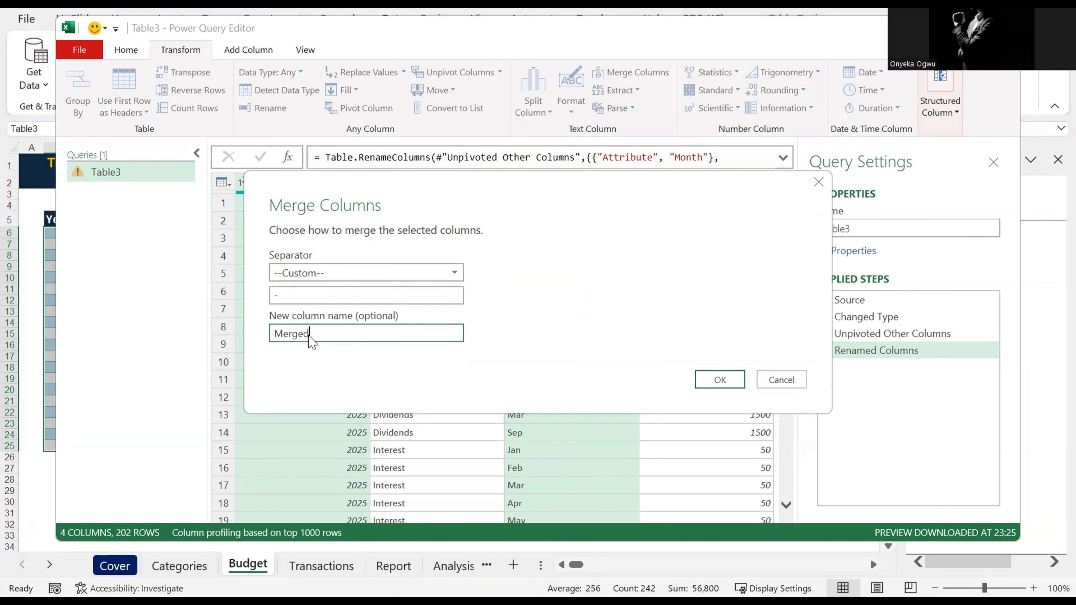
{"action": "double_click", "coordinate": [309, 336]}
{"action": "type", "text": "Date"}
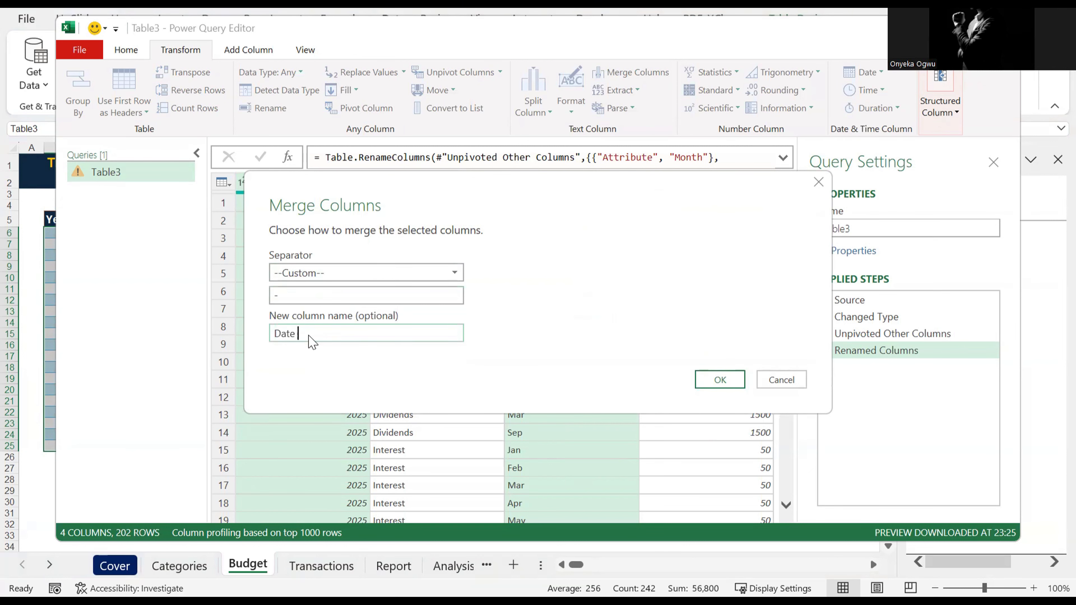
{"action": "left_click", "coordinate": [720, 380]}
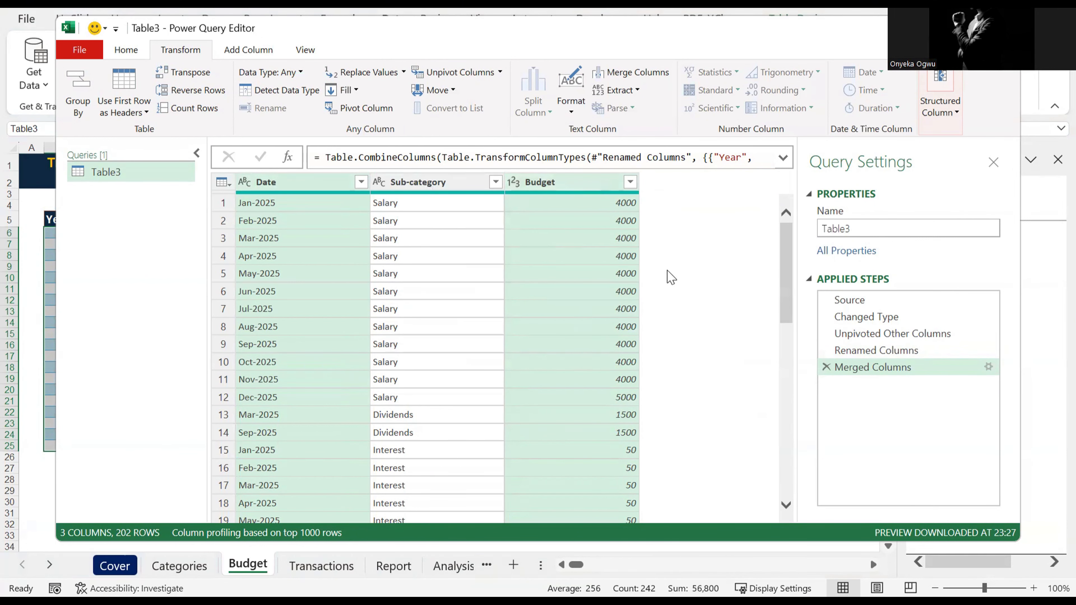
Step: Close the query editor and load the budget query as Only Create Connection
{"action": "left_click", "coordinate": [126, 49]}
{"action": "left_click", "coordinate": [88, 112]}
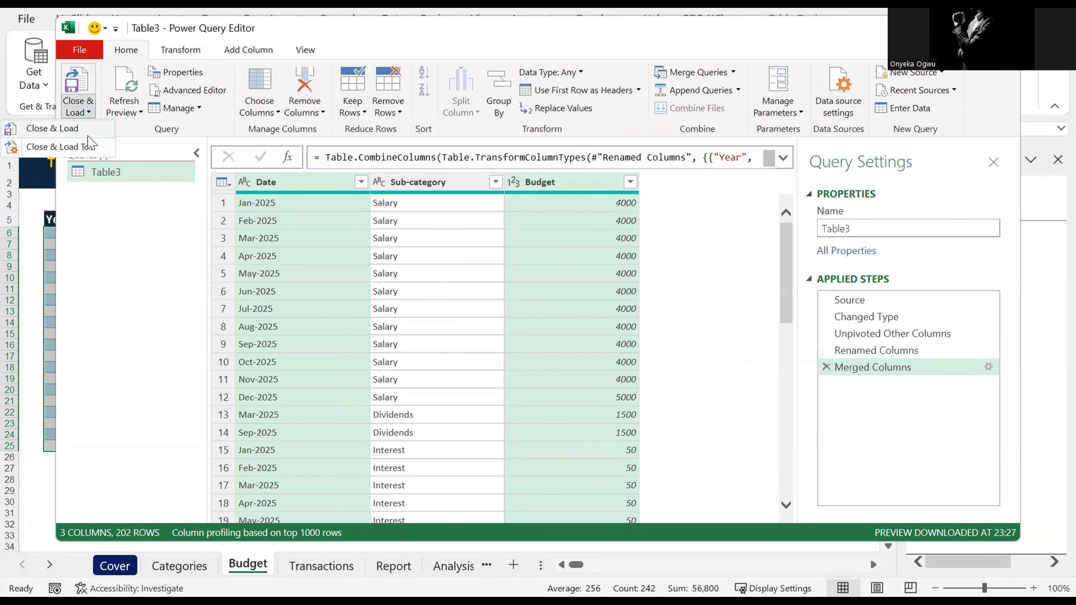
{"action": "left_click", "coordinate": [73, 147]}
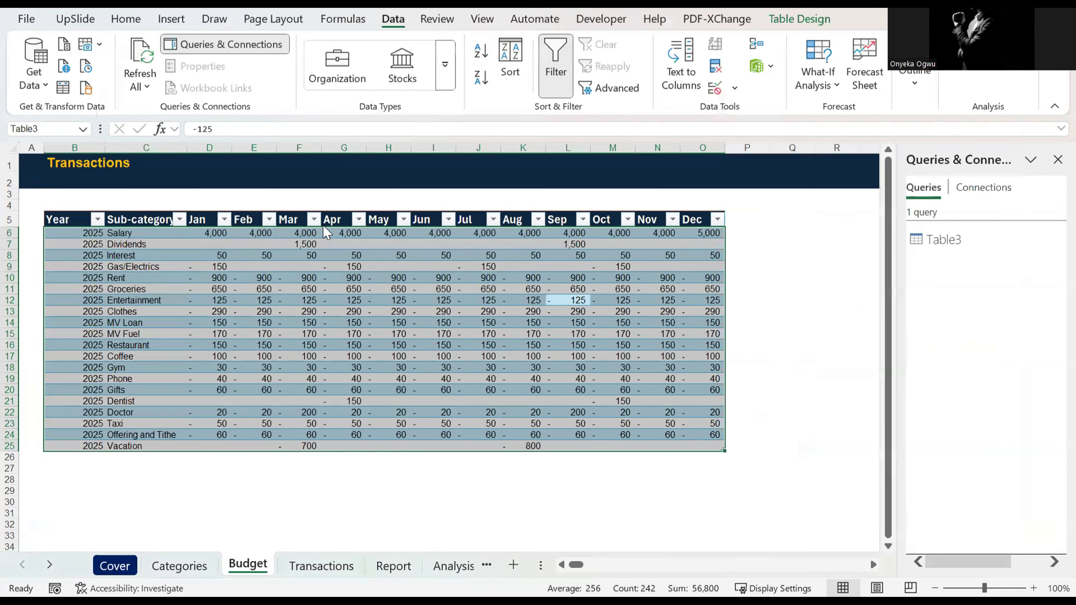
{"action": "left_click", "coordinate": [319, 349]}
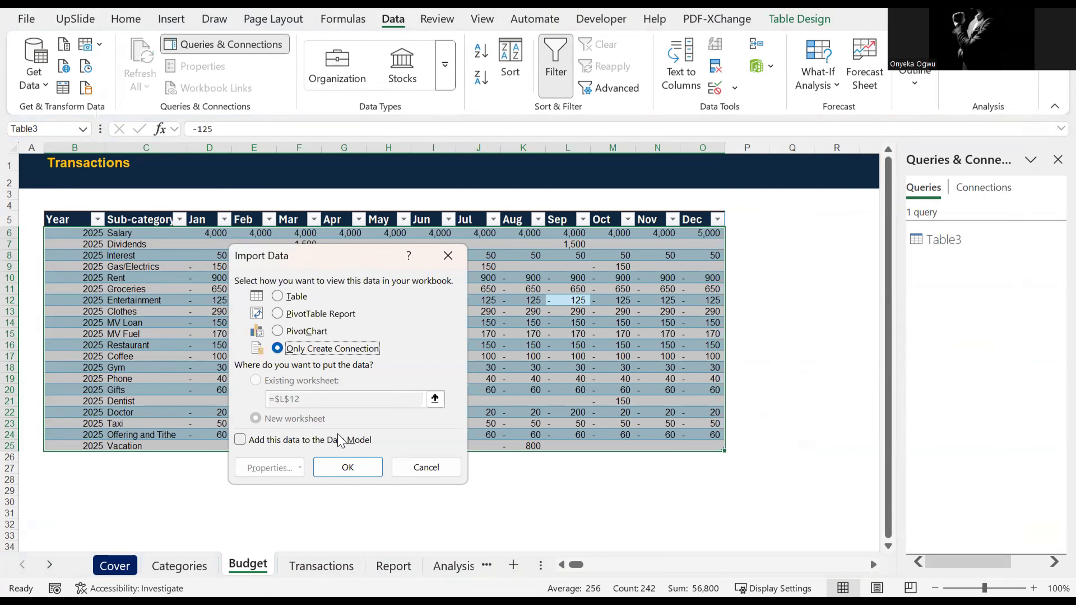
{"action": "left_click", "coordinate": [343, 467]}
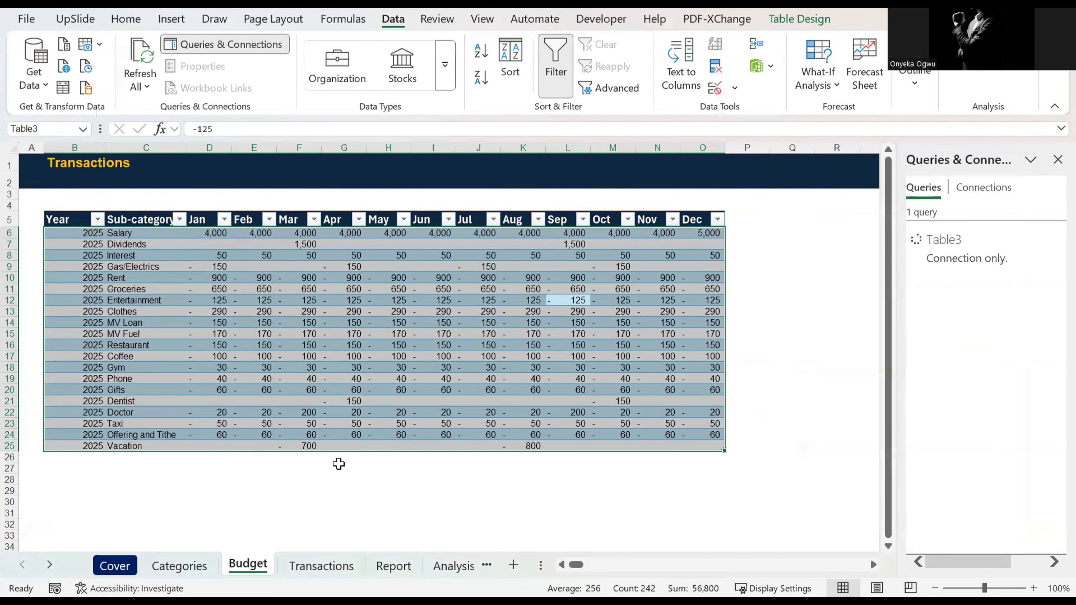
Step: Open the table on the Transactions sheet in the Power Query Editor as a new query
{"action": "left_click", "coordinate": [301, 504]}
{"action": "left_click", "coordinate": [322, 567]}
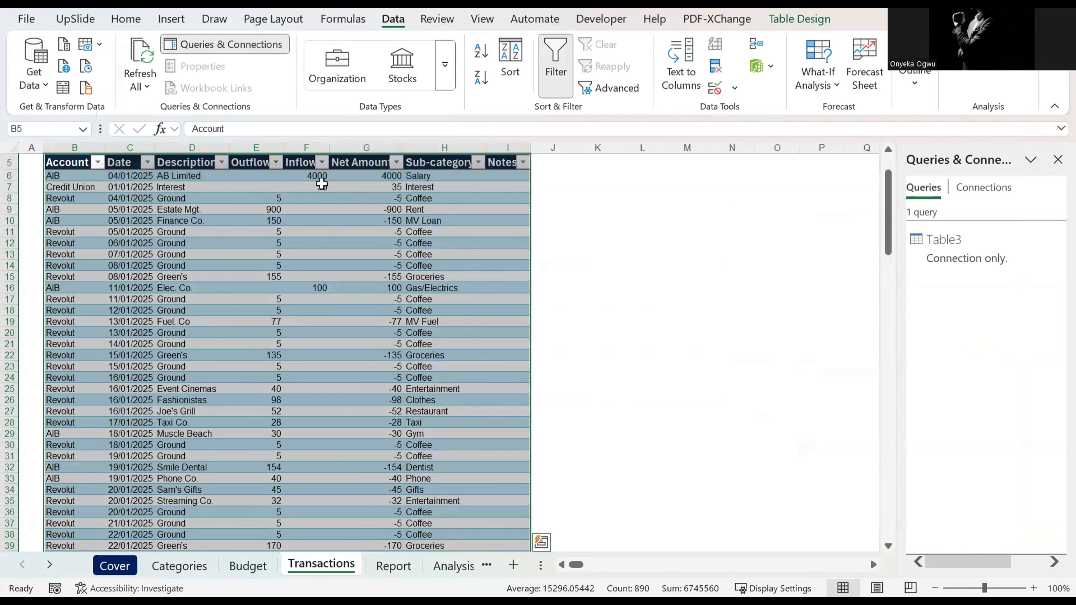
{"action": "scroll", "coordinate": [271, 259], "scroll_direction": "up", "scroll_amount": 2}
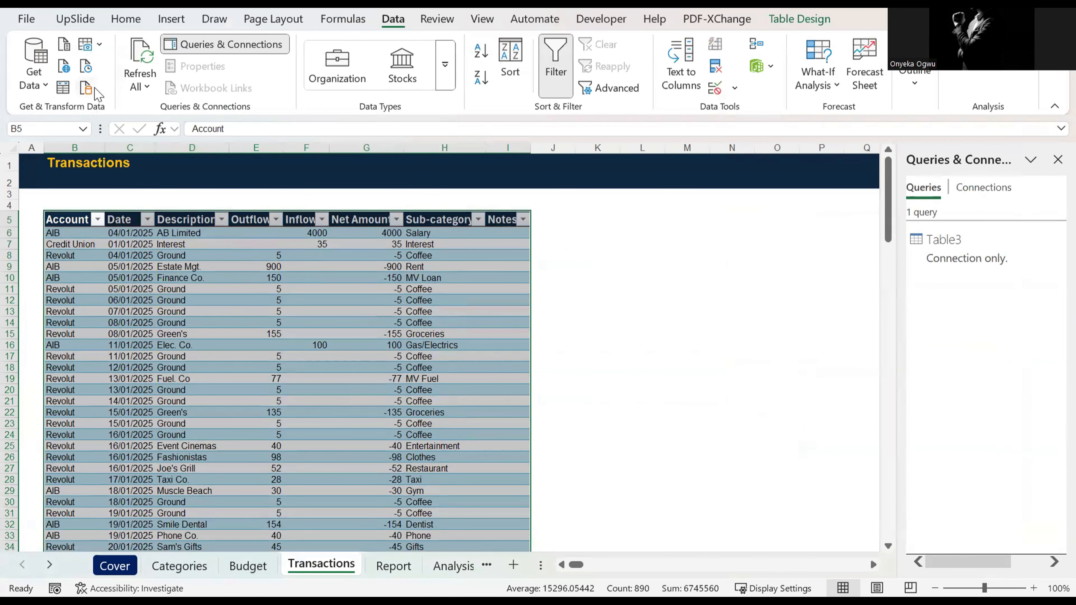
{"action": "left_click", "coordinate": [63, 88]}
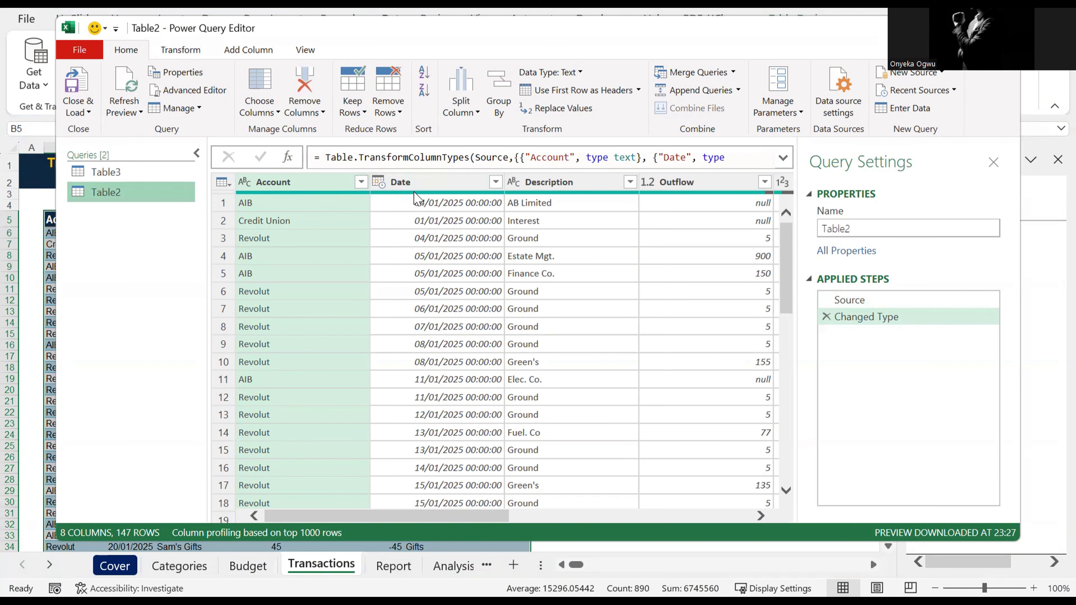
Step: Change the Date column of the transactions query to the Date type, replacing the current type conversion
{"action": "left_click", "coordinate": [379, 182]}
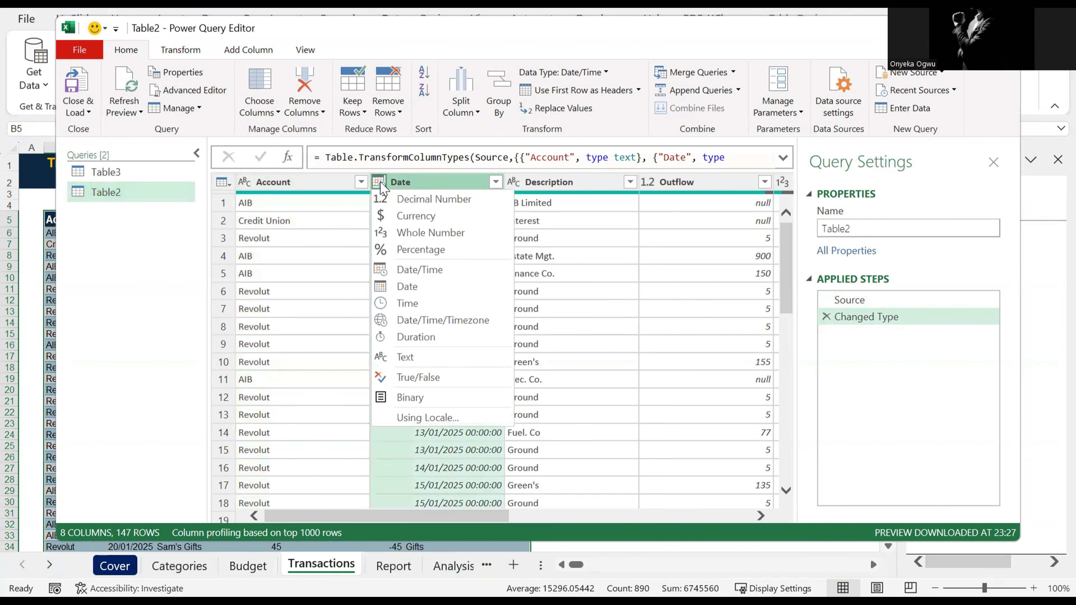
{"action": "left_click", "coordinate": [425, 292]}
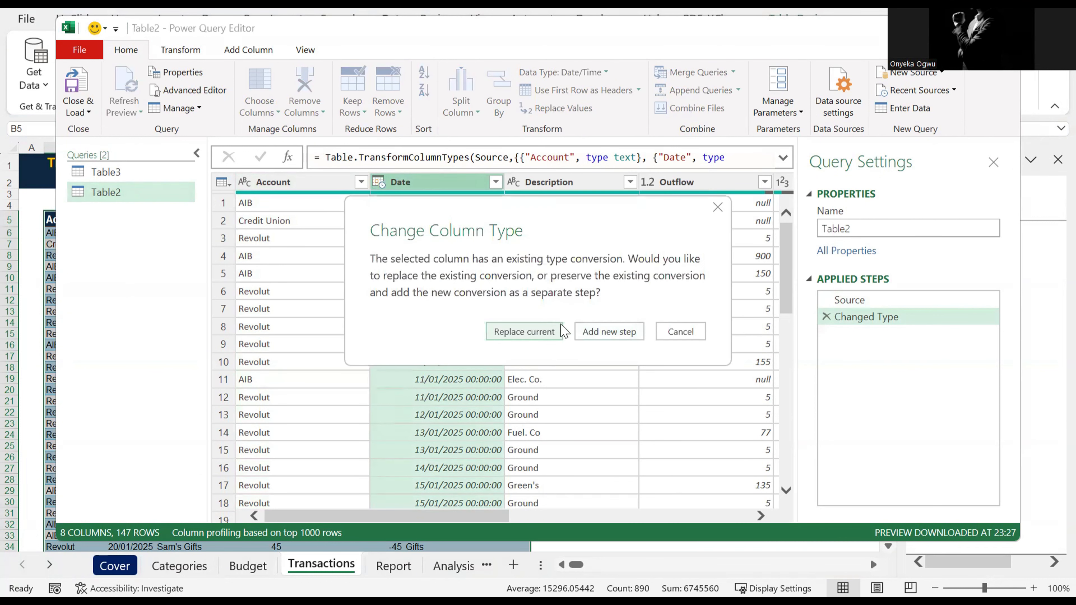
{"action": "left_click", "coordinate": [534, 334]}
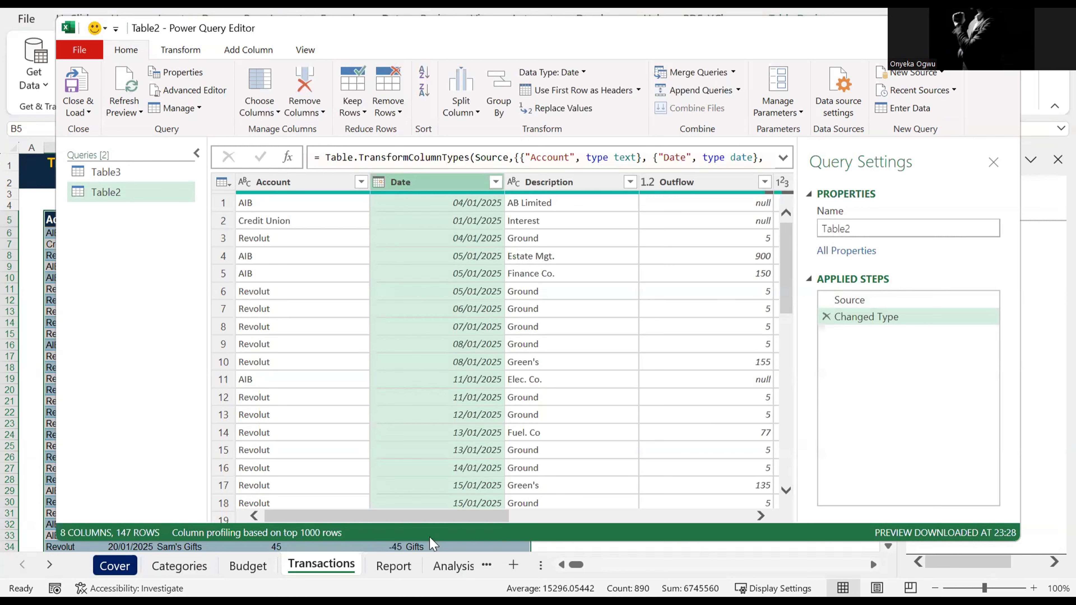
Step: Remove the Outflow, Inflow and Notes columns from the transactions query
{"action": "left_click_drag", "start_coordinate": [487, 516], "coordinate": [637, 525]}
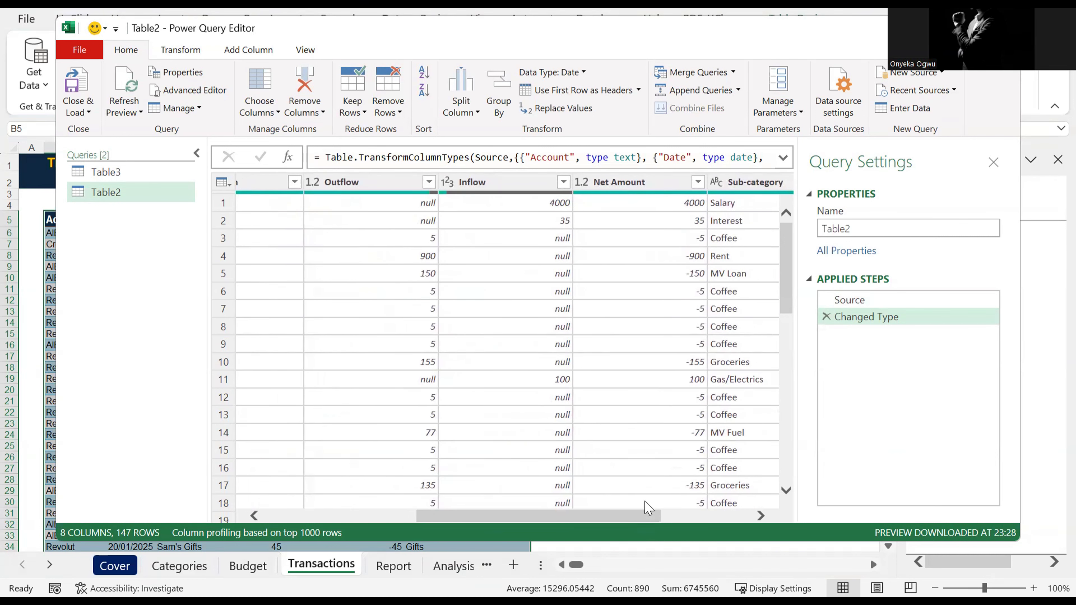
{"action": "left_click", "coordinate": [369, 184]}
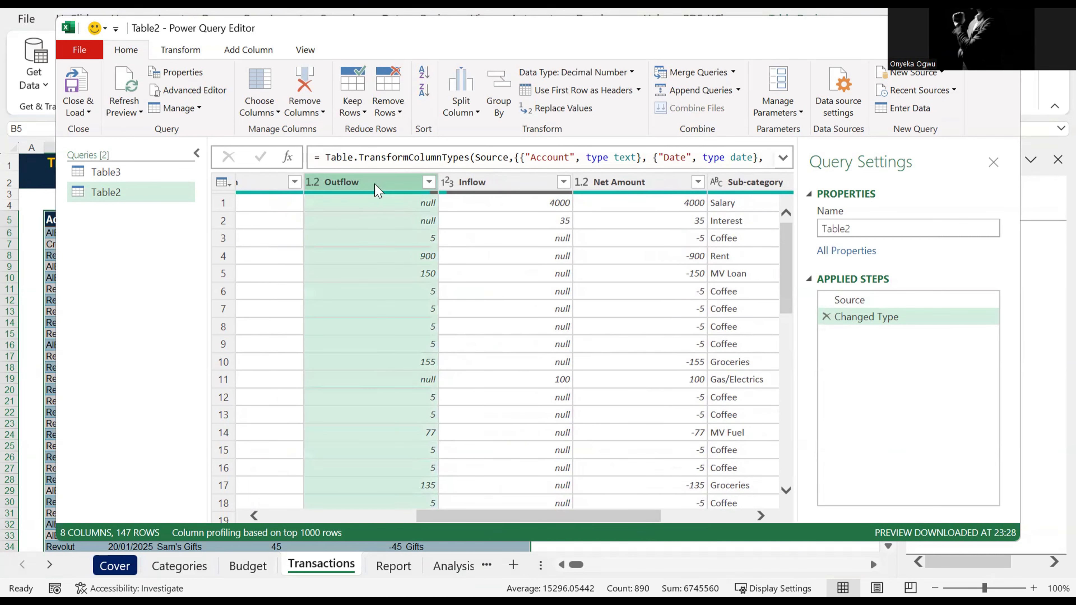
{"action": "left_click", "coordinate": [470, 183], "text": "ctrl"}
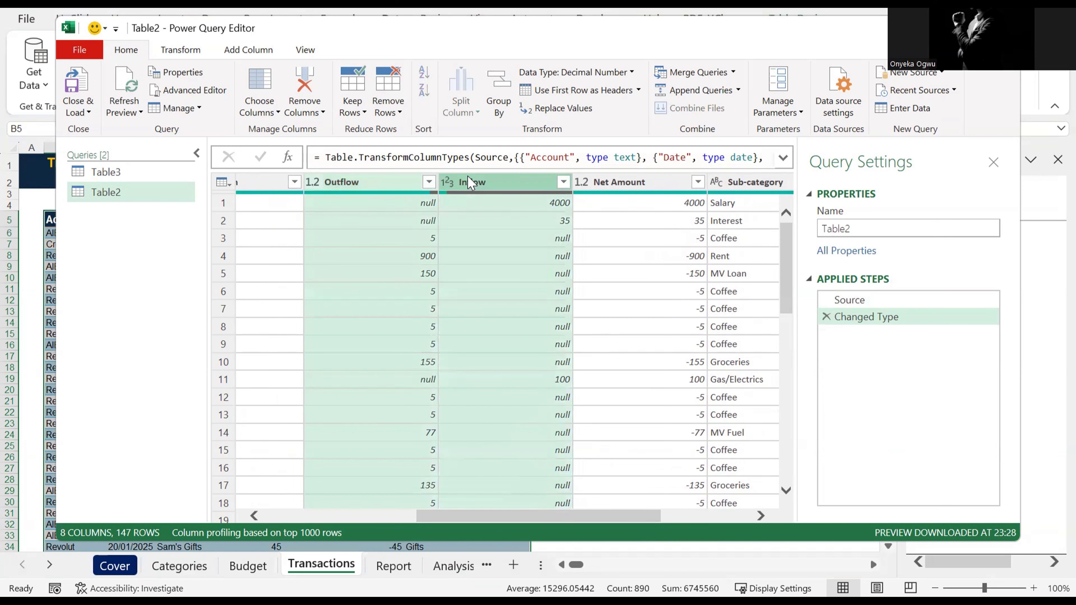
{"action": "key", "text": "Delete"}
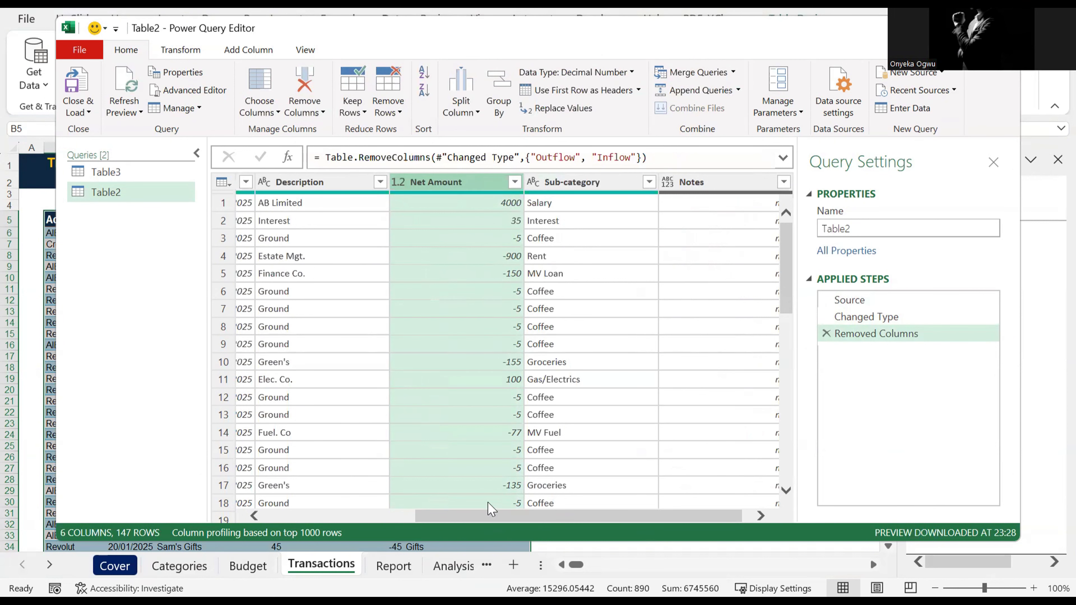
{"action": "left_click_drag", "start_coordinate": [509, 518], "coordinate": [704, 508]}
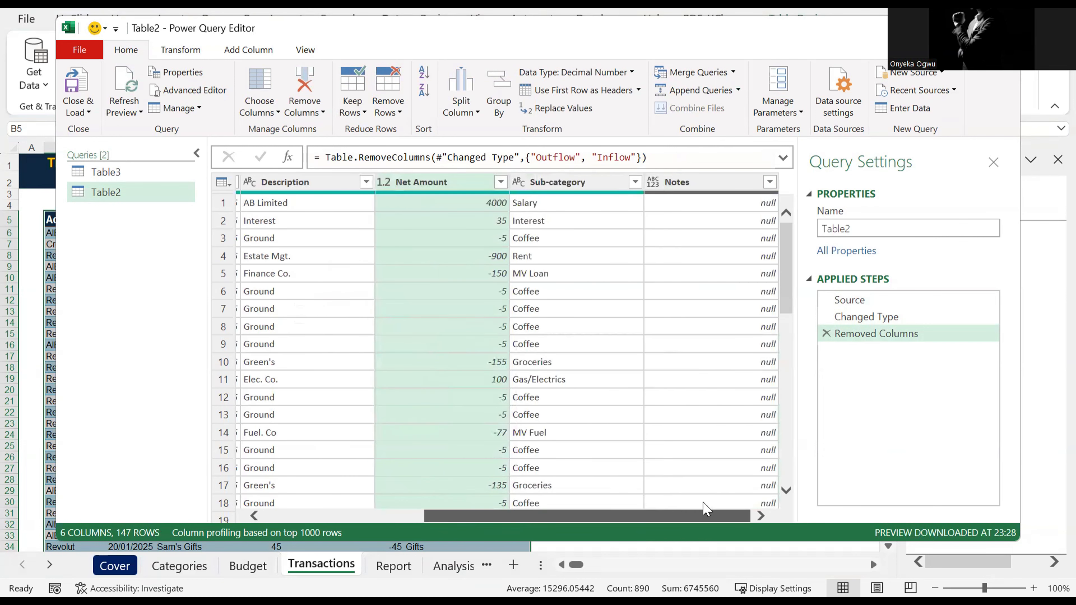
{"action": "left_click", "coordinate": [694, 189]}
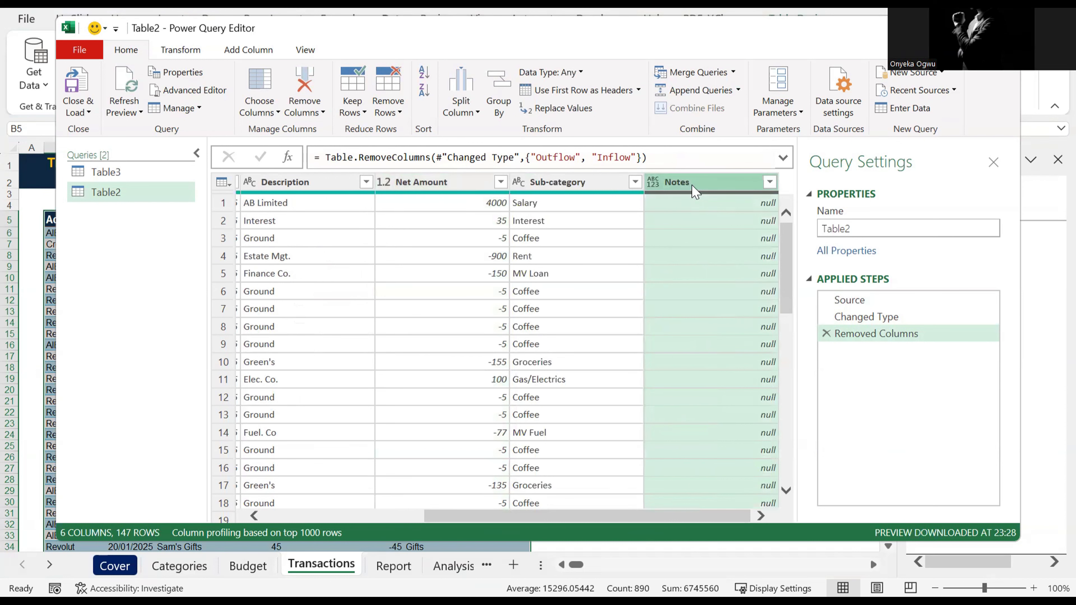
{"action": "key", "text": "Delete"}
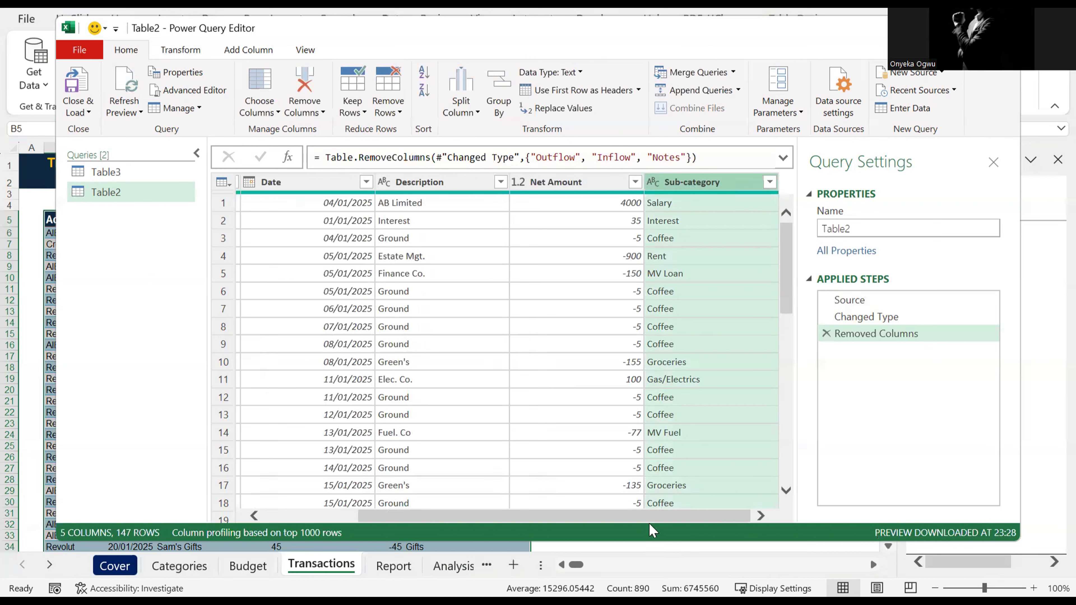
Step: Rename the Net Amount column of the transactions query to Actuals
{"action": "double_click", "coordinate": [533, 182]}
{"action": "type", "text": "Actu"}
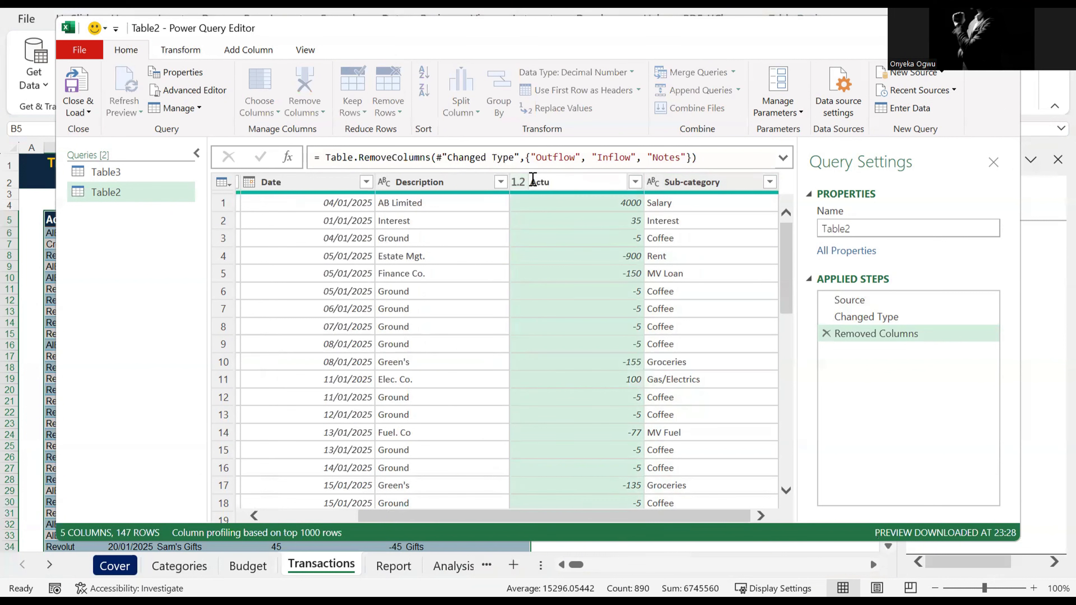
{"action": "type", "text": "als"}
{"action": "key", "text": "Return"}
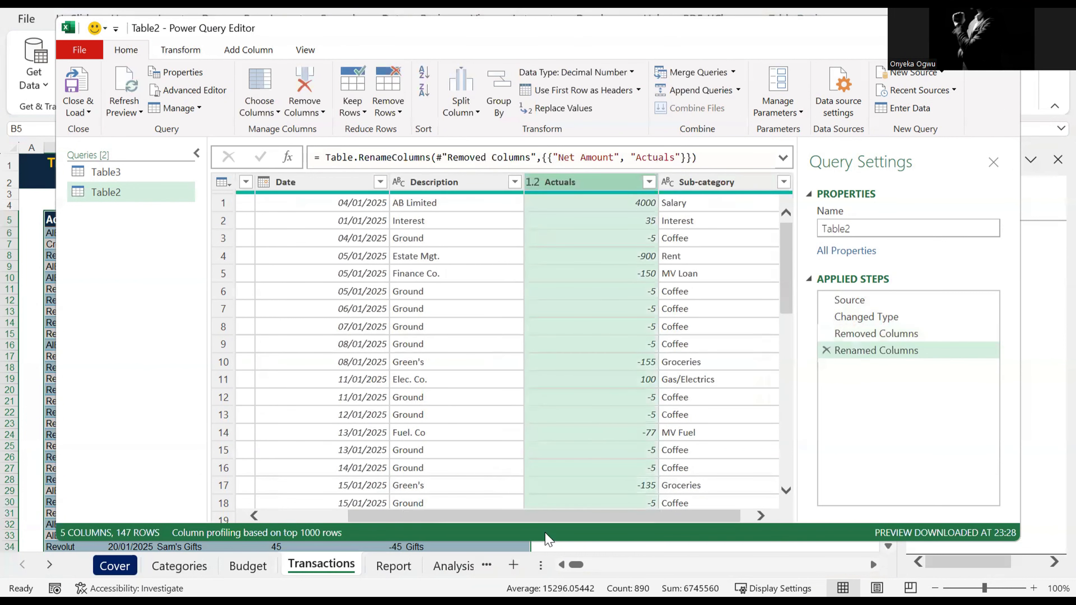
{"action": "left_click_drag", "start_coordinate": [543, 517], "coordinate": [497, 501]}
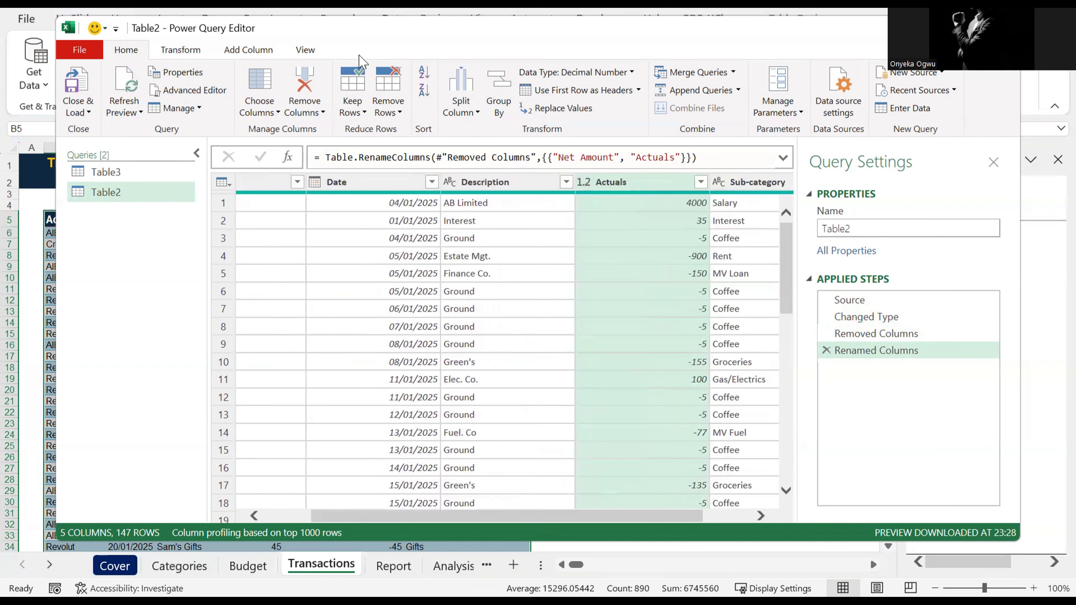
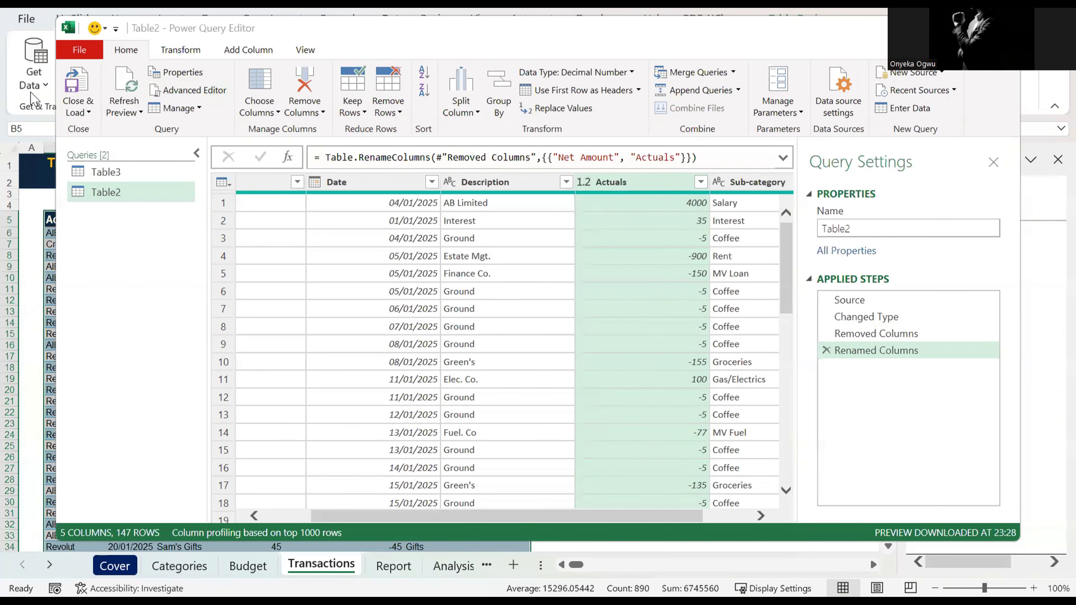
Step: Rename the transactions query to Trans in its query settings
{"action": "left_click", "coordinate": [76, 112]}
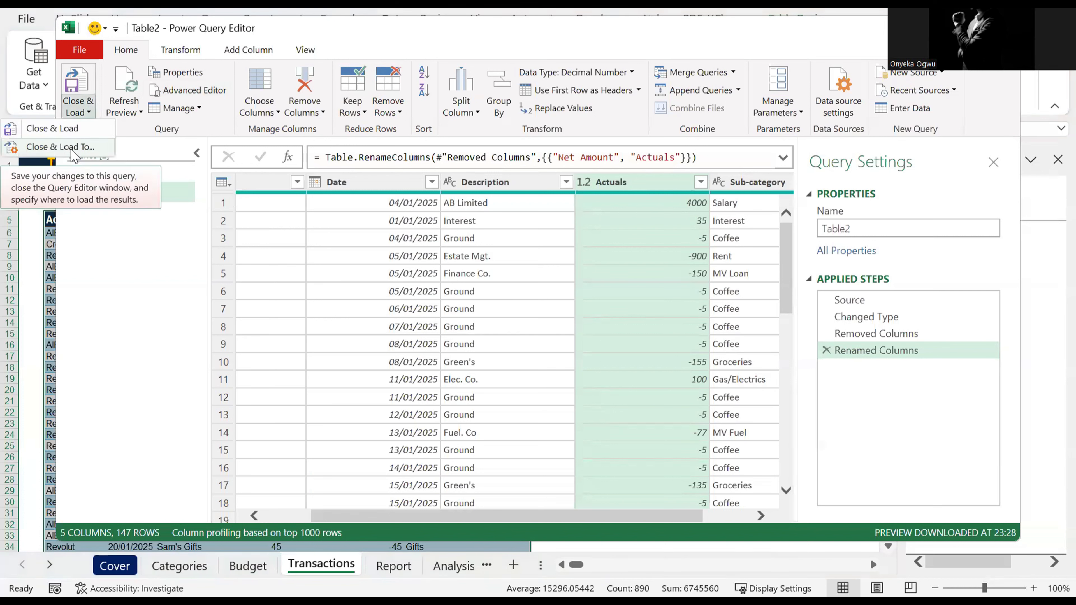
{"action": "left_click", "coordinate": [861, 226]}
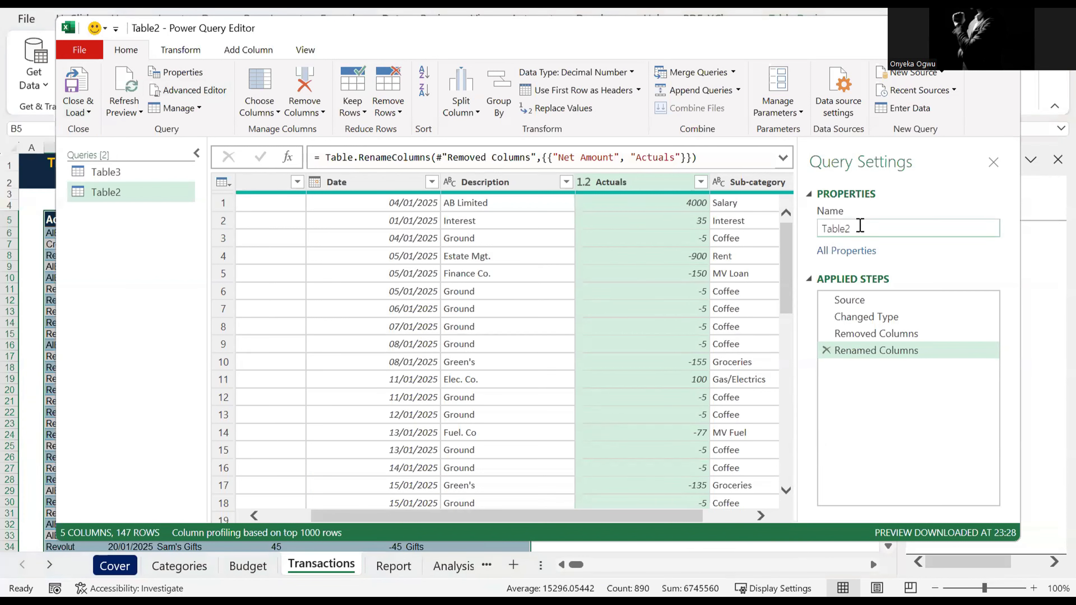
{"action": "left_click_drag", "start_coordinate": [860, 226], "coordinate": [806, 242]}
{"action": "type", "text": "T"}
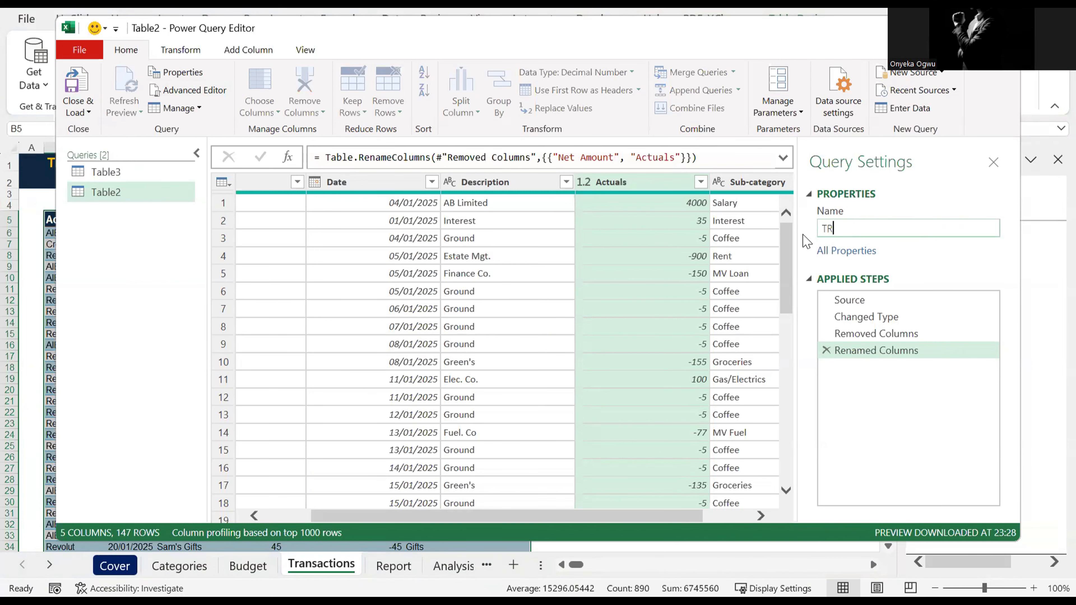
{"action": "type", "text": "rans"}
{"action": "key", "text": "BackSpace"}
{"action": "key", "text": "BackSpace"}
{"action": "key", "text": "BackSpace"}
{"action": "key", "text": "BackSpace"}
{"action": "type", "text": "rans"}
Step: Close the Power Query Editor and load the Trans query as a connection only
{"action": "left_click", "coordinate": [77, 113]}
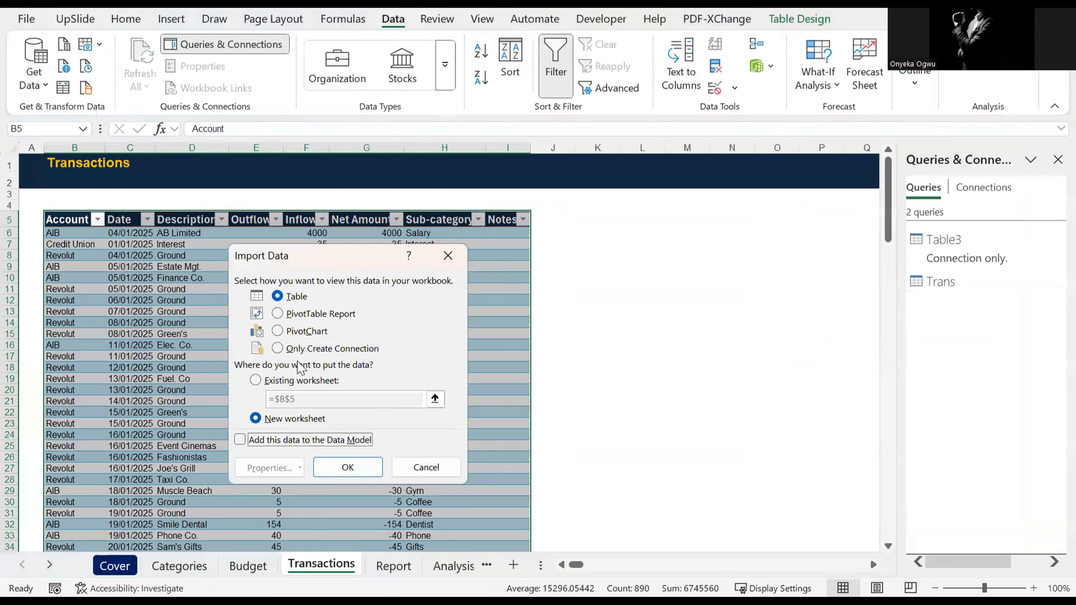
{"action": "left_click", "coordinate": [297, 349]}
{"action": "left_click", "coordinate": [367, 468]}
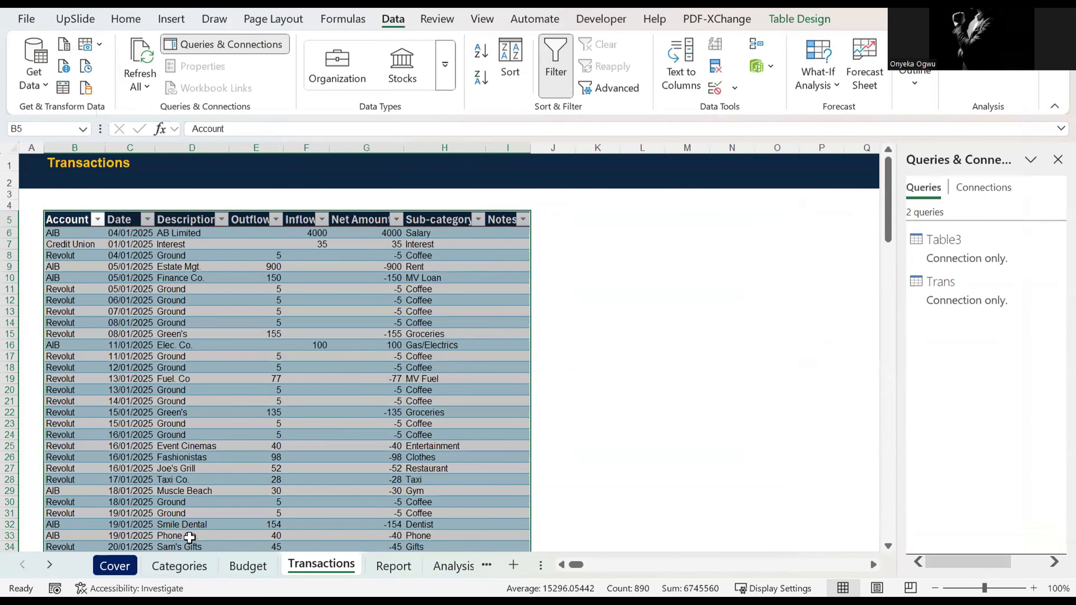
Step: Open the table on the Categories sheet in the Power Query Editor as a new query
{"action": "left_click", "coordinate": [179, 566]}
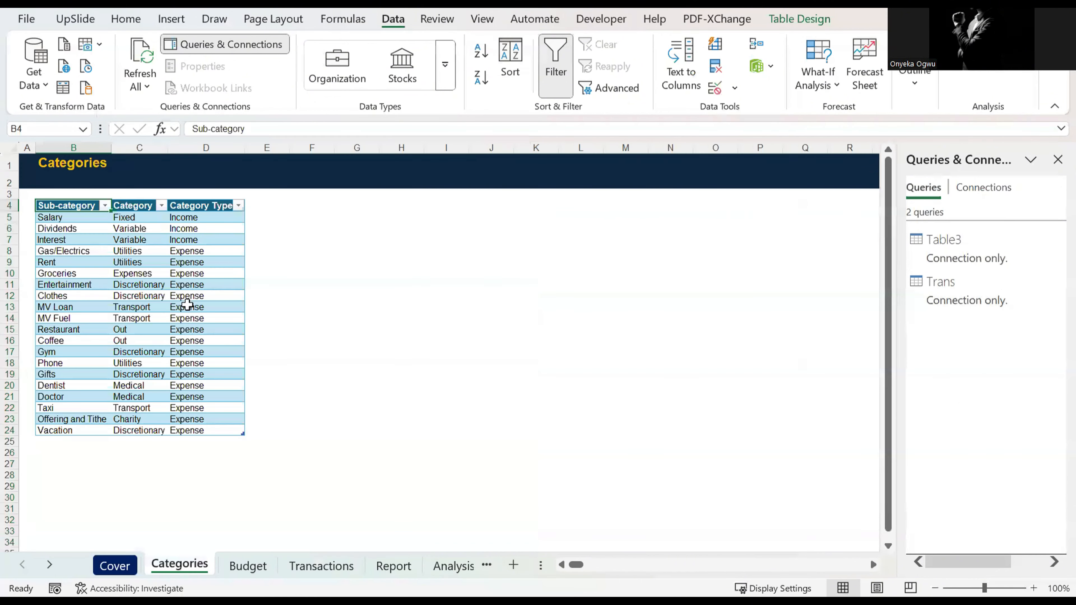
{"action": "left_click", "coordinate": [164, 239]}
{"action": "key", "text": "ctrl+a"}
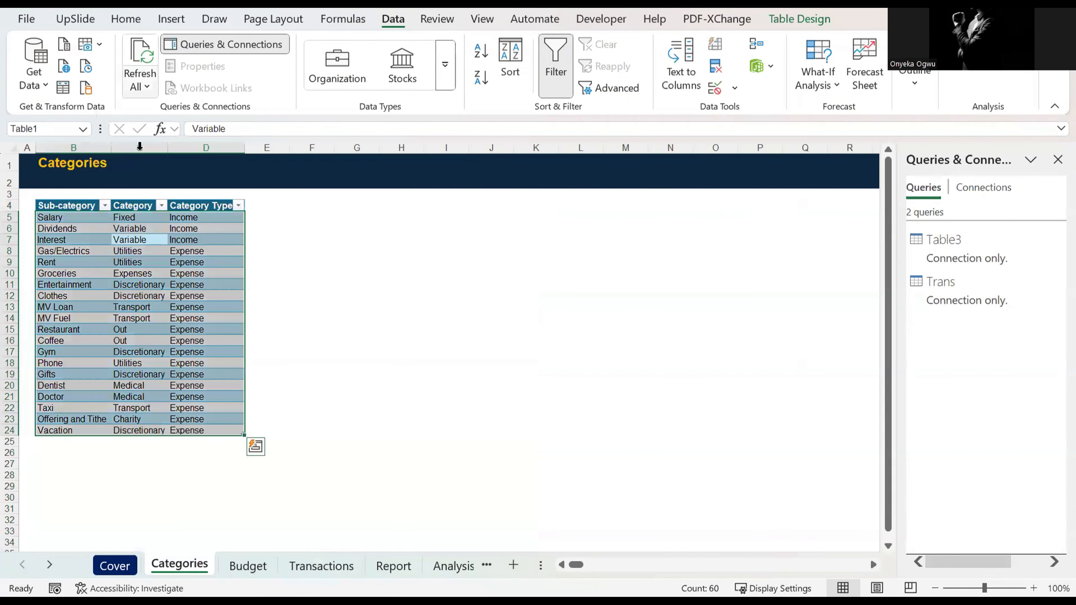
{"action": "left_click", "coordinate": [64, 88]}
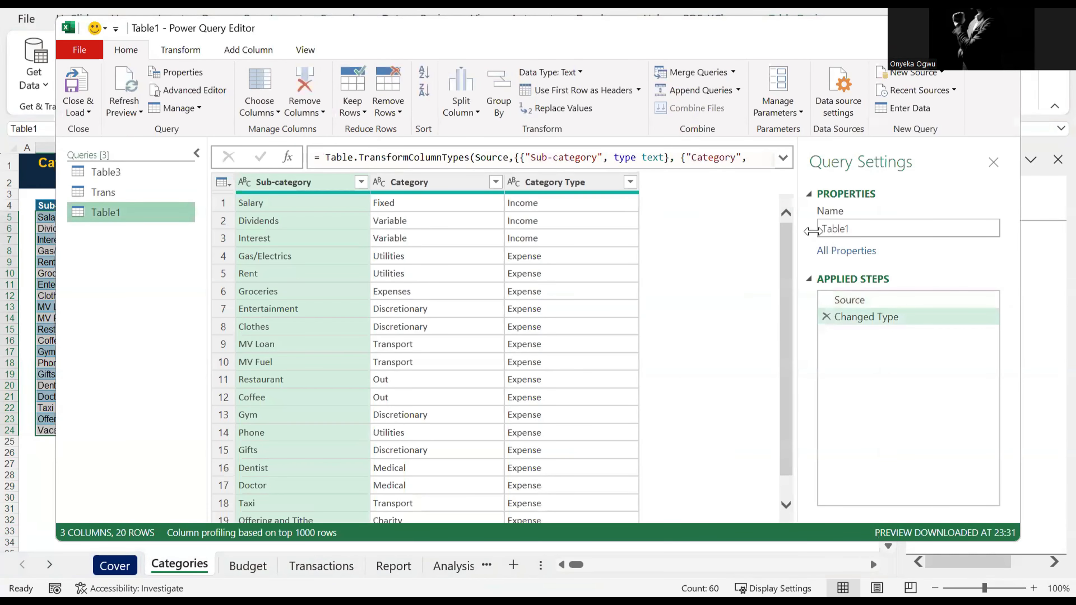
Step: Rename the categories query to Catg in its query settings
{"action": "double_click", "coordinate": [837, 229]}
{"action": "type", "text": "C"}
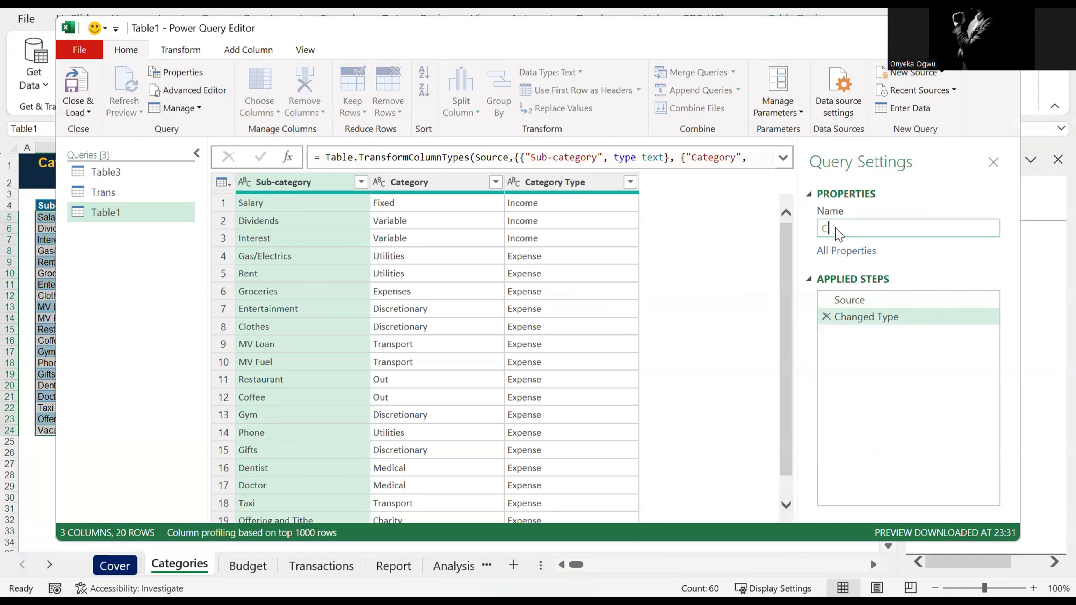
{"action": "type", "text": "ateg"}
{"action": "key", "text": "BackSpace"}
{"action": "key", "text": "BackSpace"}
{"action": "type", "text": "g"}
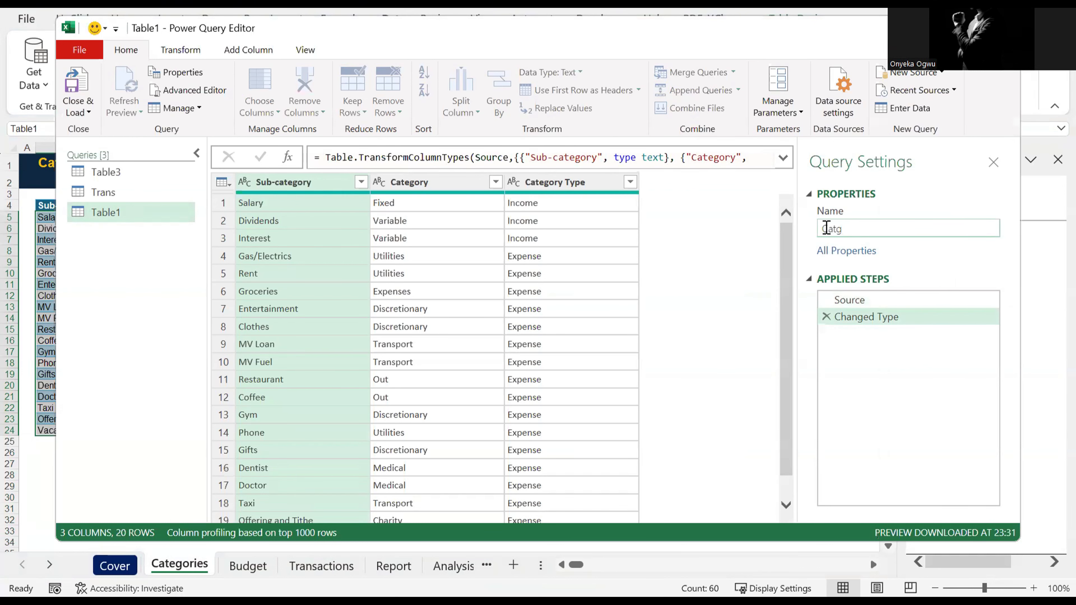
Step: Close the Power Query Editor and load the Catg query as a connection only
{"action": "left_click", "coordinate": [81, 110]}
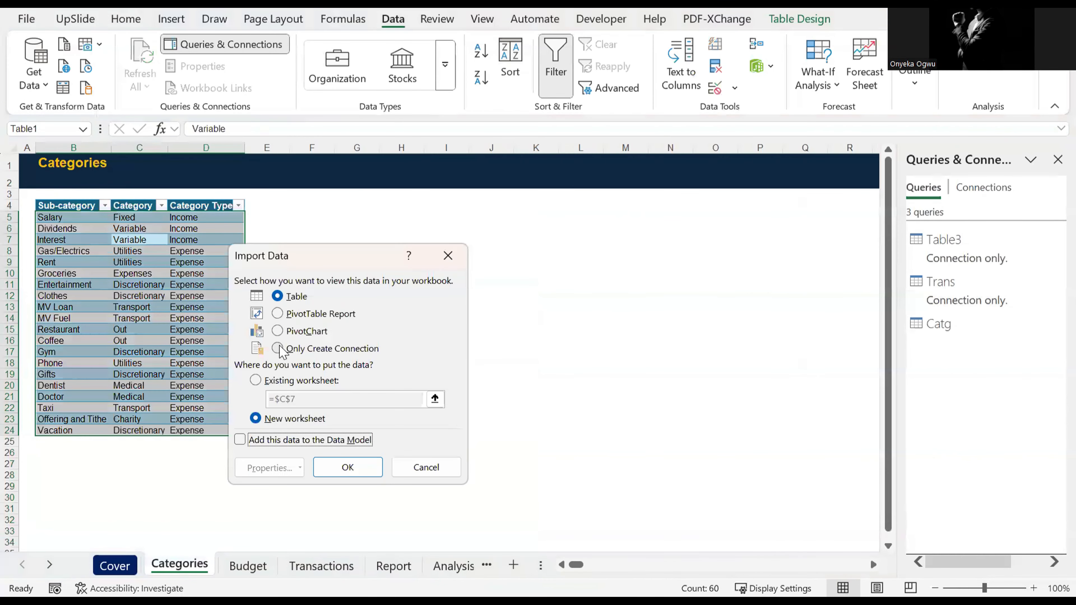
{"action": "left_click", "coordinate": [280, 348]}
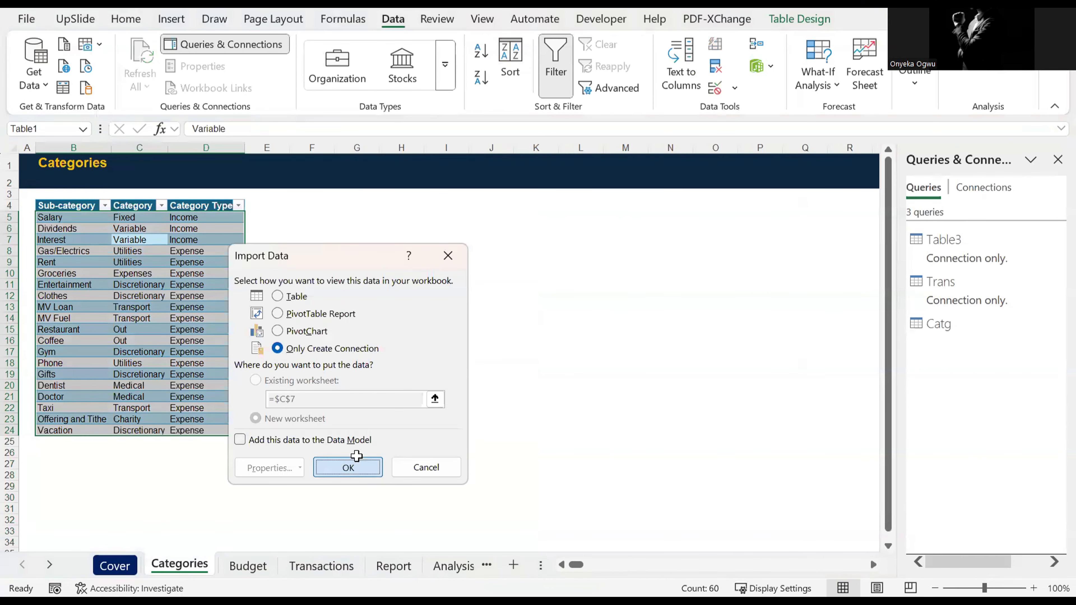
{"action": "left_click", "coordinate": [348, 466]}
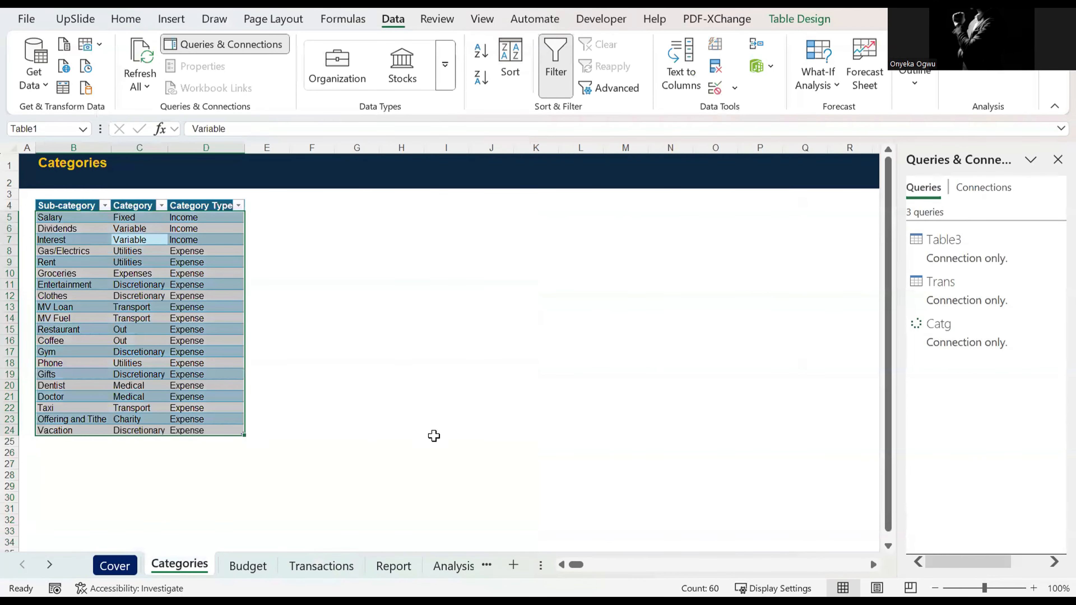
{"action": "left_click", "coordinate": [355, 317]}
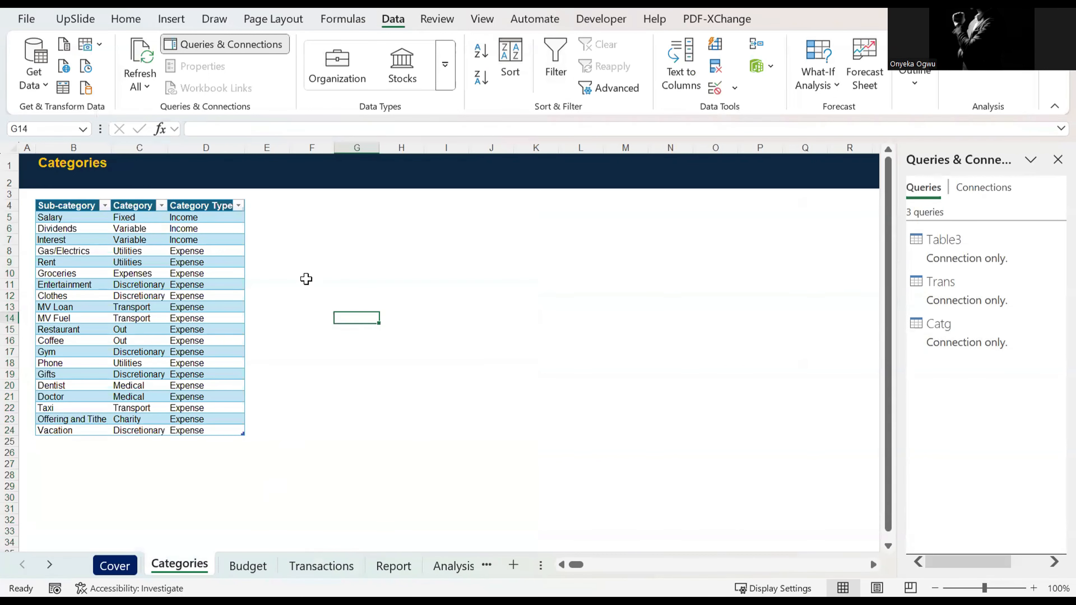
Step: Insert eight blank rows above the budget table on the Budget sheet, starting at row 5
{"action": "left_click", "coordinate": [251, 567]}
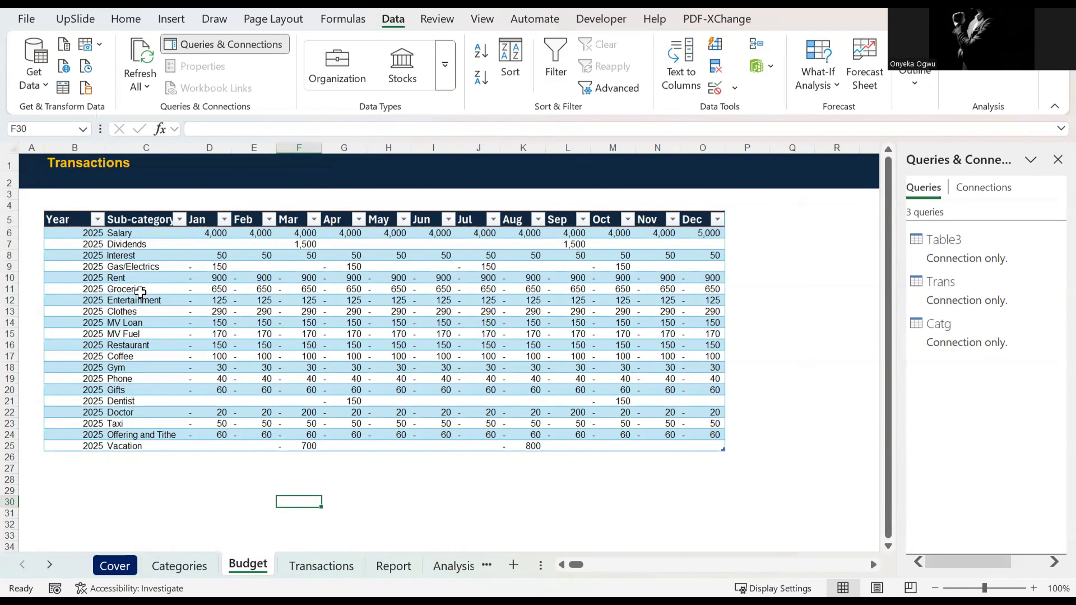
{"action": "left_click", "coordinate": [12, 217]}
{"action": "key", "text": "ctrl+plus"}
{"action": "key", "text": "ctrl+plus"}
{"action": "key", "text": "ctrl+plus"}
{"action": "key", "text": "ctrl+plus"}
{"action": "key", "text": "ctrl+plus"}
{"action": "key", "text": "ctrl+plus"}
{"action": "key", "text": "ctrl+plus"}
{"action": "key", "text": "ctrl+plus"}
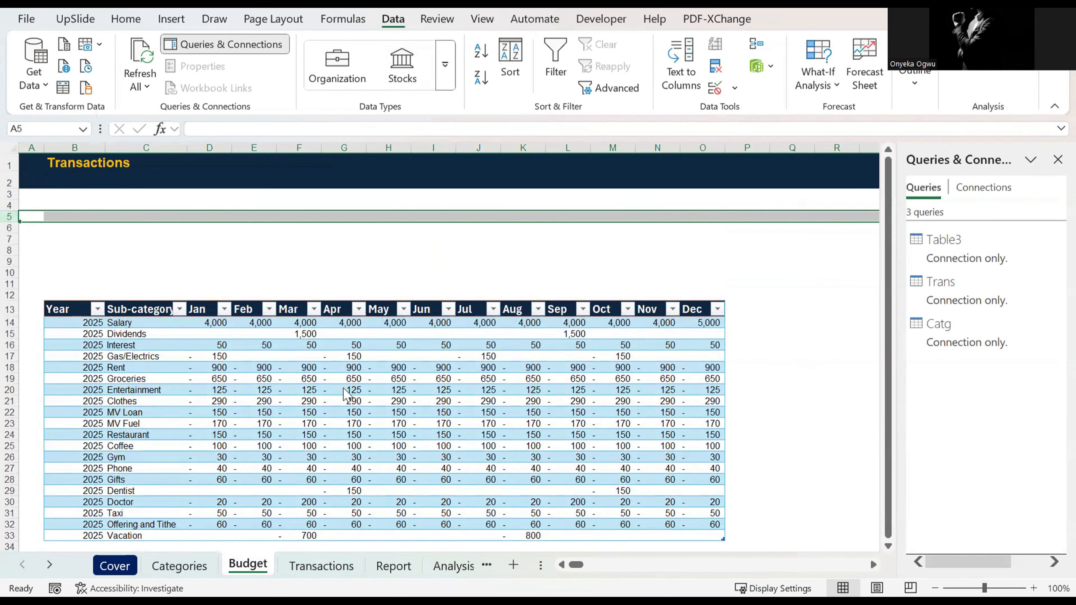
{"action": "left_click", "coordinate": [822, 401]}
Step: Insert a Sub-category slicer for the budget table and place it in the blank area starting near row 4
{"action": "left_click", "coordinate": [571, 396]}
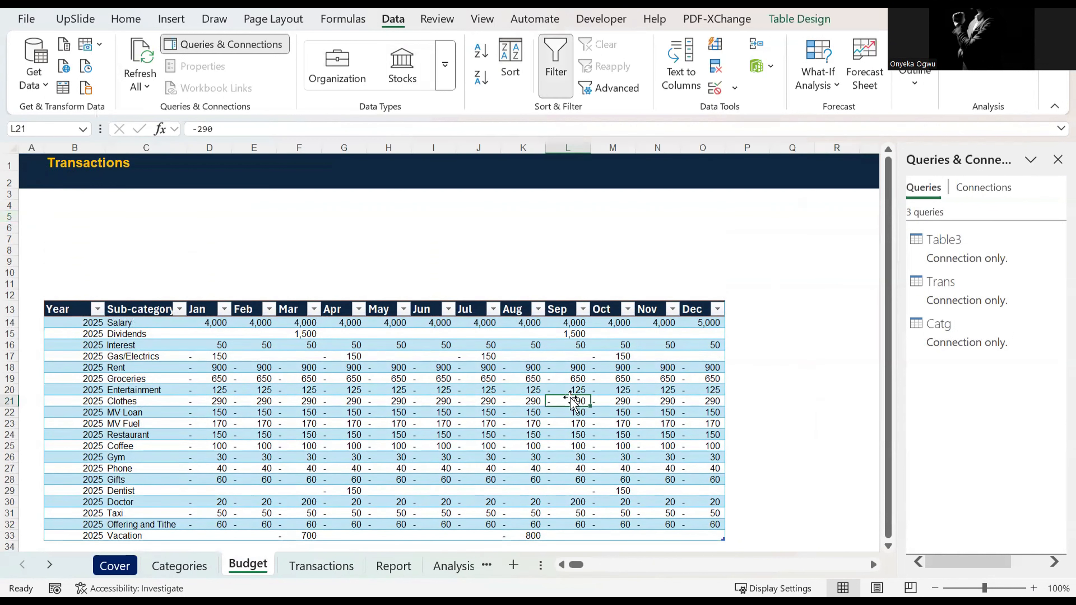
{"action": "left_click", "coordinate": [799, 19]}
{"action": "left_click", "coordinate": [289, 64]}
{"action": "left_click", "coordinate": [453, 212]}
{"action": "left_click", "coordinate": [561, 426]}
{"action": "left_click_drag", "start_coordinate": [462, 274], "coordinate": [160, 209]}
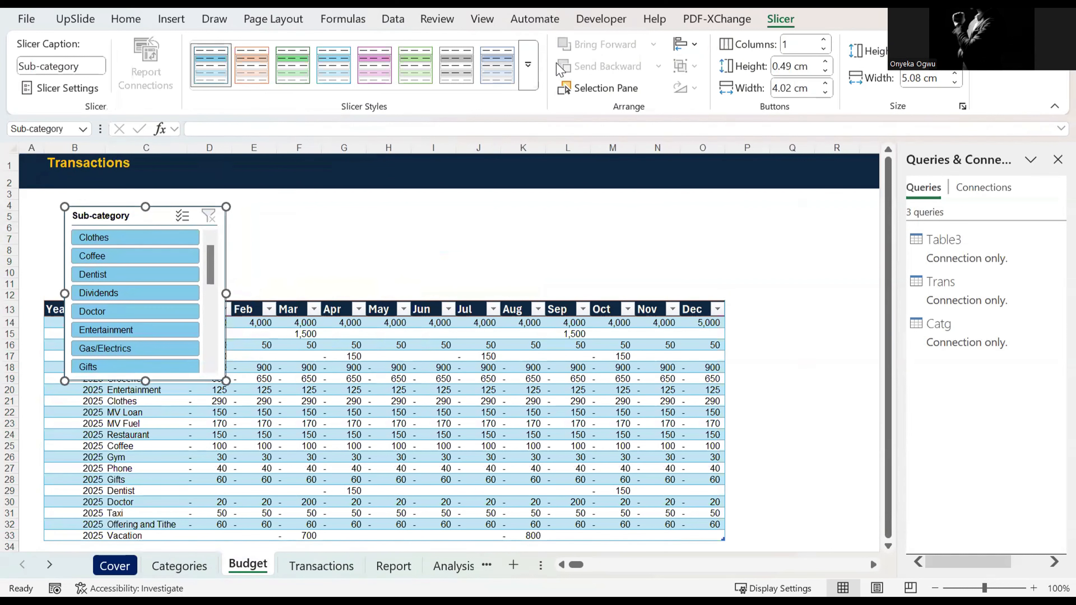
Step: Apply the dark blue slicer style to the Sub-category slicer and arrange its buttons in 3 columns
{"action": "left_click", "coordinate": [529, 77]}
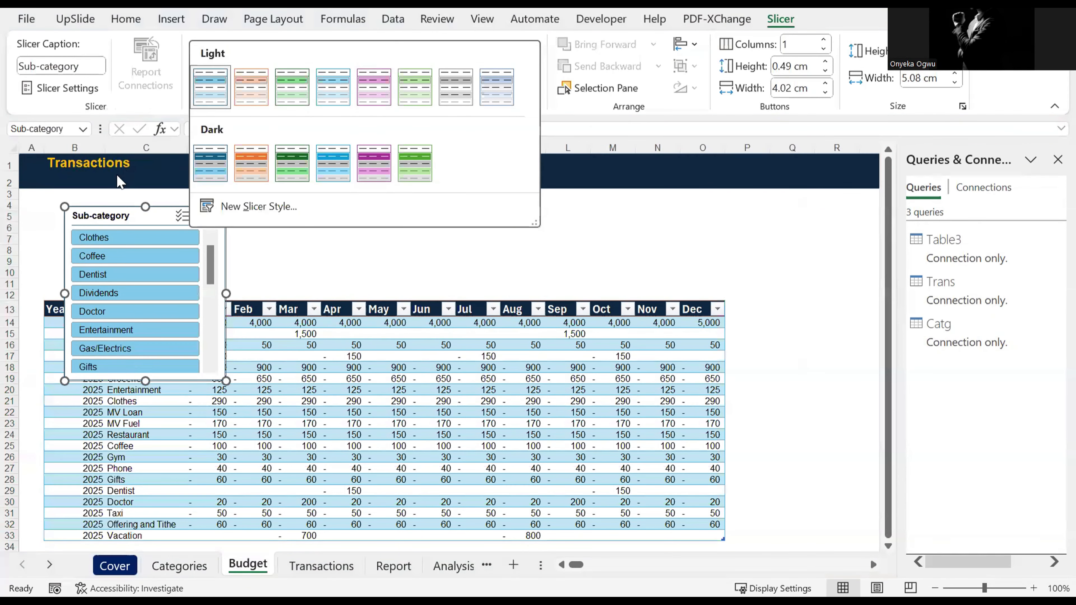
{"action": "left_click", "coordinate": [209, 166]}
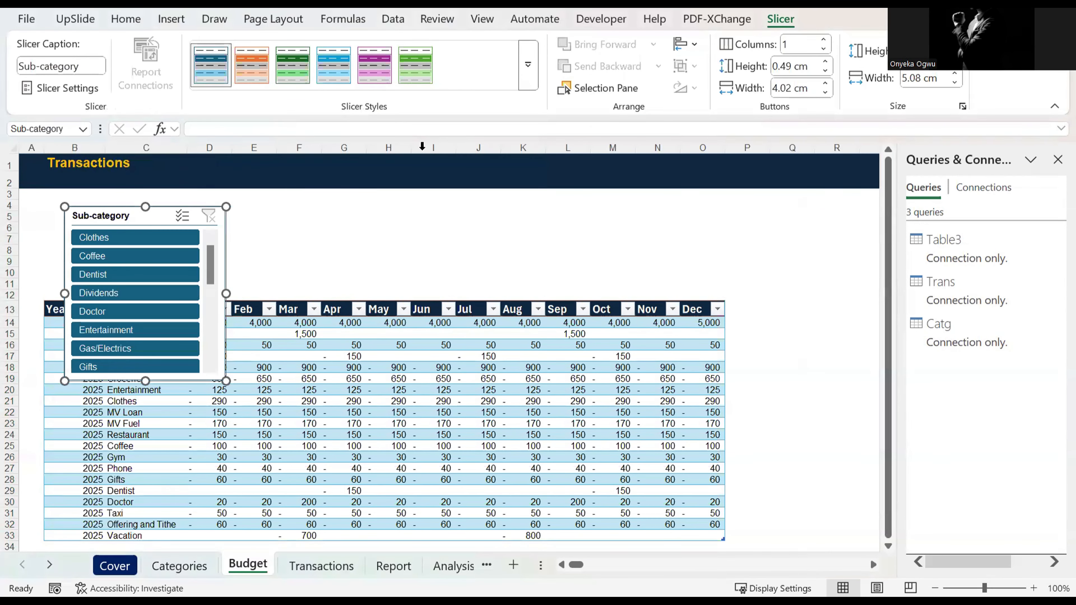
{"action": "left_click", "coordinate": [824, 40]}
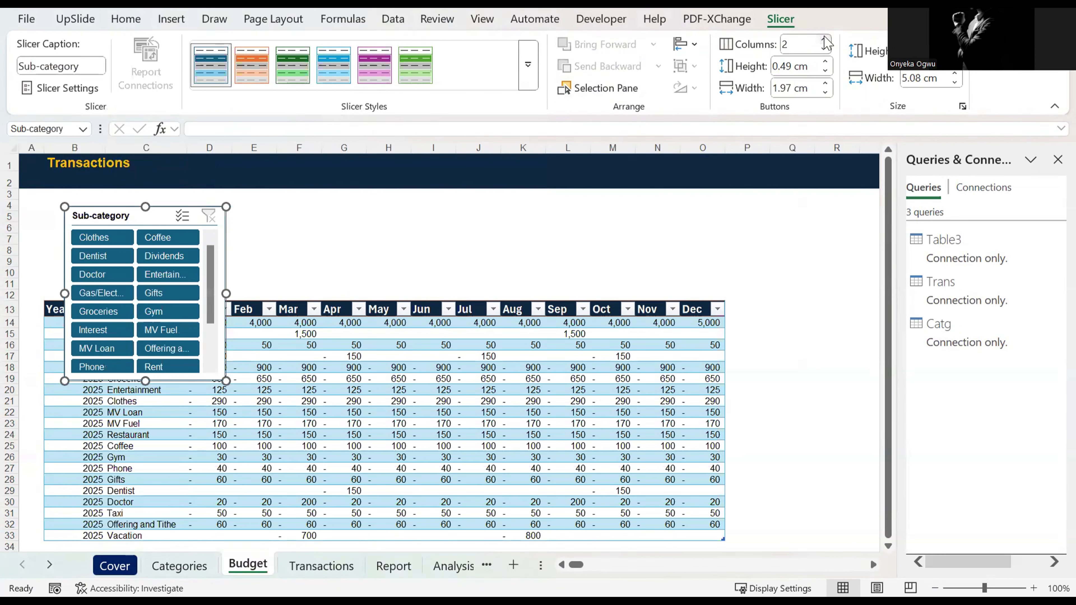
{"action": "left_click", "coordinate": [824, 40]}
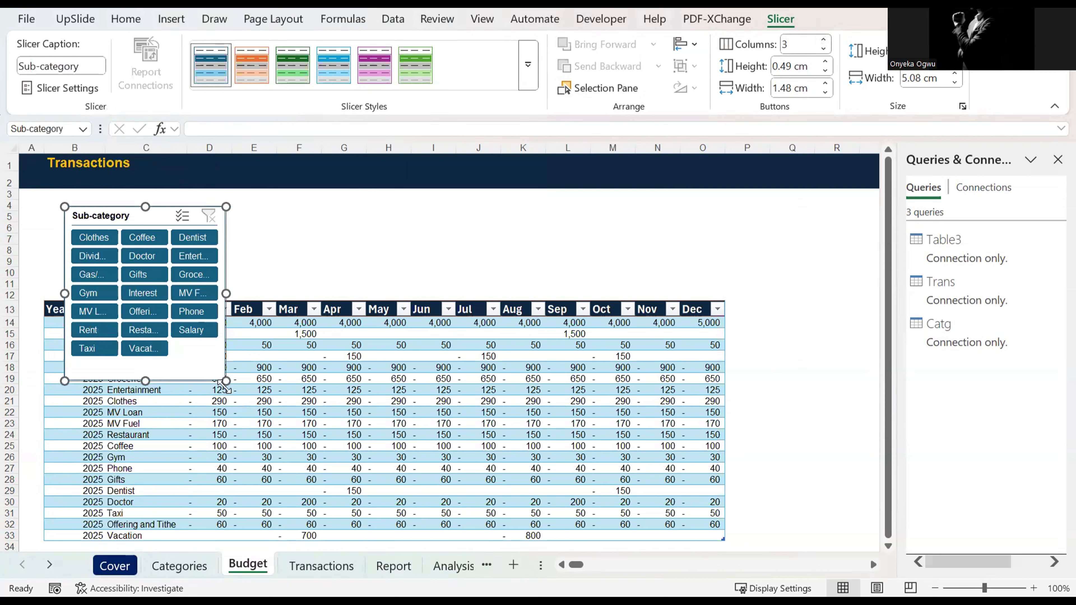
Step: Resize the Sub-category slicer to fit above the budget table, about 11.24 cm wide and ending at column O
{"action": "left_click_drag", "start_coordinate": [224, 381], "coordinate": [724, 289]}
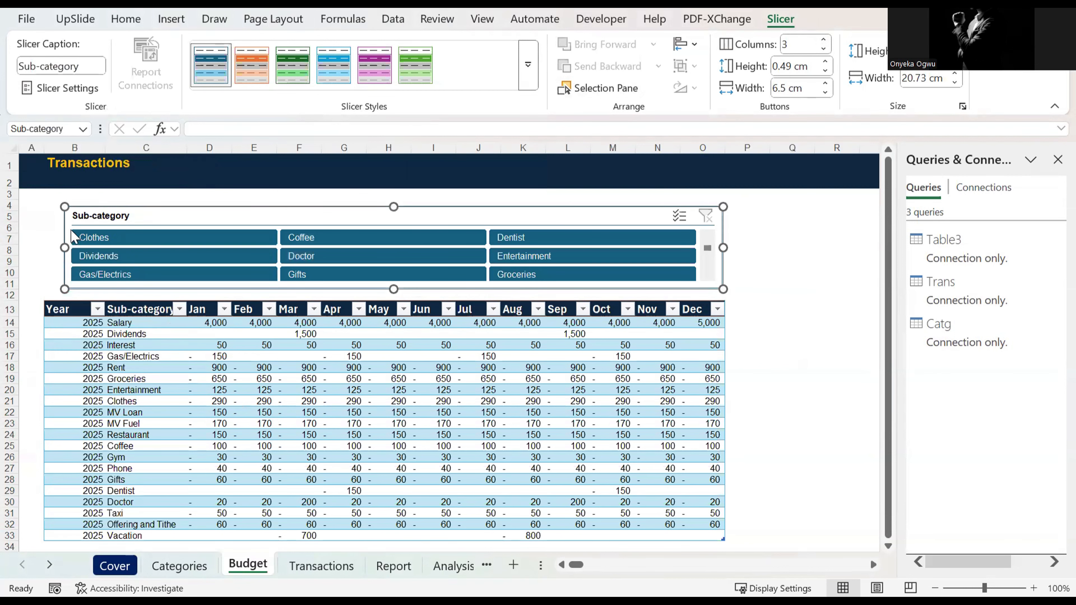
{"action": "left_click_drag", "start_coordinate": [63, 246], "coordinate": [49, 247]}
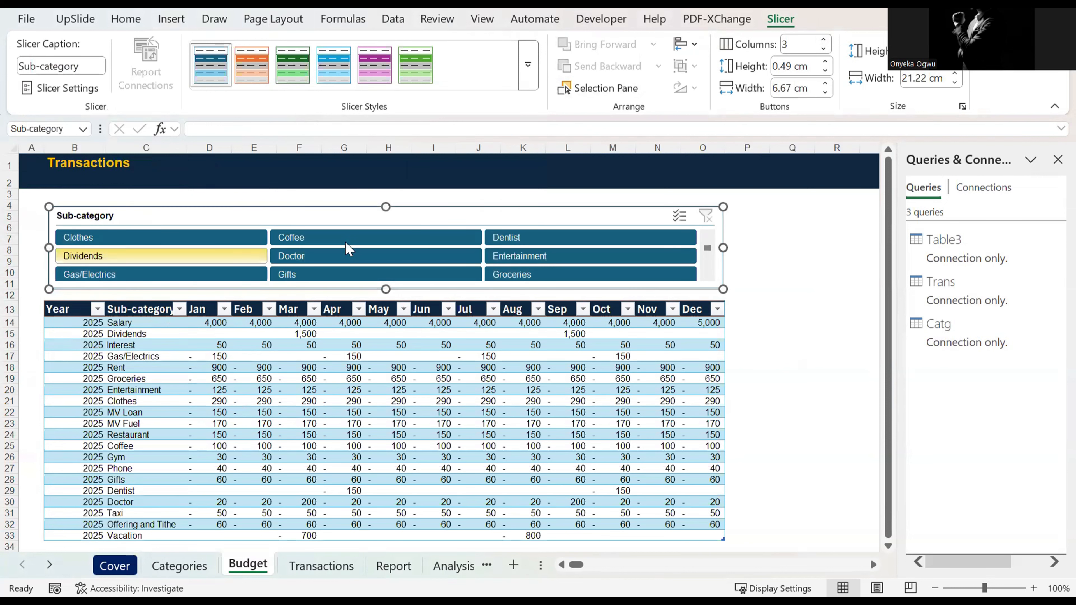
{"action": "left_click_drag", "start_coordinate": [385, 290], "coordinate": [385, 298]}
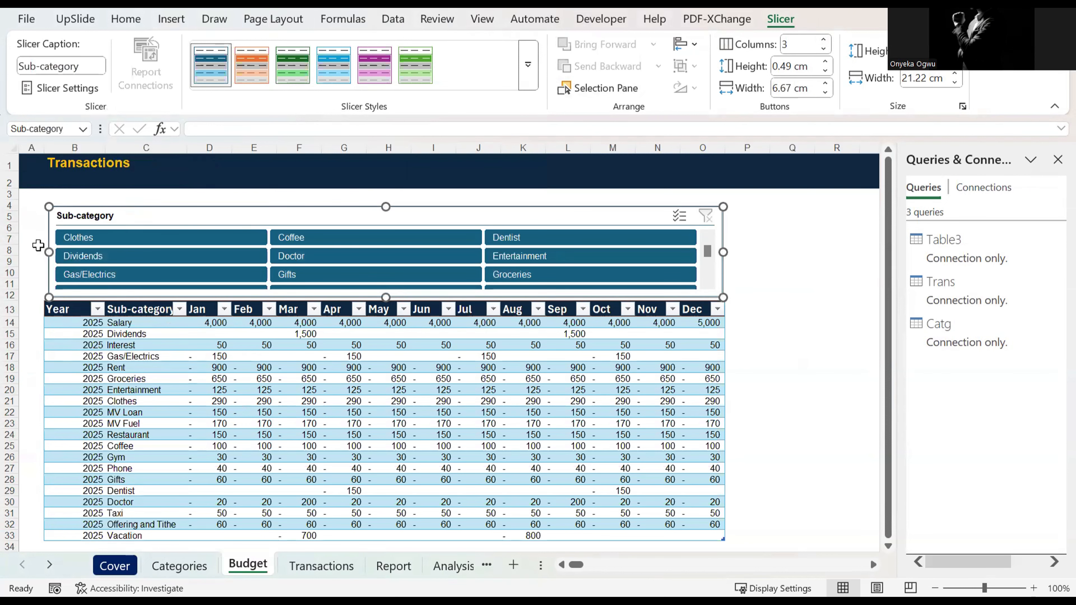
{"action": "left_click_drag", "start_coordinate": [48, 251], "coordinate": [367, 253]}
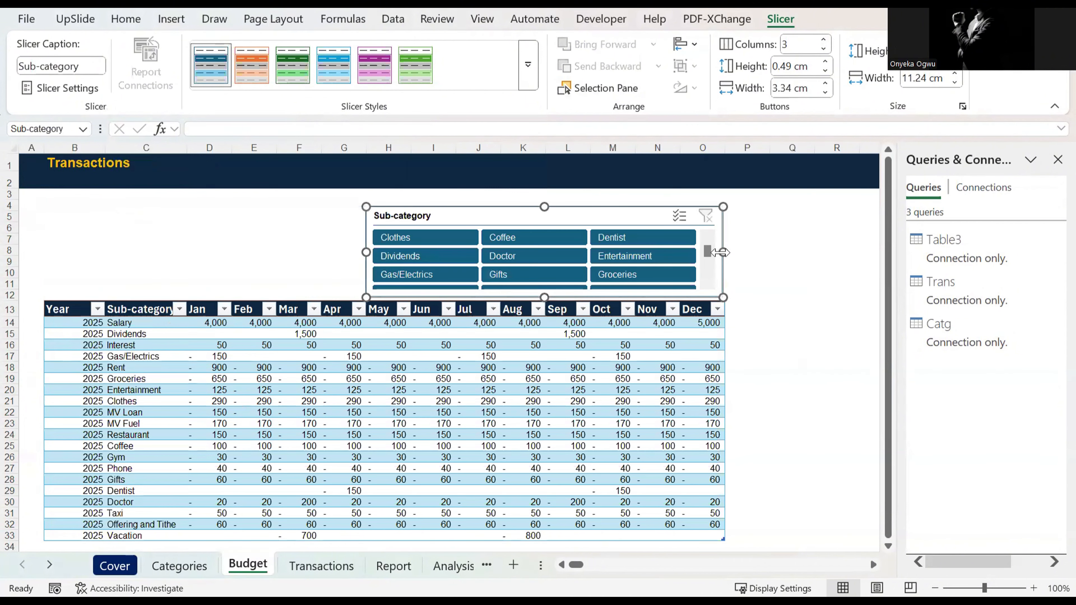
Step: Filter the budget table by Clothes, Dividends and Coffee in turn with the slicer, and clear the filter
{"action": "left_click", "coordinate": [420, 239]}
{"action": "left_click", "coordinate": [425, 259]}
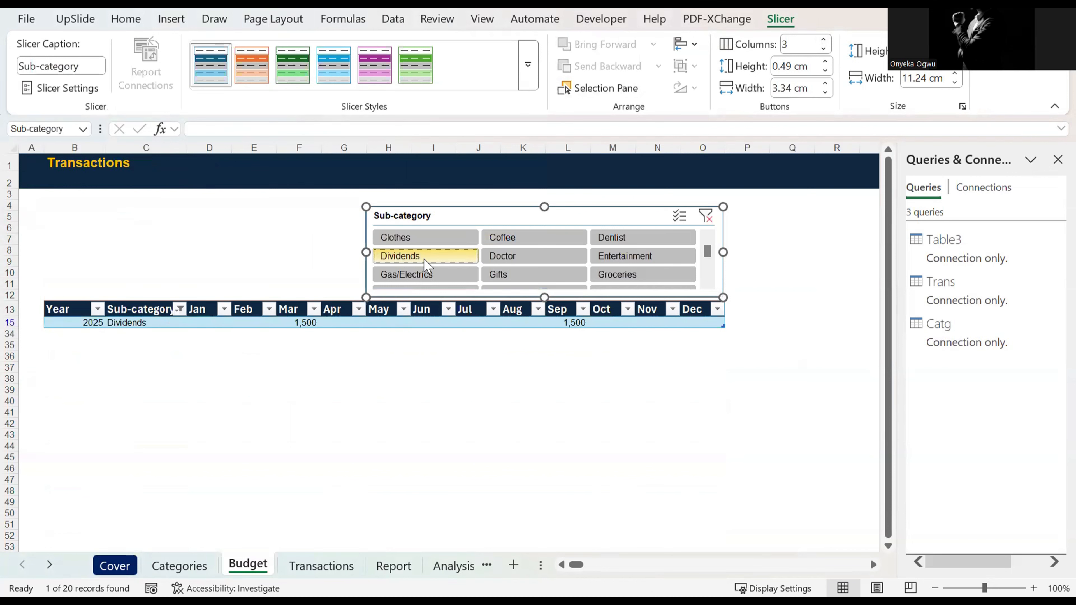
{"action": "left_click", "coordinate": [527, 238]}
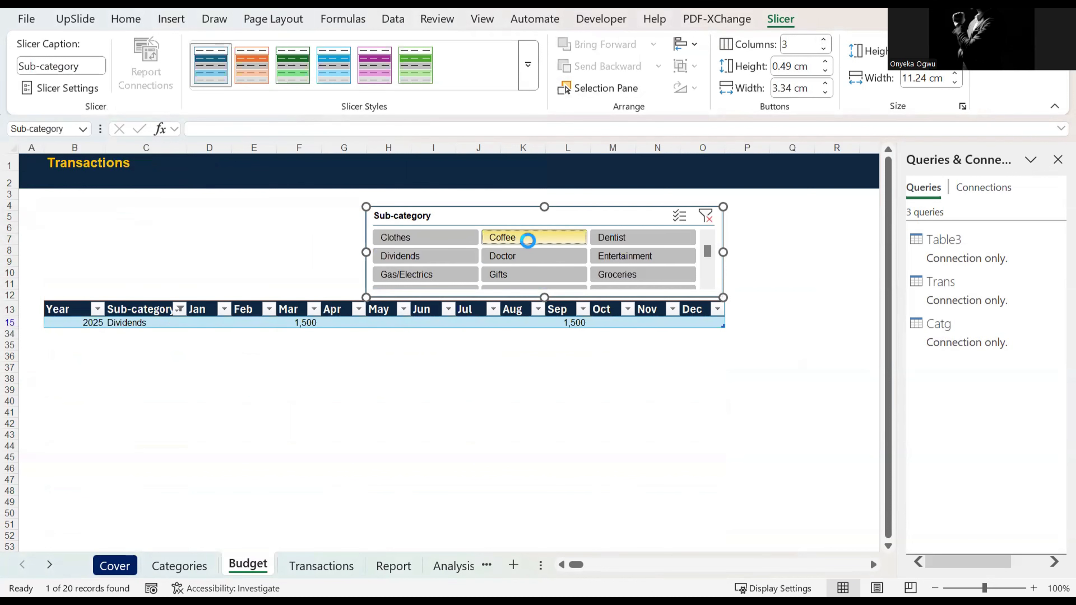
{"action": "left_click", "coordinate": [706, 216]}
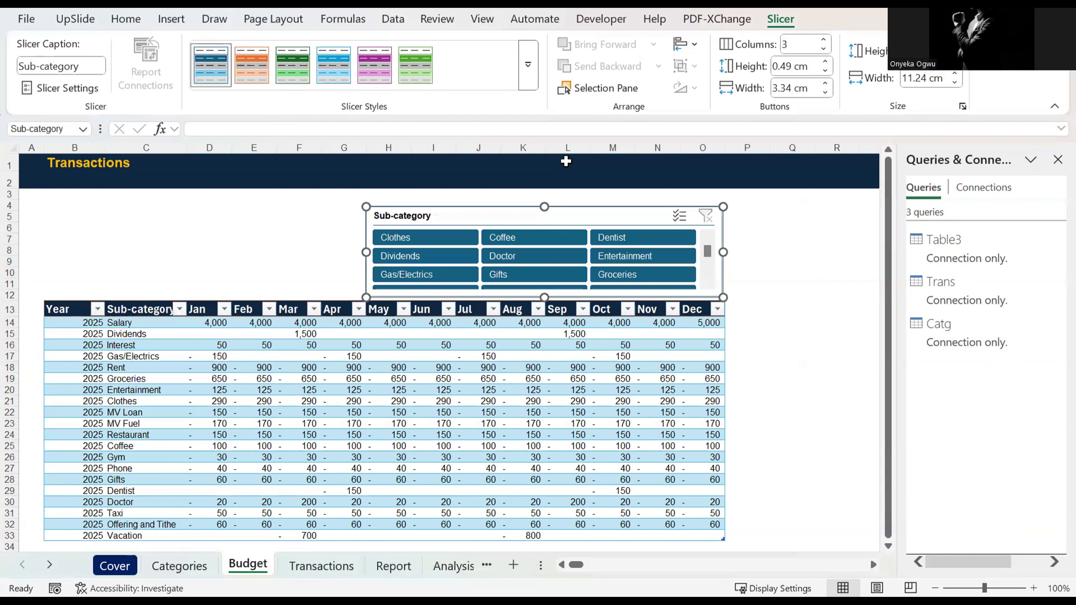
Step: Widen the Sub-category slicer so it spans from column C to column O above the budget table
{"action": "key", "text": "Escape"}
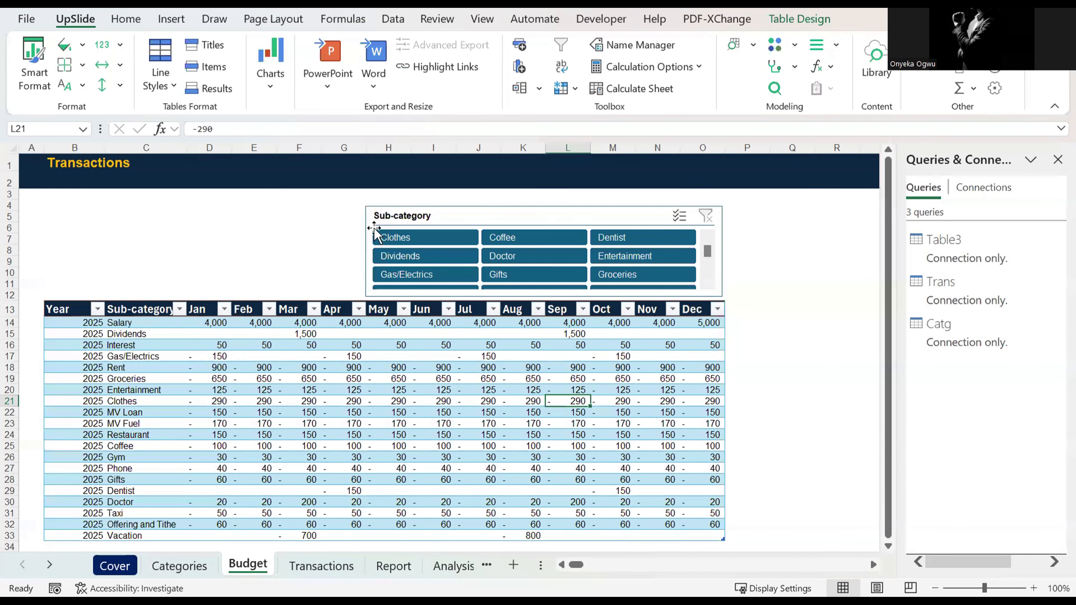
{"action": "left_click", "coordinate": [374, 228]}
{"action": "left_click_drag", "start_coordinate": [365, 250], "coordinate": [133, 240]}
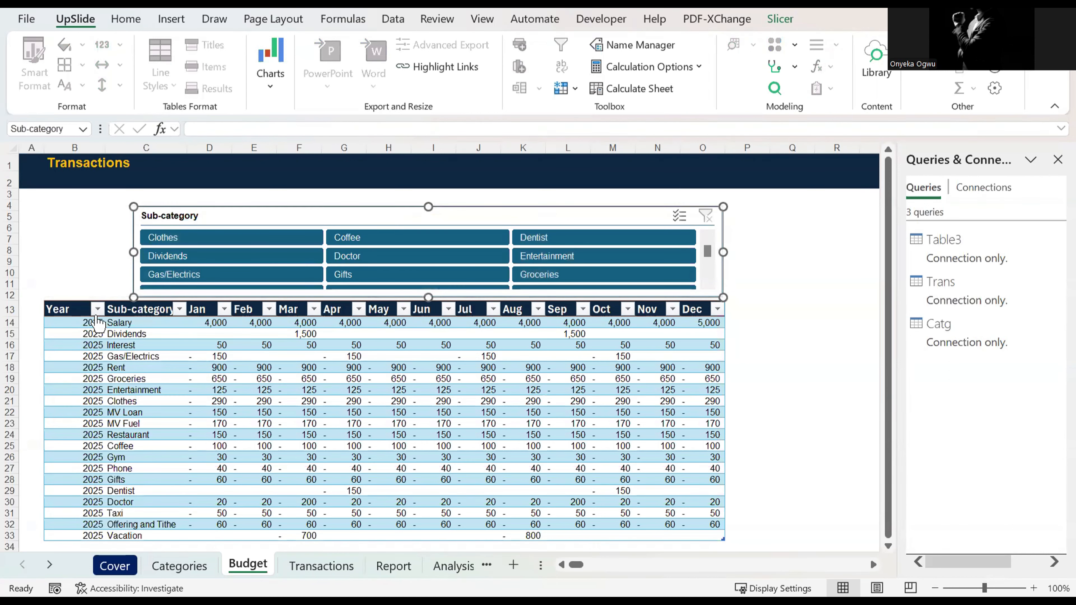
{"action": "left_click", "coordinate": [91, 274]}
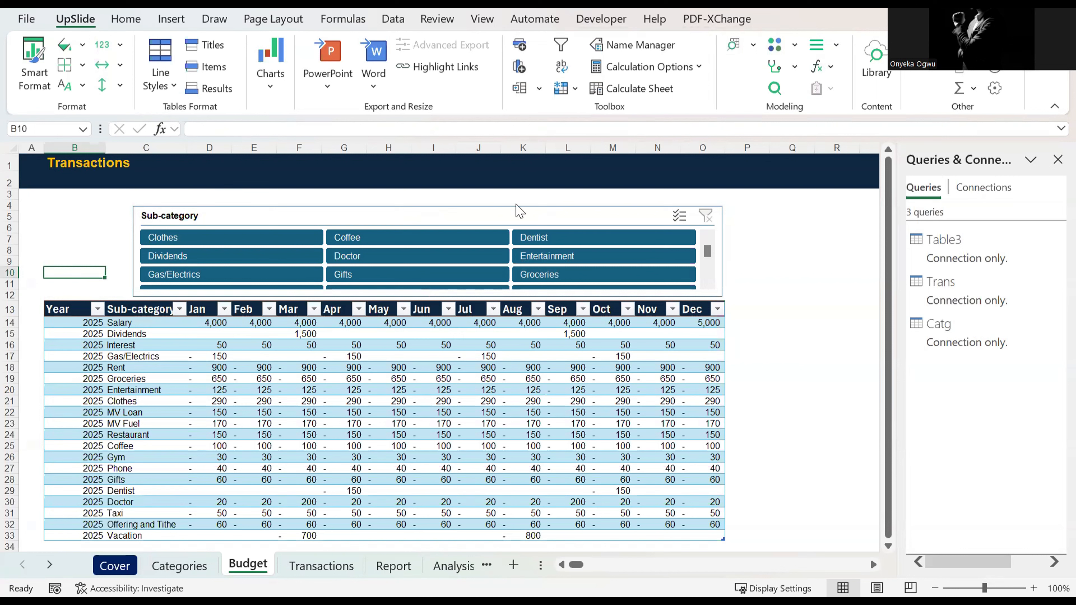
{"action": "left_click", "coordinate": [801, 27]}
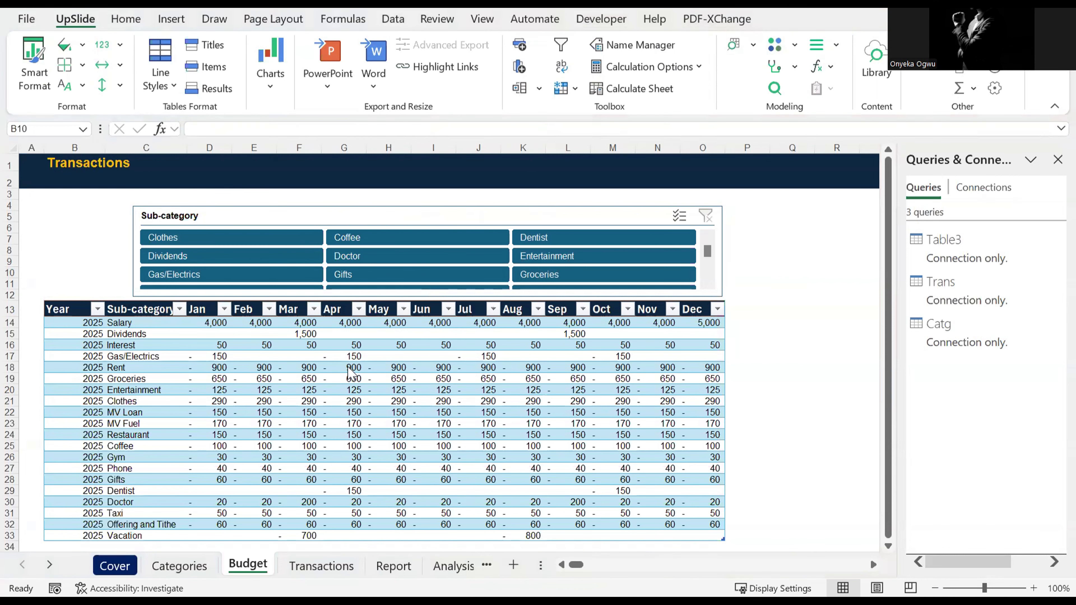
Step: Insert seven blank rows above the transactions table on the Transactions sheet
{"action": "left_click", "coordinate": [316, 565]}
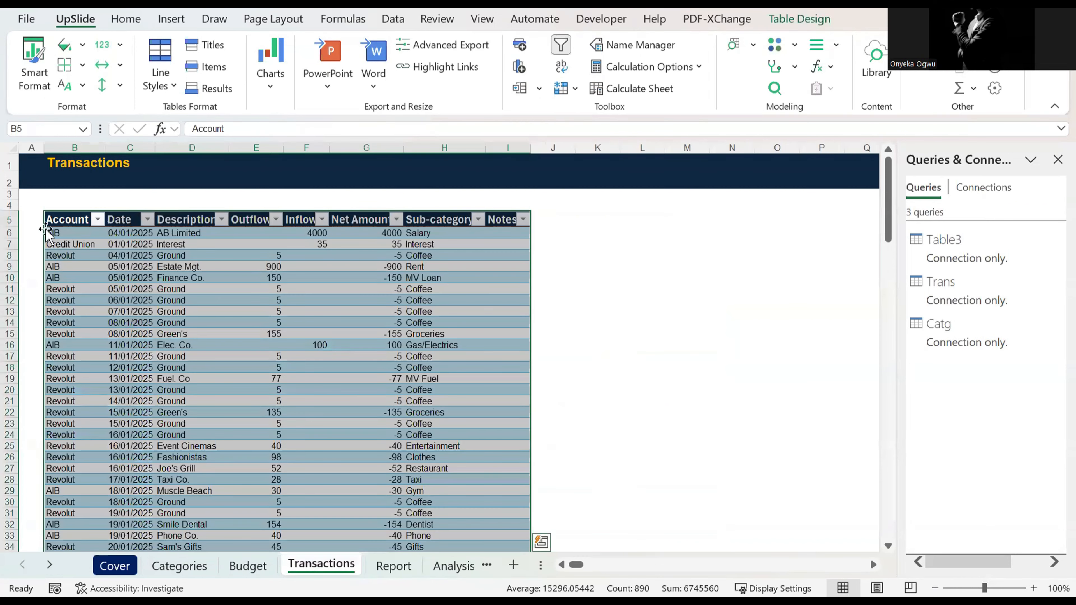
{"action": "left_click", "coordinate": [11, 219]}
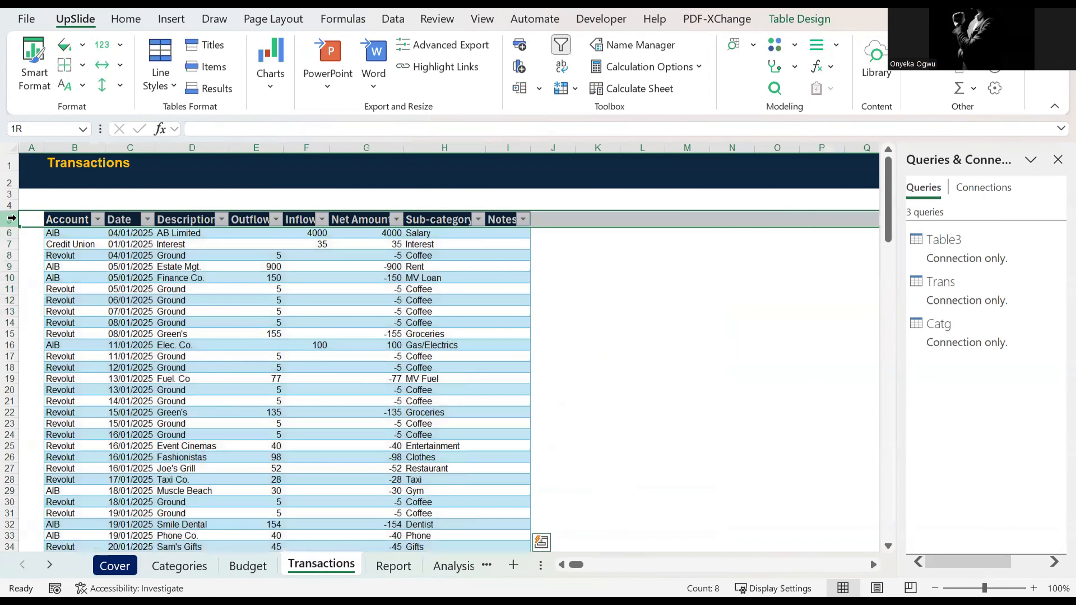
{"action": "key", "text": "ctrl+shift+plus"}
{"action": "key", "text": "ctrl+shift+plus"}
{"action": "key", "text": "ctrl+shift+plus"}
{"action": "key", "text": "ctrl+shift+plus"}
{"action": "key", "text": "ctrl+shift+plus"}
{"action": "key", "text": "ctrl+shift+plus"}
{"action": "key", "text": "ctrl+shift+plus"}
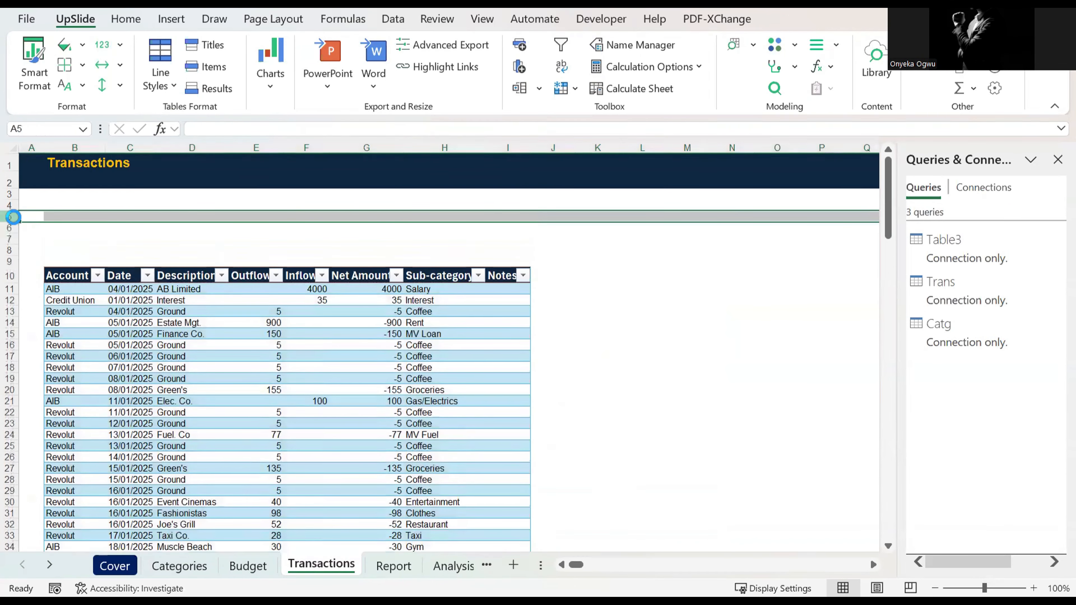
{"action": "left_click", "coordinate": [200, 229]}
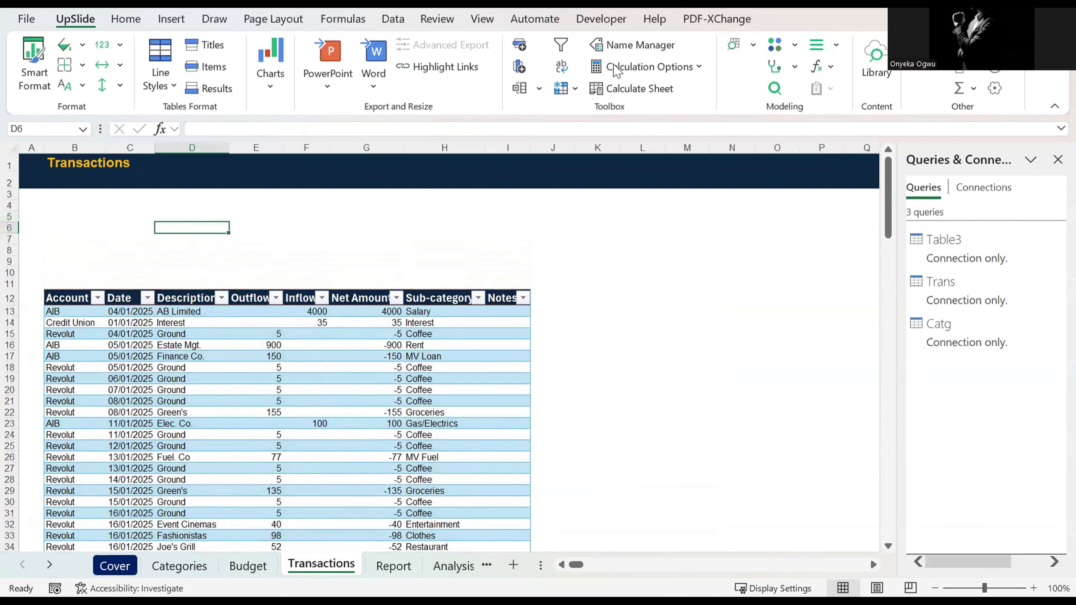
Step: Insert slicers for the Account and Sub-category columns of the transactions table
{"action": "left_click", "coordinate": [468, 356]}
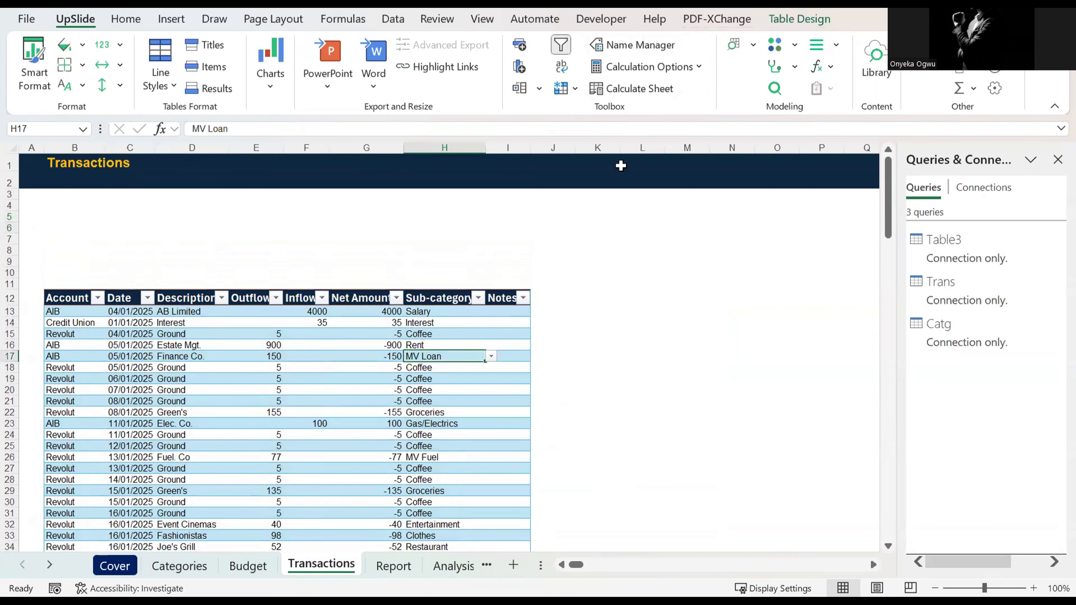
{"action": "left_click", "coordinate": [800, 18]}
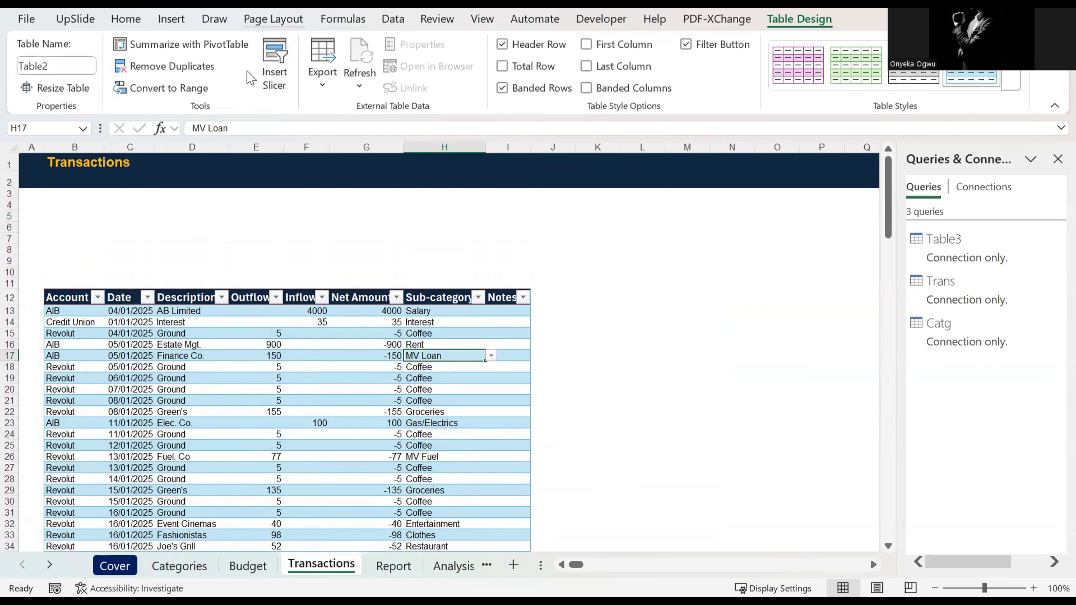
{"action": "left_click", "coordinate": [274, 71]}
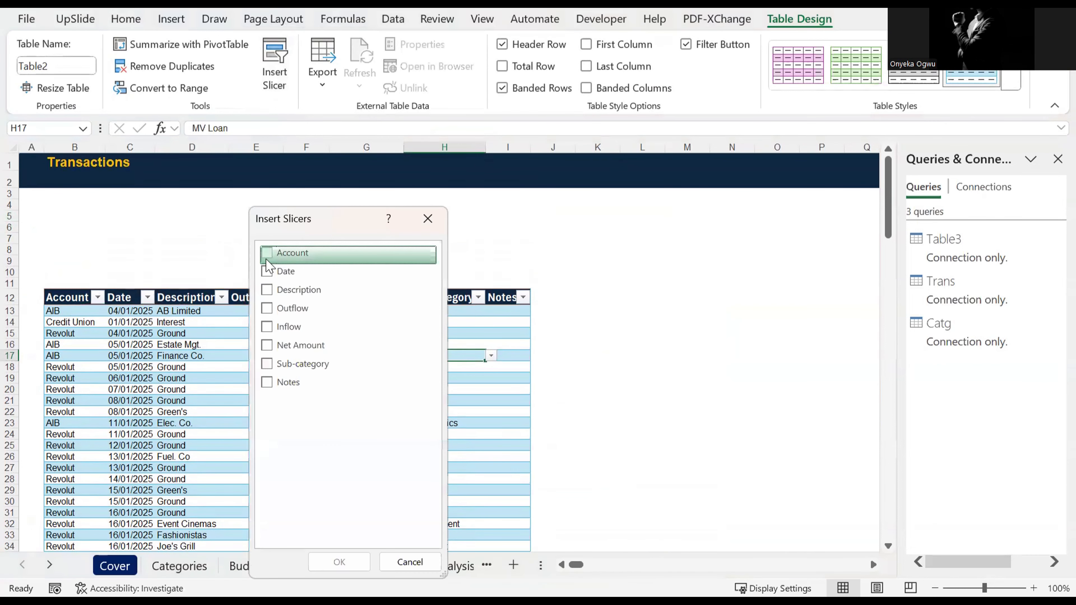
{"action": "left_click", "coordinate": [267, 255]}
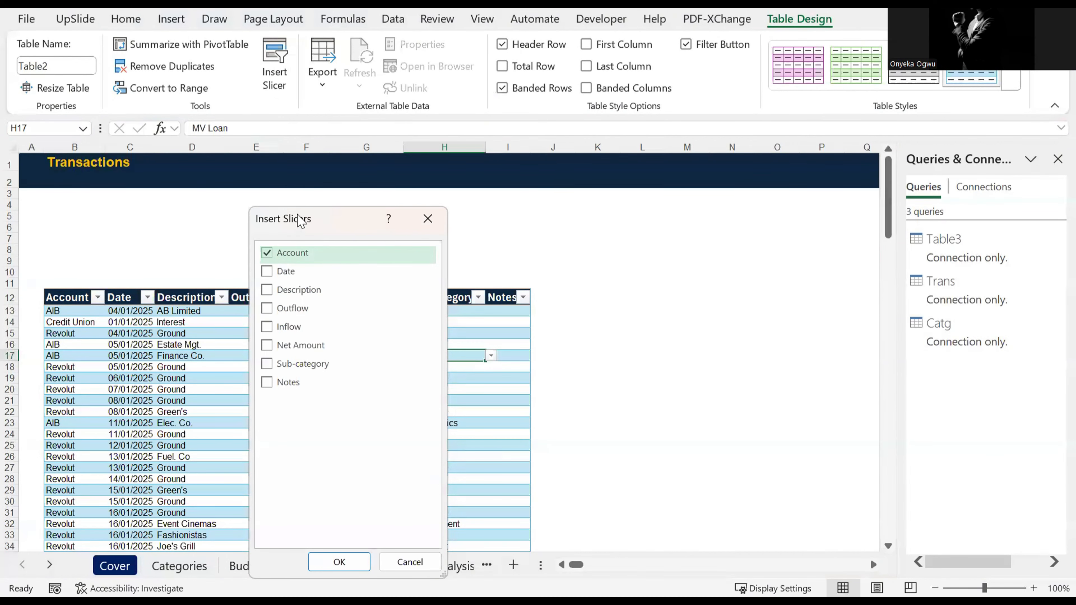
{"action": "left_click_drag", "start_coordinate": [299, 220], "coordinate": [640, 169]}
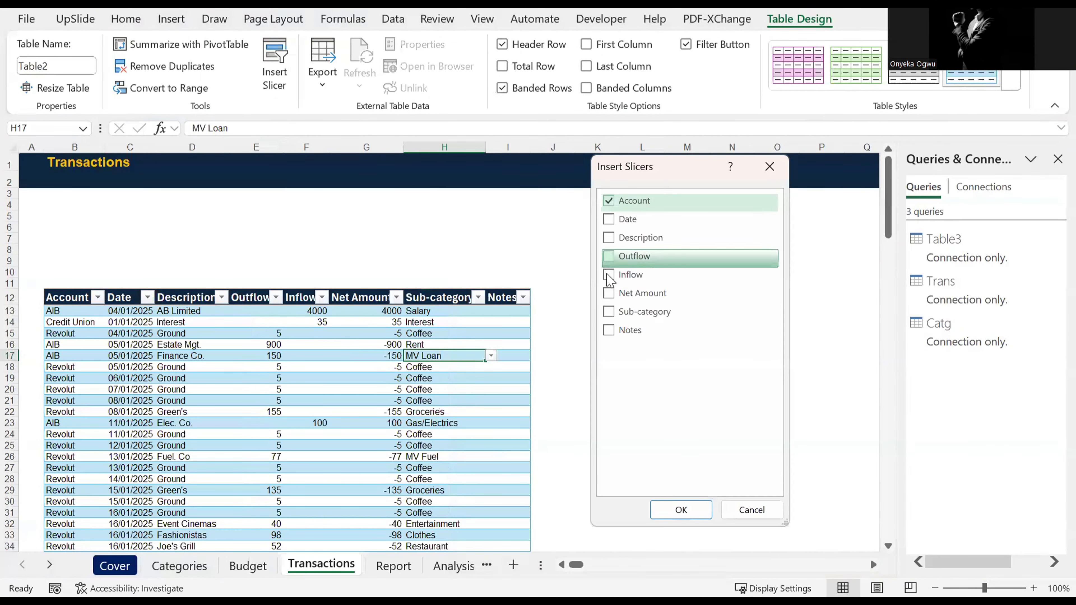
{"action": "left_click", "coordinate": [614, 316]}
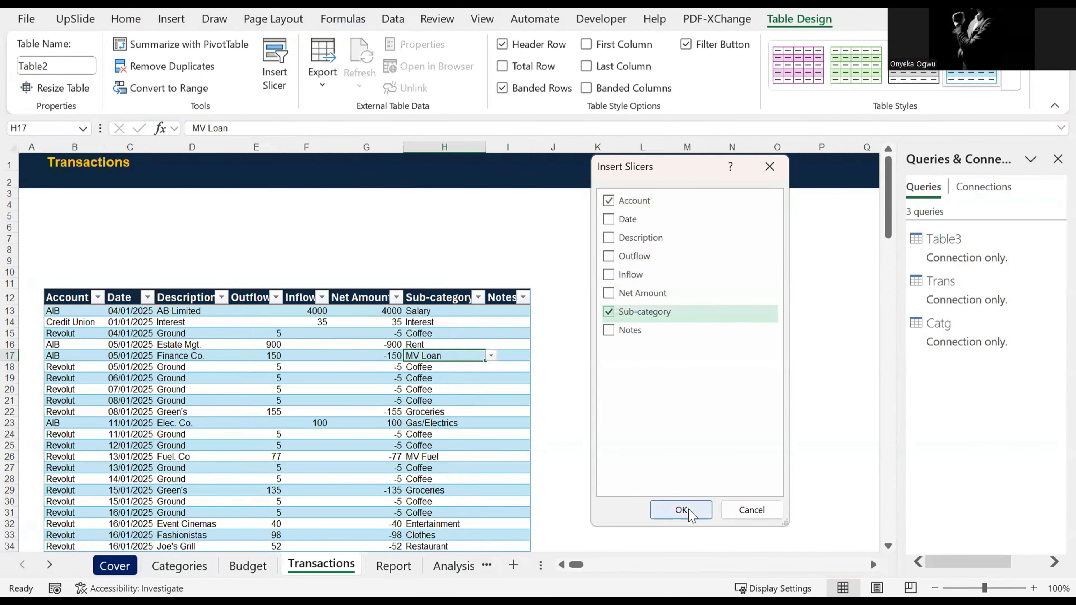
{"action": "key", "text": "Return"}
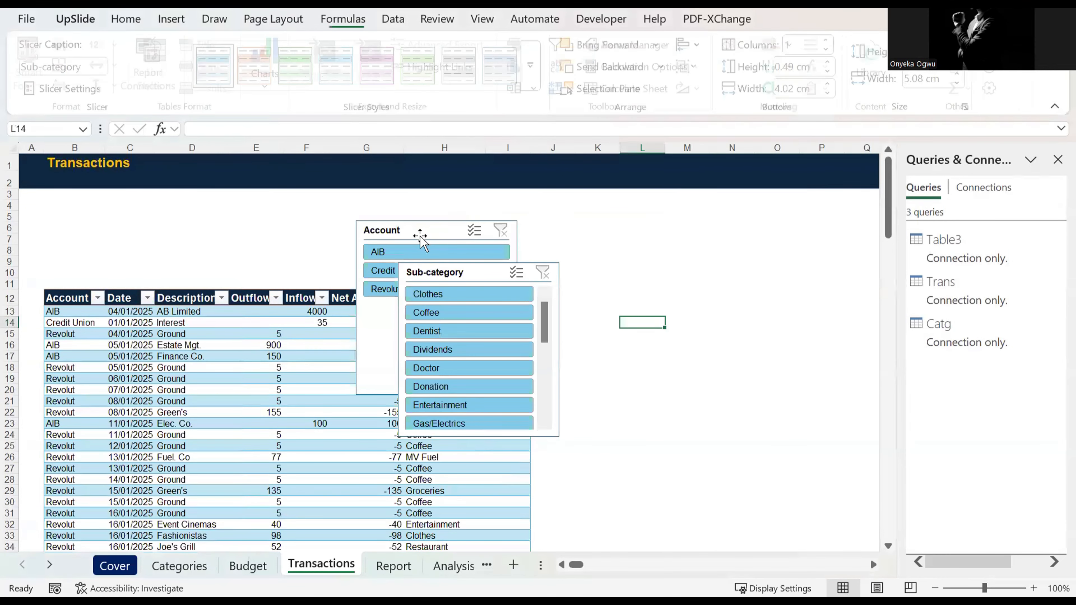
Step: Move the Account slicer to the blank rows at column B and apply the dark blue slicer style to both slicers
{"action": "left_click_drag", "start_coordinate": [414, 229], "coordinate": [105, 207]}
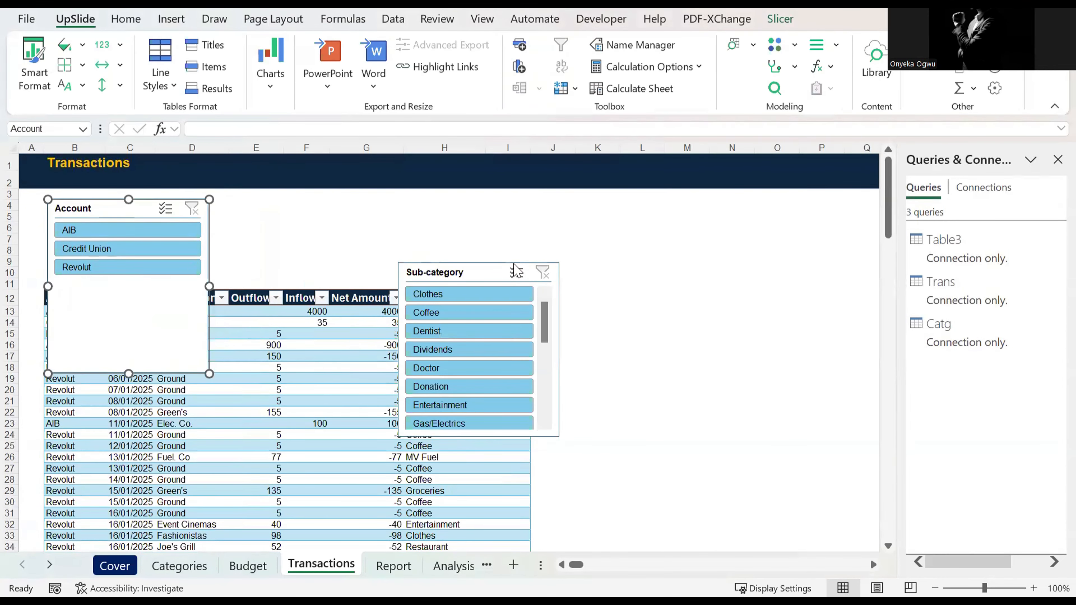
{"action": "left_click", "coordinate": [474, 272], "text": "ctrl"}
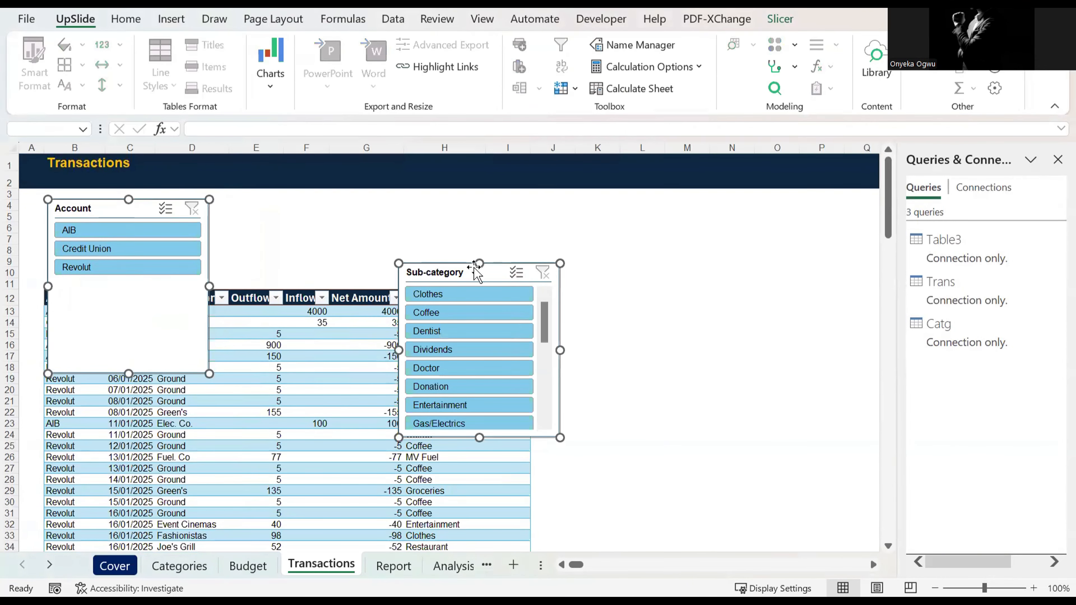
{"action": "left_click", "coordinate": [780, 21]}
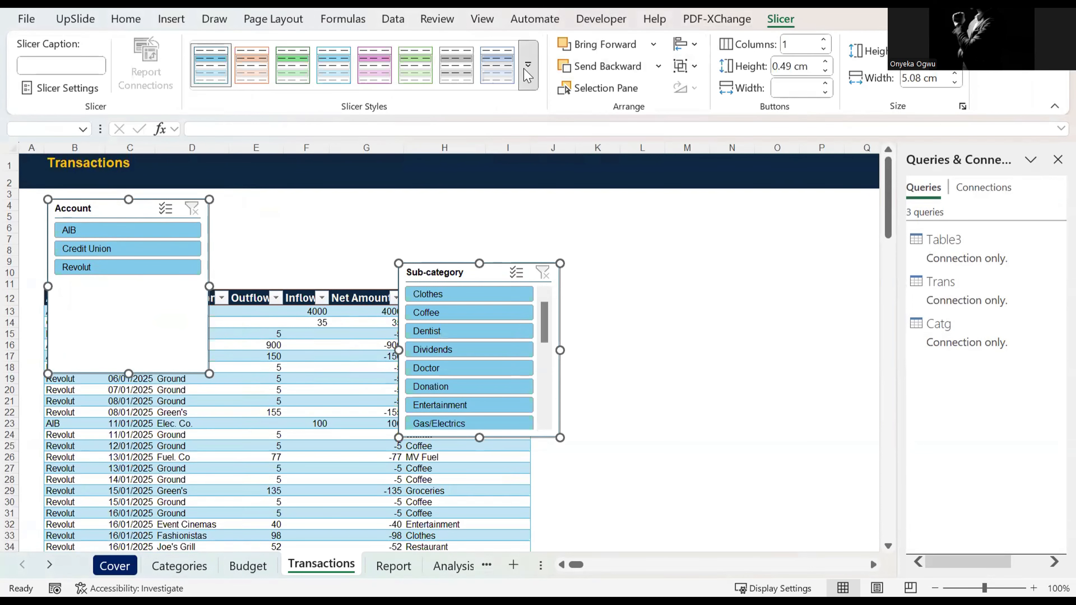
{"action": "left_click", "coordinate": [530, 85]}
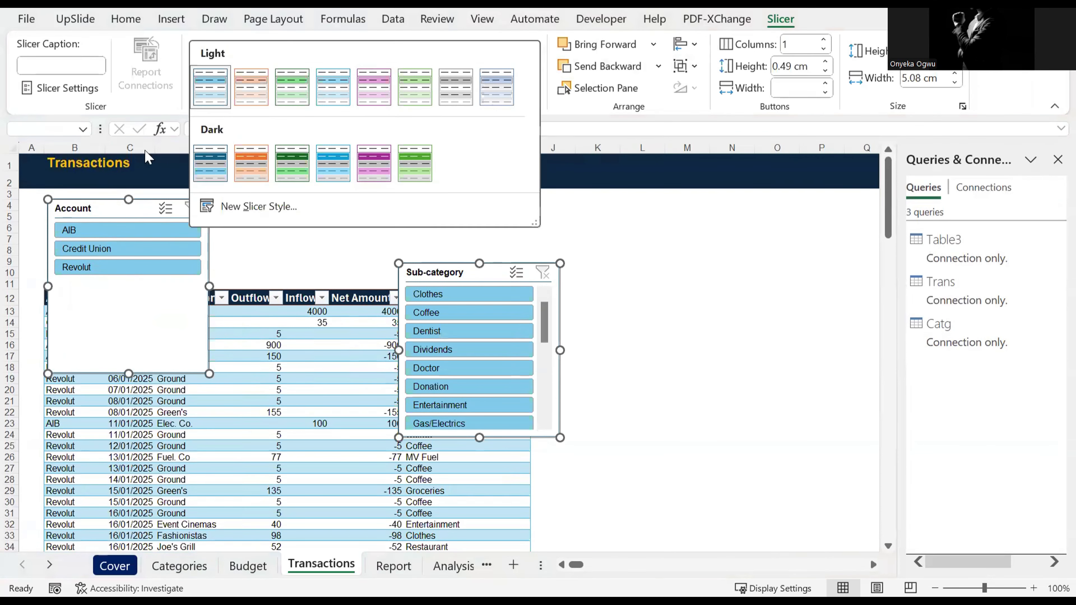
{"action": "left_click", "coordinate": [210, 167]}
{"action": "left_click", "coordinate": [254, 241]}
Step: Resize the Account slicer to fit in the blank rows above the transactions table, with a width of 4.1 cm
{"action": "left_click", "coordinate": [205, 365]}
{"action": "left_click_drag", "start_coordinate": [208, 373], "coordinate": [187, 280]}
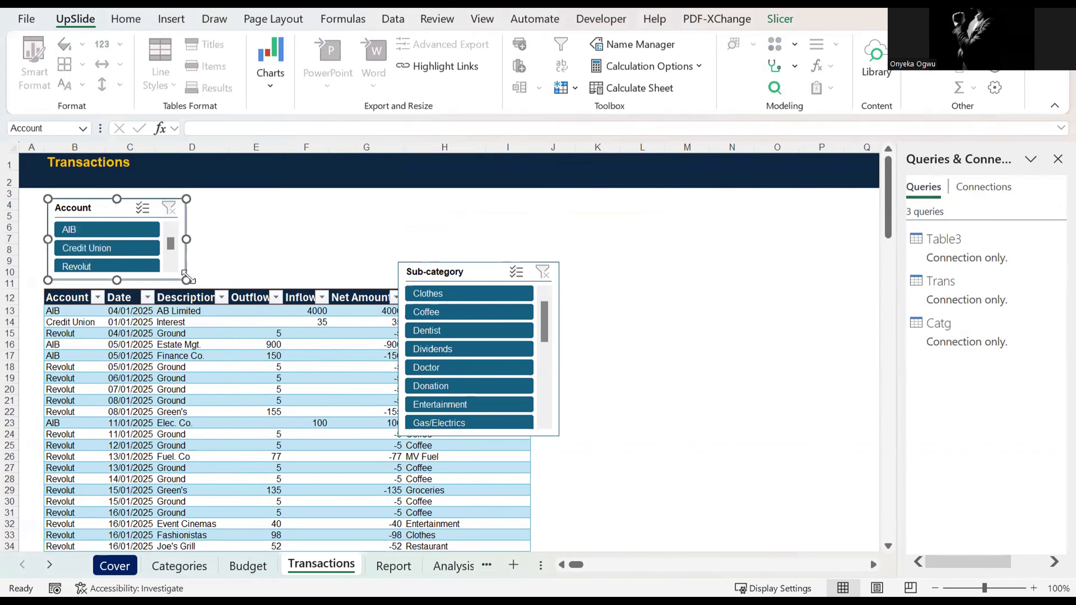
{"action": "mouse_move", "coordinate": [186, 239]}
{"action": "left_mouse_down"}
{"action": "mouse_move", "coordinate": [263, 239]}
{"action": "mouse_move", "coordinate": [203, 239]}
{"action": "left_mouse_up"}
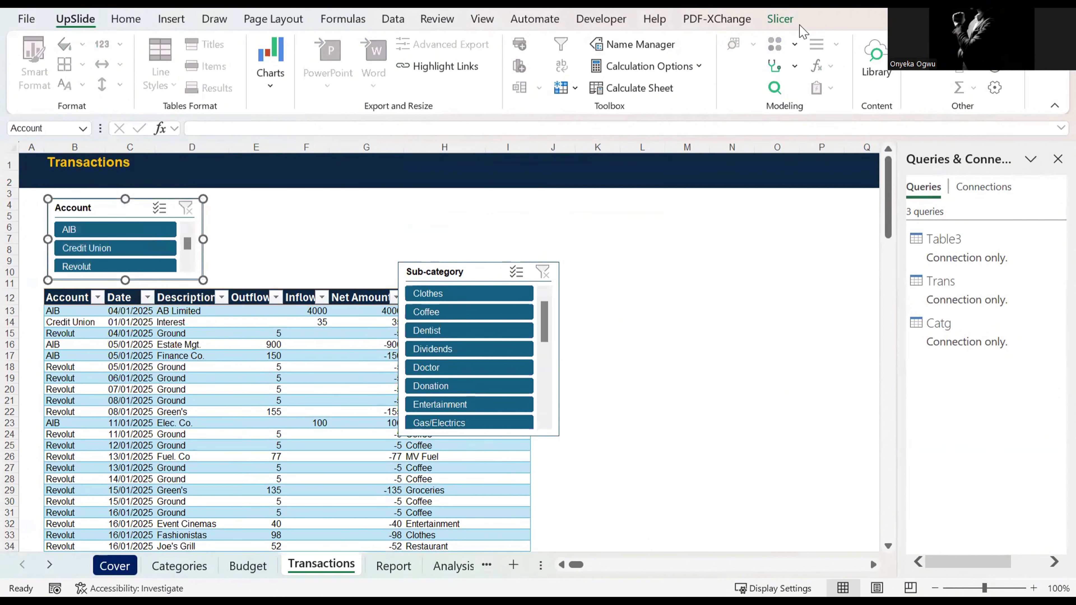
{"action": "left_click", "coordinate": [780, 19]}
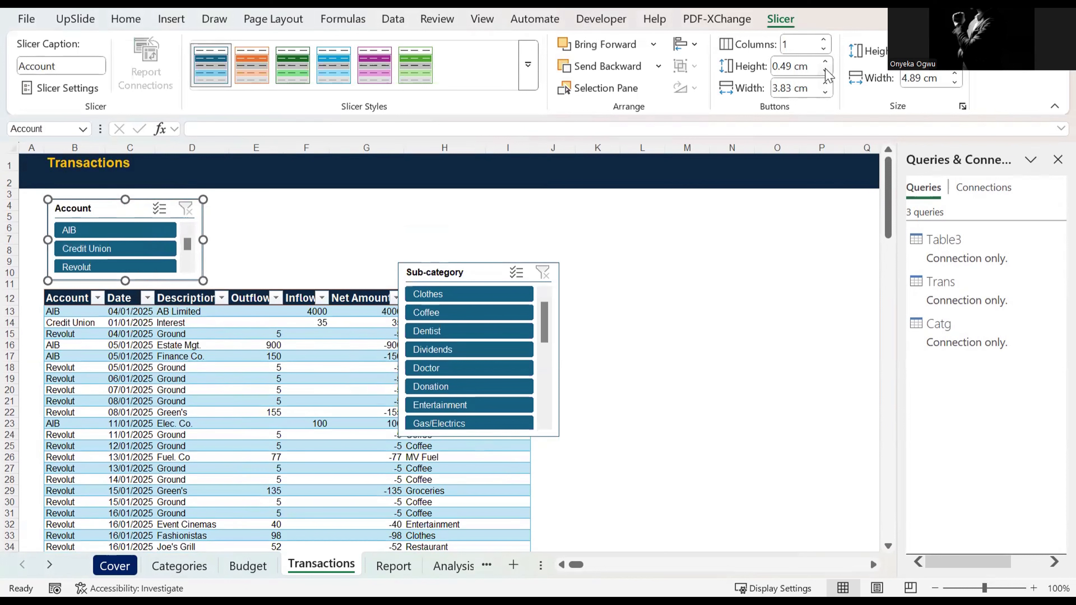
{"action": "left_click", "coordinate": [826, 93]}
{"action": "left_click", "coordinate": [826, 93]}
{"action": "left_click", "coordinate": [826, 93]}
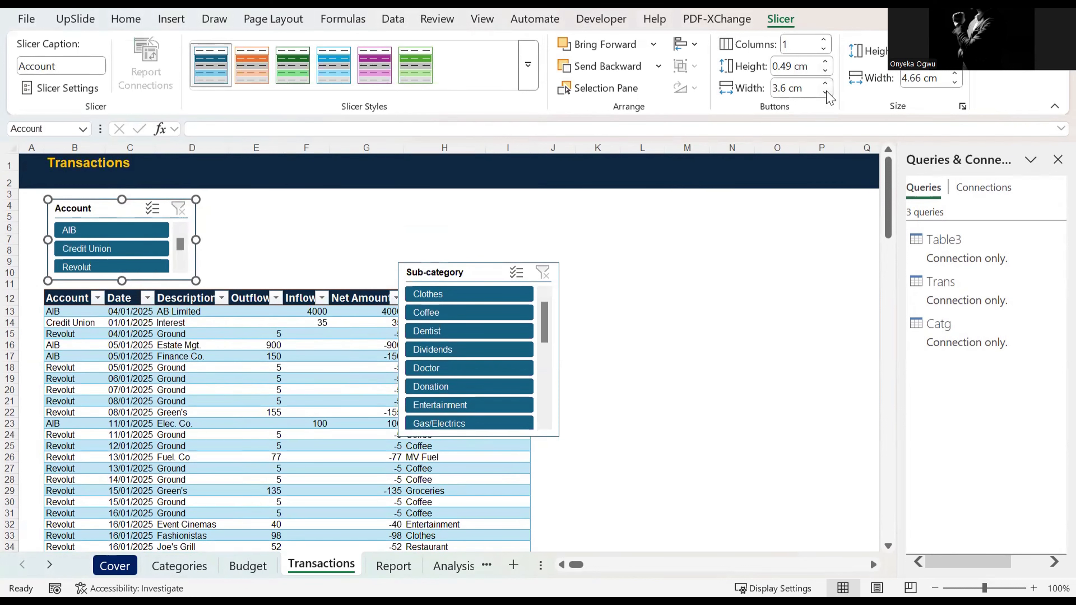
{"action": "left_click", "coordinate": [826, 93]}
{"action": "left_click", "coordinate": [826, 92]}
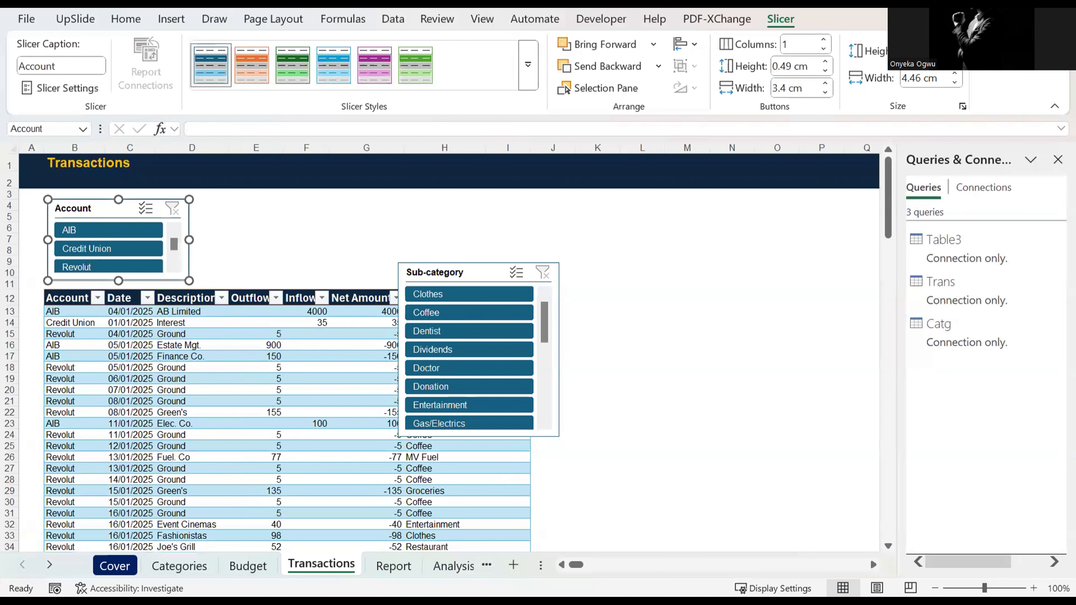
{"action": "left_click", "coordinate": [955, 81]}
{"action": "left_click", "coordinate": [955, 82]}
{"action": "left_click", "coordinate": [955, 82]}
{"action": "left_click", "coordinate": [956, 82]}
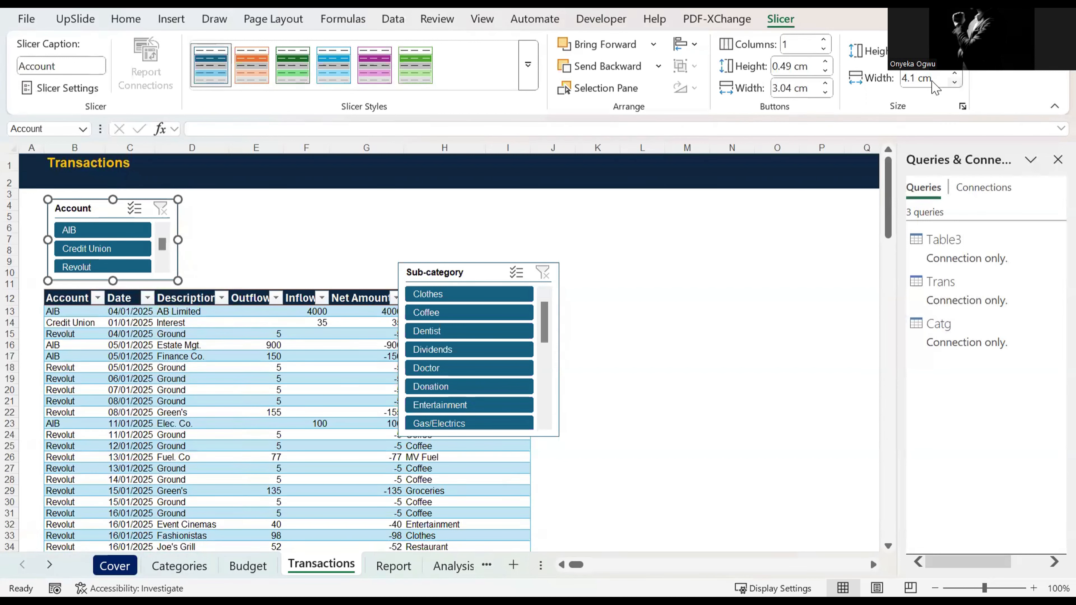
{"action": "left_click", "coordinate": [214, 250]}
Step: Place the Sub-category slicer directly beside the Account slicer and arrange its buttons in 4 columns
{"action": "left_click_drag", "start_coordinate": [426, 276], "coordinate": [216, 201]}
{"action": "left_click", "coordinate": [777, 21]}
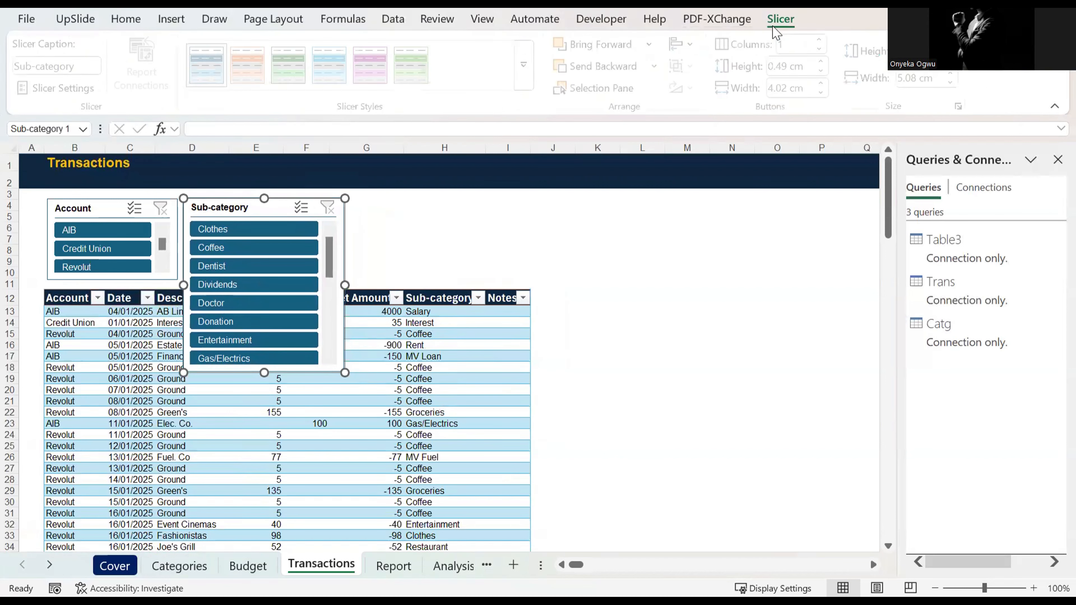
{"action": "left_click", "coordinate": [825, 40]}
{"action": "left_click", "coordinate": [825, 40]}
{"action": "left_click", "coordinate": [825, 40]}
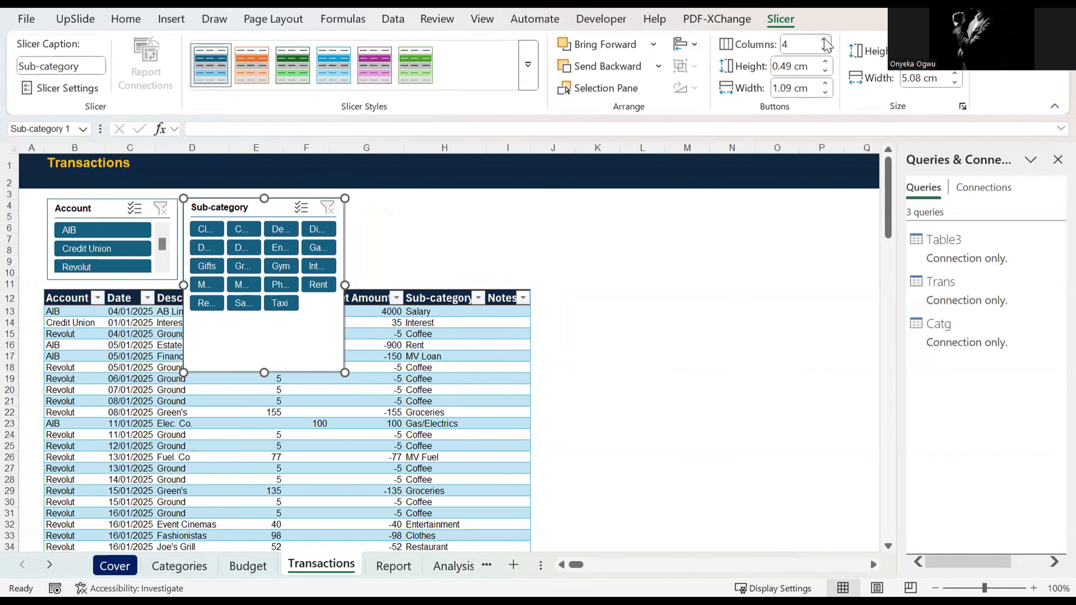
Step: Resize the Sub-category slicer to about 10.95 cm wide, ending at column I, and match the Account slicer's height
{"action": "left_click_drag", "start_coordinate": [345, 284], "coordinate": [531, 248]}
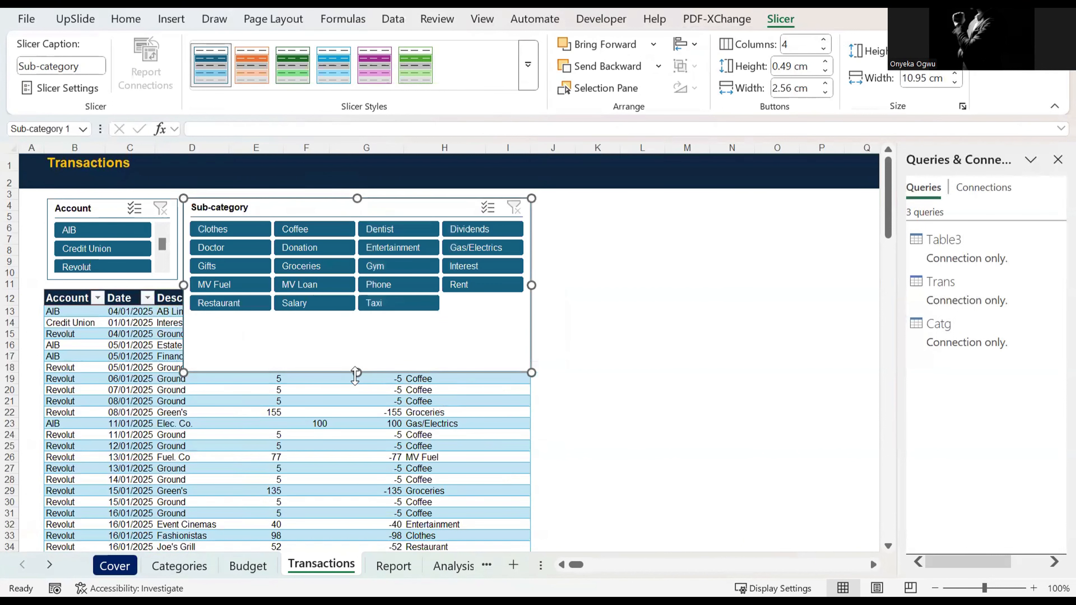
{"action": "left_click_drag", "start_coordinate": [355, 373], "coordinate": [346, 280]}
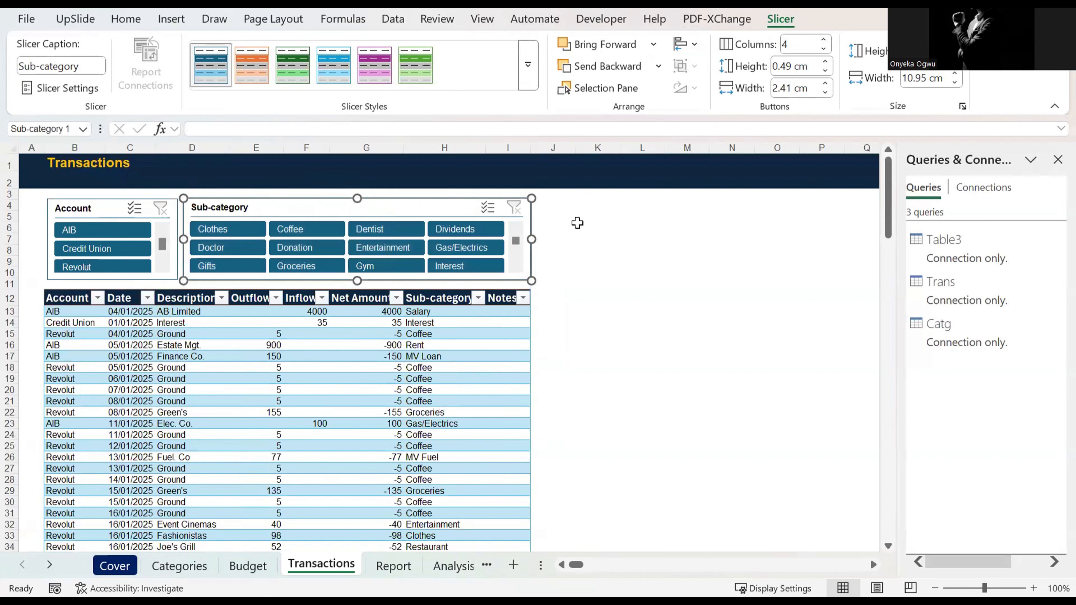
{"action": "left_click", "coordinate": [722, 282]}
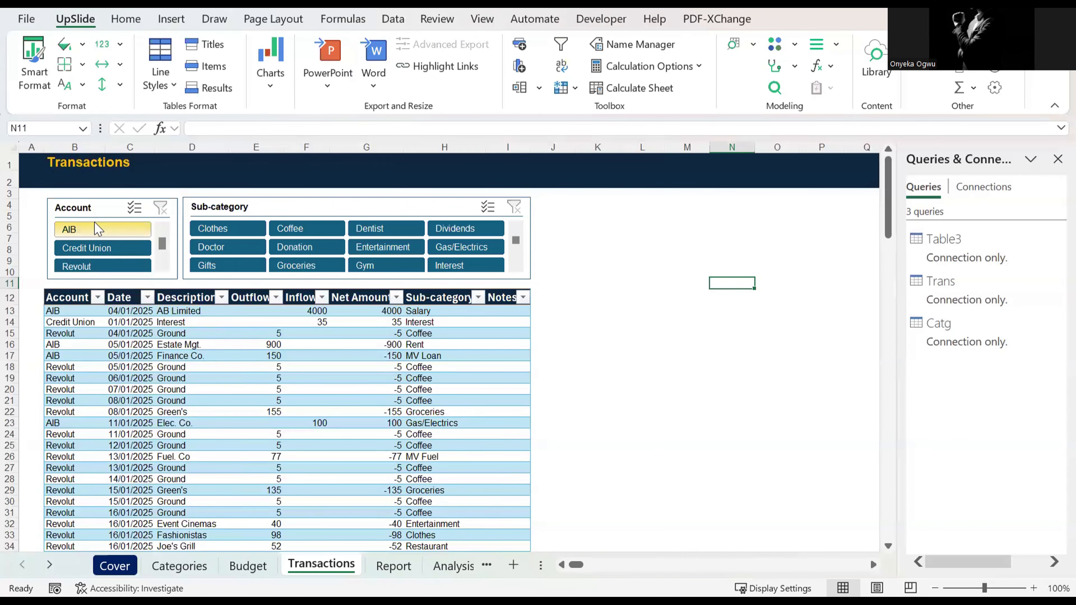
Step: Filter the transactions by the AIB, Credit Union and Revolut accounts in turn with the slicer, and clear the filter
{"action": "left_click", "coordinate": [97, 231]}
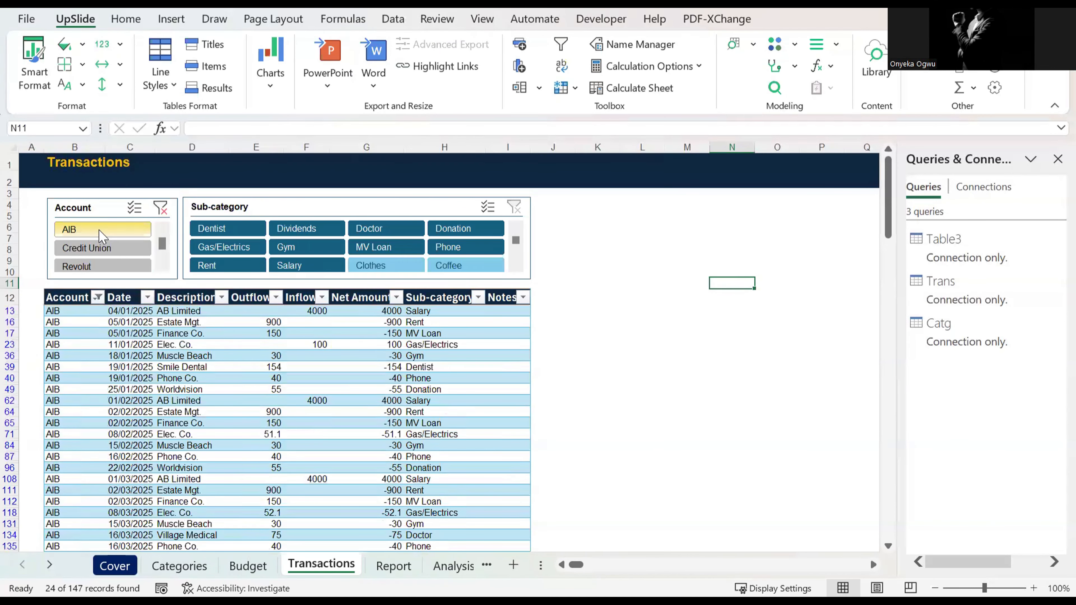
{"action": "left_click", "coordinate": [100, 249]}
{"action": "left_click", "coordinate": [92, 270]}
{"action": "left_click", "coordinate": [82, 212]}
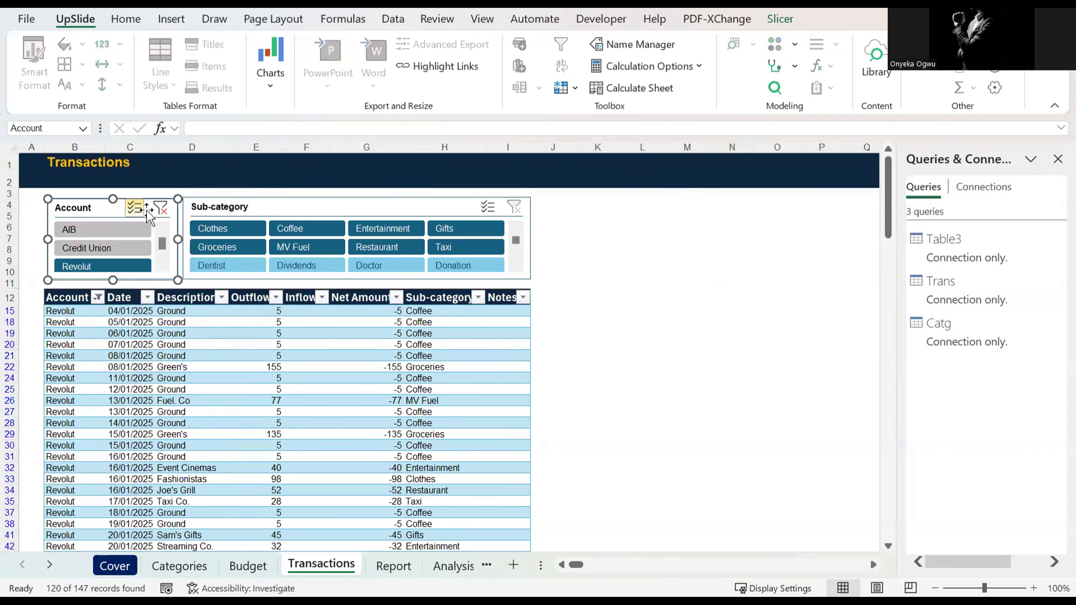
{"action": "left_click", "coordinate": [161, 208]}
Step: Filter the transactions by the Clothes and Donation sub-categories in turn with the slicer, and clear the filter
{"action": "left_click", "coordinate": [227, 229]}
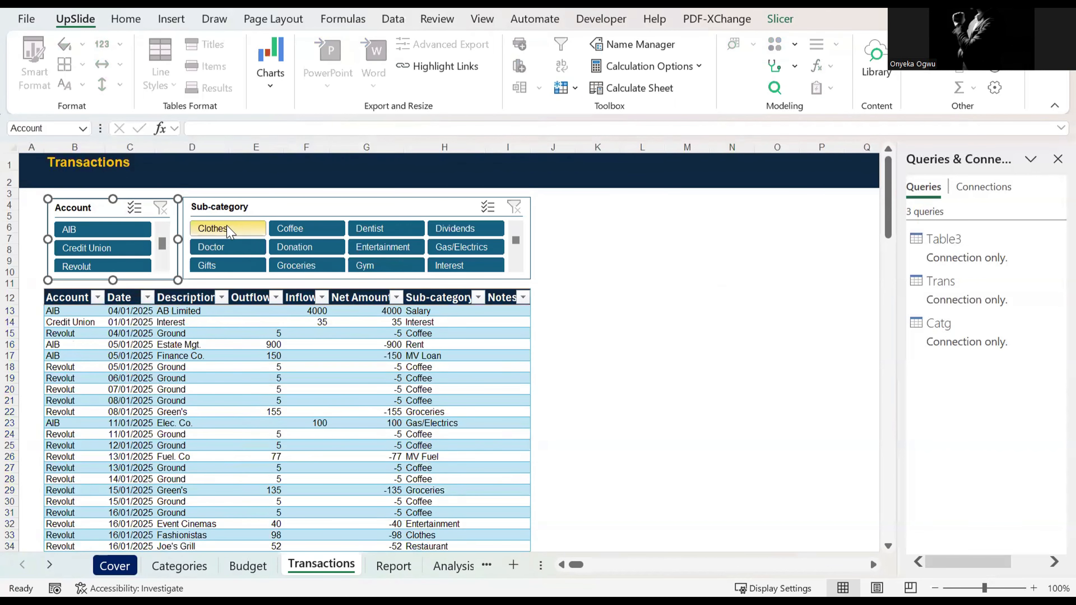
{"action": "left_click", "coordinate": [287, 248]}
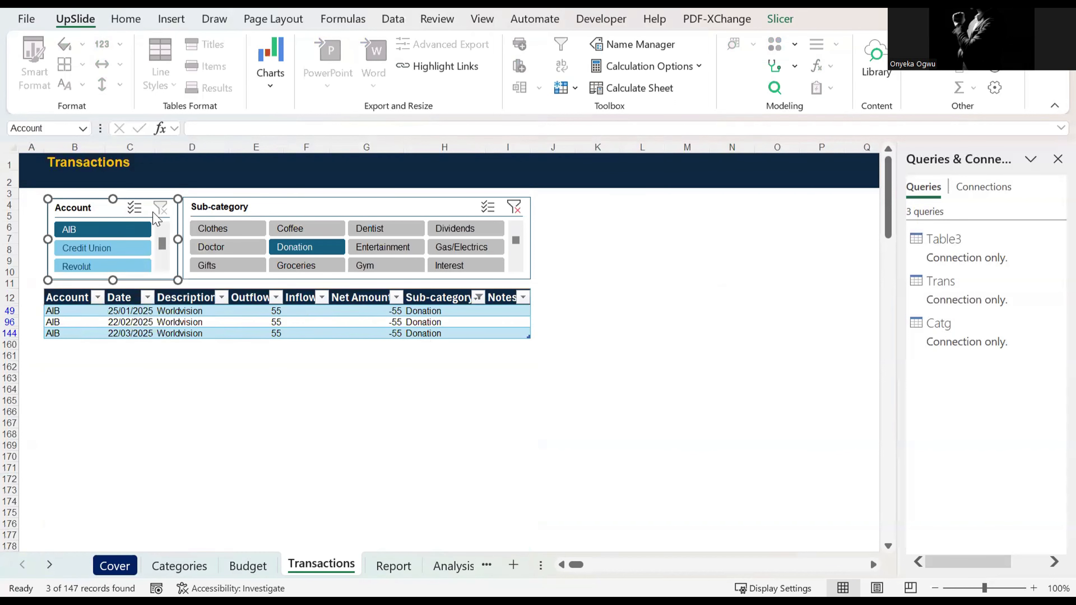
{"action": "left_click", "coordinate": [514, 206]}
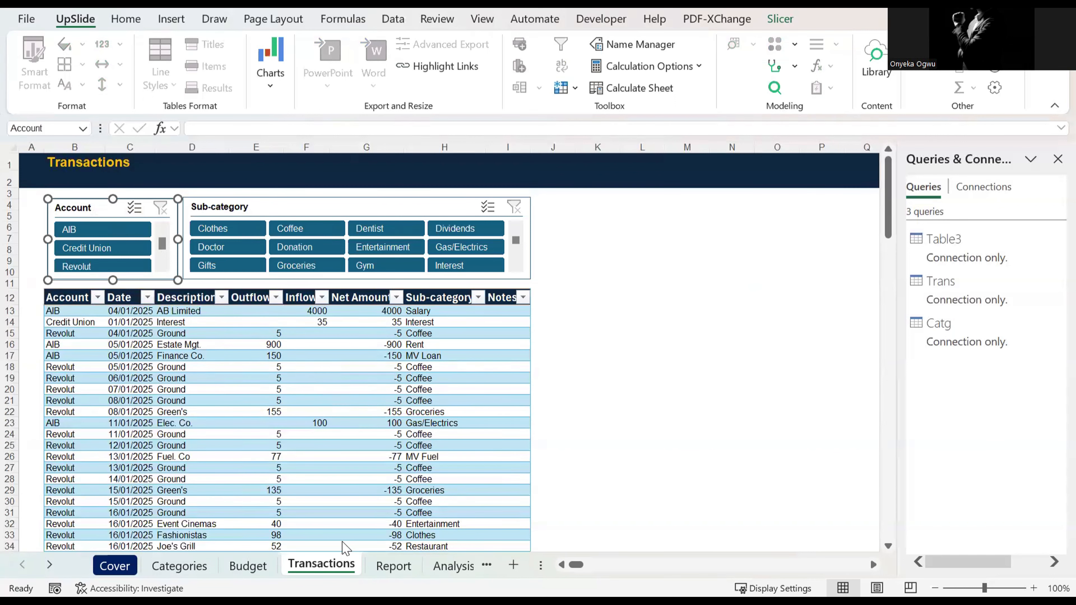
Step: Check the Categories and Transactions sheets, and open the Report sheet with the Queries & Connections pane closed
{"action": "left_click", "coordinate": [183, 567]}
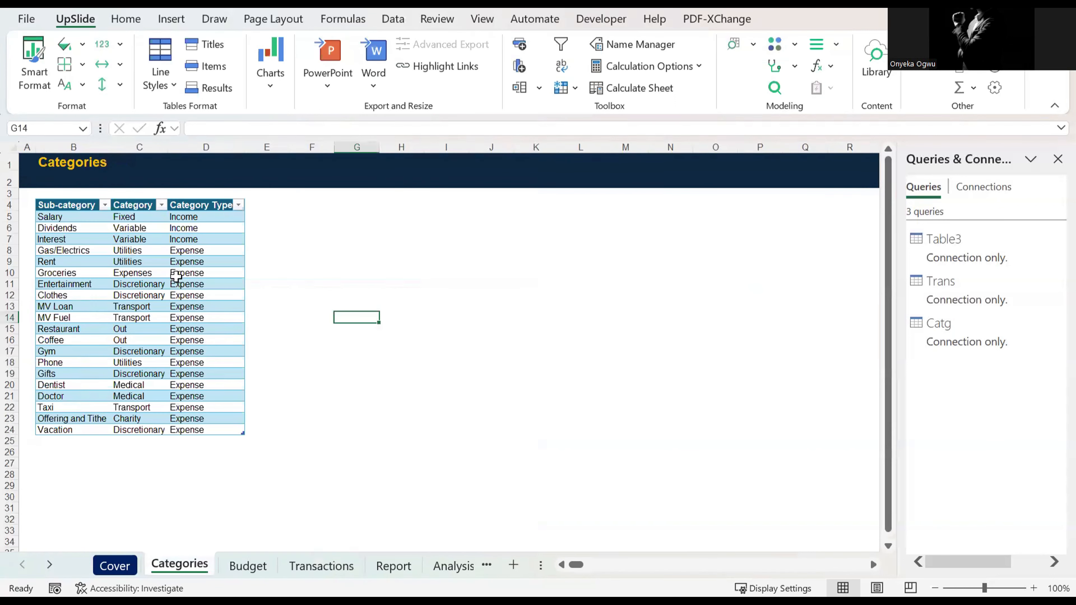
{"action": "left_click", "coordinate": [317, 566]}
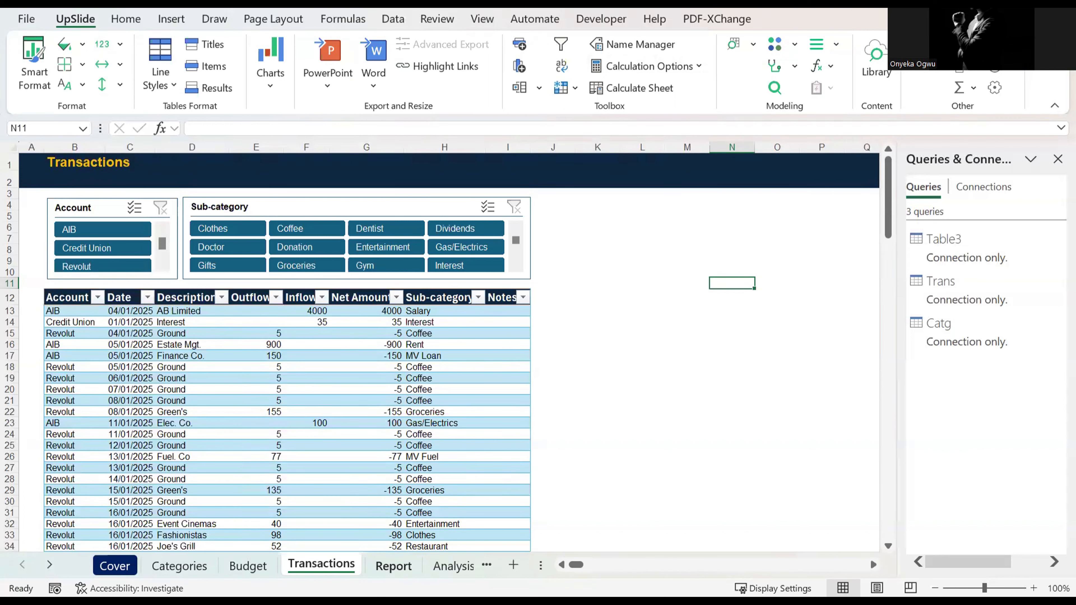
{"action": "left_click", "coordinate": [400, 567]}
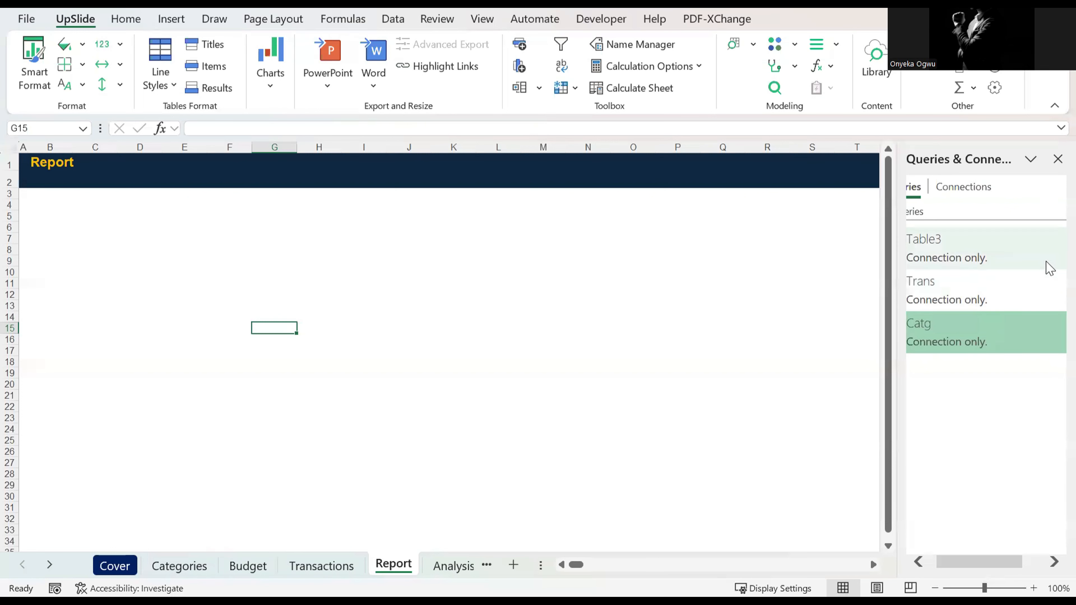
{"action": "left_click", "coordinate": [1057, 160]}
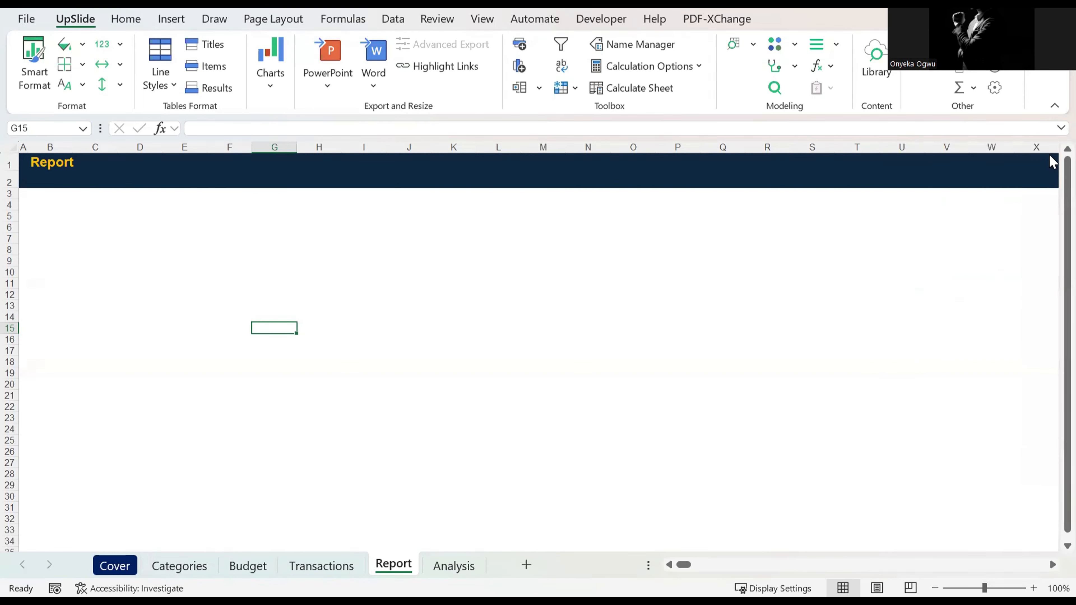
Step: Open the Table3 query in the Power Query Editor and compare its columns with the Trans query
{"action": "left_click", "coordinate": [393, 19]}
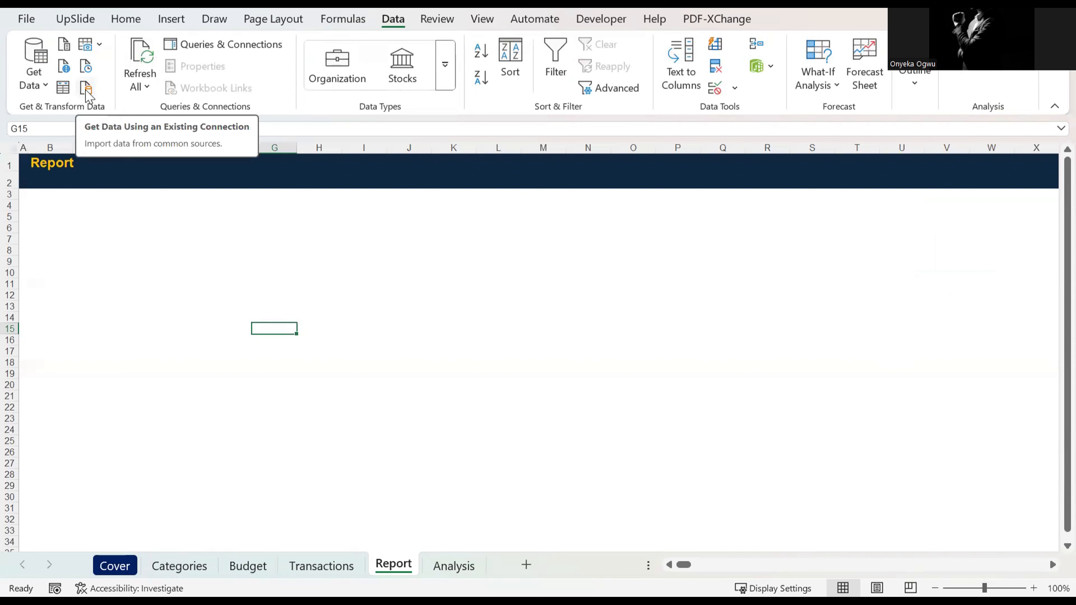
{"action": "left_click", "coordinate": [232, 45]}
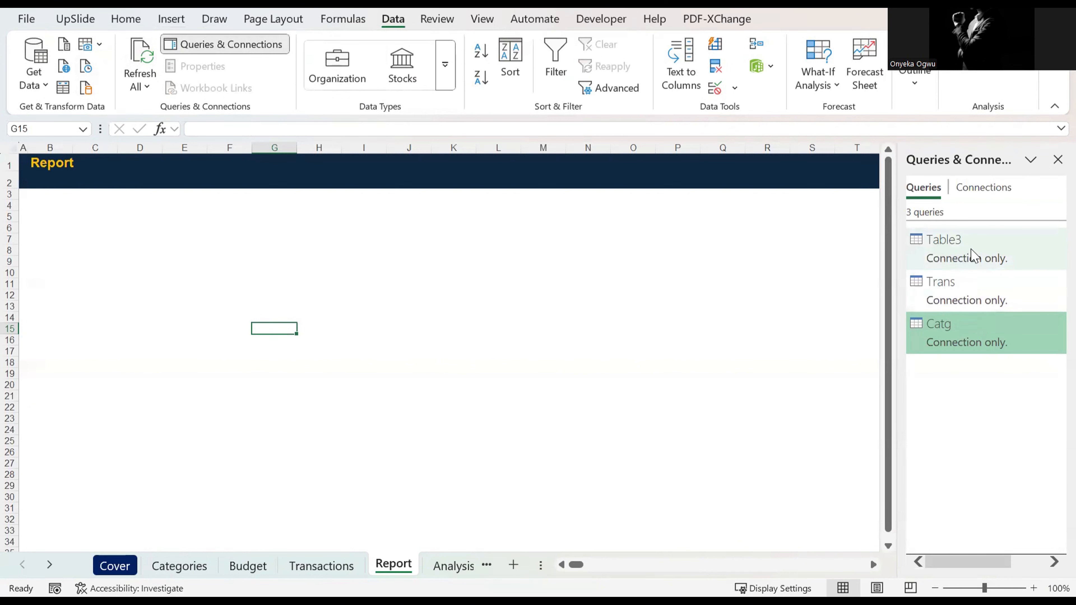
{"action": "mouse_move", "coordinate": [969, 249]}
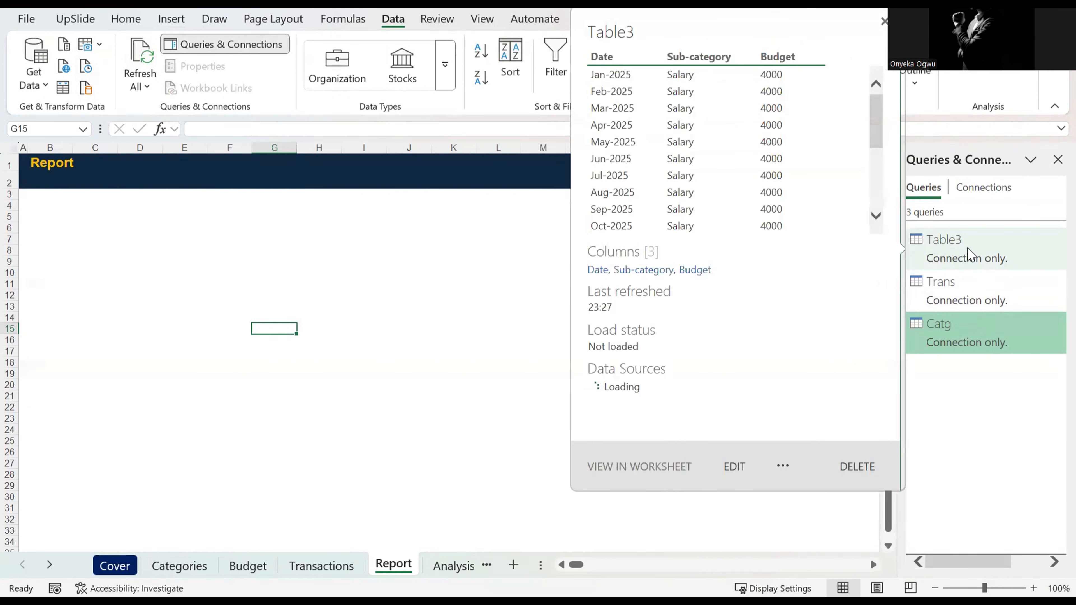
{"action": "double_click", "coordinate": [970, 250]}
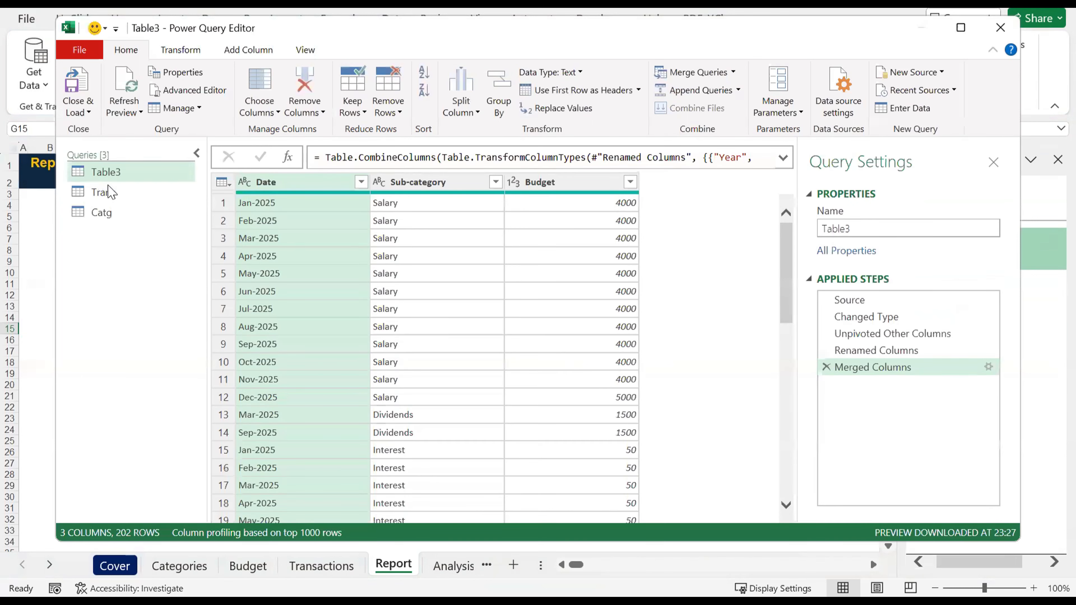
{"action": "left_click", "coordinate": [118, 196]}
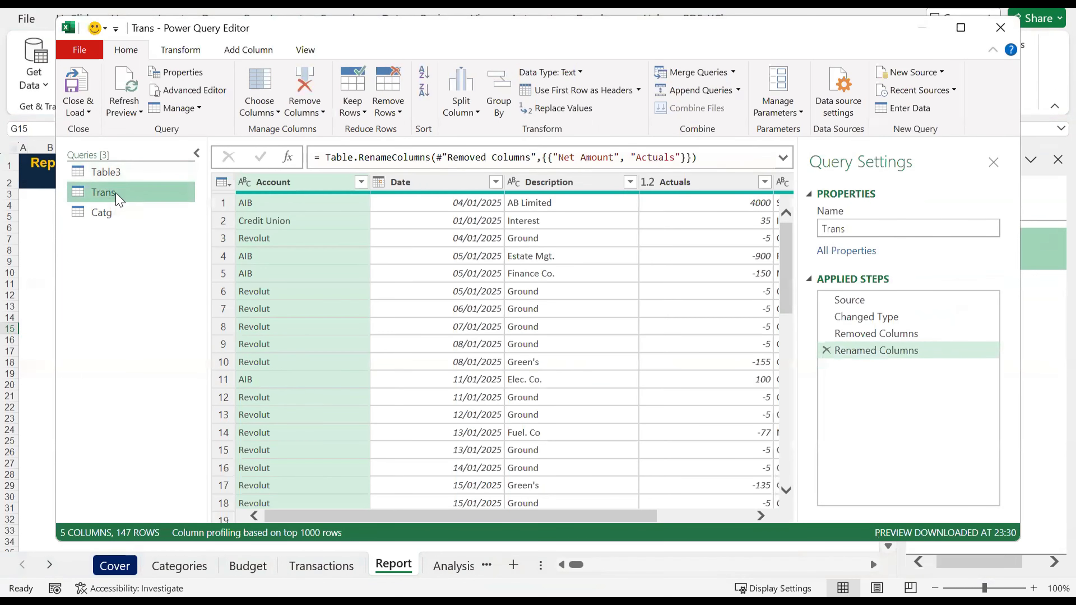
{"action": "left_click", "coordinate": [112, 175]}
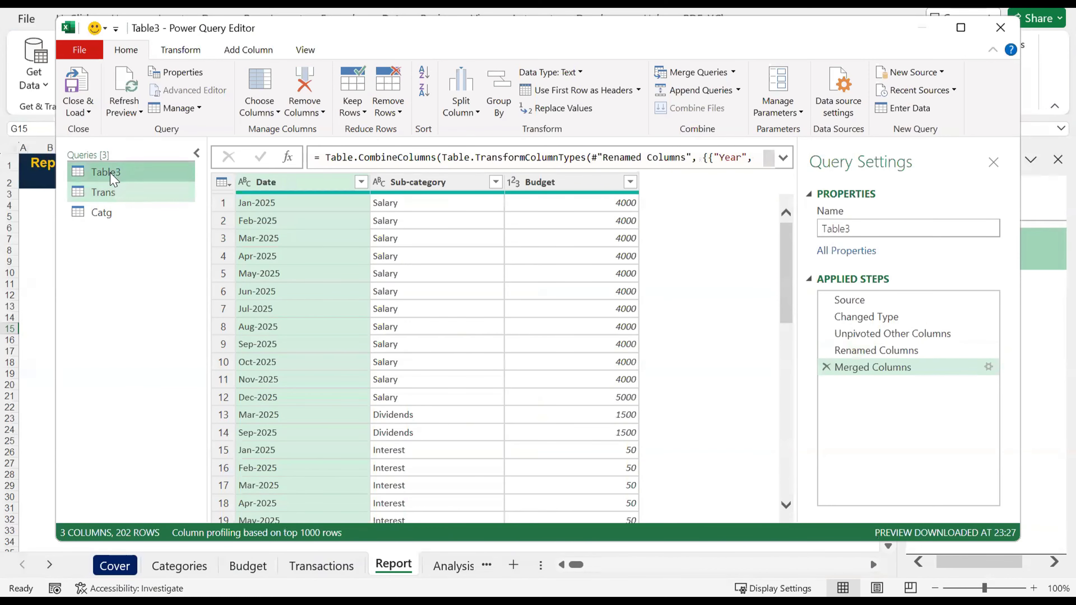
Step: Append the Trans and Table3 queries as a new query, with Trans as the first table and Table3 as the second
{"action": "left_click", "coordinate": [124, 193]}
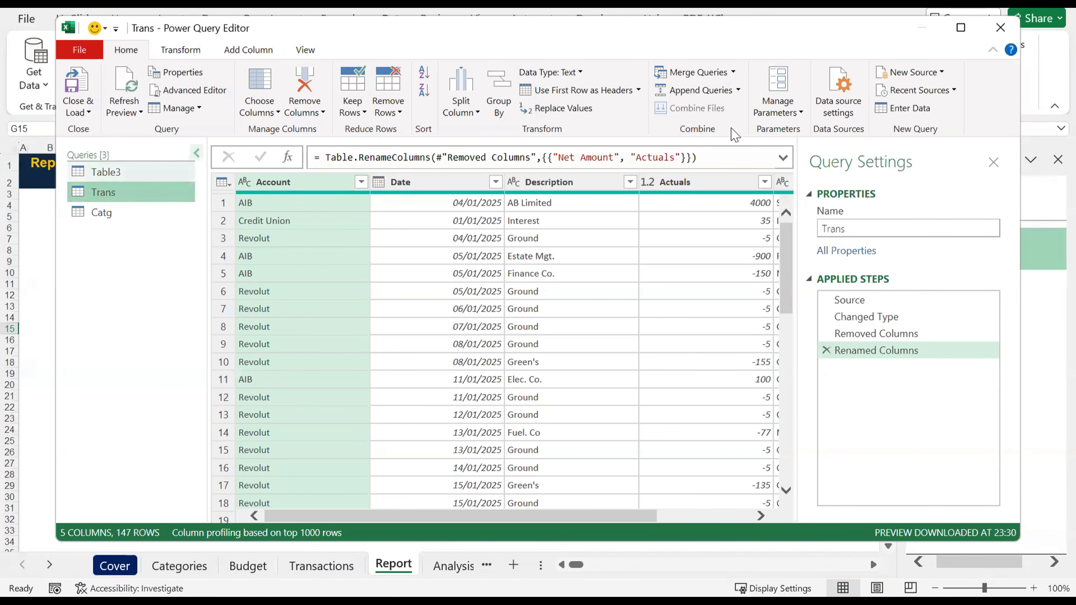
{"action": "left_click", "coordinate": [738, 91]}
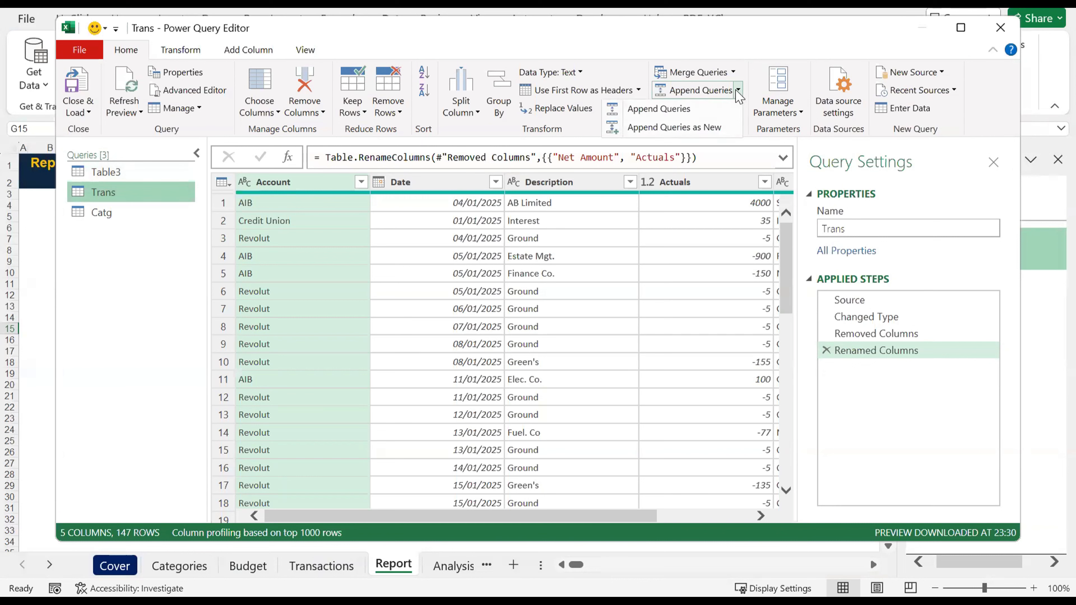
{"action": "left_click", "coordinate": [686, 128]}
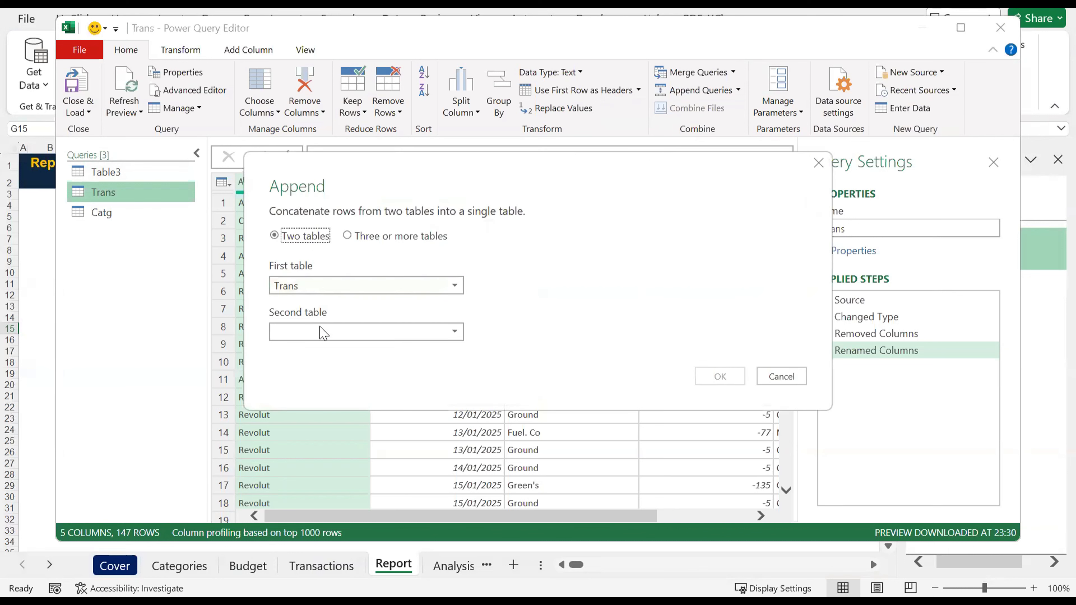
{"action": "left_click", "coordinate": [326, 284]}
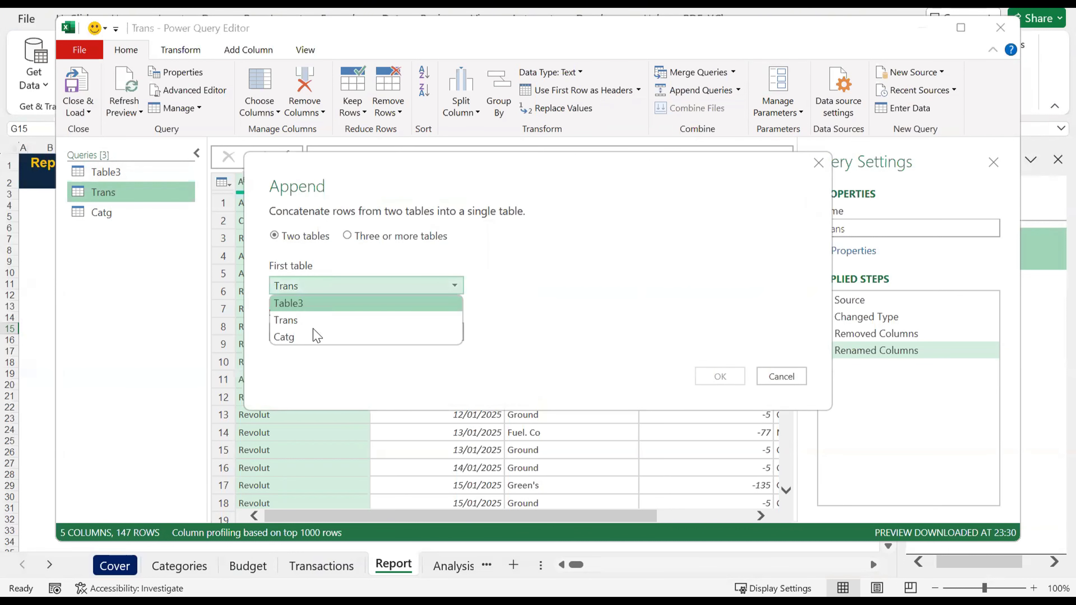
{"action": "left_click", "coordinate": [302, 305]}
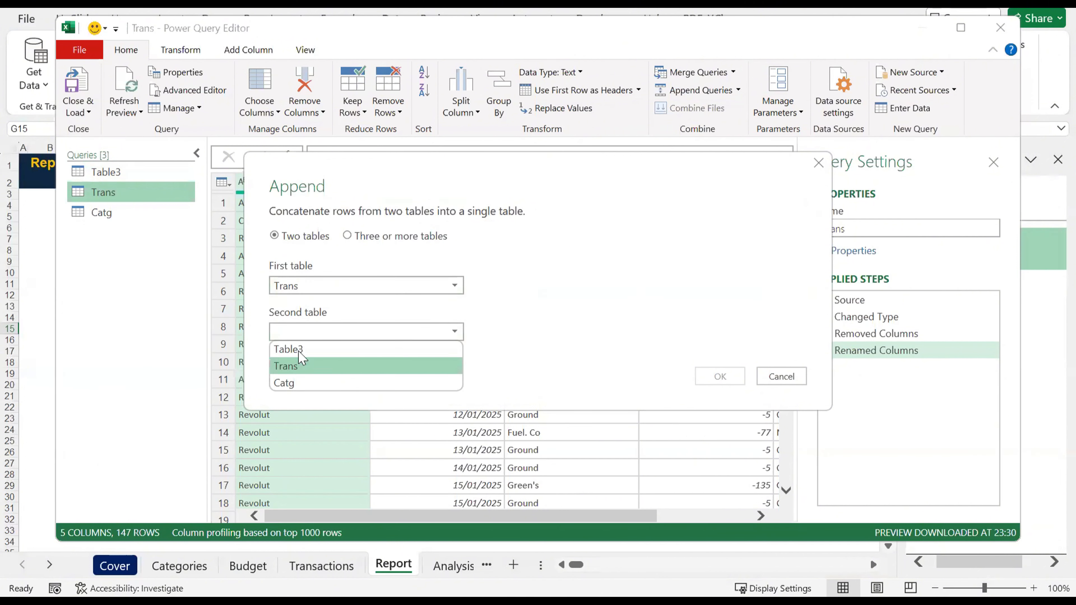
{"action": "left_click", "coordinate": [322, 349]}
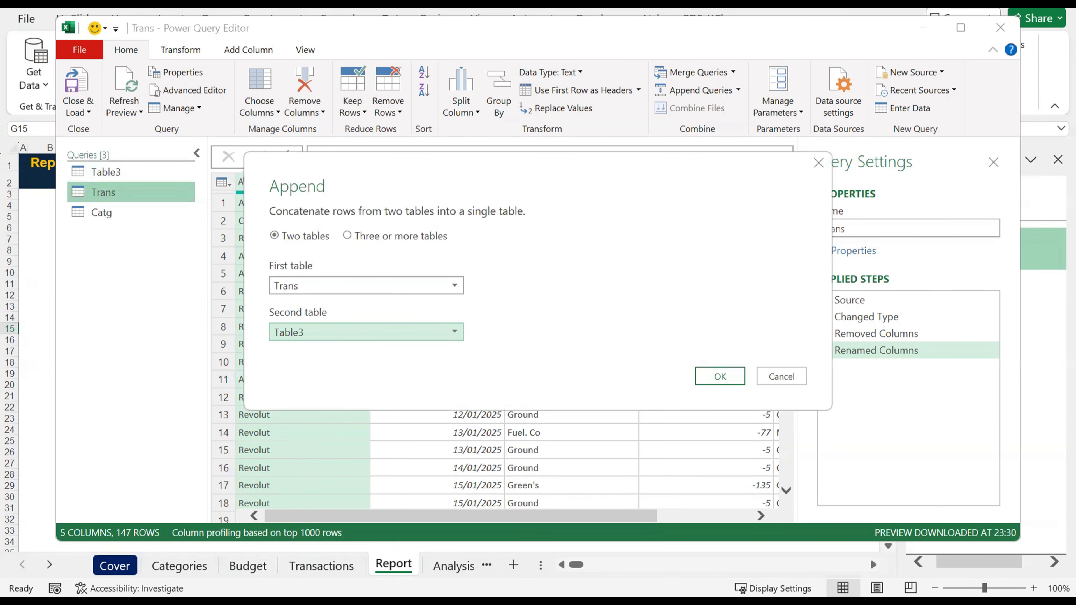
{"action": "left_click", "coordinate": [720, 375]}
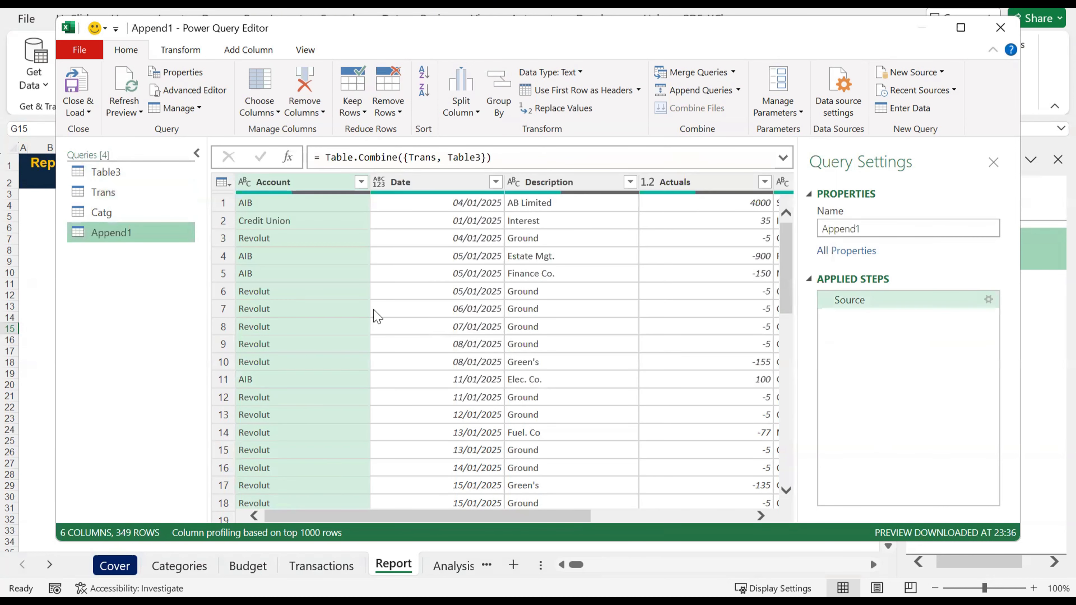
Step: Rename the Table3 query as Budget
{"action": "left_click", "coordinate": [137, 173]}
{"action": "left_click_drag", "start_coordinate": [791, 240], "coordinate": [787, 237]}
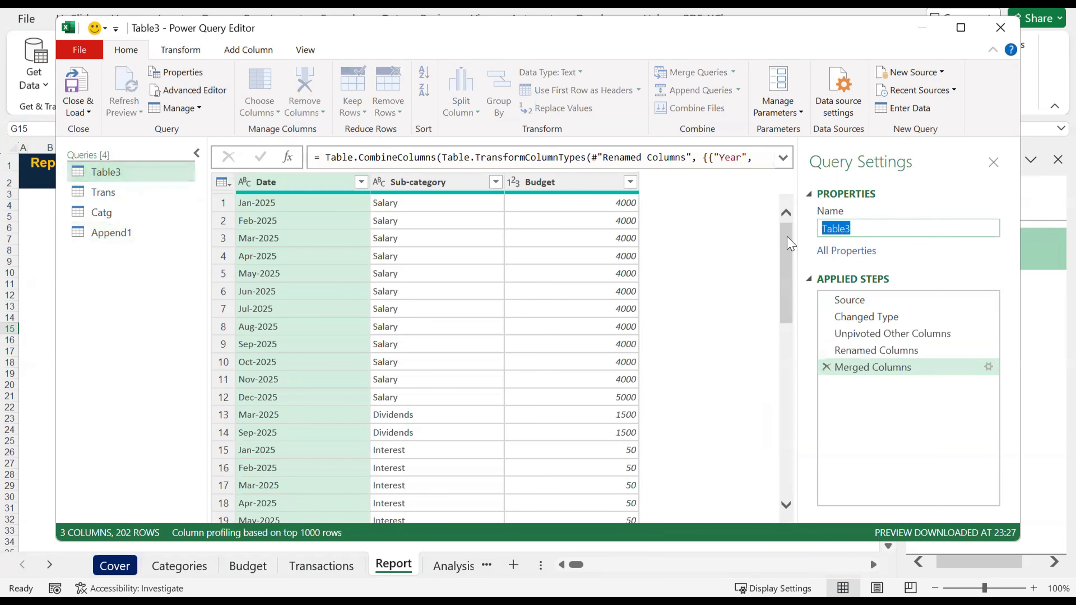
{"action": "type", "text": "Budget"}
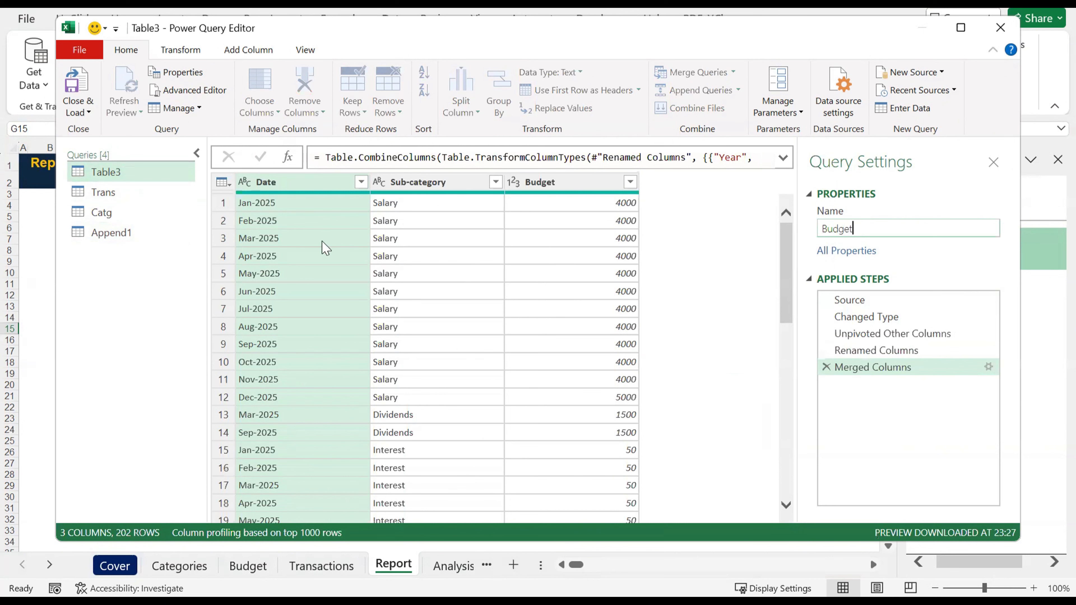
{"action": "key", "text": "Return"}
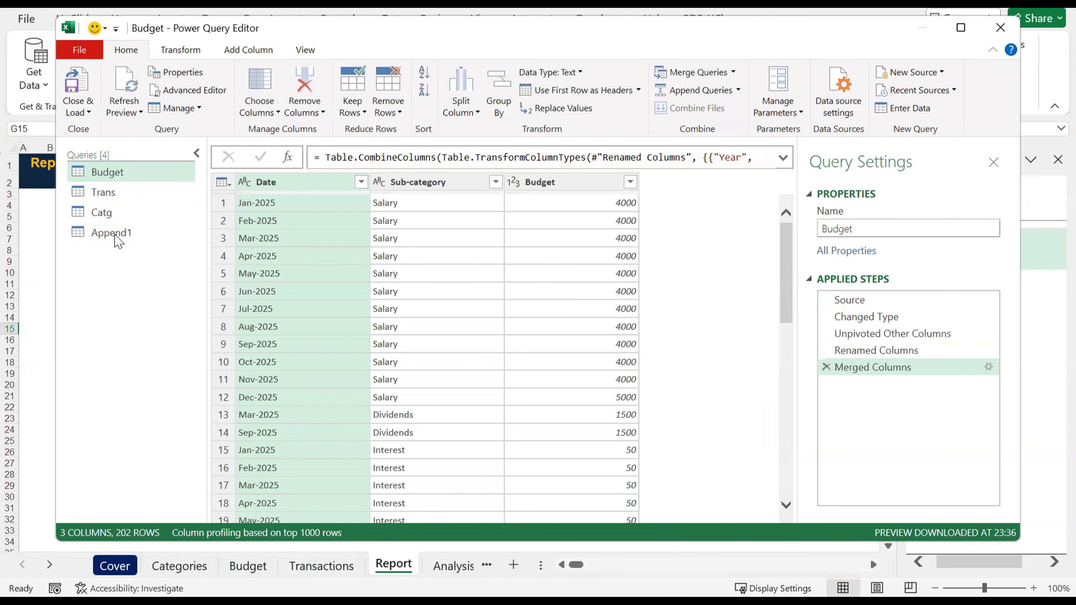
Step: Rename the appended query as Data
{"action": "left_click", "coordinate": [111, 233]}
{"action": "double_click", "coordinate": [851, 229]}
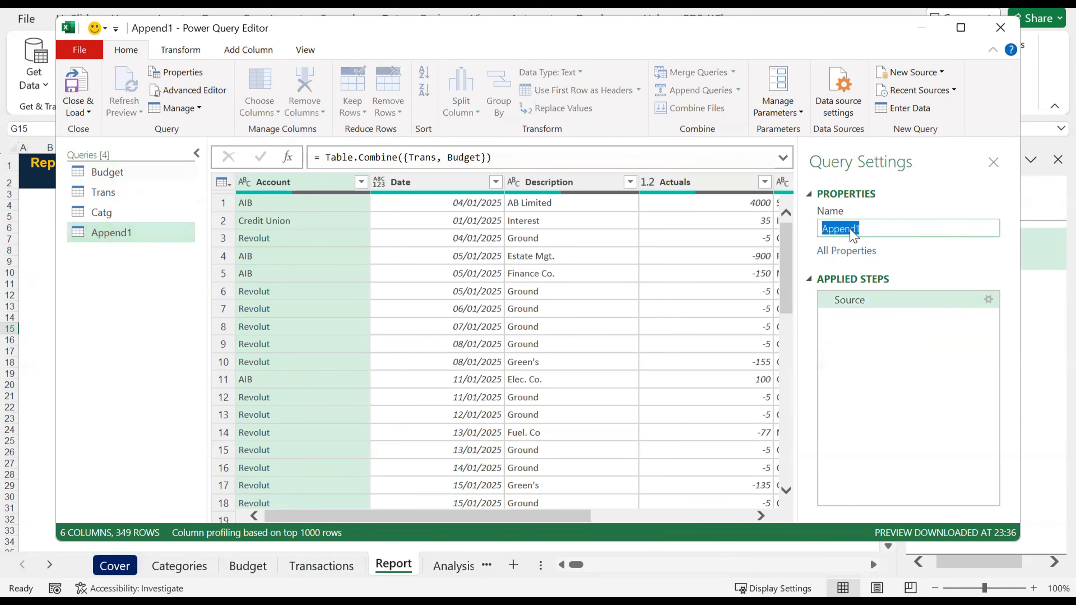
{"action": "type", "text": "Data"}
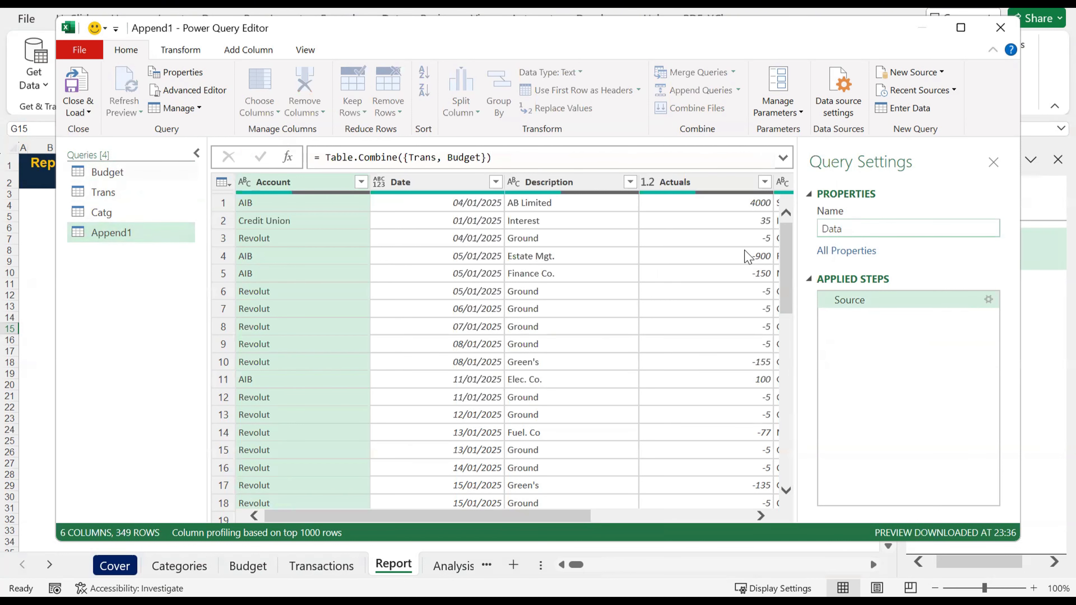
{"action": "left_click", "coordinate": [163, 349]}
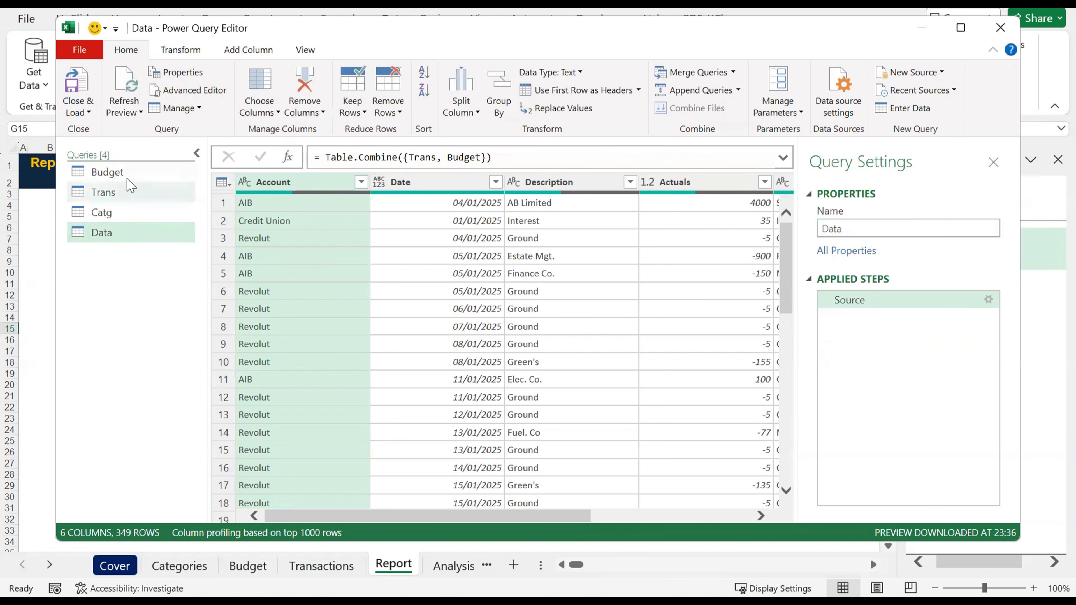
Step: Examine the columns of the Data query from Account to Budget, checking how the actuals and budget values line up
{"action": "scroll", "coordinate": [571, 315], "scroll_direction": "right", "scroll_amount": 5}
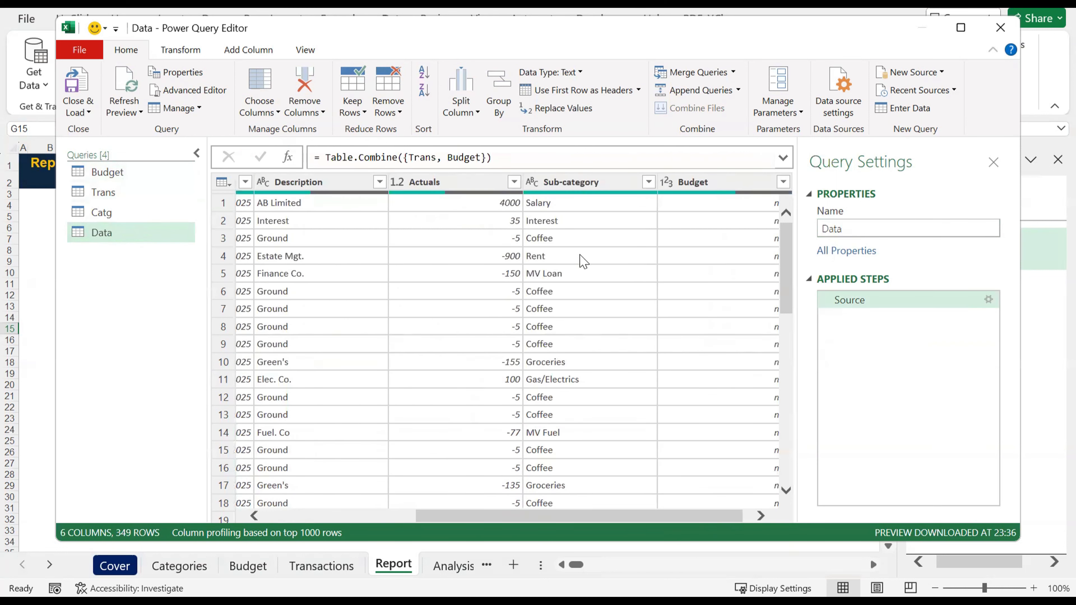
{"action": "scroll", "coordinate": [586, 263], "scroll_direction": "right", "scroll_amount": 1}
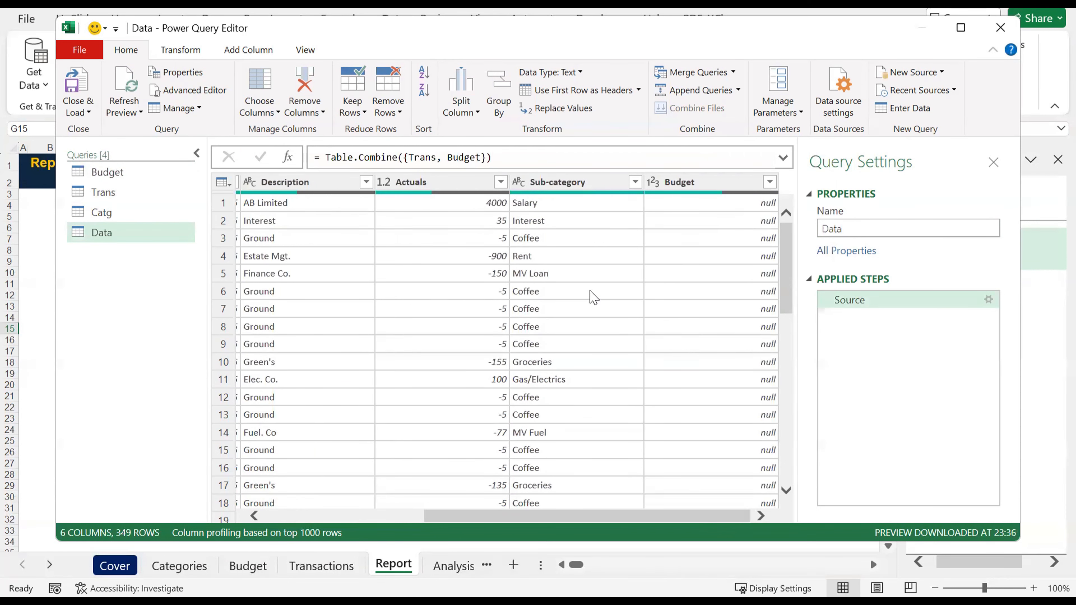
{"action": "scroll", "coordinate": [593, 302], "scroll_direction": "left", "scroll_amount": 3}
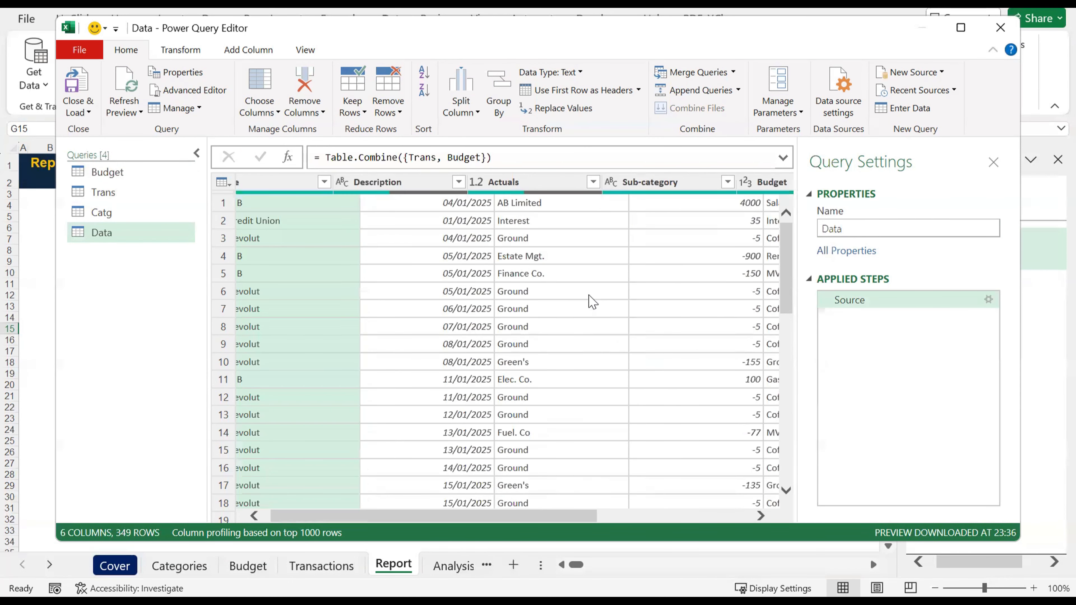
{"action": "scroll", "coordinate": [593, 302], "scroll_direction": "right", "scroll_amount": 3}
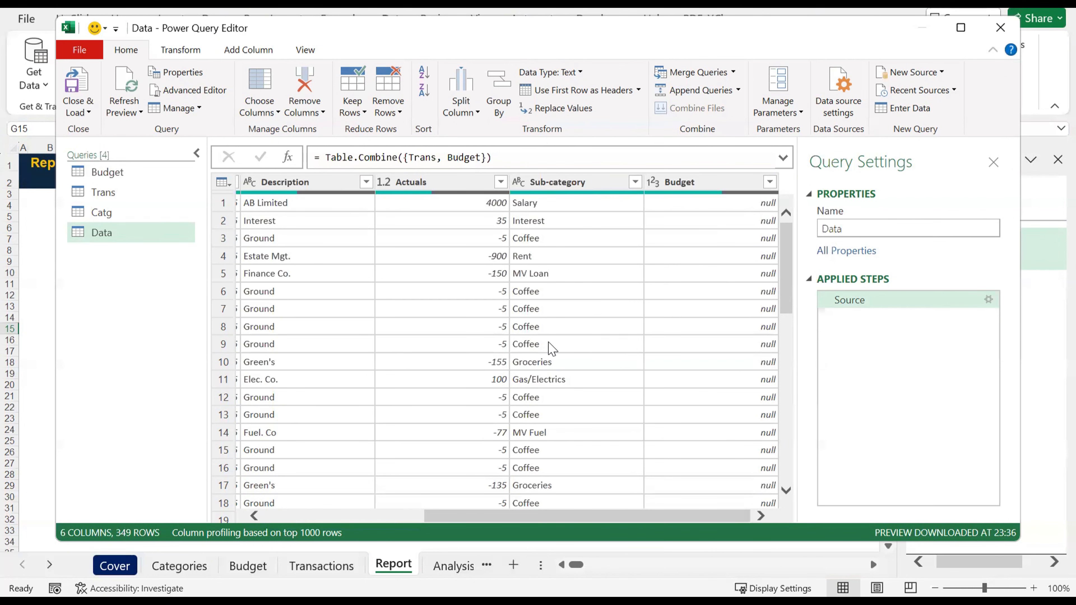
{"action": "scroll", "coordinate": [552, 349], "scroll_direction": "left", "scroll_amount": 3}
{"action": "scroll", "coordinate": [552, 348], "scroll_direction": "right", "scroll_amount": 3}
{"action": "left_click", "coordinate": [697, 187]}
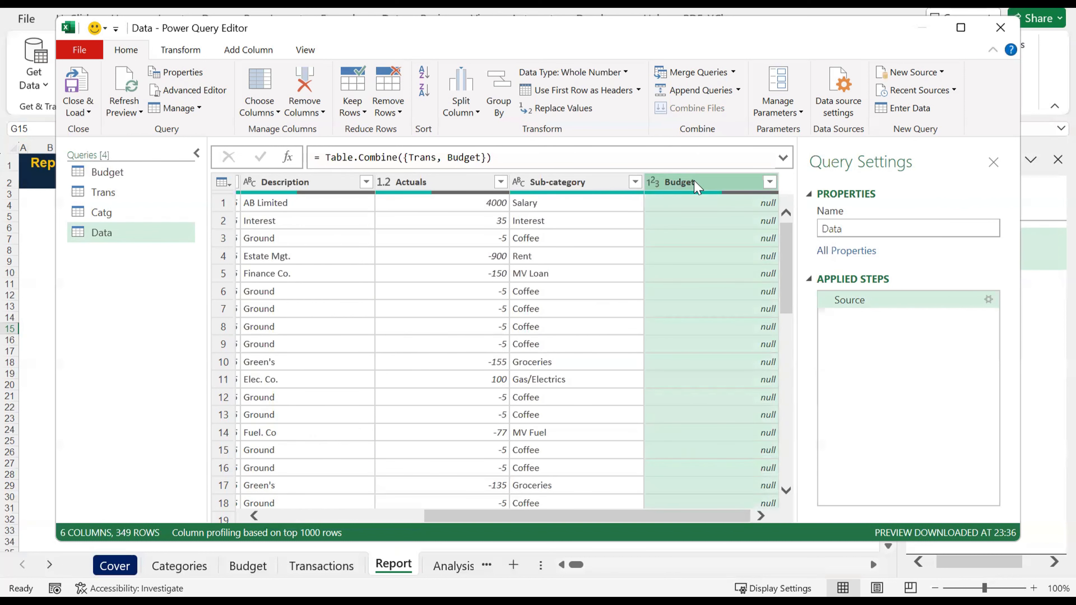
{"action": "right_click", "coordinate": [720, 189]}
{"action": "left_click", "coordinate": [638, 180]}
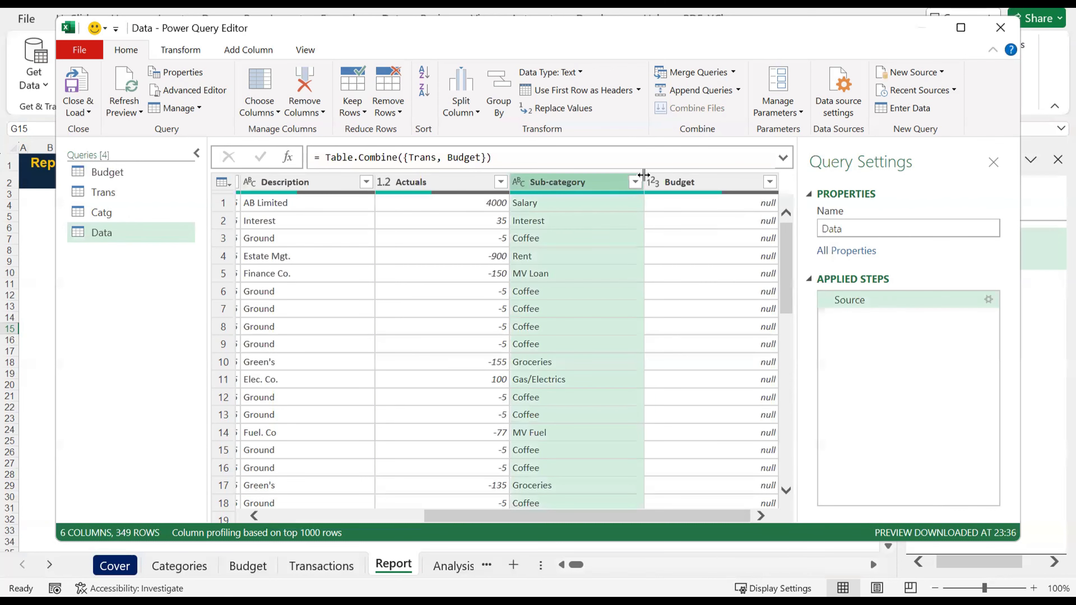
Step: Replace the null values in the Data query's Budget column with 0
{"action": "left_click", "coordinate": [681, 190]}
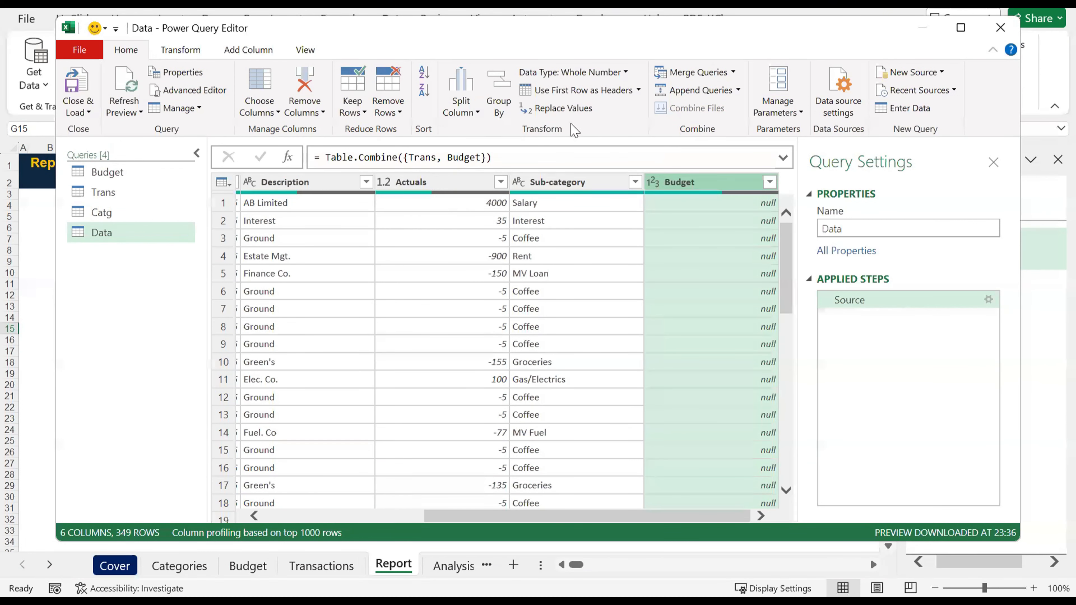
{"action": "left_click", "coordinate": [181, 50]}
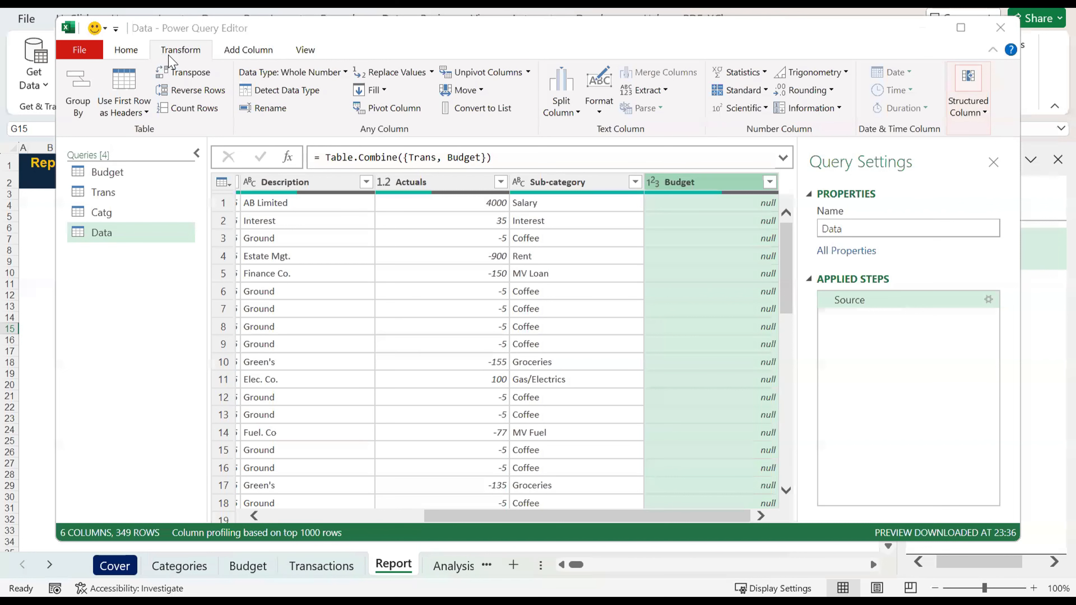
{"action": "left_click", "coordinate": [432, 73]}
{"action": "left_click", "coordinate": [413, 93]}
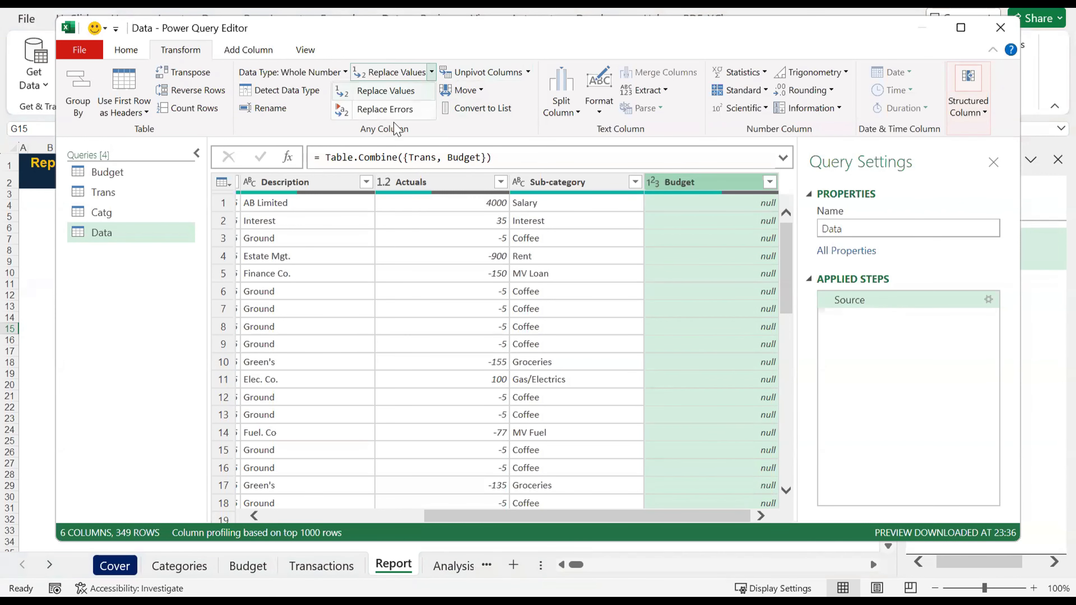
{"action": "type", "text": "null"}
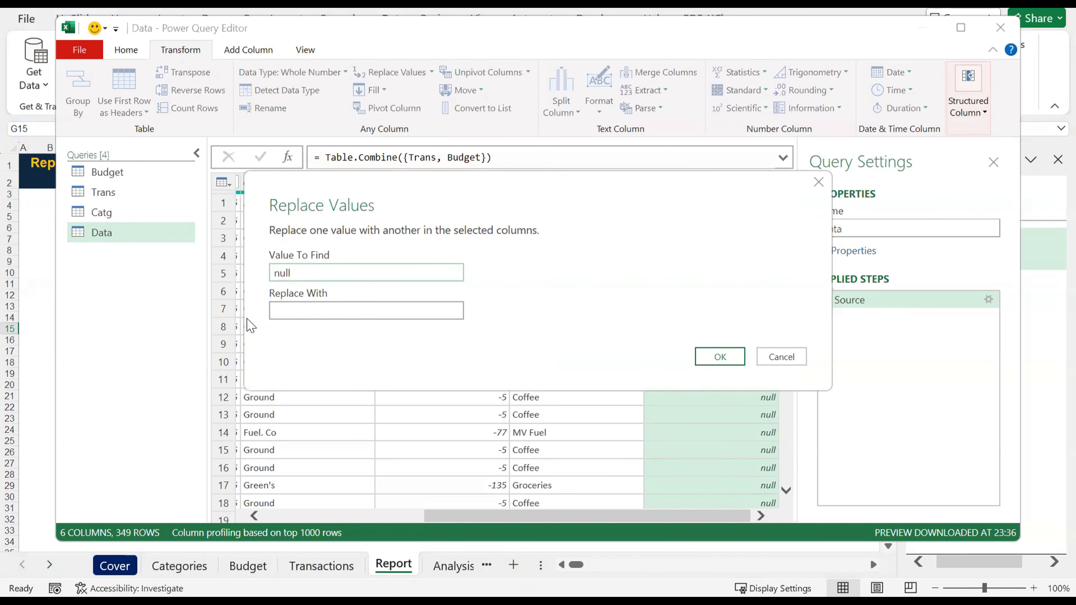
{"action": "left_click", "coordinate": [289, 313]}
{"action": "type", "text": "0"}
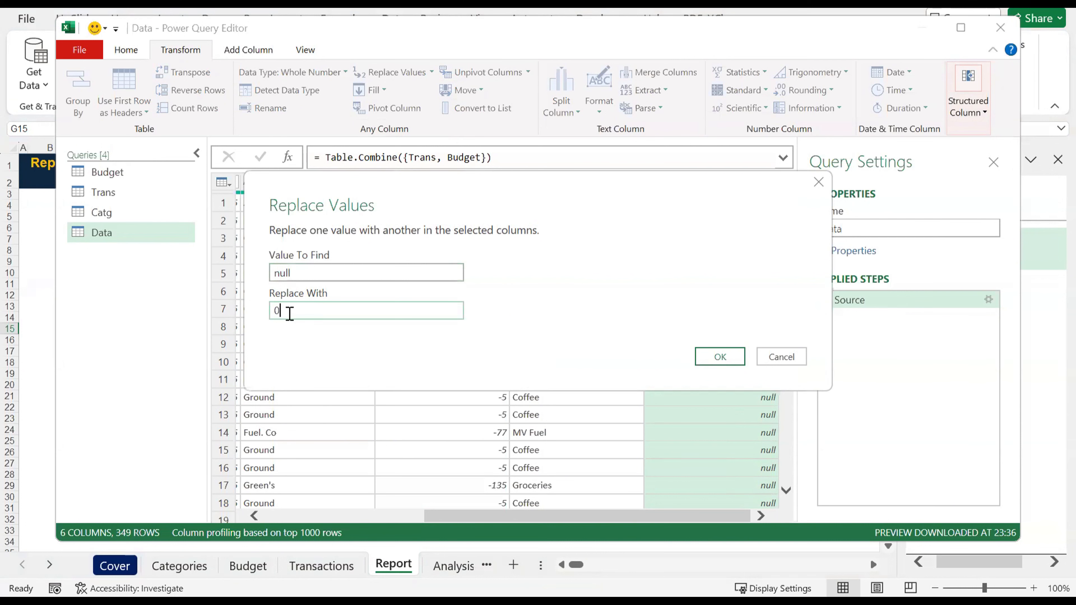
{"action": "left_click", "coordinate": [720, 354]}
{"action": "left_click", "coordinate": [725, 360]}
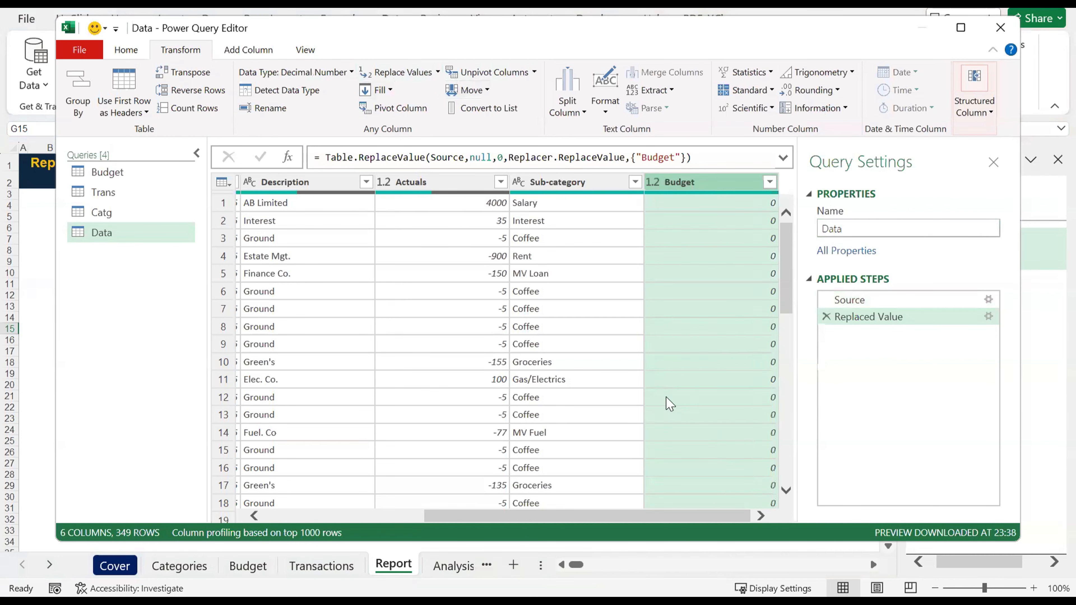
{"action": "scroll", "coordinate": [668, 403], "scroll_direction": "left", "scroll_amount": 5}
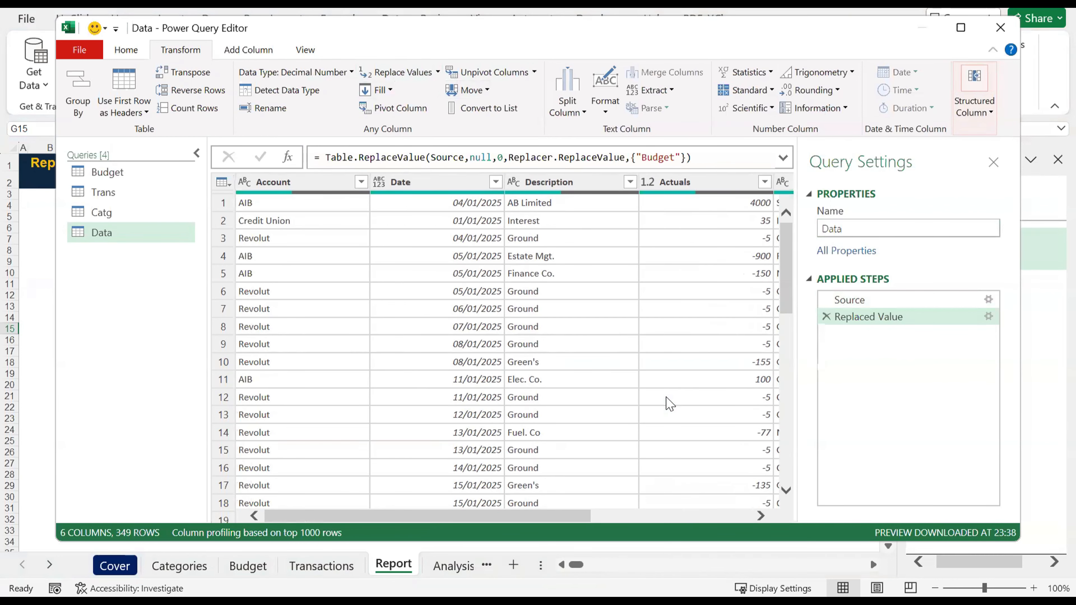
{"action": "scroll", "coordinate": [669, 404], "scroll_direction": "right", "scroll_amount": 5}
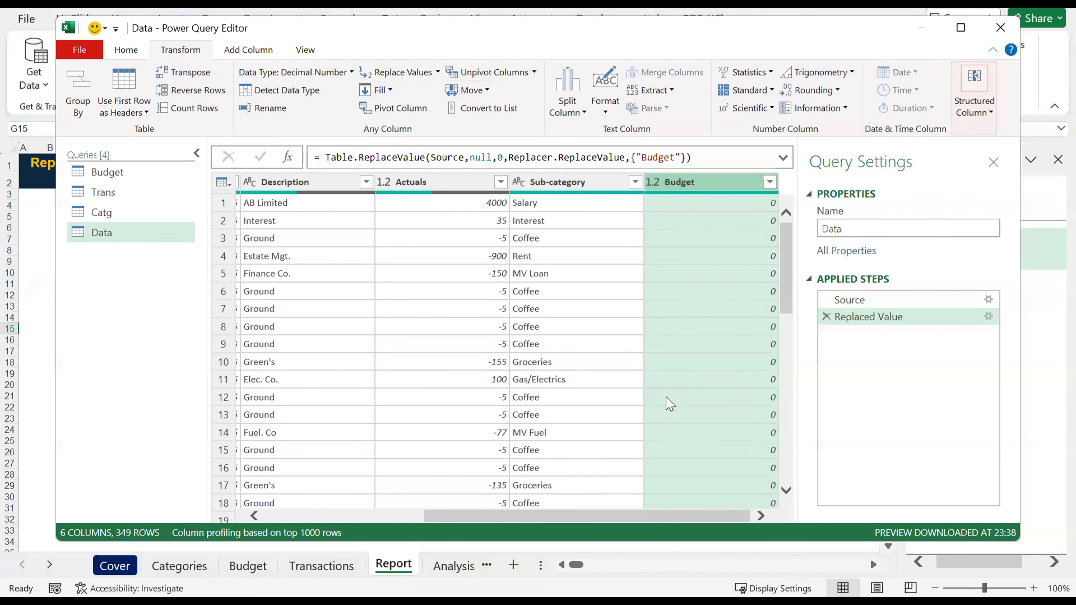
{"action": "scroll", "coordinate": [669, 404], "scroll_direction": "left", "scroll_amount": 5}
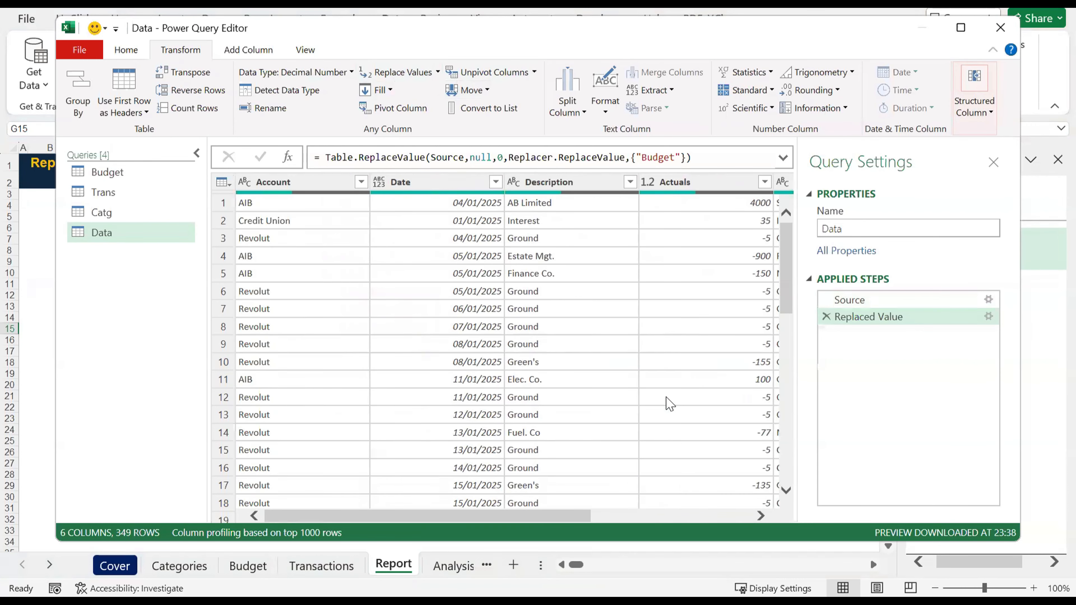
{"action": "scroll", "coordinate": [669, 403], "scroll_direction": "right", "scroll_amount": 5}
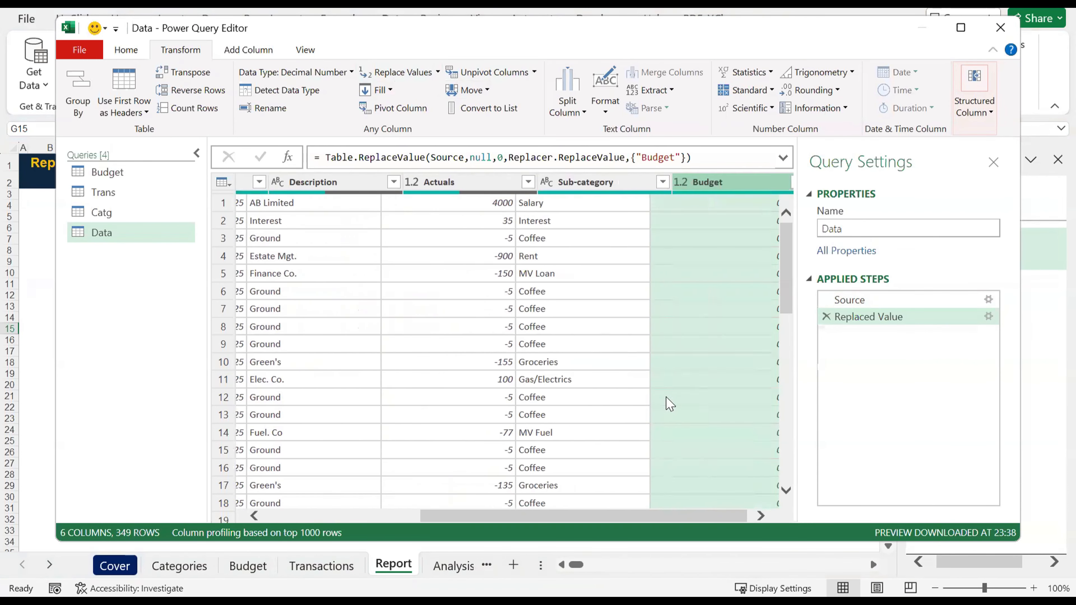
Step: Compare the Data query's columns with the Catg query's Sub-category, Category and Category Type columns to find the shared field
{"action": "scroll", "coordinate": [670, 404], "scroll_direction": "left", "scroll_amount": 5}
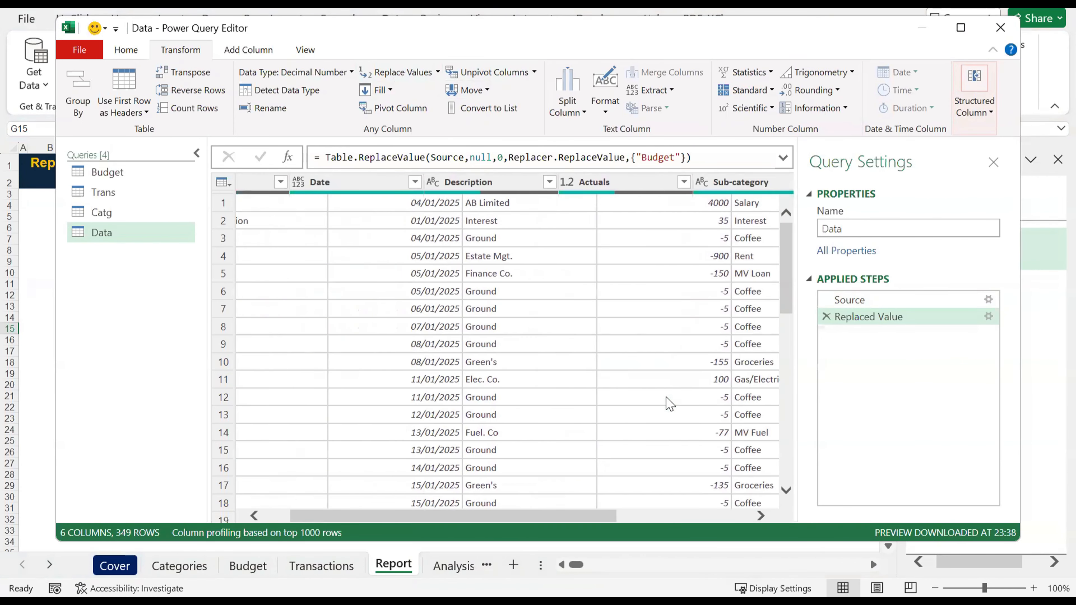
{"action": "left_click", "coordinate": [435, 277]}
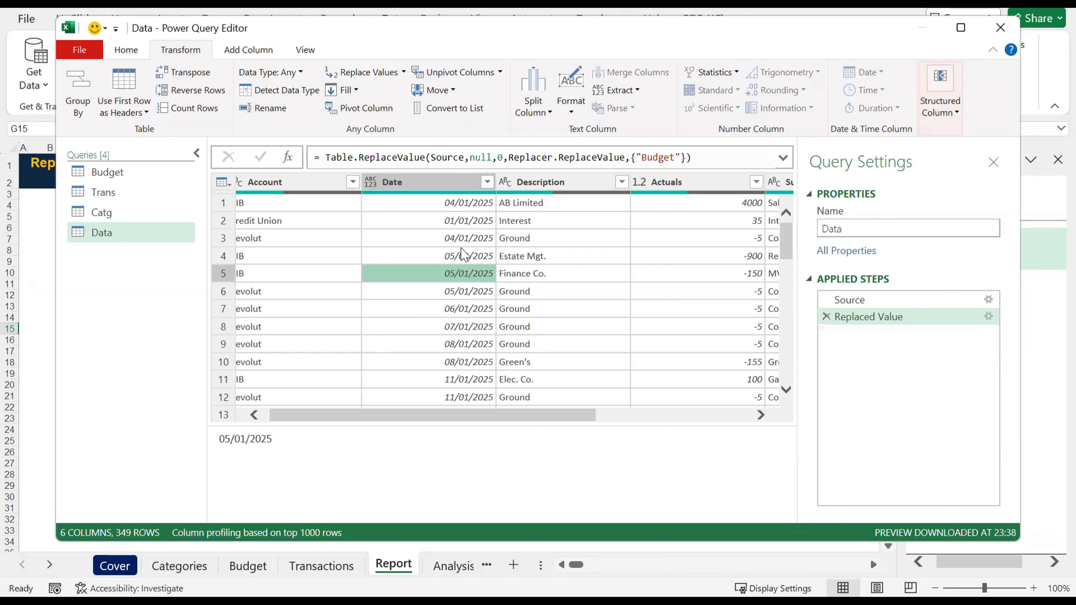
{"action": "left_click", "coordinate": [104, 213]}
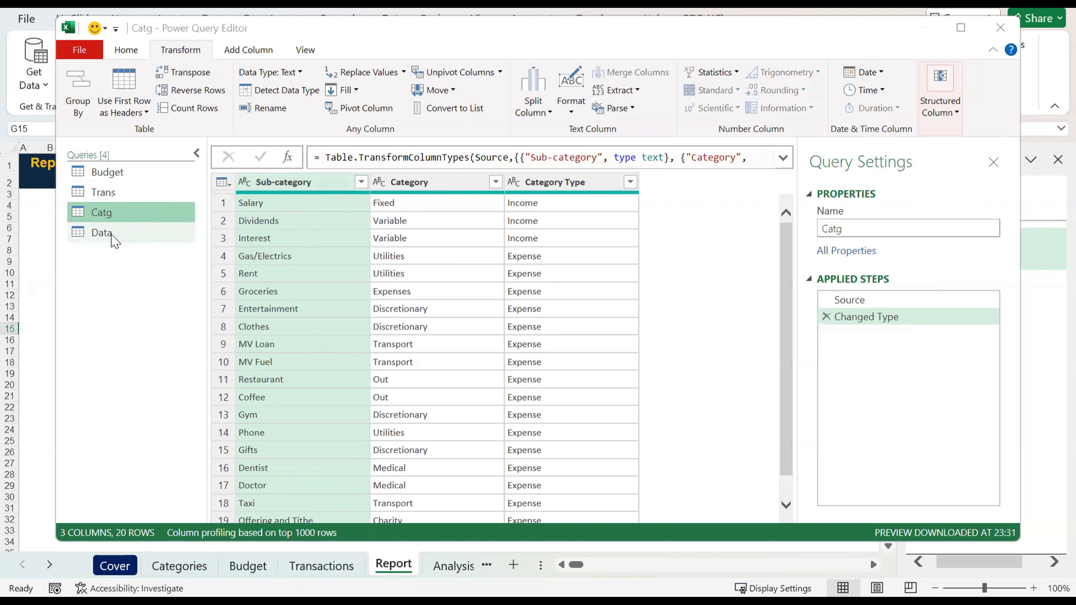
{"action": "left_click", "coordinate": [101, 233]}
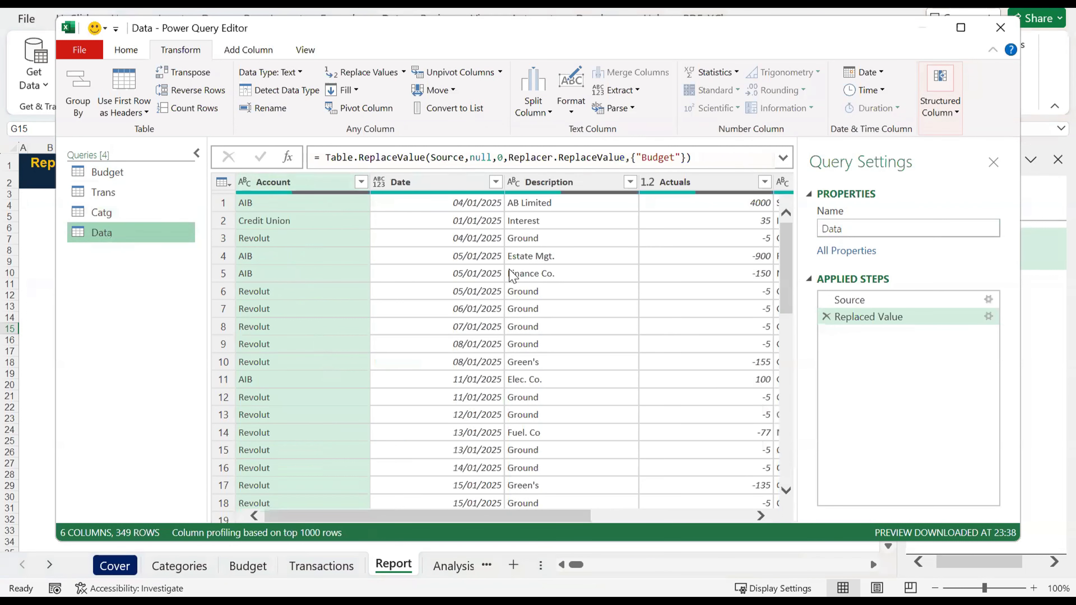
{"action": "scroll", "coordinate": [512, 272], "scroll_direction": "right", "scroll_amount": 5}
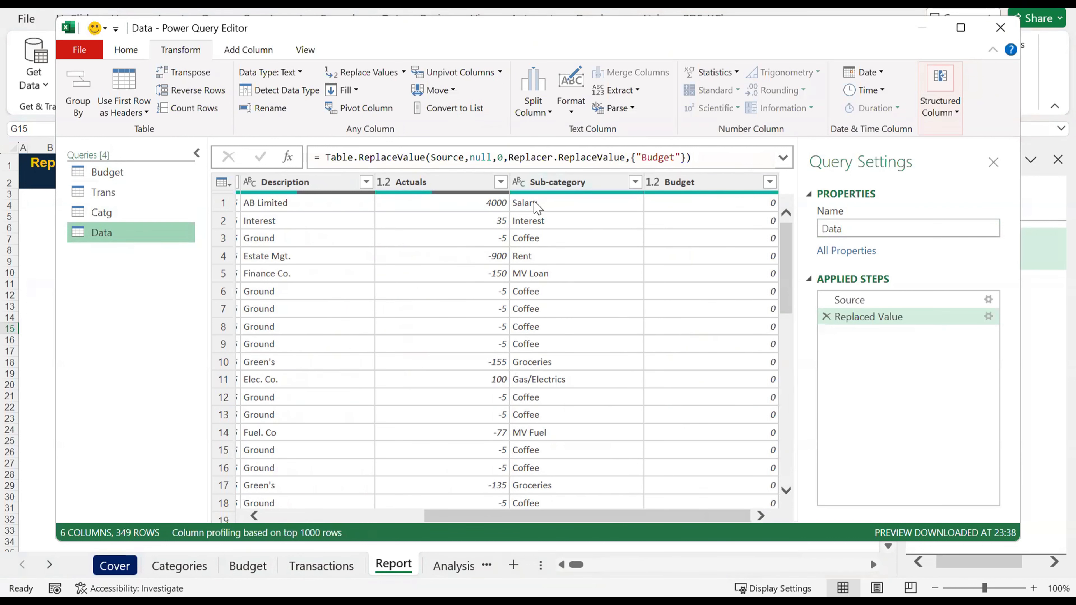
{"action": "left_click", "coordinate": [126, 218]}
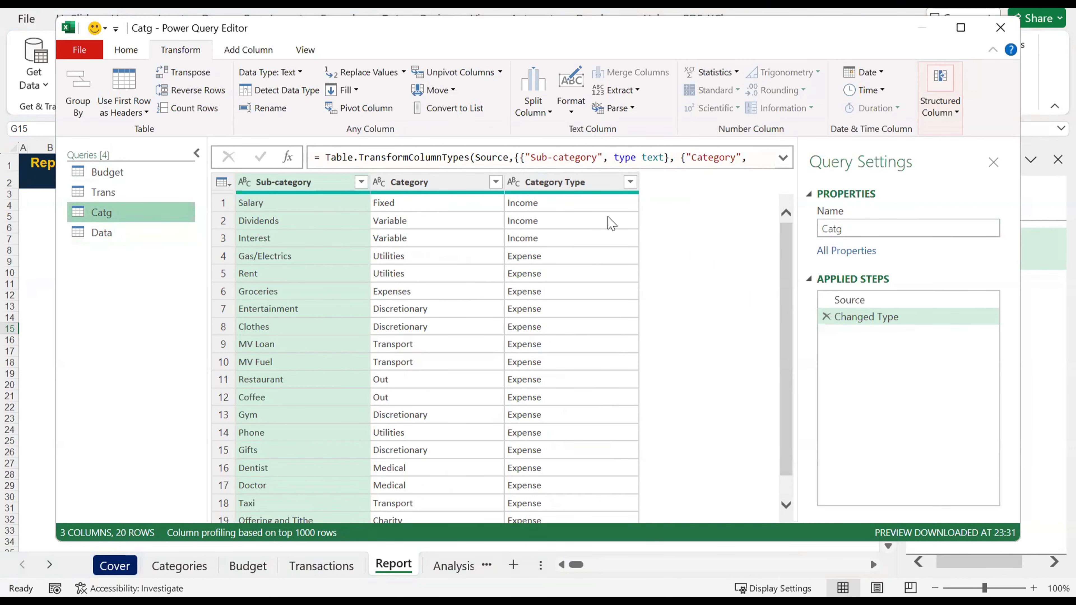
{"action": "left_click", "coordinate": [130, 240]}
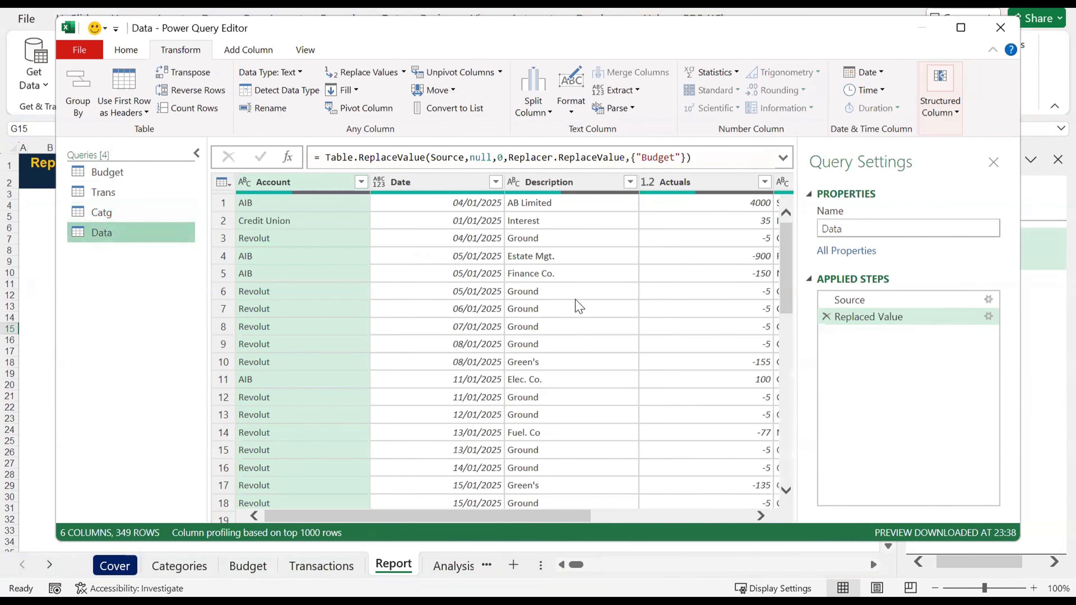
{"action": "scroll", "coordinate": [618, 296], "scroll_direction": "right", "scroll_amount": 5}
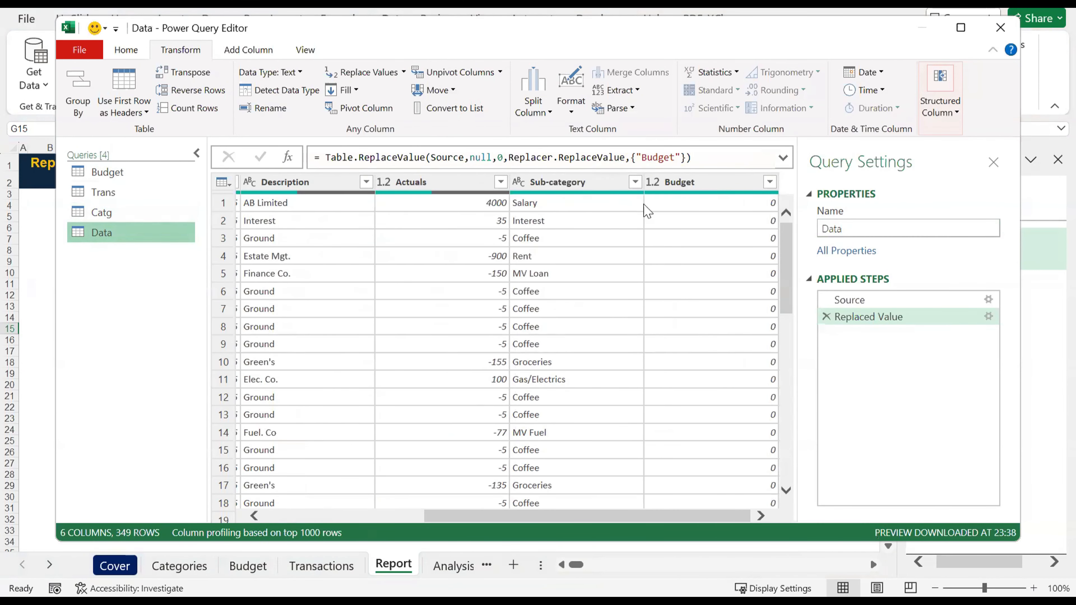
{"action": "left_click", "coordinate": [108, 214]}
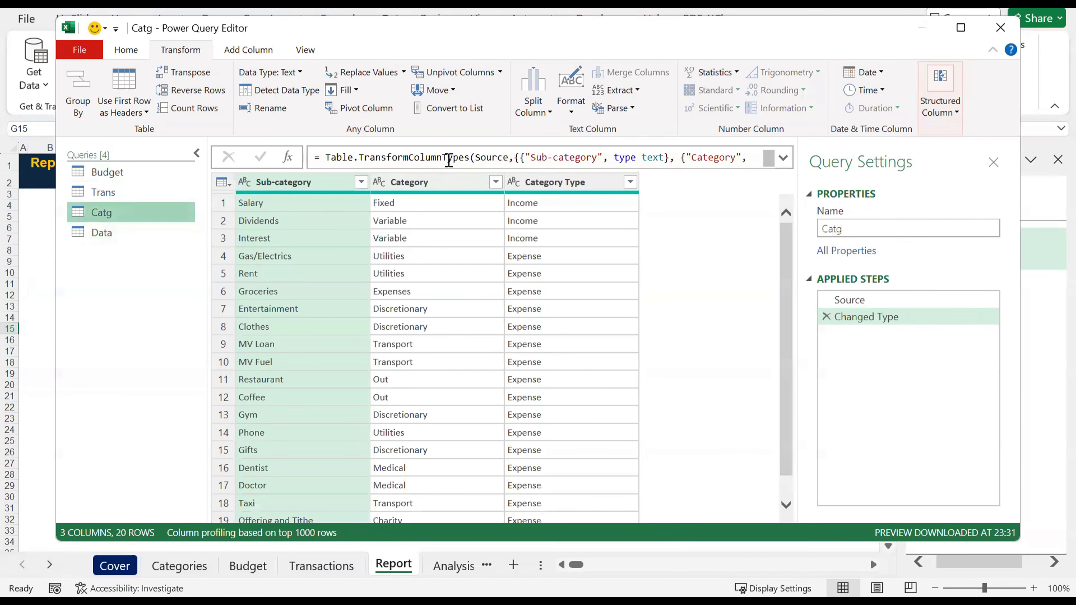
{"action": "left_click", "coordinate": [115, 233]}
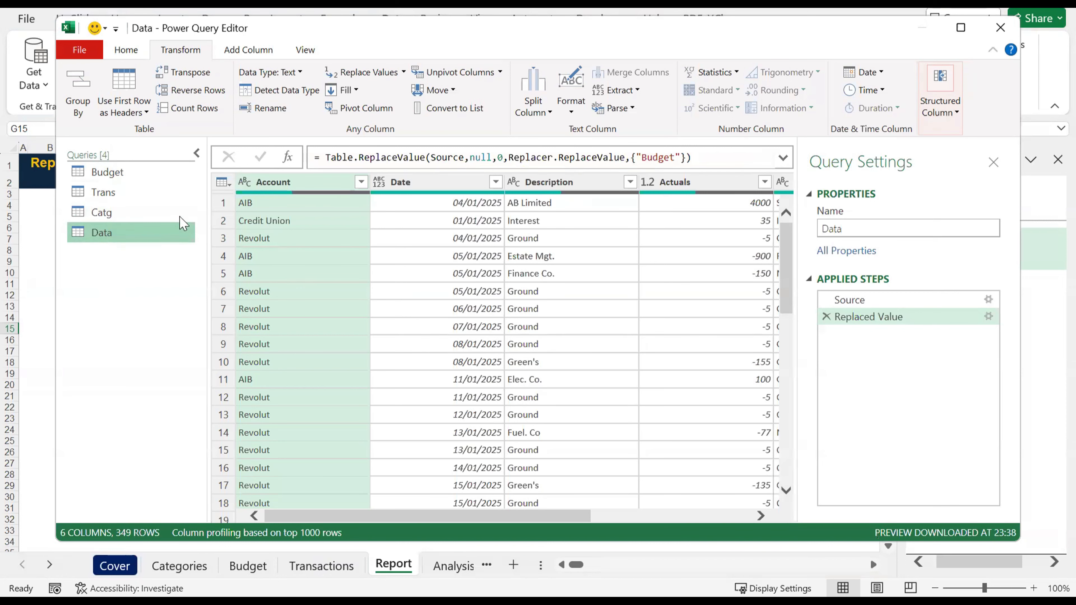
Step: Merge the Data query with the Catg query on their Sub-category columns, using a Left Outer join
{"action": "left_click", "coordinate": [340, 310]}
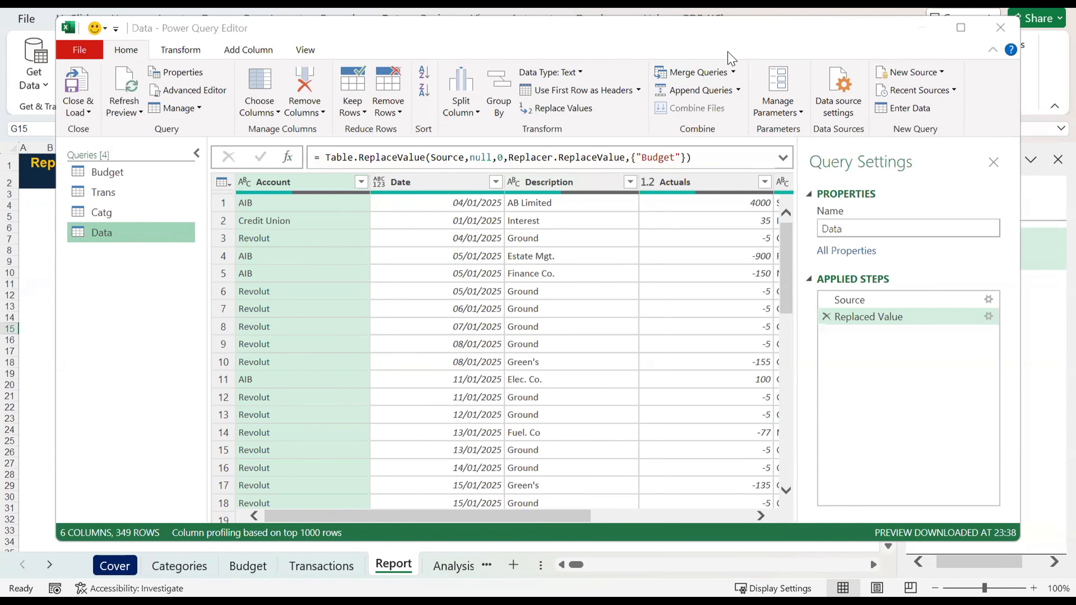
{"action": "left_click", "coordinate": [734, 74]}
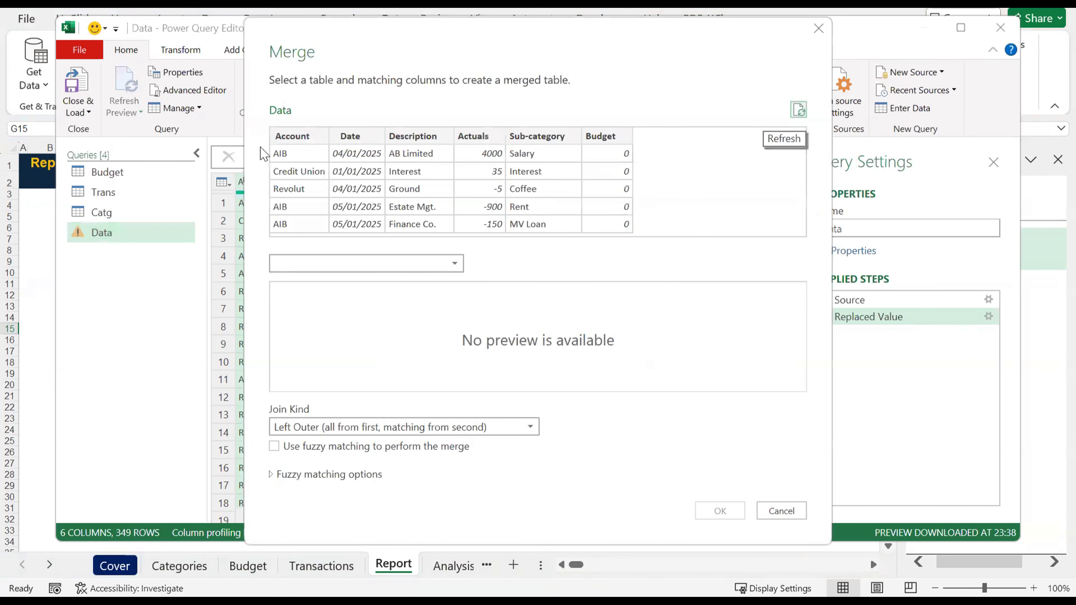
{"action": "left_click", "coordinate": [549, 137]}
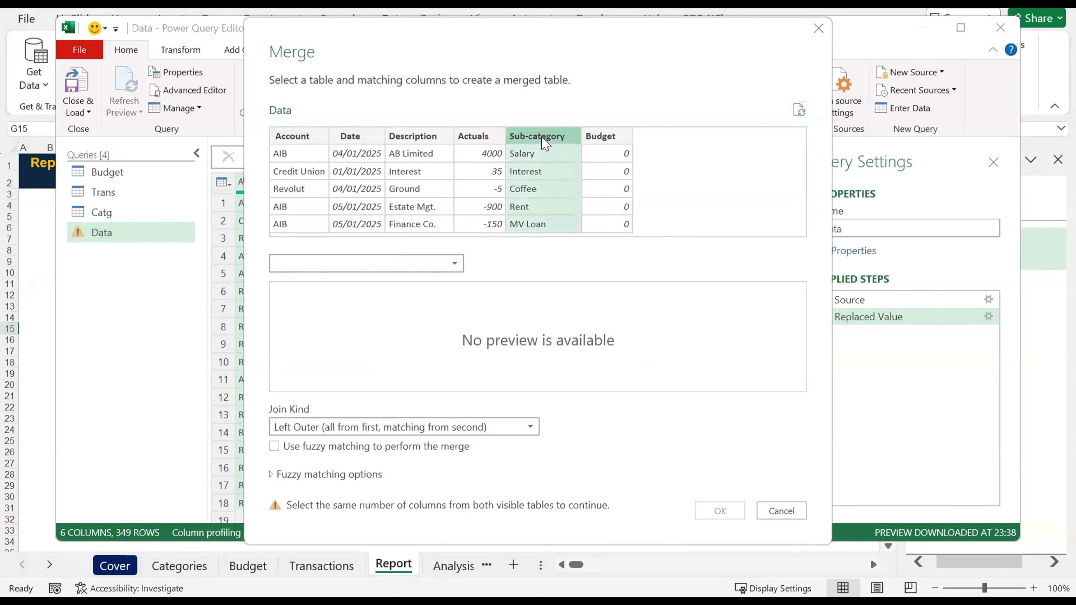
{"action": "left_click", "coordinate": [463, 265]}
{"action": "left_click", "coordinate": [300, 302]}
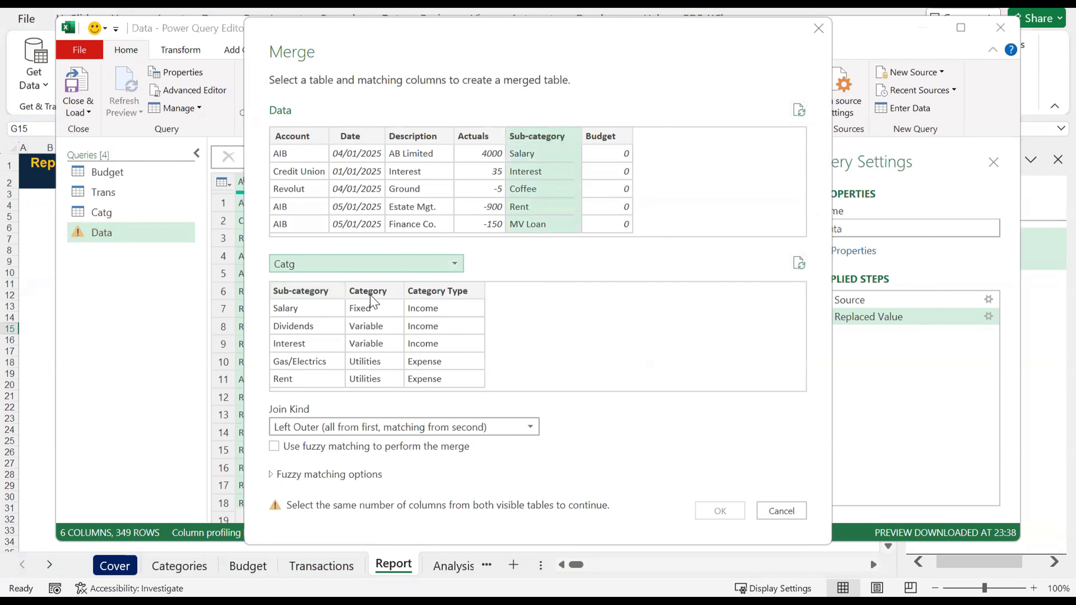
{"action": "left_click", "coordinate": [306, 292]}
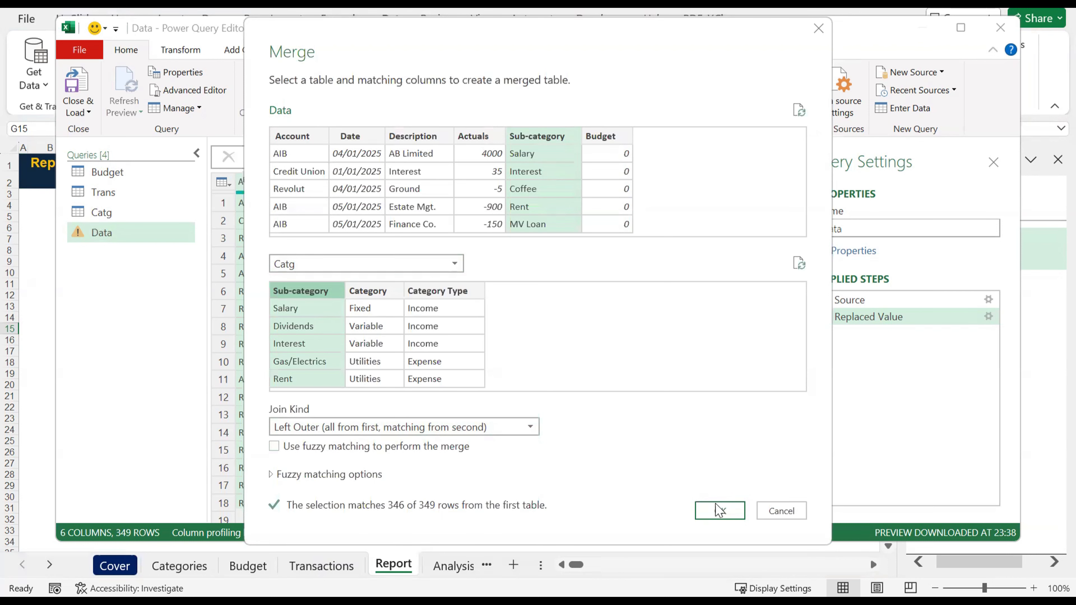
{"action": "left_click", "coordinate": [720, 512]}
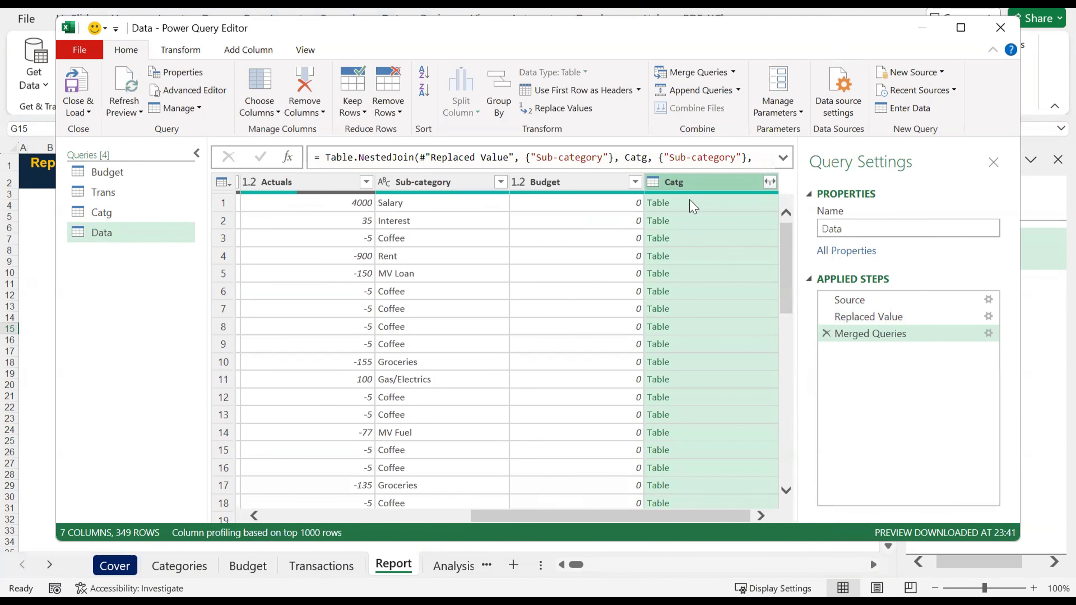
Step: Expand the merged Catg column to Category and Category Type only, without the original column name as prefix
{"action": "left_click", "coordinate": [770, 182]}
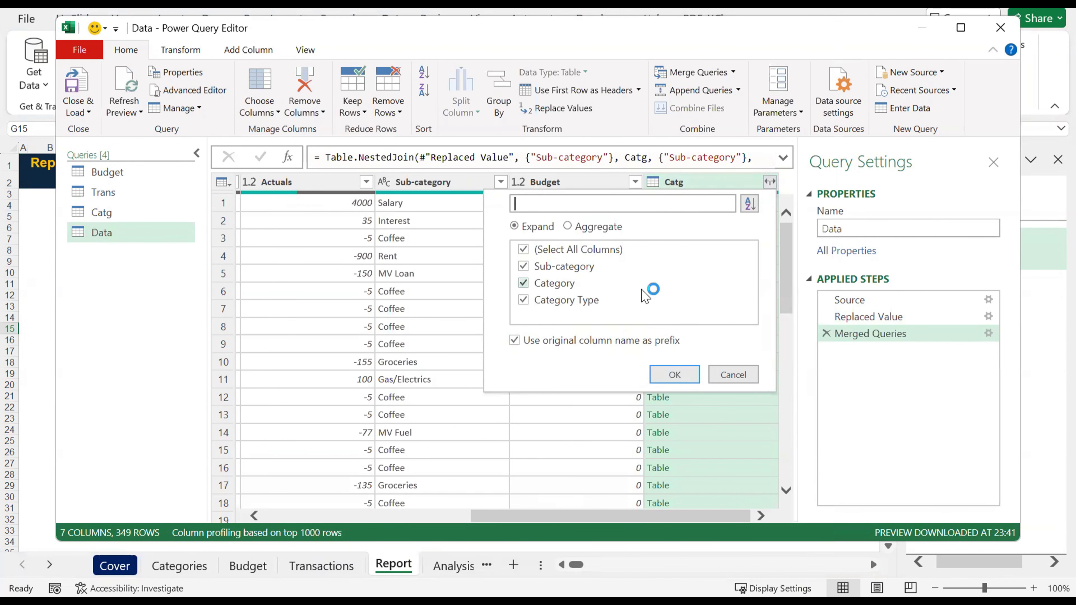
{"action": "left_click", "coordinate": [526, 265]}
{"action": "left_click", "coordinate": [524, 266]}
{"action": "left_click", "coordinate": [525, 266]}
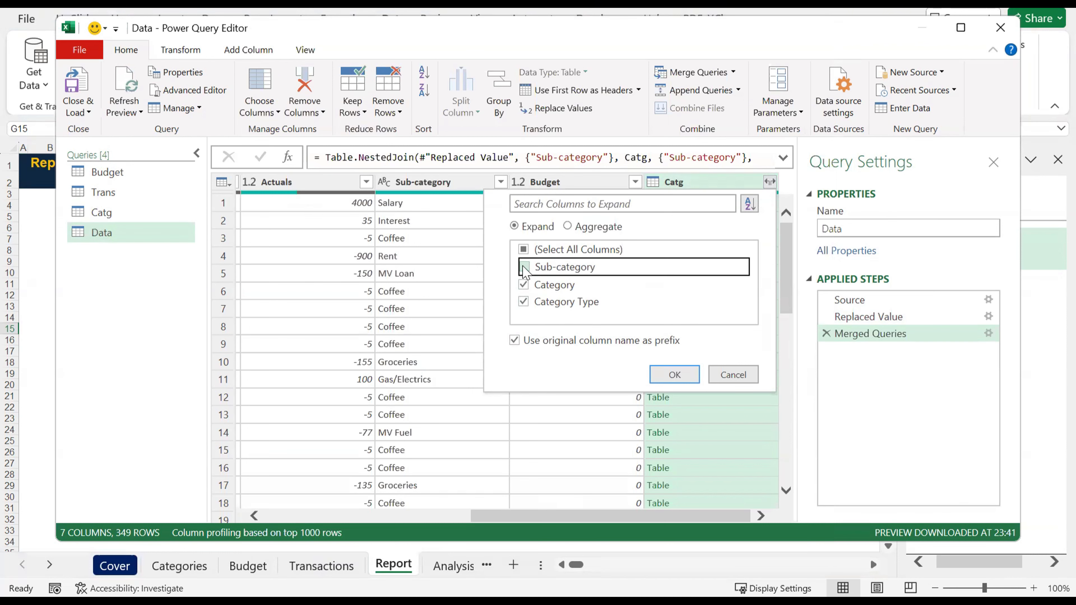
{"action": "left_click", "coordinate": [515, 341]}
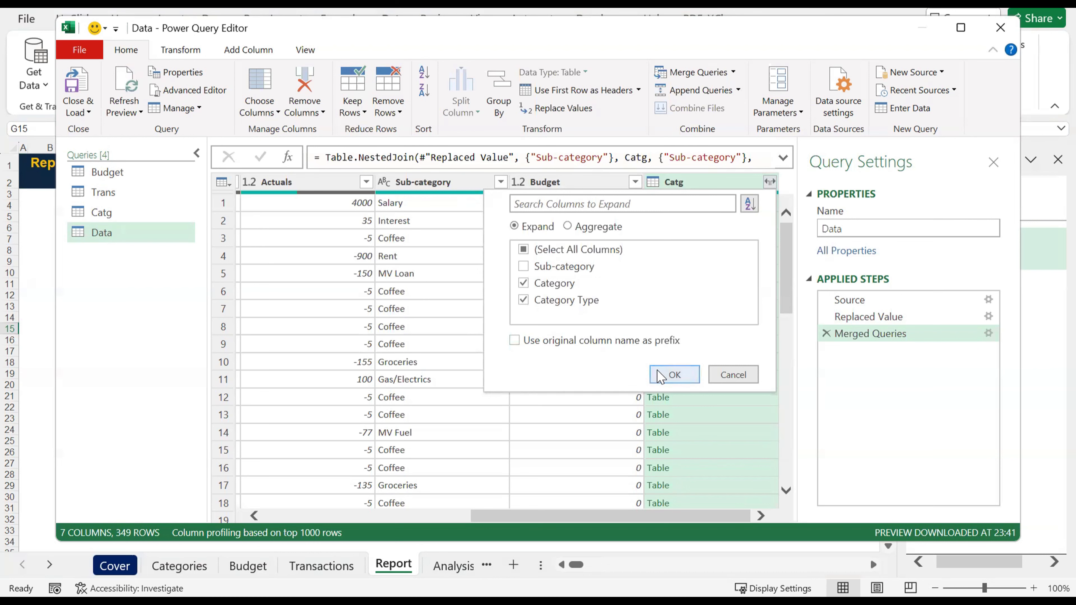
{"action": "left_click", "coordinate": [674, 375]}
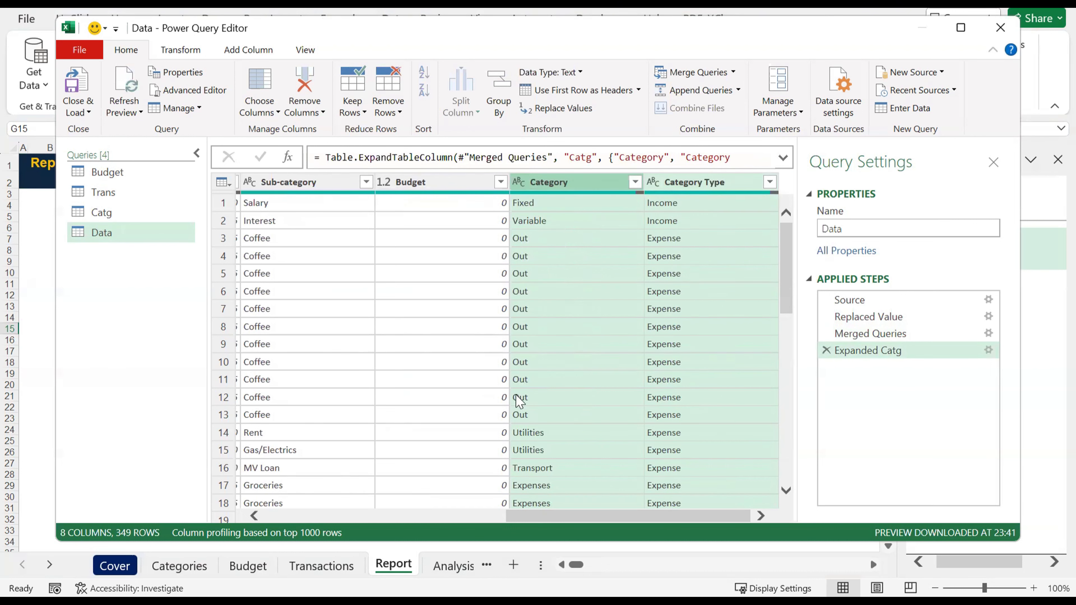
Step: Close the query editor and load the Data query as a connection only
{"action": "scroll", "coordinate": [517, 397], "scroll_direction": "left", "scroll_amount": 5}
{"action": "scroll", "coordinate": [693, 302], "scroll_direction": "right", "scroll_amount": 5}
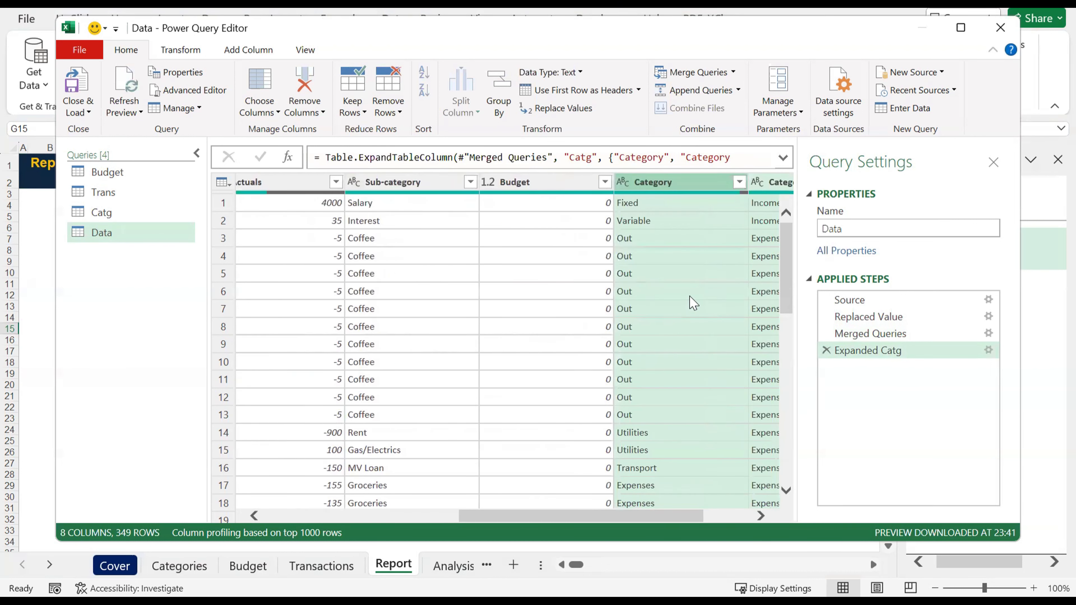
{"action": "scroll", "coordinate": [693, 302], "scroll_direction": "left", "scroll_amount": 10}
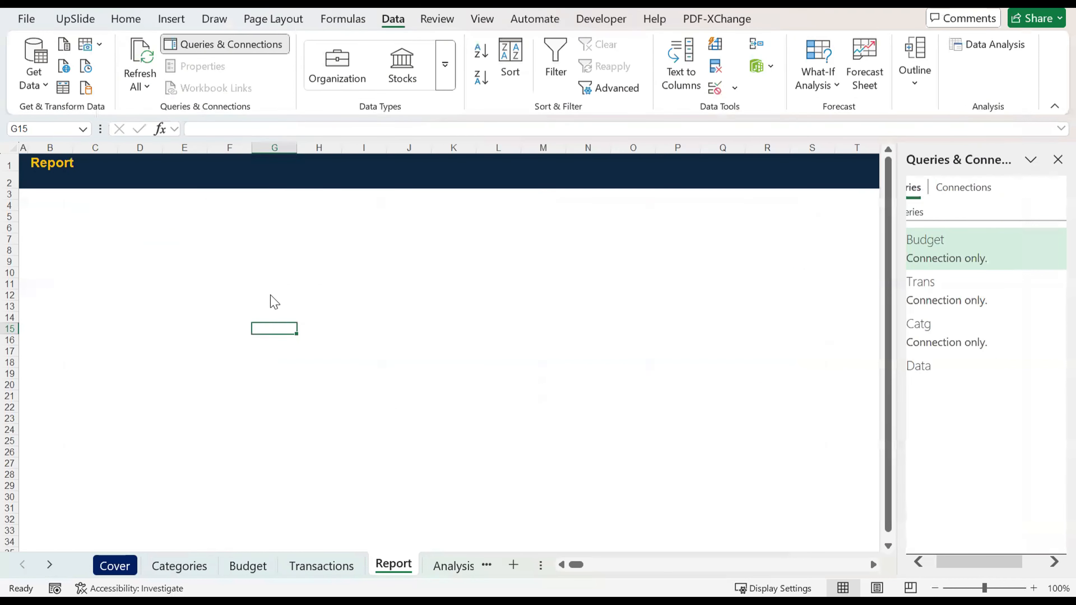
{"action": "left_click", "coordinate": [667, 298]}
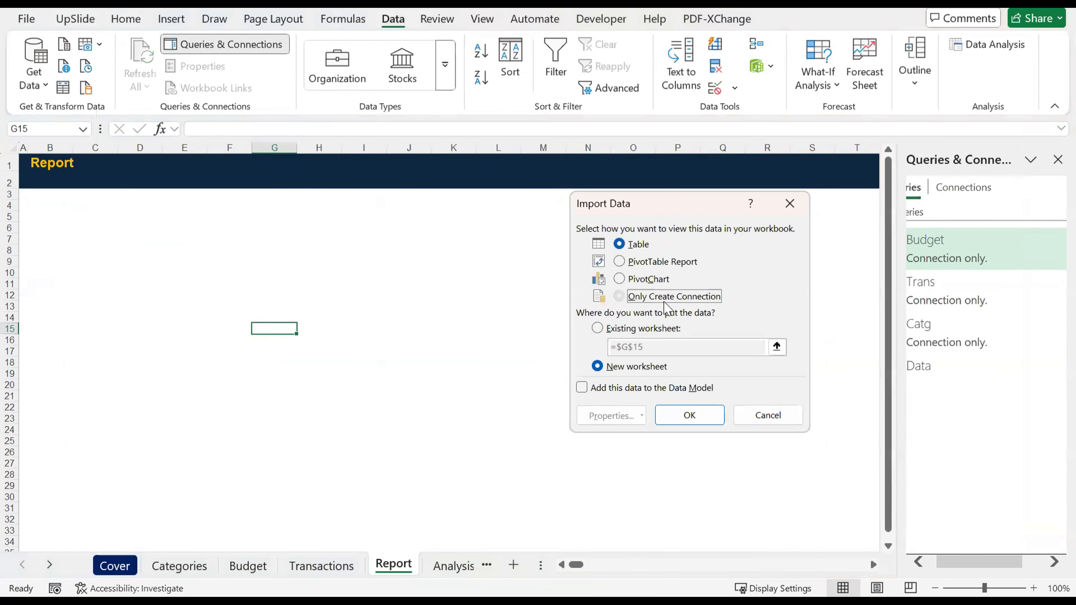
{"action": "left_click", "coordinate": [692, 415]}
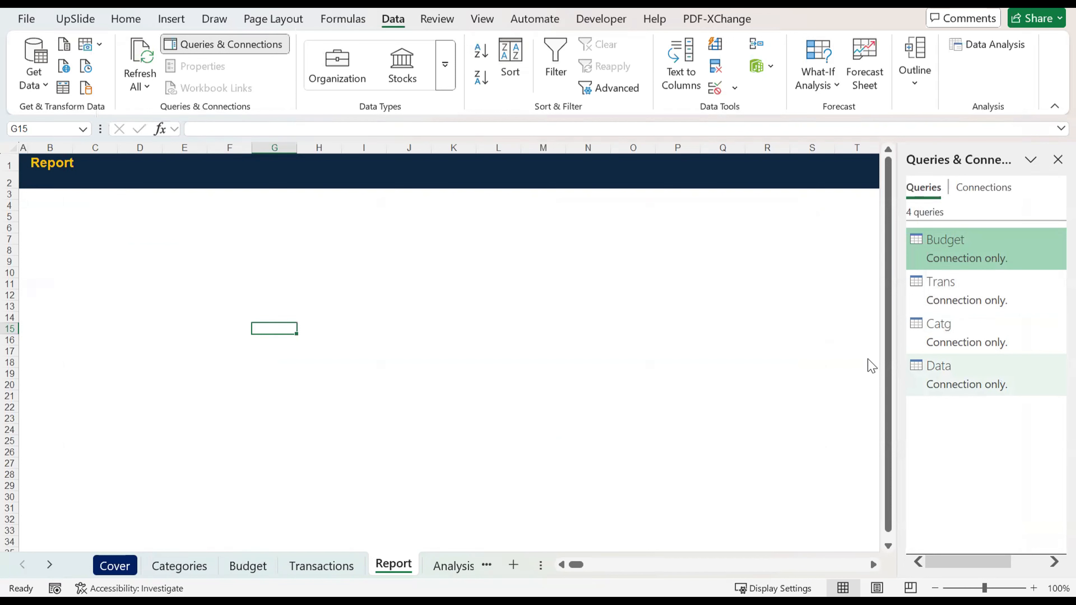
Step: Review the Categories sheet and the Transactions table down to its last rows, then return to the Report sheet
{"action": "left_click", "coordinate": [179, 566]}
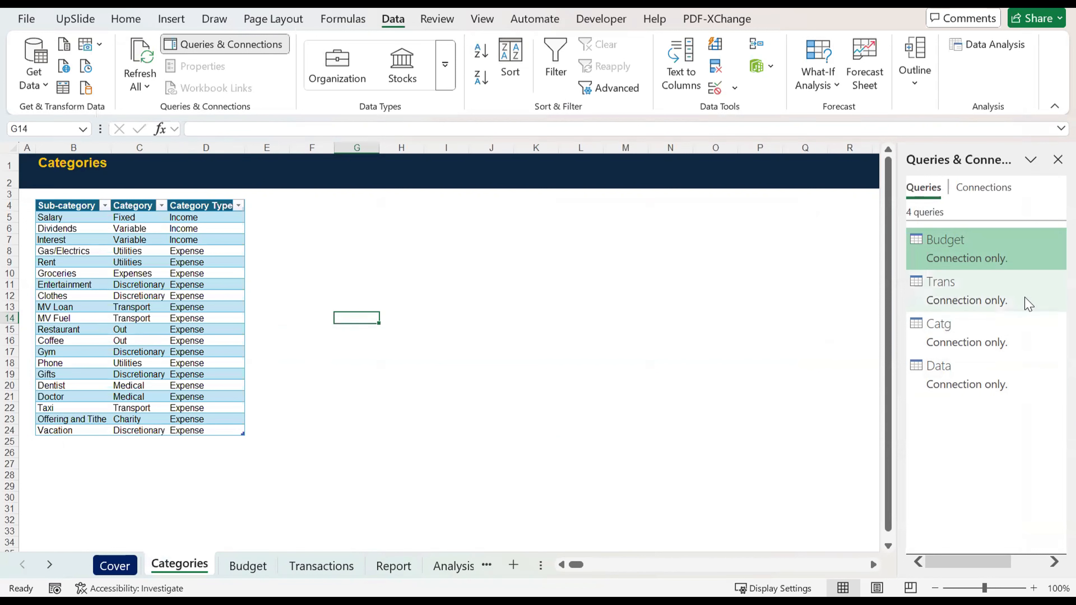
{"action": "left_click", "coordinate": [394, 566]}
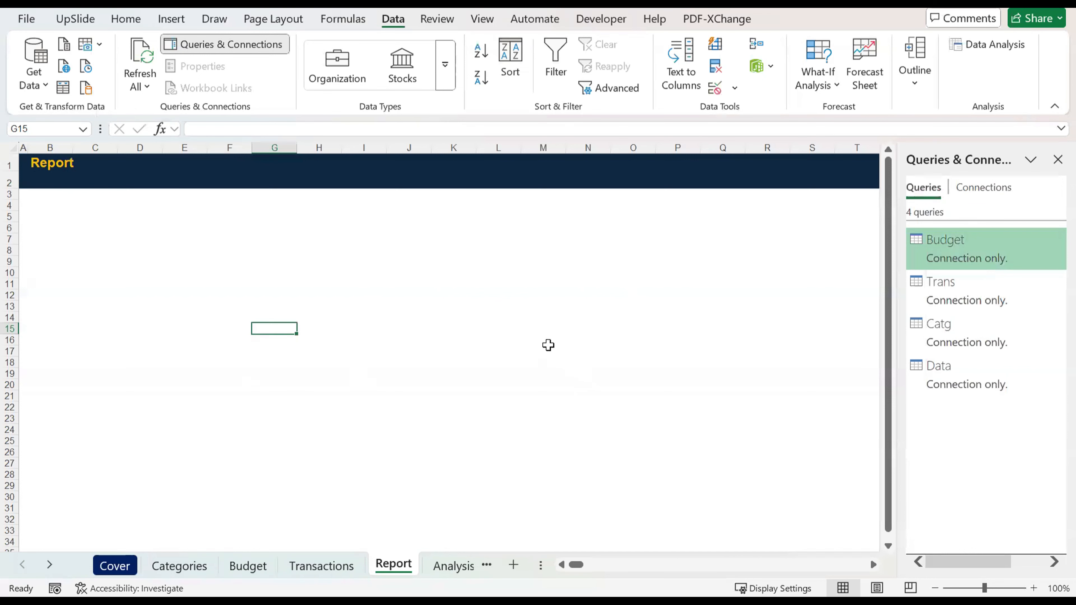
{"action": "left_click", "coordinate": [321, 566]}
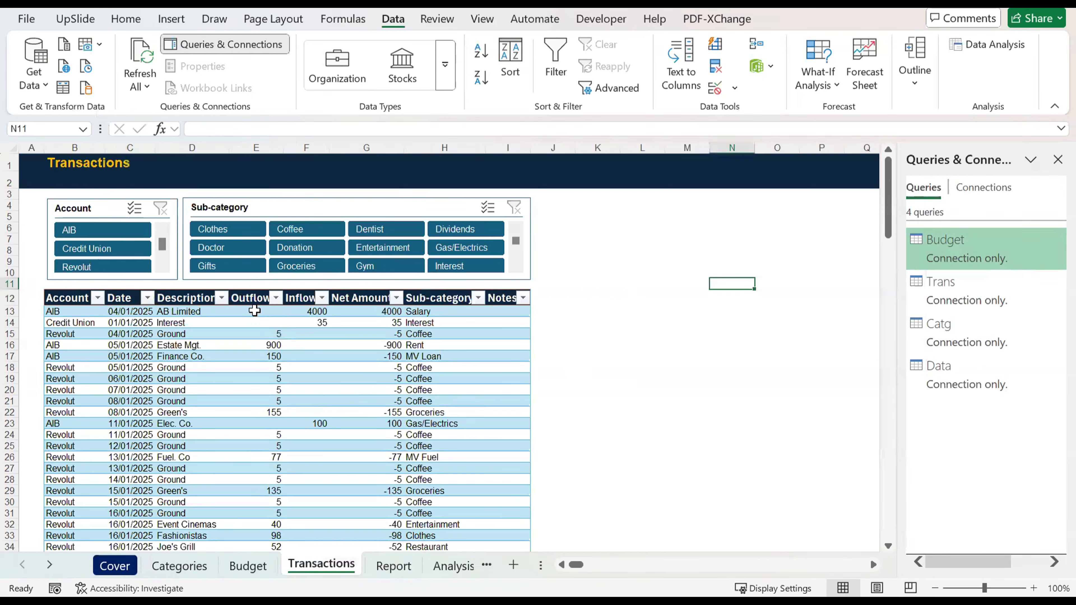
{"action": "scroll", "coordinate": [255, 311], "scroll_direction": "down", "scroll_amount": 20}
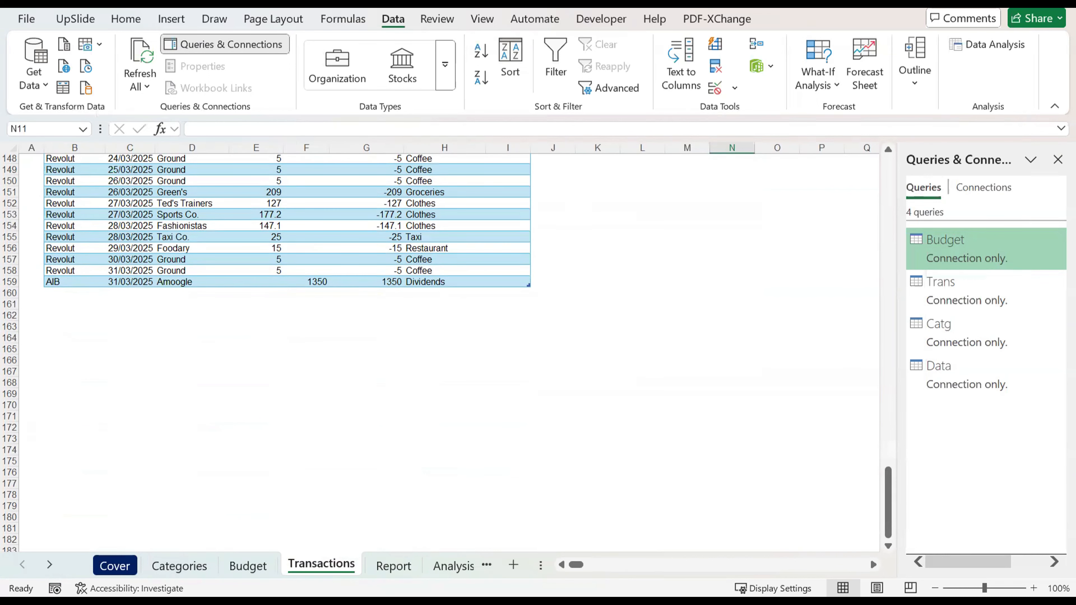
{"action": "left_click", "coordinate": [399, 567]}
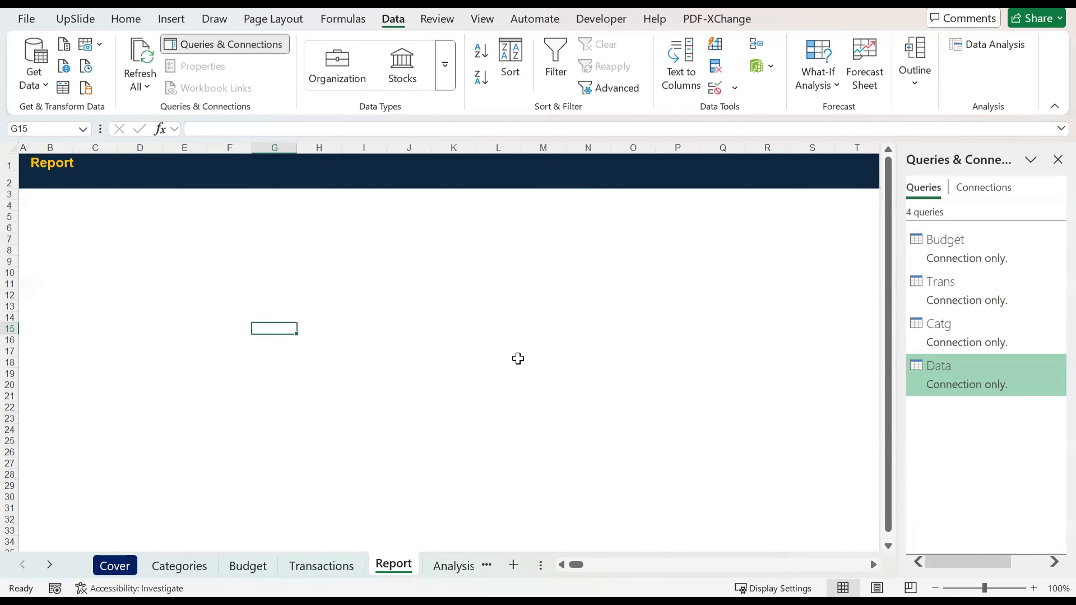
Step: Load the Data query as a PivotChart on the existing Analysis sheet at cell B5
{"action": "left_click", "coordinate": [518, 359]}
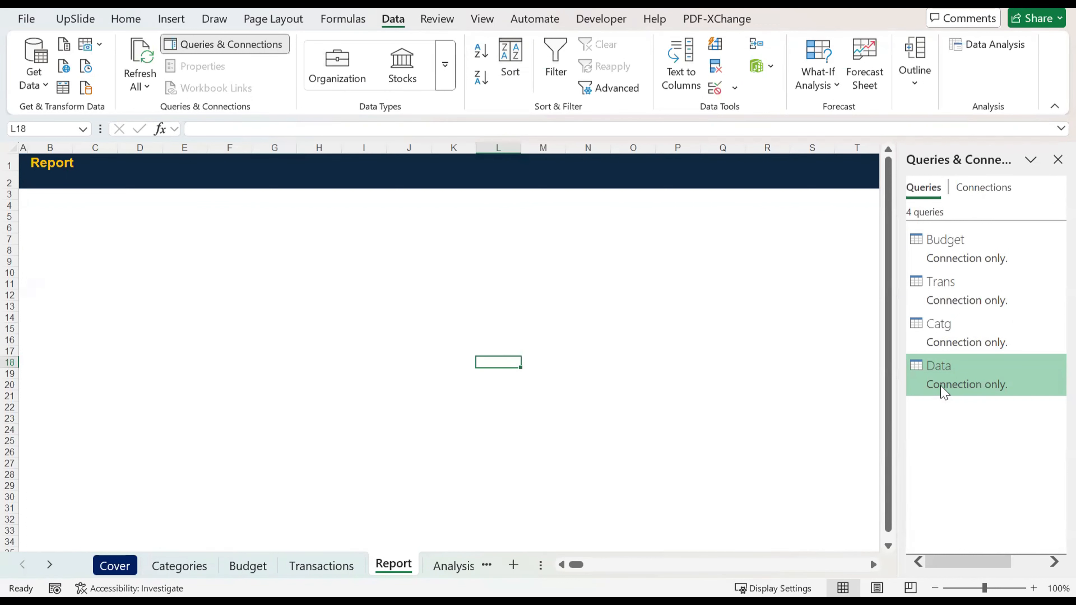
{"action": "right_click", "coordinate": [944, 393]}
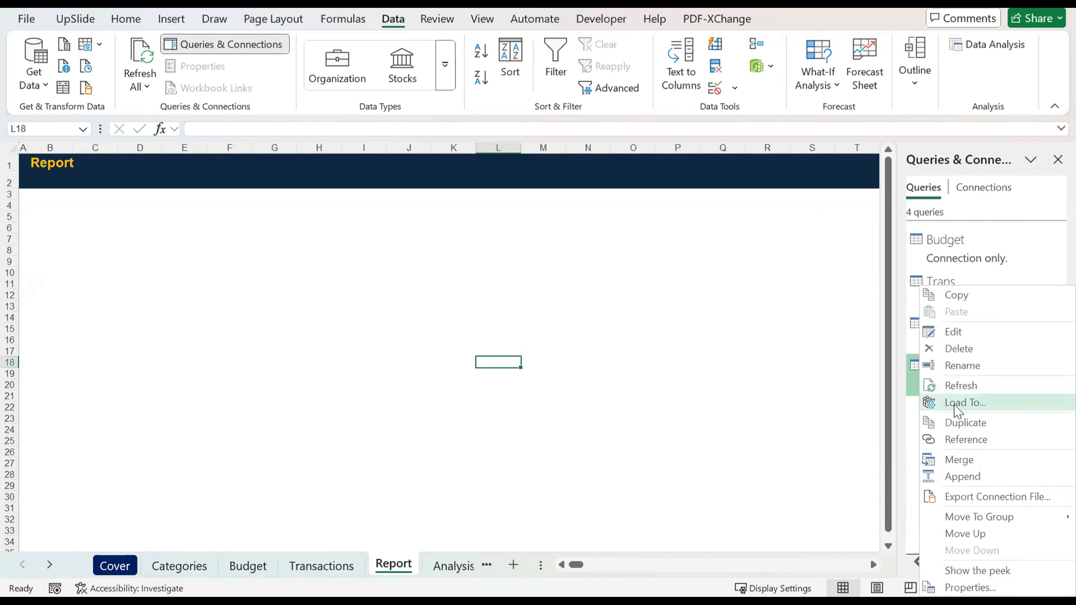
{"action": "left_click", "coordinate": [956, 405]}
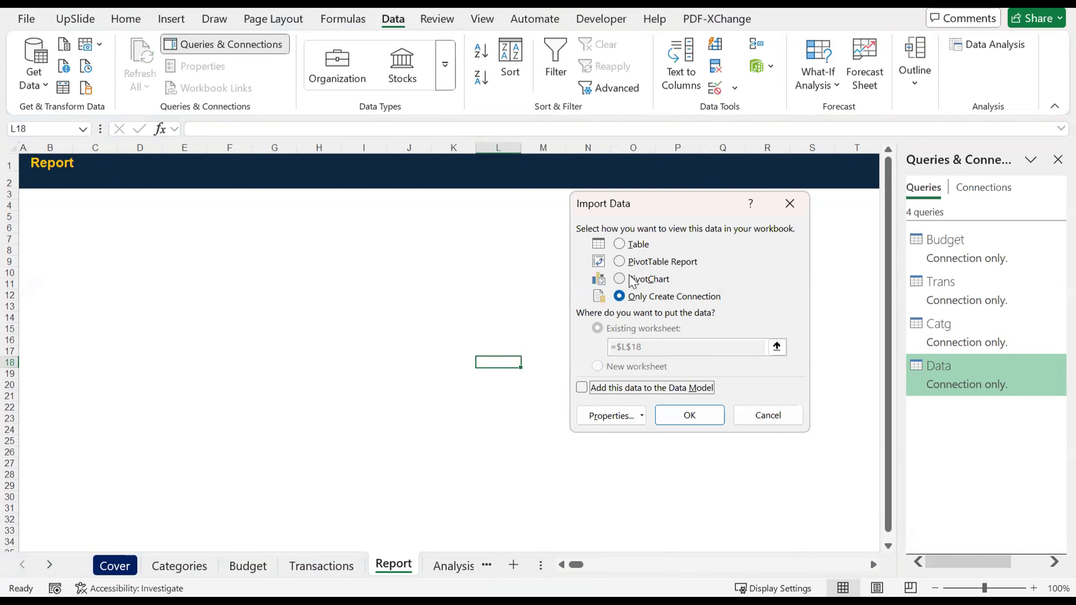
{"action": "left_click", "coordinate": [632, 280]}
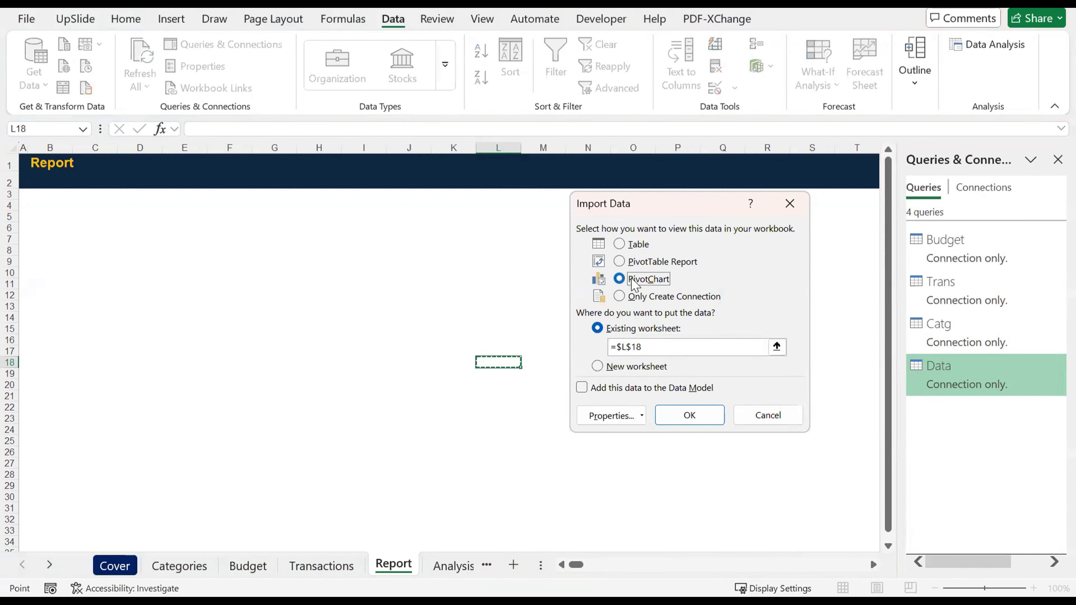
{"action": "left_click", "coordinate": [53, 226]}
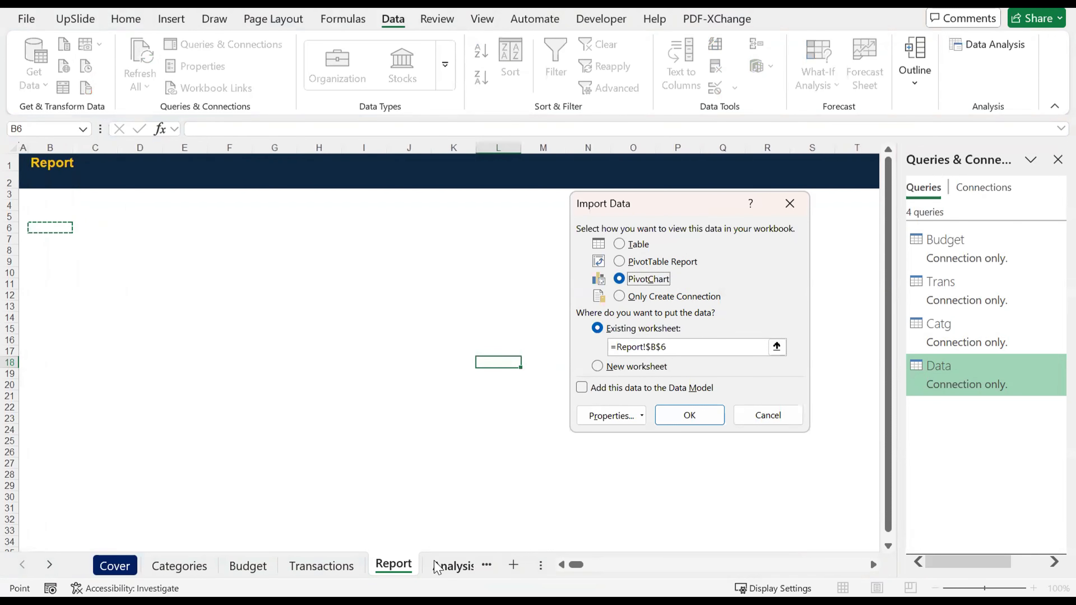
{"action": "left_click", "coordinate": [438, 566]}
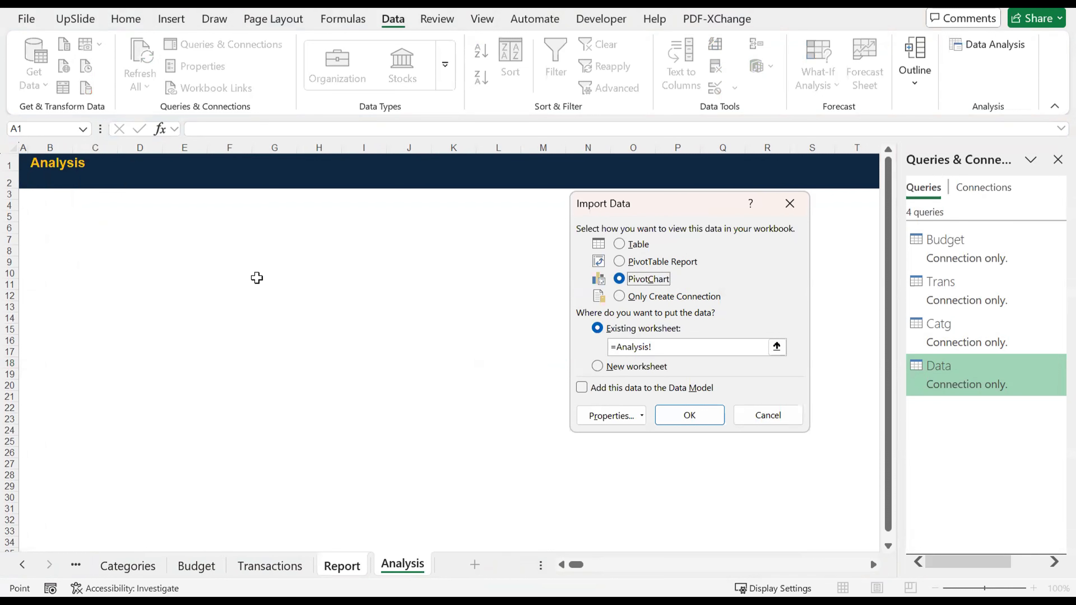
{"action": "left_click", "coordinate": [64, 216]}
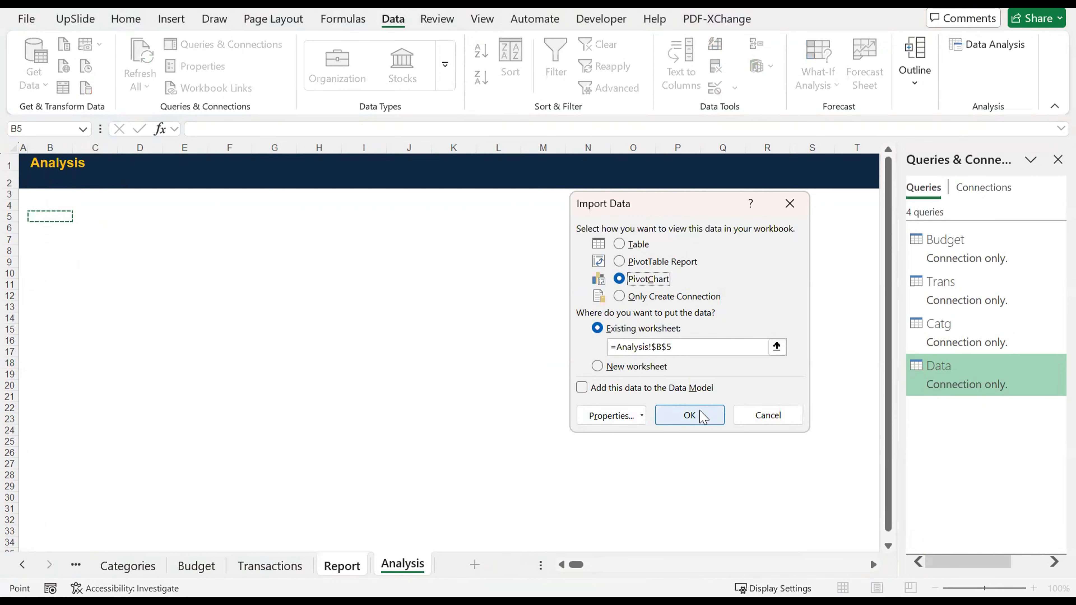
{"action": "left_click", "coordinate": [702, 417]}
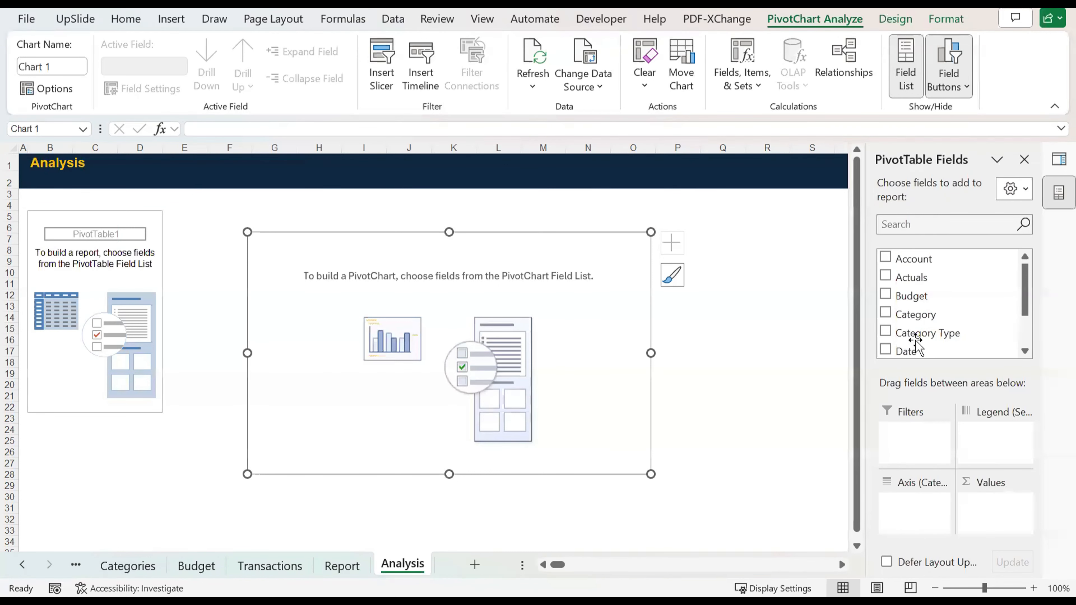
Step: Build the PivotChart with Category Type on the axis and the sums of Budget and Actuals as values
{"action": "left_click_drag", "start_coordinate": [918, 335], "coordinate": [917, 506]}
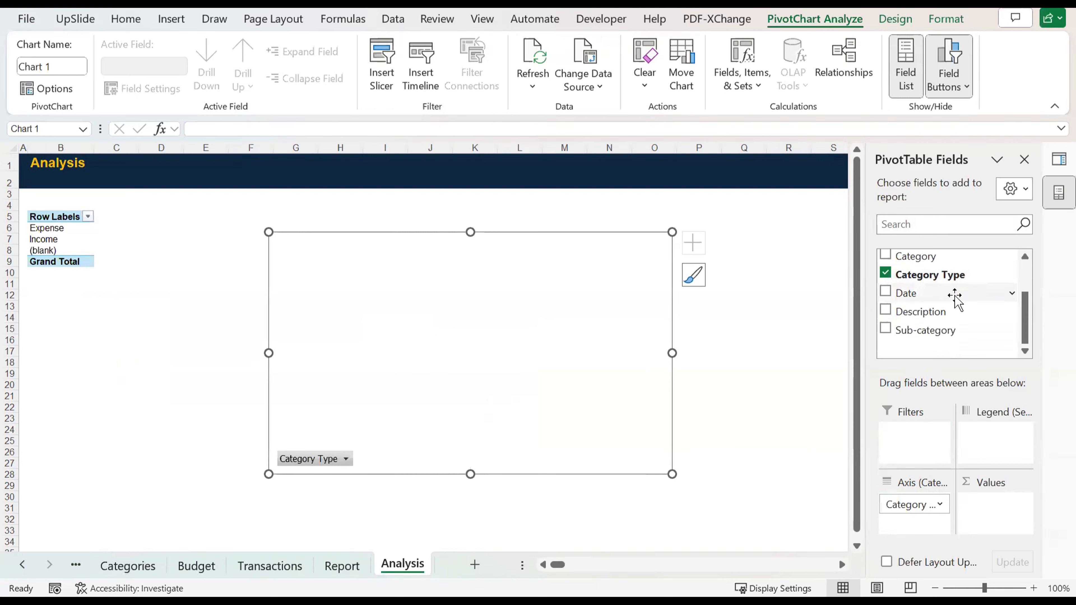
{"action": "scroll", "coordinate": [937, 292], "scroll_direction": "up", "scroll_amount": 1}
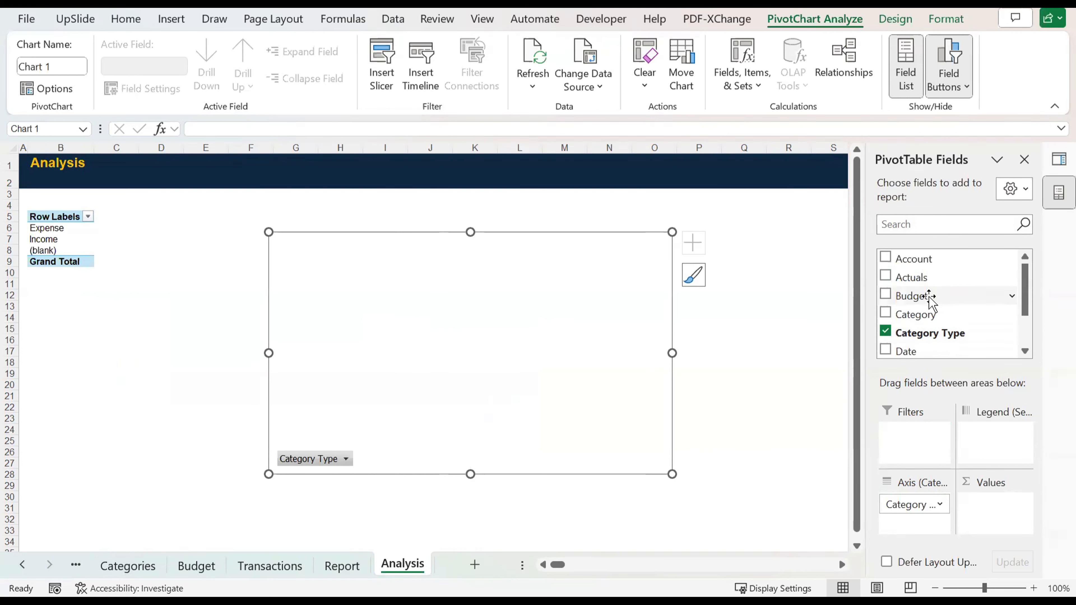
{"action": "left_click_drag", "start_coordinate": [928, 296], "coordinate": [1004, 505]}
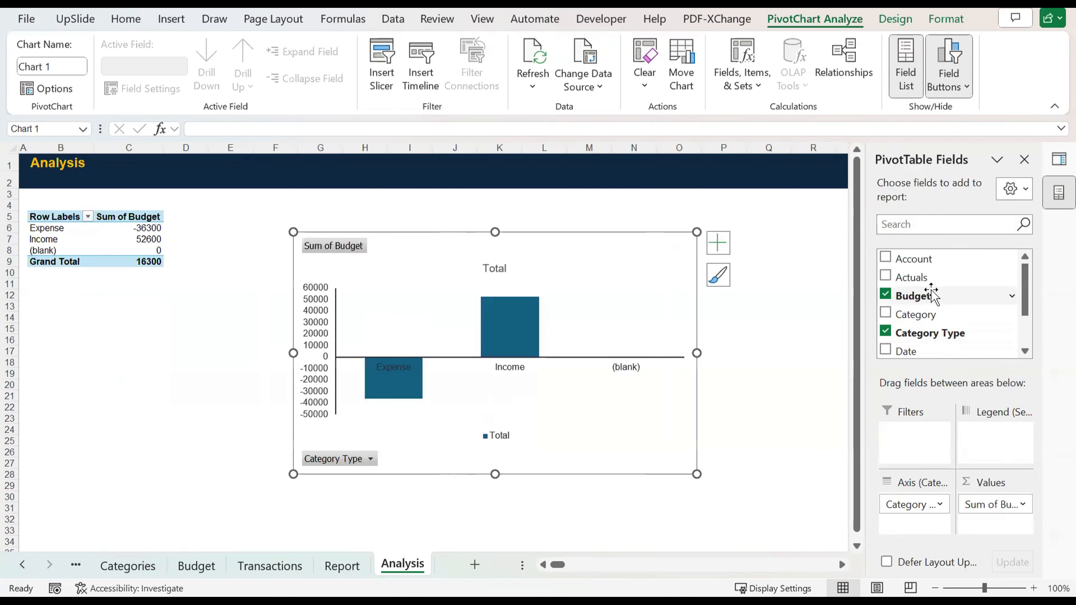
{"action": "left_click_drag", "start_coordinate": [921, 277], "coordinate": [971, 398]}
{"action": "left_click_drag", "start_coordinate": [970, 399], "coordinate": [1000, 526]}
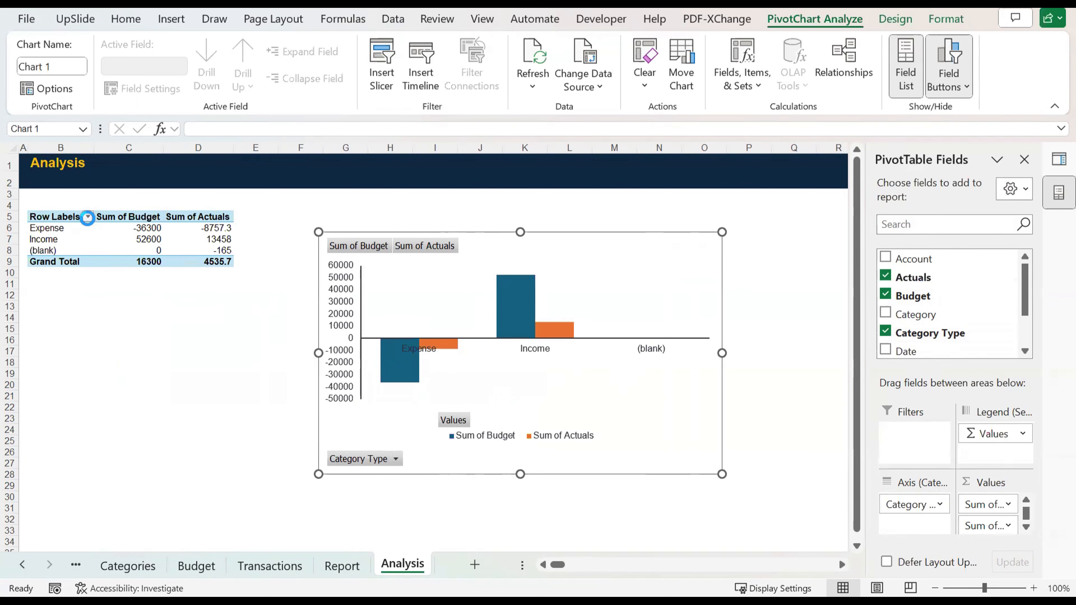
Step: Filter the PivotTable's row labels to exclude the (blank) category type
{"action": "left_click", "coordinate": [88, 216]}
{"action": "left_click", "coordinate": [138, 397]}
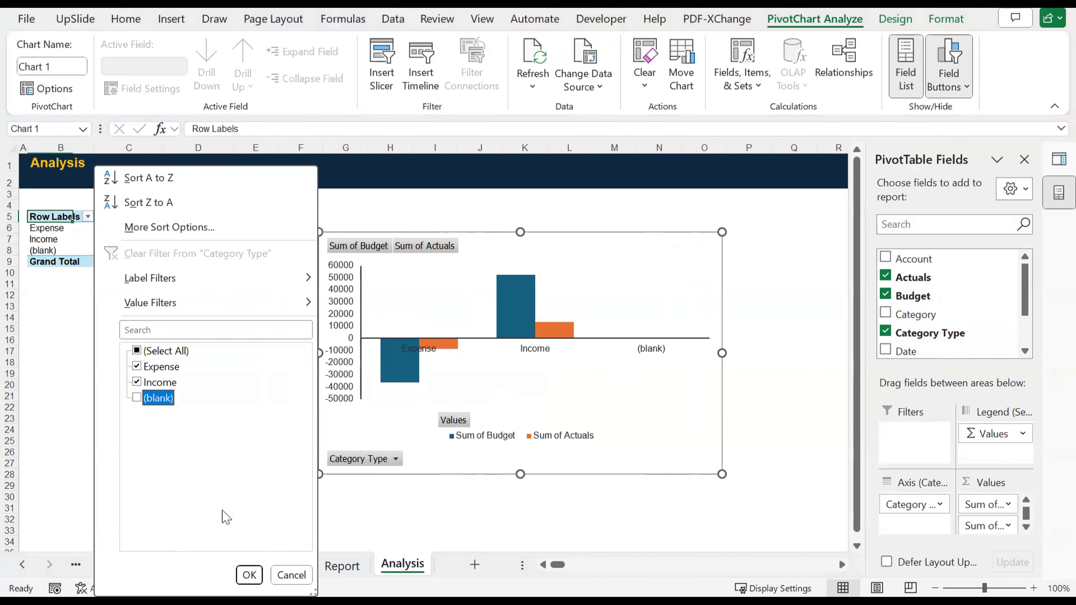
{"action": "left_click", "coordinate": [249, 575]}
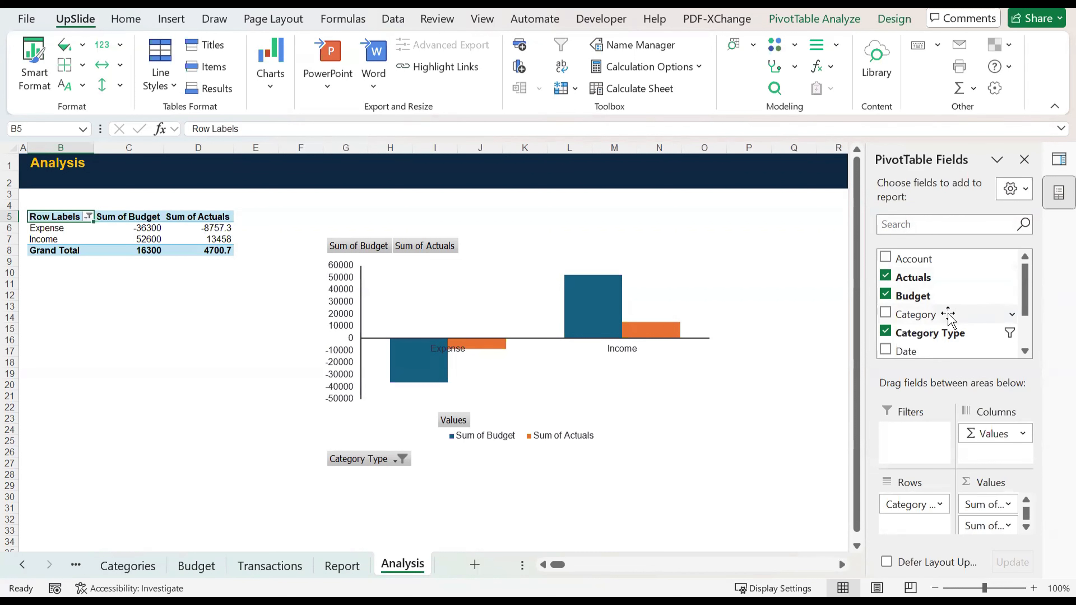
{"action": "left_click_drag", "start_coordinate": [948, 317], "coordinate": [936, 434]}
{"action": "left_click", "coordinate": [938, 433]}
{"action": "left_click", "coordinate": [921, 435]}
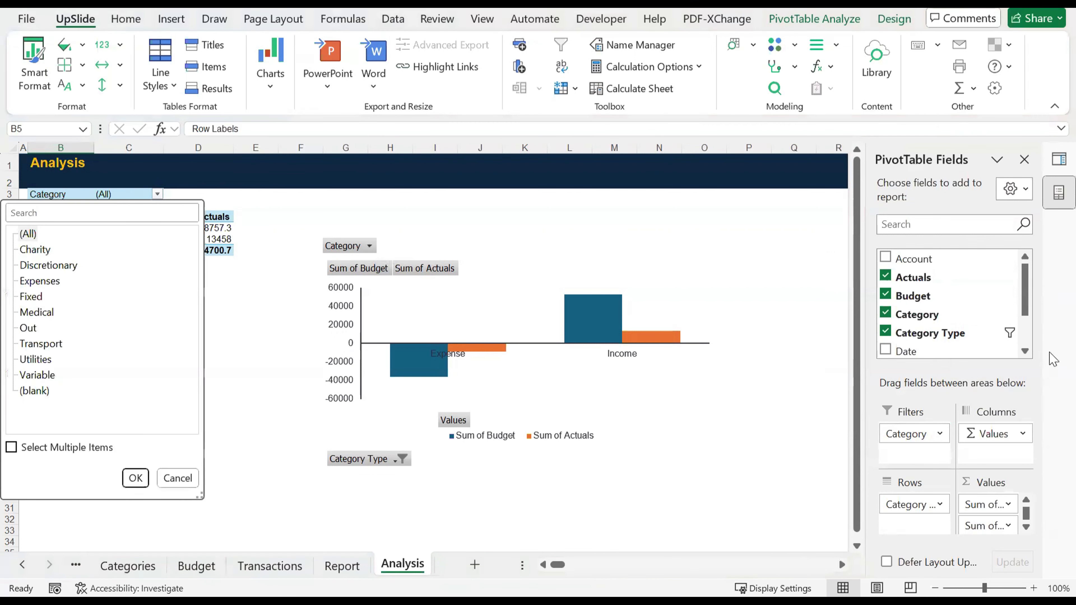
{"action": "left_click", "coordinate": [886, 314]}
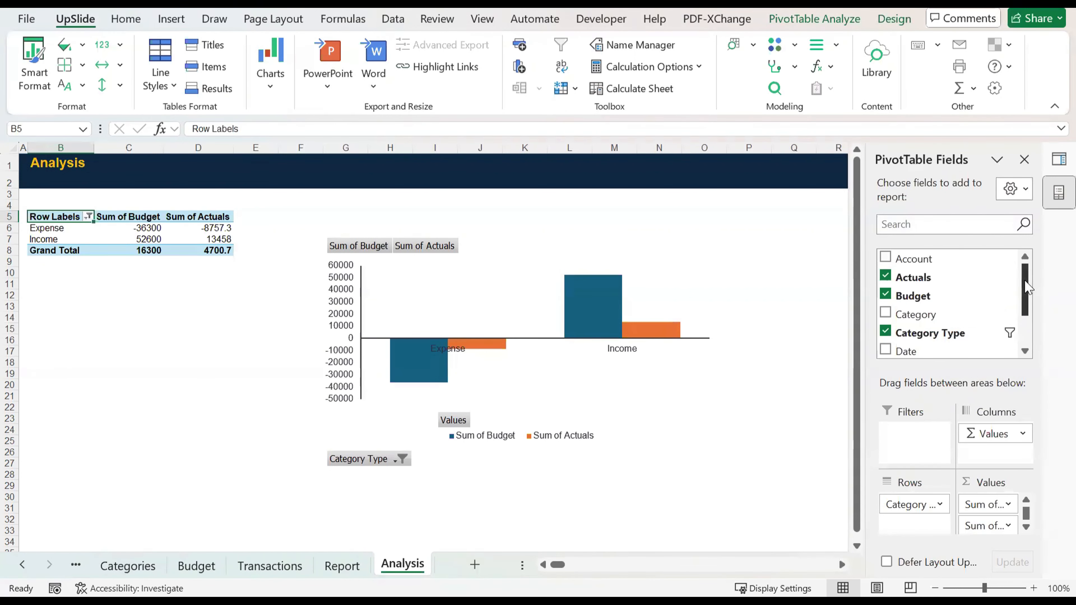
Step: Move Category Type to the PivotTable's report filter and add Sub-category as the row field
{"action": "left_click_drag", "start_coordinate": [1026, 282], "coordinate": [1021, 358]}
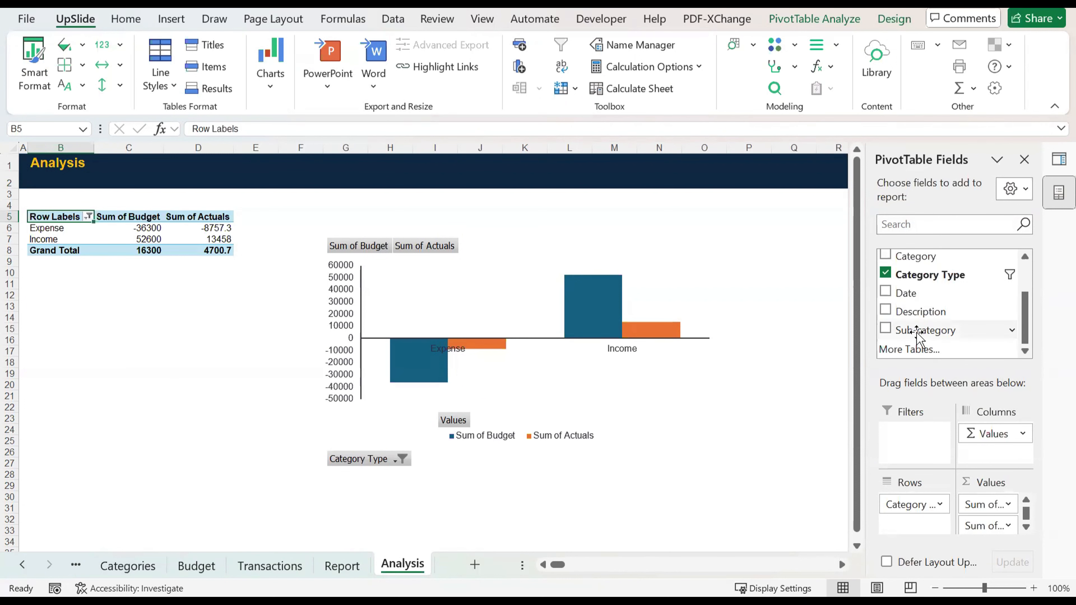
{"action": "left_click_drag", "start_coordinate": [916, 332], "coordinate": [913, 446]}
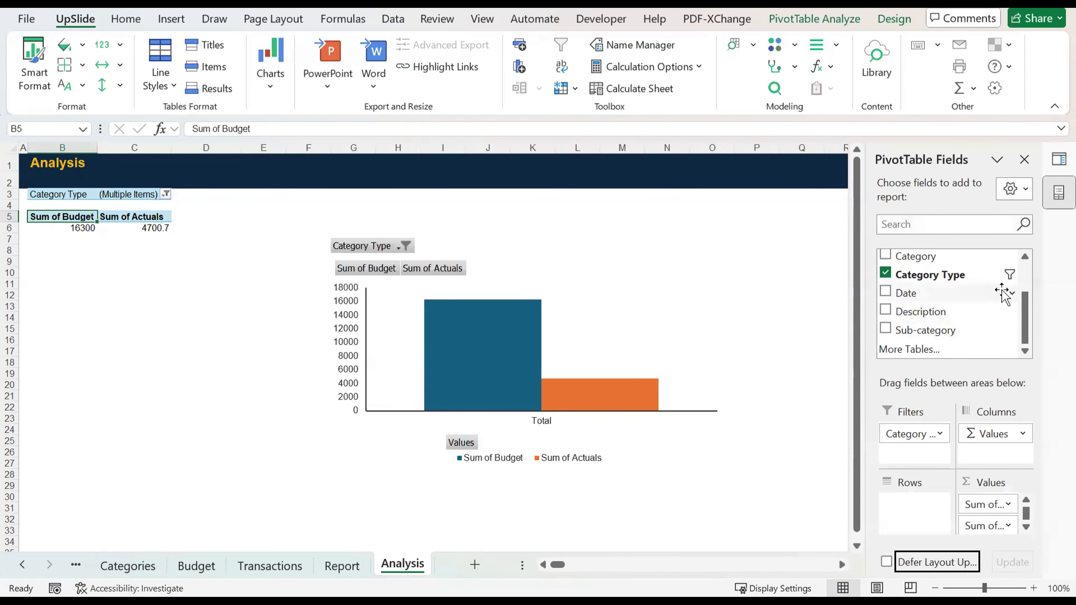
{"action": "mouse_move", "coordinate": [1024, 316]}
{"action": "left_mouse_down"}
{"action": "mouse_move", "coordinate": [1017, 288]}
{"action": "mouse_move", "coordinate": [1025, 321]}
{"action": "left_mouse_up"}
{"action": "left_click_drag", "start_coordinate": [922, 332], "coordinate": [928, 516]}
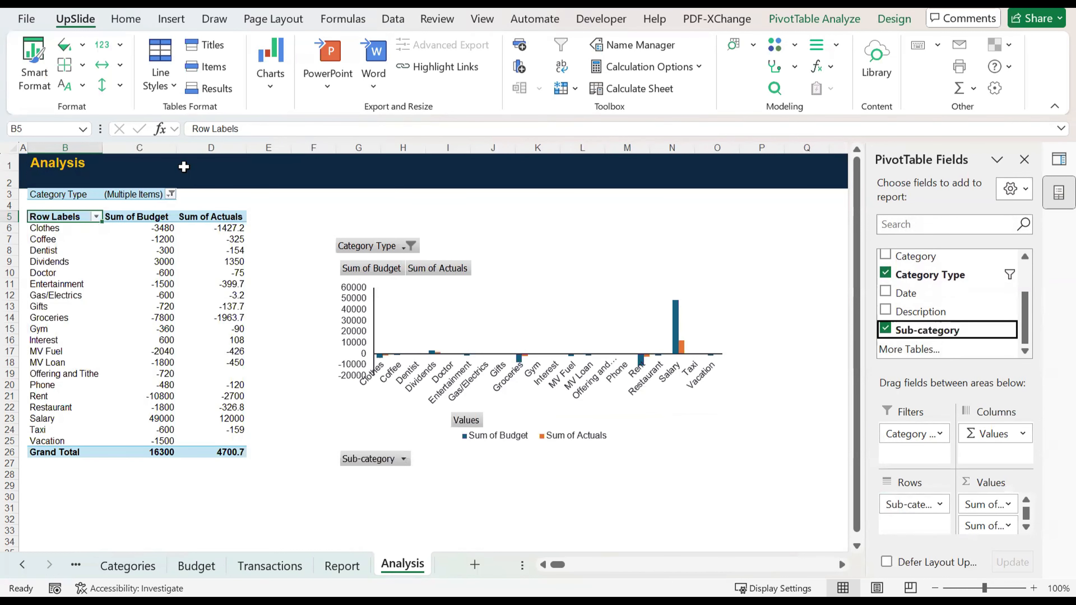
Step: Filter the PivotTable's Category Type to Expense only
{"action": "left_click", "coordinate": [169, 193]}
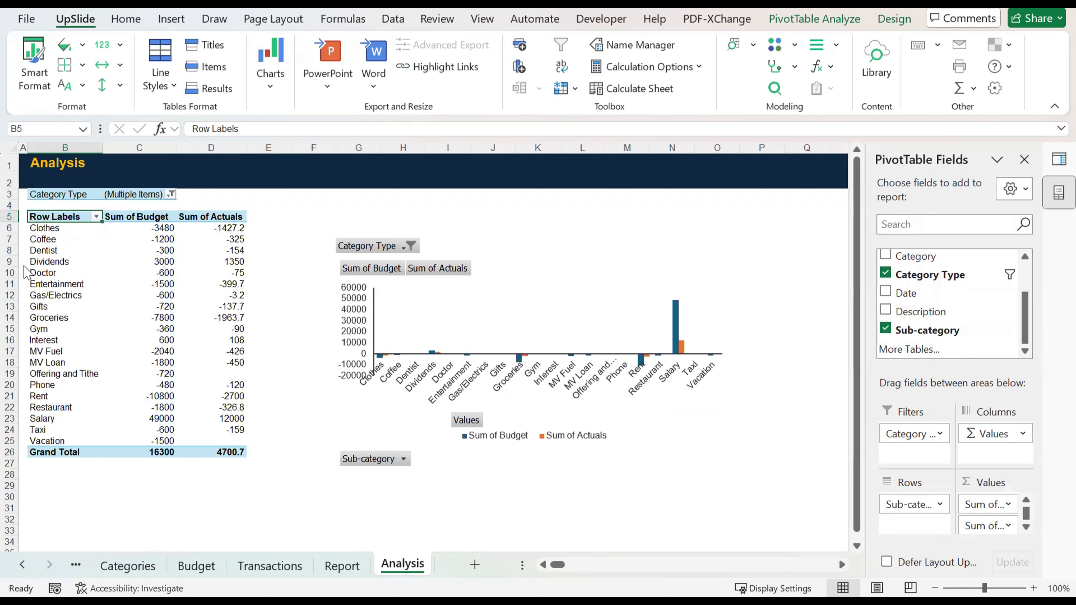
{"action": "left_click", "coordinate": [23, 266]}
{"action": "left_click", "coordinate": [136, 478]}
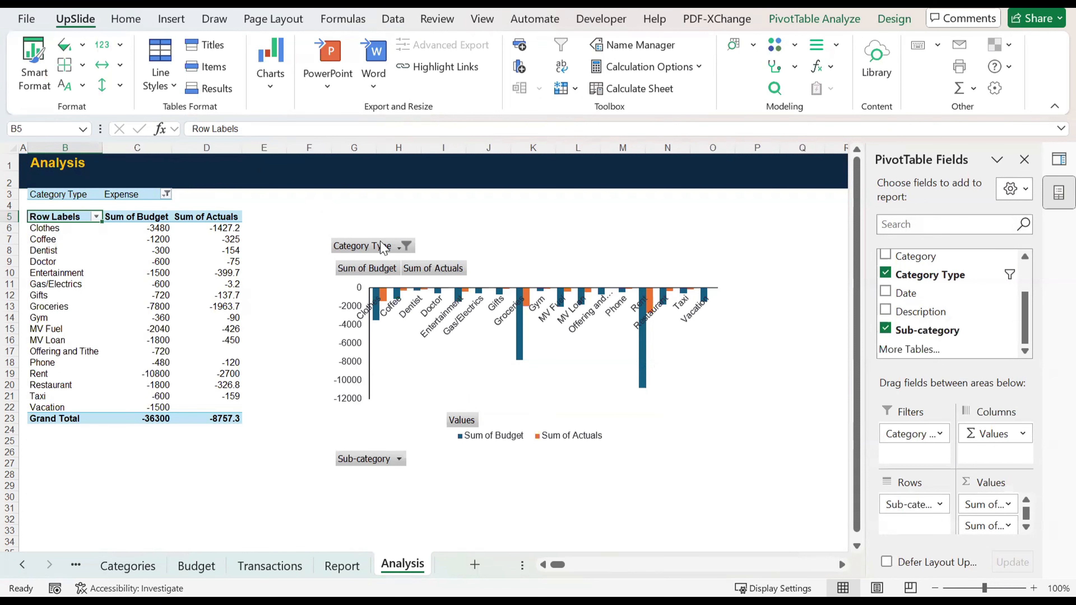
Step: Cut the PivotChart from the Analysis sheet and paste it onto the Report sheet
{"action": "left_click", "coordinate": [413, 350]}
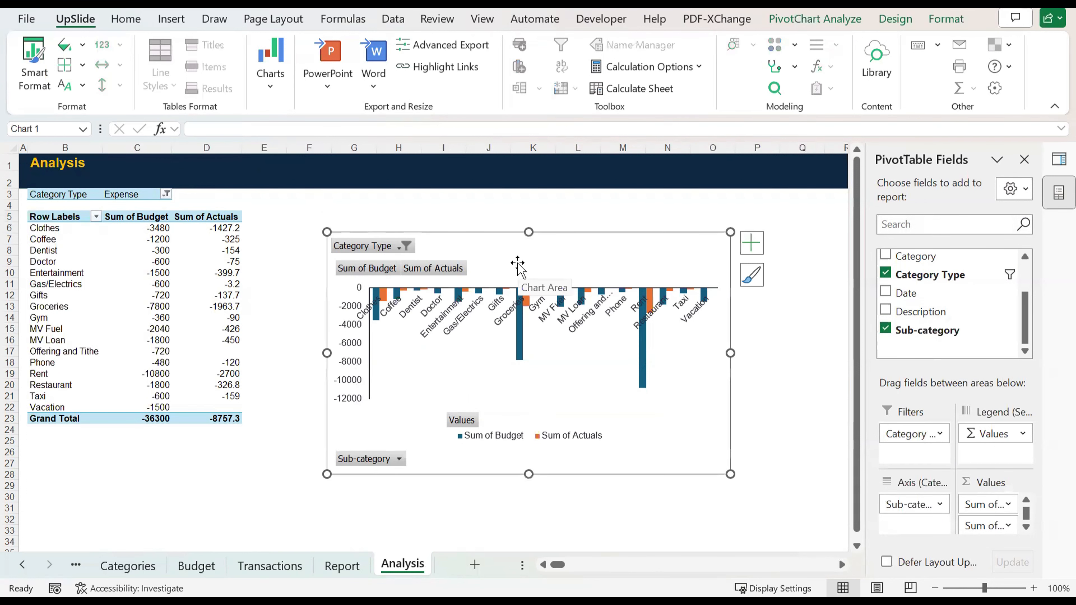
{"action": "right_click", "coordinate": [566, 337]}
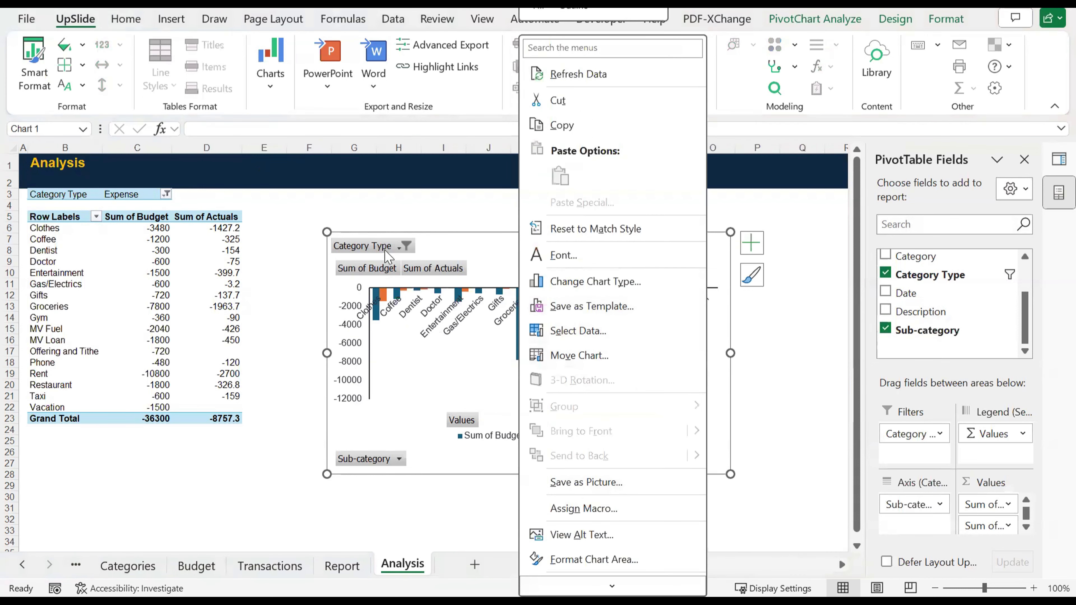
{"action": "left_click", "coordinate": [355, 445]}
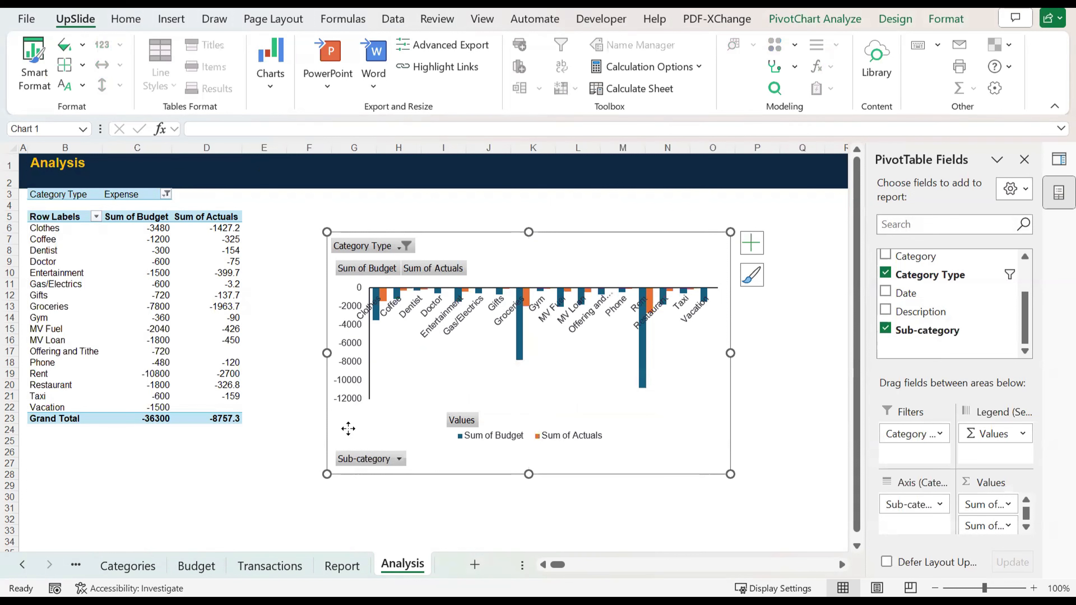
{"action": "right_click", "coordinate": [347, 429]}
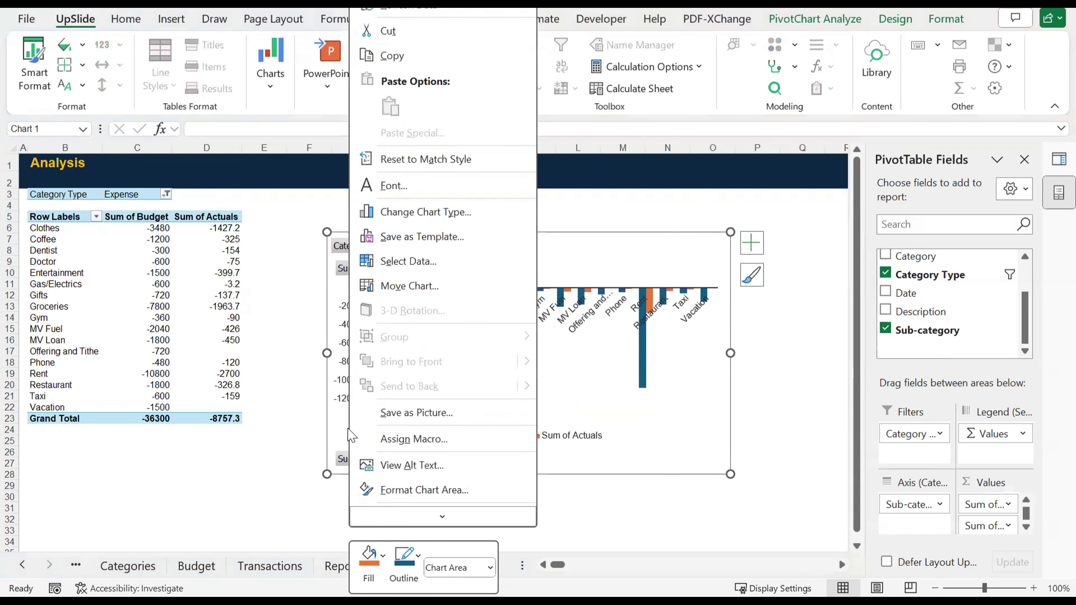
{"action": "key", "text": "Escape"}
{"action": "key", "text": "Delete"}
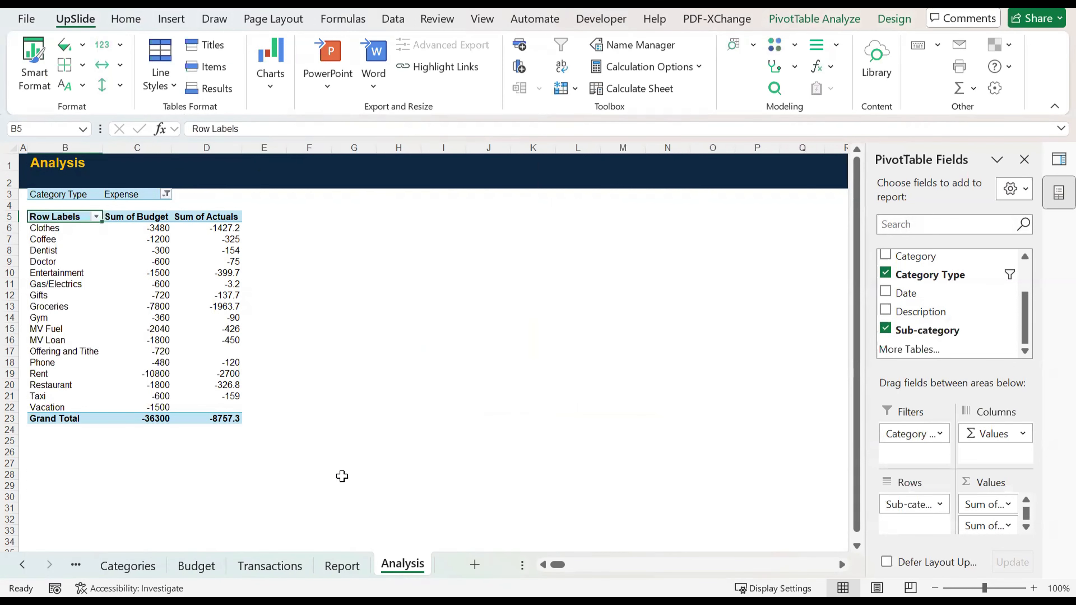
{"action": "left_click", "coordinate": [341, 565]}
{"action": "key", "text": "ctrl+v"}
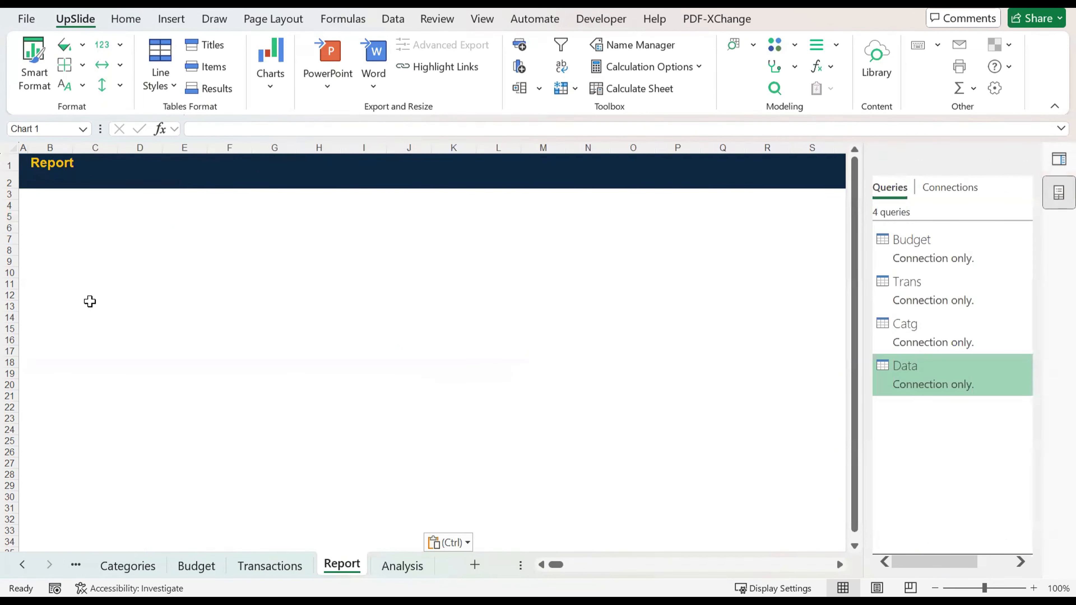
Step: Place the PivotChart below the Report header, starting around cell B8, and close the field list and the queries list
{"action": "left_click_drag", "start_coordinate": [565, 361], "coordinate": [137, 250]}
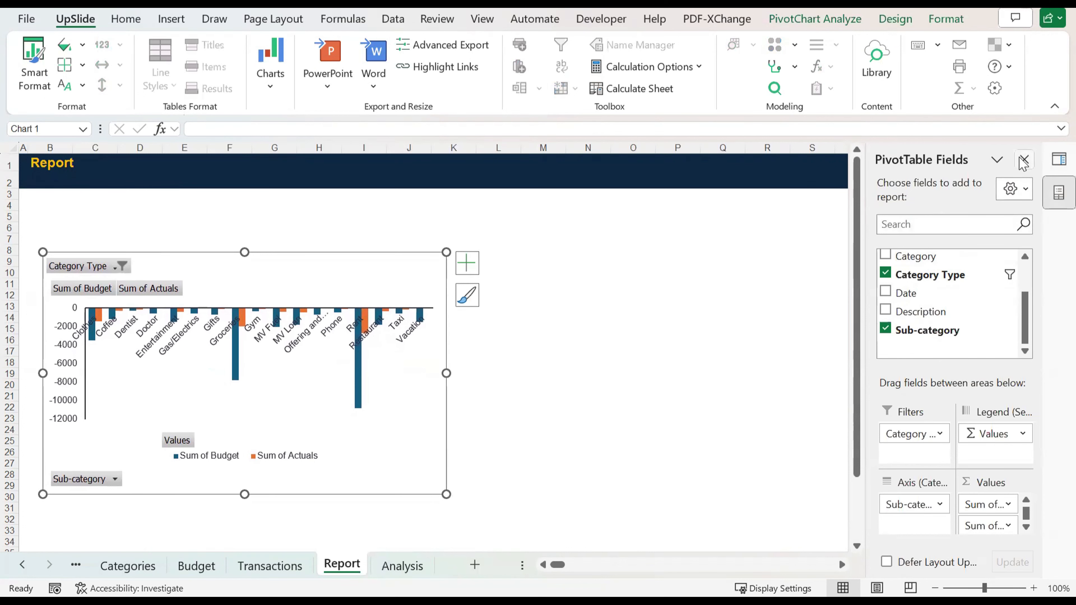
{"action": "left_click", "coordinate": [1024, 159]}
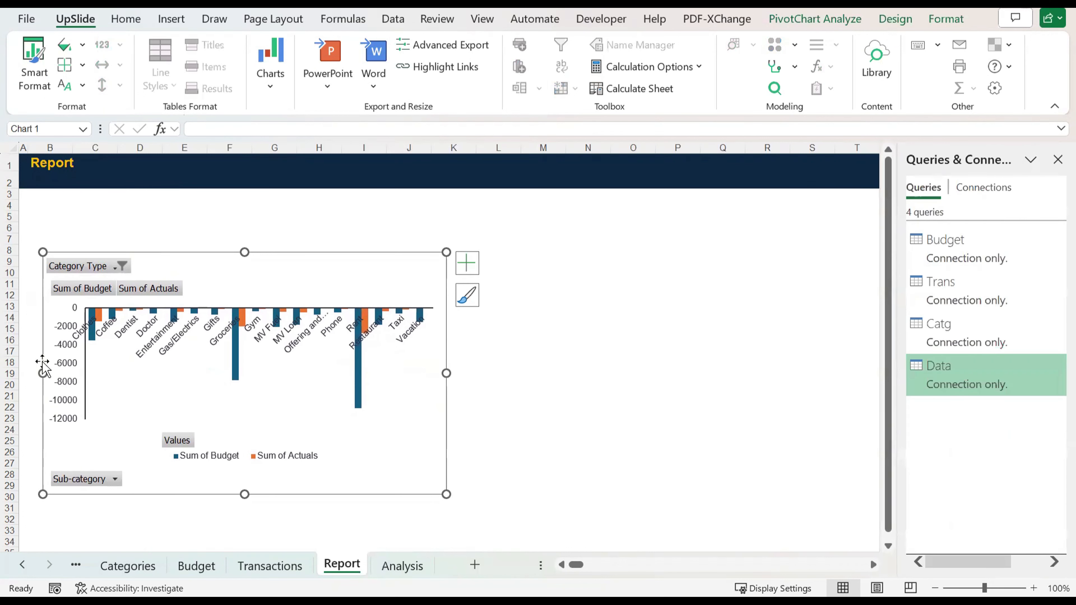
{"action": "left_click", "coordinate": [1058, 159]}
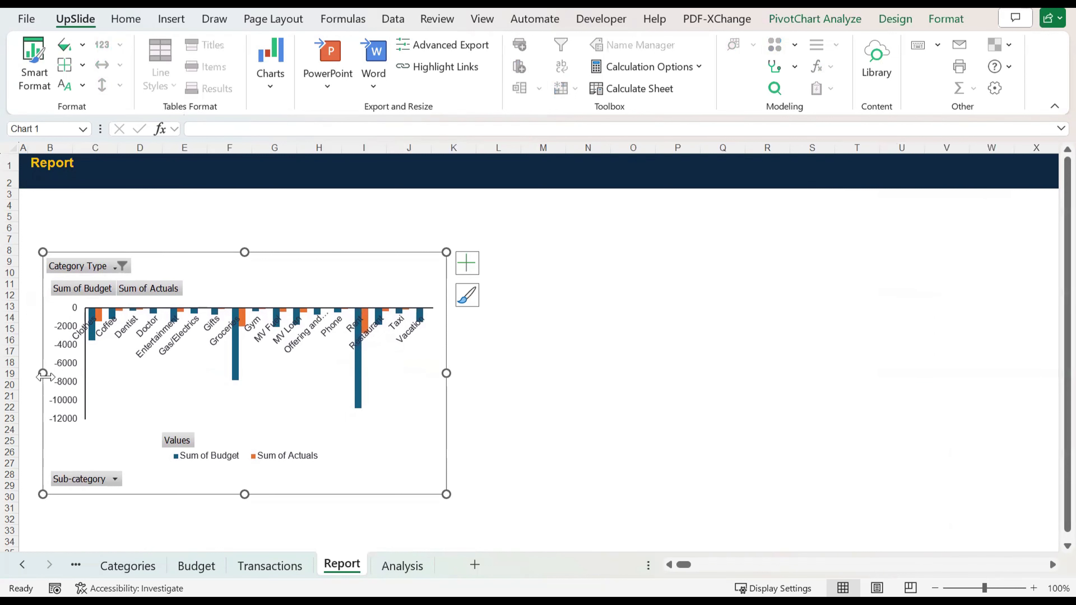
Step: Format the PivotChart's vertical axis to show its values in reverse order
{"action": "left_click", "coordinate": [59, 382]}
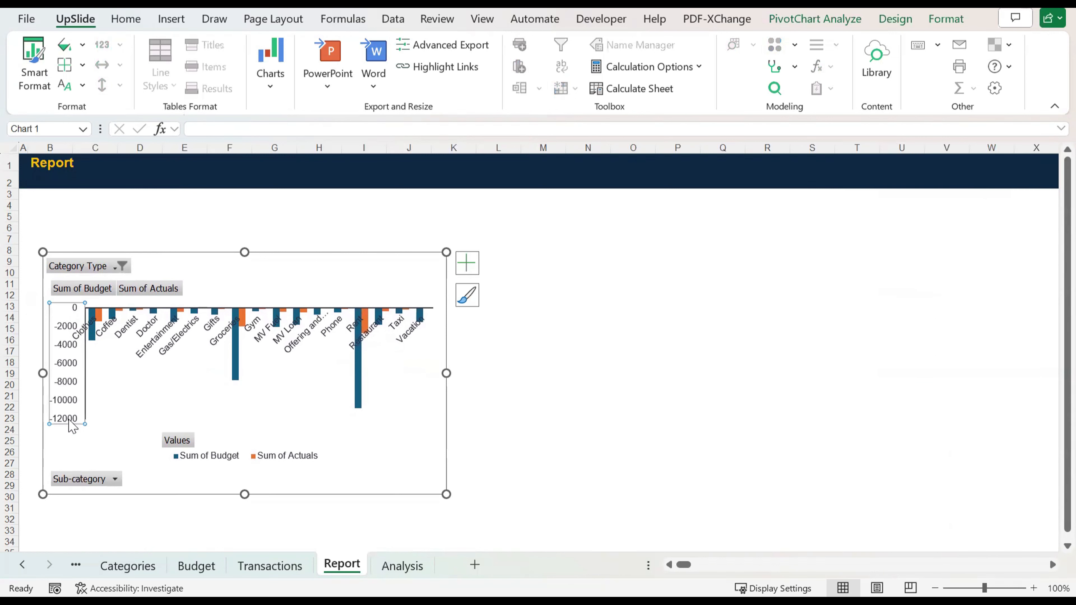
{"action": "left_click", "coordinate": [82, 353]}
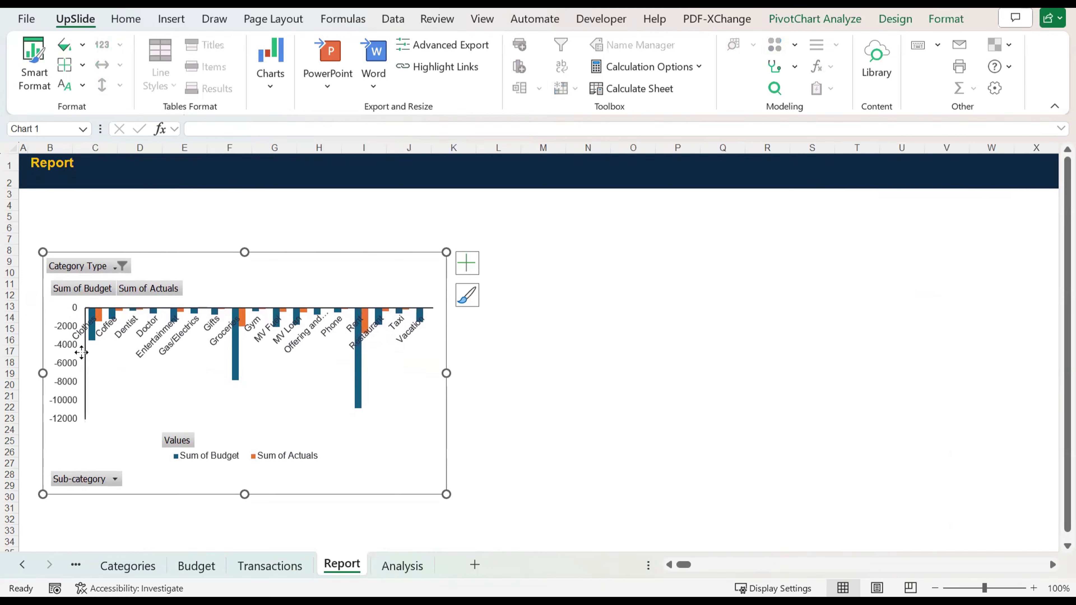
{"action": "left_click", "coordinate": [68, 342]}
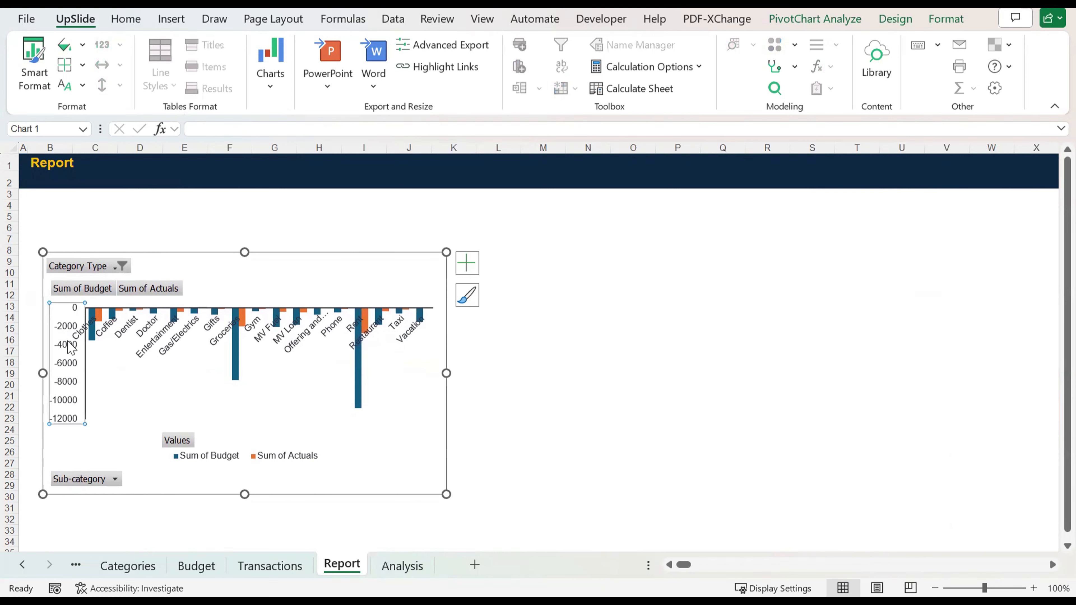
{"action": "right_click", "coordinate": [61, 351]}
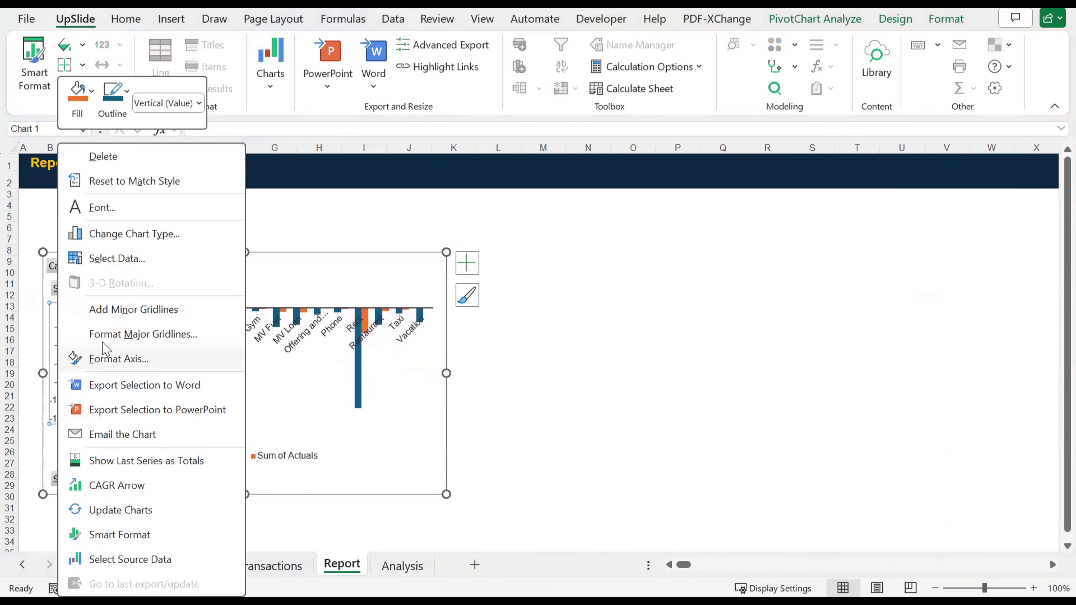
{"action": "left_click", "coordinate": [111, 359]}
{"action": "scroll", "coordinate": [935, 466], "scroll_direction": "down", "scroll_amount": 3}
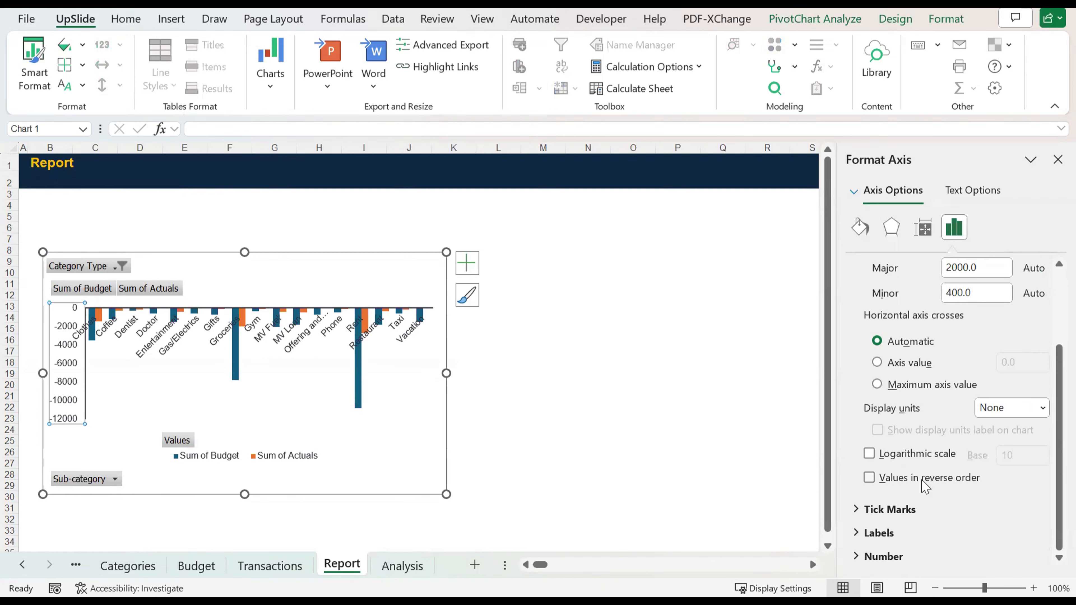
{"action": "left_click", "coordinate": [869, 478]}
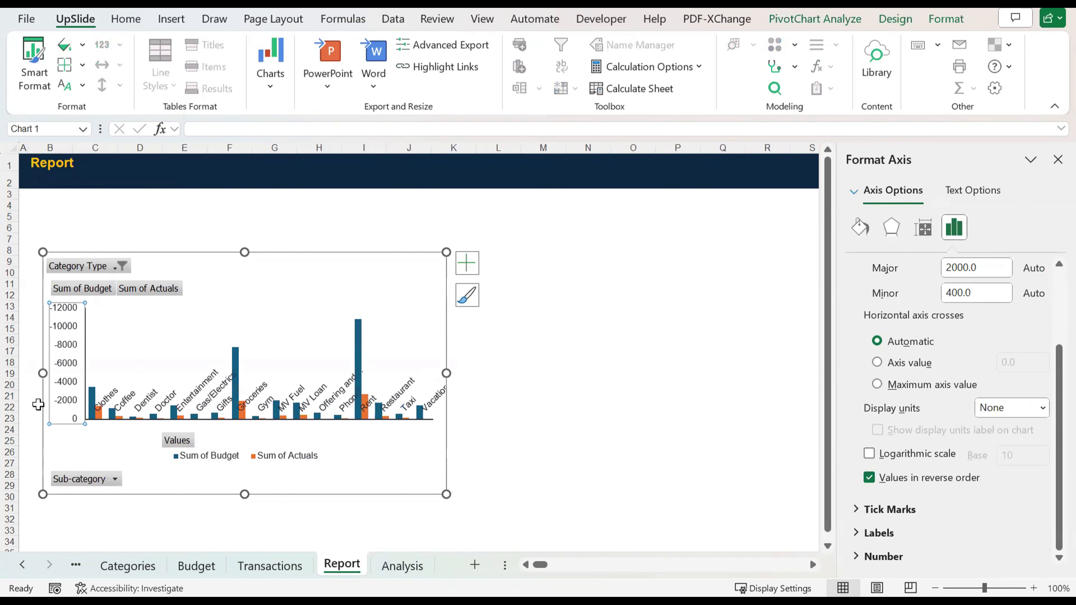
Step: Set the label position of the PivotChart's horizontal category axis to High
{"action": "left_click", "coordinate": [406, 393]}
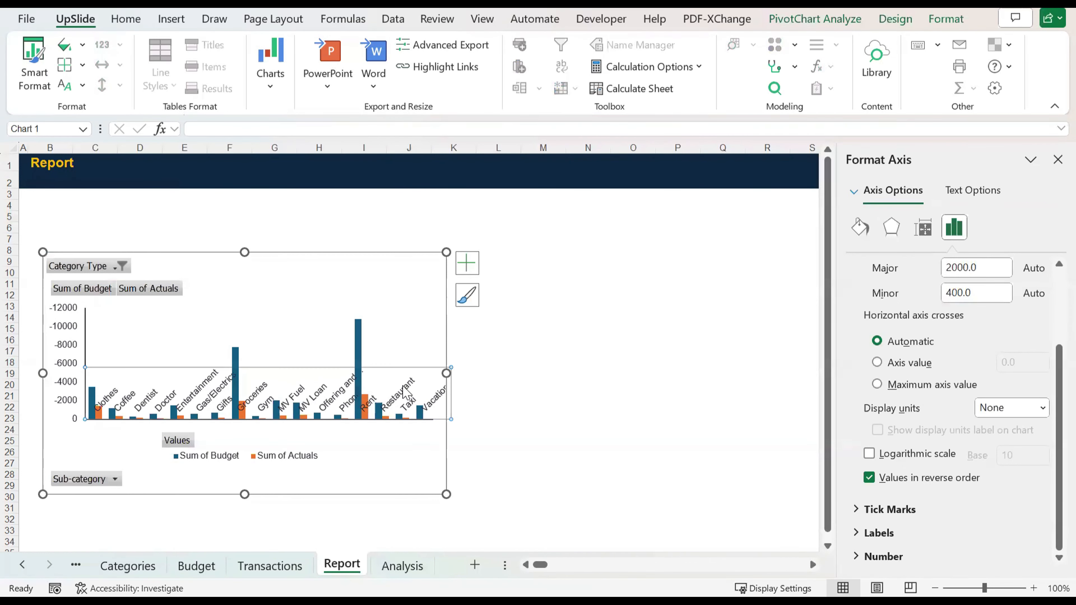
{"action": "scroll", "coordinate": [957, 446], "scroll_direction": "down", "scroll_amount": 2}
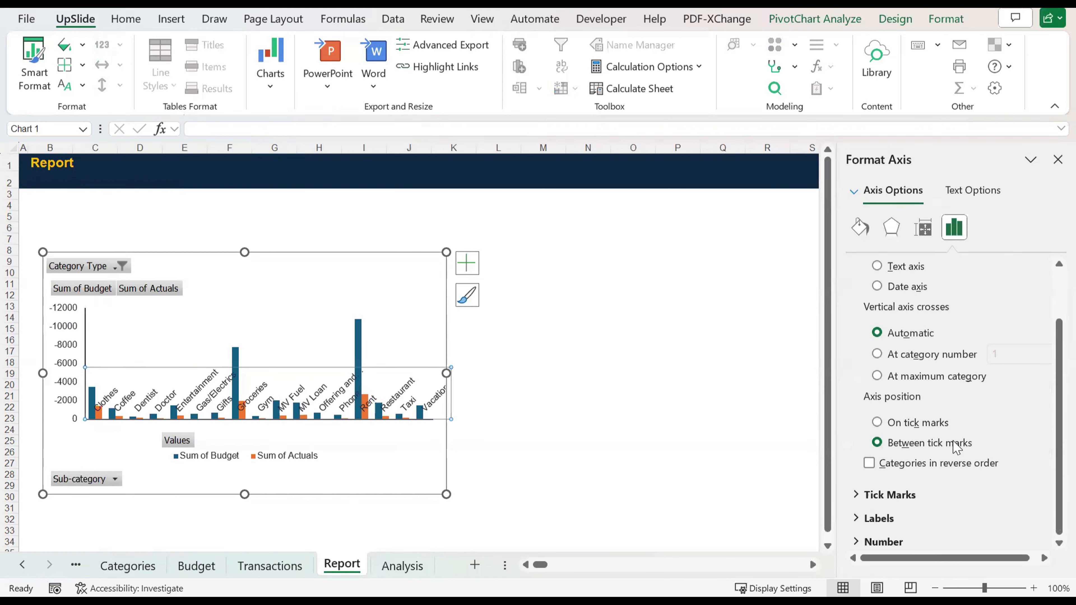
{"action": "left_click", "coordinate": [885, 497]}
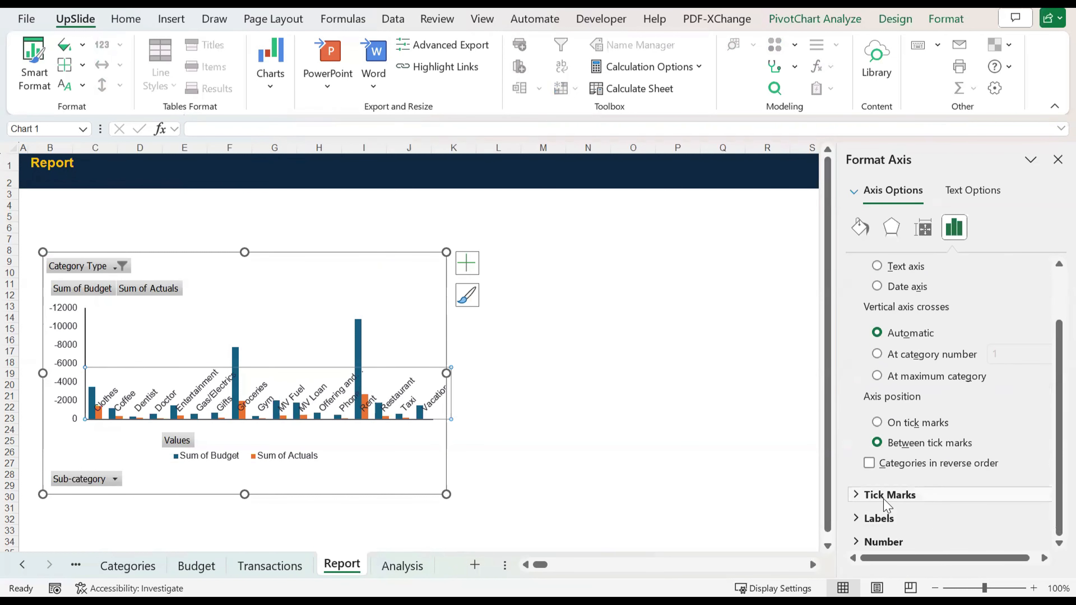
{"action": "scroll", "coordinate": [886, 507], "scroll_direction": "down", "scroll_amount": 2}
{"action": "left_click", "coordinate": [909, 524]}
{"action": "scroll", "coordinate": [932, 508], "scroll_direction": "down", "scroll_amount": 3}
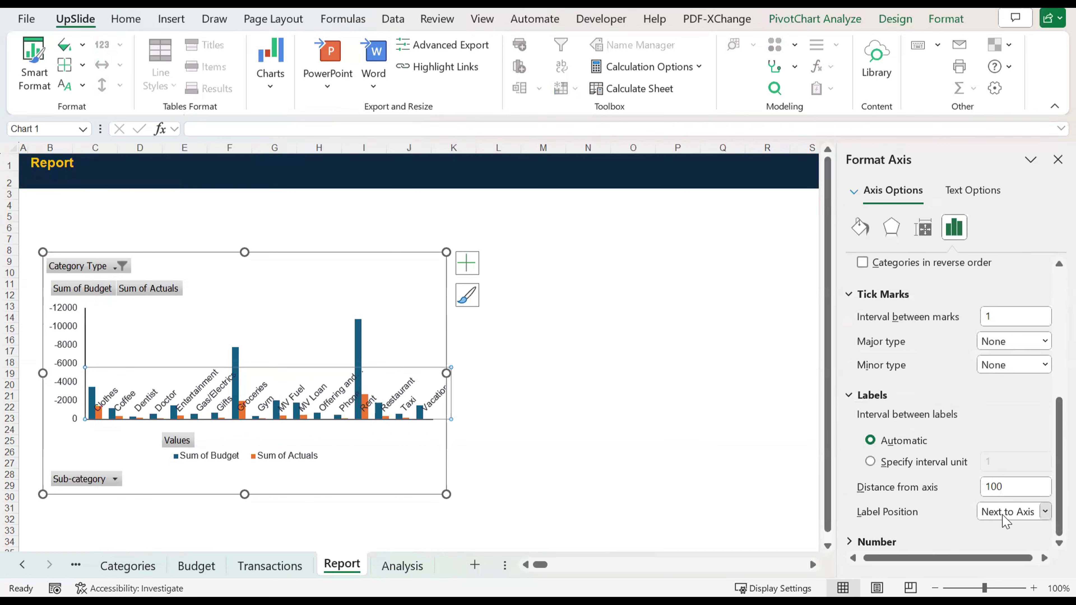
{"action": "left_click", "coordinate": [1015, 512]}
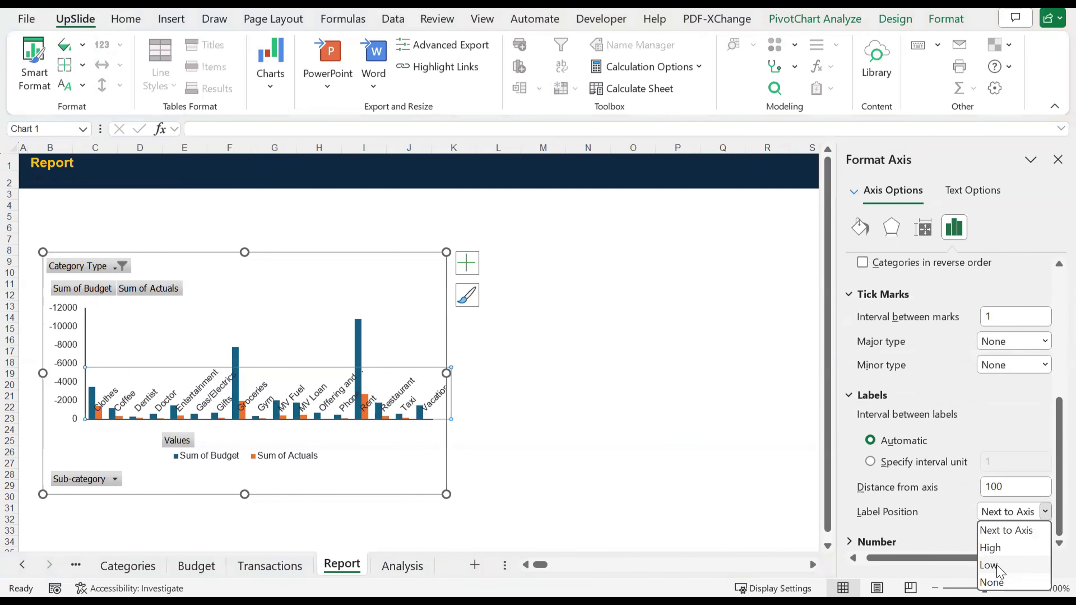
{"action": "left_click", "coordinate": [999, 567]}
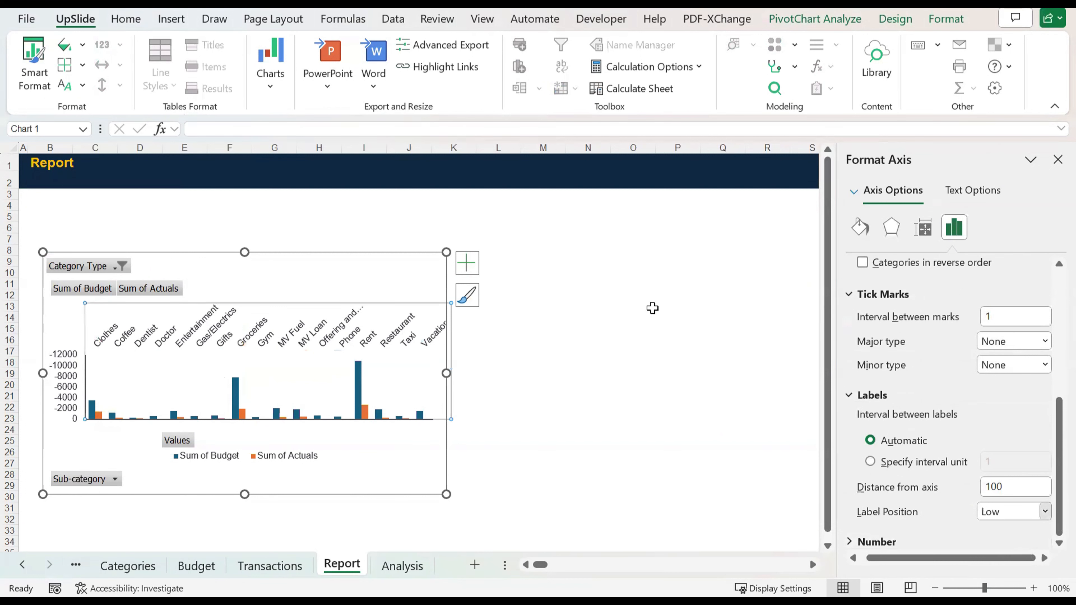
{"action": "key", "text": "Up"}
{"action": "left_click", "coordinate": [587, 351]}
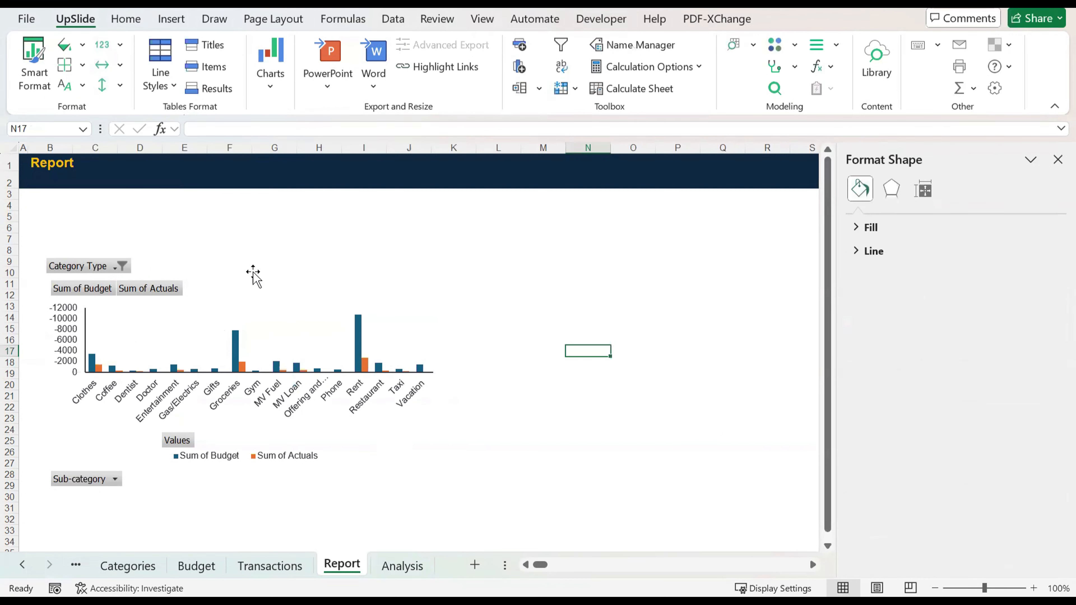
Step: Add axis titles to the PivotChart on the Report sheet
{"action": "left_click", "coordinate": [168, 257]}
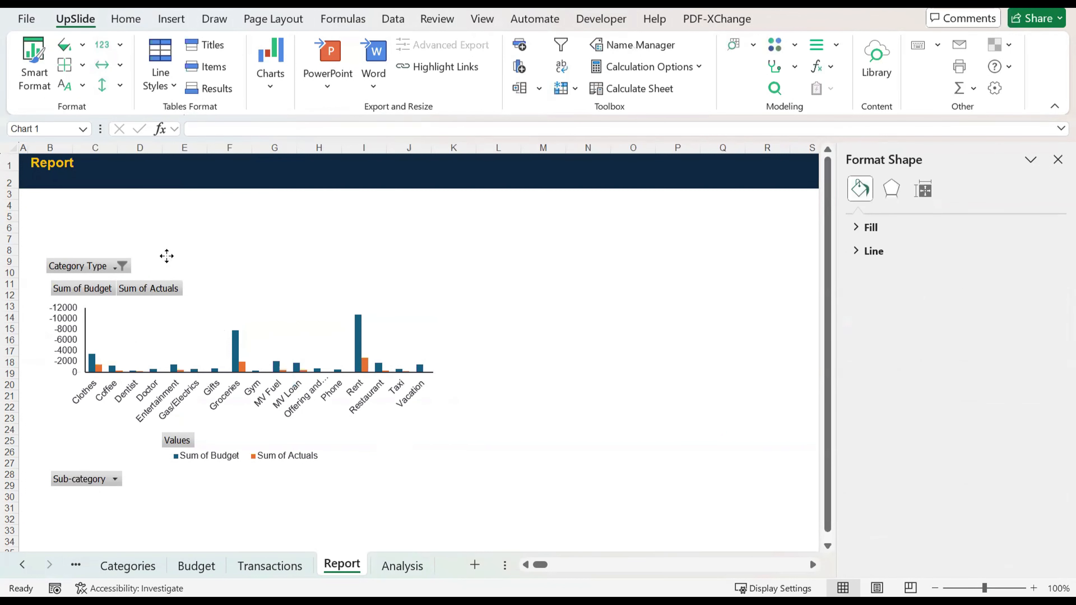
{"action": "right_click", "coordinate": [136, 265]}
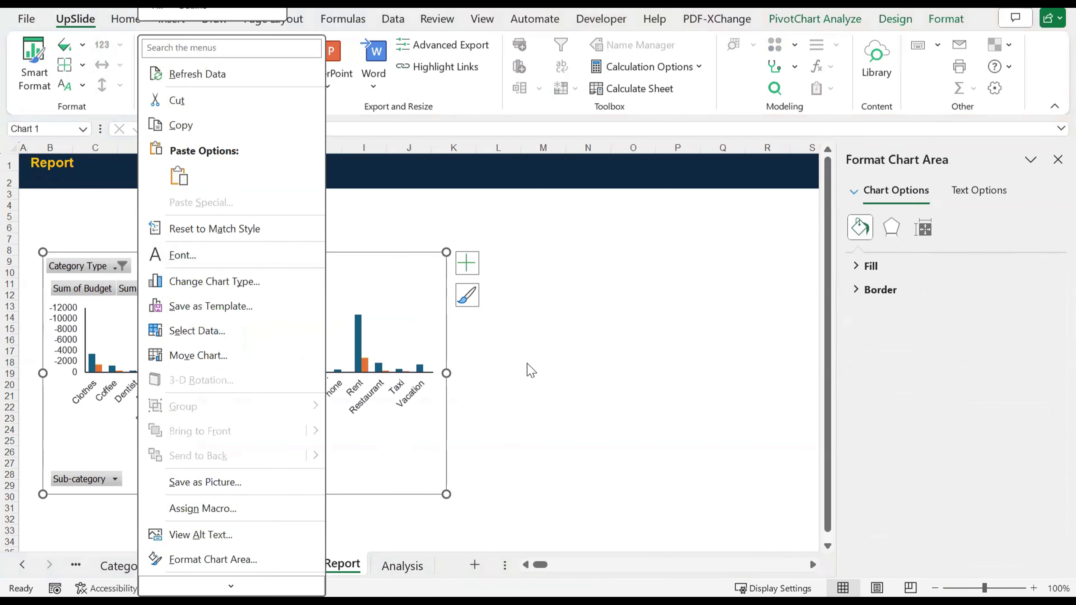
{"action": "left_click", "coordinate": [59, 276]}
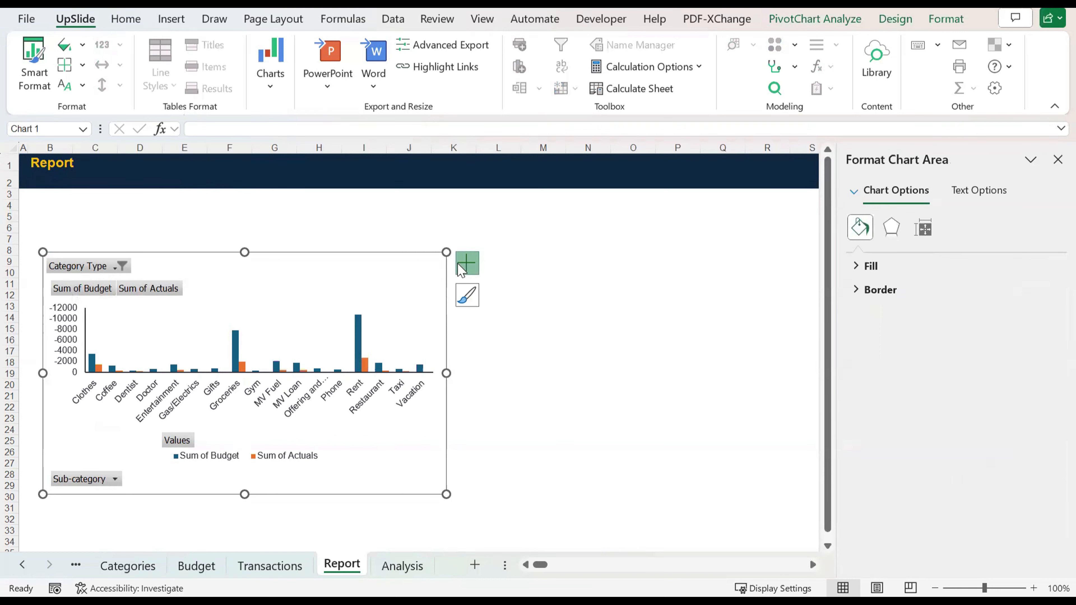
{"action": "left_click", "coordinate": [468, 263]}
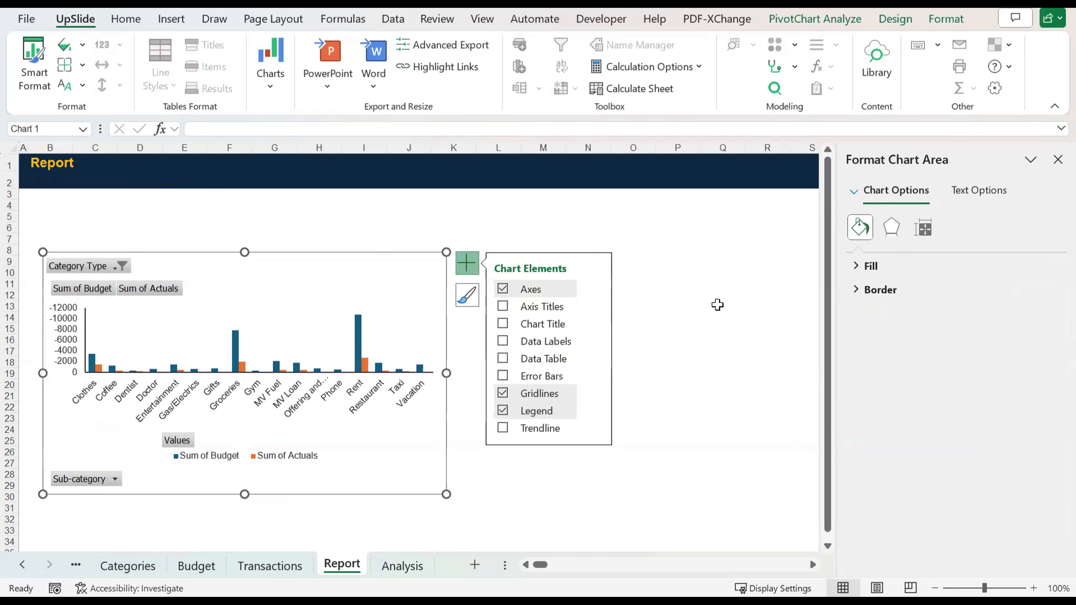
{"action": "left_click", "coordinate": [502, 306]}
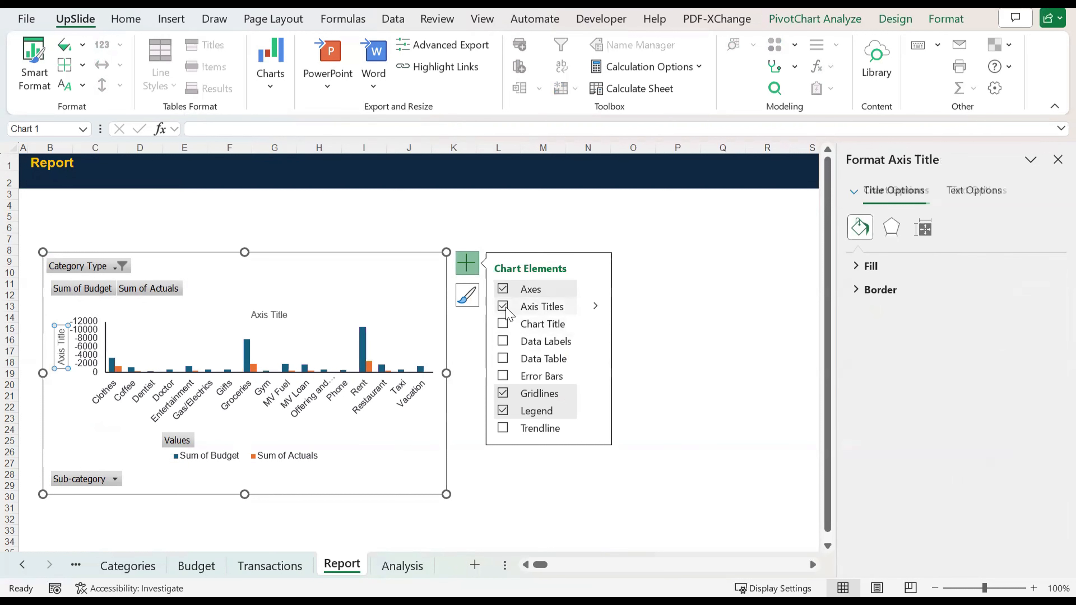
Step: Replace the text of the horizontal axis title above the columns with "Expense Trend by Category"
{"action": "left_click", "coordinate": [272, 310]}
{"action": "double_click", "coordinate": [265, 315]}
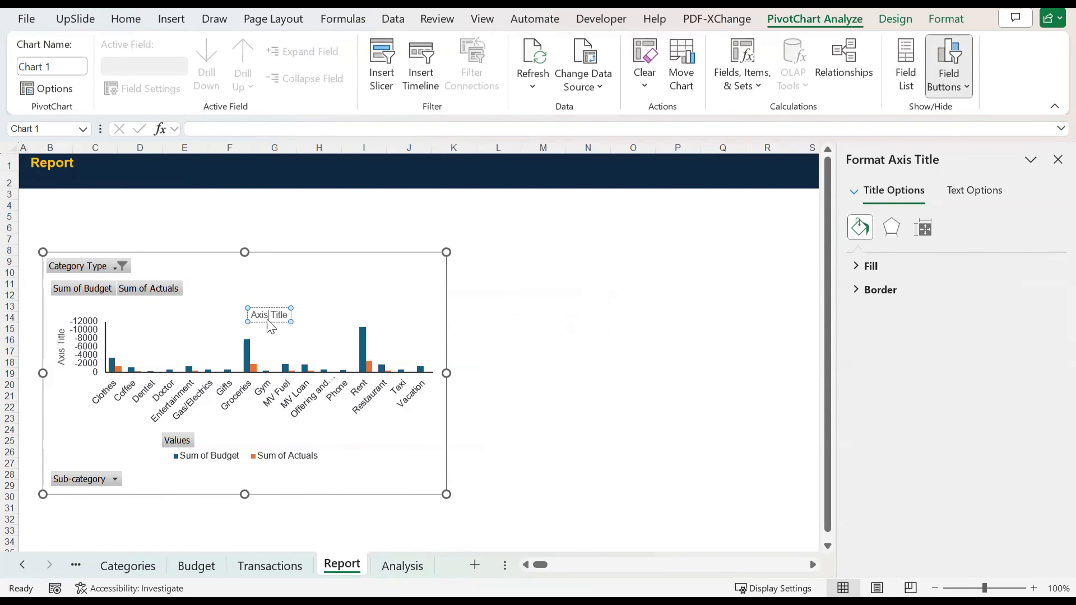
{"action": "type", "text": "Expense "}
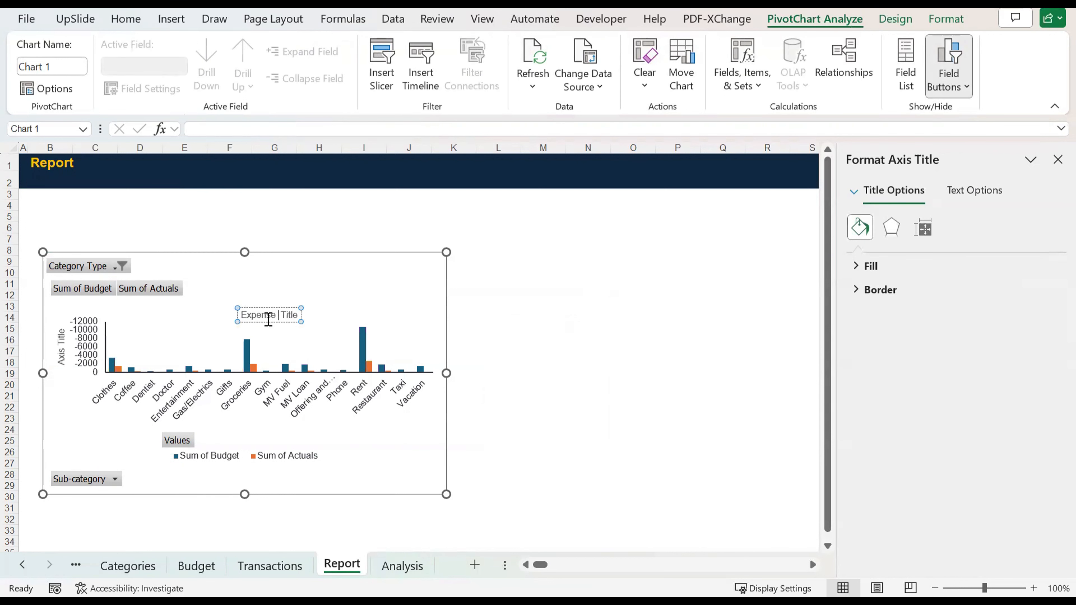
{"action": "type", "text": "Trenbd"}
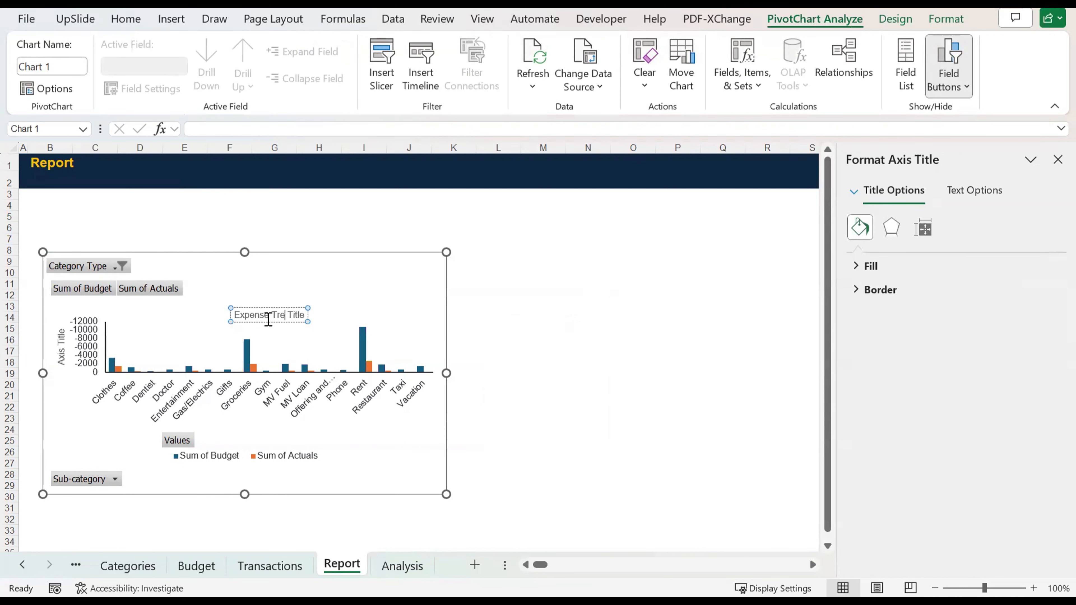
{"action": "key", "text": "BackSpace"}
{"action": "key", "text": "BackSpace"}
{"action": "key", "text": "BackSpace"}
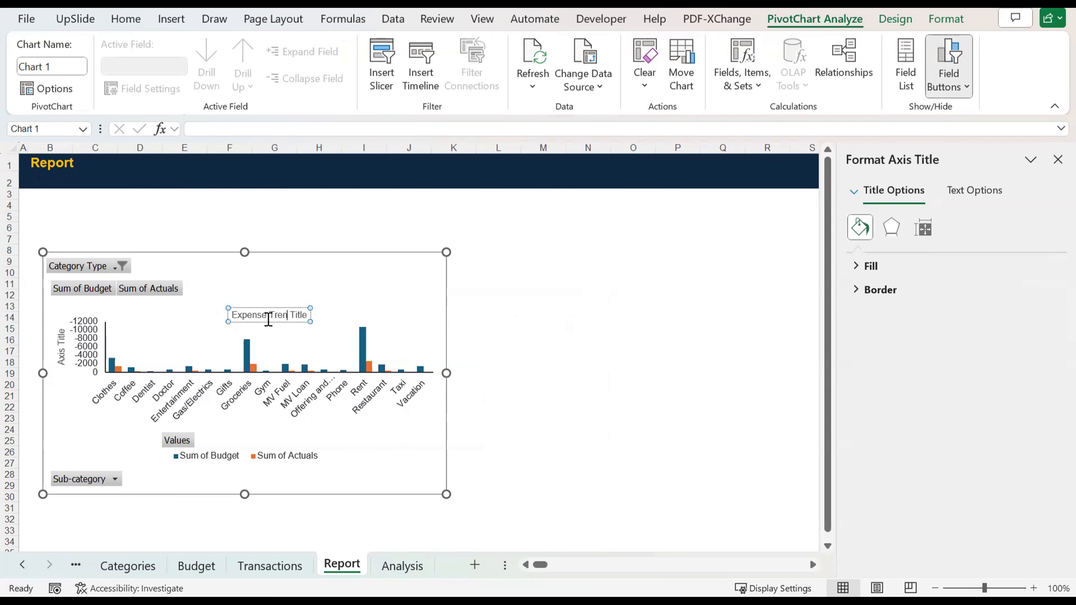
{"action": "type", "text": "d by Cat"}
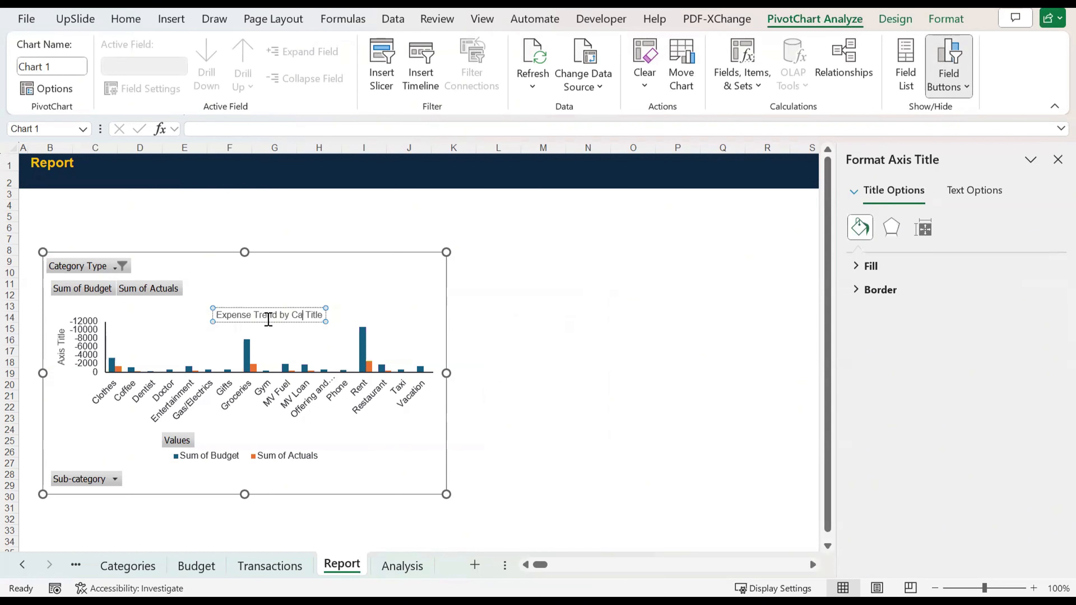
{"action": "type", "text": "egory"}
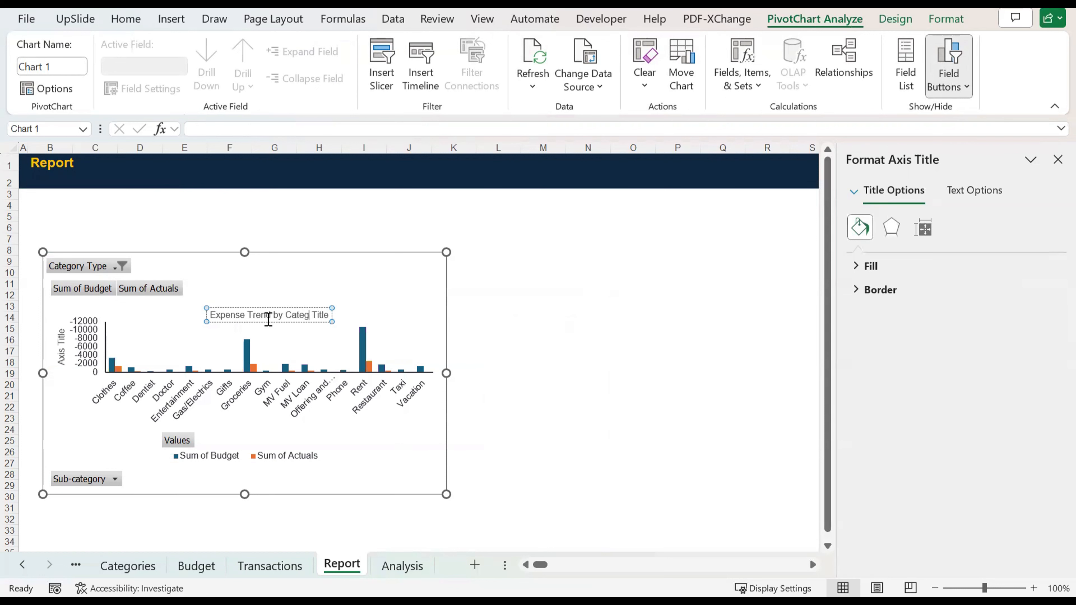
{"action": "key", "text": "Delete"}
{"action": "key", "text": "Delete"}
{"action": "key", "text": "Delete"}
{"action": "key", "text": "Delete"}
{"action": "key", "text": "Delete"}
{"action": "key", "text": "Delete"}
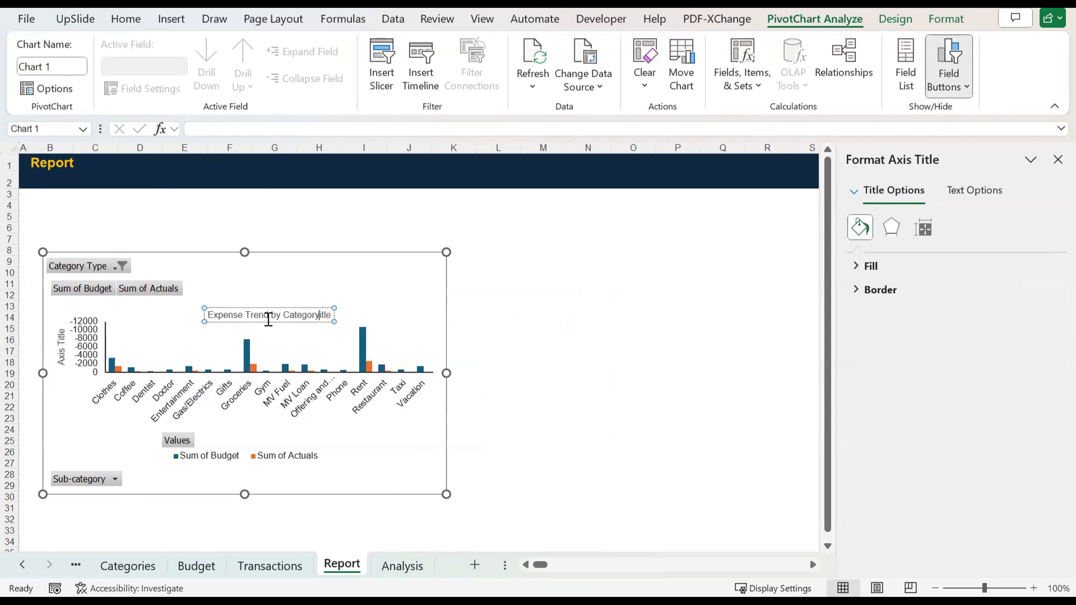
{"action": "left_click", "coordinate": [535, 364]}
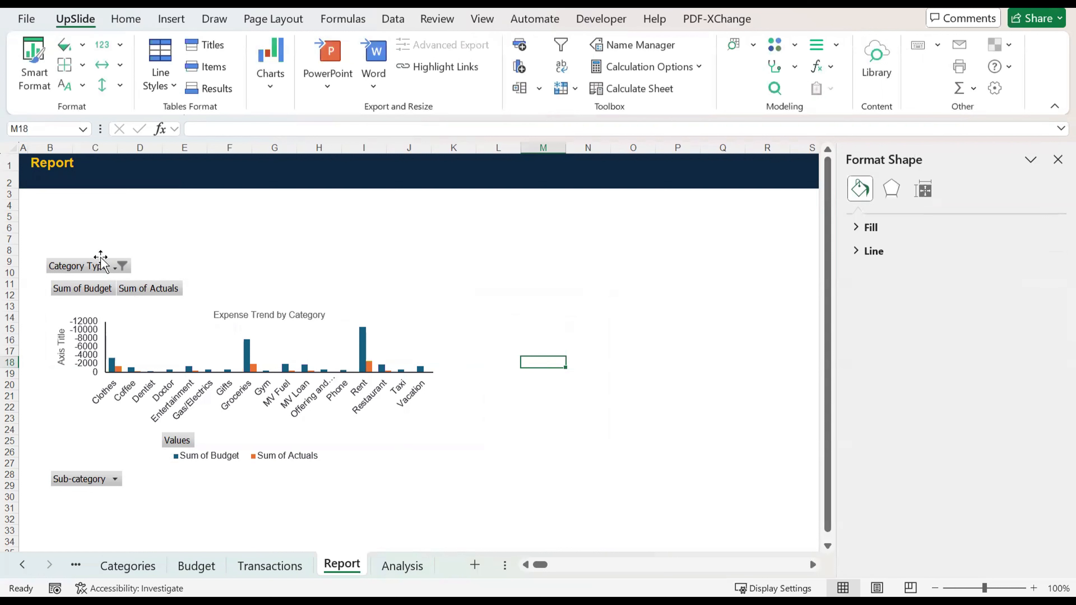
Step: Hide all field buttons on the PivotChart
{"action": "left_click", "coordinate": [236, 259]}
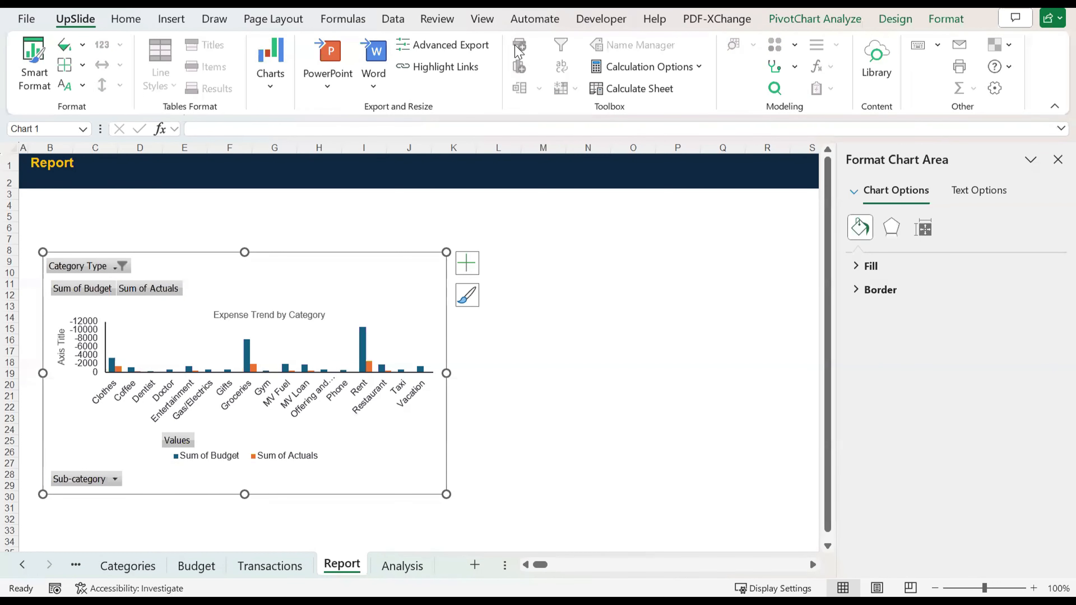
{"action": "left_click", "coordinate": [109, 264]}
{"action": "left_click", "coordinate": [104, 222]}
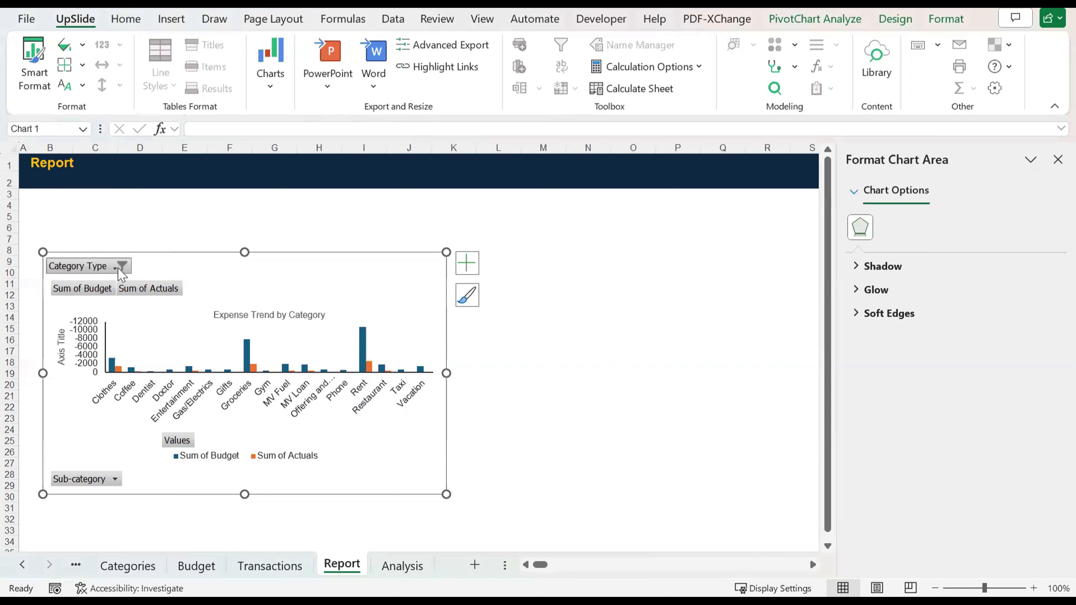
{"action": "right_click", "coordinate": [122, 274]}
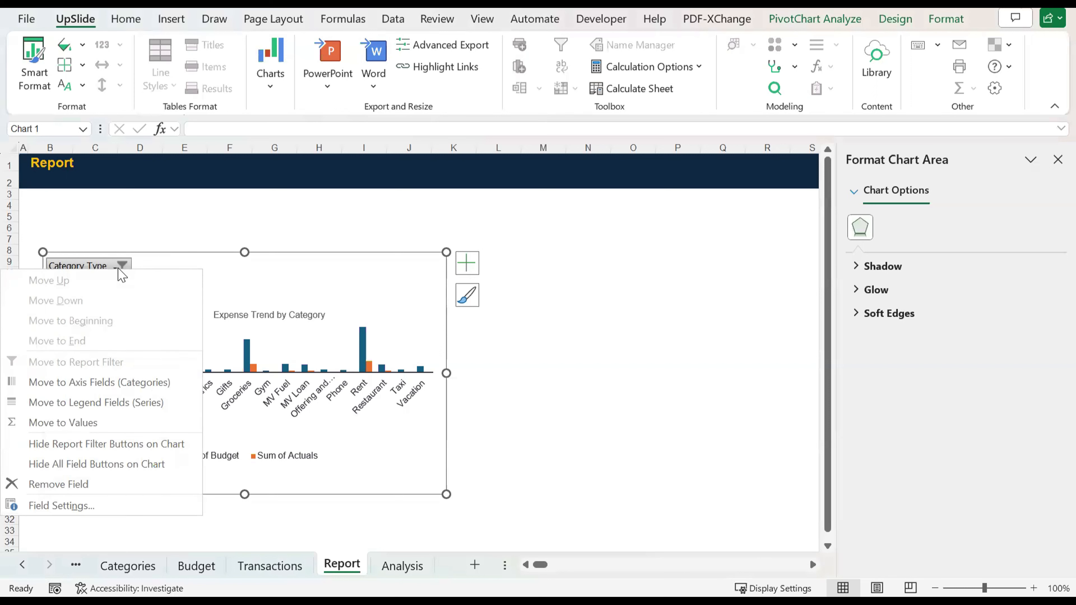
{"action": "left_click", "coordinate": [107, 465]}
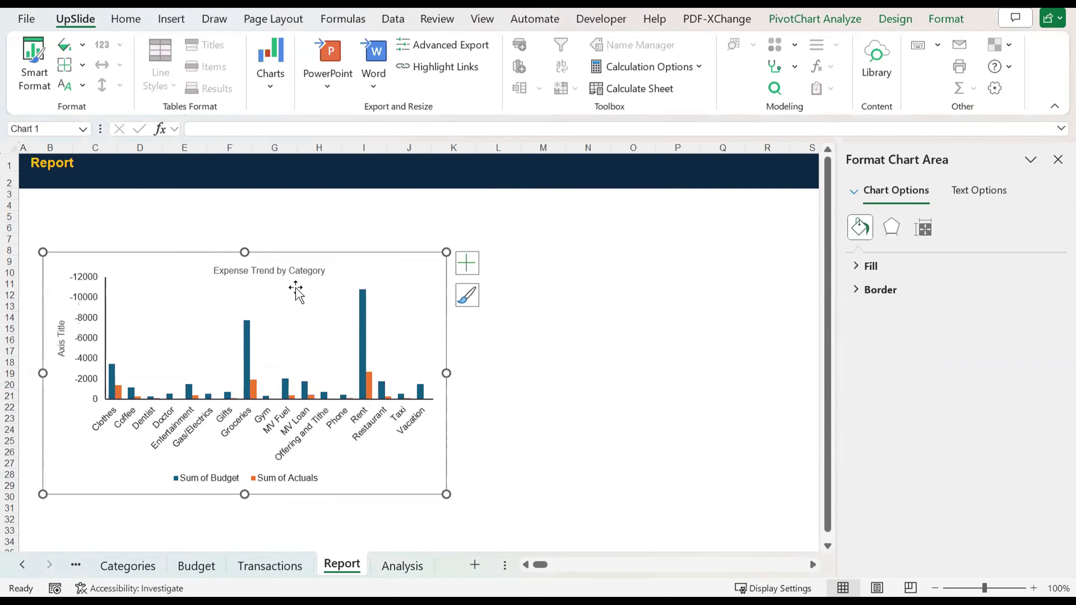
Step: Make the "Expense Trend by Category" title bold and move it to the chart's upper-left corner
{"action": "left_click", "coordinate": [286, 269]}
{"action": "key", "text": "ctrl+b"}
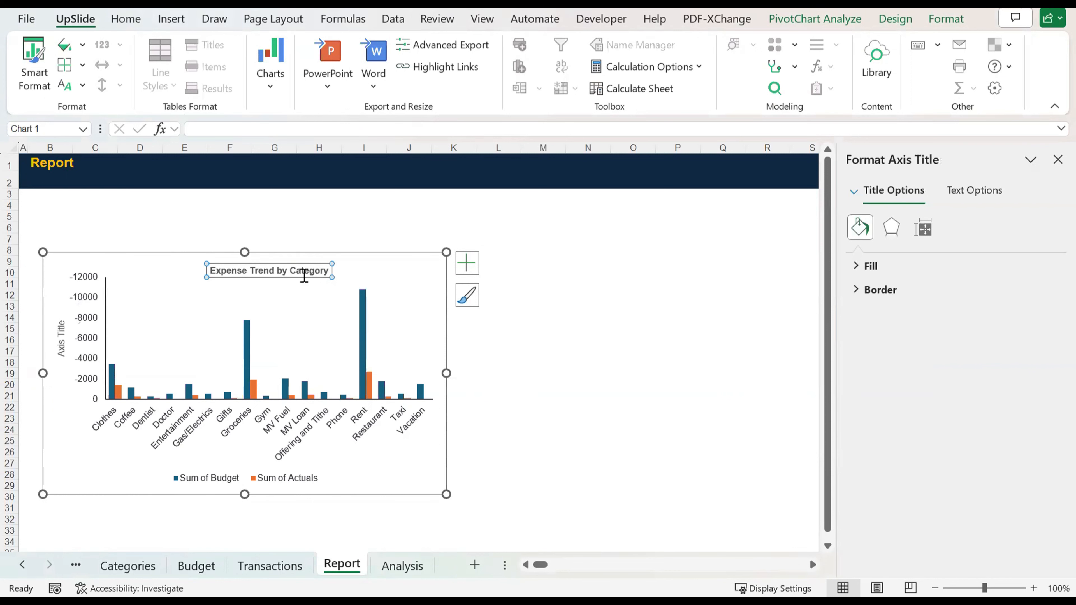
{"action": "left_click_drag", "start_coordinate": [308, 278], "coordinate": [144, 268]}
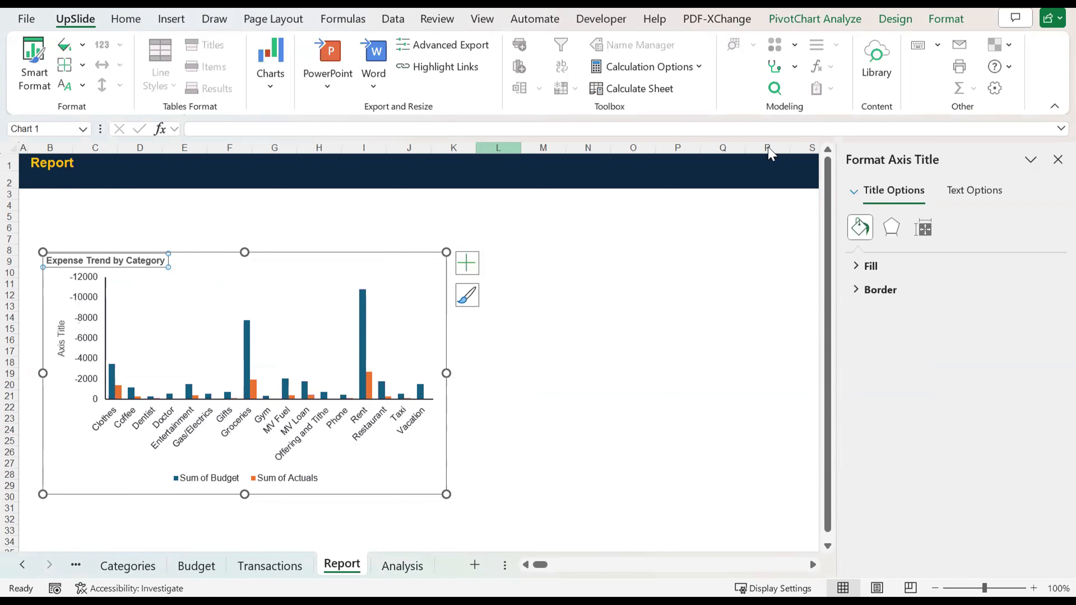
{"action": "left_click", "coordinate": [449, 395]}
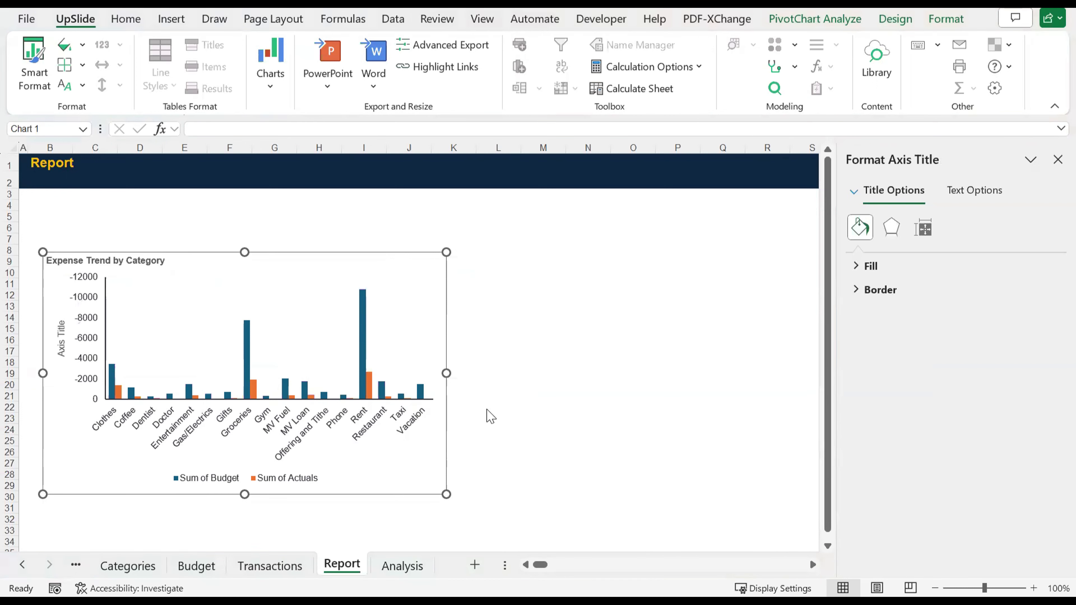
Step: Change the PivotChart on the Report sheet to a Clustered Bar chart
{"action": "left_click", "coordinate": [827, 25]}
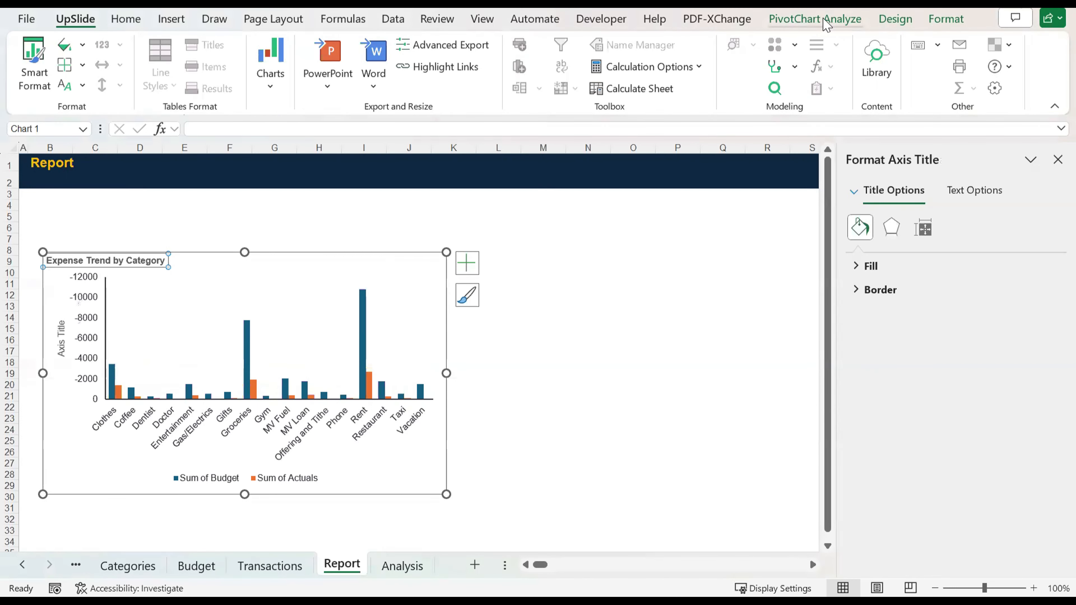
{"action": "left_click", "coordinate": [826, 25]}
{"action": "left_click", "coordinate": [894, 20]}
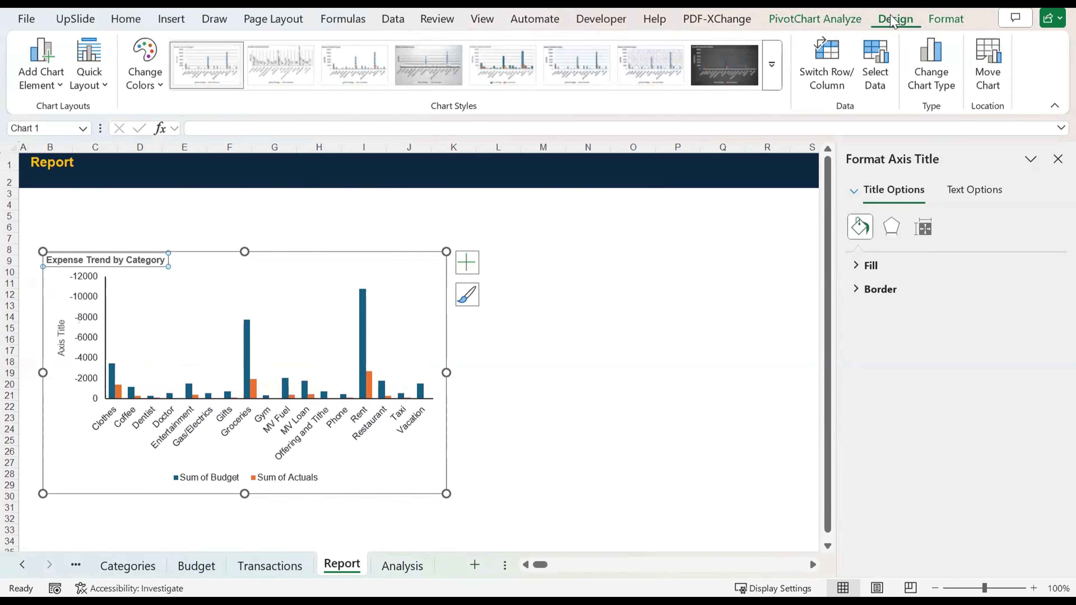
{"action": "left_click", "coordinate": [942, 76]}
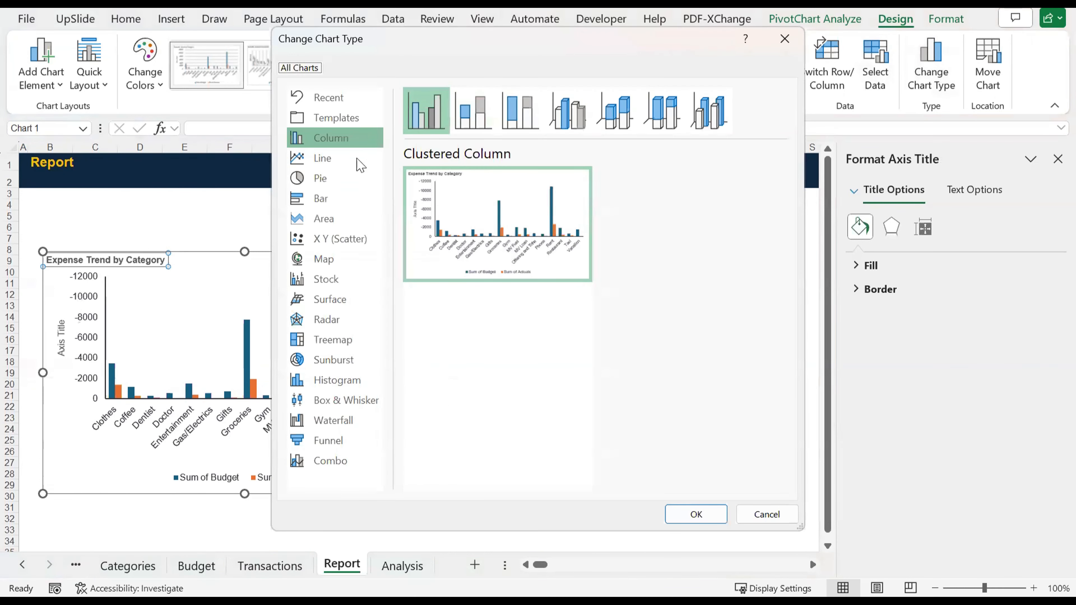
{"action": "left_click", "coordinate": [330, 159]}
{"action": "left_click", "coordinate": [333, 199]}
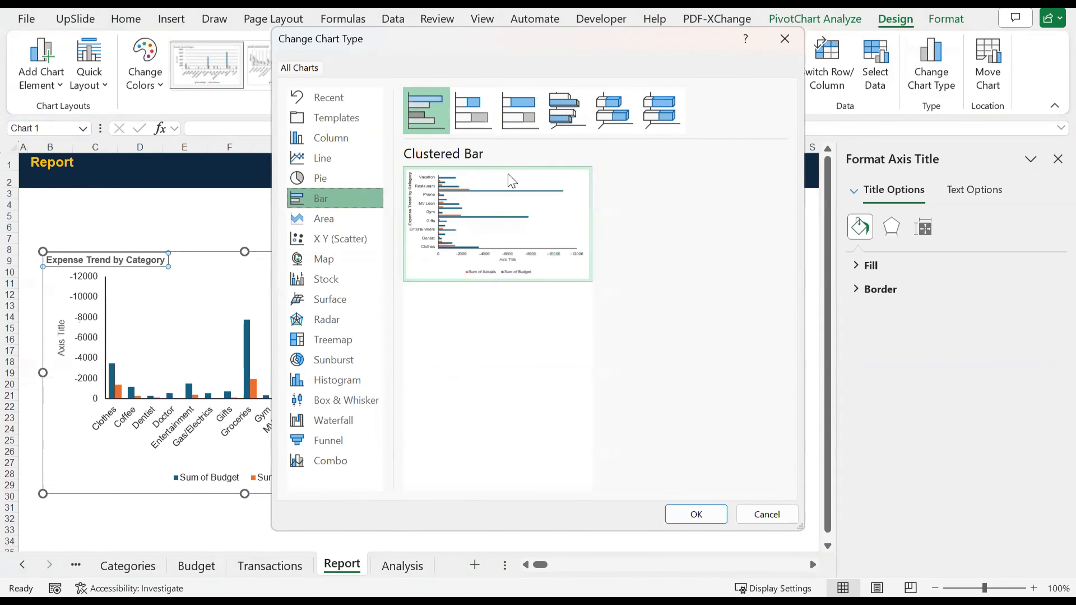
{"action": "left_click", "coordinate": [682, 515]}
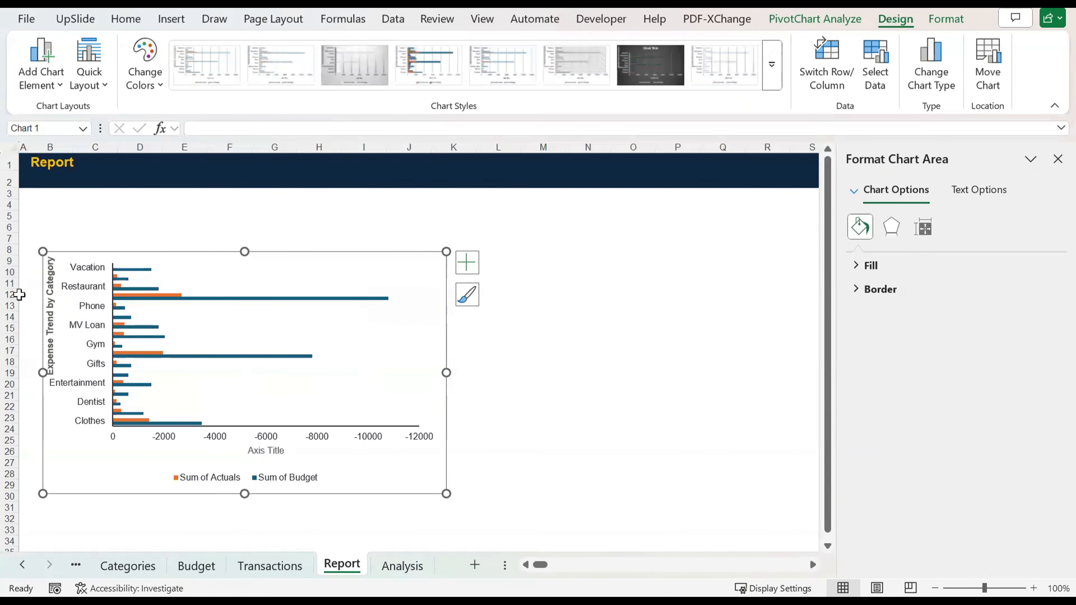
{"action": "left_click", "coordinate": [47, 306]}
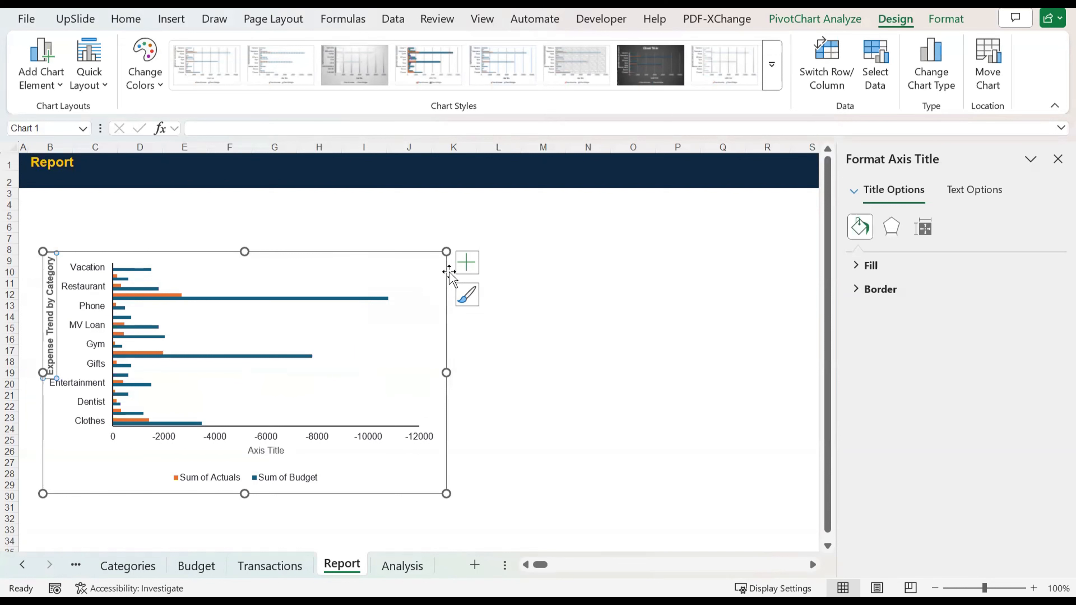
{"action": "left_click", "coordinate": [468, 264]}
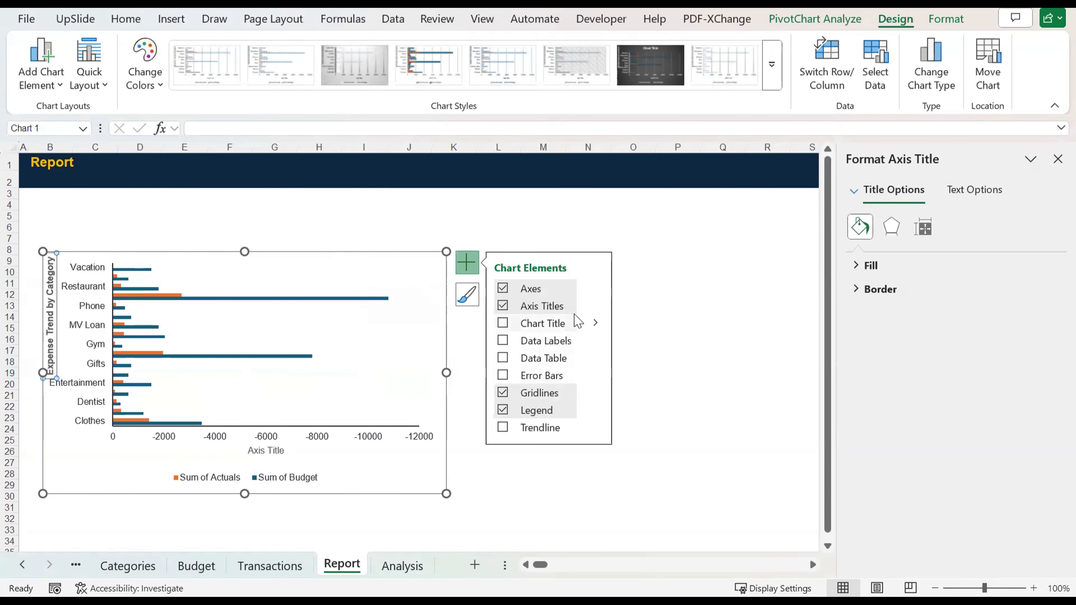
{"action": "left_click", "coordinate": [595, 307]}
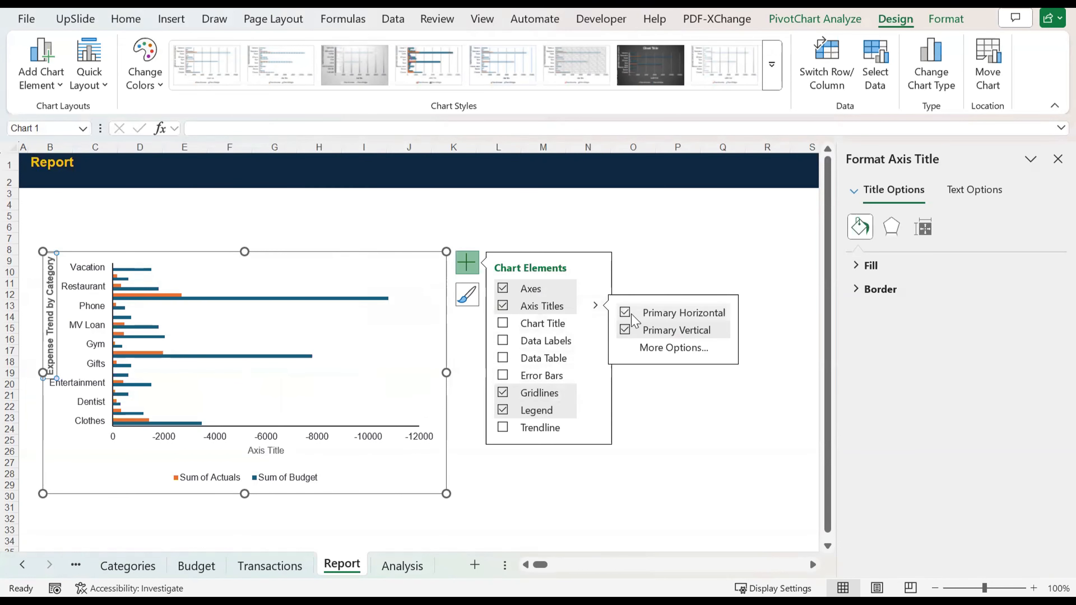
{"action": "left_click", "coordinate": [656, 349]}
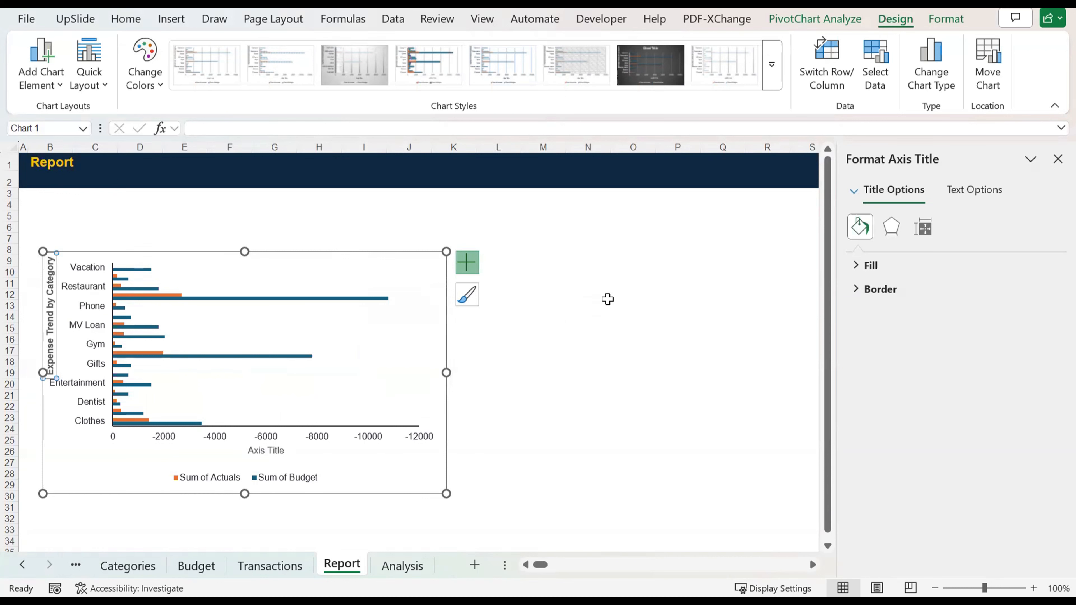
{"action": "left_click", "coordinate": [306, 229]}
{"action": "left_click", "coordinate": [151, 273]}
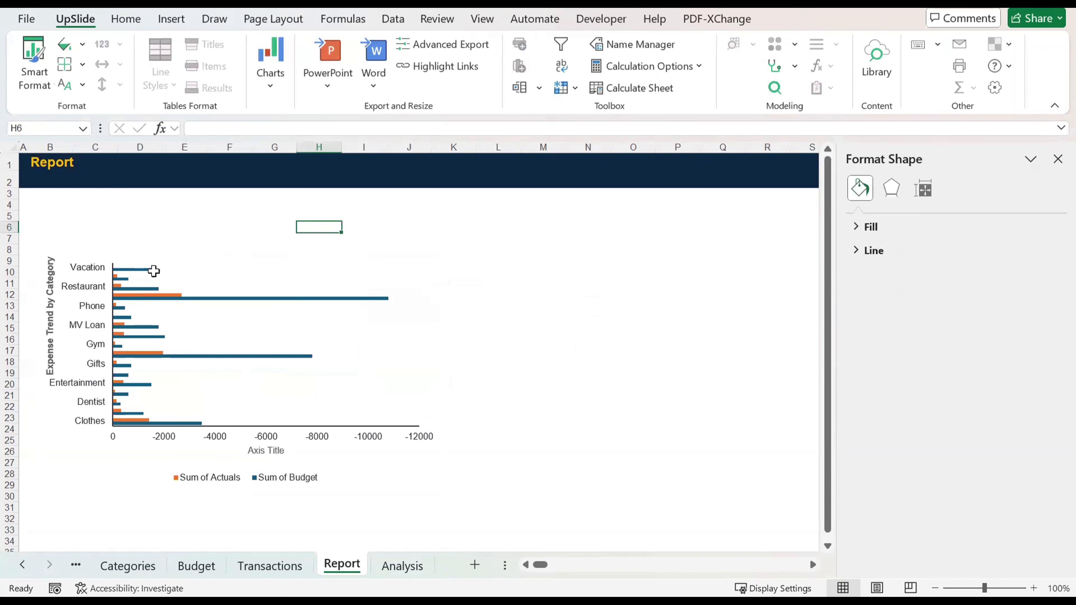
{"action": "left_click", "coordinate": [146, 272]}
{"action": "left_click", "coordinate": [145, 271]}
{"action": "left_click", "coordinate": [632, 351]}
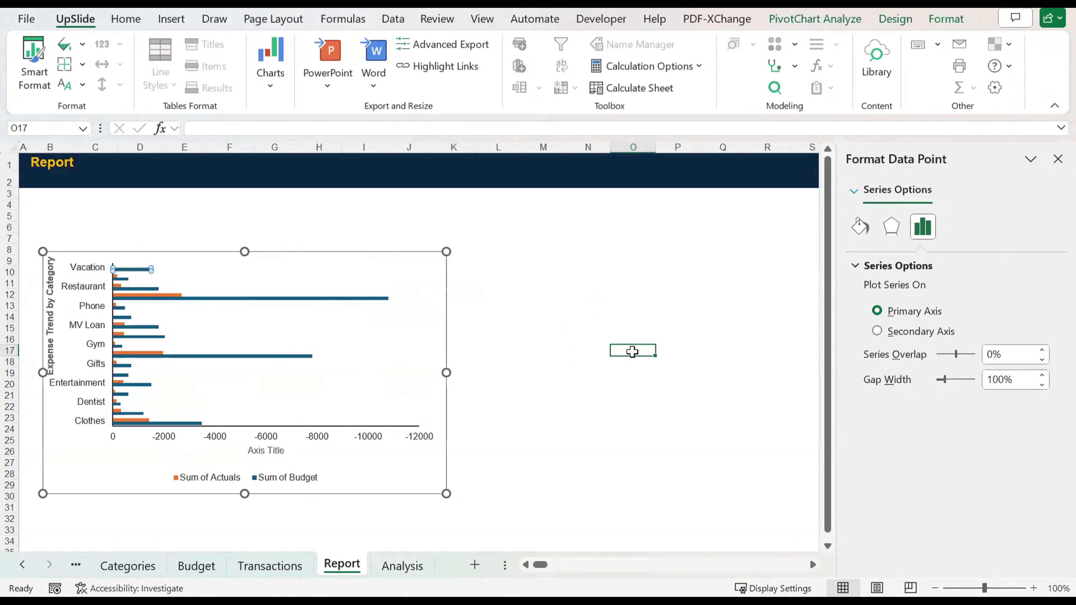
{"action": "left_click", "coordinate": [285, 302]}
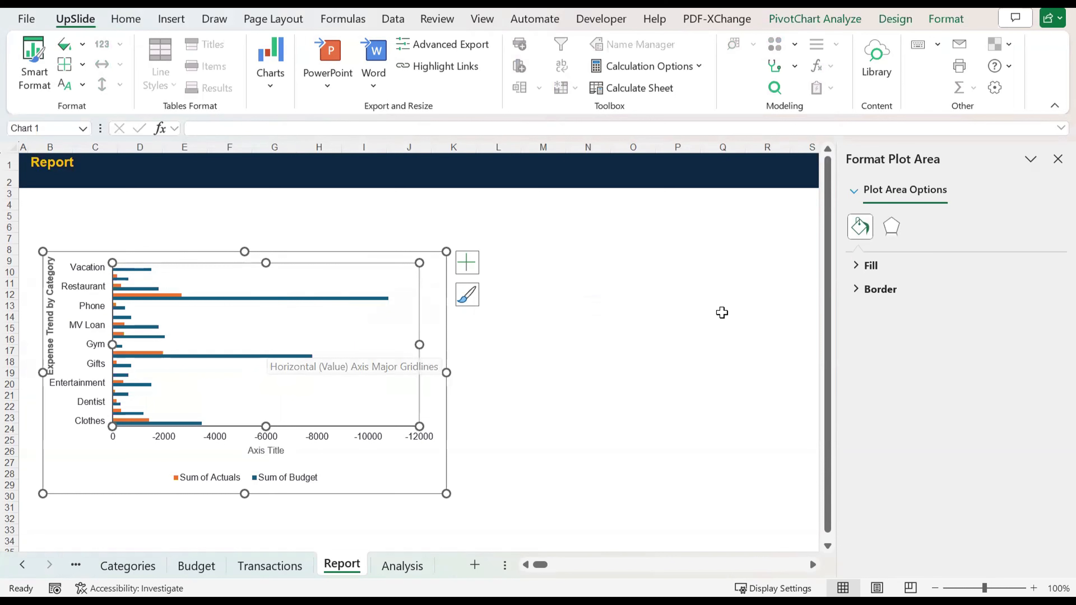
{"action": "left_click_drag", "start_coordinate": [609, 247], "coordinate": [742, 260]}
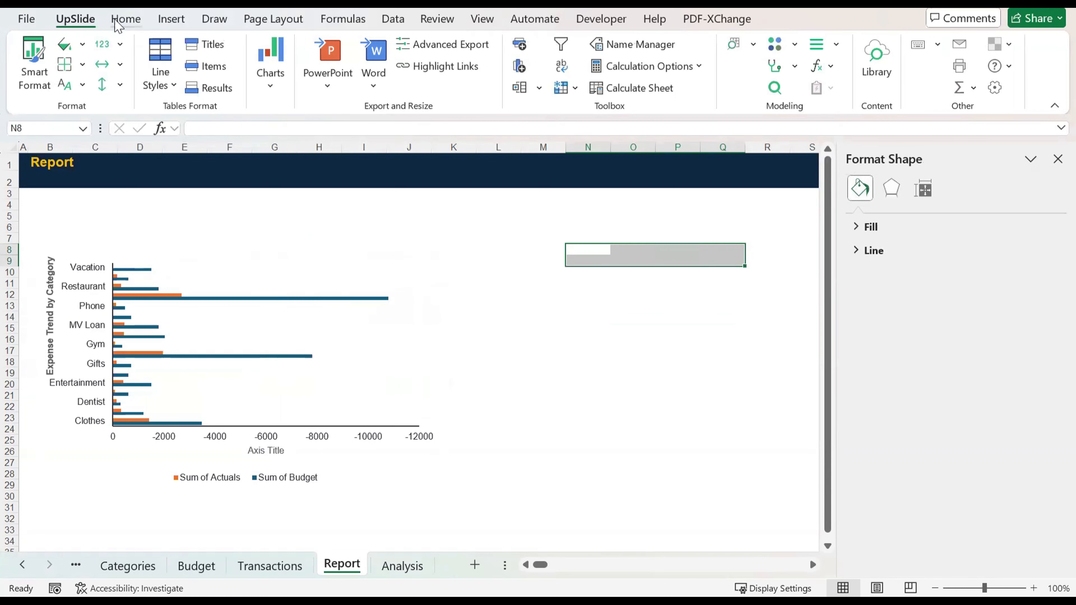
{"action": "left_click", "coordinate": [544, 257]}
{"action": "left_click_drag", "start_coordinate": [545, 257], "coordinate": [578, 315]}
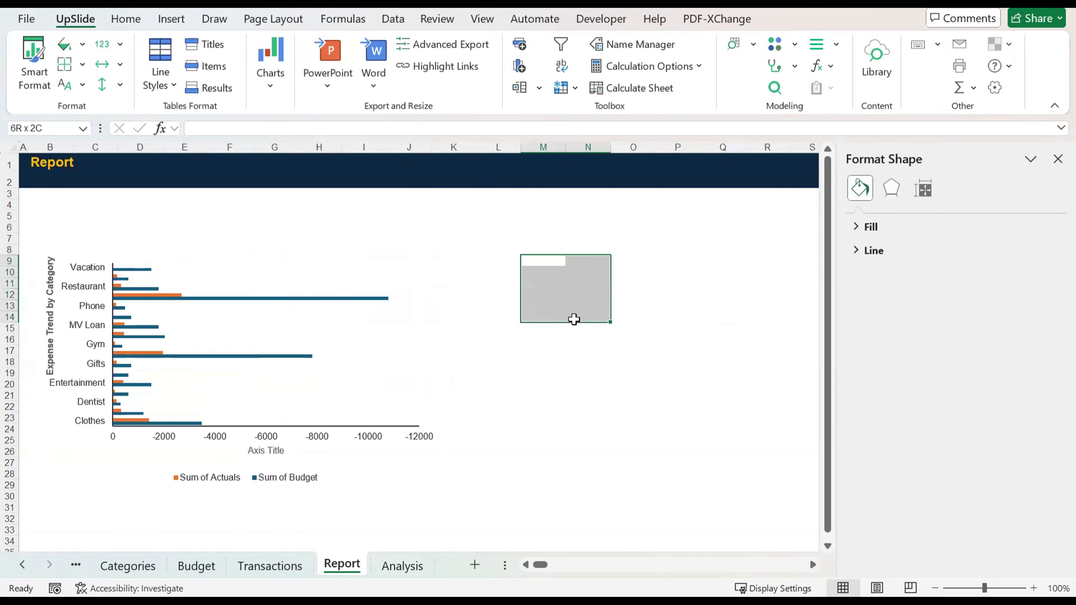
{"action": "left_click_drag", "start_coordinate": [575, 320], "coordinate": [550, 397]}
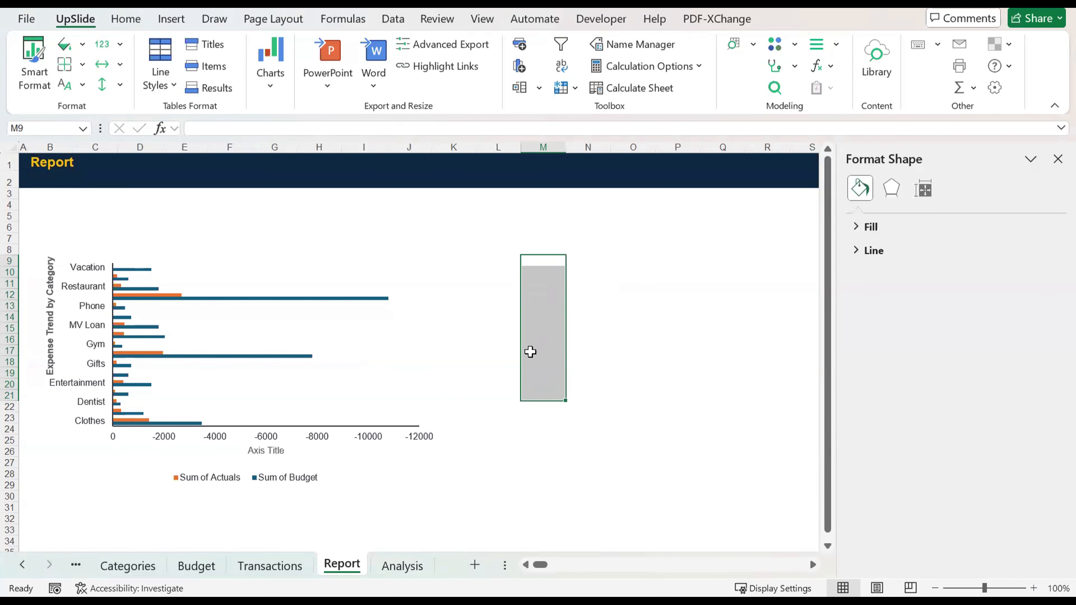
Step: Set the series overlap of the PivotChart's Sum of Budget bars to 100%
{"action": "left_click", "coordinate": [161, 275]}
{"action": "left_click", "coordinate": [161, 280]}
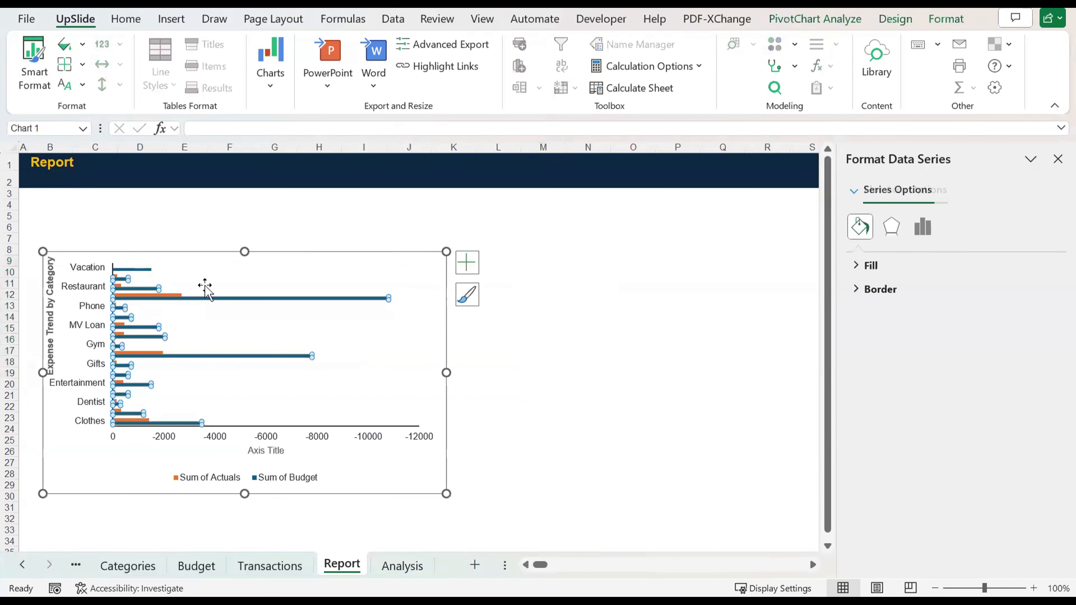
{"action": "left_click", "coordinate": [926, 231]}
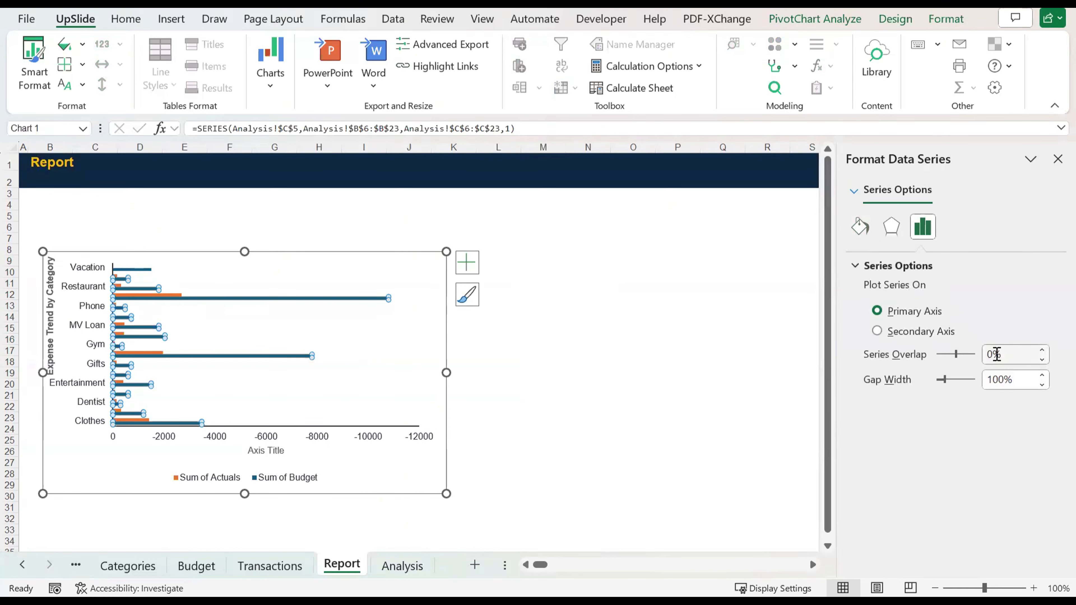
{"action": "left_click", "coordinate": [997, 354]}
{"action": "type", "text": "0"}
{"action": "key", "text": "Return"}
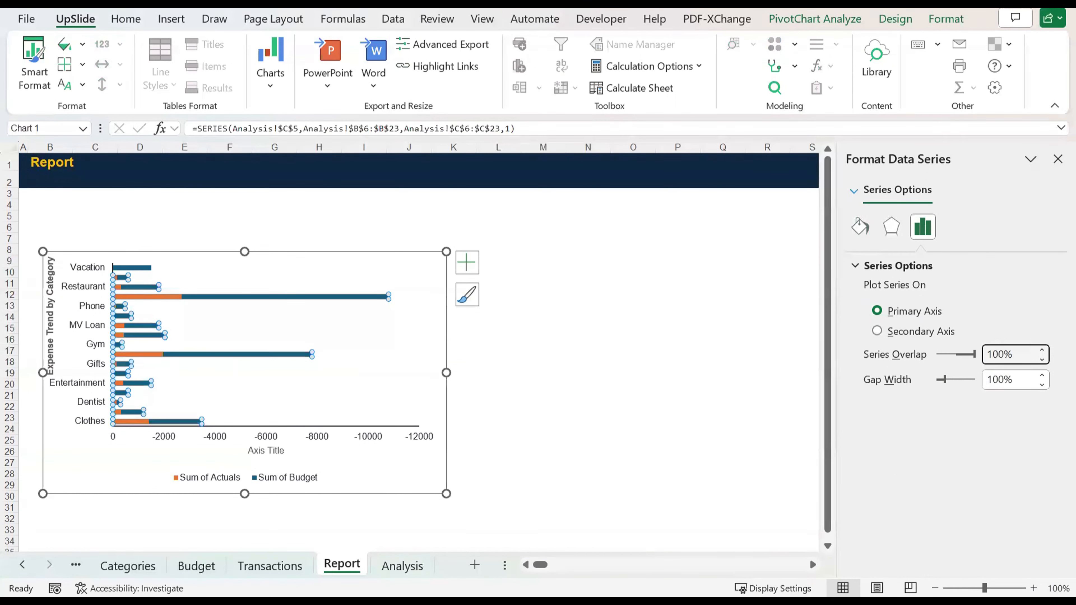
{"action": "left_click", "coordinate": [653, 363]}
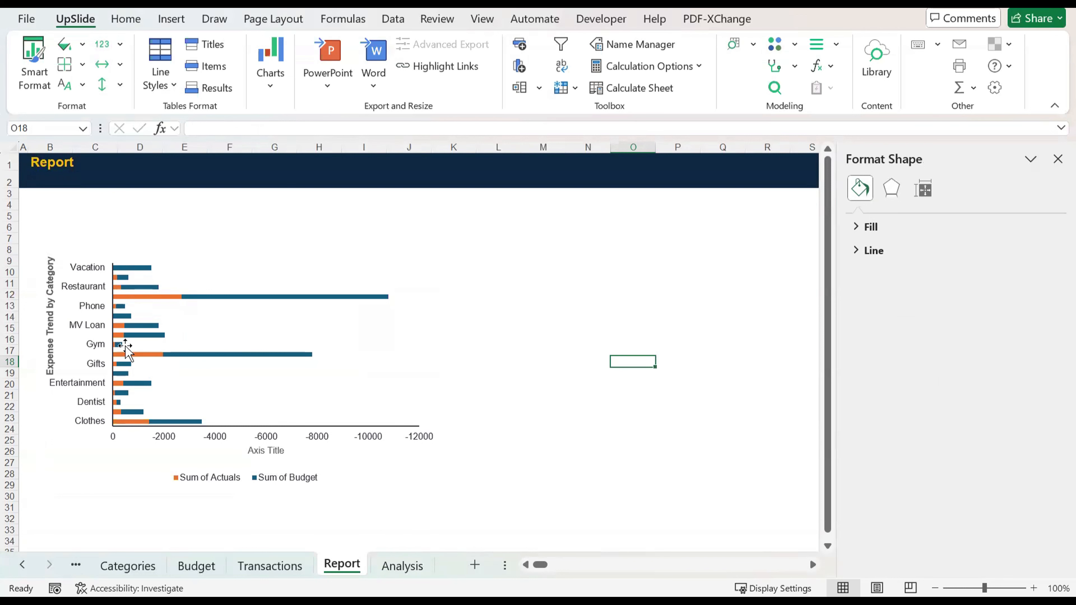
Step: Set the gap width between the PivotChart's bars to 110%
{"action": "left_click", "coordinate": [220, 304]}
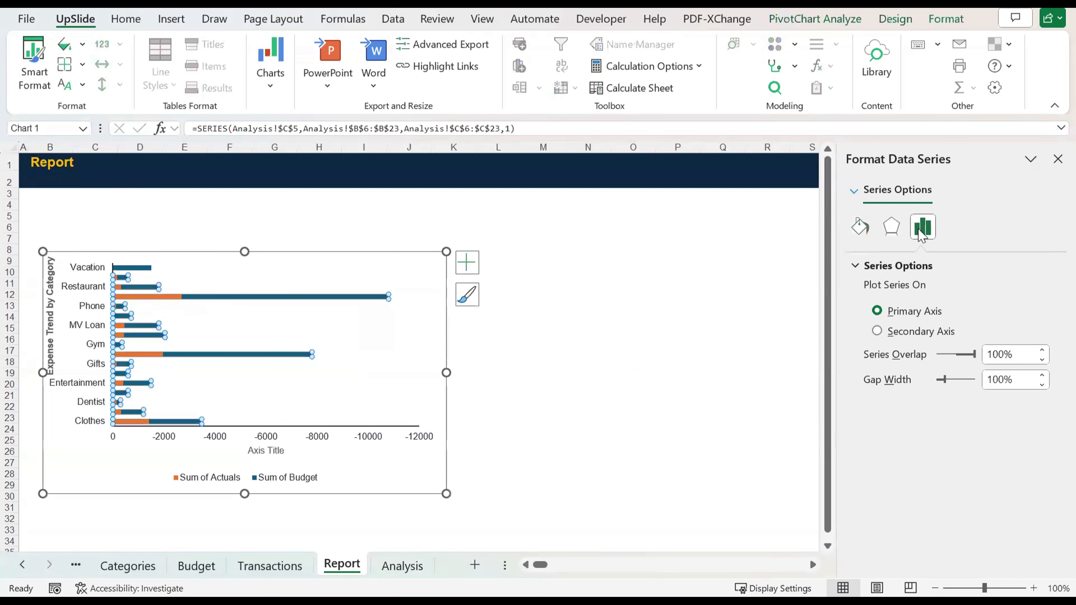
{"action": "left_click", "coordinate": [892, 233]}
{"action": "left_click", "coordinate": [924, 234]}
{"action": "mouse_move", "coordinate": [951, 378]}
{"action": "left_mouse_down"}
{"action": "mouse_move", "coordinate": [968, 380]}
{"action": "mouse_move", "coordinate": [947, 384]}
{"action": "left_mouse_up"}
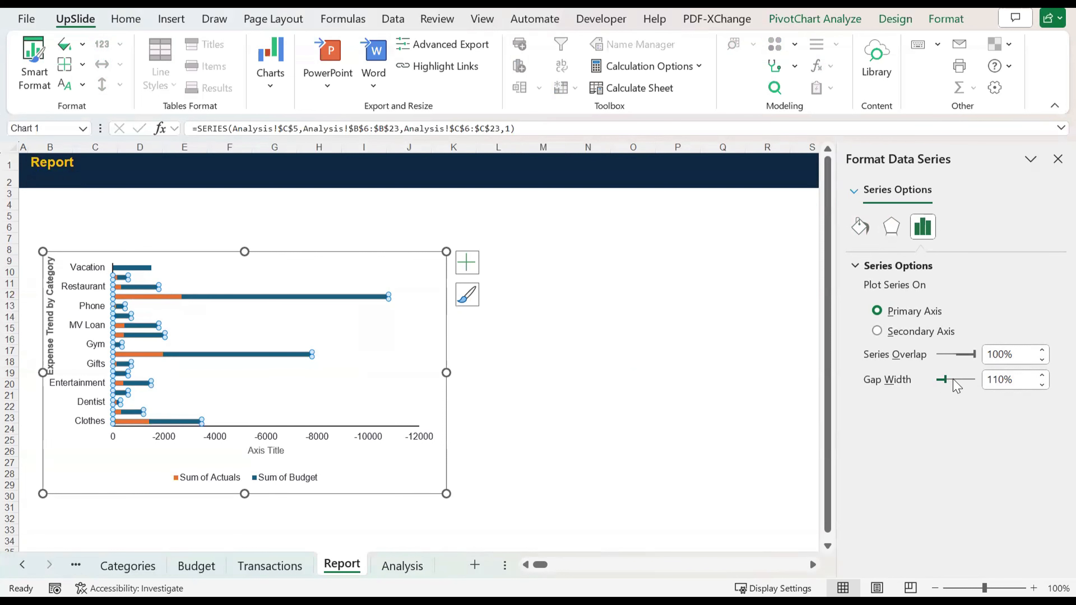
{"action": "left_click", "coordinate": [633, 305]}
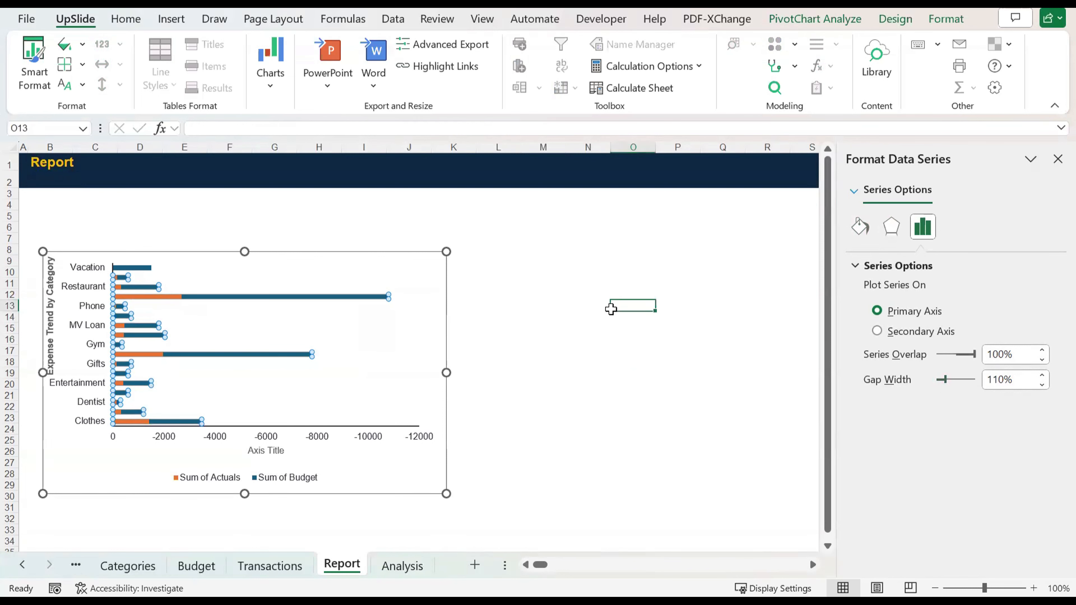
Step: Delete the placeholder title beneath the PivotChart's horizontal value axis
{"action": "left_click", "coordinate": [215, 330]}
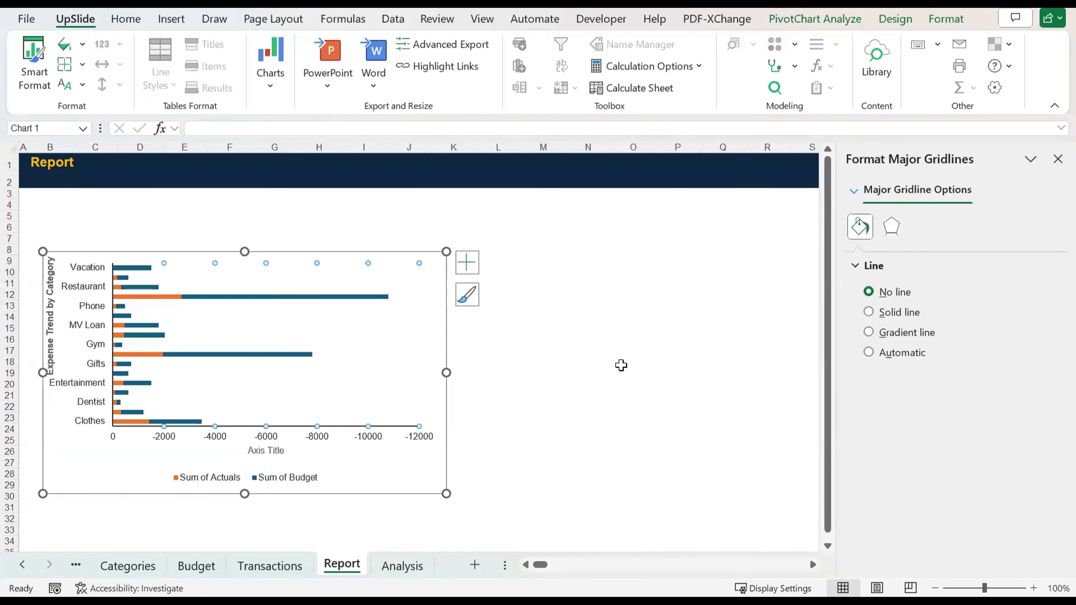
{"action": "left_click", "coordinate": [631, 372]}
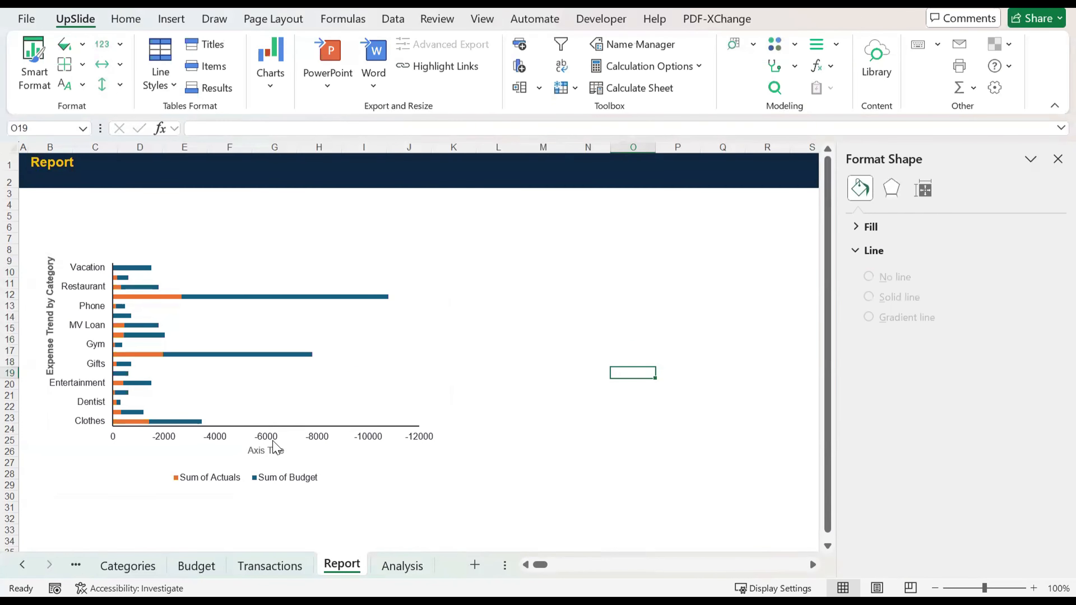
{"action": "left_click", "coordinate": [272, 452]}
{"action": "key", "text": "Delete"}
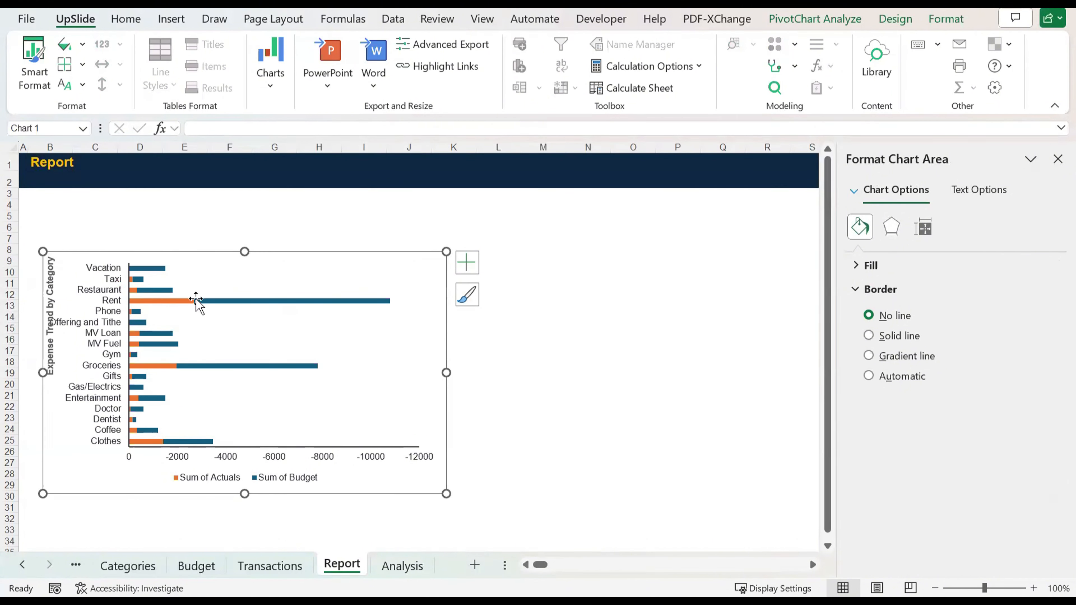
Step: Format the Sum of Budget and Sum of Actuals values on the Analysis sheet with comma separators and no decimals
{"action": "left_click", "coordinate": [402, 566]}
{"action": "left_click", "coordinate": [159, 231]}
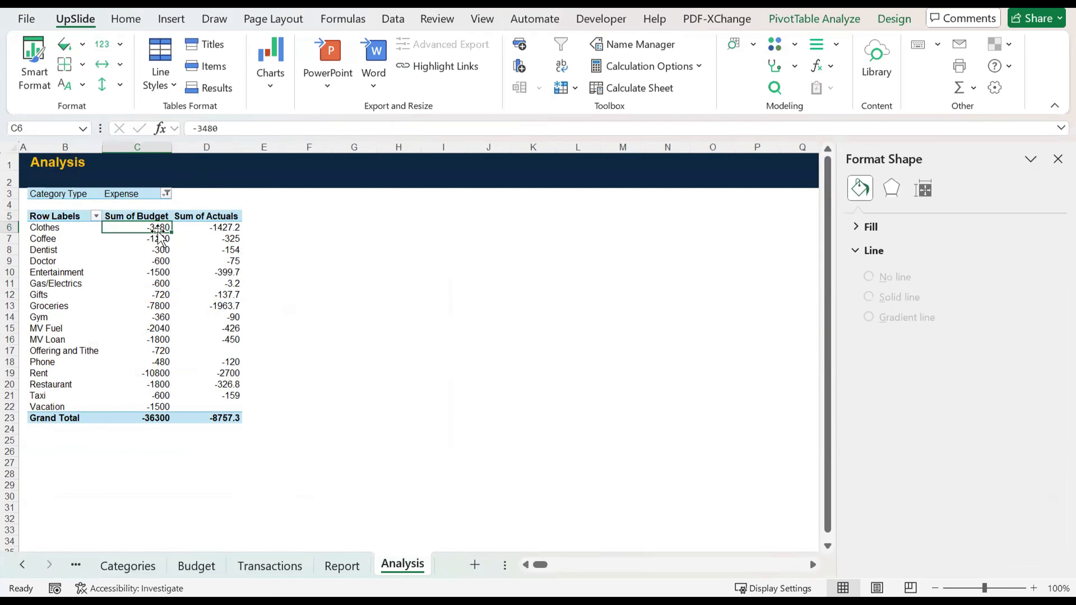
{"action": "key", "text": "shift+Right"}
{"action": "key", "text": "ctrl+shift+Down"}
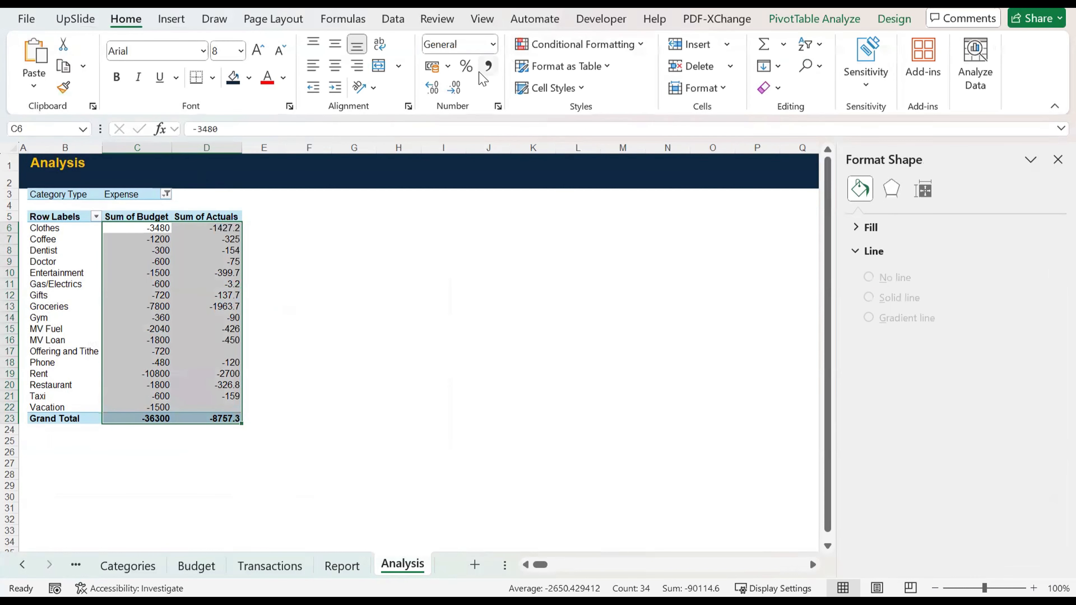
{"action": "left_click", "coordinate": [489, 65]}
{"action": "left_click", "coordinate": [453, 90]}
{"action": "left_click", "coordinate": [454, 90]}
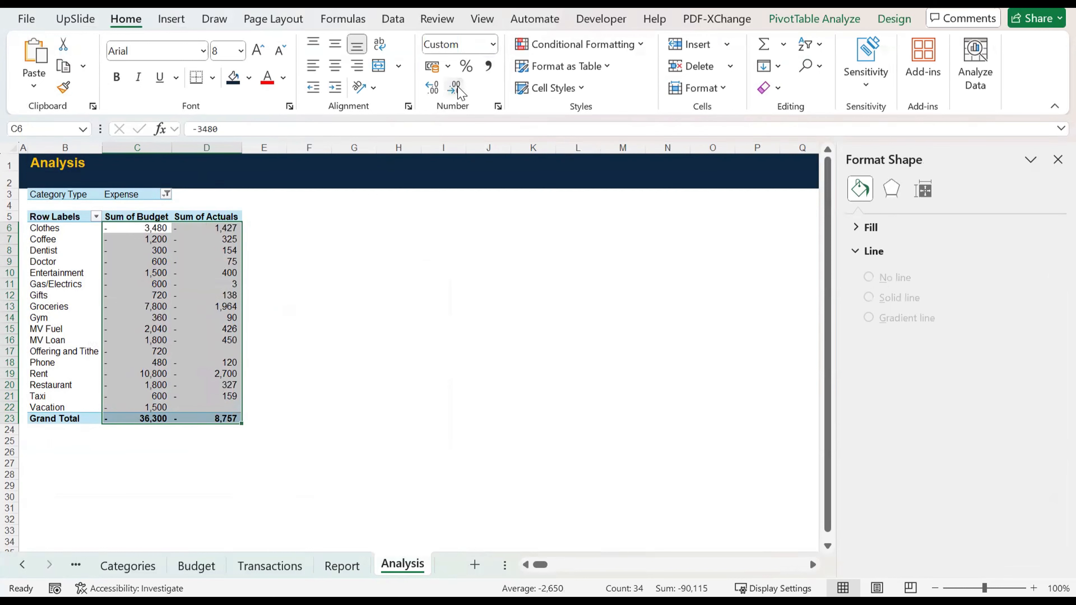
Step: Sort the Analysis PivotTable's sub-categories in ascending order by Sum of Budget and check the chart on the Report sheet
{"action": "left_click", "coordinate": [169, 251]}
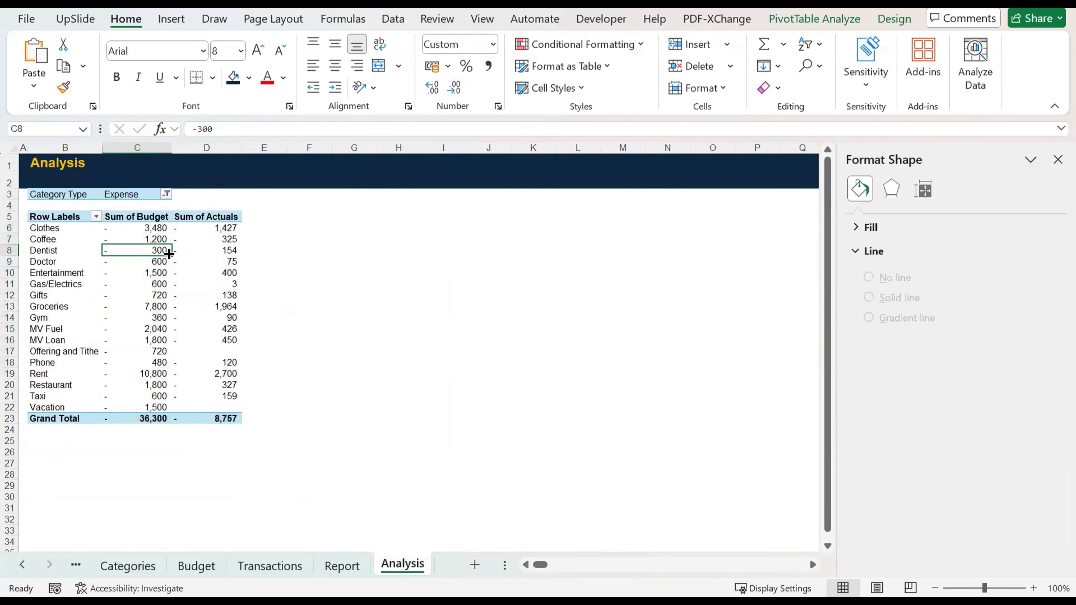
{"action": "left_click", "coordinate": [97, 216]}
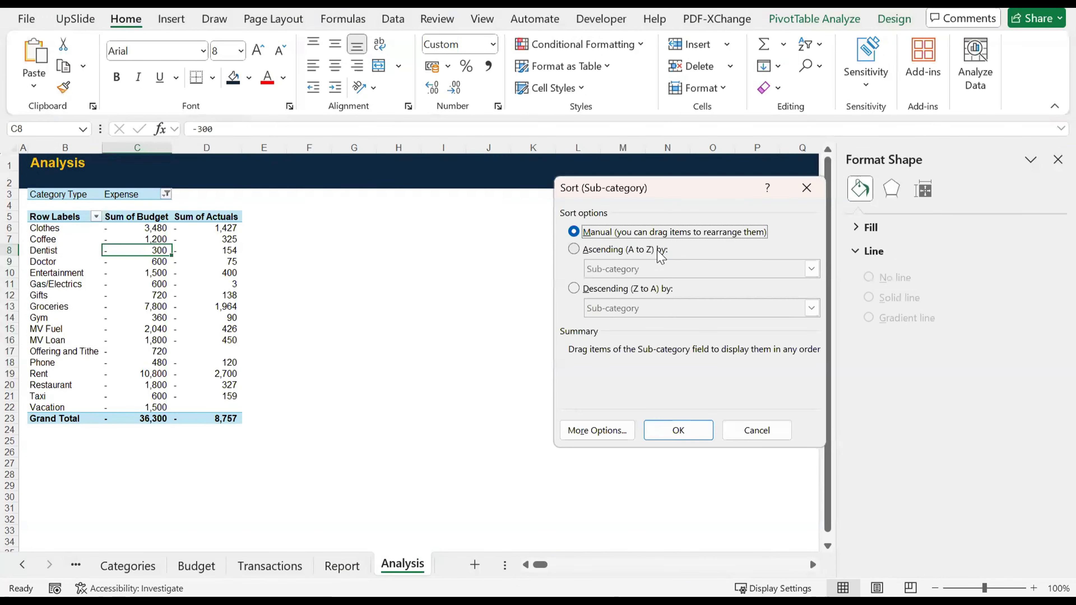
{"action": "left_click", "coordinate": [660, 251]}
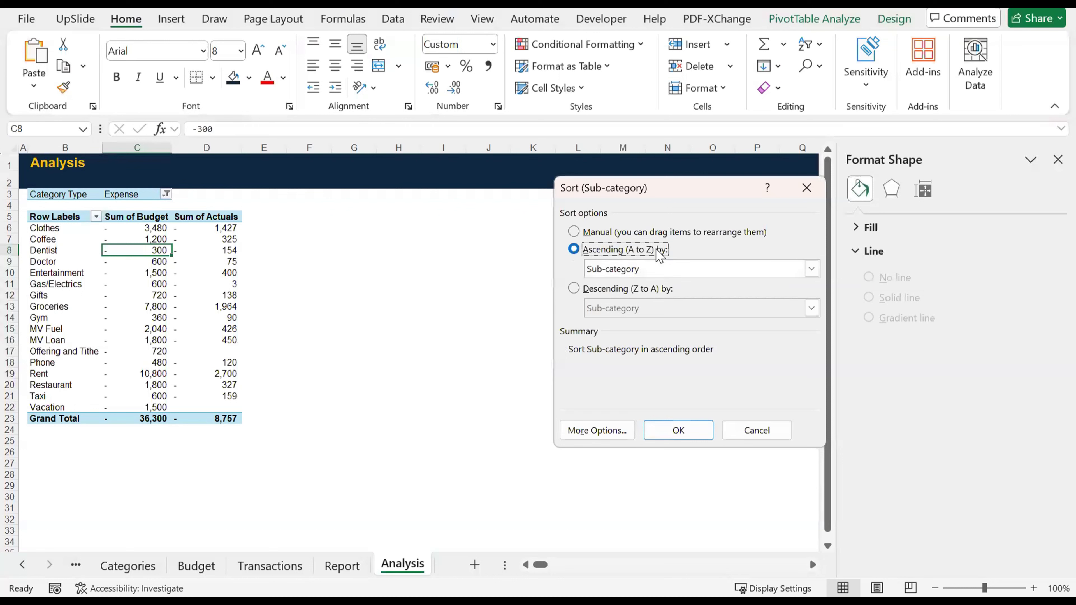
{"action": "left_click", "coordinate": [658, 278]}
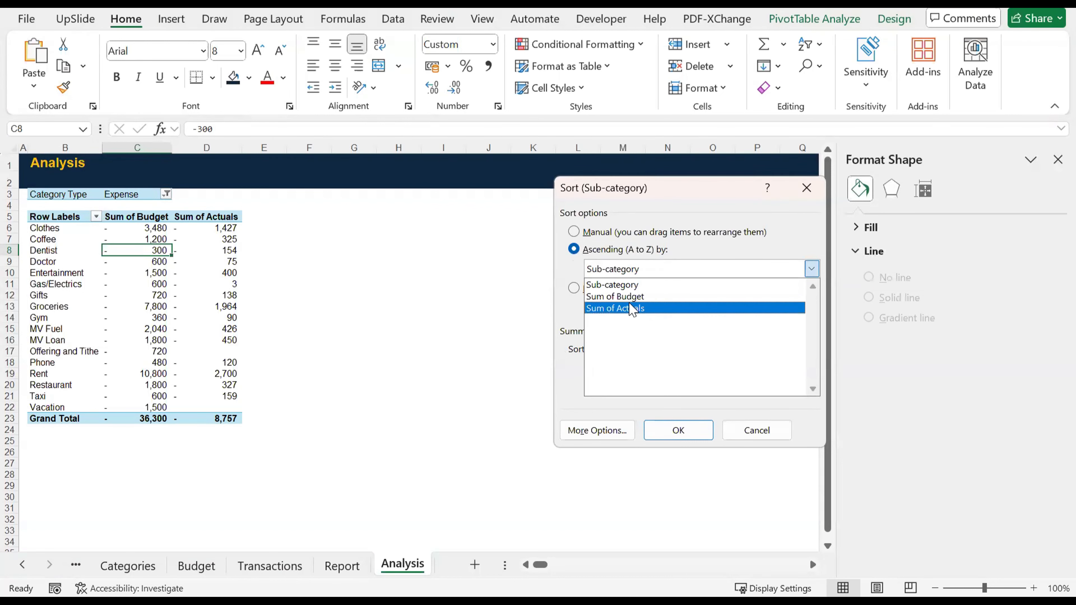
{"action": "left_click", "coordinate": [631, 297]}
{"action": "left_click", "coordinate": [679, 426]}
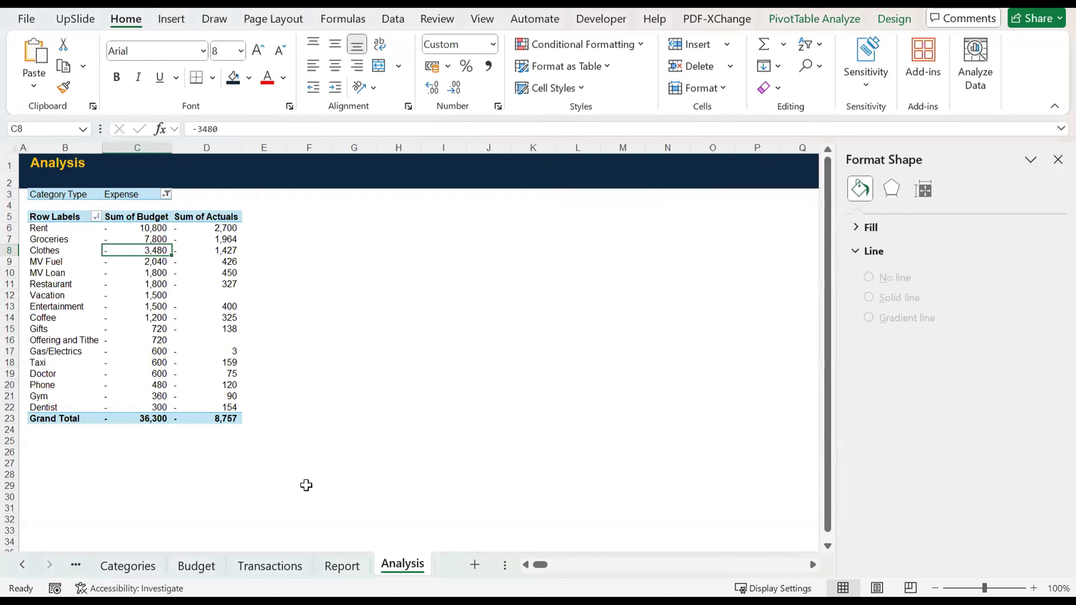
{"action": "left_click", "coordinate": [337, 566]}
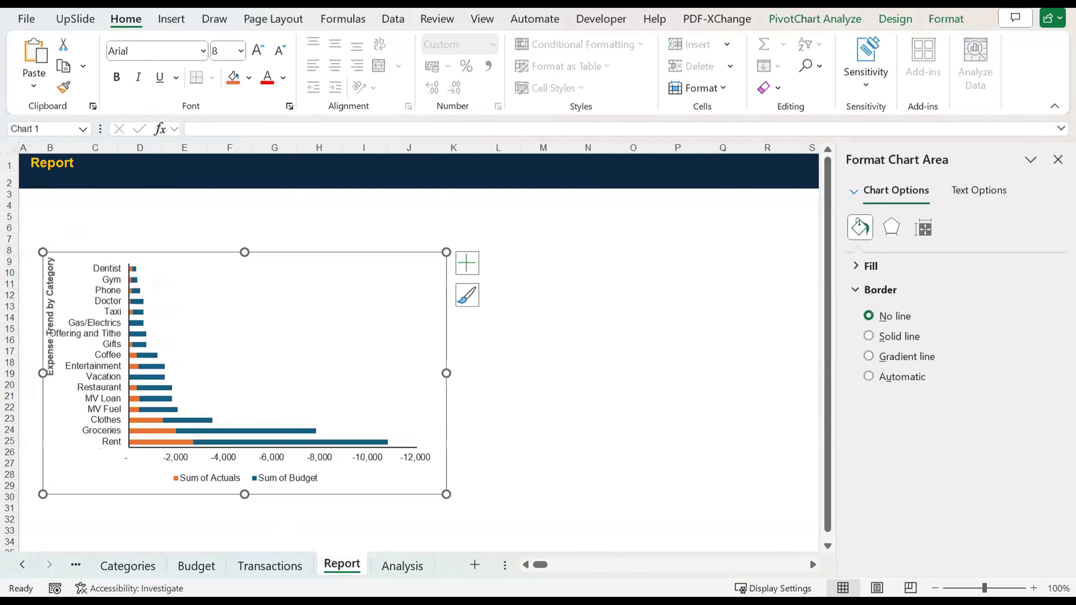
Step: Sort the Analysis PivotTable's sub-categories in descending order by Sum of Budget and return to the Report sheet
{"action": "left_click", "coordinate": [414, 567]}
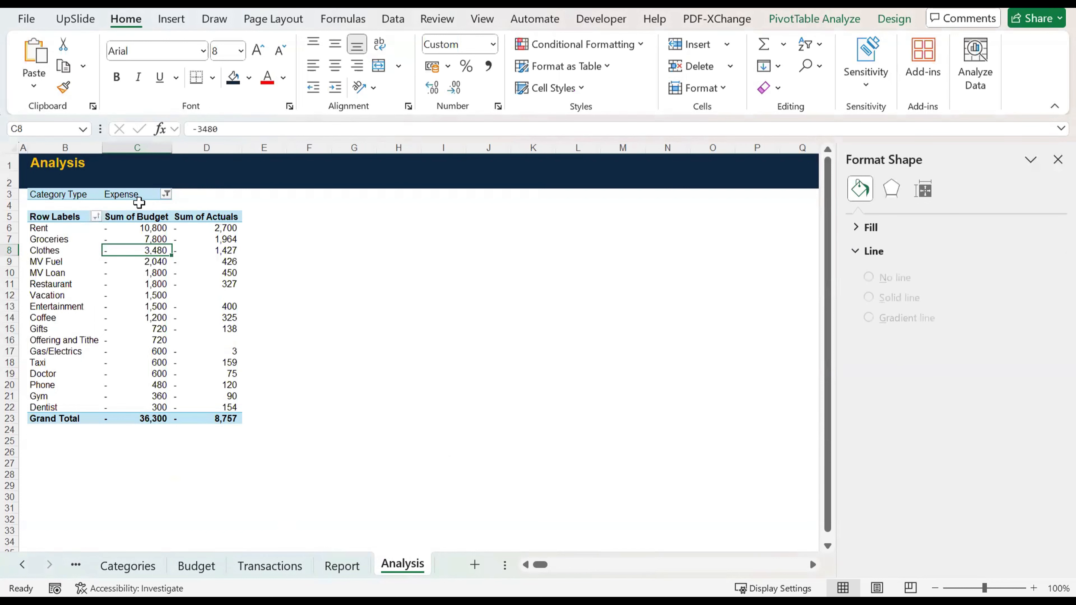
{"action": "left_click", "coordinate": [97, 216]}
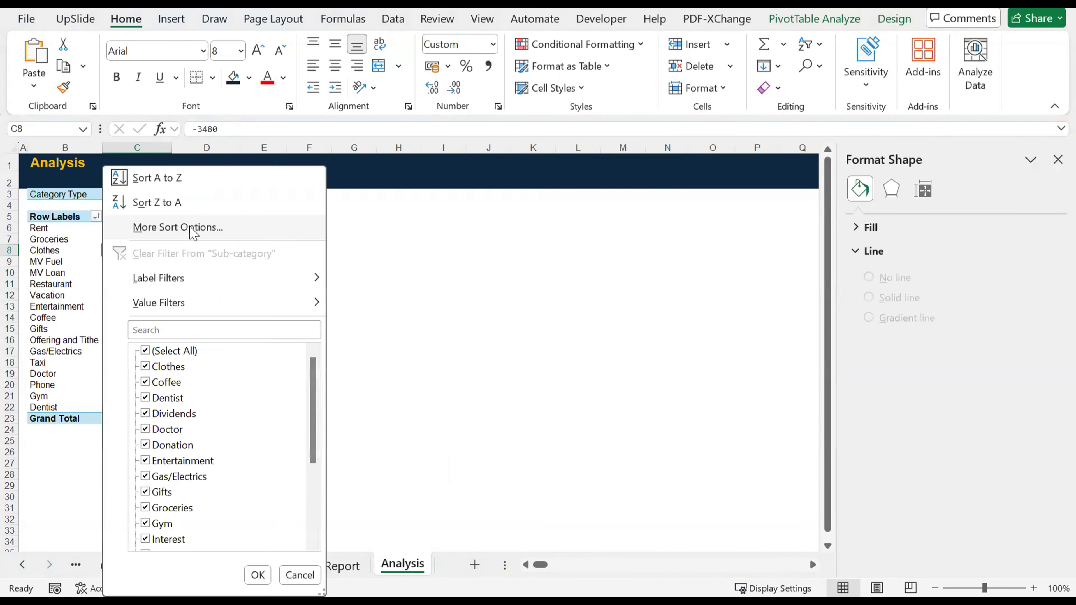
{"action": "left_click", "coordinate": [589, 288]}
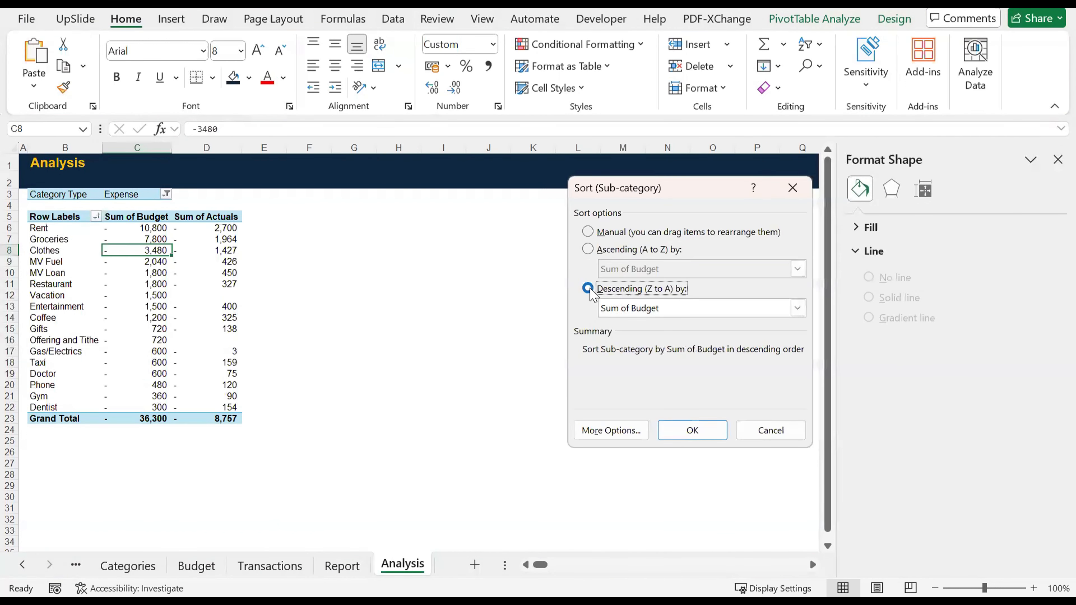
{"action": "left_click", "coordinate": [684, 434]}
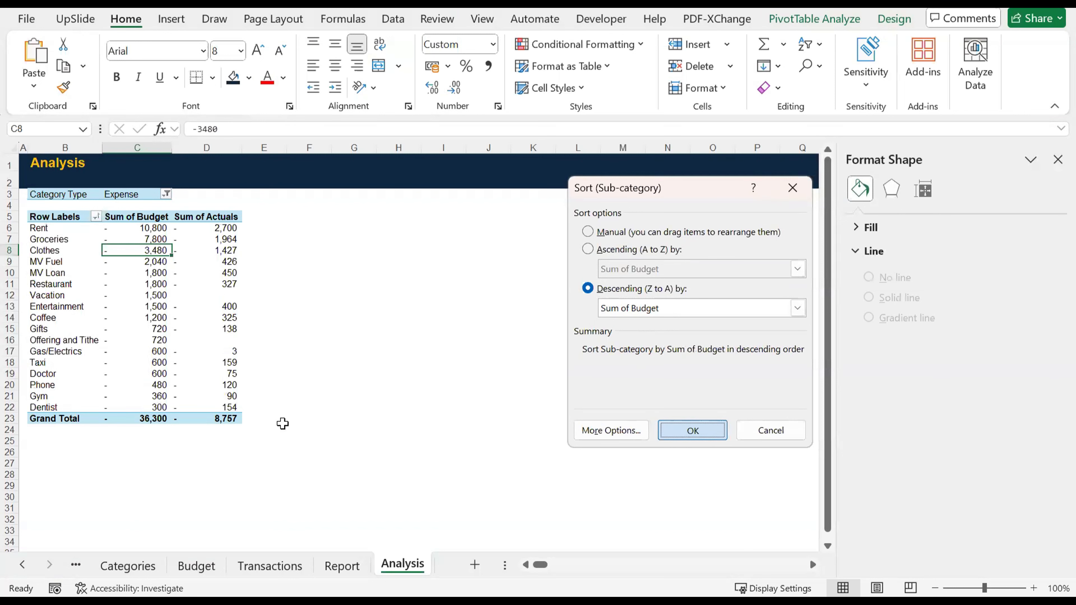
{"action": "left_click", "coordinate": [339, 566]}
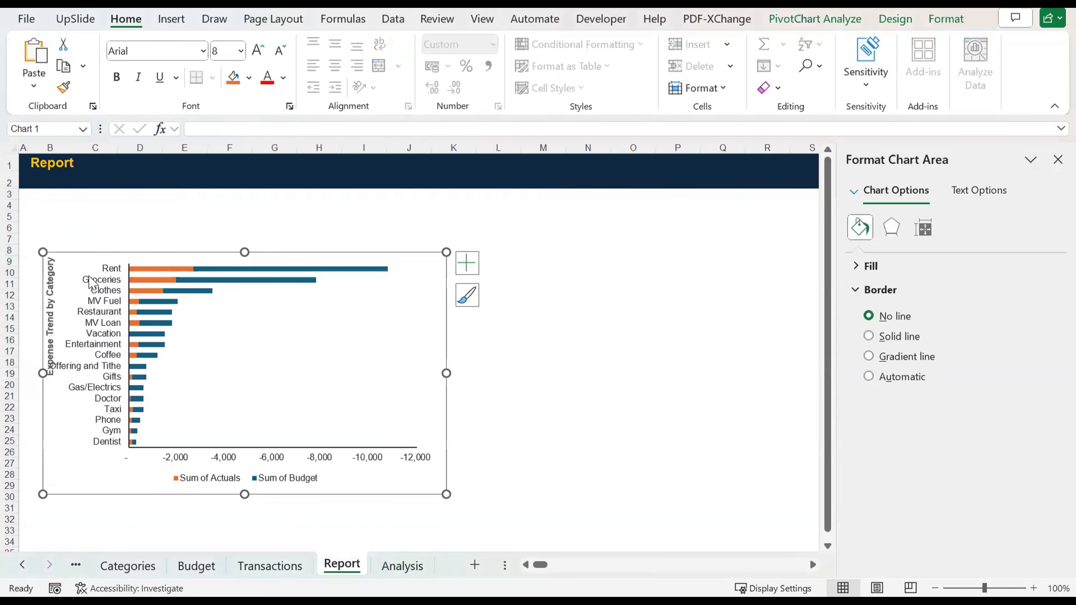
{"action": "left_click", "coordinate": [519, 334]}
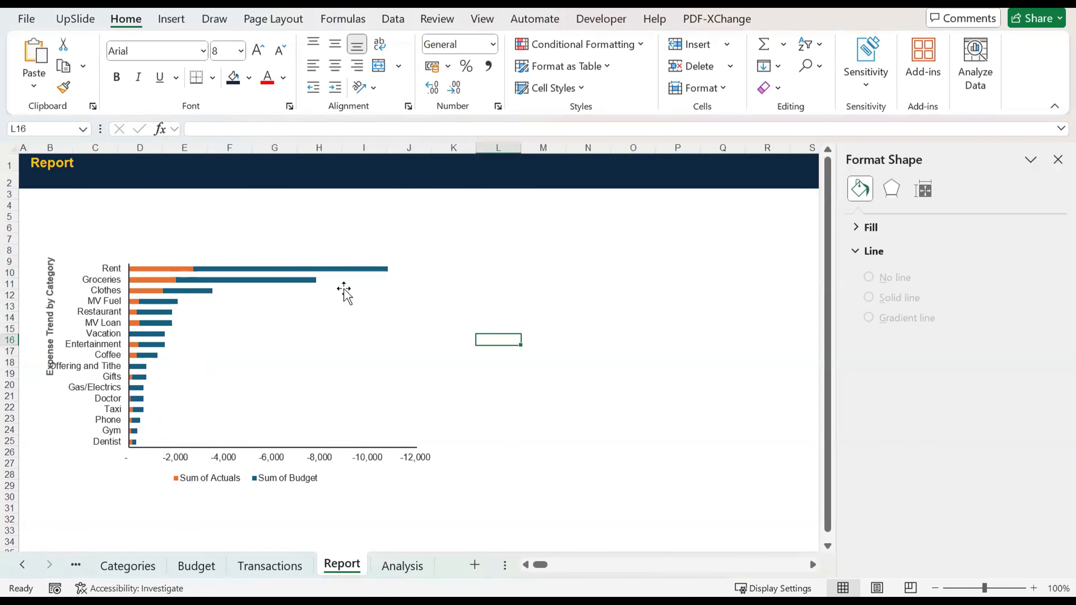
Step: Remove the Report PivotChart's existing axis titles and add fresh placeholder axis titles
{"action": "left_click", "coordinate": [443, 274]}
{"action": "left_click", "coordinate": [467, 263]}
{"action": "left_click", "coordinate": [503, 306]}
{"action": "left_click", "coordinate": [503, 307]}
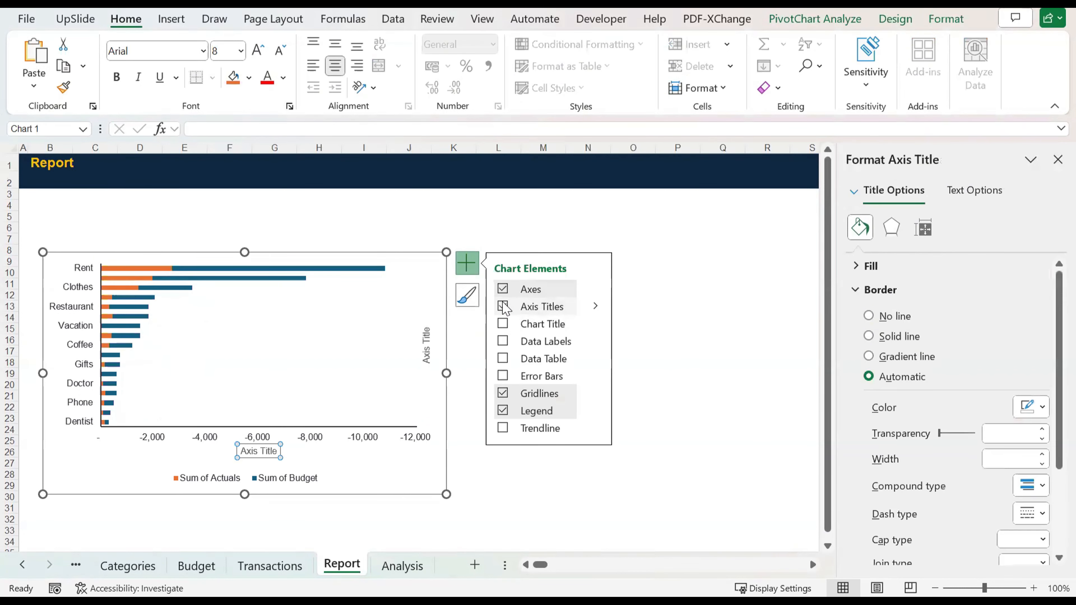
Step: Set the vertical axis title's text direction to Horizontal and its vertical alignment to Top Centered
{"action": "left_click", "coordinate": [427, 344]}
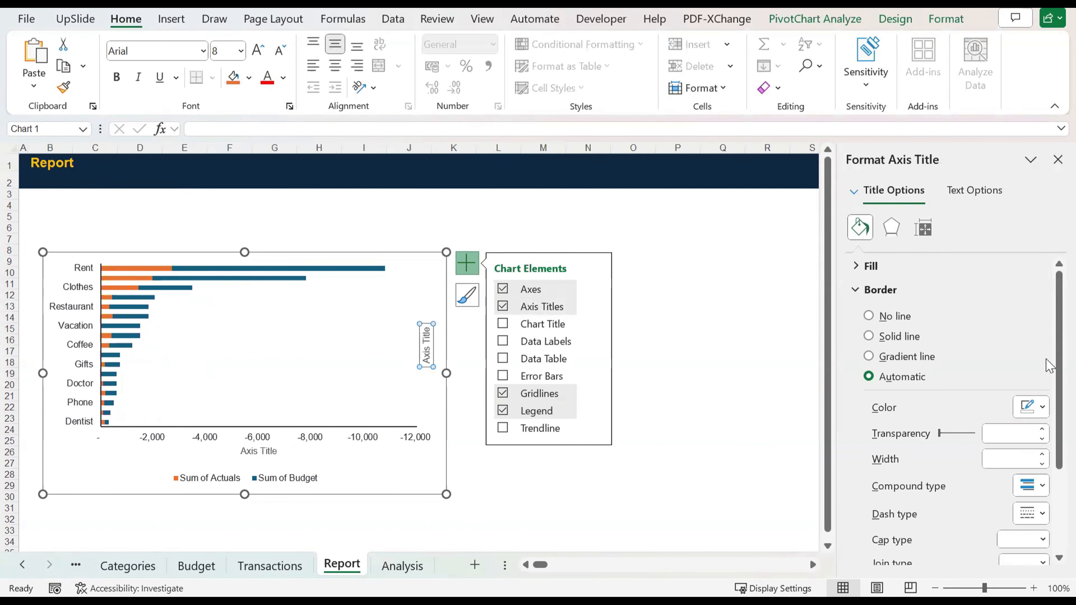
{"action": "scroll", "coordinate": [1049, 364], "scroll_direction": "down", "scroll_amount": 3}
{"action": "scroll", "coordinate": [1004, 438], "scroll_direction": "up", "scroll_amount": 3}
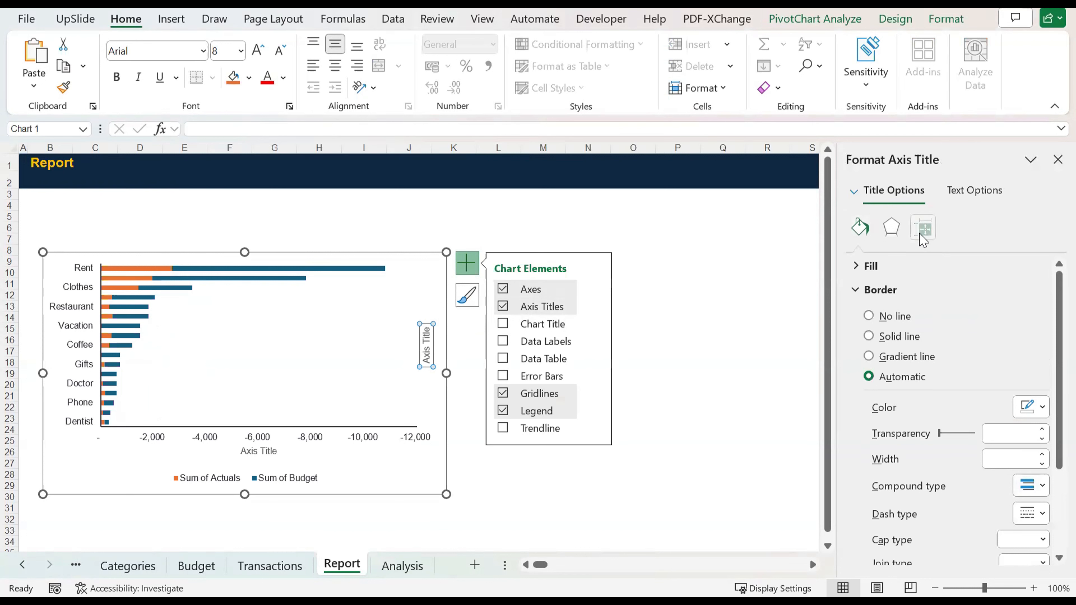
{"action": "left_click", "coordinate": [922, 235]}
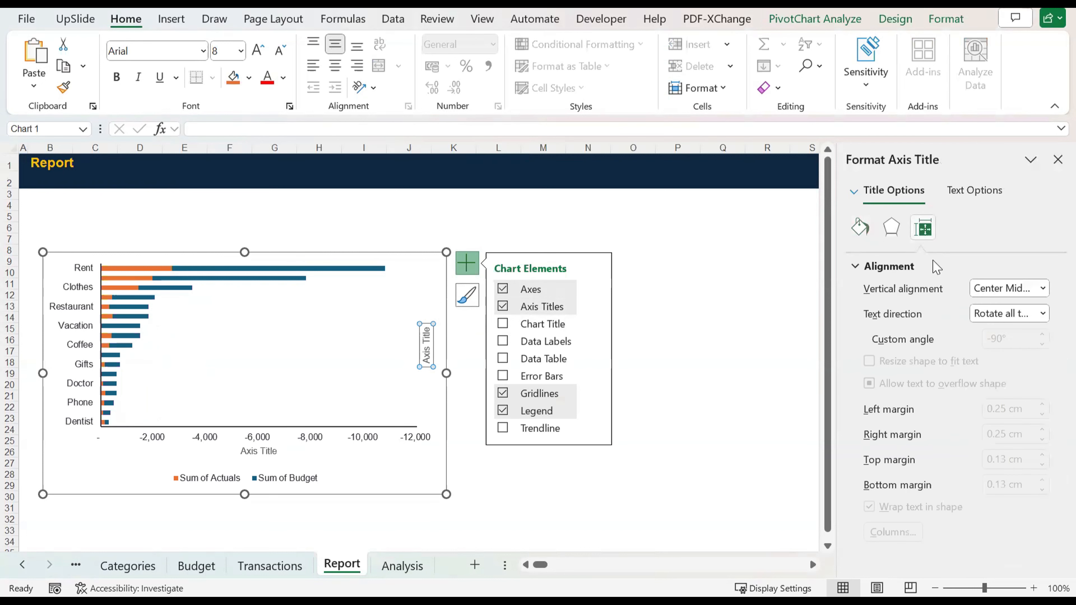
{"action": "left_click", "coordinate": [996, 297]}
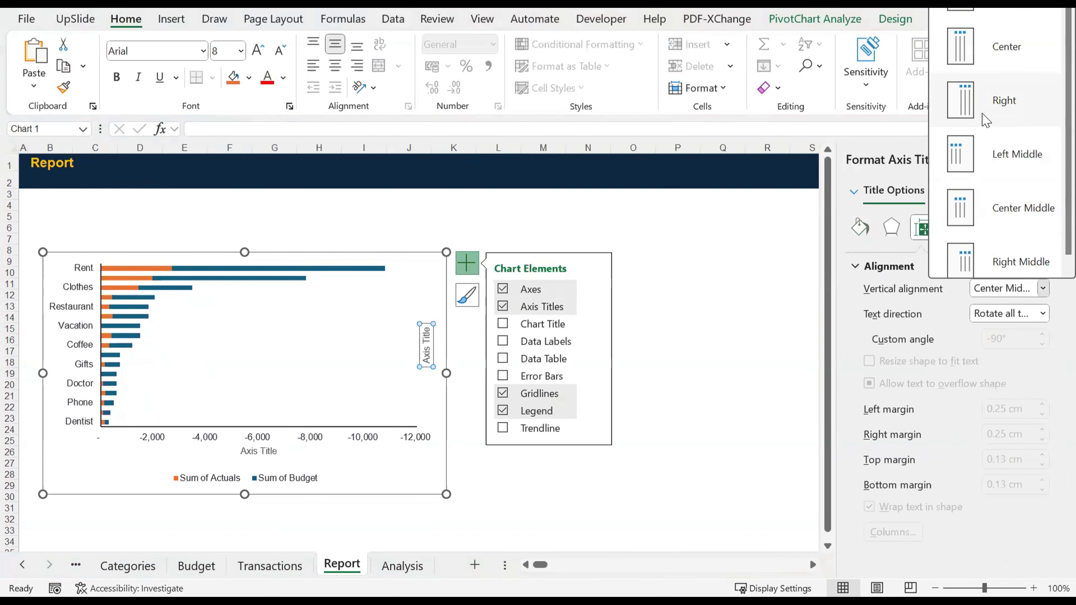
{"action": "scroll", "coordinate": [986, 121], "scroll_direction": "down", "scroll_amount": 1}
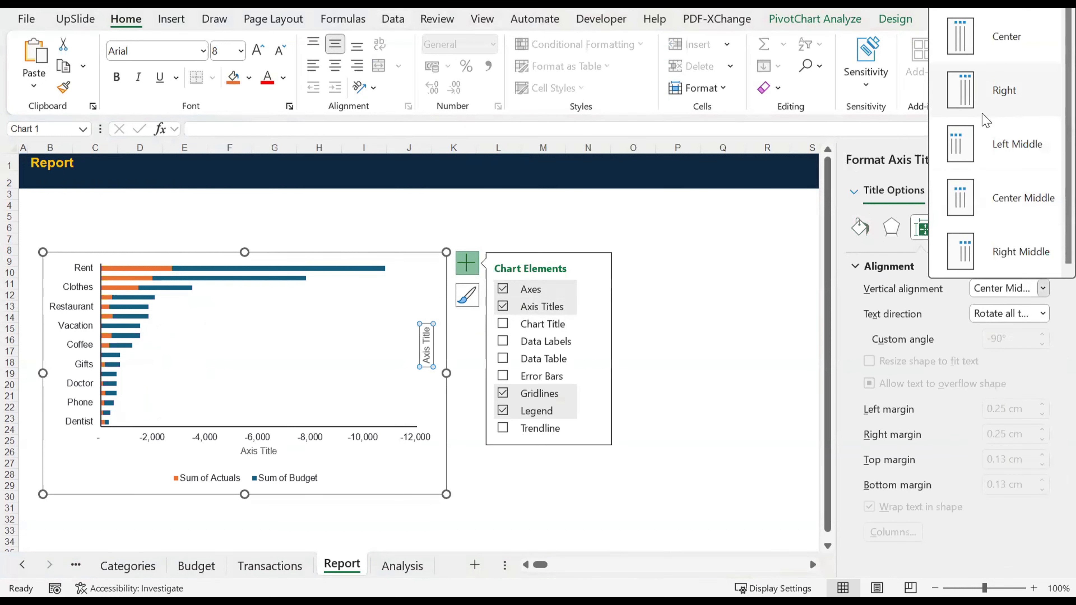
{"action": "left_click", "coordinate": [994, 324]}
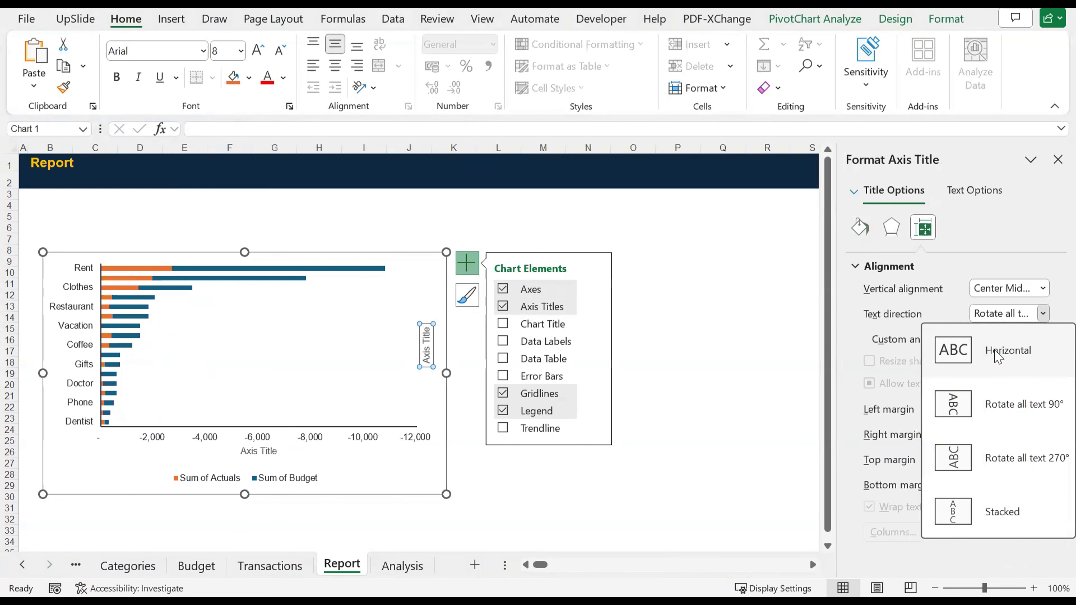
{"action": "left_click", "coordinate": [998, 351]}
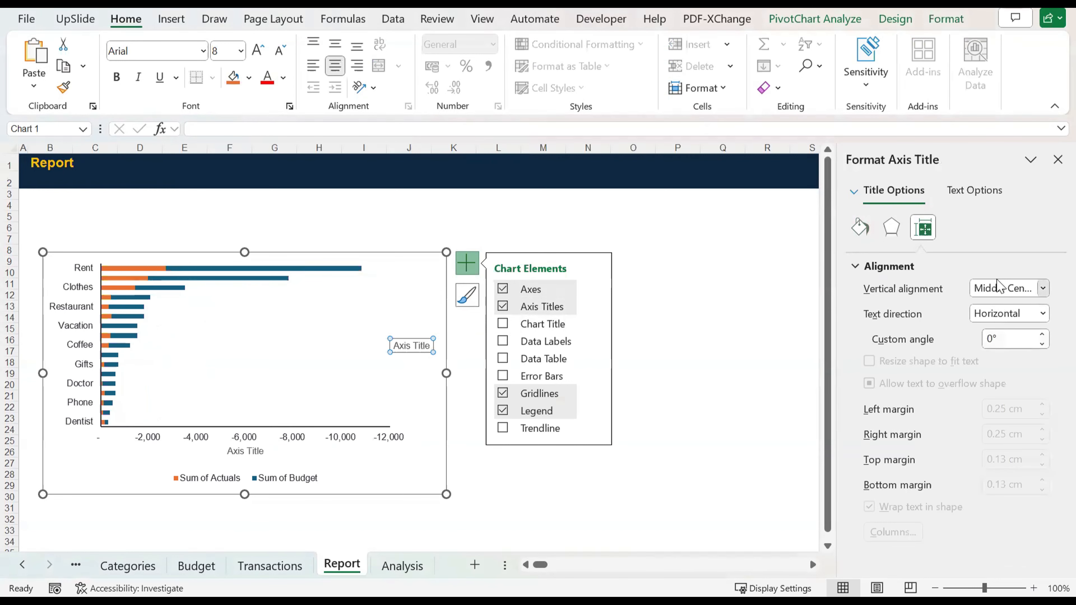
{"action": "left_click", "coordinate": [997, 287]}
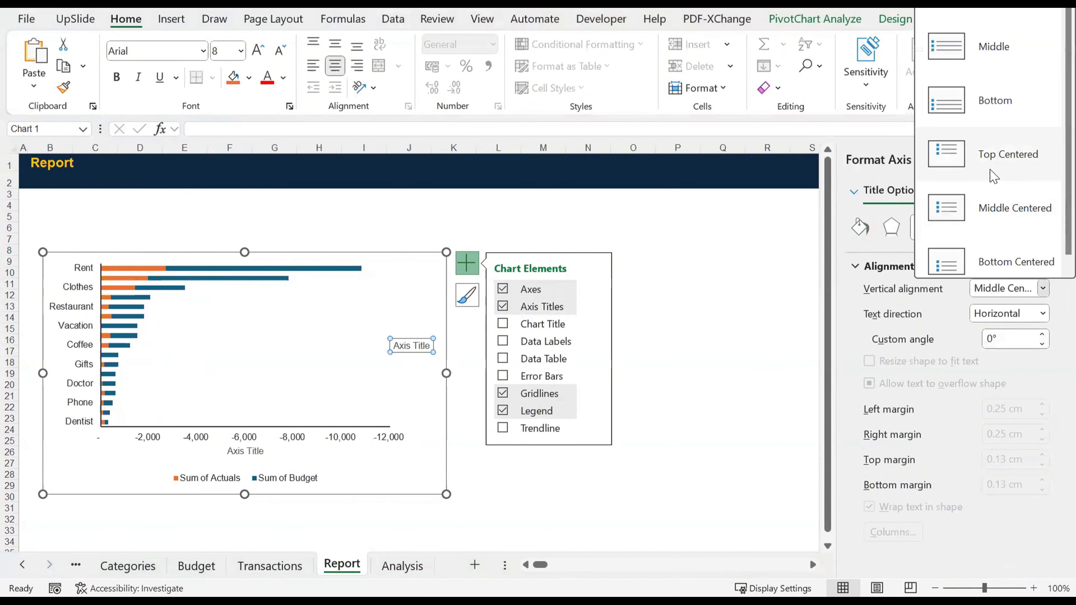
{"action": "left_click", "coordinate": [993, 176]}
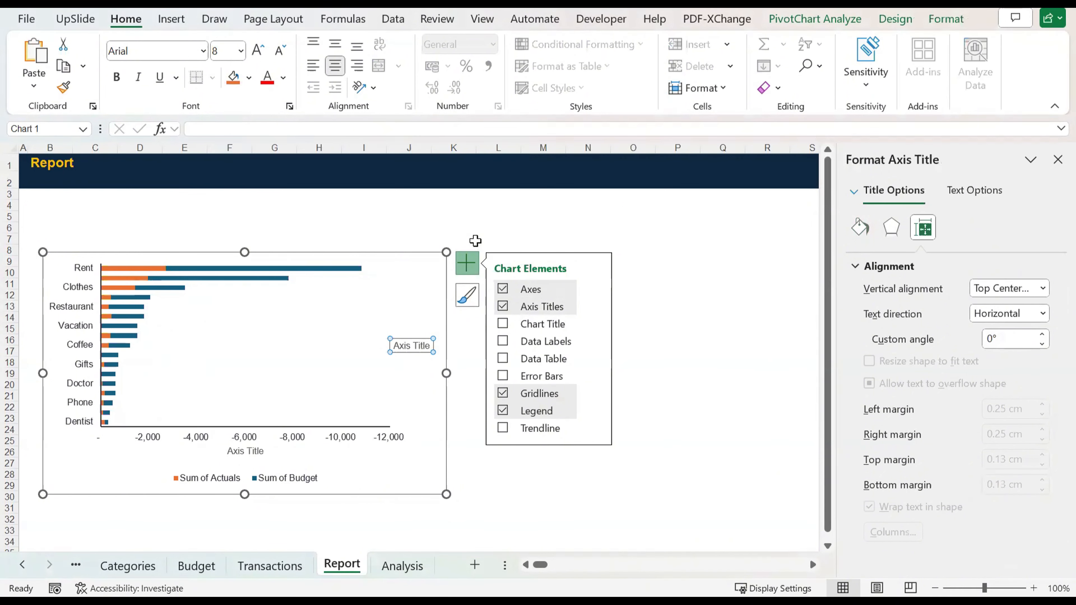
Step: Move the vertical axis title above the chart's category labels and change its text to "Expense by Catgeory"
{"action": "left_click_drag", "start_coordinate": [413, 338], "coordinate": [72, 269]}
{"action": "left_click", "coordinate": [237, 311]}
{"action": "left_click", "coordinate": [246, 265]}
{"action": "double_click", "coordinate": [69, 267]}
{"action": "type", "text": "Expense"}
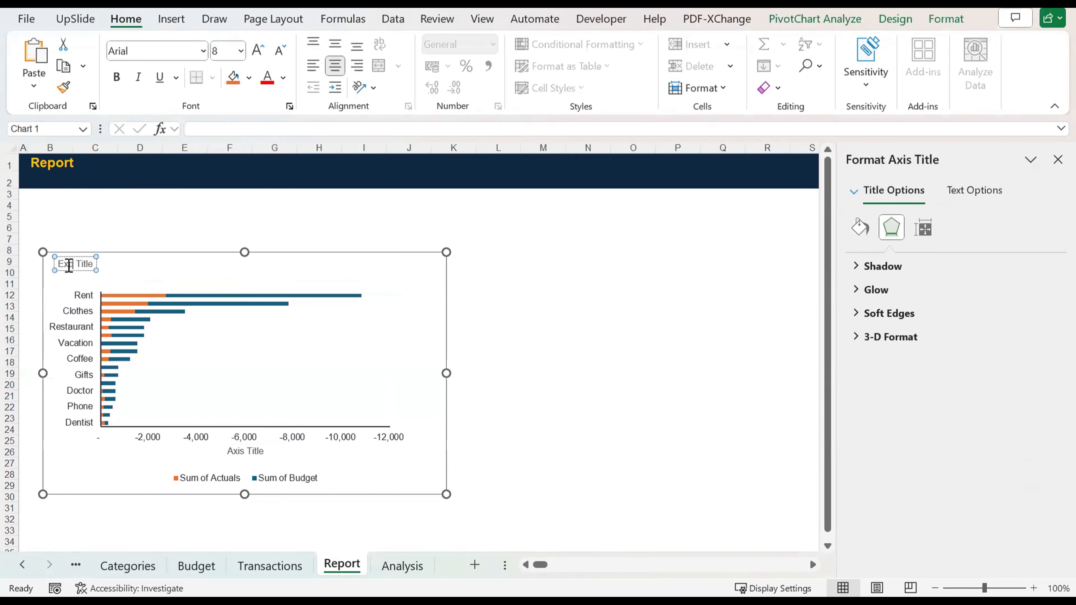
{"action": "type", "text": " by Cat"}
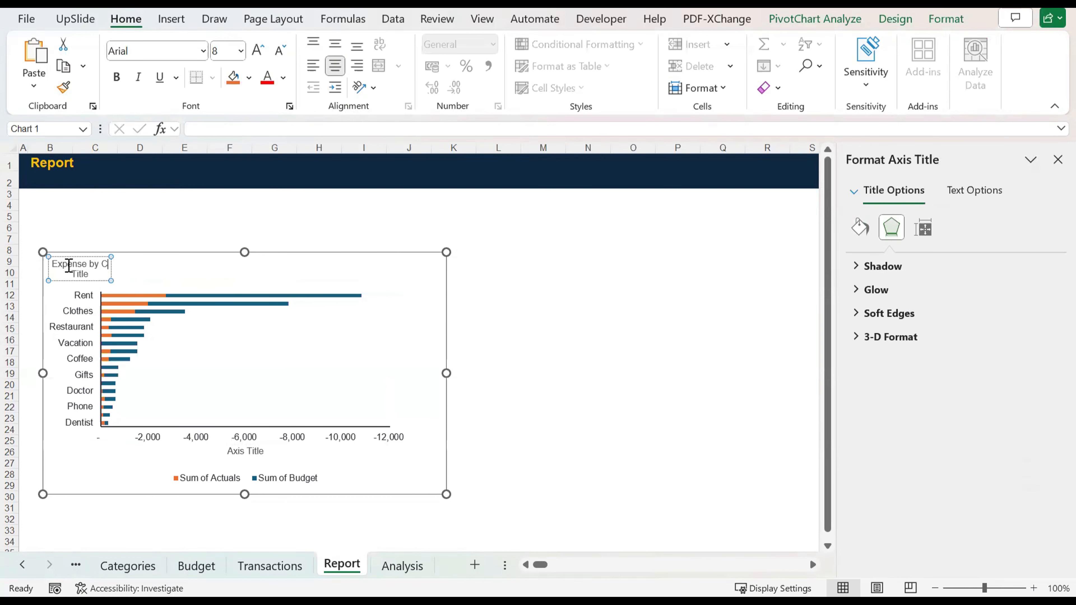
{"action": "type", "text": "geory"}
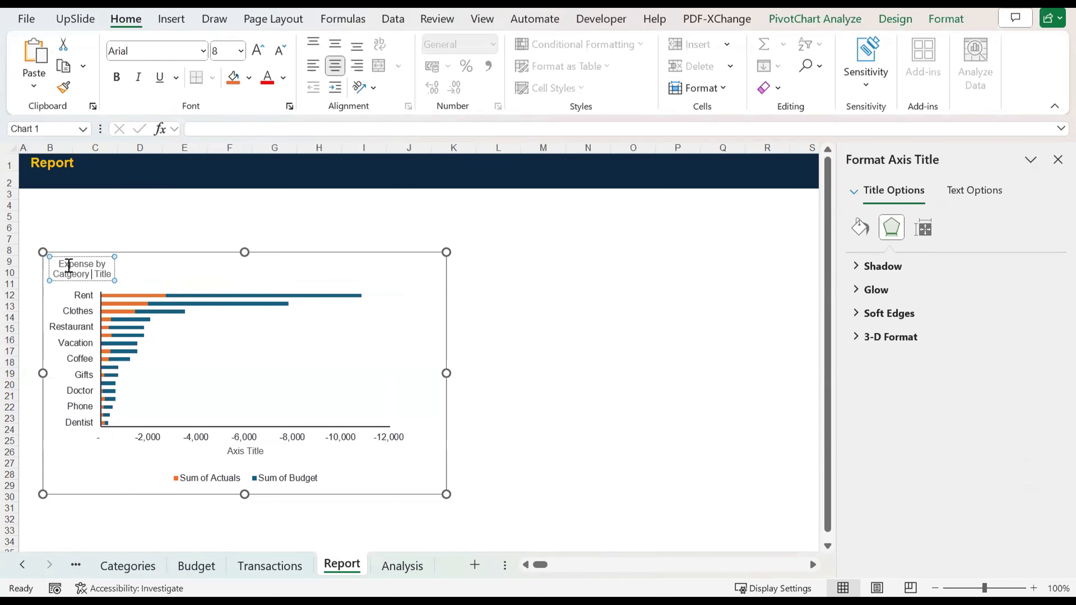
{"action": "key", "text": "Delete"}
{"action": "key", "text": "Delete"}
{"action": "key", "text": "Delete"}
{"action": "key", "text": "Delete"}
{"action": "key", "text": "Delete"}
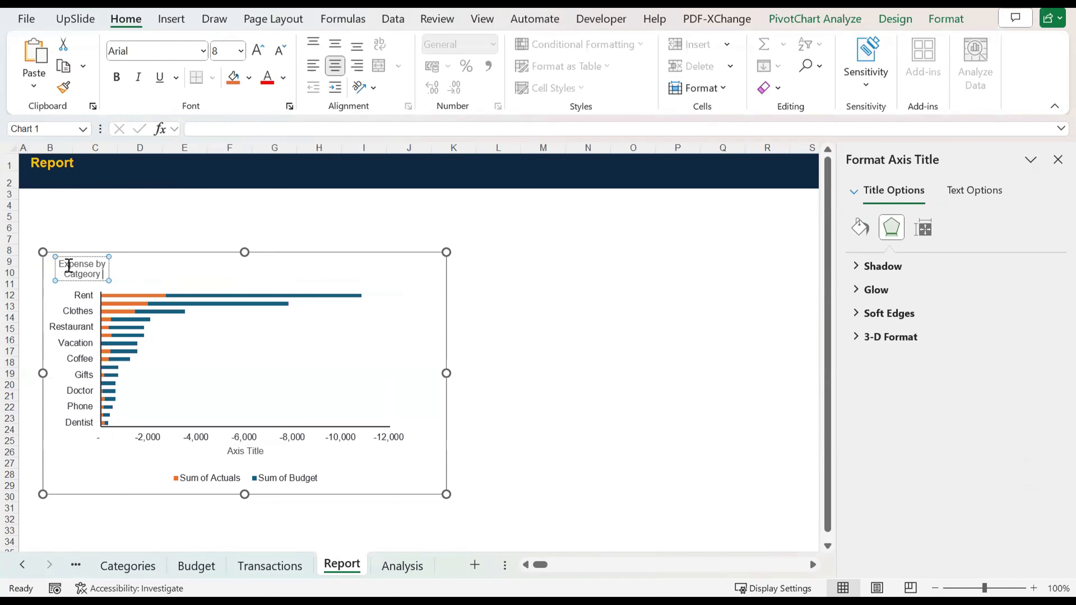
{"action": "left_click", "coordinate": [546, 350]}
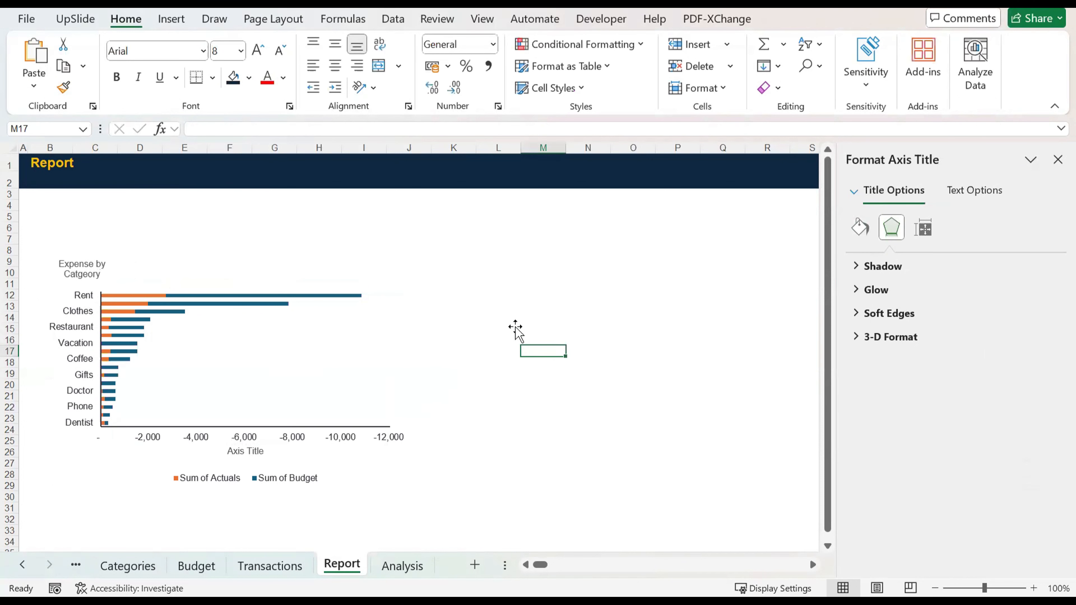
Step: Delete the placeholder title under the horizontal axis and move the PivotChart down to start around row 11
{"action": "left_click", "coordinate": [148, 277]}
{"action": "left_click", "coordinate": [106, 278]}
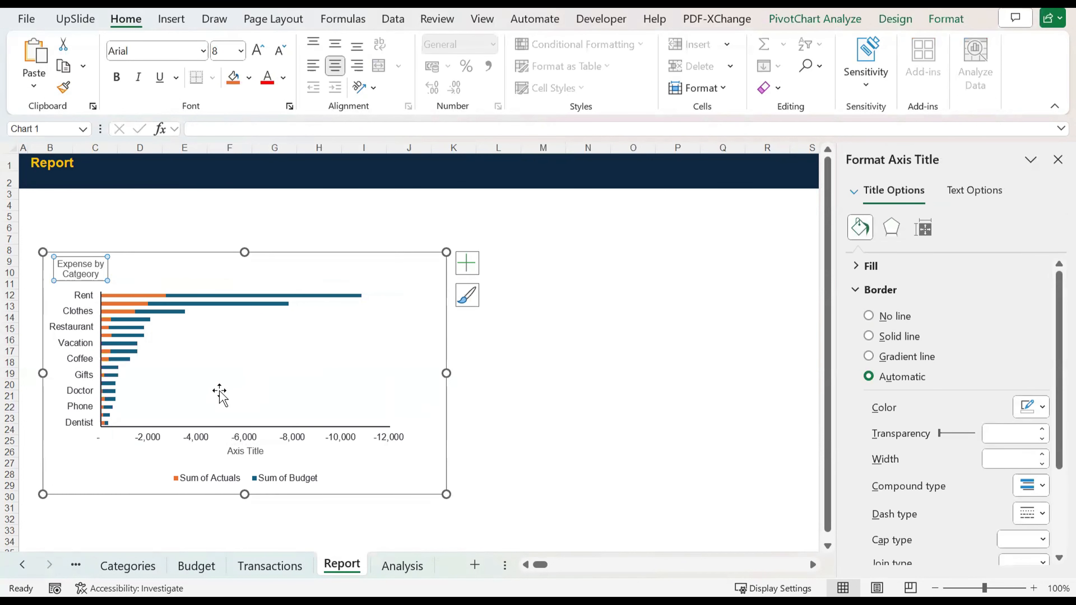
{"action": "left_click", "coordinate": [248, 454]}
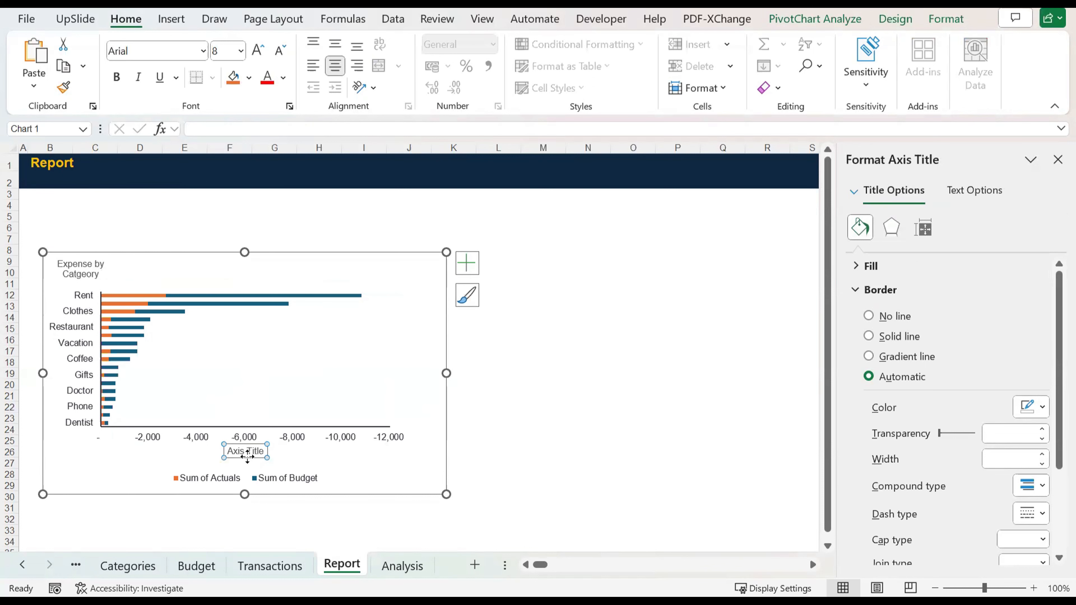
{"action": "key", "text": "Delete"}
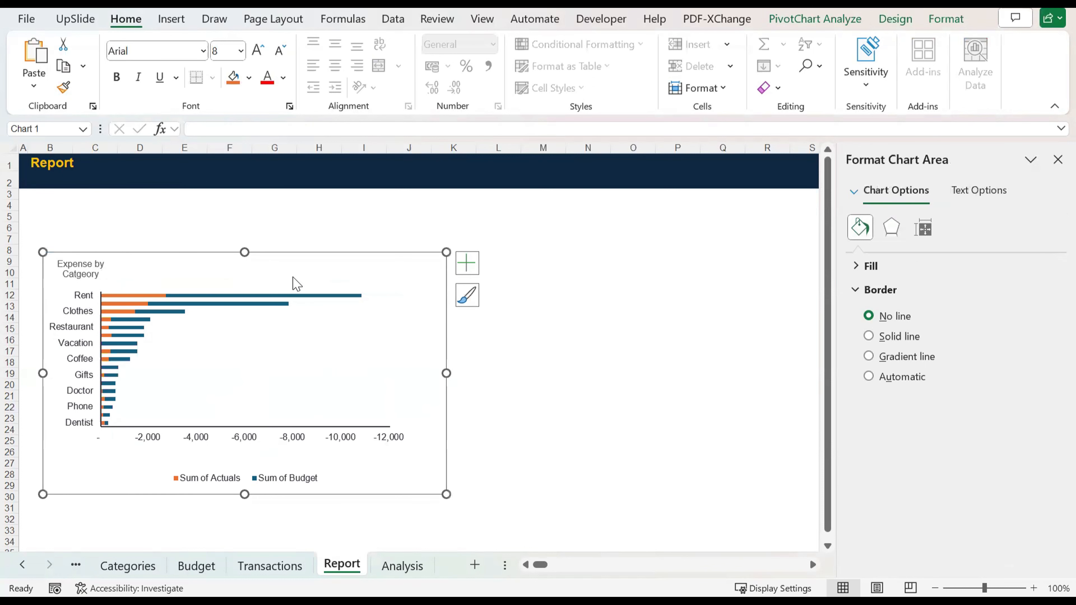
{"action": "left_click_drag", "start_coordinate": [296, 252], "coordinate": [293, 284]}
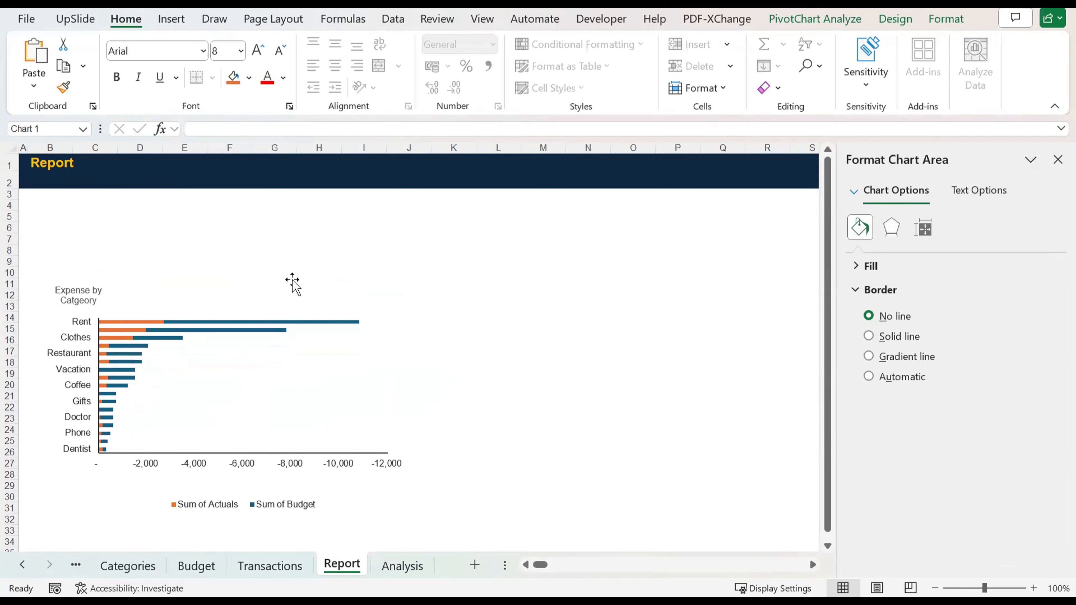
{"action": "left_click", "coordinate": [640, 387]}
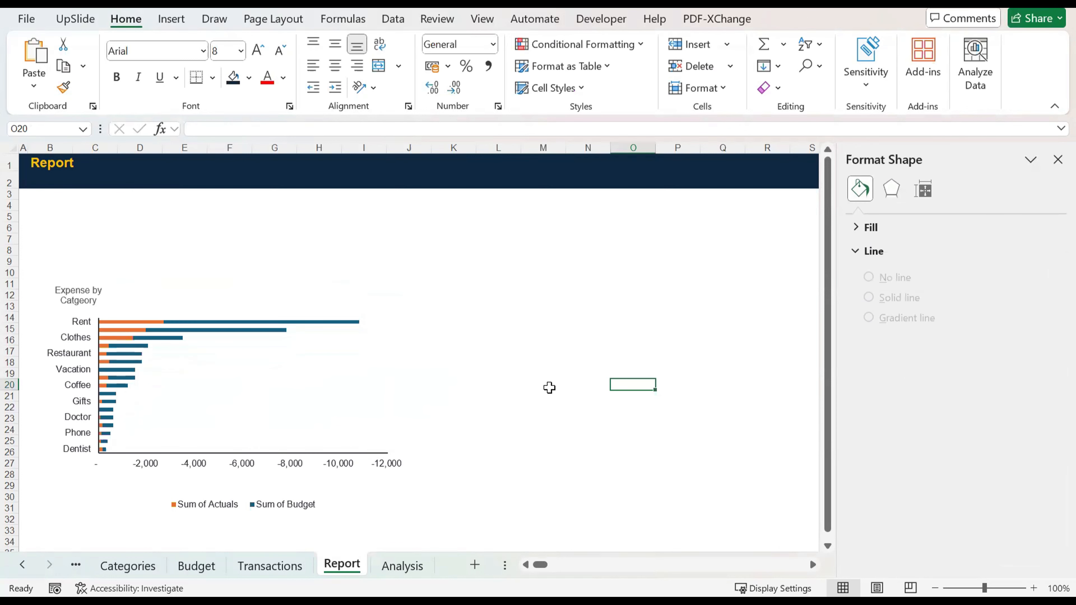
Step: Apply the custom number format #,##0;(#,##0) to the Analysis PivotTable's budget and actuals values, including totals, and check the Report chart
{"action": "left_click", "coordinate": [403, 566]}
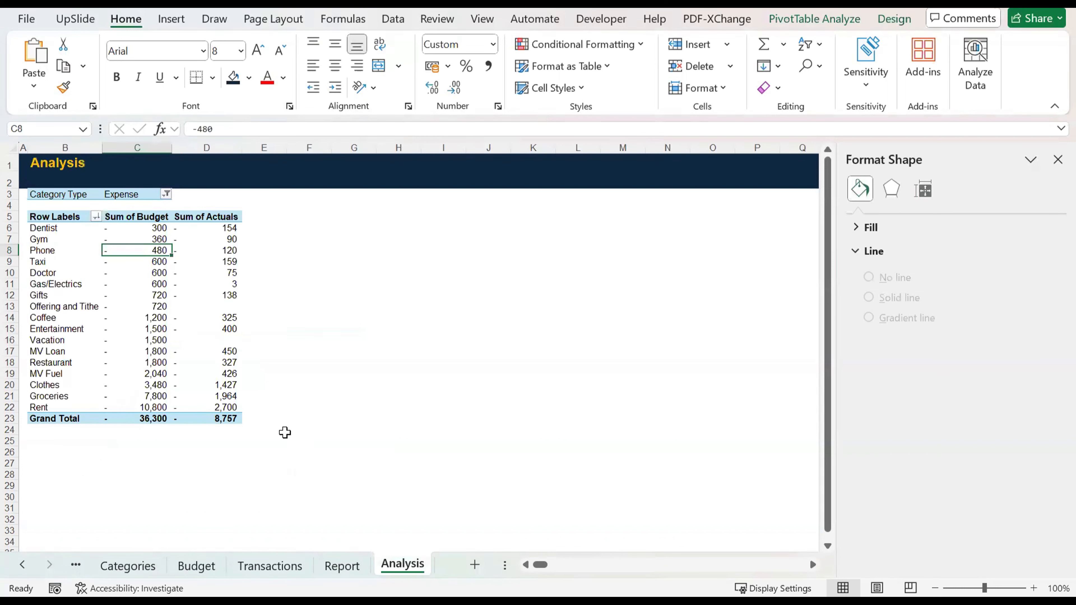
{"action": "key", "text": "Up"}
{"action": "key", "text": "Up"}
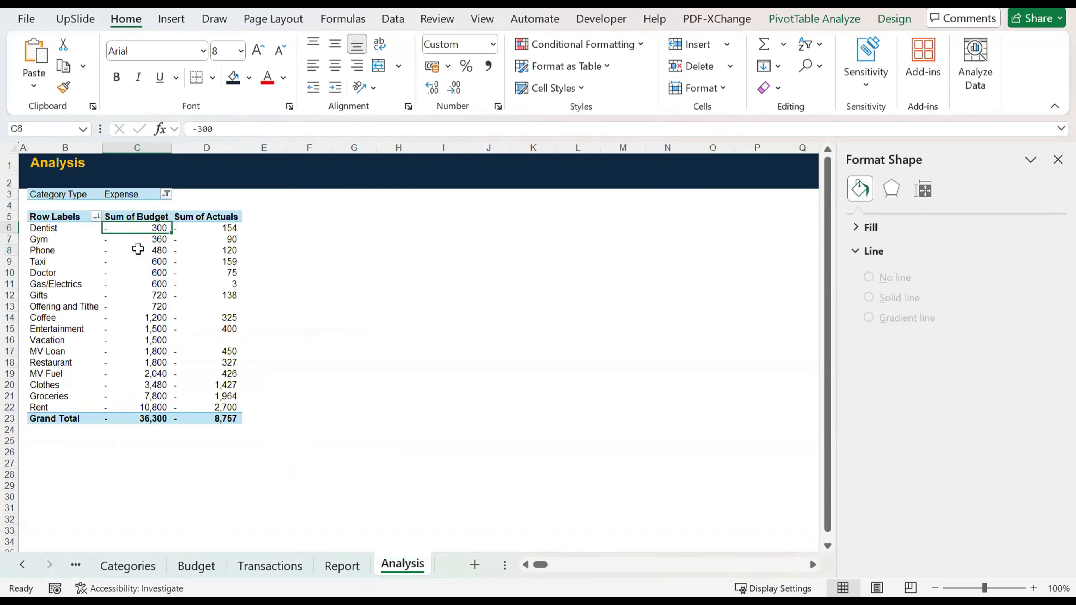
{"action": "key", "text": "ctrl+shift+Down"}
{"action": "key", "text": "shift+Right"}
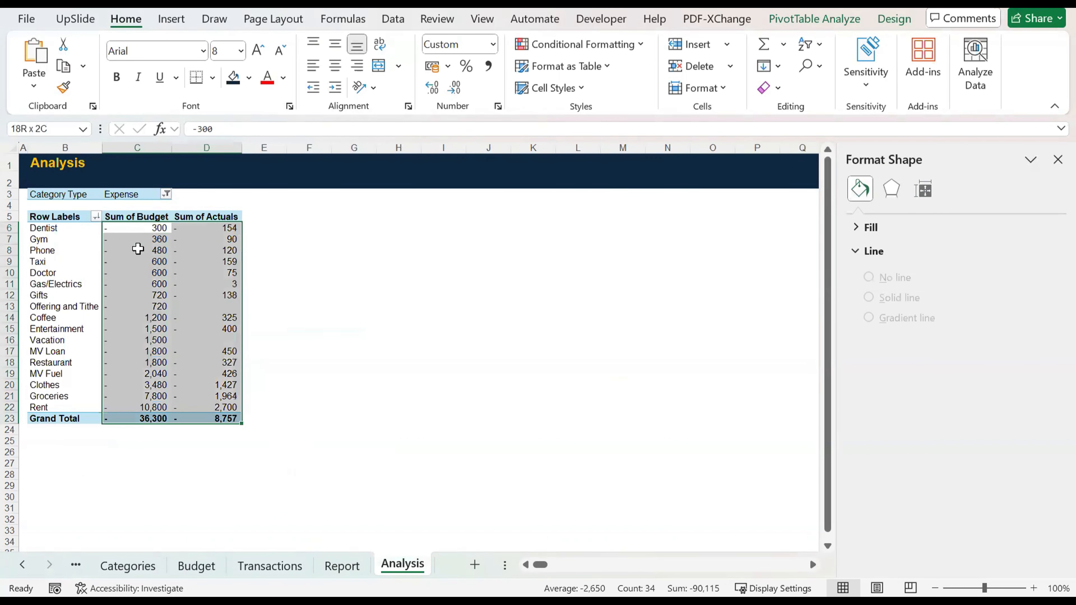
{"action": "key", "text": "ctrl+1"}
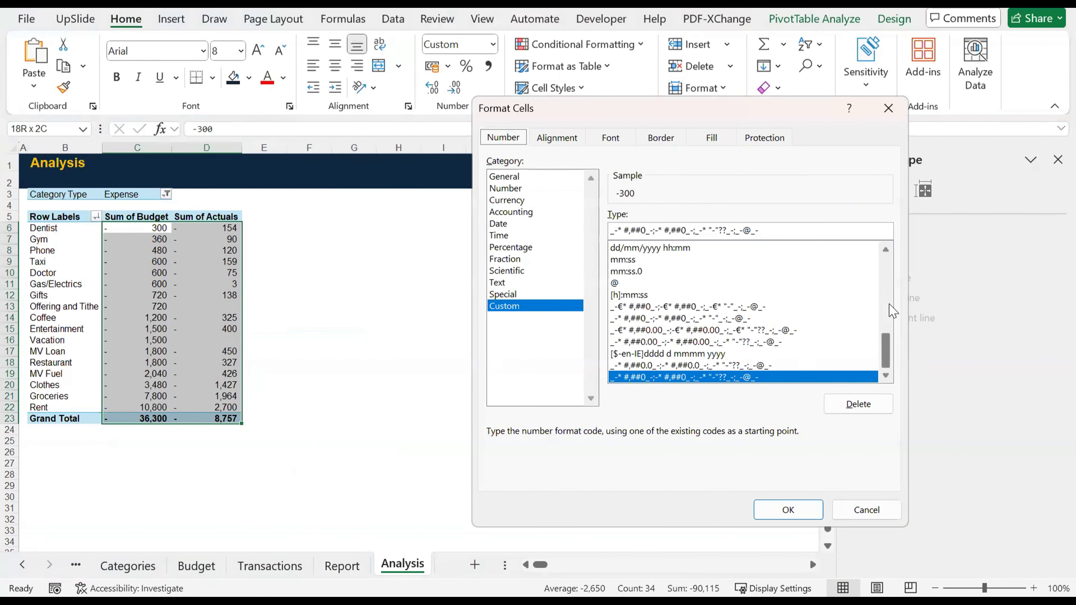
{"action": "left_click_drag", "start_coordinate": [889, 351], "coordinate": [894, 248]}
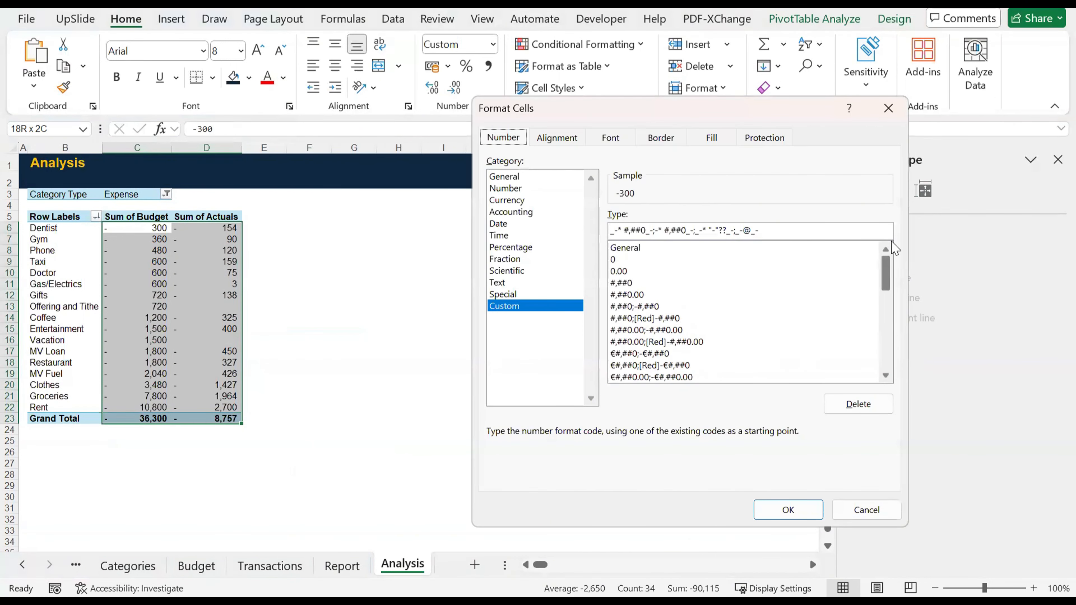
{"action": "left_click", "coordinate": [674, 319]}
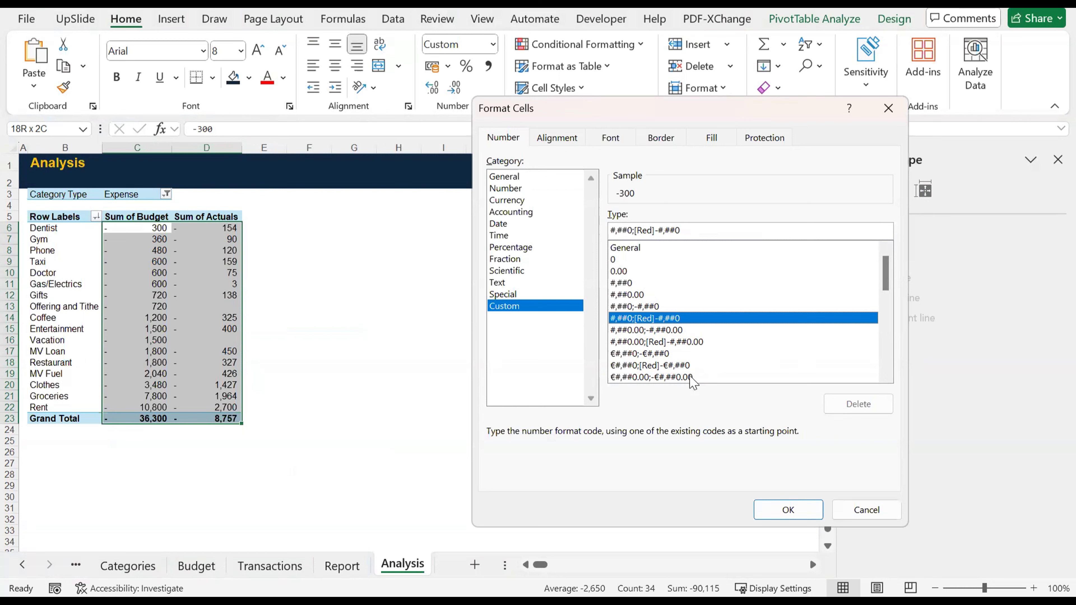
{"action": "left_click", "coordinate": [671, 306]}
{"action": "left_click", "coordinate": [635, 230]}
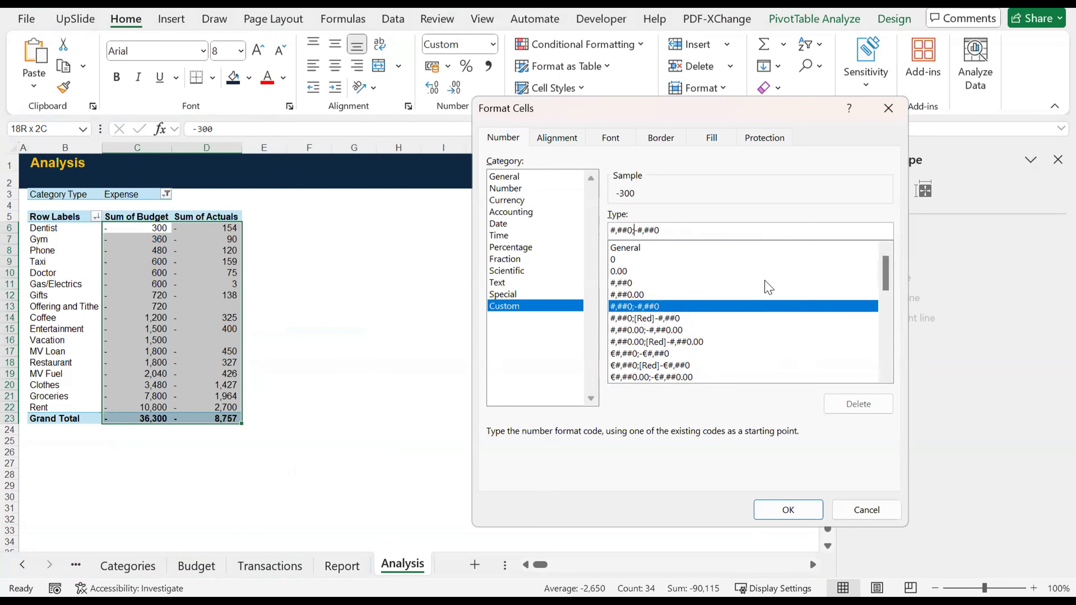
{"action": "type", "text": "("}
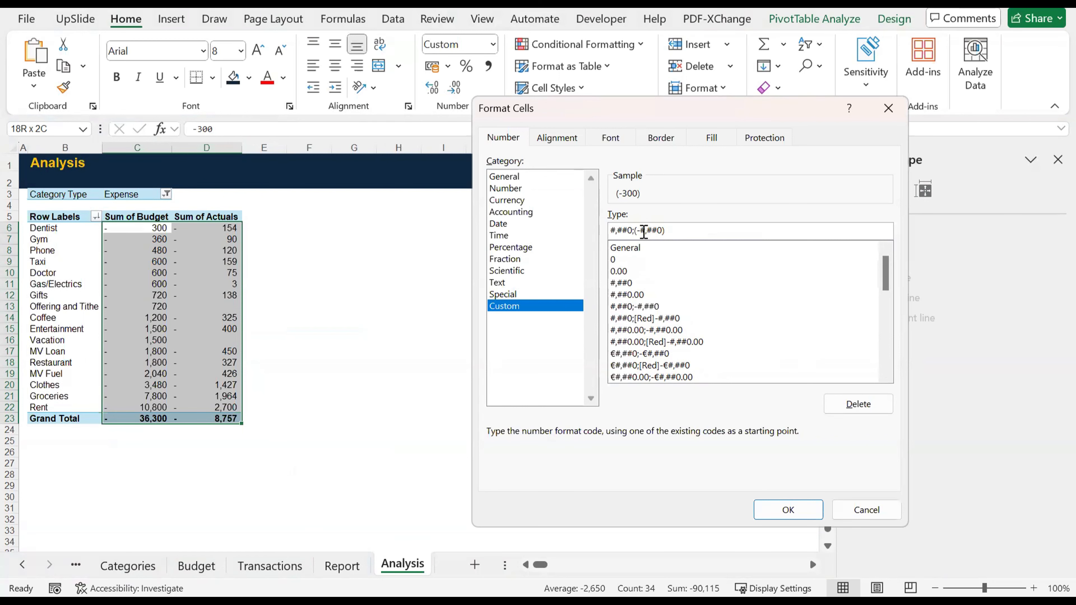
{"action": "key", "text": "BackSpace"}
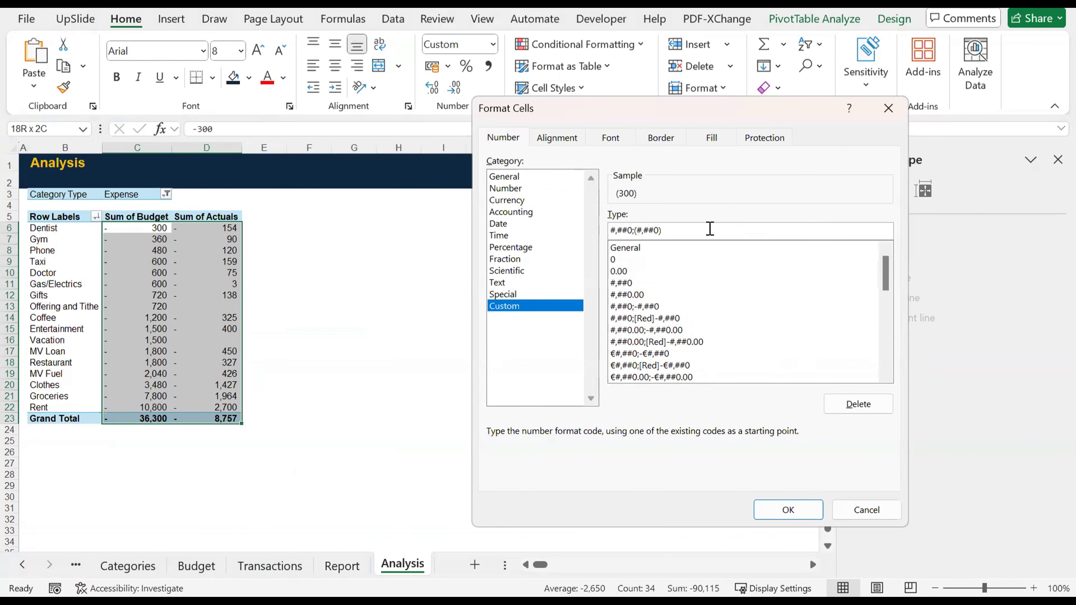
{"action": "left_click", "coordinate": [788, 510]}
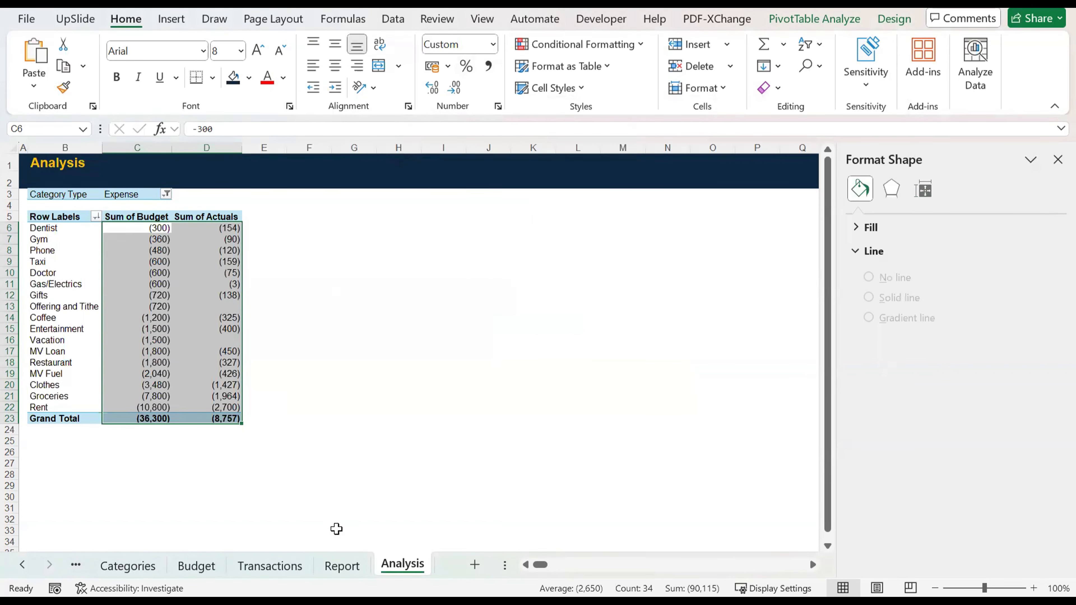
{"action": "left_click", "coordinate": [342, 566]}
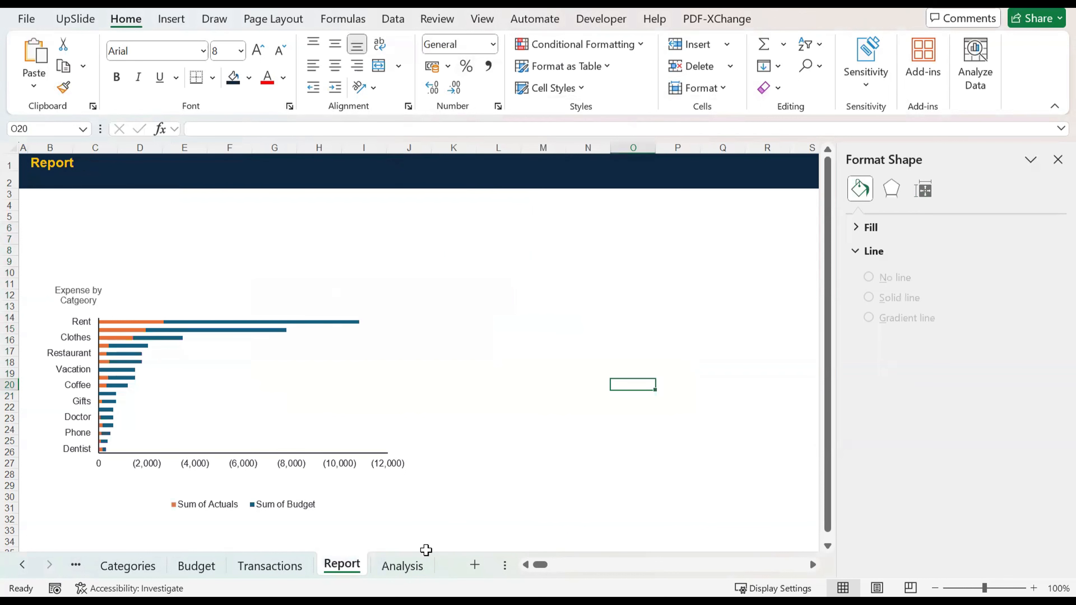
Step: Copy the entire Analysis PivotTable with its Category Type filter and paste it at cell F3
{"action": "left_click", "coordinate": [409, 564]}
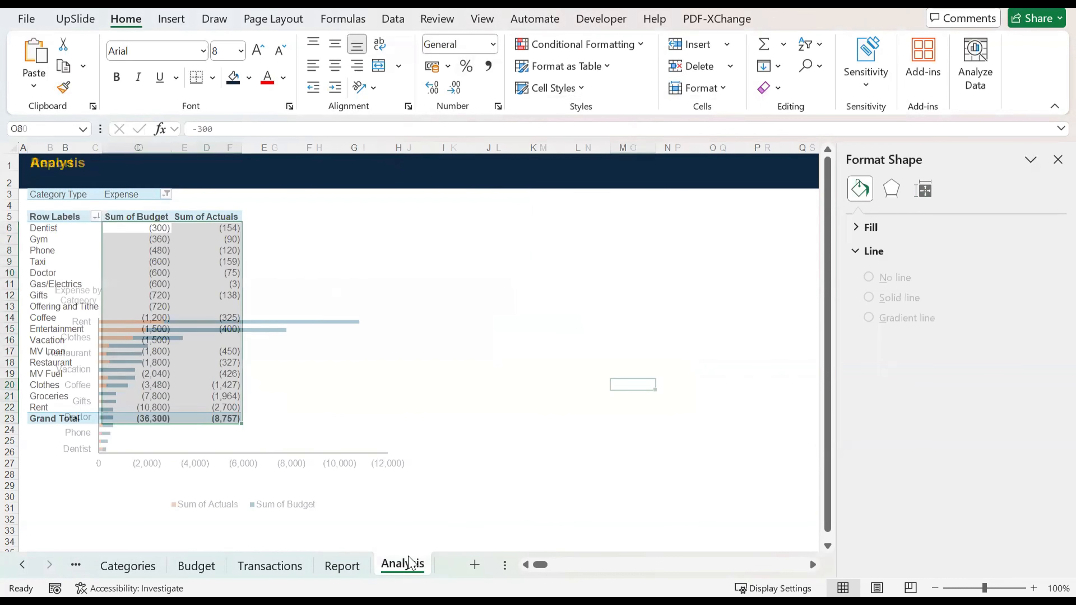
{"action": "left_click", "coordinate": [80, 262]}
{"action": "key", "text": "ctrl+a"}
{"action": "left_click_drag", "start_coordinate": [66, 199], "coordinate": [229, 418]}
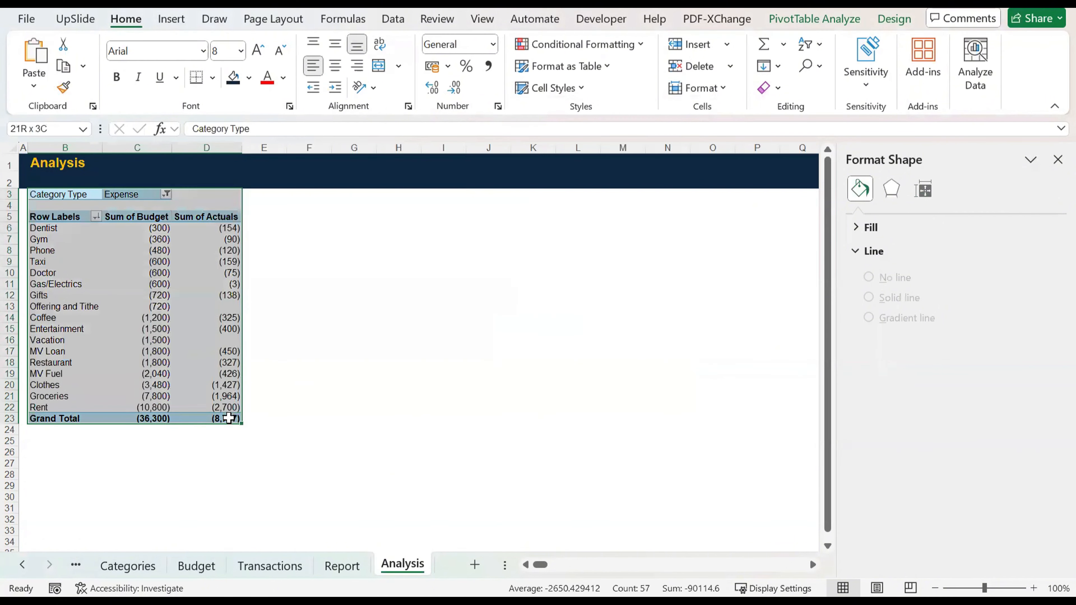
{"action": "key", "text": "ctrl+c"}
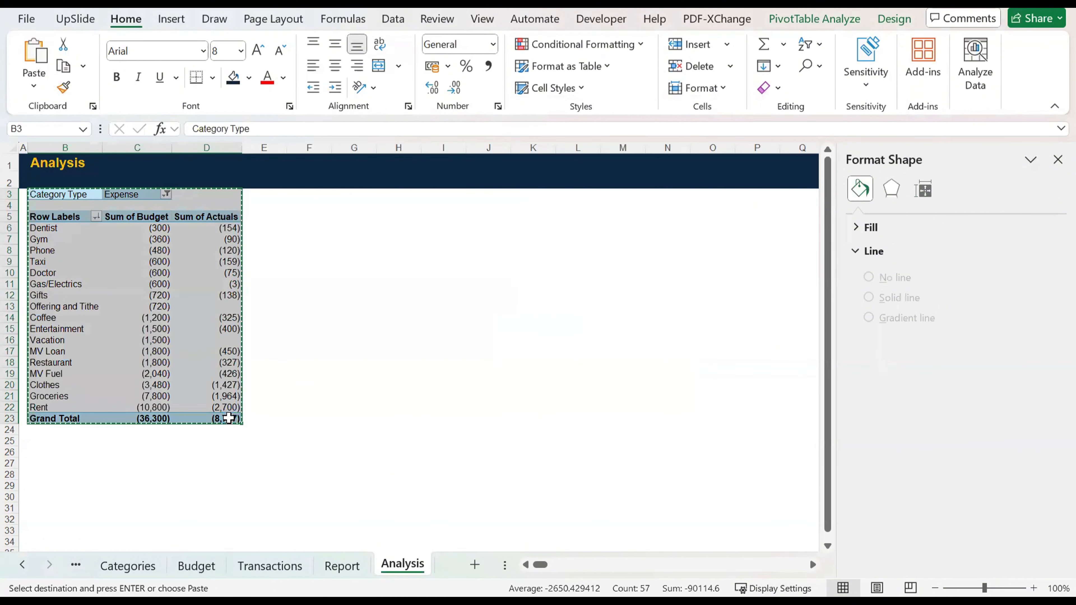
{"action": "left_click", "coordinate": [321, 199]}
{"action": "key", "text": "ctrl+v"}
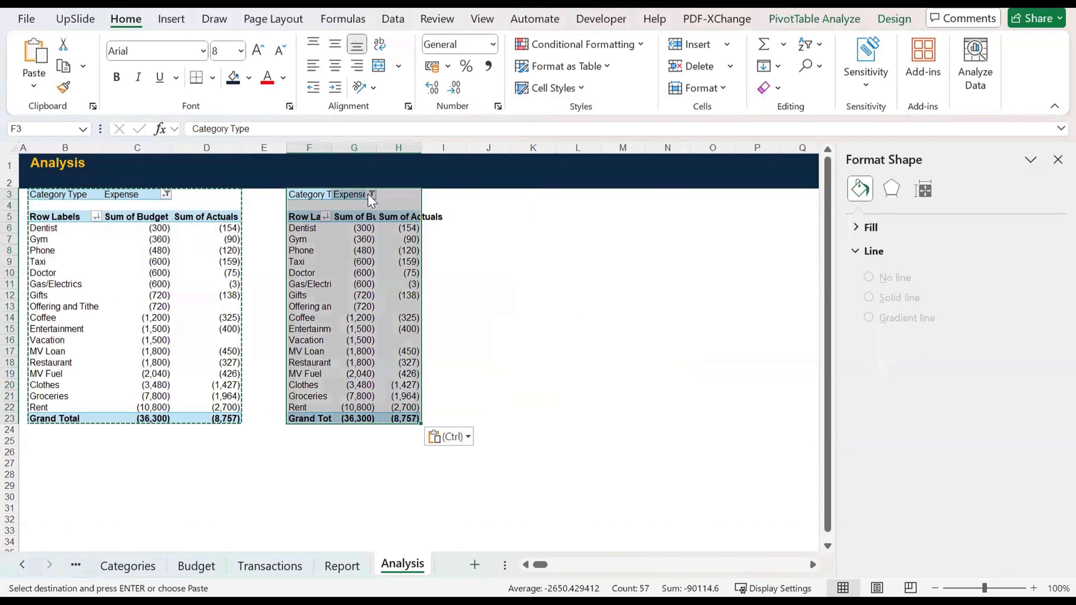
Step: Filter the copied PivotTable's Category Type to Income only, excluding Expense
{"action": "left_click", "coordinate": [371, 194]}
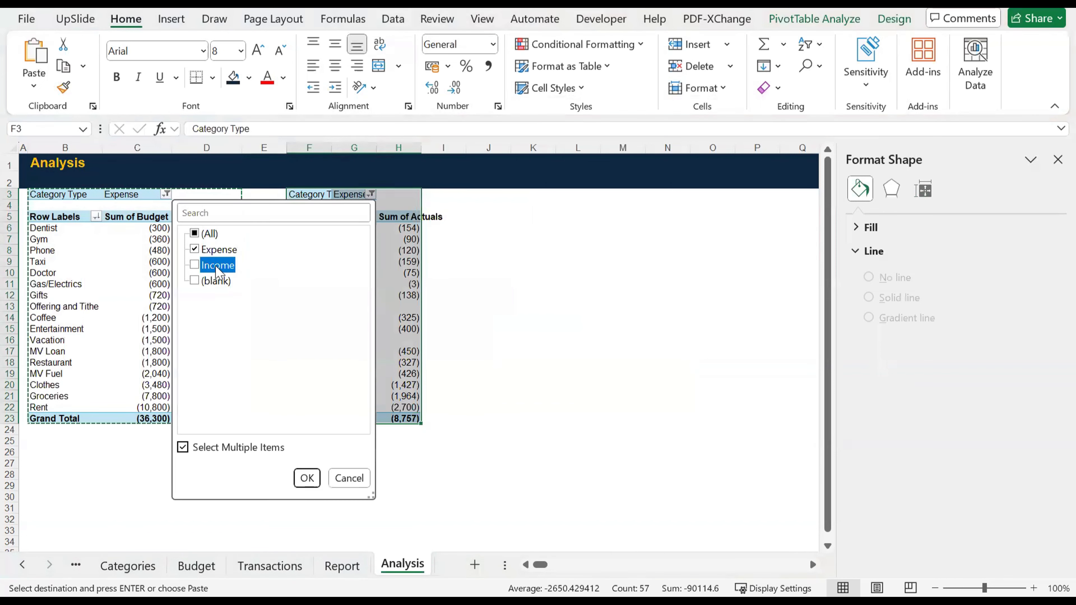
{"action": "left_click", "coordinate": [194, 250]}
{"action": "left_click", "coordinate": [194, 265]}
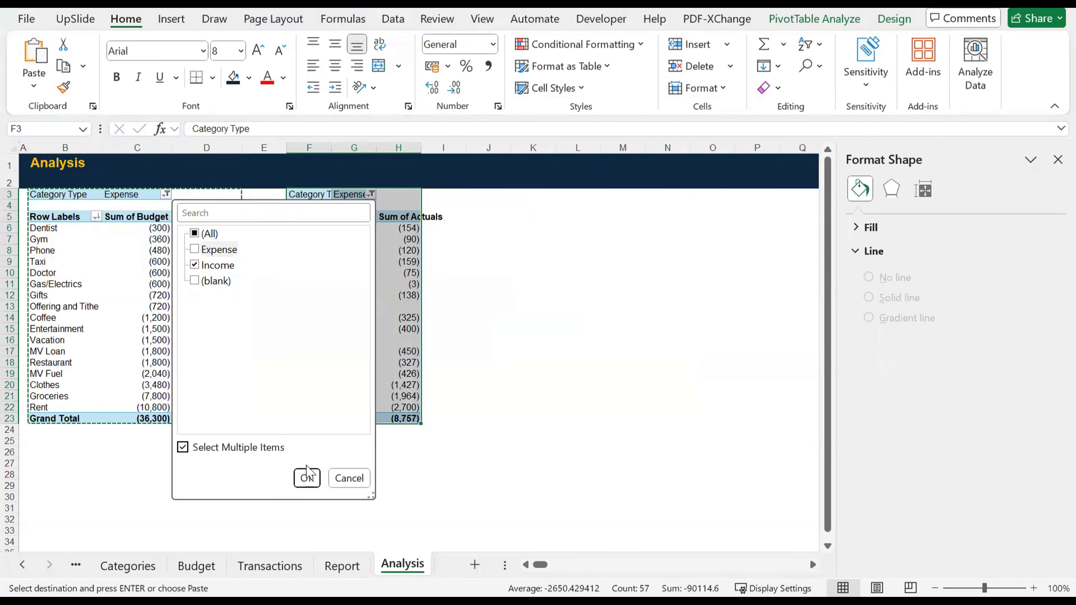
{"action": "left_click", "coordinate": [306, 478]}
{"action": "left_click", "coordinate": [526, 260]}
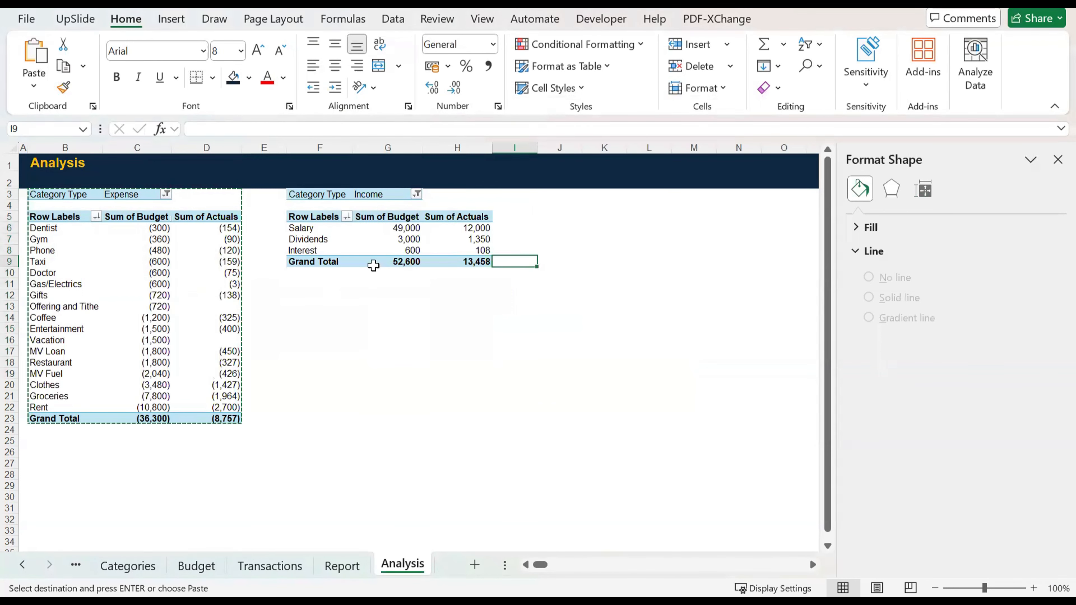
Step: Insert a Clustered Column PivotChart from the income PivotTable after comparing the stacked and 100% stacked column previews
{"action": "left_click_drag", "start_coordinate": [315, 196], "coordinate": [485, 265]}
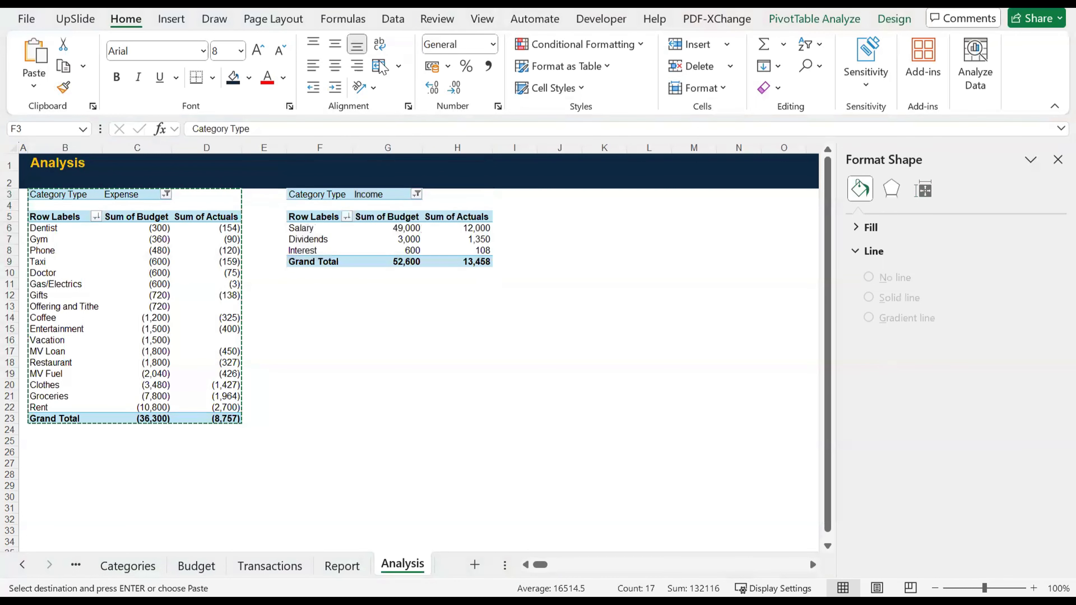
{"action": "left_click", "coordinate": [164, 24]}
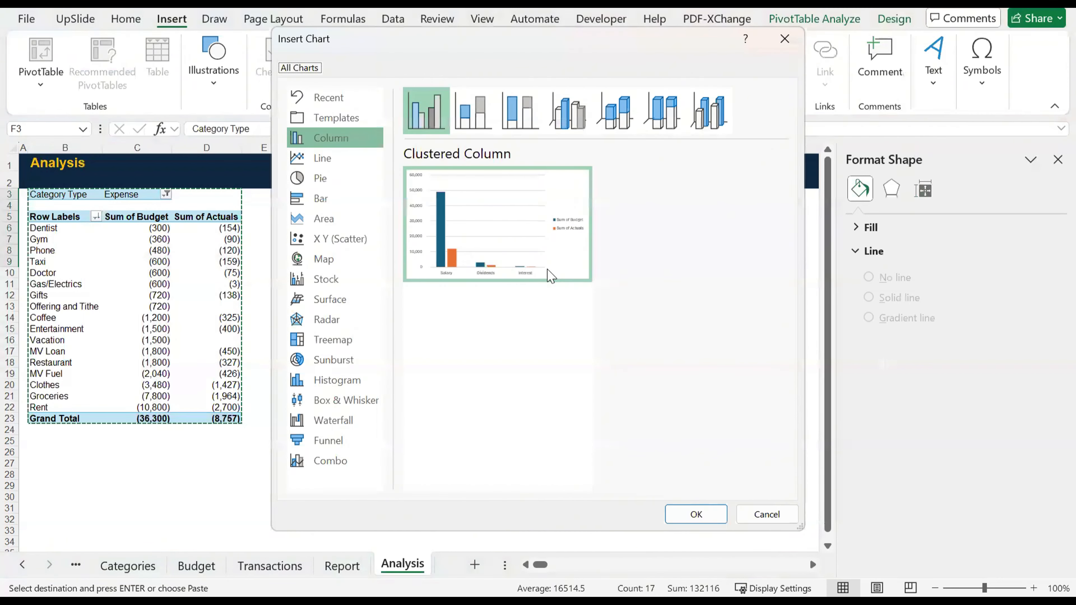
{"action": "mouse_move", "coordinate": [534, 261]}
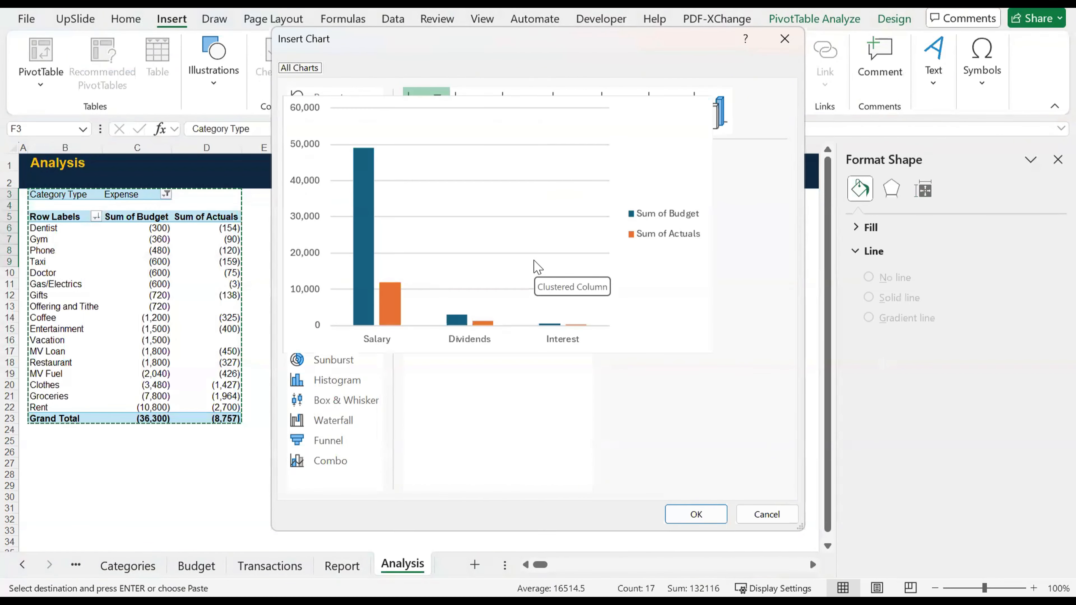
{"action": "left_click", "coordinate": [474, 117]}
{"action": "left_click", "coordinate": [521, 119]}
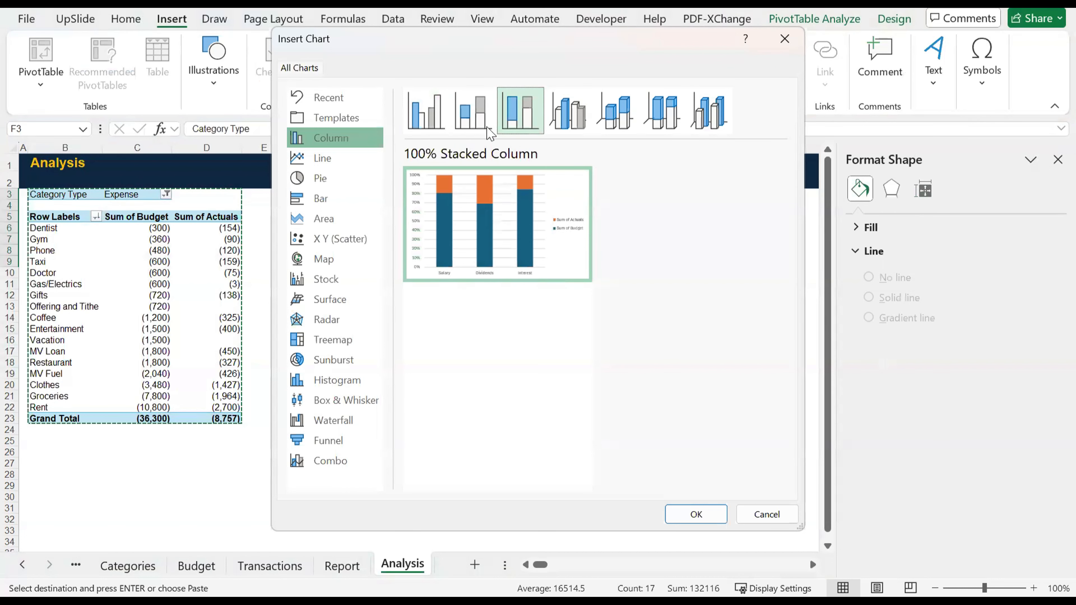
{"action": "mouse_move", "coordinate": [496, 273]}
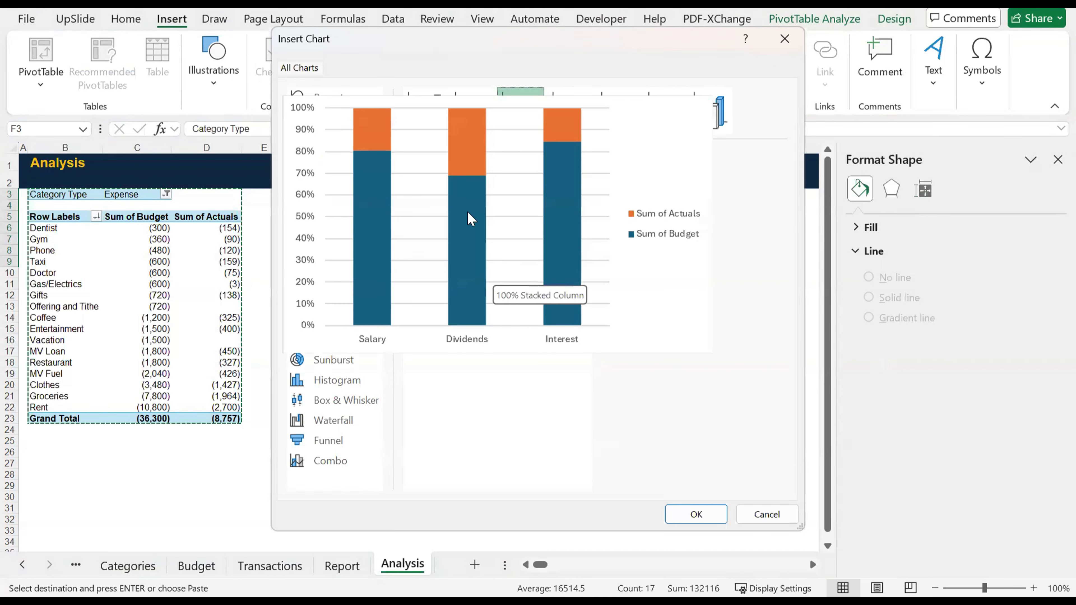
{"action": "left_click", "coordinate": [470, 112]}
{"action": "mouse_move", "coordinate": [458, 227]}
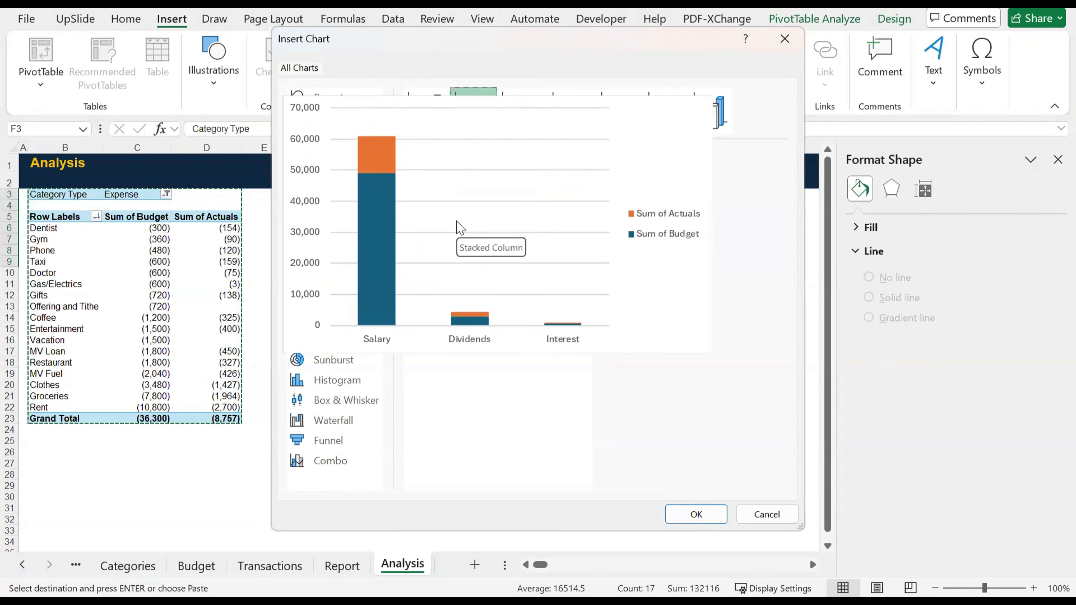
{"action": "left_click", "coordinate": [424, 111]}
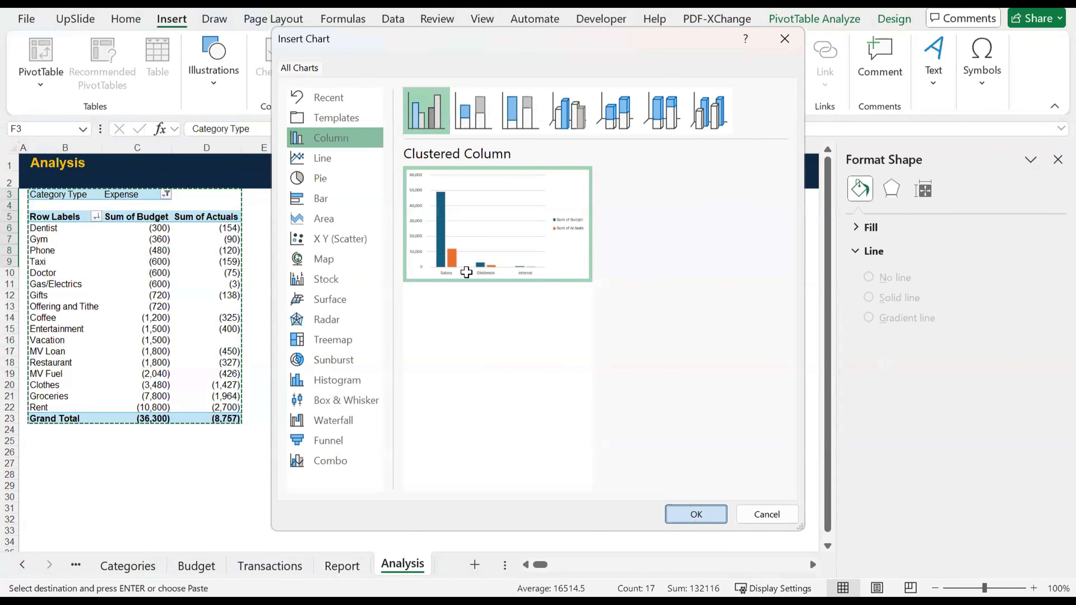
{"action": "key", "text": "Return"}
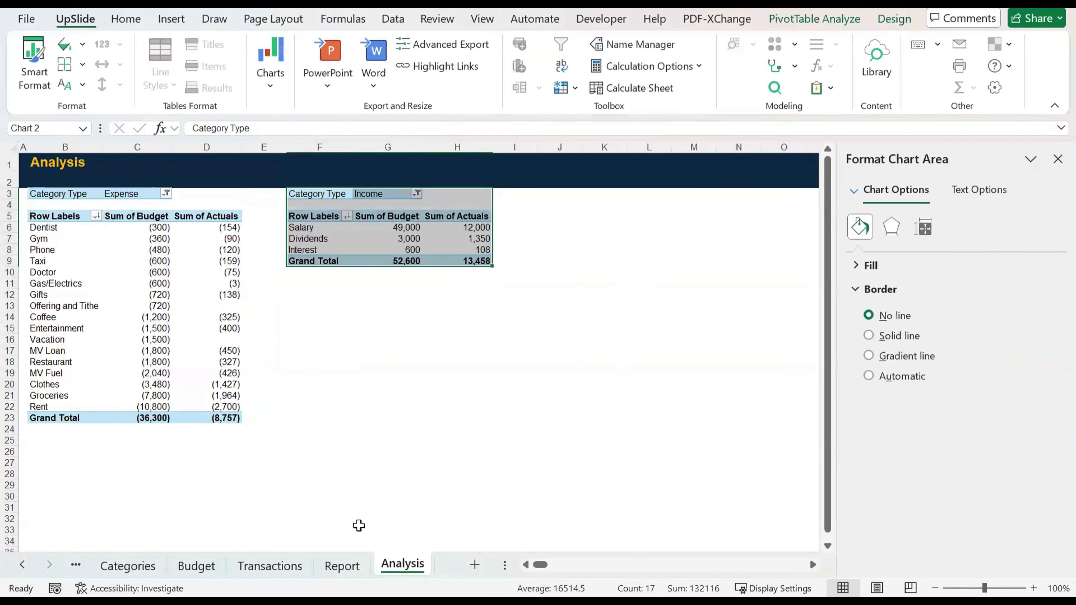
Step: Move the income PivotChart to the Report sheet, placing it beside the expense chart from around cell J11
{"action": "left_click", "coordinate": [357, 566]}
{"action": "key", "text": "ctrl+v"}
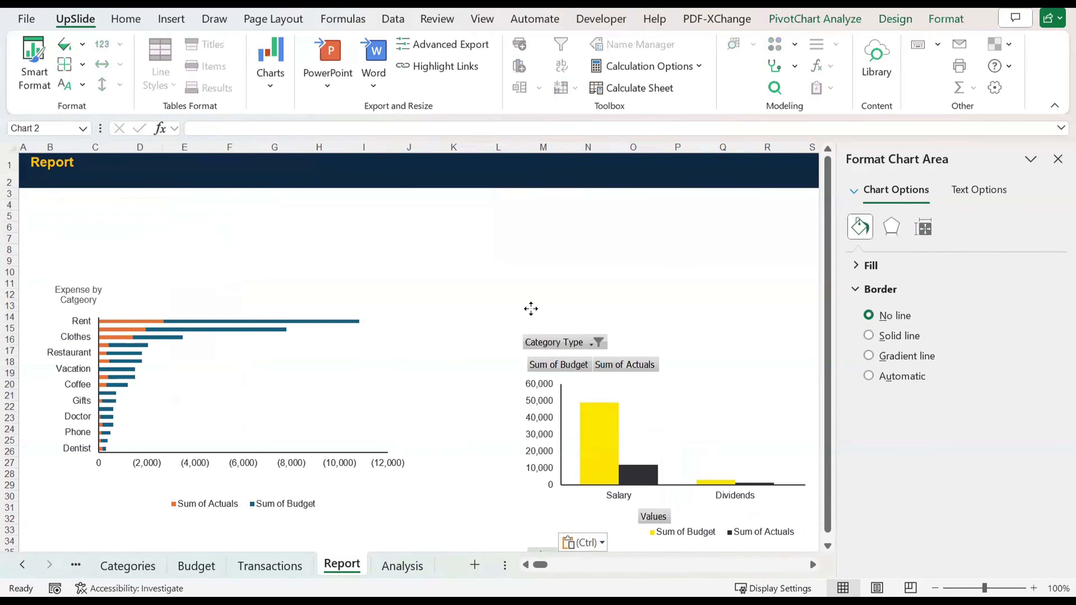
{"action": "left_click", "coordinate": [497, 404]}
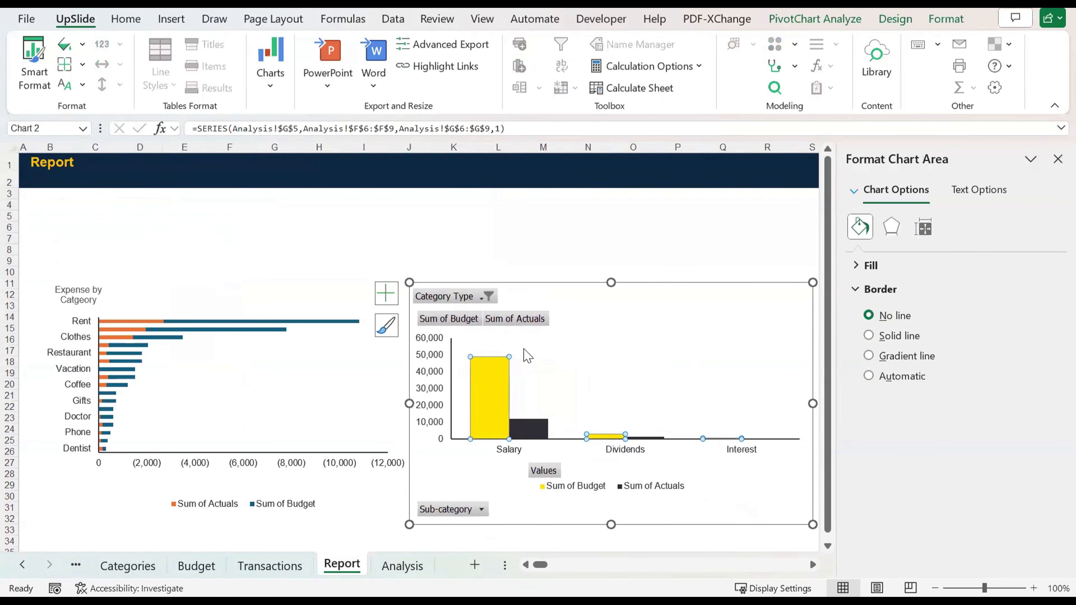
Step: Recolor the income PivotChart with Monochromatic Palette 1, the dark-to-light blue gradient
{"action": "left_click", "coordinate": [894, 19]}
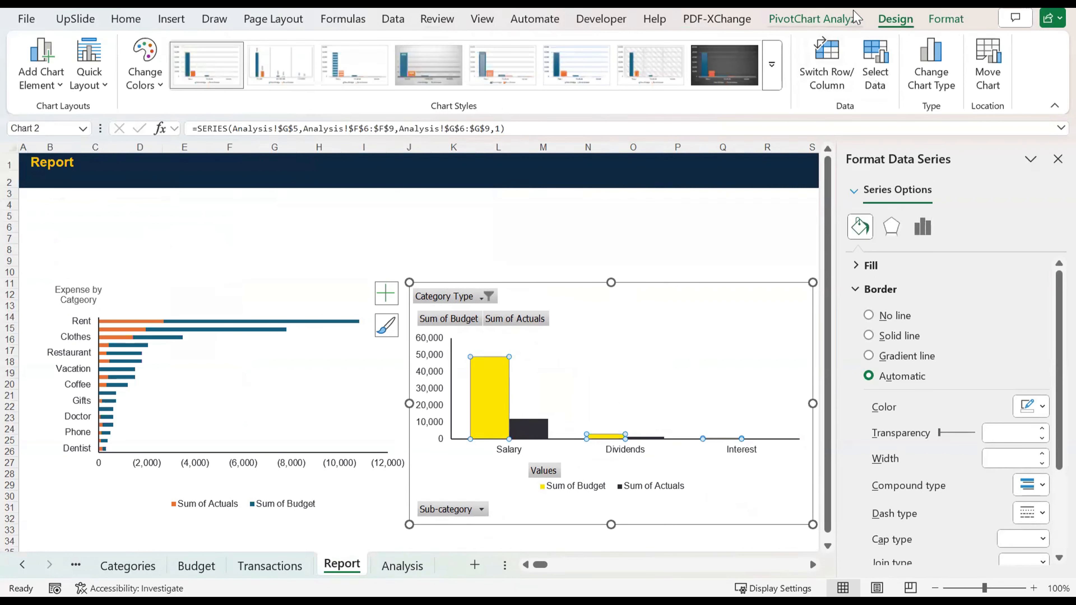
{"action": "left_click", "coordinate": [149, 78]}
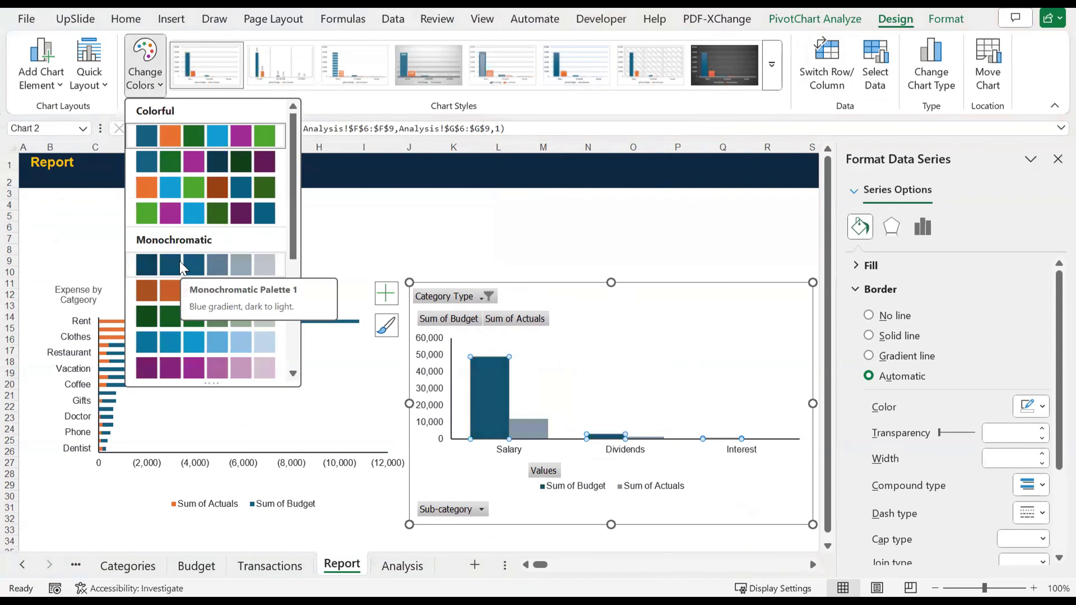
{"action": "scroll", "coordinate": [187, 297], "scroll_direction": "down", "scroll_amount": 3}
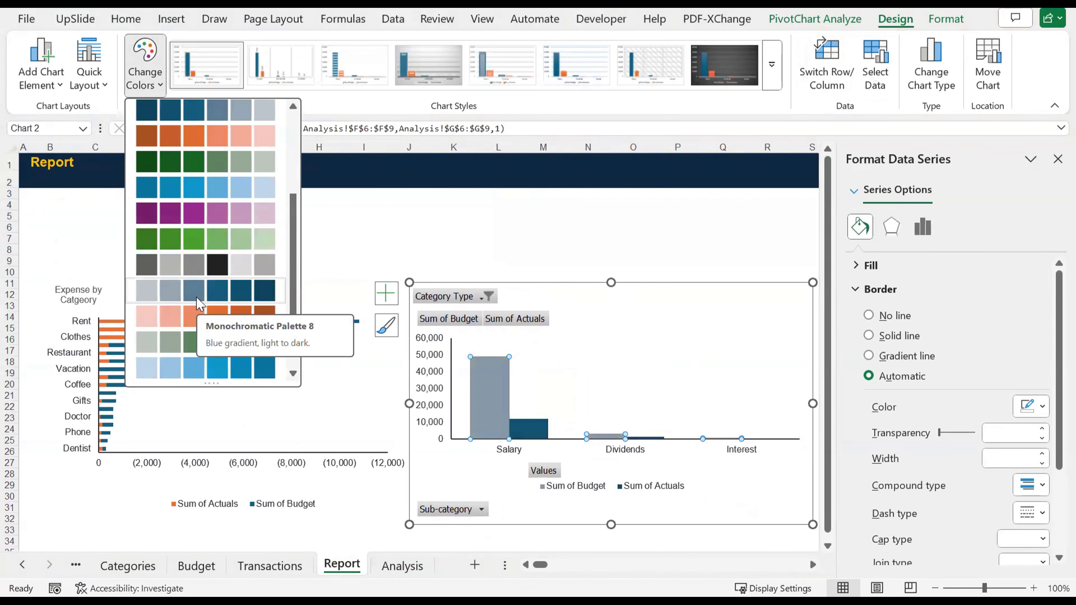
{"action": "scroll", "coordinate": [200, 303], "scroll_direction": "up", "scroll_amount": 3}
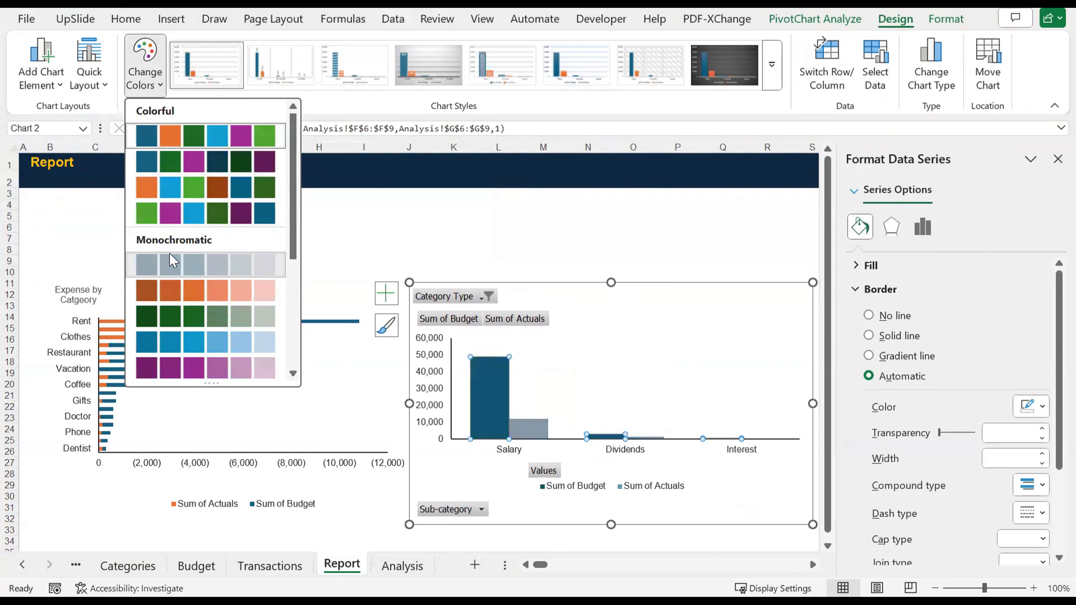
{"action": "key", "text": "Escape"}
{"action": "left_click", "coordinate": [600, 249]}
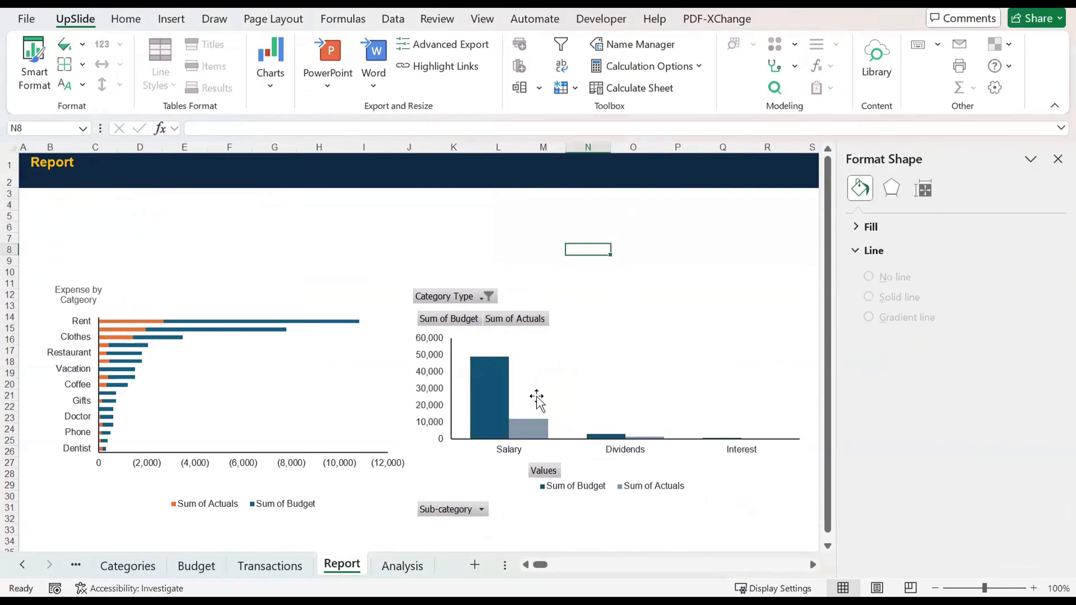
Step: Recolor the expense PivotChart with Monochromatic Palette 1, keeping its existing chart style
{"action": "left_click", "coordinate": [204, 509]}
{"action": "left_click", "coordinate": [204, 510]}
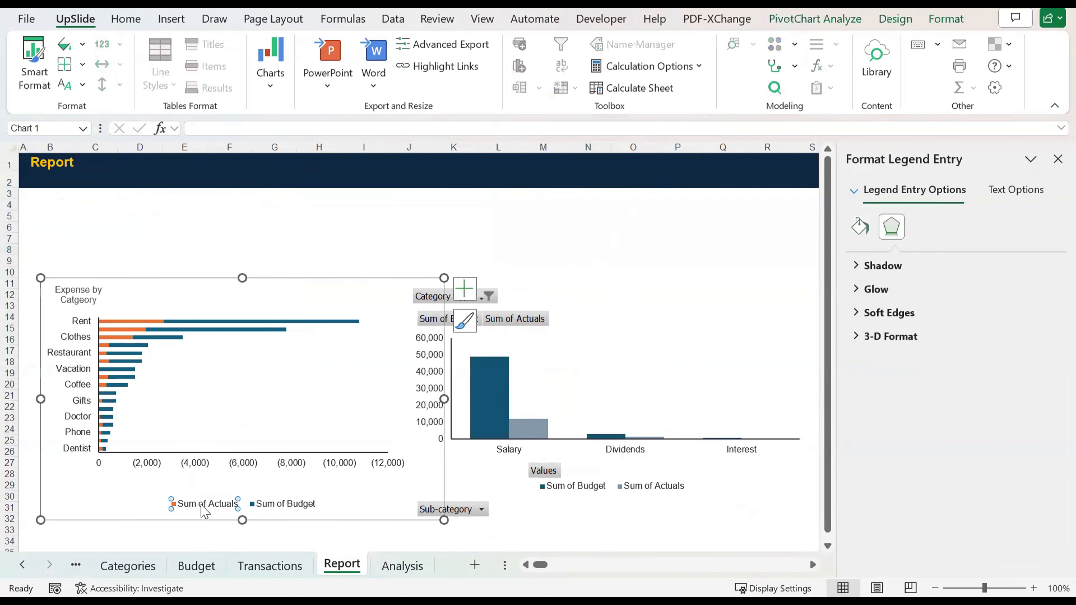
{"action": "left_click", "coordinate": [257, 374]}
{"action": "left_click", "coordinate": [857, 26]}
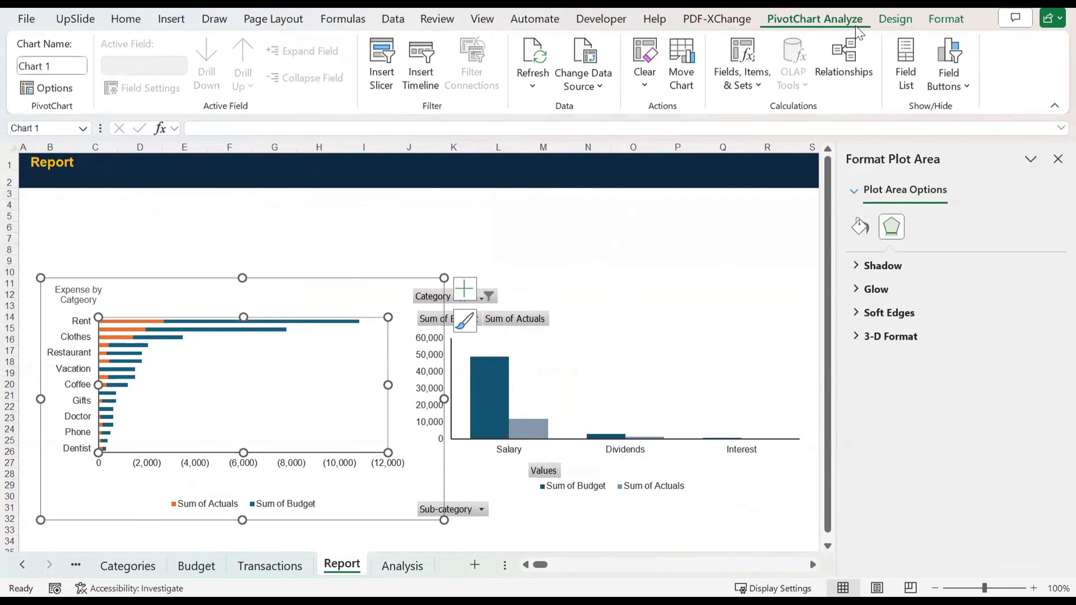
{"action": "left_click", "coordinate": [894, 19]}
{"action": "left_click", "coordinate": [193, 80]}
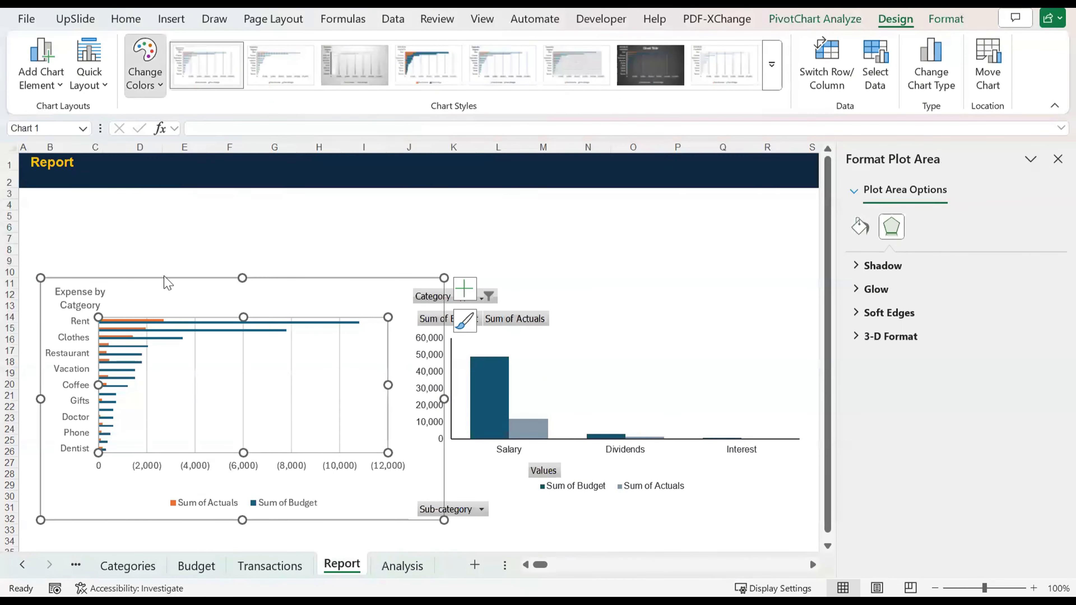
{"action": "key", "text": "ctrl+z"}
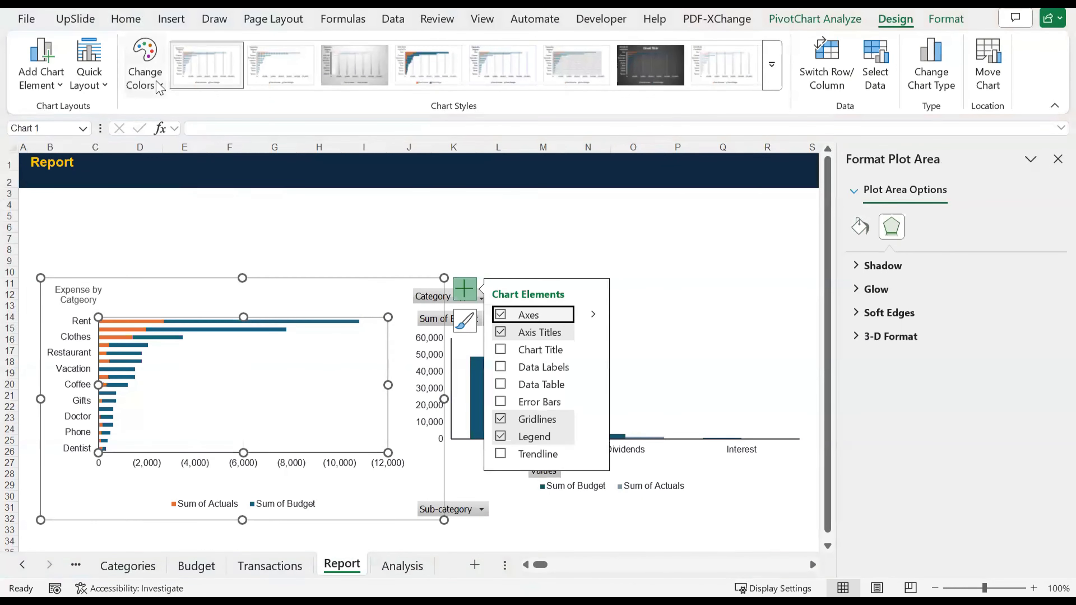
{"action": "left_click", "coordinate": [157, 87]}
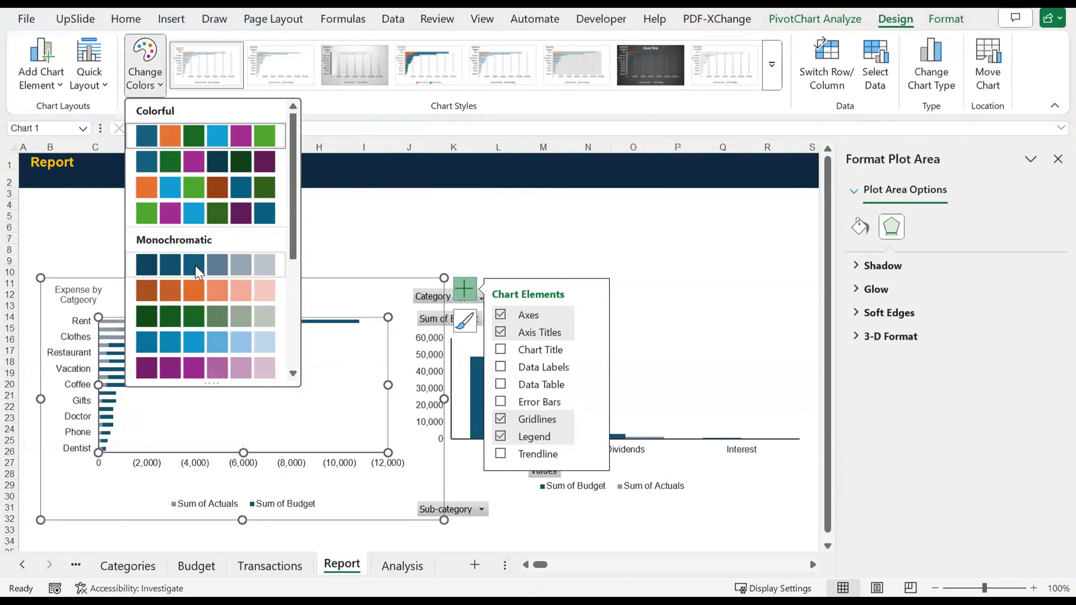
{"action": "left_click", "coordinate": [199, 271]}
{"action": "left_click", "coordinate": [275, 250]}
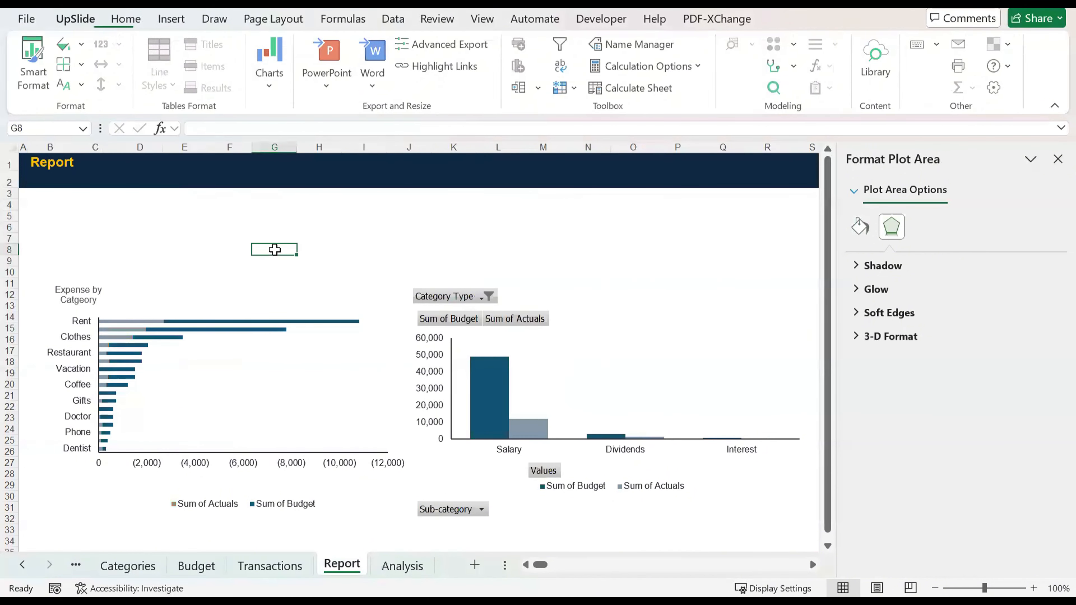
Step: Fill the Sum of Actuals series in the expense PivotChart with orange
{"action": "left_click", "coordinate": [230, 301]}
{"action": "left_click", "coordinate": [193, 503]}
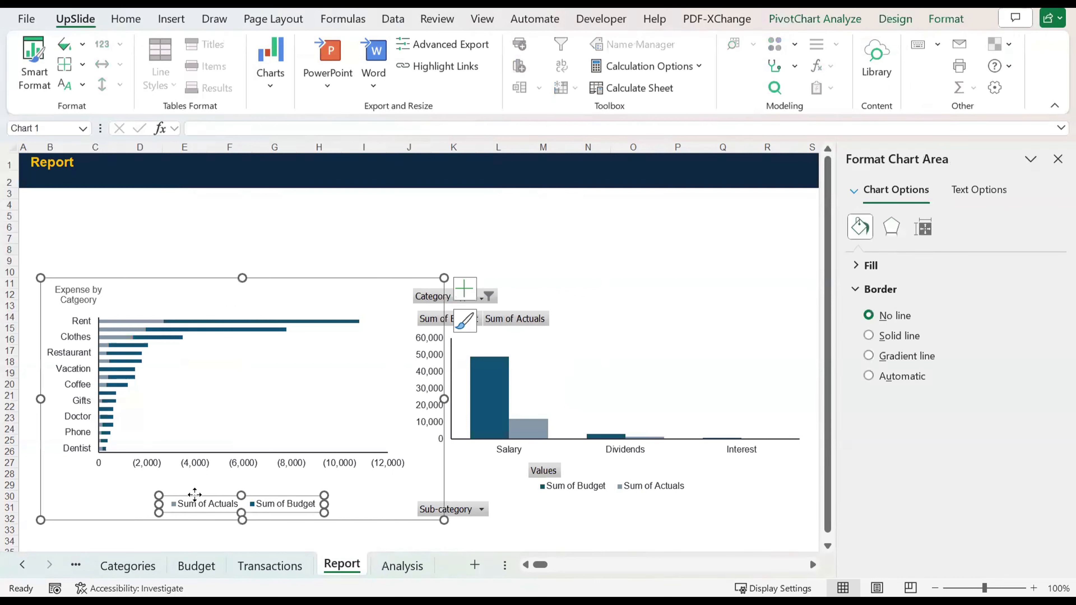
{"action": "left_click", "coordinate": [205, 504]}
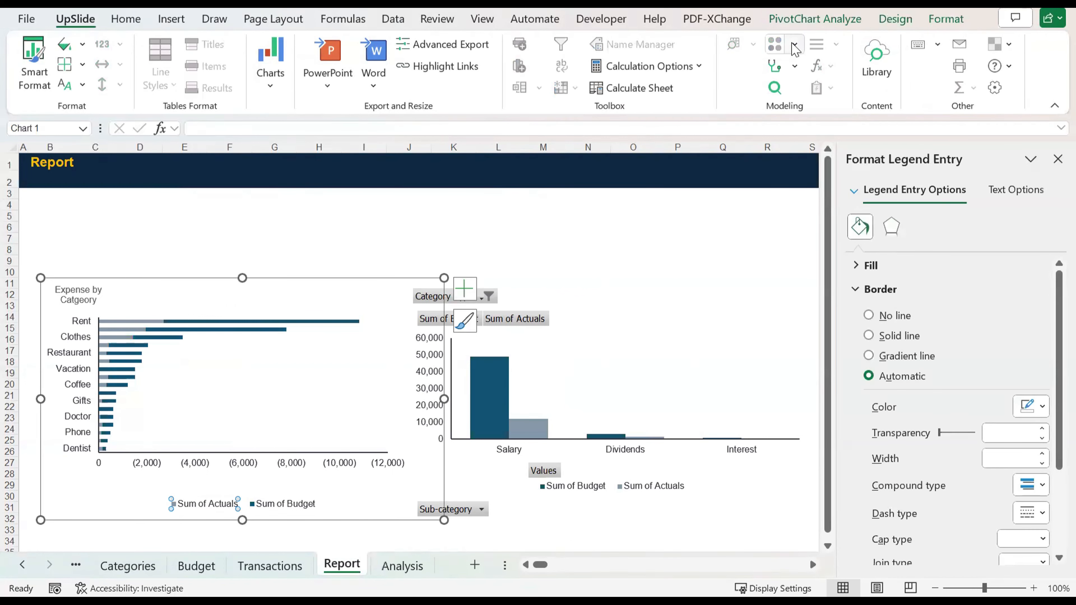
{"action": "left_click", "coordinate": [893, 20]}
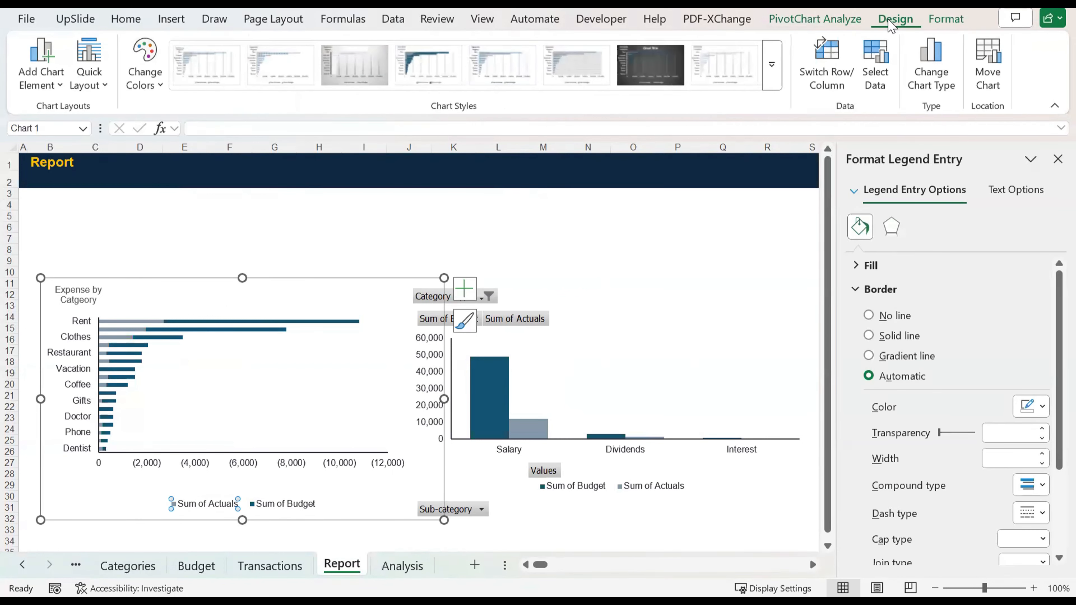
{"action": "left_click", "coordinate": [838, 25]}
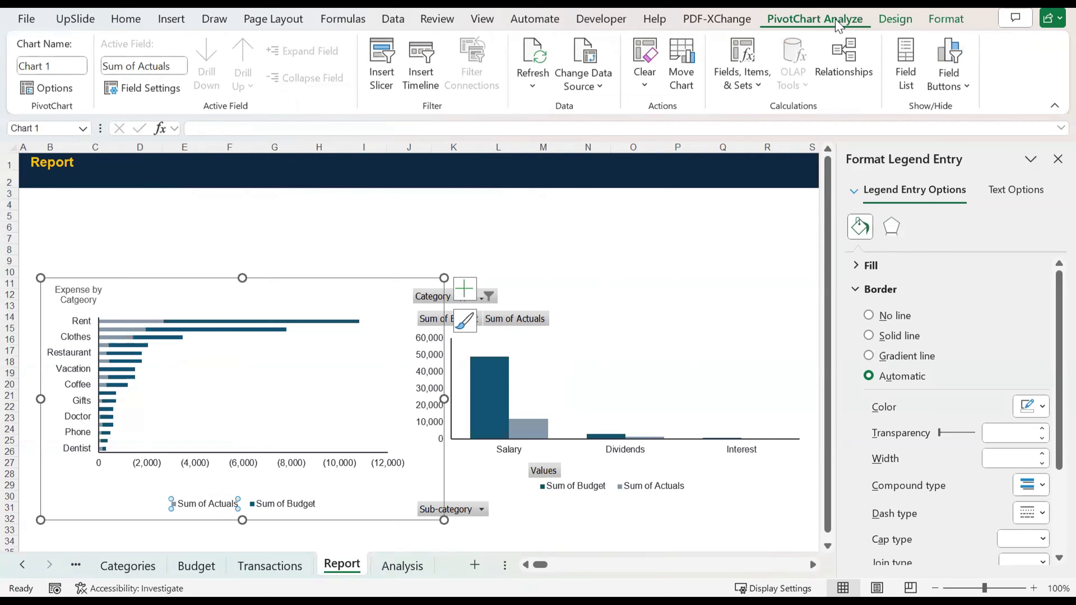
{"action": "left_click", "coordinate": [947, 21]}
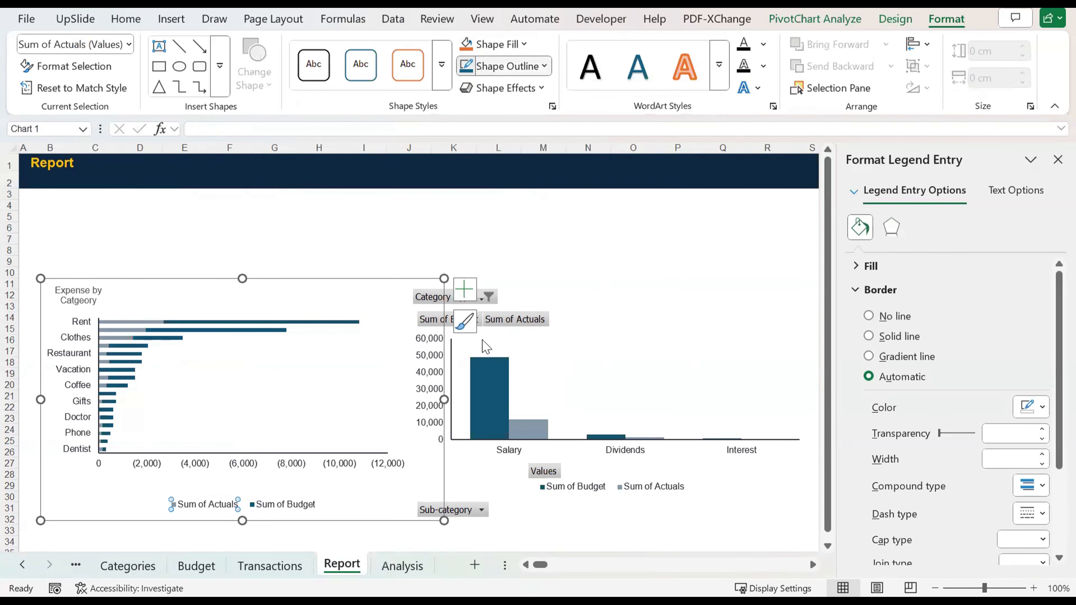
{"action": "left_click", "coordinate": [504, 66]}
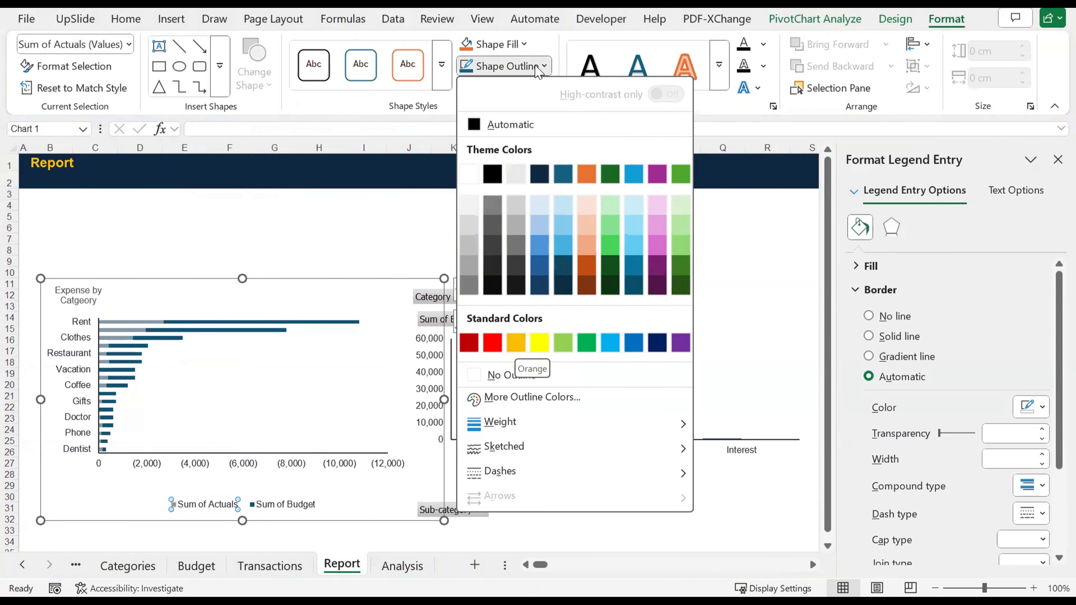
{"action": "left_click", "coordinate": [509, 47]}
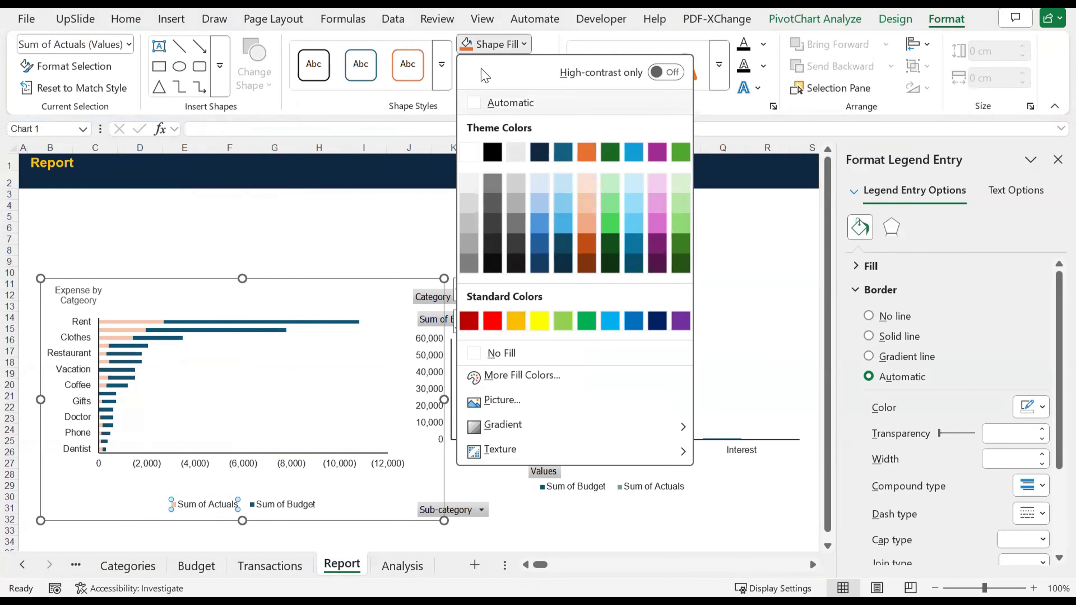
{"action": "left_click", "coordinate": [469, 47]}
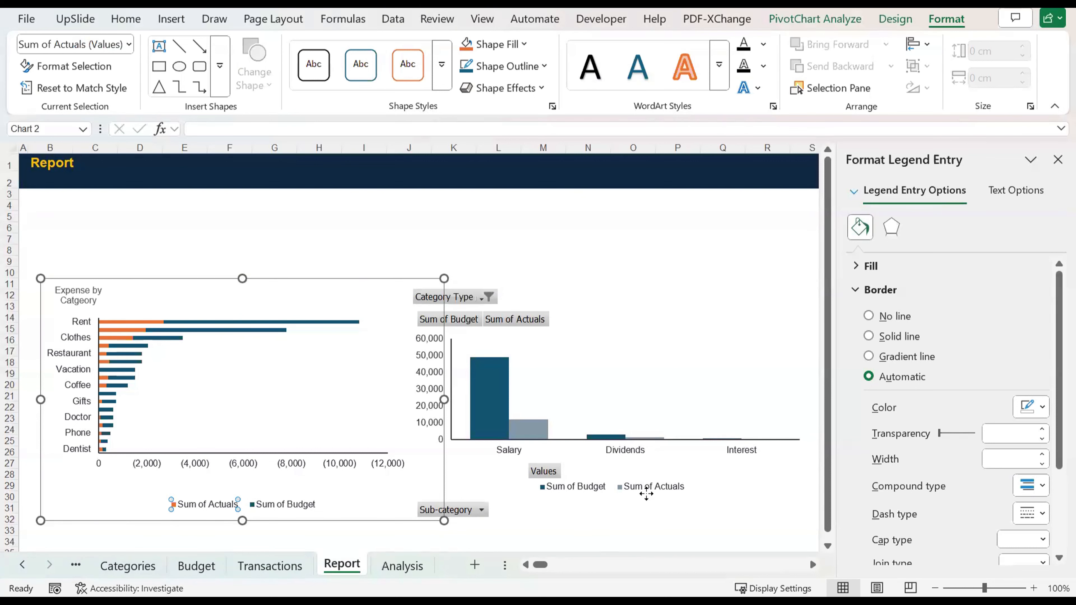
Step: Apply the same orange fill to the Sum of Actuals series in the income PivotChart
{"action": "left_click", "coordinate": [672, 491]}
{"action": "left_click", "coordinate": [468, 46]}
{"action": "left_click", "coordinate": [561, 259]}
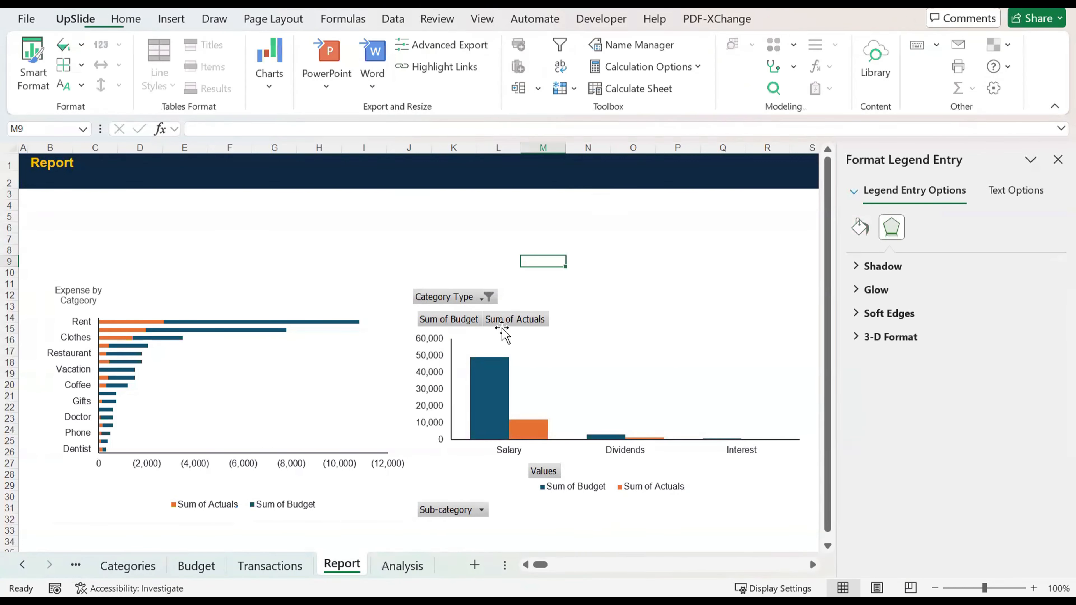
Step: Set the series overlap of the income PivotChart's columns to 100%
{"action": "left_click", "coordinate": [497, 403]}
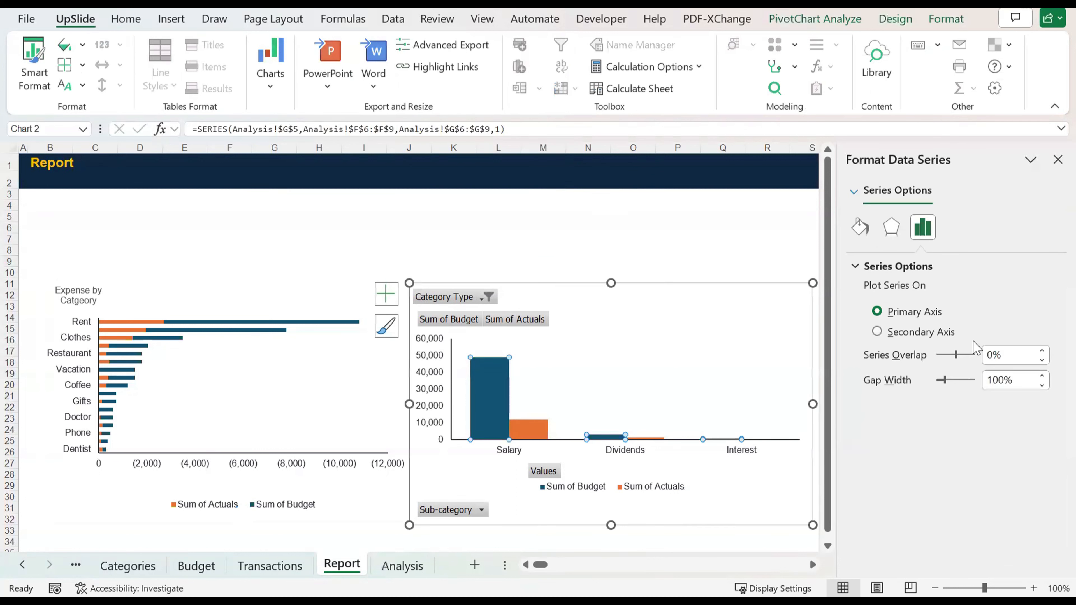
{"action": "double_click", "coordinate": [993, 355]}
{"action": "key", "text": "BackSpace"}
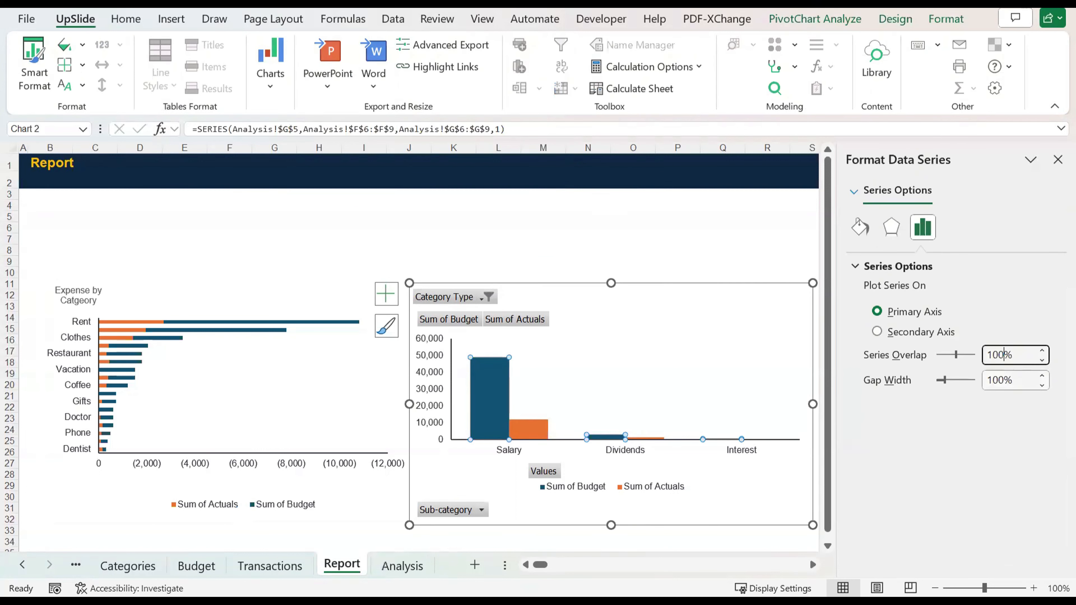
{"action": "type", "text": "100"}
{"action": "key", "text": "Return"}
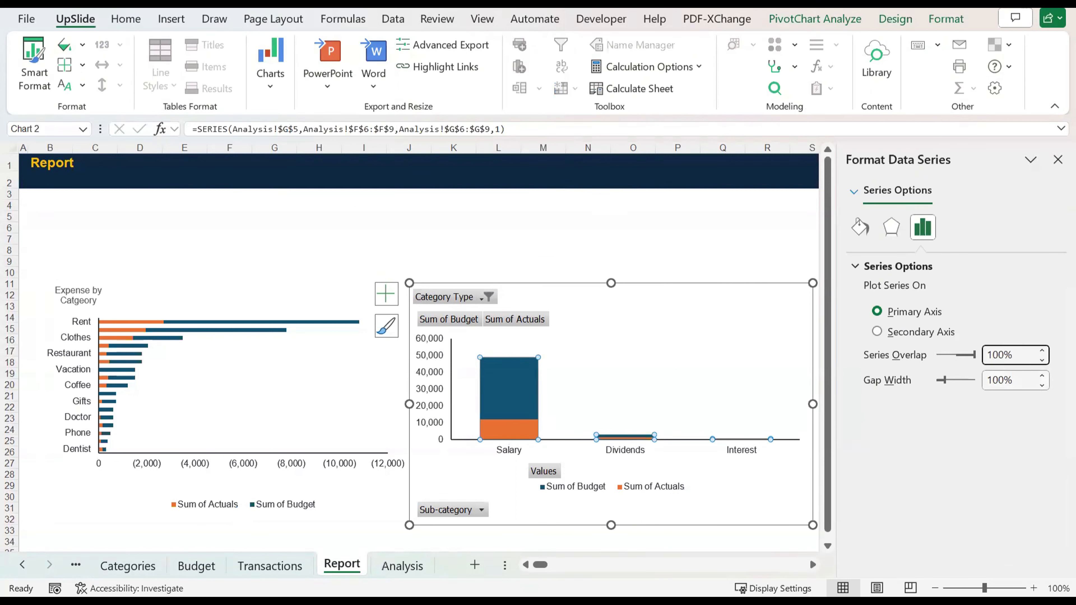
{"action": "left_click", "coordinate": [602, 258]}
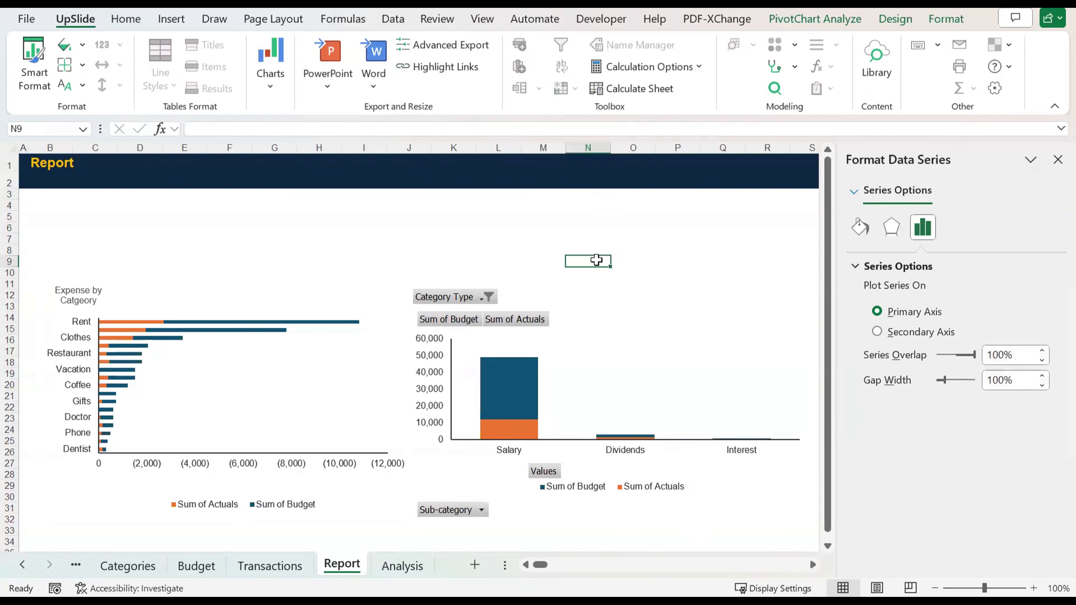
Step: Give the Sum of Budget series in the income PivotChart no fill and a solid line border
{"action": "left_click", "coordinate": [522, 400]}
{"action": "left_click", "coordinate": [869, 230]}
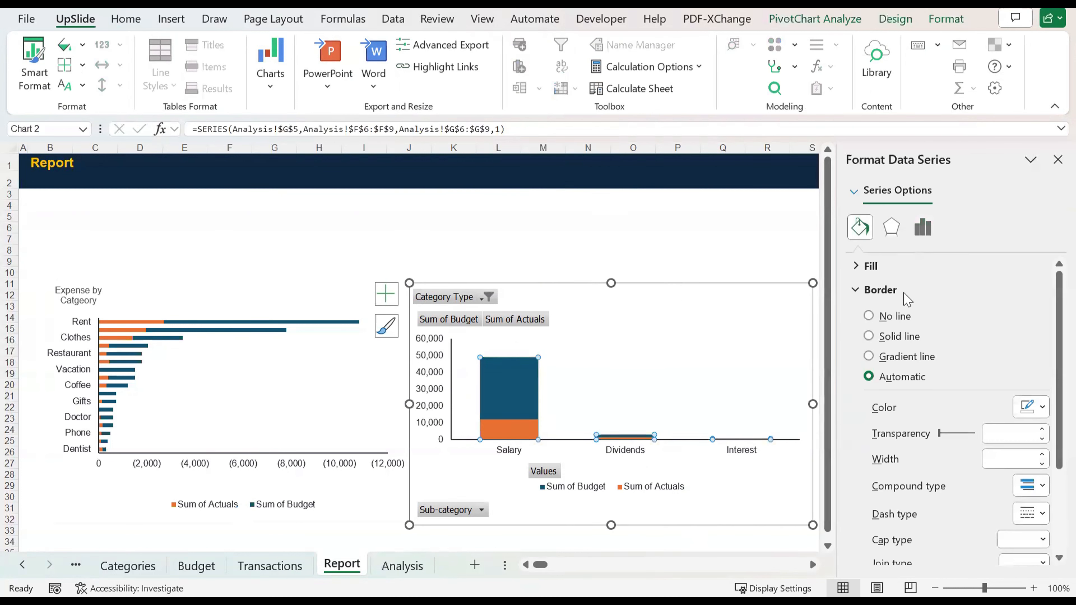
{"action": "left_click", "coordinate": [877, 267]}
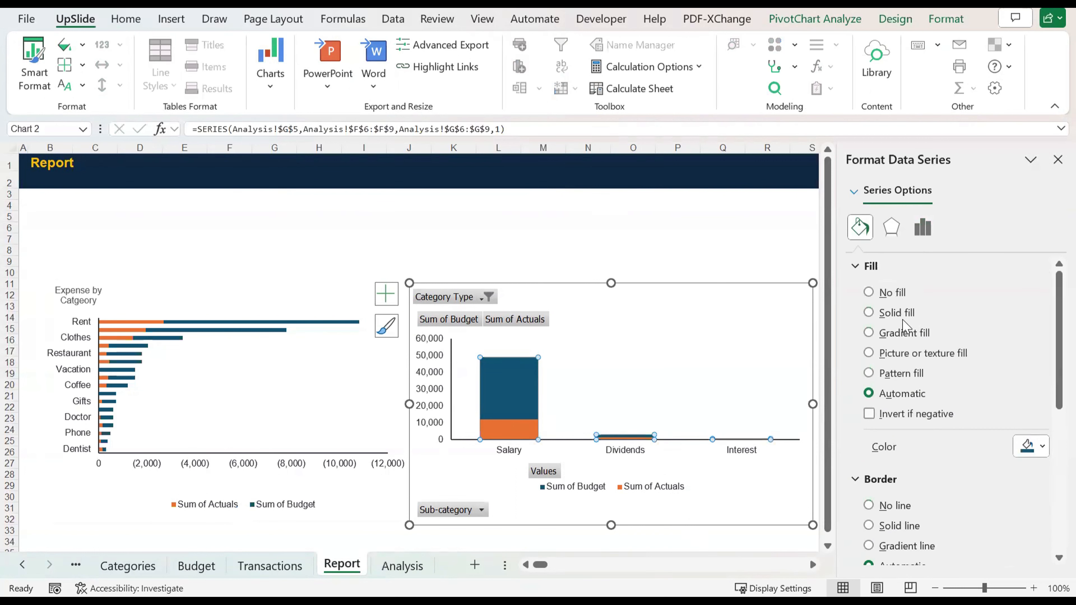
{"action": "left_click", "coordinate": [897, 308]}
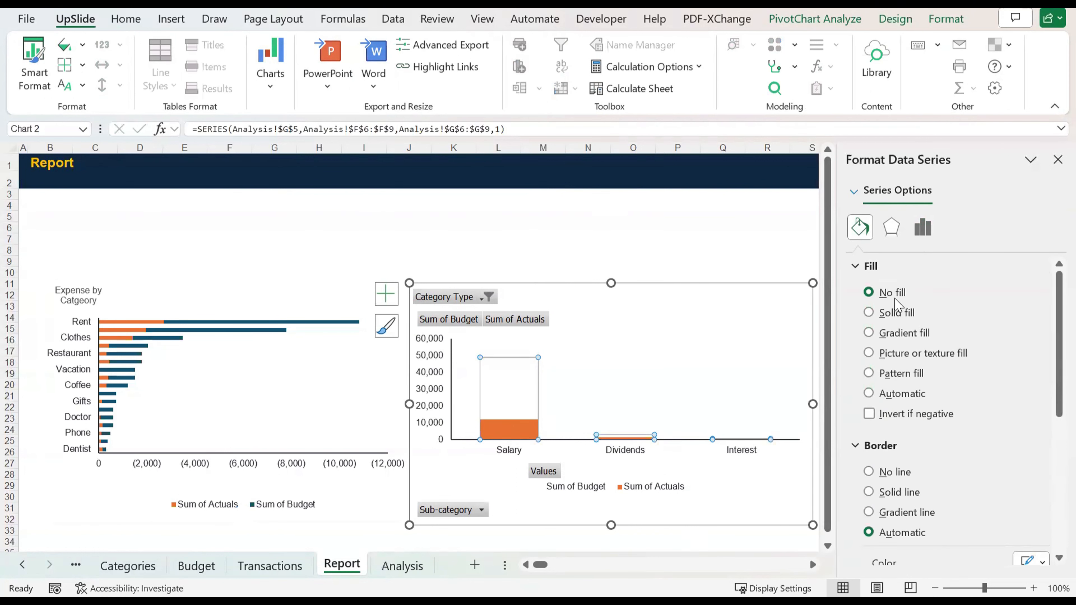
{"action": "left_click", "coordinate": [899, 493]}
Step: Color the Sum of Budget series border dark blue and set its width to 1.25 pt
{"action": "scroll", "coordinate": [904, 500], "scroll_direction": "down", "scroll_amount": 3}
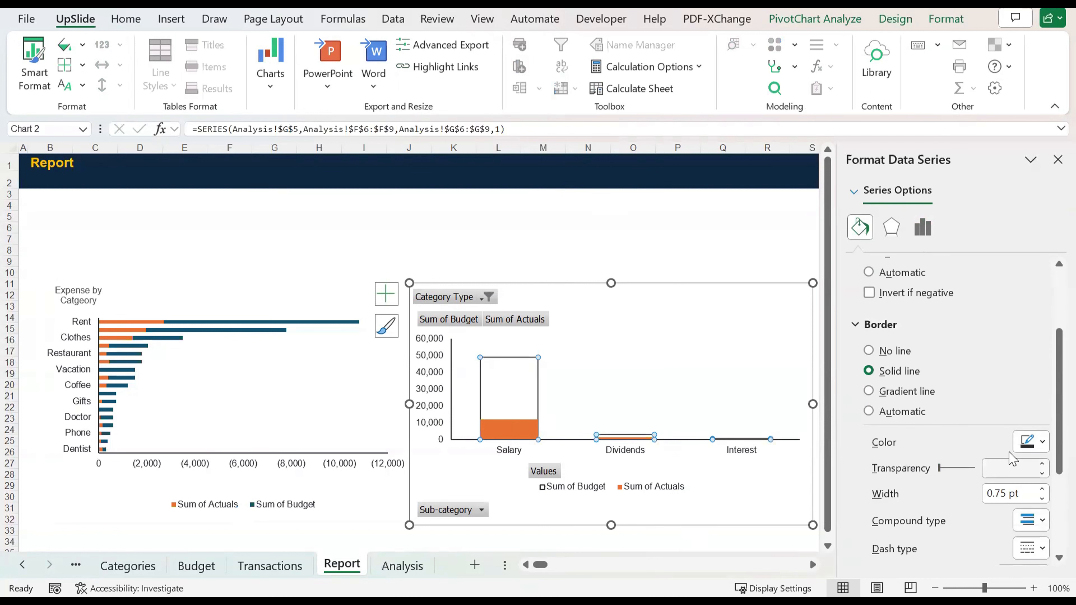
{"action": "left_click", "coordinate": [1031, 435]}
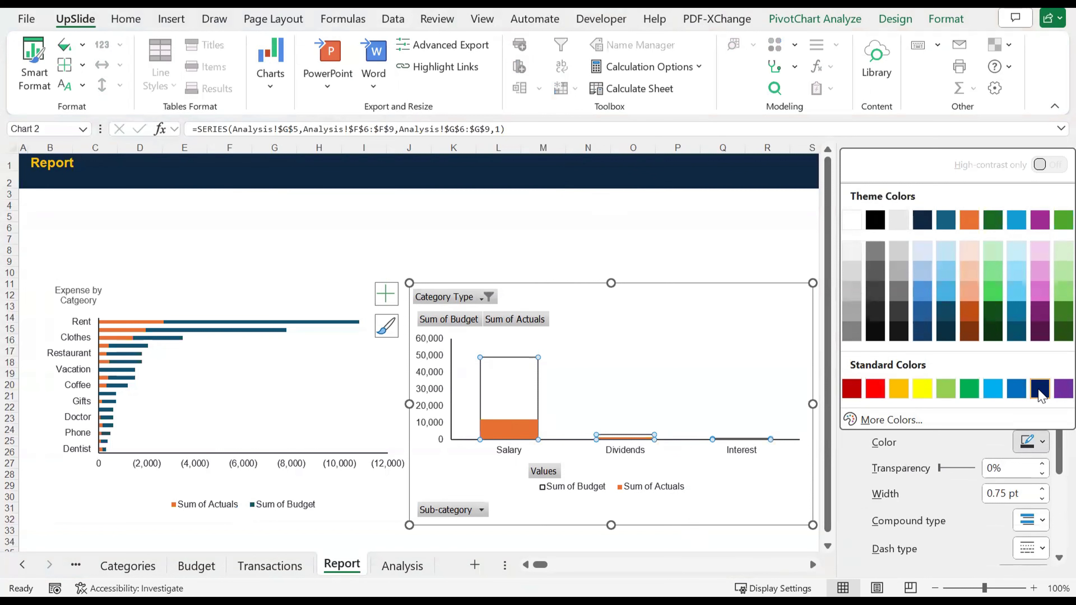
{"action": "left_click", "coordinate": [923, 222]}
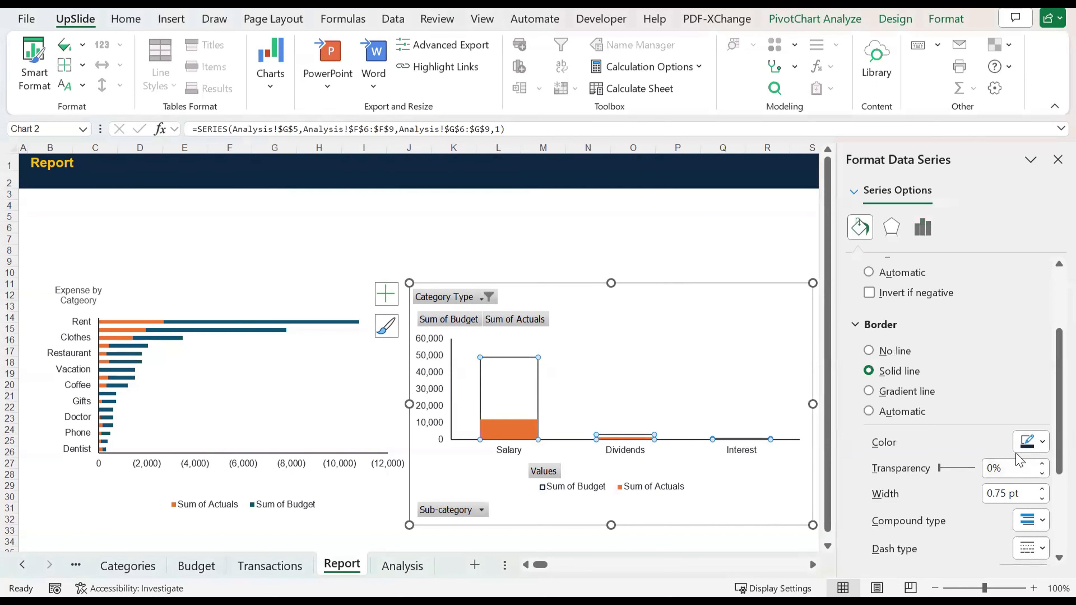
{"action": "left_click", "coordinate": [997, 494]}
{"action": "left_click", "coordinate": [1041, 491]}
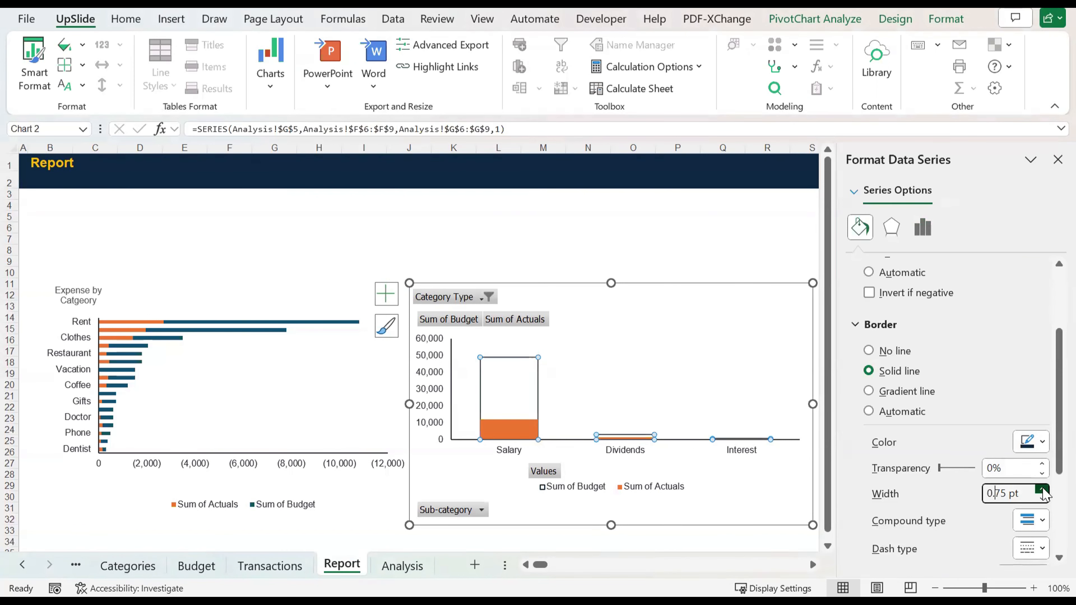
{"action": "left_click", "coordinate": [1042, 490]}
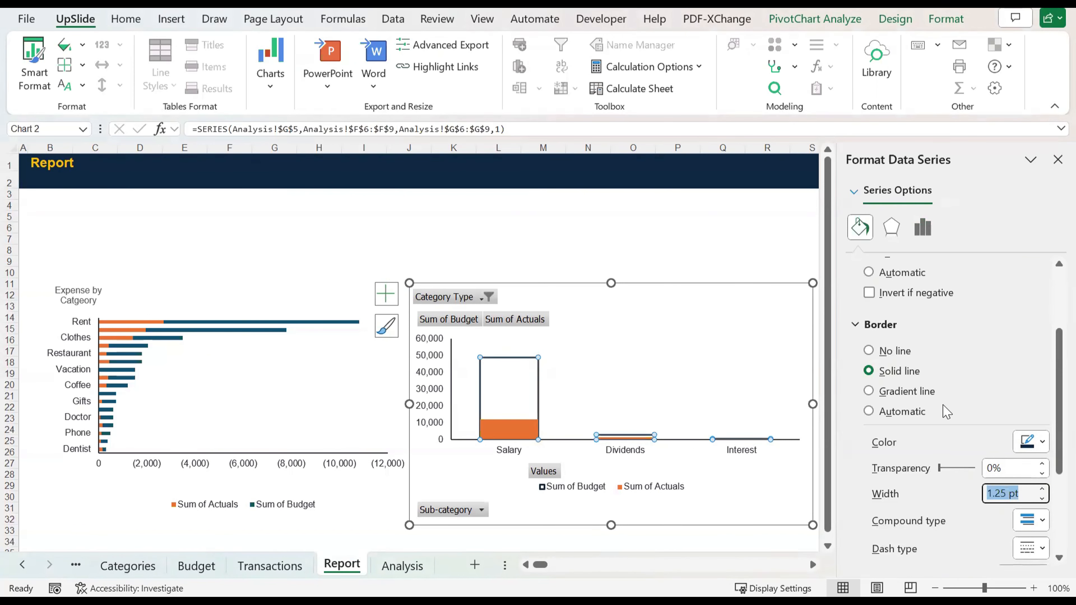
{"action": "left_click", "coordinate": [634, 228]}
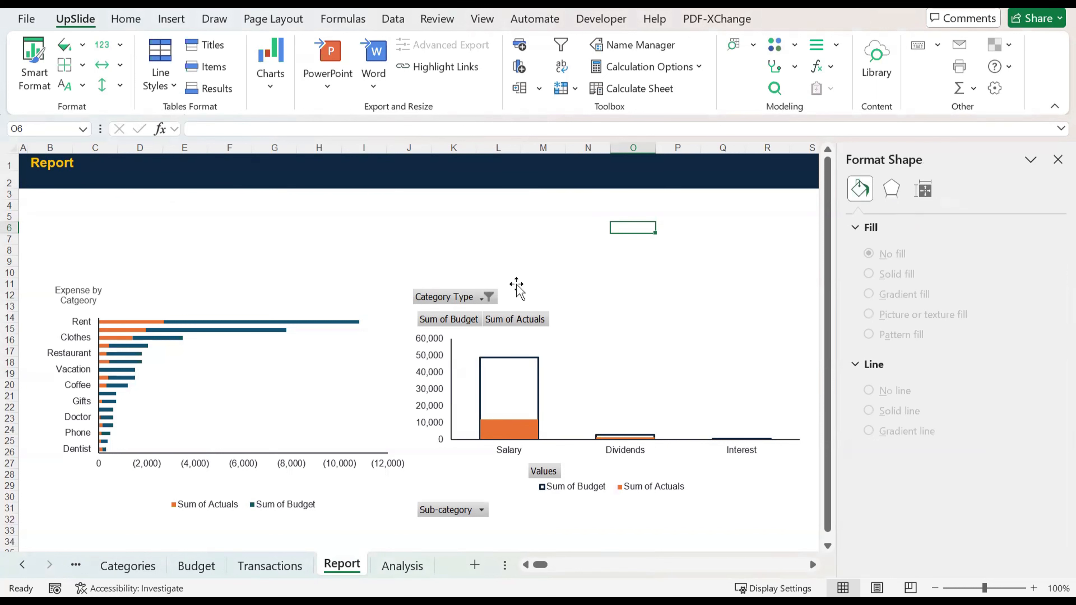
Step: Hide all field buttons on the income PivotChart
{"action": "left_click", "coordinate": [479, 300]}
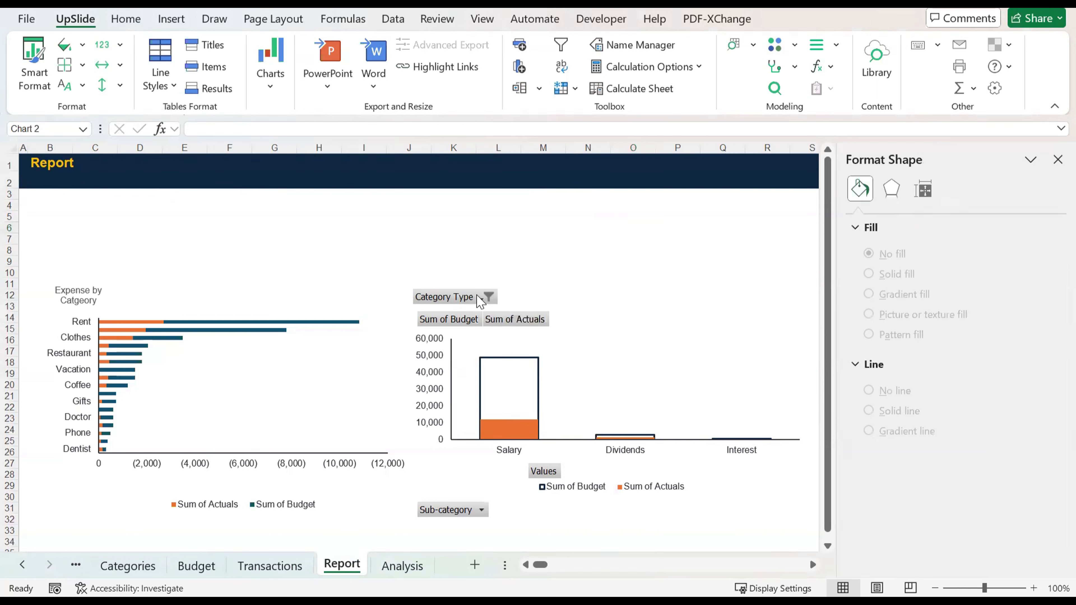
{"action": "left_click", "coordinate": [487, 297]}
{"action": "right_click", "coordinate": [478, 299]}
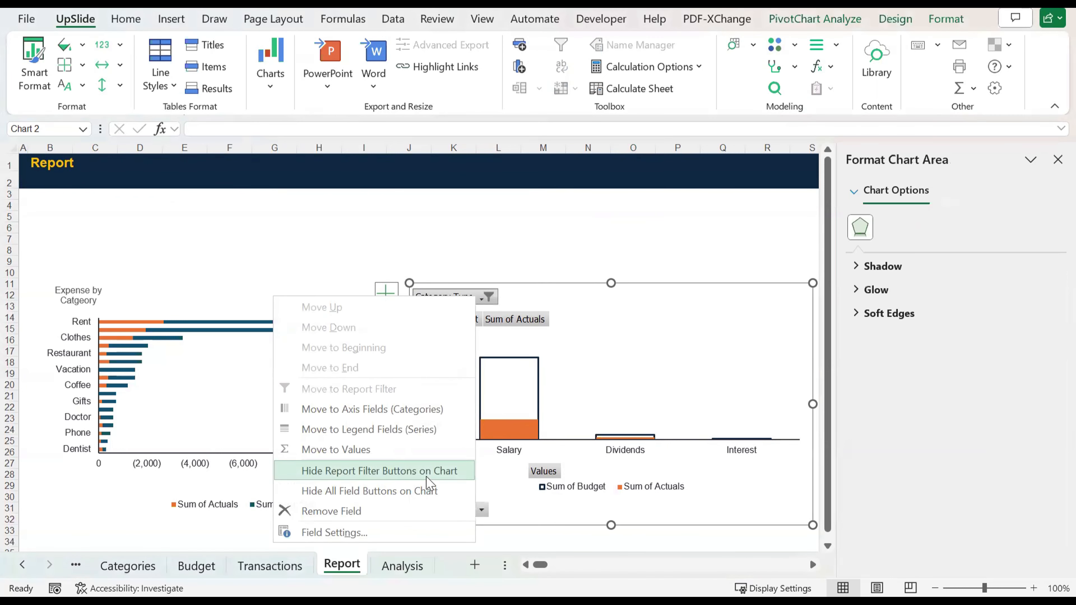
{"action": "left_click", "coordinate": [424, 488]}
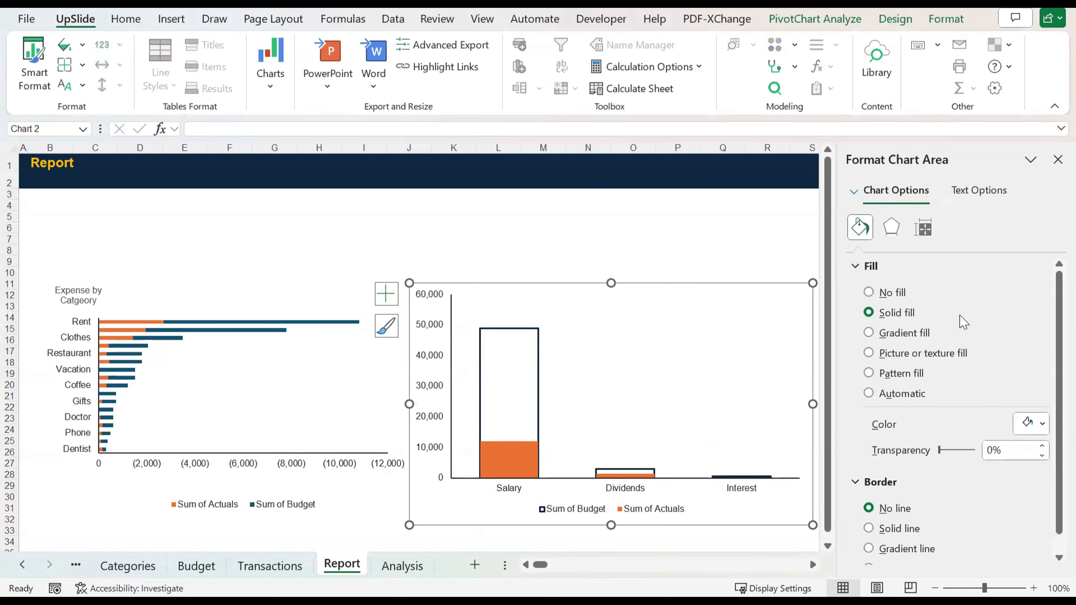
{"action": "left_click", "coordinate": [703, 263]}
Step: Add a chart title element to the income PivotChart
{"action": "scroll", "coordinate": [550, 318], "scroll_direction": "right", "scroll_amount": 3}
{"action": "left_click", "coordinate": [457, 338]}
{"action": "left_click", "coordinate": [588, 294]}
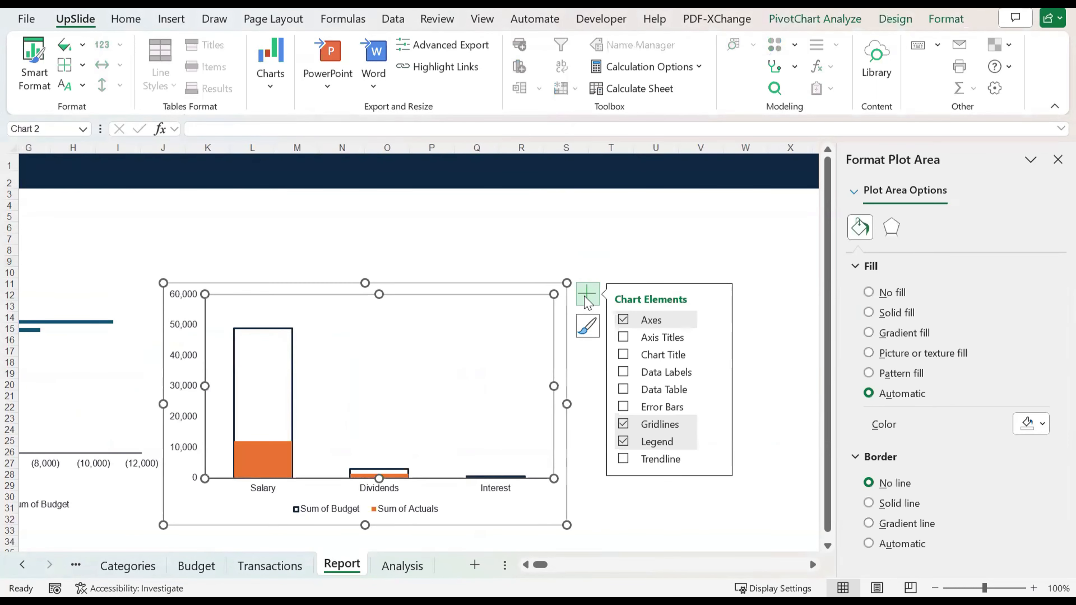
{"action": "left_click", "coordinate": [623, 355]}
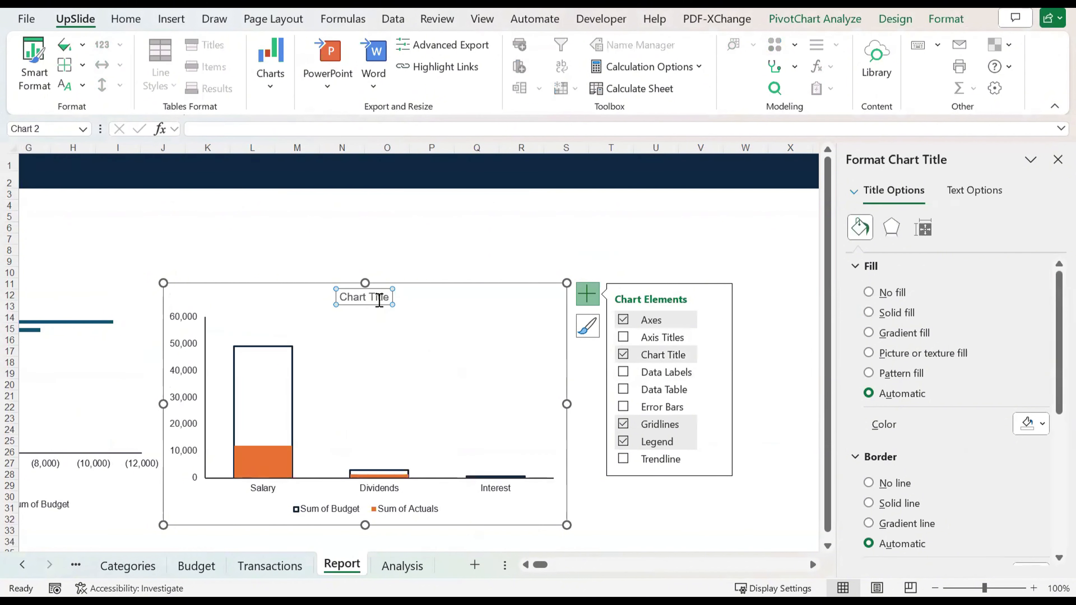
Step: Delete the expense PivotChart's axis title and add a chart title element in its place
{"action": "scroll", "coordinate": [380, 301], "scroll_direction": "left", "scroll_amount": 3}
{"action": "left_click", "coordinate": [226, 296]}
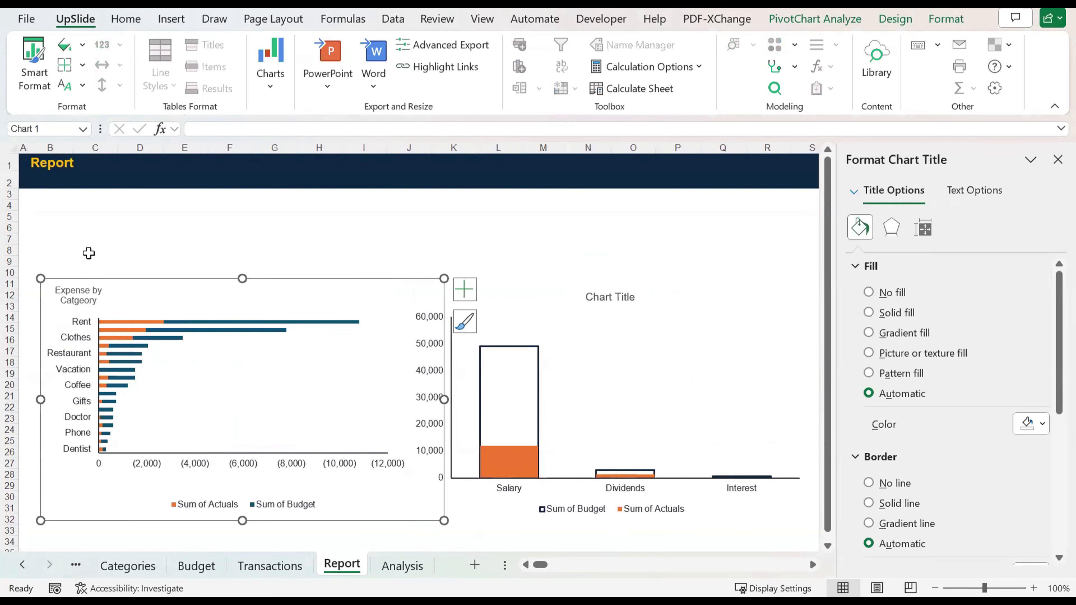
{"action": "left_click", "coordinate": [89, 300]}
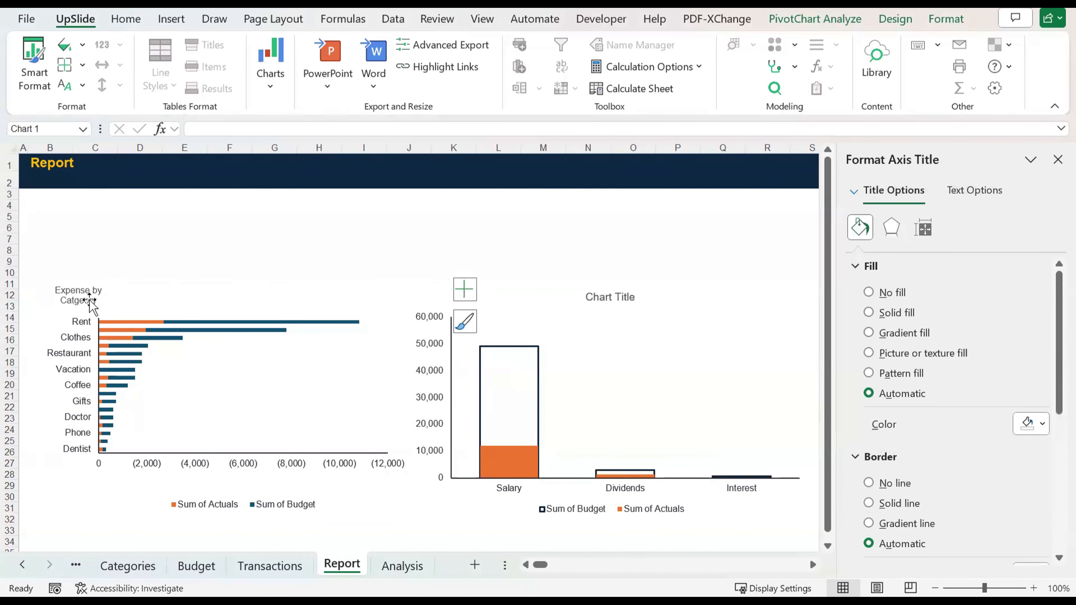
{"action": "key", "text": "Delete"}
{"action": "left_click", "coordinate": [464, 289]}
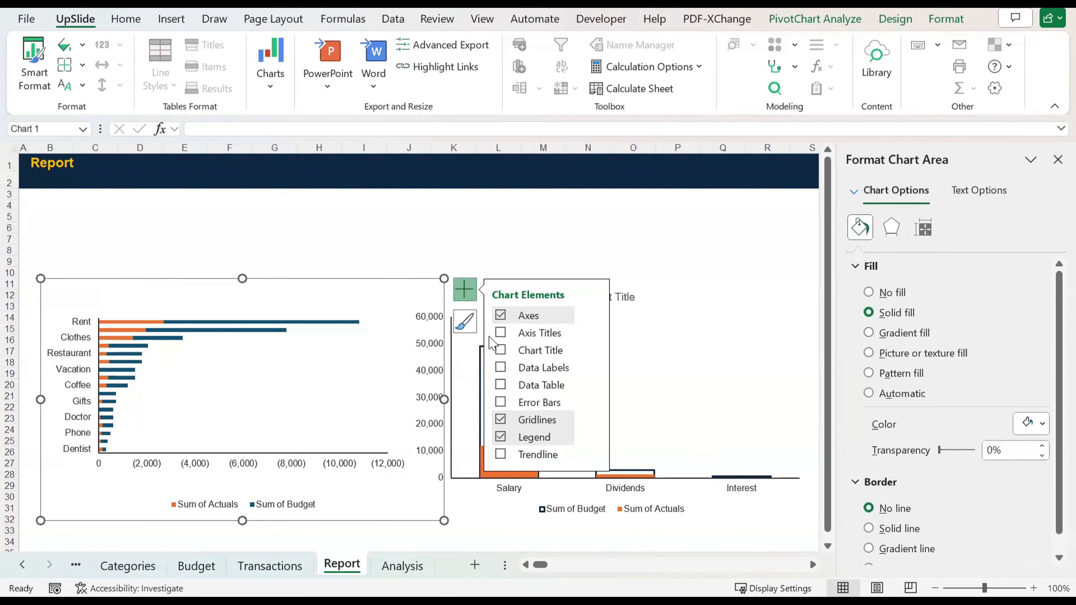
{"action": "left_click", "coordinate": [502, 352]}
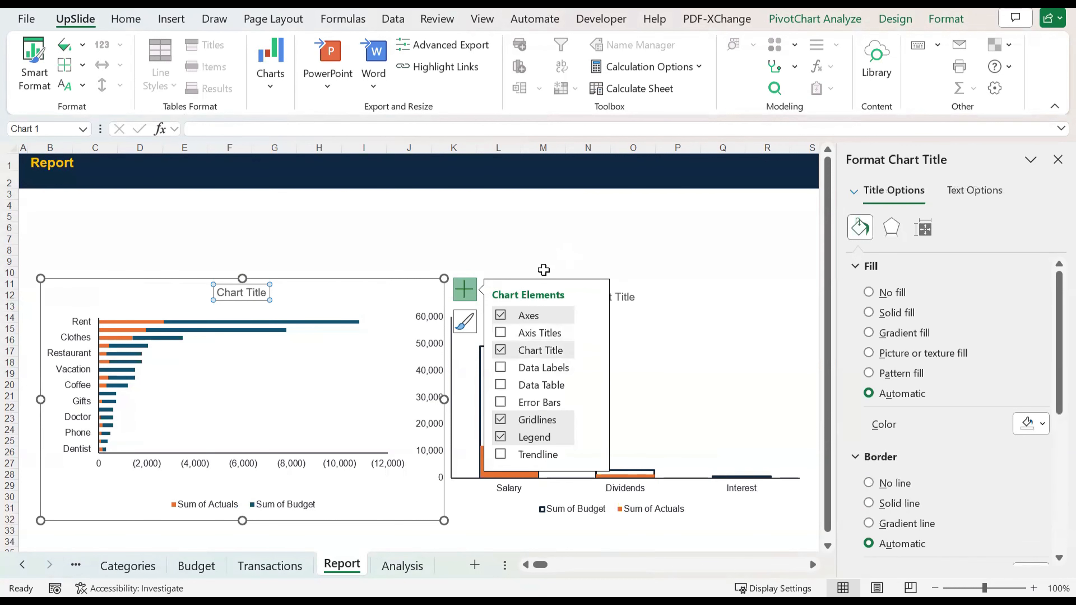
{"action": "left_click", "coordinate": [579, 232]}
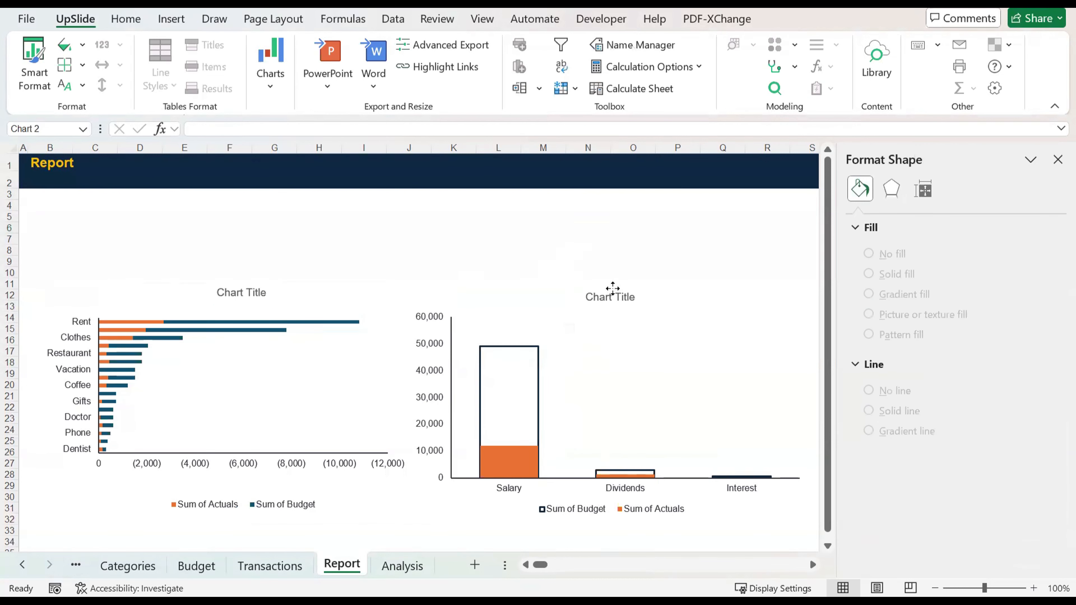
Step: Change the income PivotChart's title text to "Income per Category"
{"action": "double_click", "coordinate": [608, 298]}
{"action": "type", "text": "Inco"}
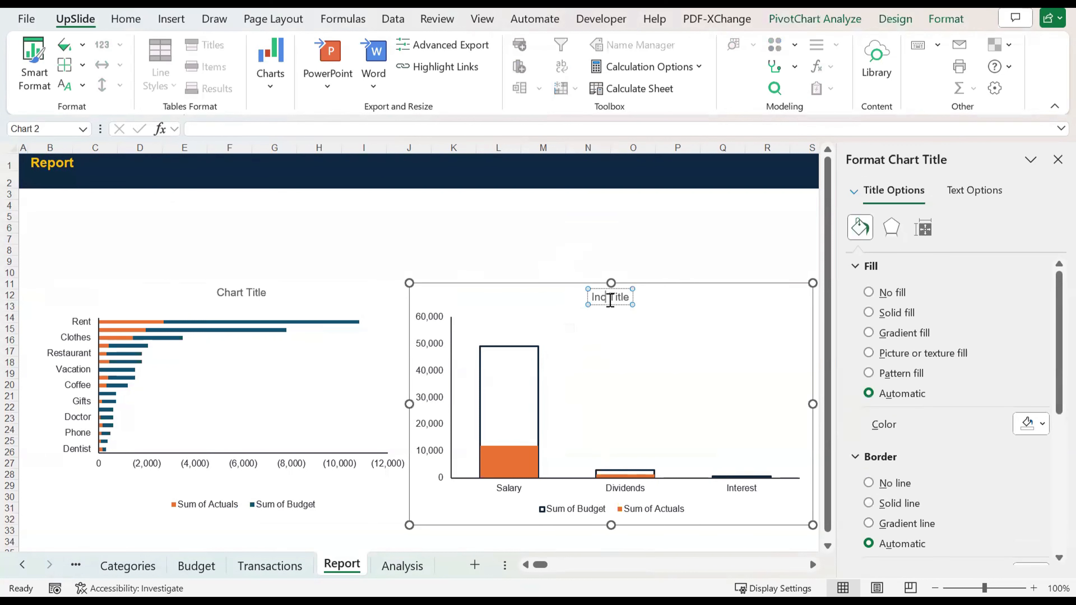
{"action": "type", "text": "me per C"}
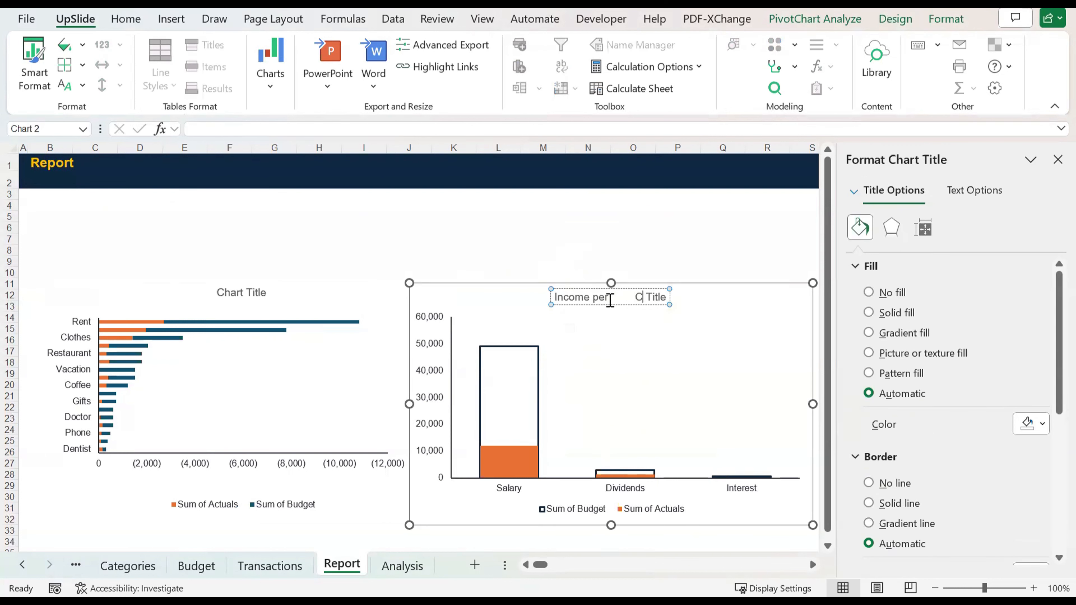
{"action": "key", "text": "BackSpace"}
{"action": "type", "text": "Categpry"}
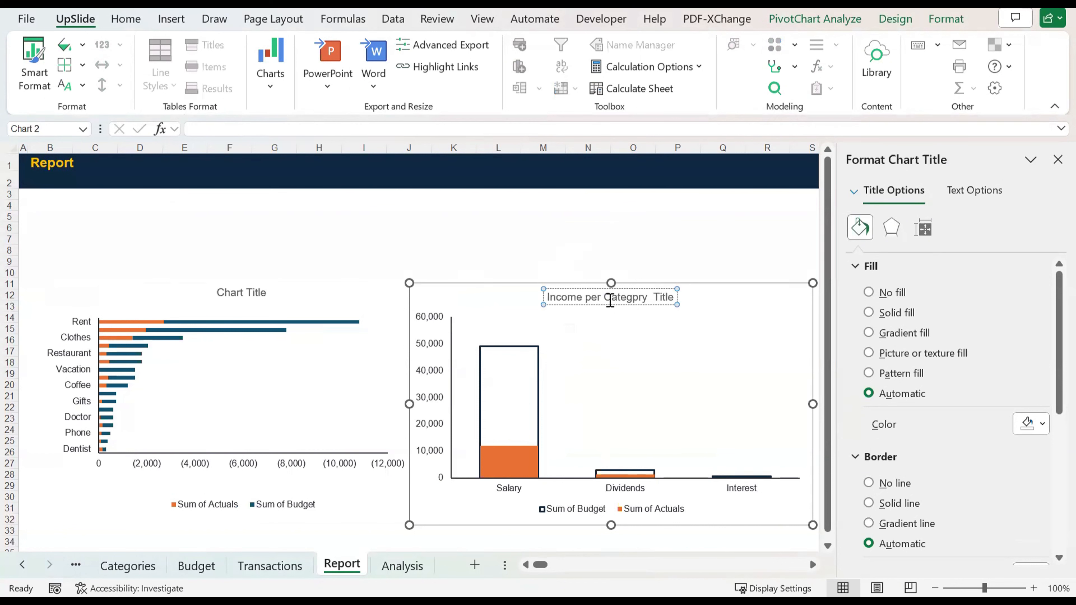
{"action": "key", "text": "BackSpace"}
{"action": "key", "text": "BackSpace"}
{"action": "key", "text": "BackSpace"}
{"action": "type", "text": "ory"}
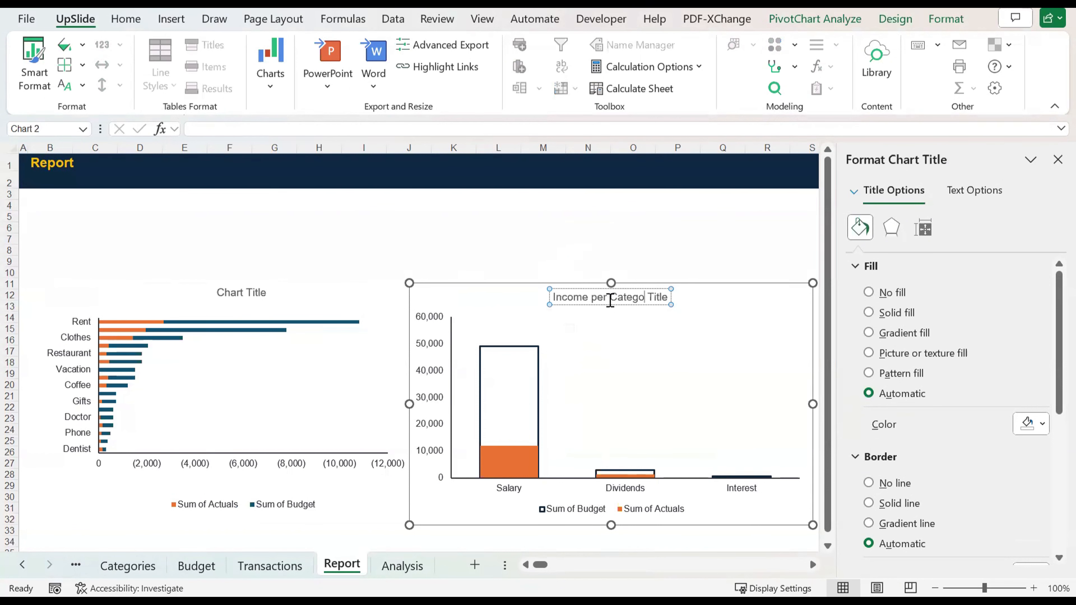
{"action": "key", "text": "Delete"}
{"action": "key", "text": "Delete"}
{"action": "key", "text": "Delete"}
{"action": "key", "text": "Delete"}
{"action": "key", "text": "Delete"}
{"action": "key", "text": "Delete"}
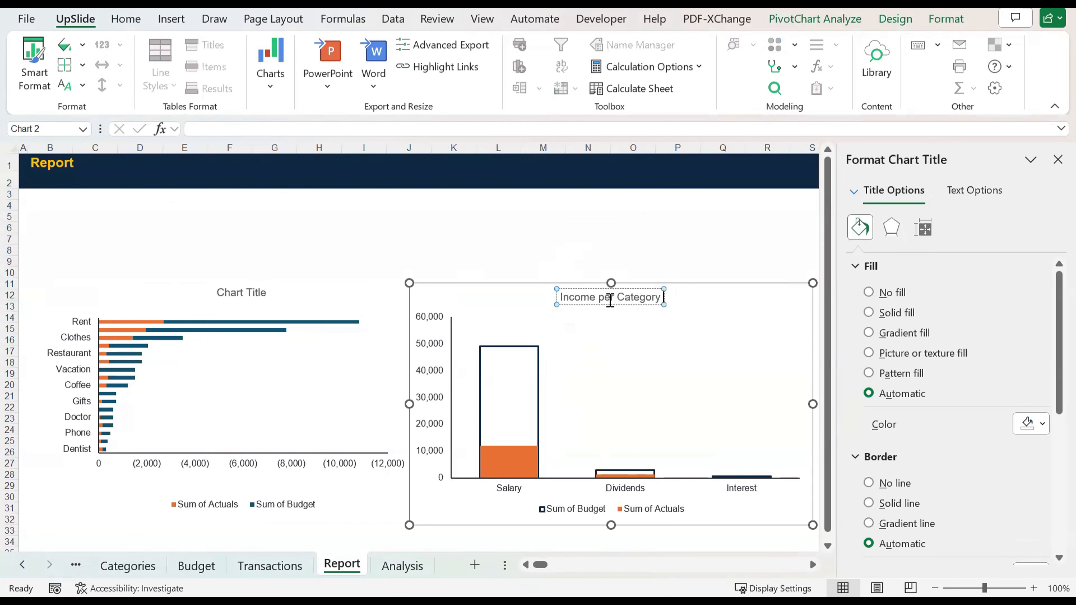
Step: Copy the income chart's title into the expense PivotChart's title and reword it as "Expense per Category"
{"action": "triple_click", "coordinate": [610, 301]}
{"action": "key", "text": "ctrl+c"}
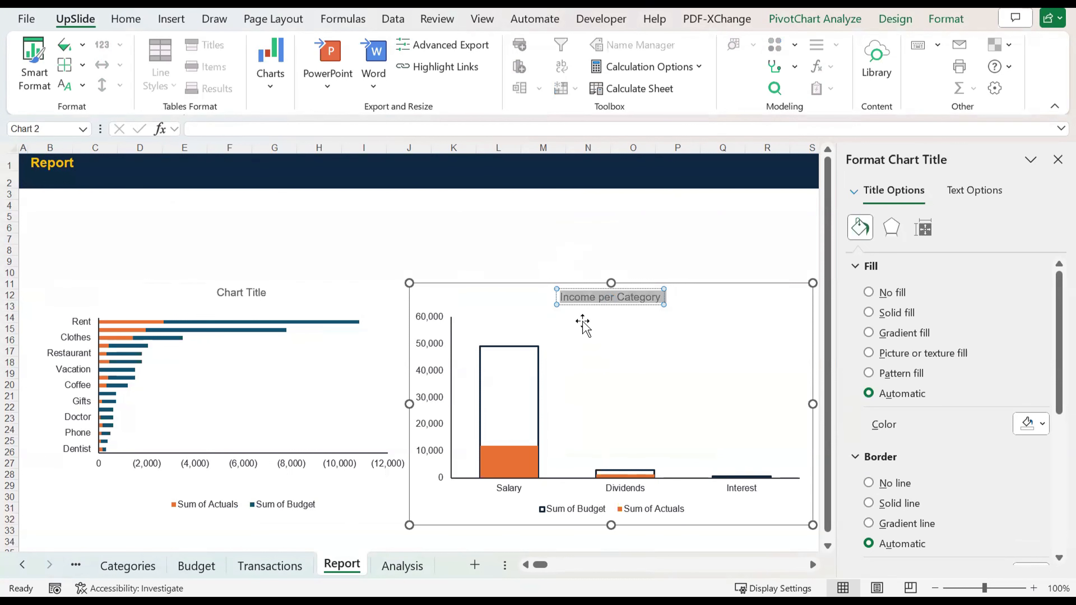
{"action": "left_click", "coordinate": [232, 287]}
{"action": "left_click", "coordinate": [240, 296]}
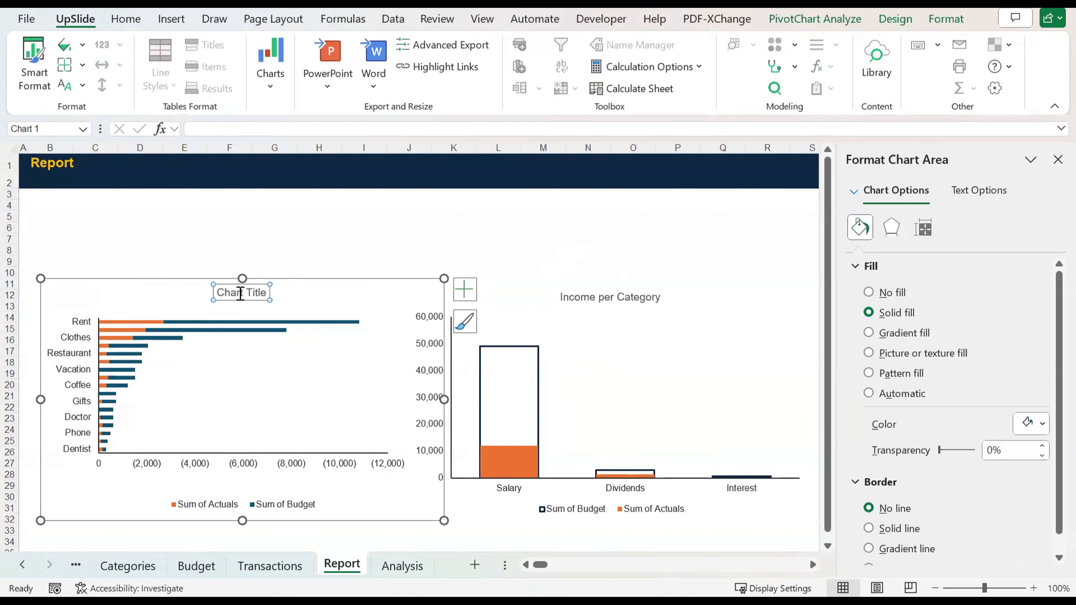
{"action": "triple_click", "coordinate": [240, 293]}
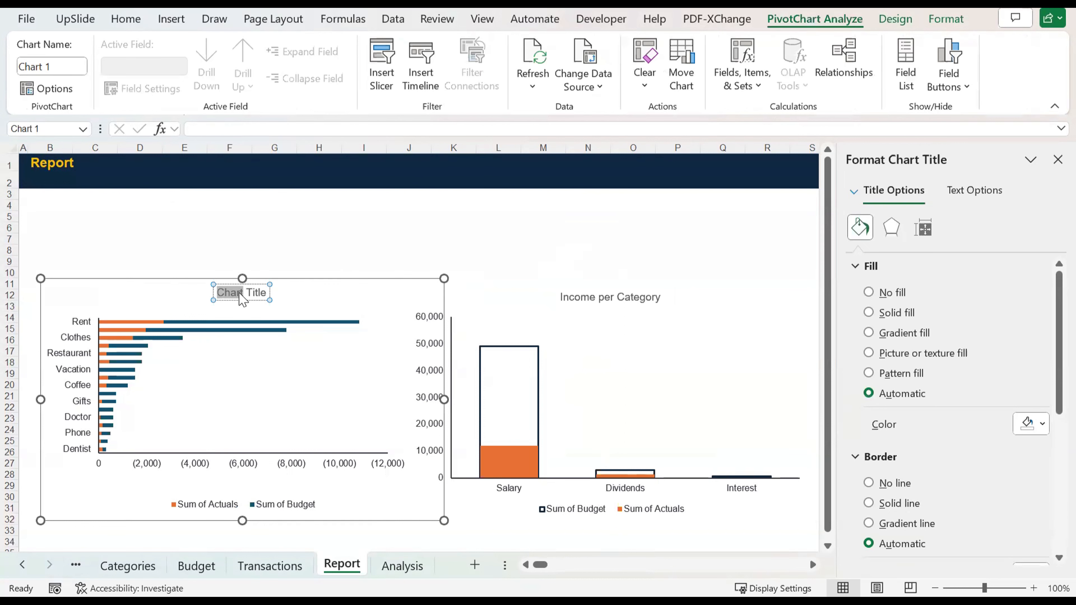
{"action": "key", "text": "ctrl+v"}
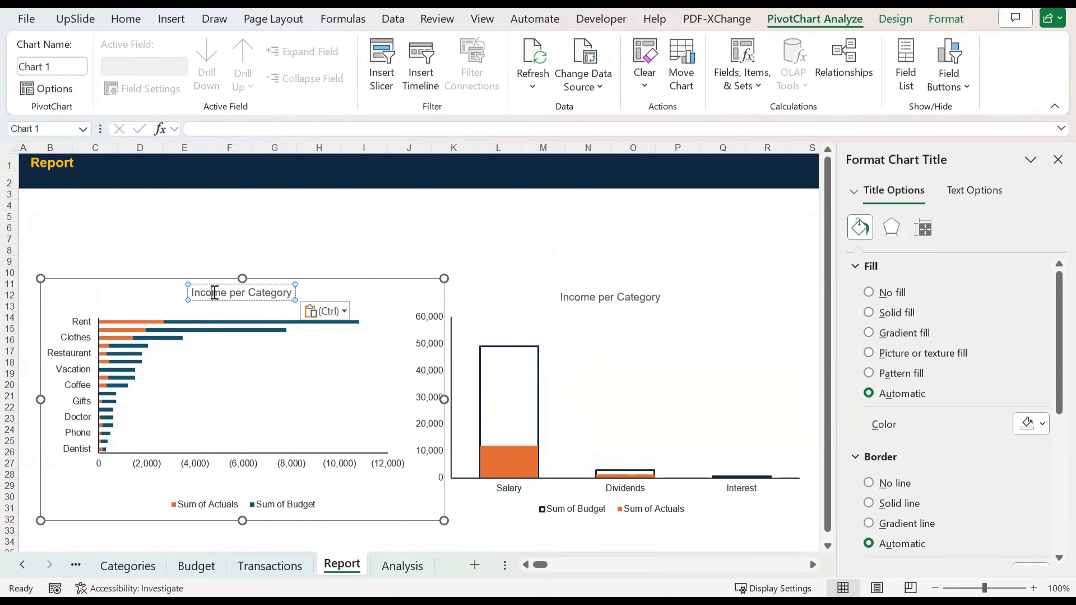
{"action": "left_click", "coordinate": [214, 293]}
{"action": "double_click", "coordinate": [214, 293]}
{"action": "type", "text": "E"}
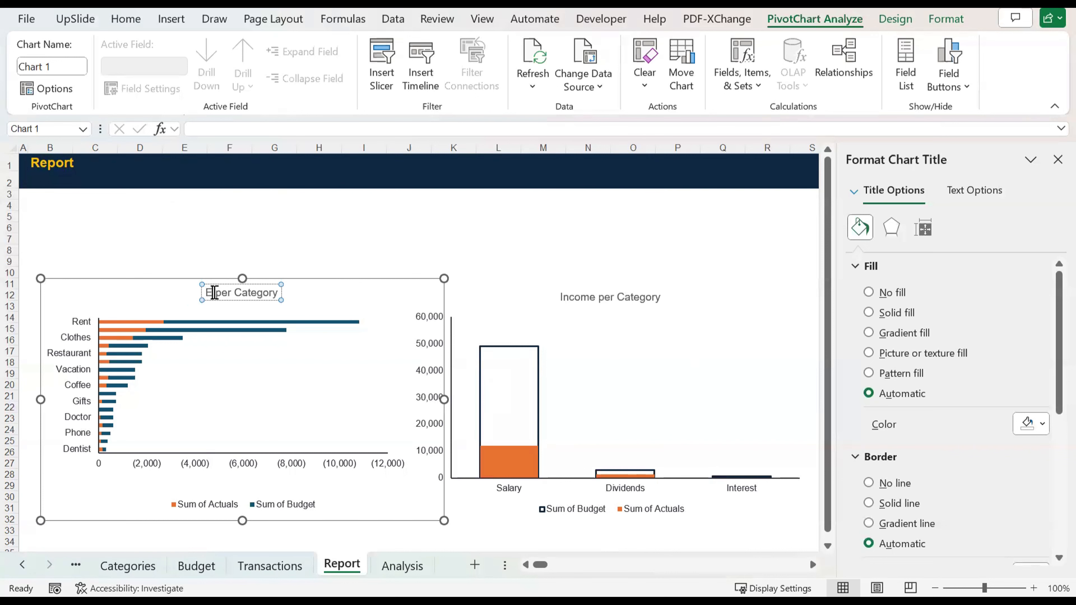
{"action": "type", "text": "xpense"}
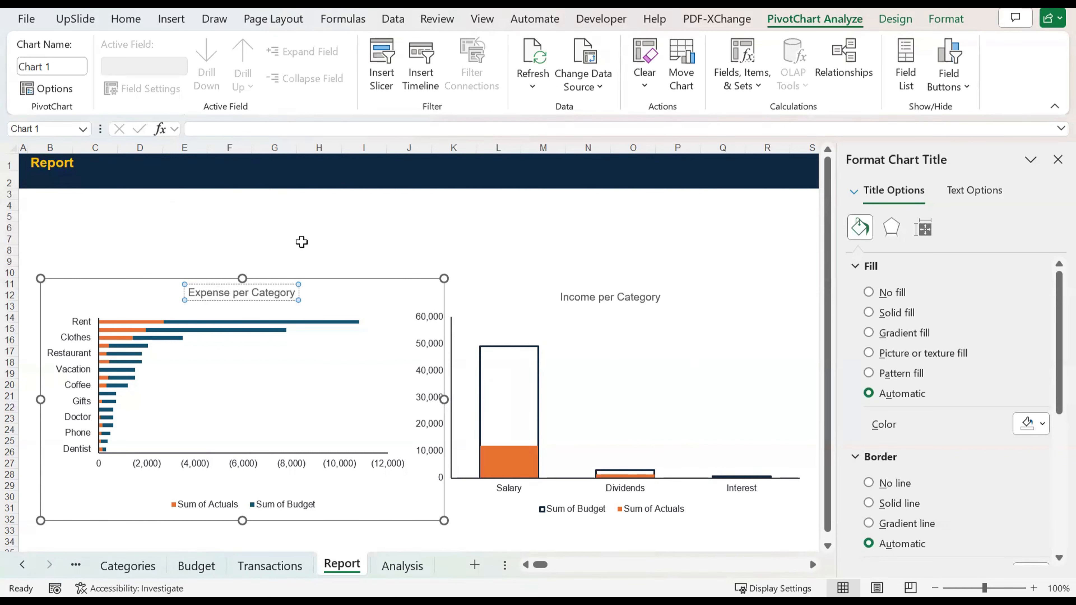
{"action": "left_click", "coordinate": [301, 242]}
{"action": "left_click", "coordinate": [526, 286]}
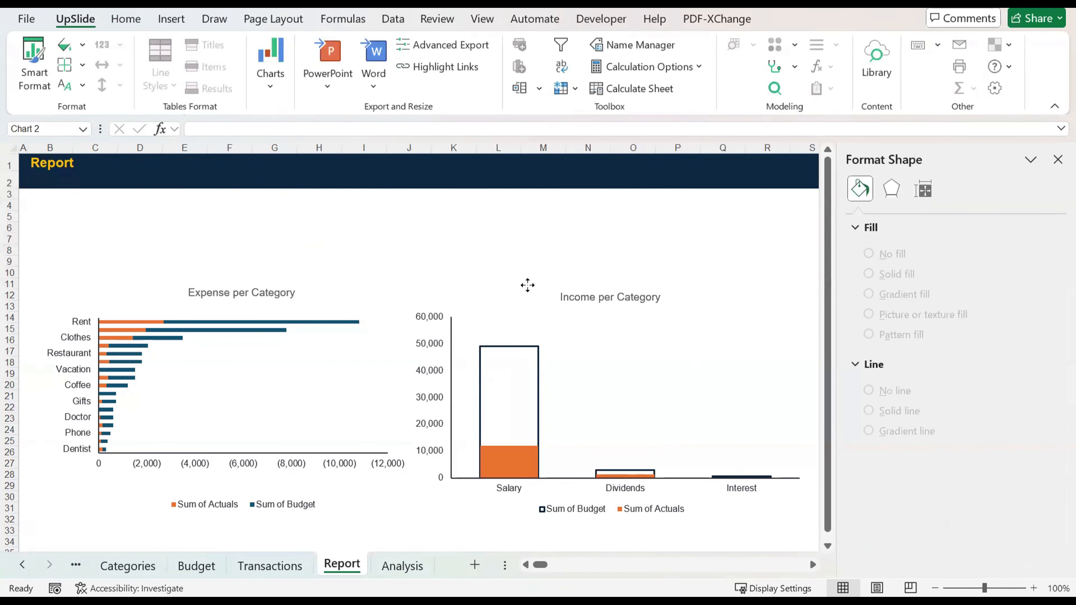
Step: Move the expense chart up to the sheet's left edge and the income chart up and right so they no longer overlap
{"action": "left_click", "coordinate": [1057, 160]}
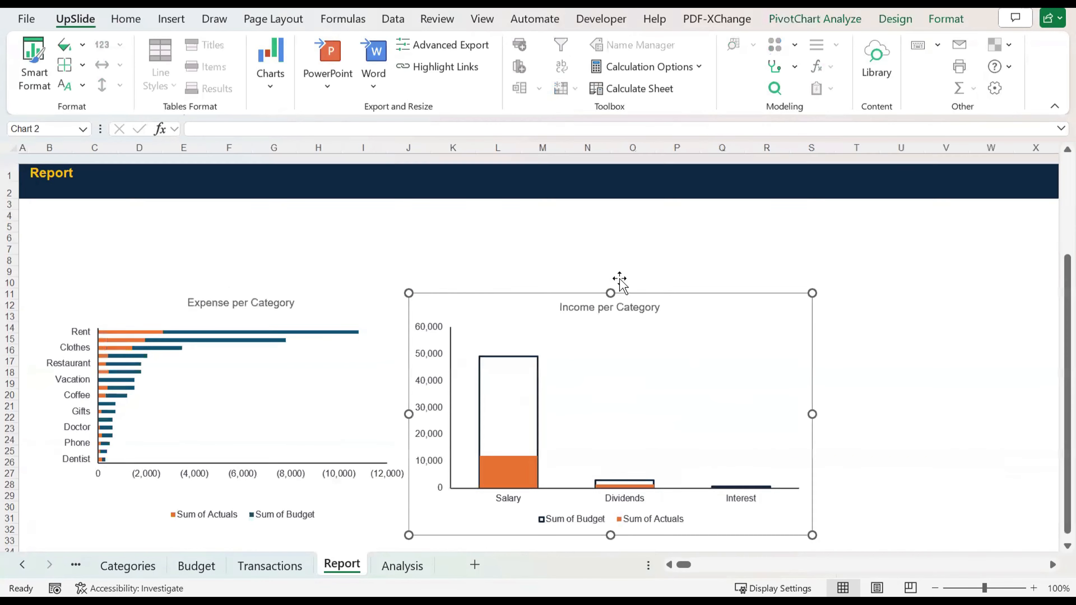
{"action": "left_click", "coordinate": [278, 284]}
{"action": "mouse_move", "coordinate": [279, 285]}
{"action": "left_mouse_down"}
{"action": "mouse_move", "coordinate": [269, 247]}
{"action": "mouse_move", "coordinate": [290, 270]}
{"action": "left_mouse_up"}
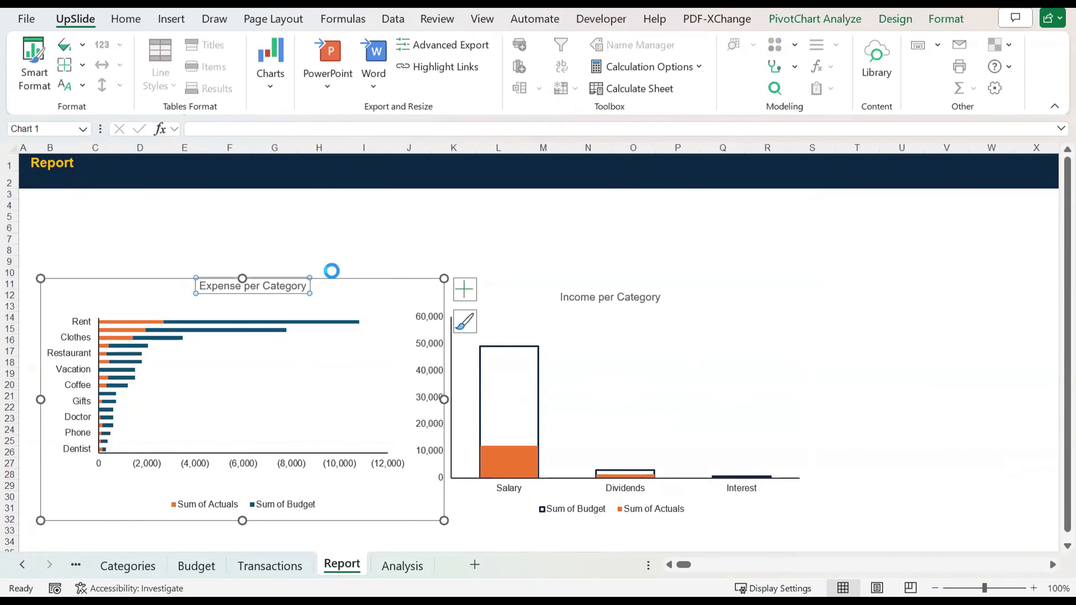
{"action": "left_click_drag", "start_coordinate": [355, 281], "coordinate": [344, 259]}
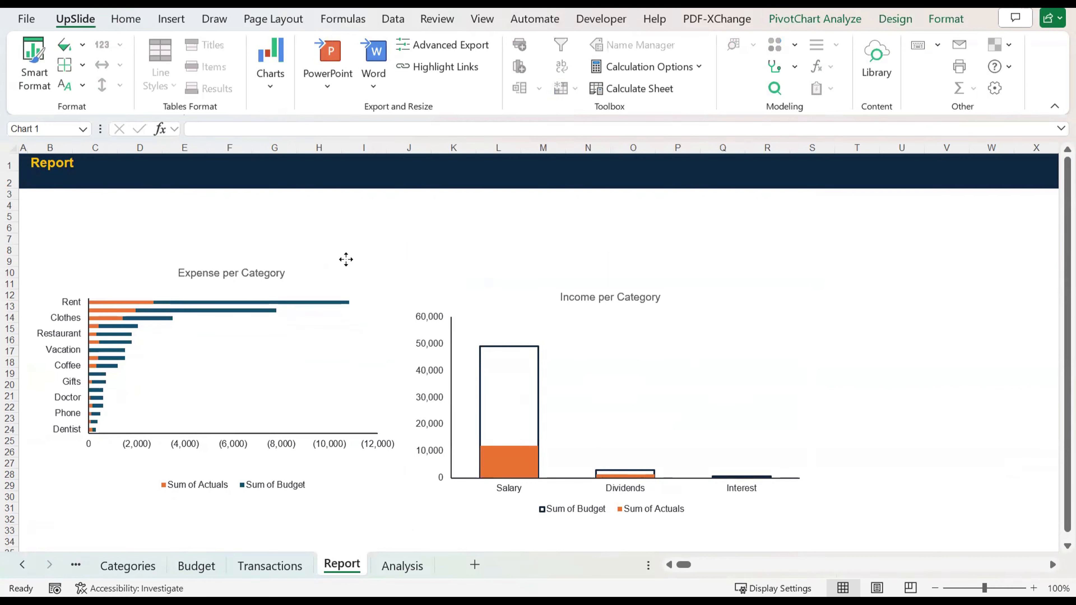
{"action": "left_click", "coordinate": [522, 270]}
{"action": "left_click_drag", "start_coordinate": [454, 289], "coordinate": [471, 250]}
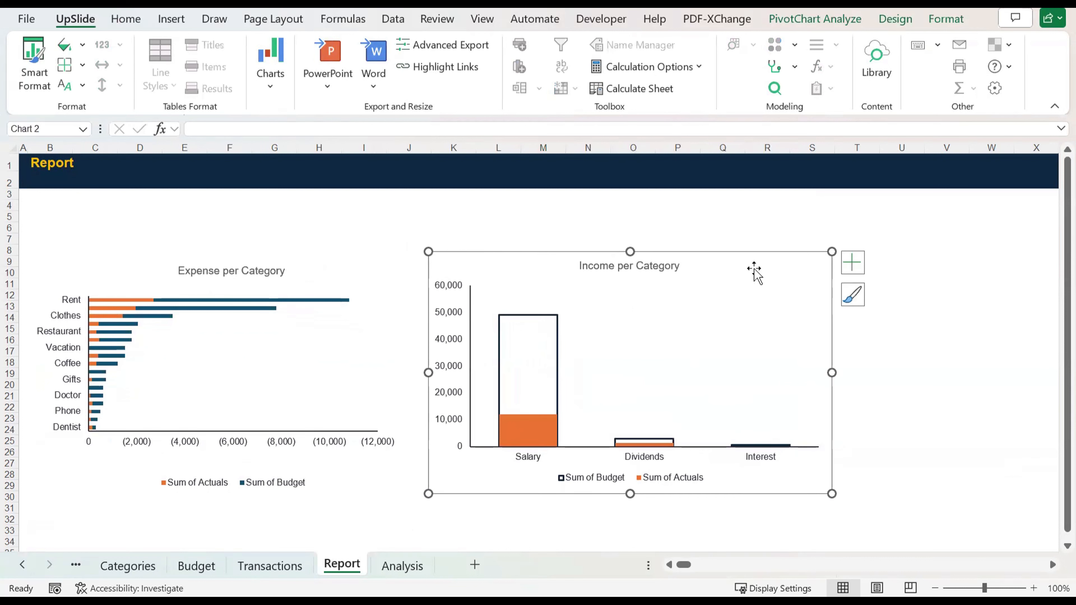
{"action": "left_click", "coordinate": [940, 367]}
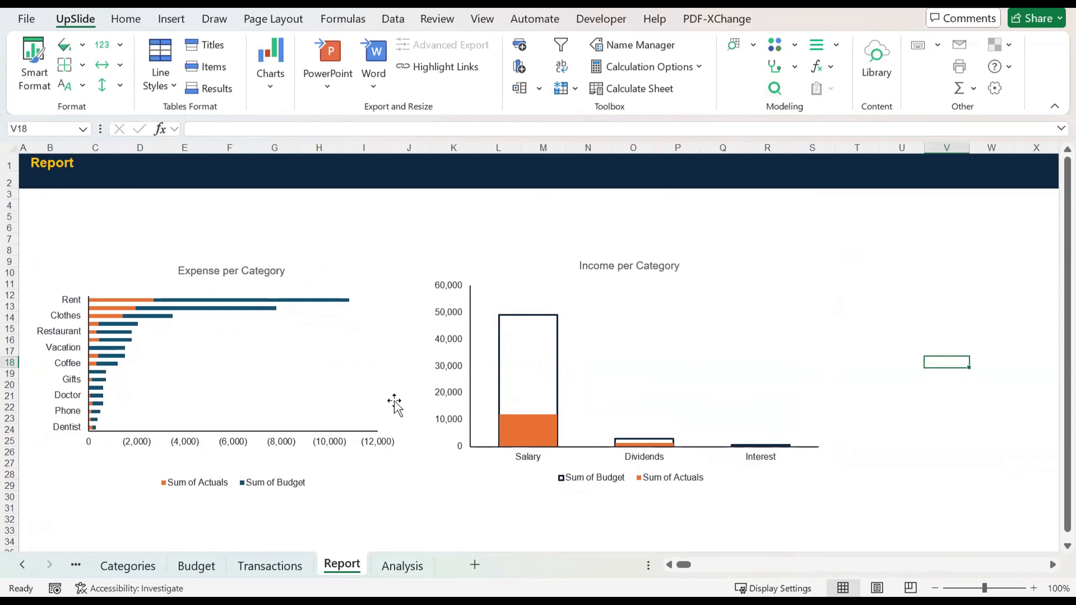
{"action": "mouse_move", "coordinate": [546, 404]}
{"action": "key", "text": "alt+Tab"}
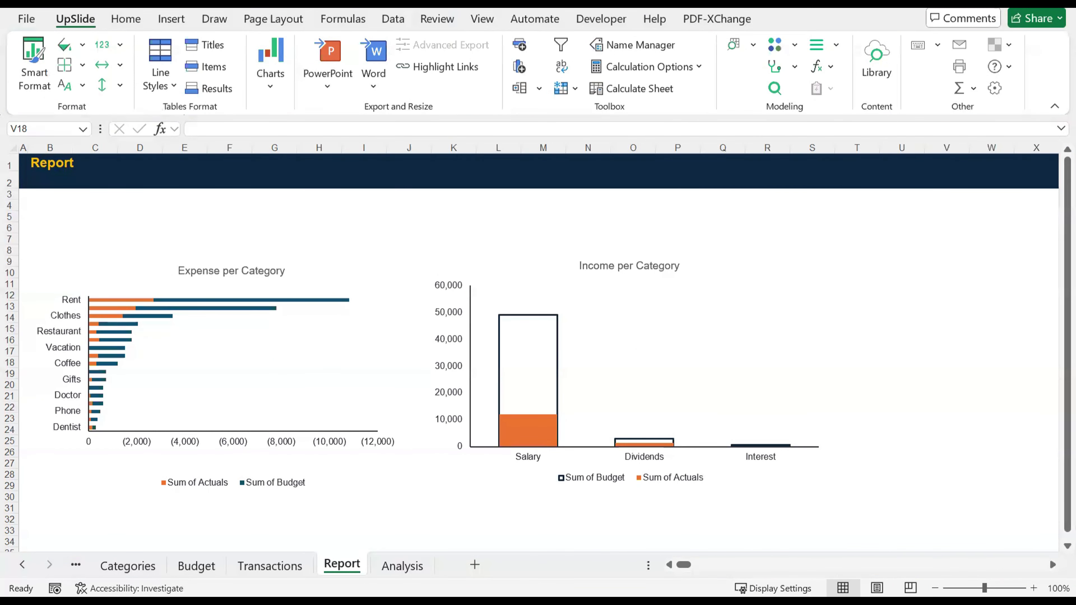
{"action": "key", "text": "alt+Tab"}
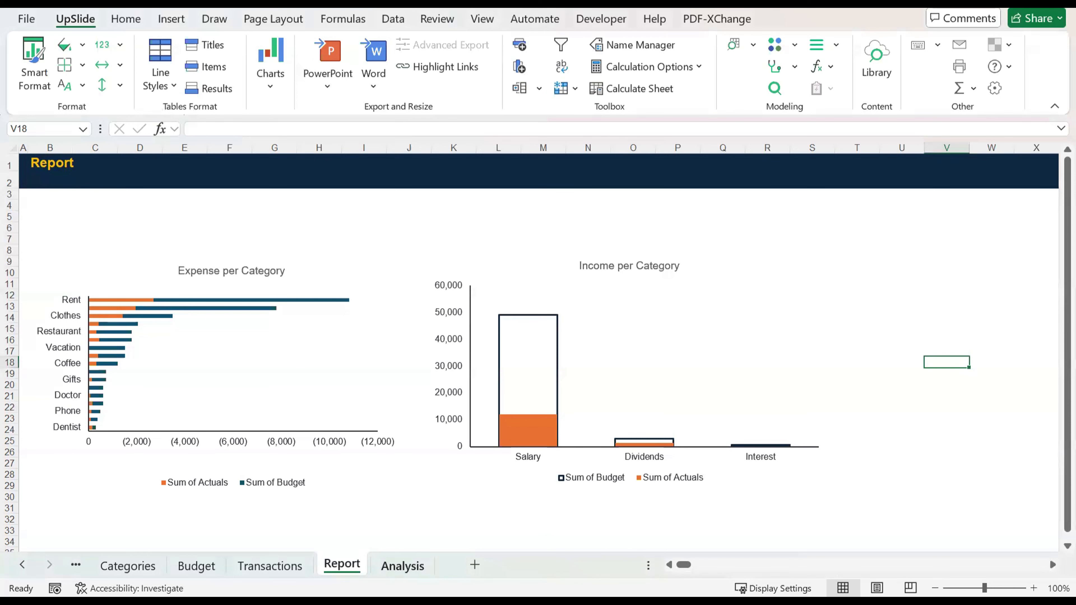
Step: Try to insert a timeline for the expense PivotChart on the Report sheet
{"action": "left_click", "coordinate": [301, 382]}
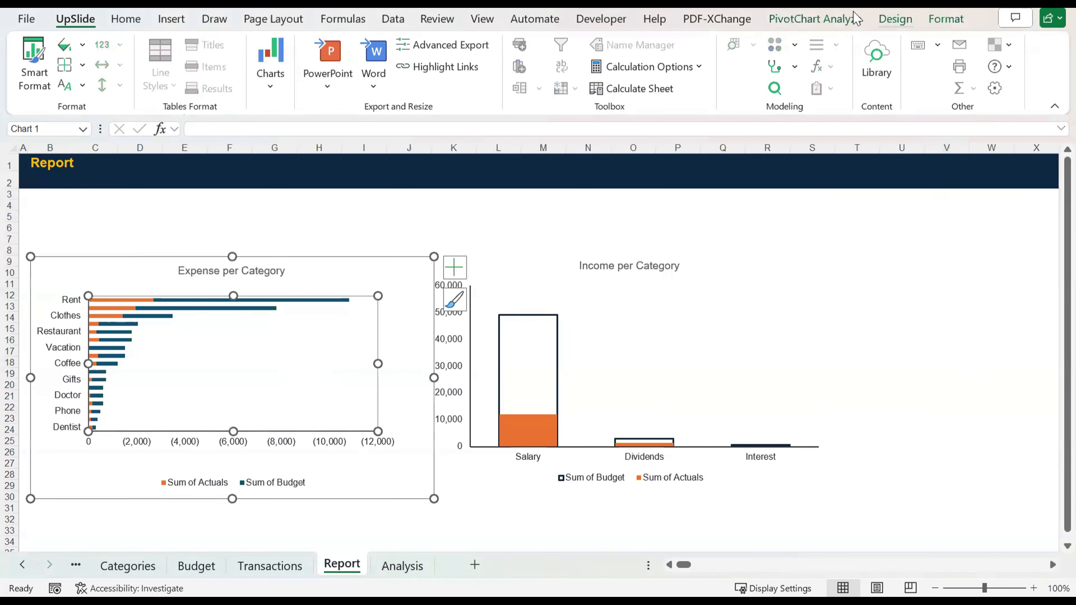
{"action": "left_click", "coordinate": [841, 19]}
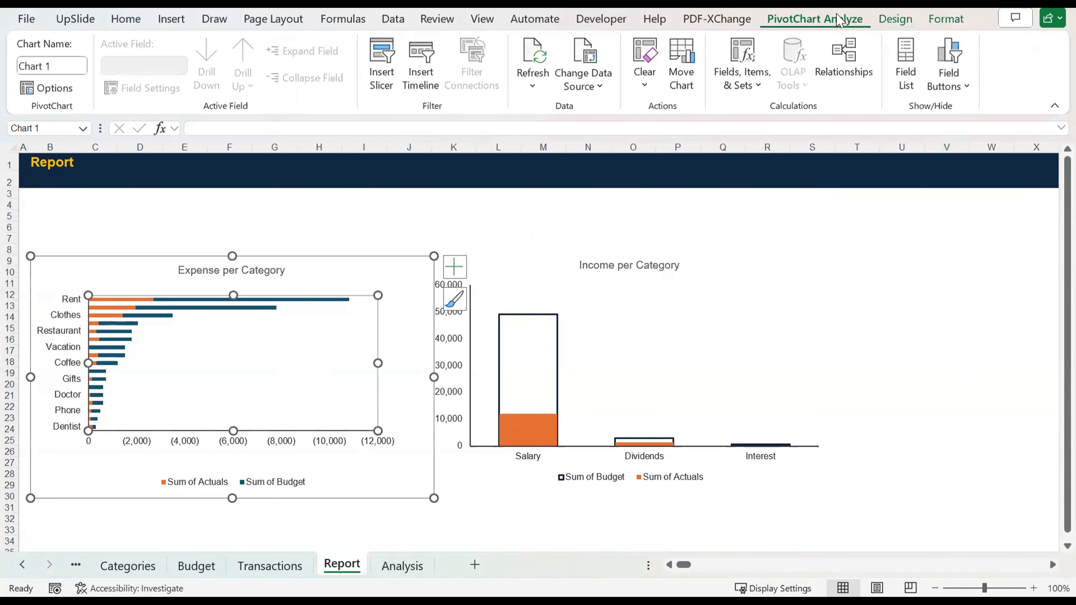
{"action": "left_click", "coordinate": [420, 71]}
{"action": "left_click", "coordinate": [546, 342]}
Step: Try to insert a timeline from the expense PivotTable on the Analysis sheet
{"action": "left_click", "coordinate": [387, 567]}
{"action": "left_click", "coordinate": [193, 281]}
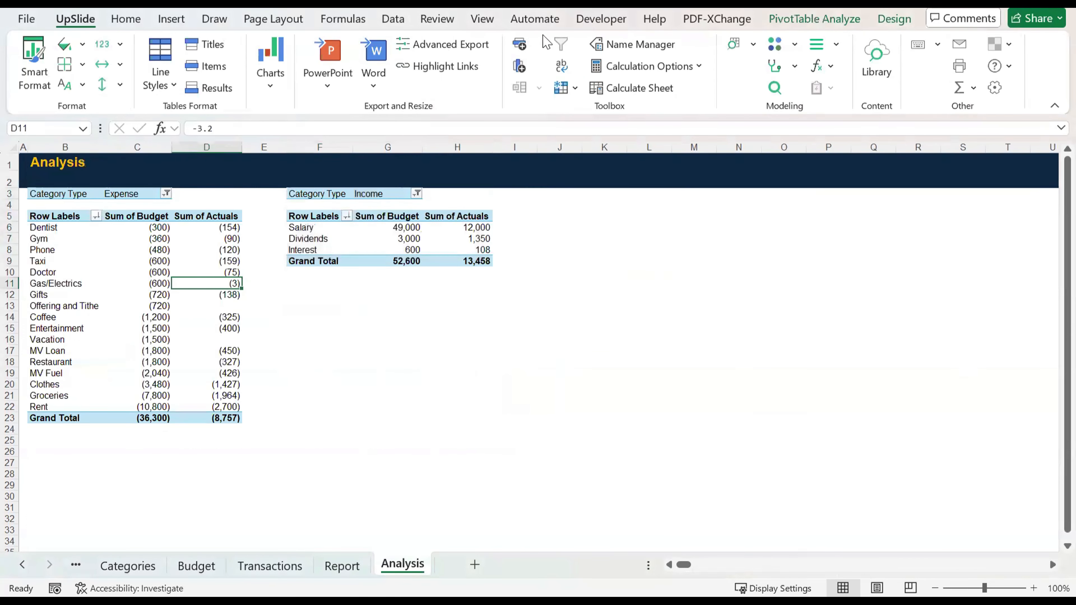
{"action": "left_click", "coordinate": [845, 22]}
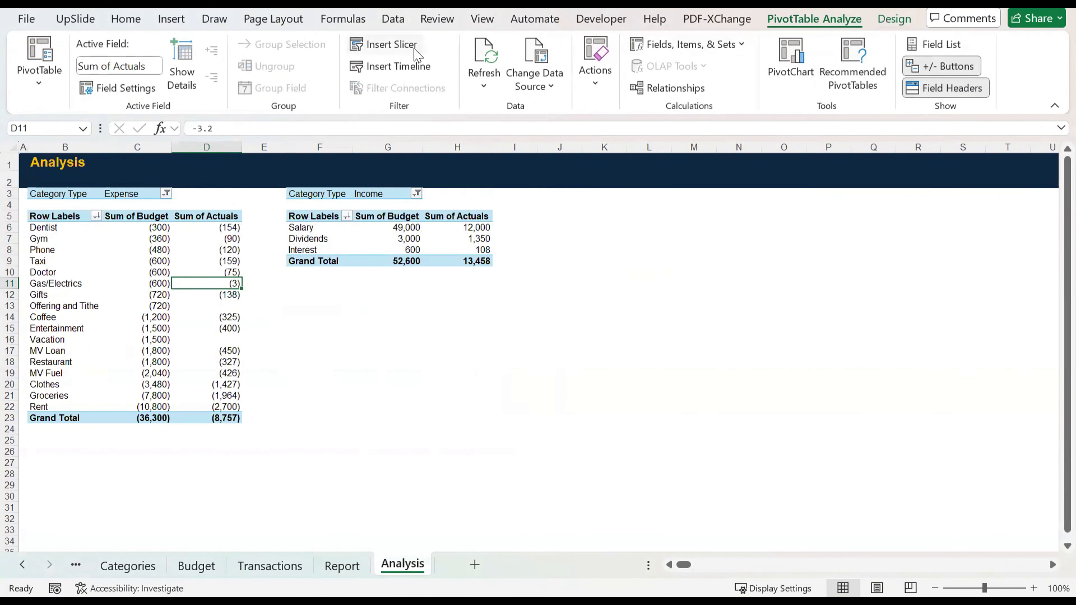
{"action": "left_click", "coordinate": [422, 67]}
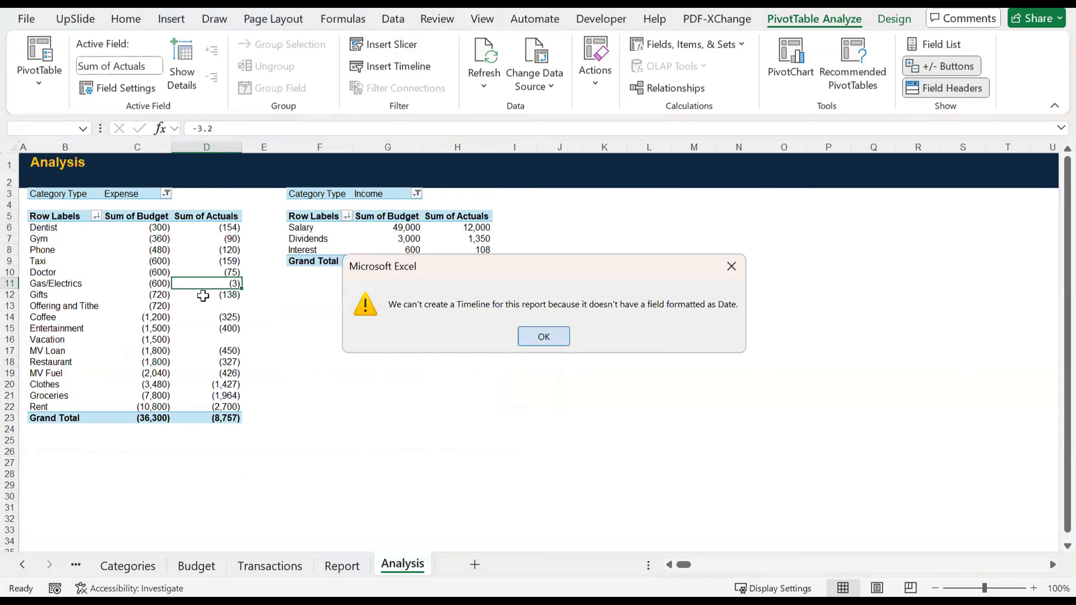
{"action": "key", "text": "Return"}
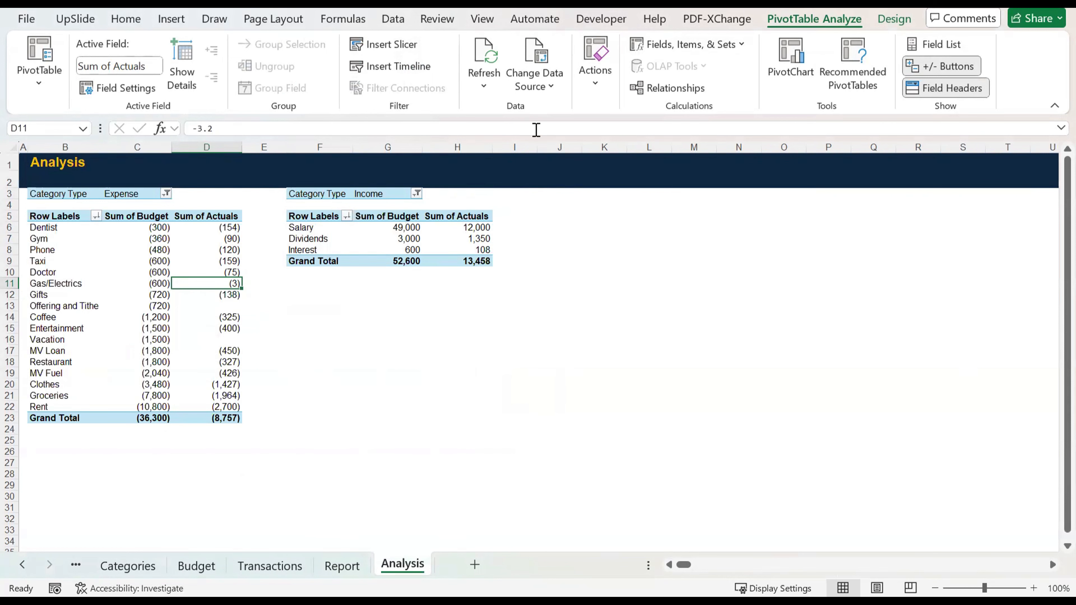
Step: Show the workbook's queries and open the Data query in the Power Query Editor
{"action": "left_click", "coordinate": [393, 19]}
{"action": "left_click", "coordinate": [182, 44]}
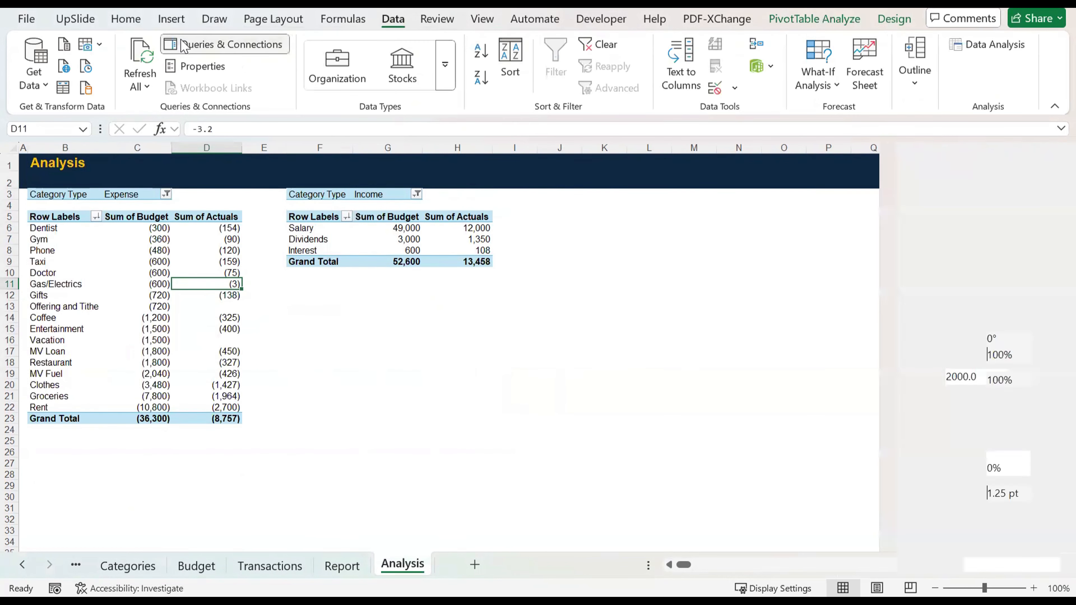
{"action": "right_click", "coordinate": [996, 388]}
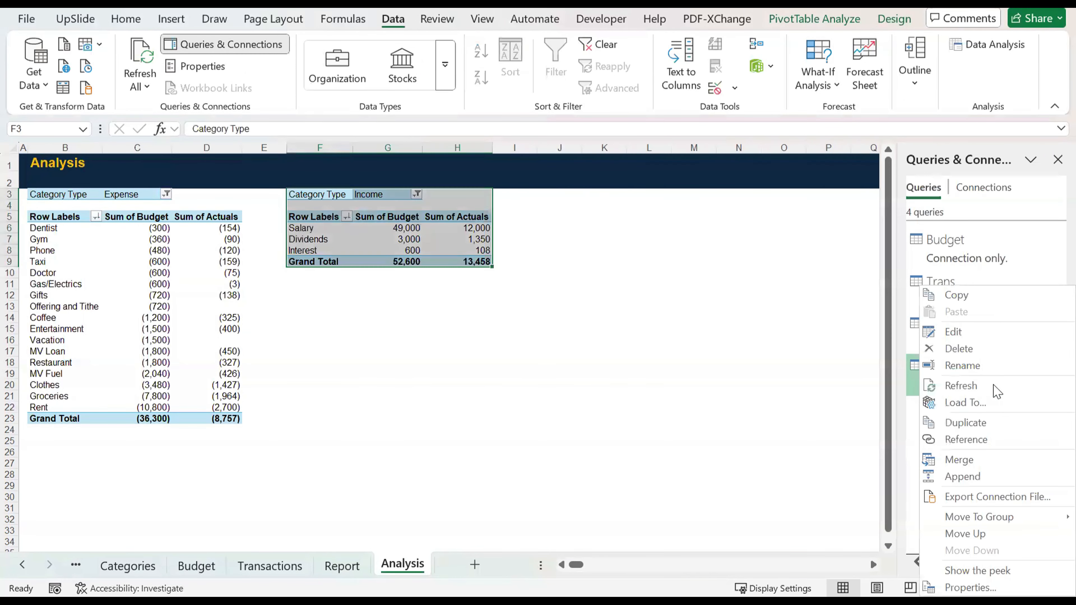
{"action": "left_click", "coordinate": [848, 375]}
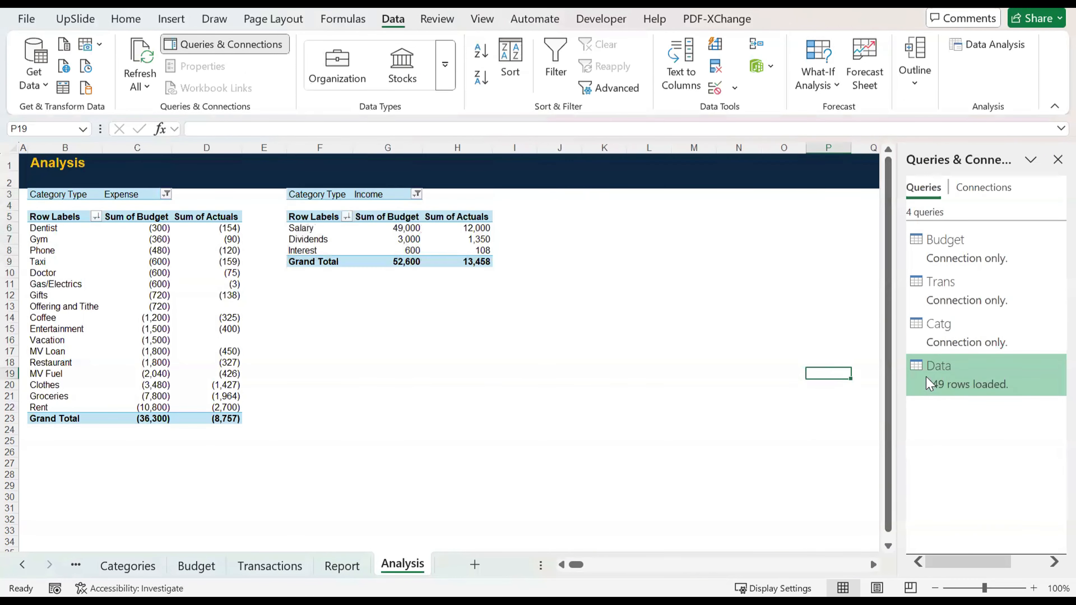
{"action": "left_click", "coordinate": [929, 384]}
{"action": "double_click", "coordinate": [929, 384]}
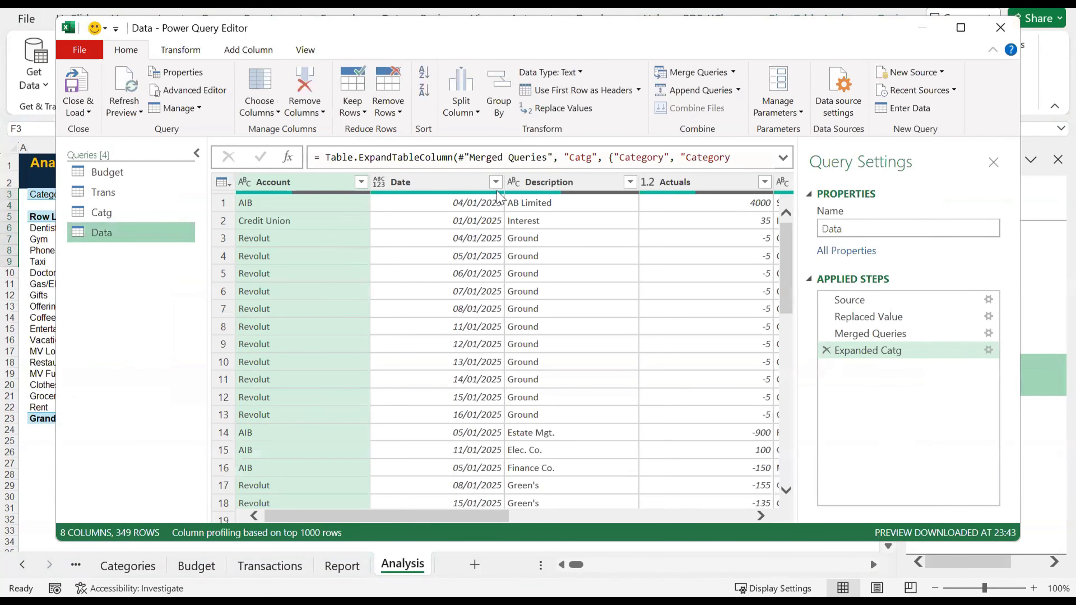
Step: Set the Date column's data type to Date in the Data query and load the query back to the workbook
{"action": "left_click", "coordinate": [378, 184]}
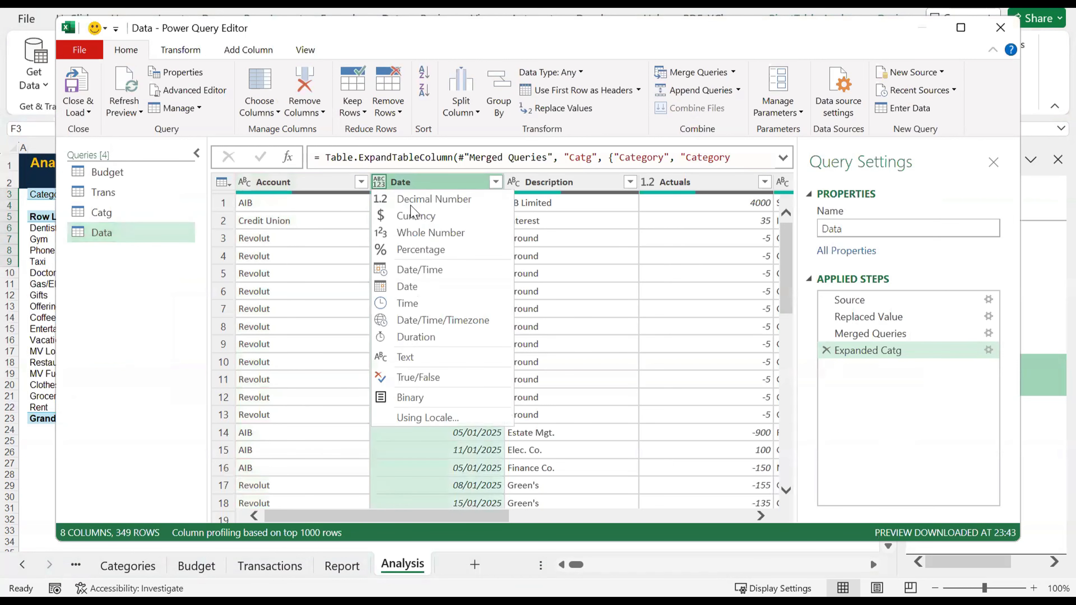
{"action": "left_click", "coordinate": [413, 287]}
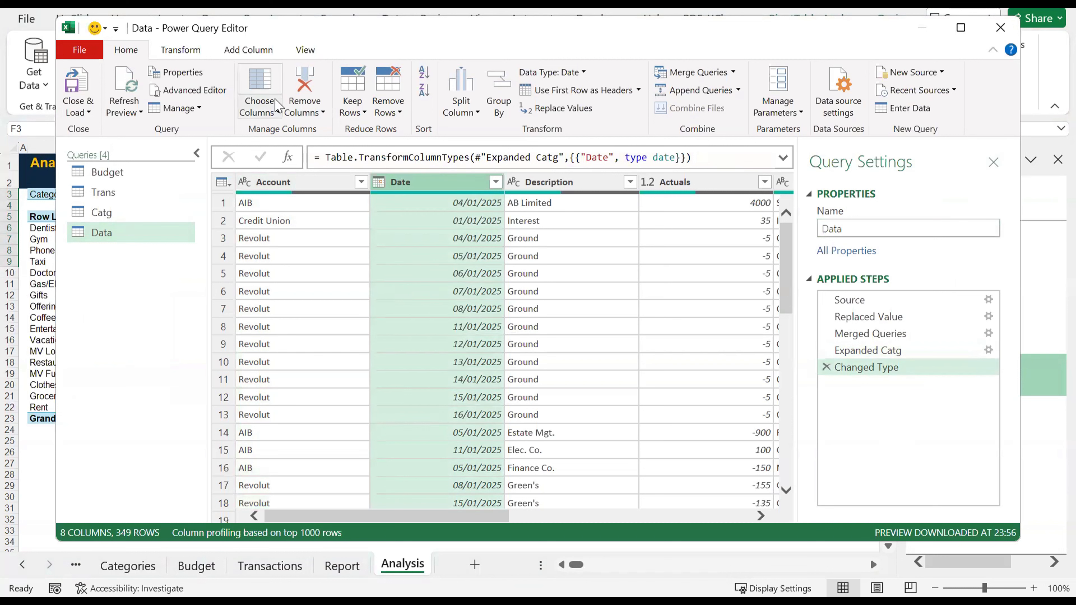
{"action": "left_click", "coordinate": [260, 110]}
{"action": "left_click", "coordinate": [76, 112]}
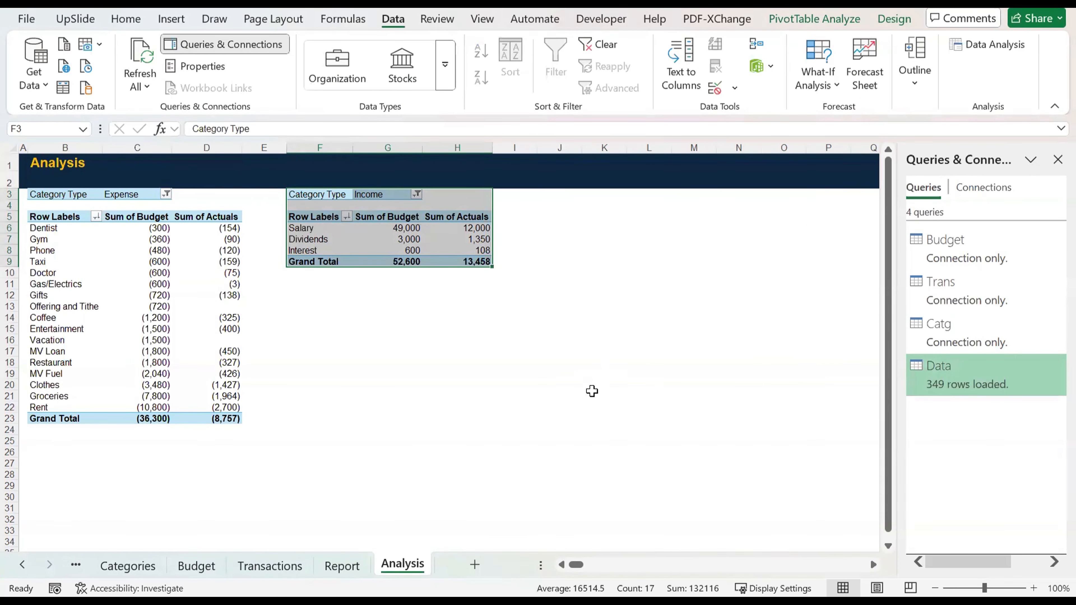
Step: Insert a timeline on the Date field for the expense PivotTable and switch to the Report sheet
{"action": "left_click", "coordinate": [592, 391]}
{"action": "left_click", "coordinate": [206, 283]}
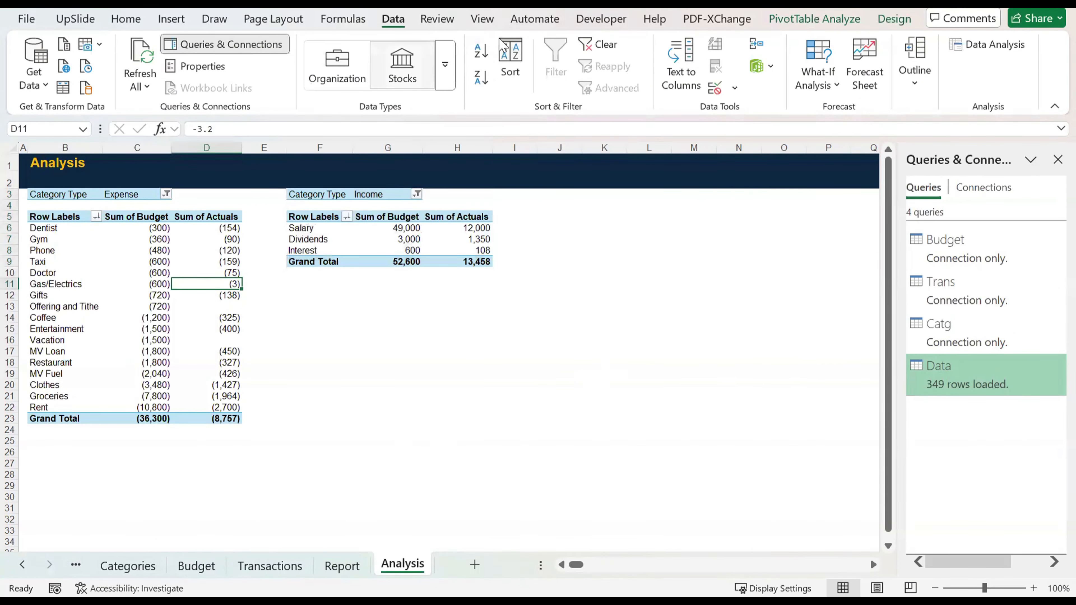
{"action": "left_click", "coordinate": [813, 19]}
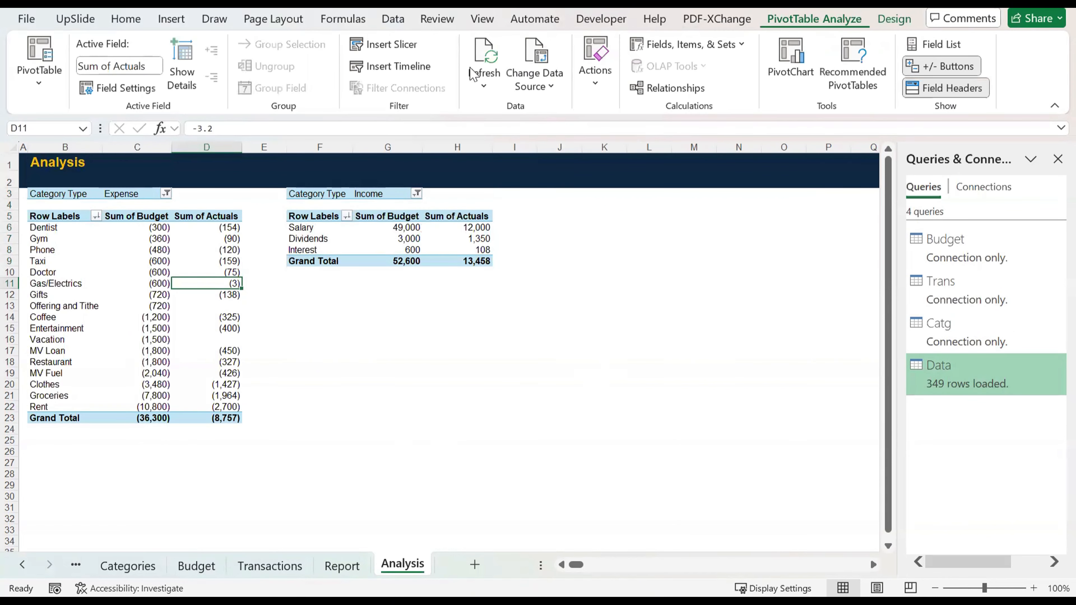
{"action": "left_click", "coordinate": [420, 65]}
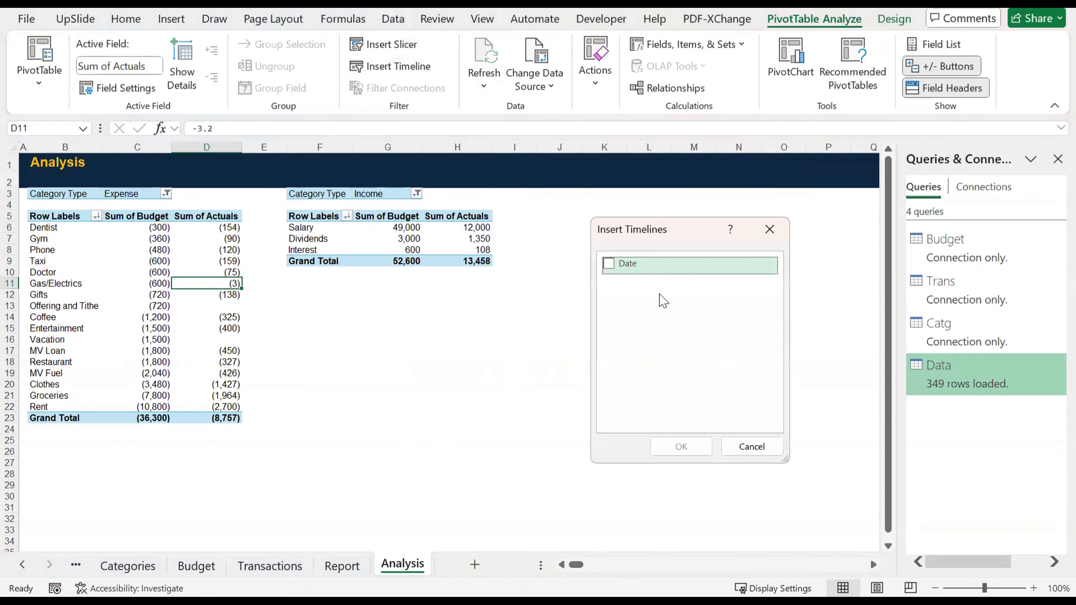
{"action": "left_click", "coordinate": [608, 265]}
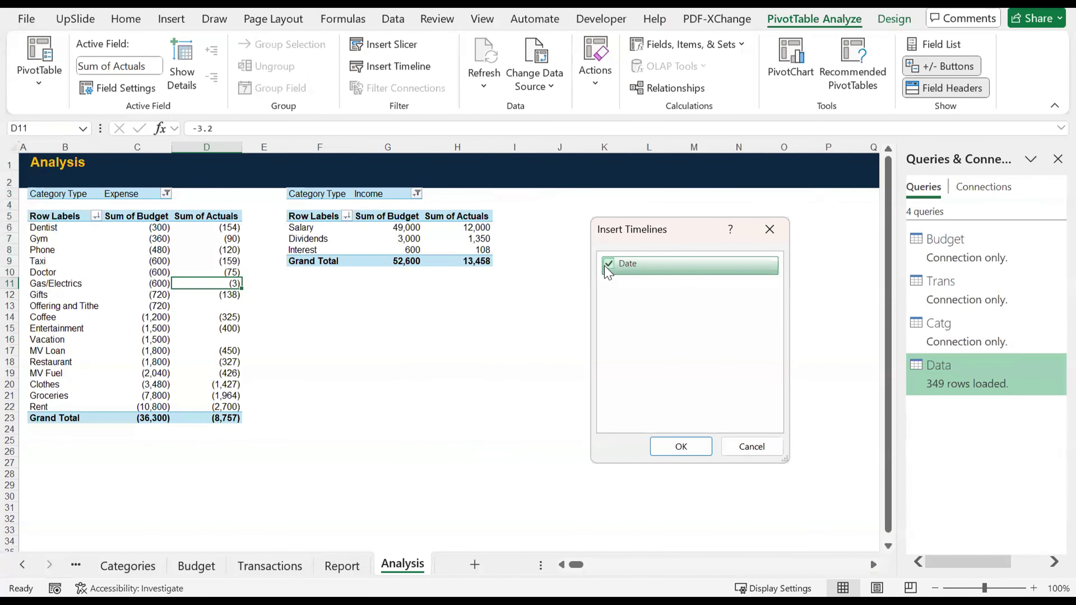
{"action": "left_click", "coordinate": [681, 446]}
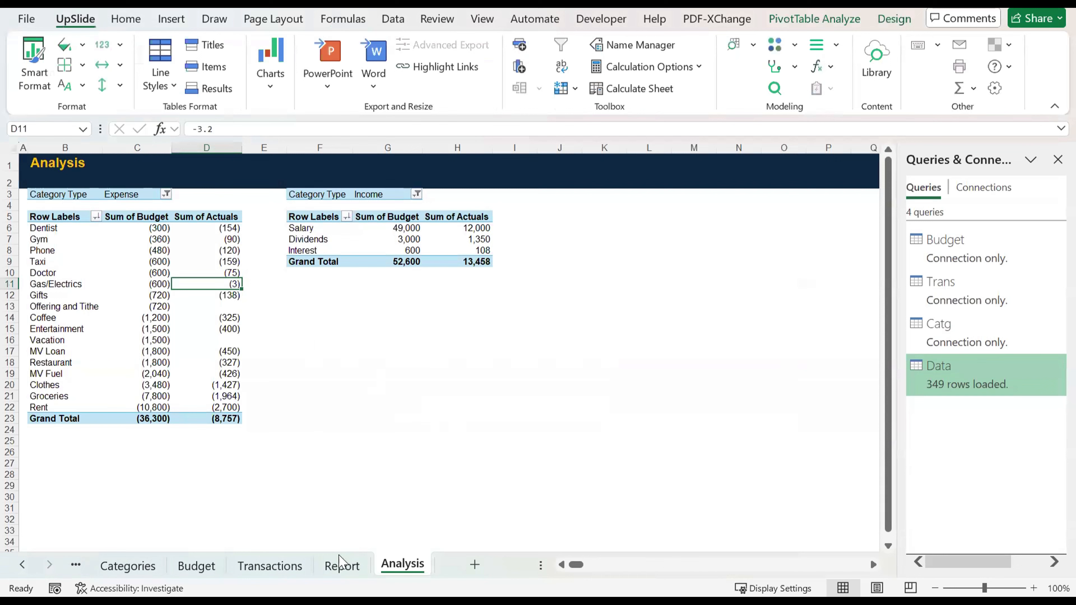
{"action": "left_click", "coordinate": [339, 564]}
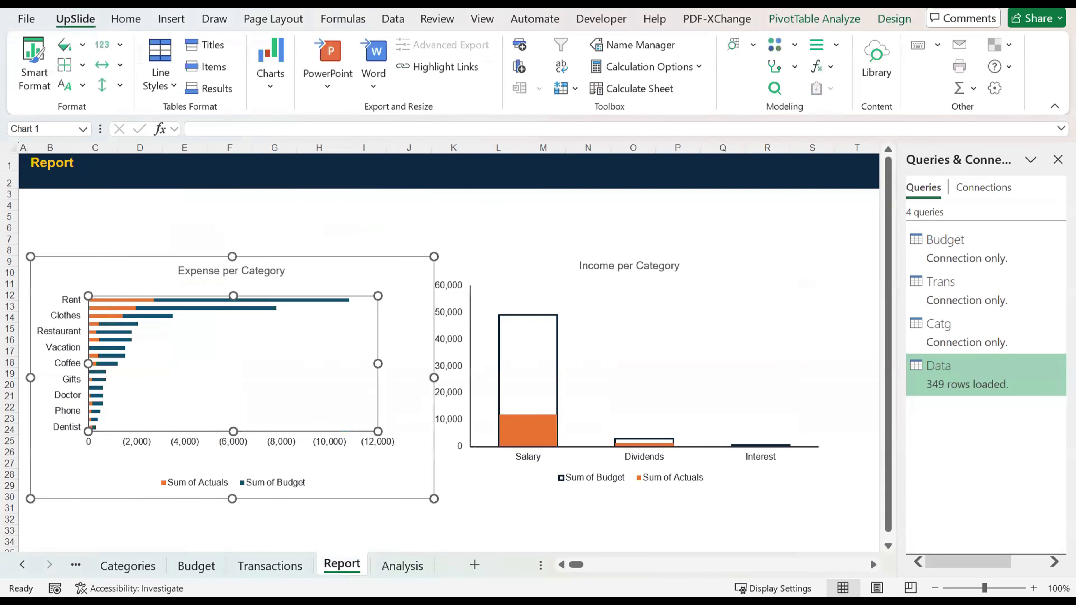
Step: Try pasting the timeline while the expense chart is selected and move it to the chart's lower-right corner
{"action": "key", "text": "ctrl+v"}
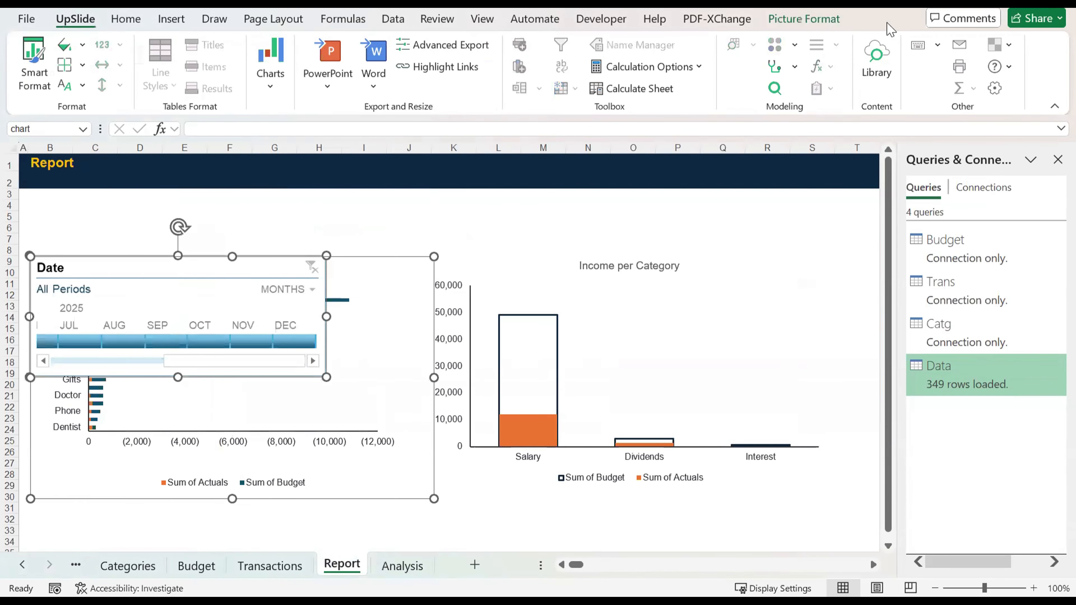
{"action": "left_click", "coordinate": [803, 19]}
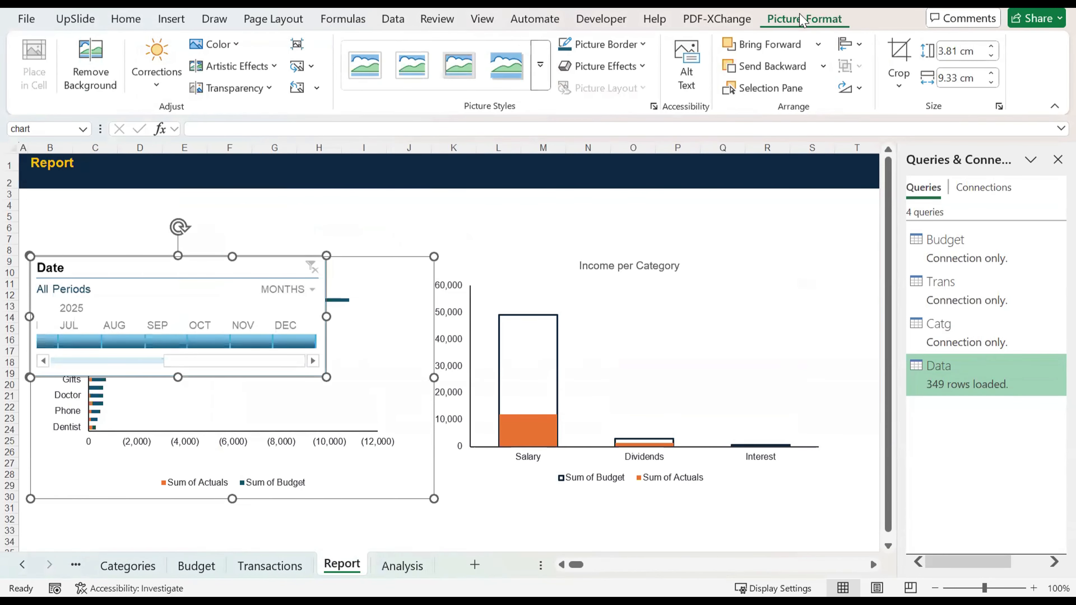
{"action": "left_click", "coordinate": [397, 217]}
{"action": "left_click", "coordinate": [271, 257]}
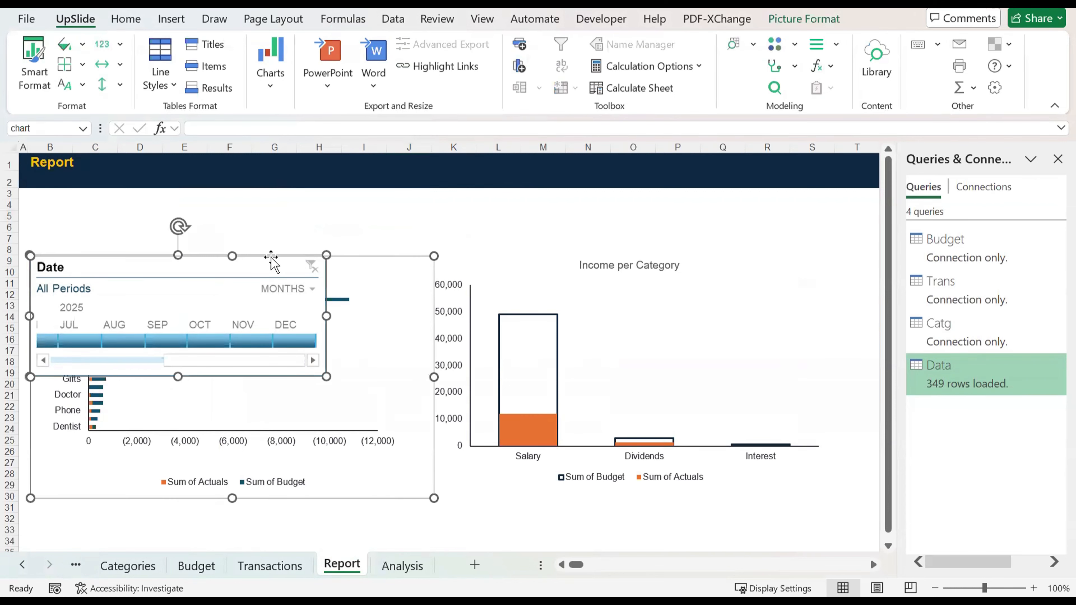
{"action": "left_click", "coordinate": [385, 224]}
{"action": "left_click_drag", "start_coordinate": [255, 218], "coordinate": [439, 493]}
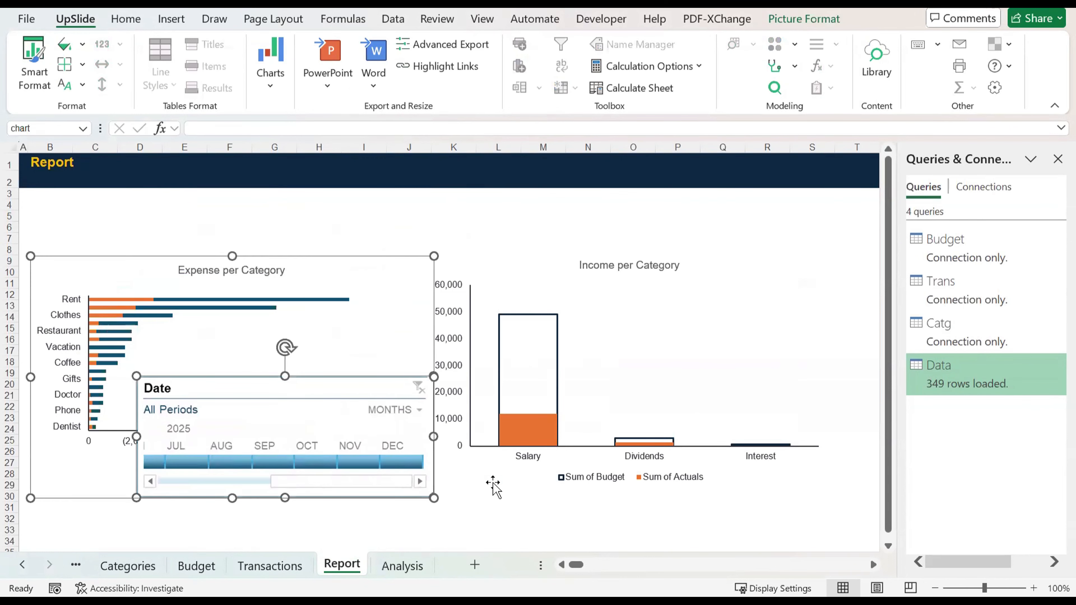
Step: Undo the timeline's move and its paste into the expense chart, and deselect the chart
{"action": "key", "text": "ctrl+z"}
{"action": "key", "text": "ctrl+z"}
{"action": "key", "text": "ctrl+z"}
{"action": "key", "text": "ctrl+z"}
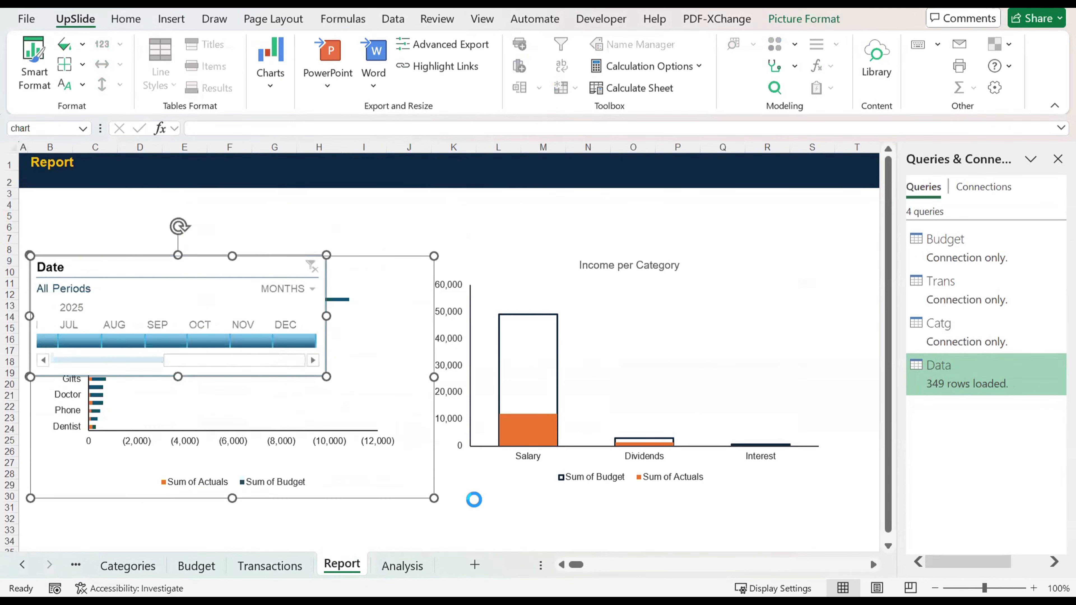
{"action": "left_click", "coordinate": [475, 499]}
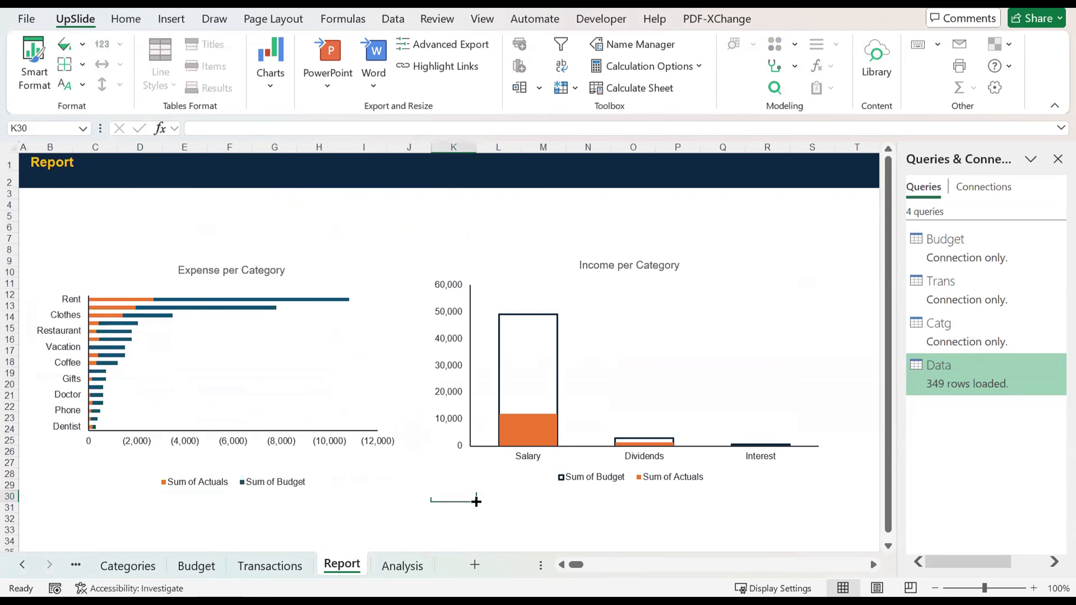
Step: Paste the Date timeline at cell D4 of the Report sheet and display its timeline settings
{"action": "left_click", "coordinate": [152, 206]}
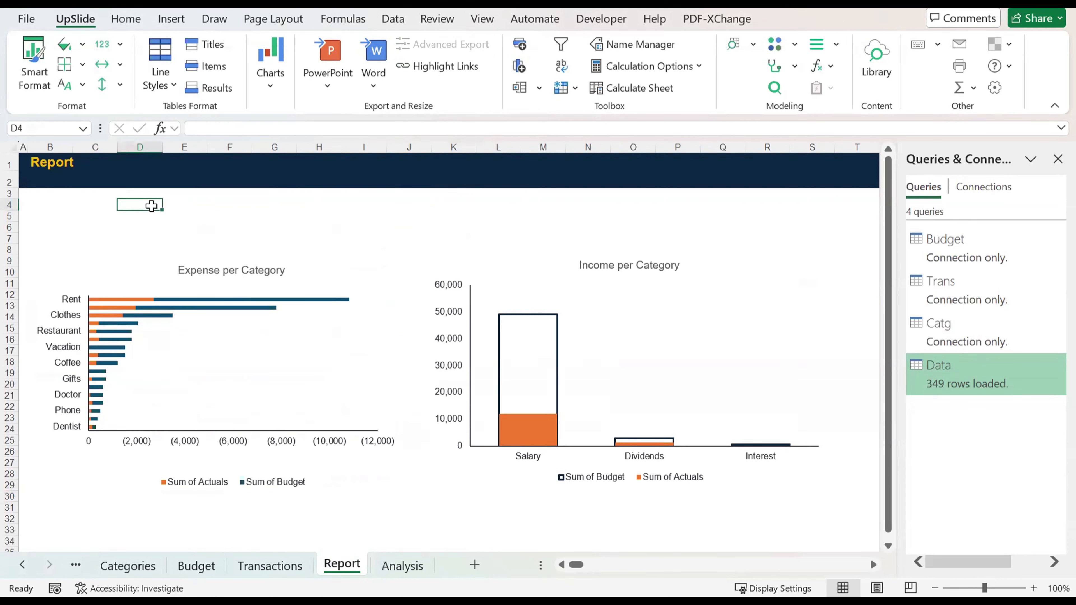
{"action": "key", "text": "ctrl+v"}
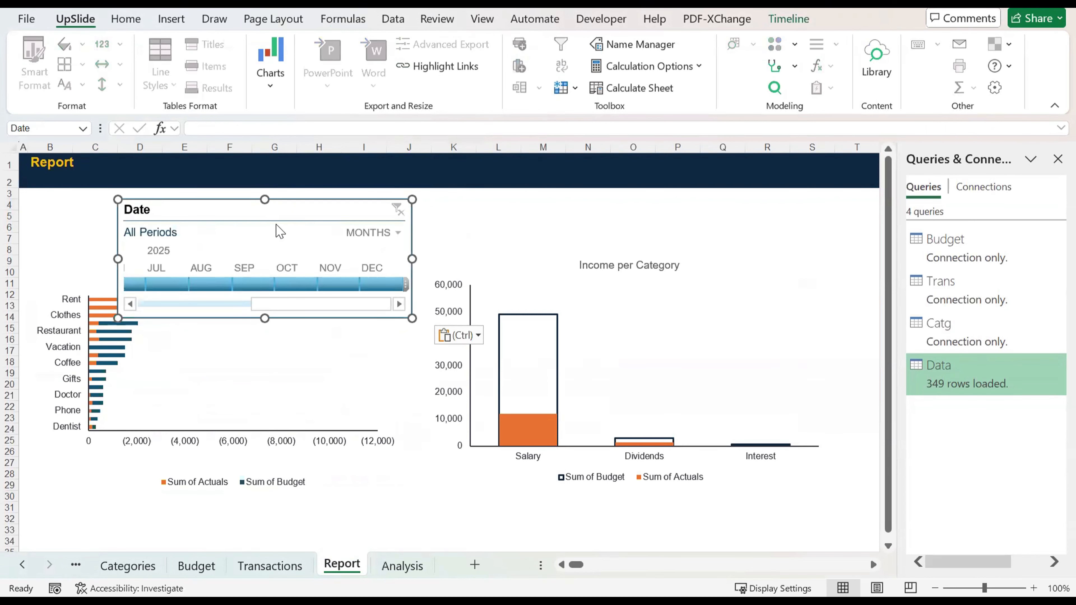
{"action": "left_click", "coordinate": [781, 21]}
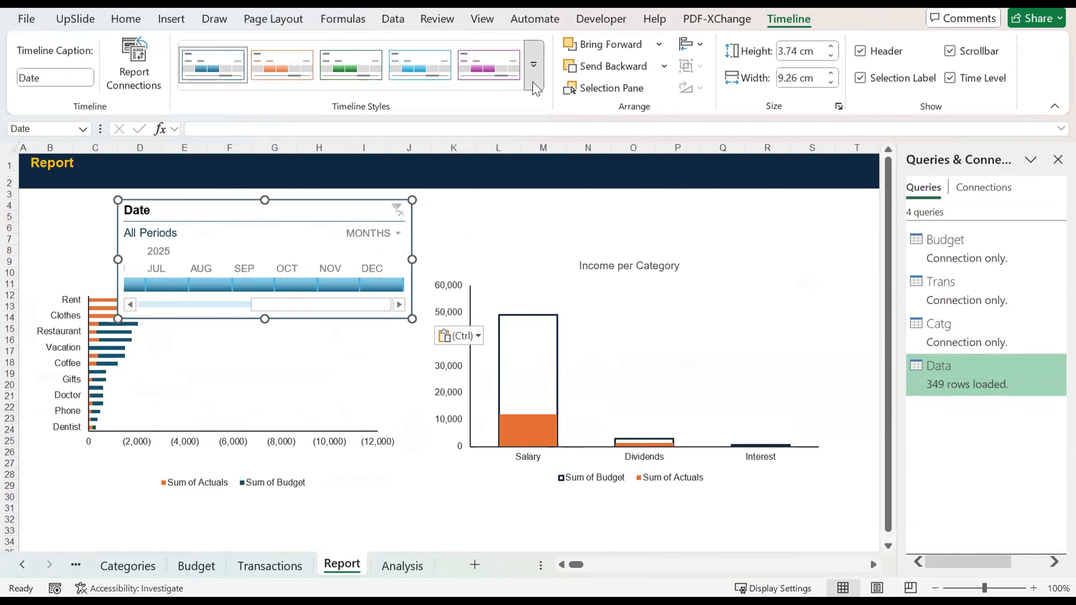
Step: Apply the dark blue style to the Date timeline, resize it to about 14.15 × 3.14 cm, and place it under the Report title
{"action": "left_click", "coordinate": [534, 64]}
{"action": "left_click", "coordinate": [219, 188]}
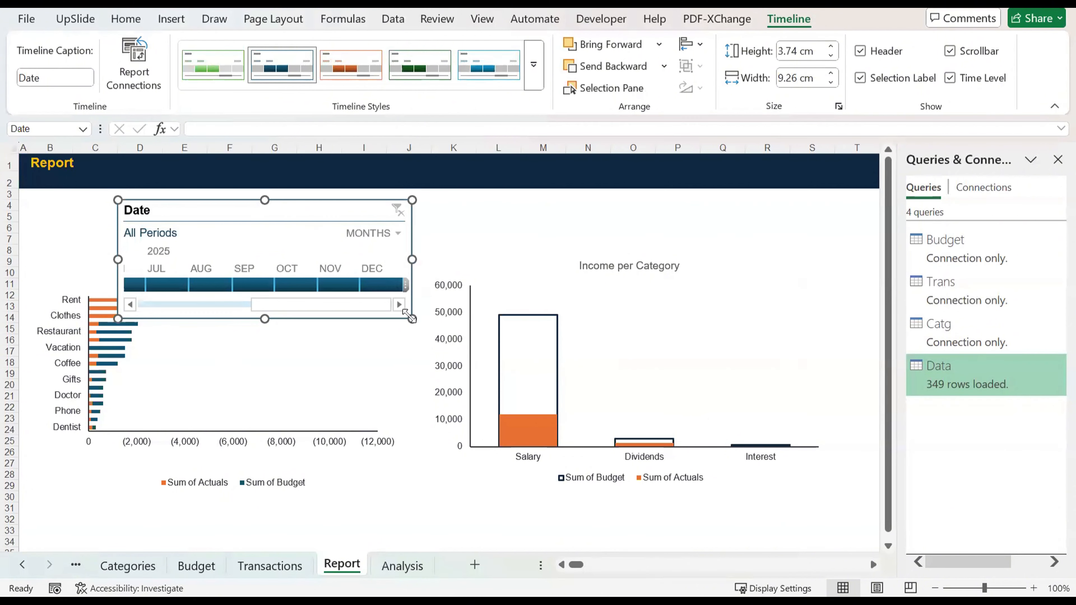
{"action": "left_click_drag", "start_coordinate": [411, 318], "coordinate": [531, 266]}
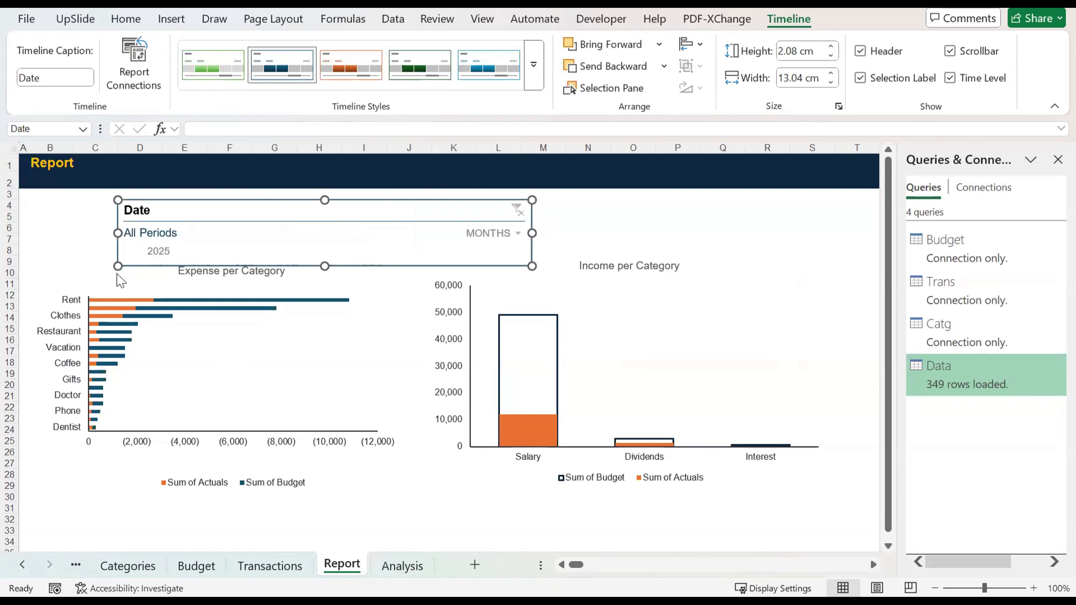
{"action": "left_click_drag", "start_coordinate": [115, 267], "coordinate": [81, 301]}
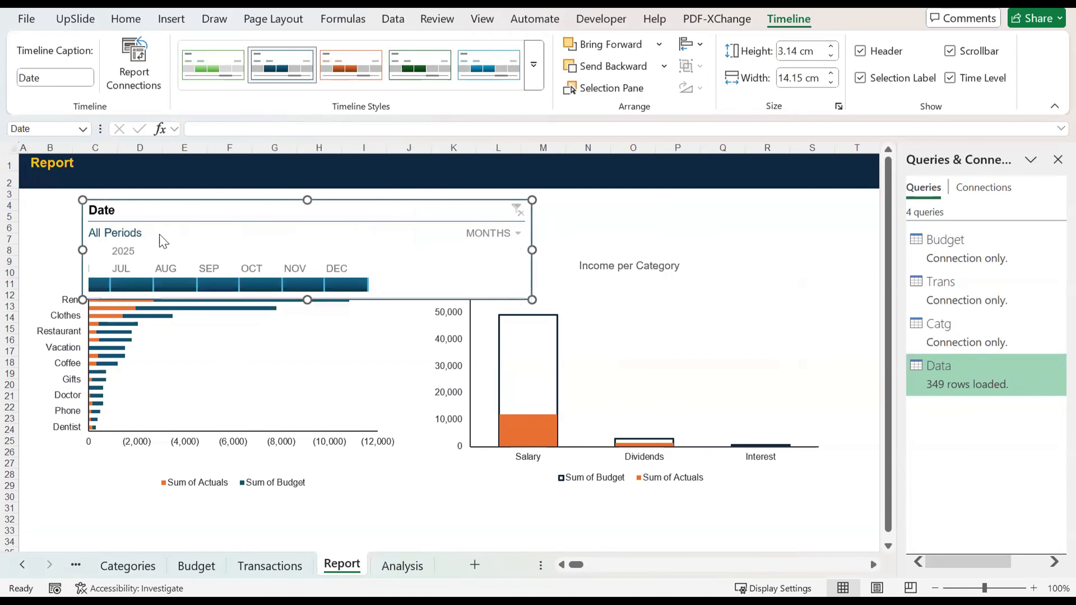
{"action": "left_click_drag", "start_coordinate": [154, 212], "coordinate": [105, 208]}
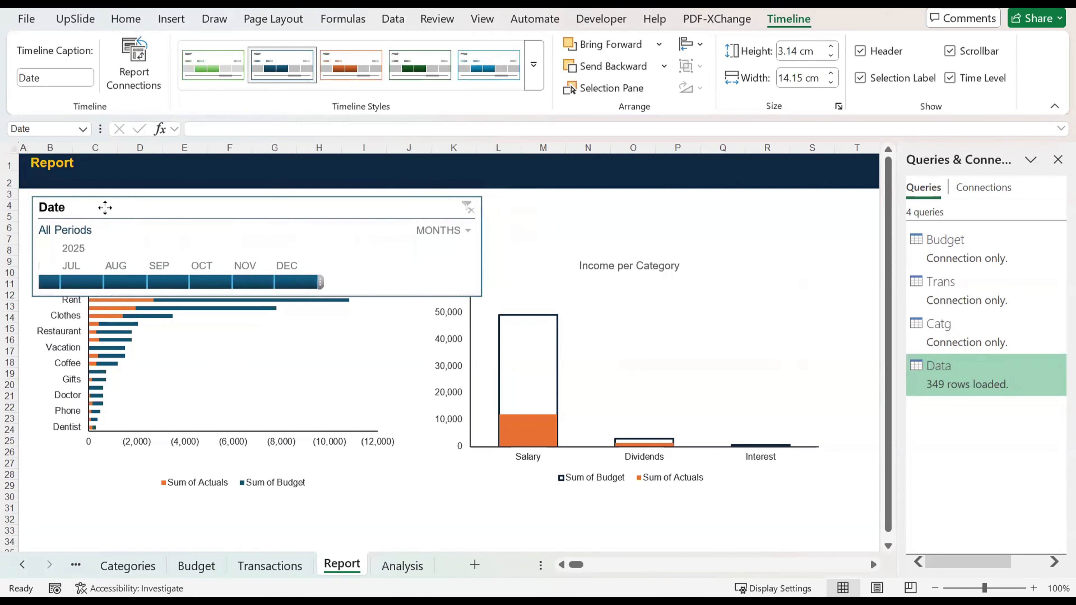
Step: Select the expense and income charts together and shift them down until they clear the Date timeline
{"action": "left_click", "coordinate": [336, 432]}
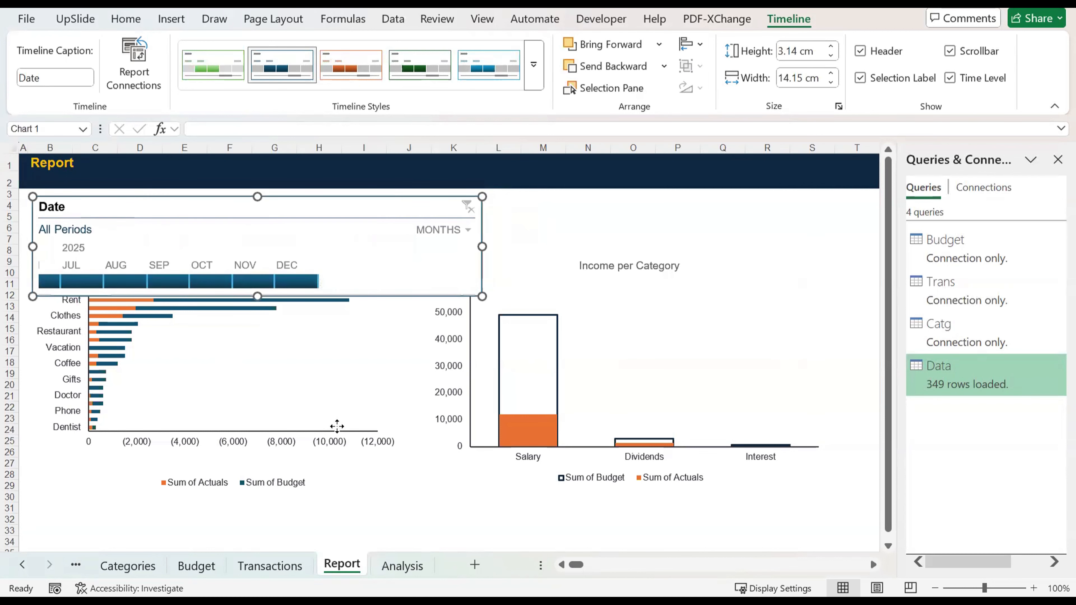
{"action": "left_click", "coordinate": [432, 364]}
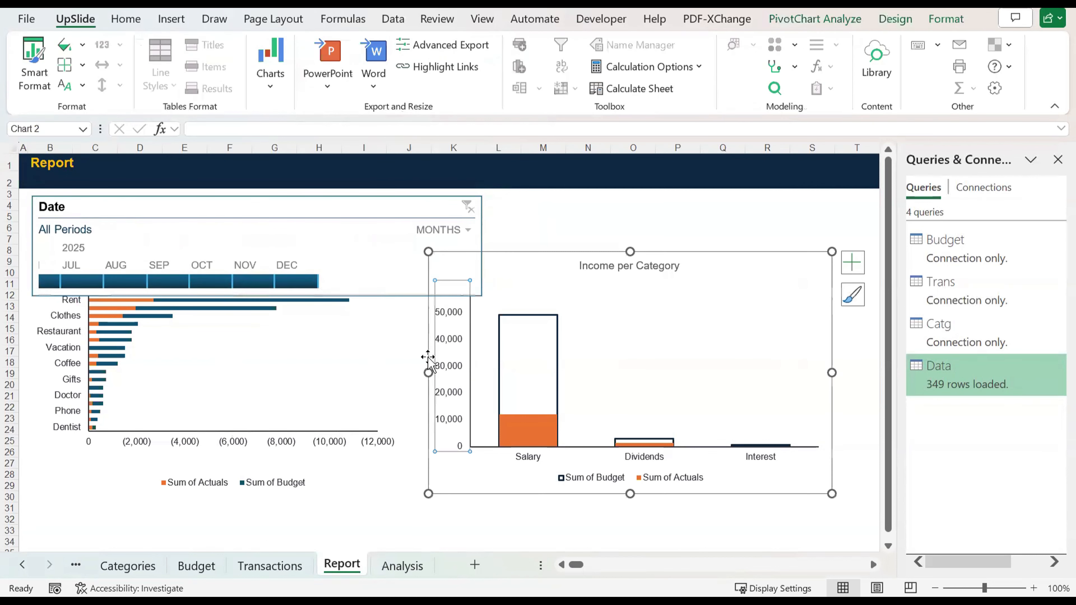
{"action": "left_click", "coordinate": [371, 369]}
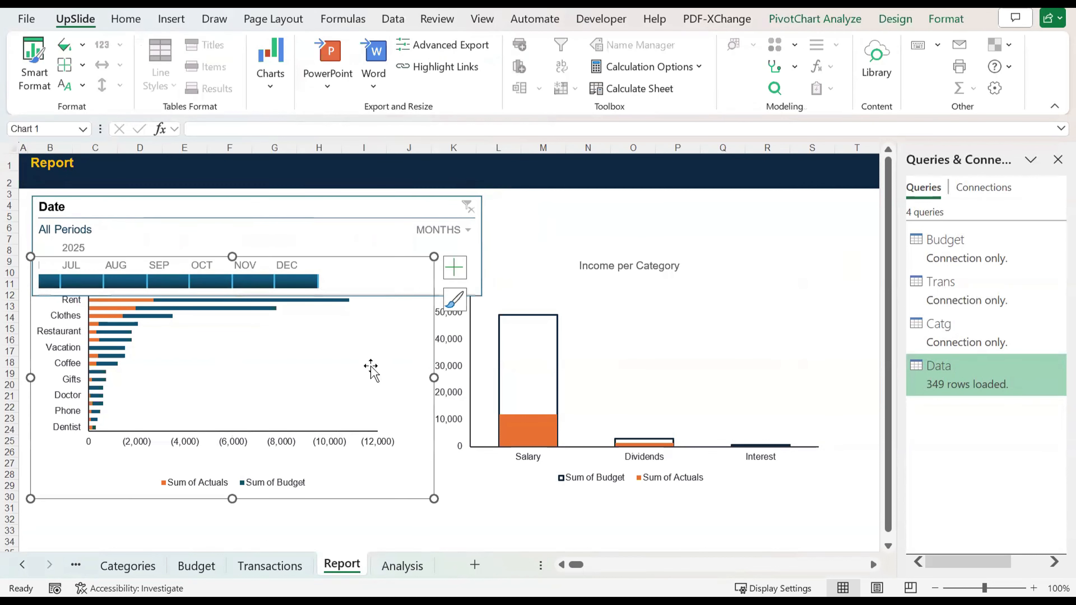
{"action": "left_click", "coordinate": [526, 373], "text": "ctrl"}
{"action": "key", "text": "Down"}
{"action": "key", "text": "Down"}
{"action": "key", "text": "Down"}
{"action": "key", "text": "Down"}
{"action": "key", "text": "Down"}
{"action": "key", "text": "Down"}
{"action": "key", "text": "Down"}
{"action": "key", "text": "Down"}
{"action": "key", "text": "Down"}
{"action": "key", "text": "Down"}
{"action": "key", "text": "Down"}
{"action": "key", "text": "Down"}
{"action": "key", "text": "Down"}
{"action": "key", "text": "Down"}
{"action": "key", "text": "Down"}
{"action": "key", "text": "Down"}
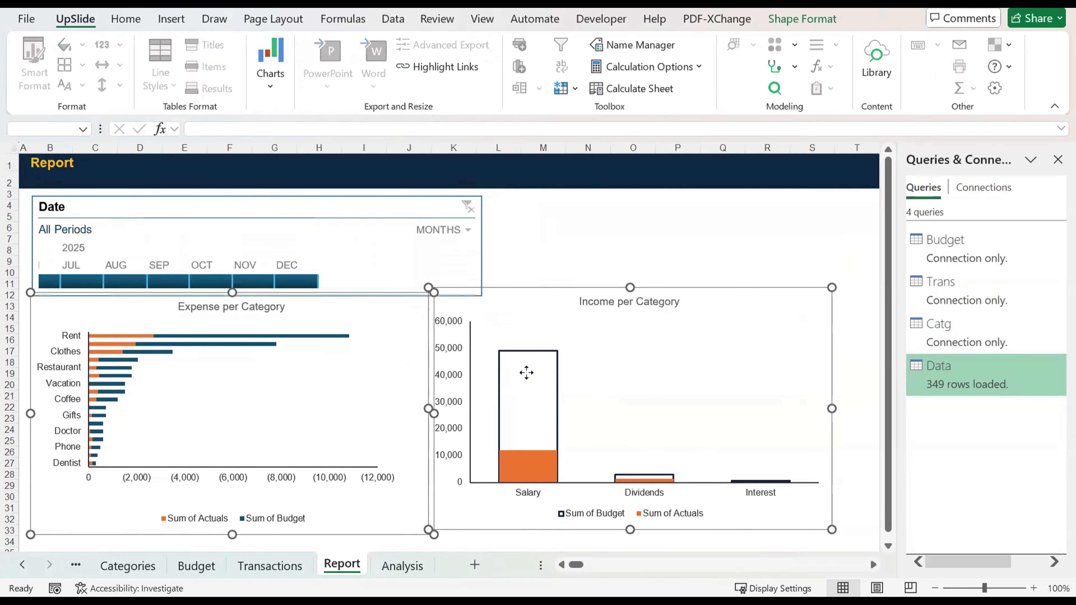
{"action": "key", "text": "Down"}
{"action": "key", "text": "Down"}
{"action": "key", "text": "Down"}
{"action": "key", "text": "Down"}
{"action": "key", "text": "Down"}
{"action": "key", "text": "Down"}
{"action": "key", "text": "Down"}
{"action": "key", "text": "Down"}
{"action": "key", "text": "Down"}
{"action": "key", "text": "Down"}
{"action": "key", "text": "Down"}
{"action": "key", "text": "Down"}
{"action": "key", "text": "Down"}
{"action": "key", "text": "Down"}
{"action": "key", "text": "Down"}
{"action": "key", "text": "Down"}
{"action": "key", "text": "Down"}
{"action": "key", "text": "Down"}
{"action": "key", "text": "Down"}
{"action": "key", "text": "Down"}
{"action": "key", "text": "Up"}
{"action": "key", "text": "Up"}
{"action": "key", "text": "Up"}
{"action": "key", "text": "Up"}
{"action": "key", "text": "Up"}
{"action": "key", "text": "Up"}
{"action": "key", "text": "Up"}
{"action": "key", "text": "Up"}
{"action": "key", "text": "Up"}
{"action": "key", "text": "Up"}
{"action": "key", "text": "Up"}
{"action": "key", "text": "Up"}
{"action": "key", "text": "Up"}
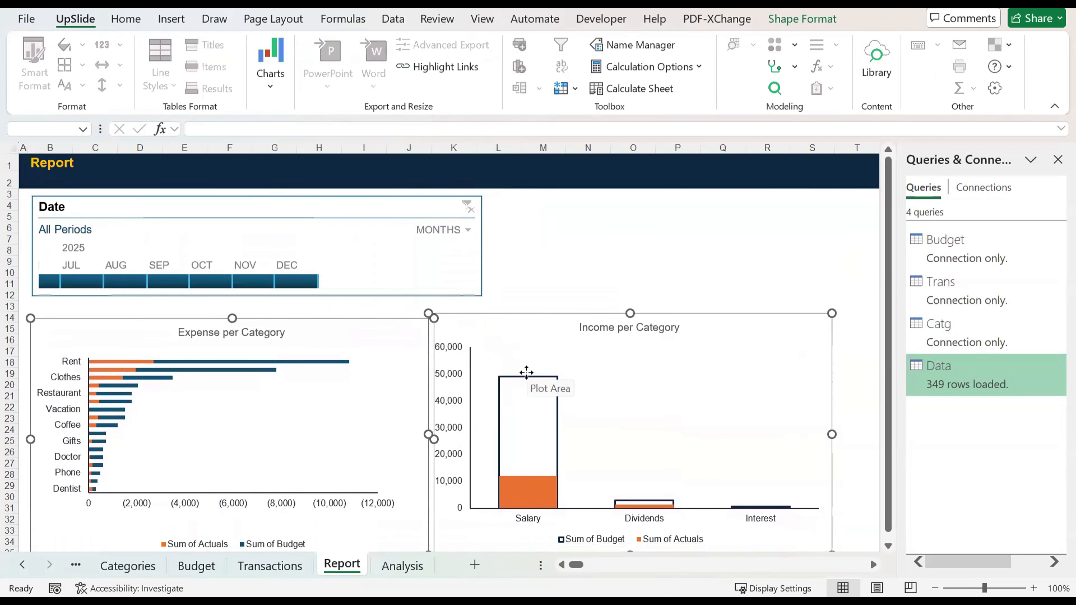
{"action": "key", "text": "Up"}
{"action": "key", "text": "Up"}
{"action": "key", "text": "Up"}
{"action": "key", "text": "Up"}
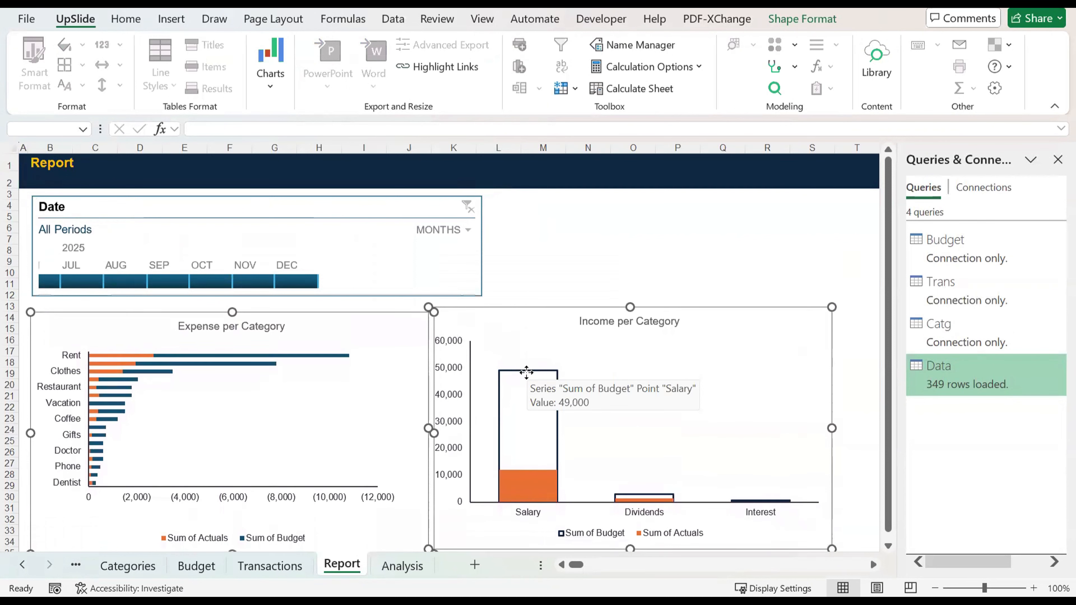
{"action": "key", "text": "Up"}
Step: Narrow the Date timeline so it ends just past December, and deselect it
{"action": "left_click", "coordinate": [481, 255]}
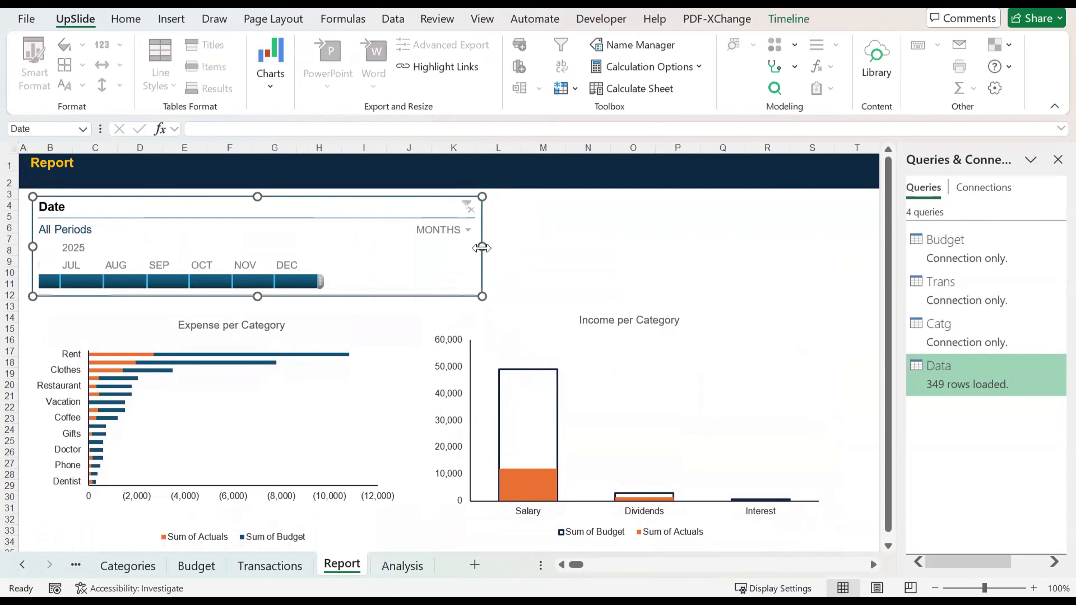
{"action": "left_click_drag", "start_coordinate": [482, 247], "coordinate": [345, 248]}
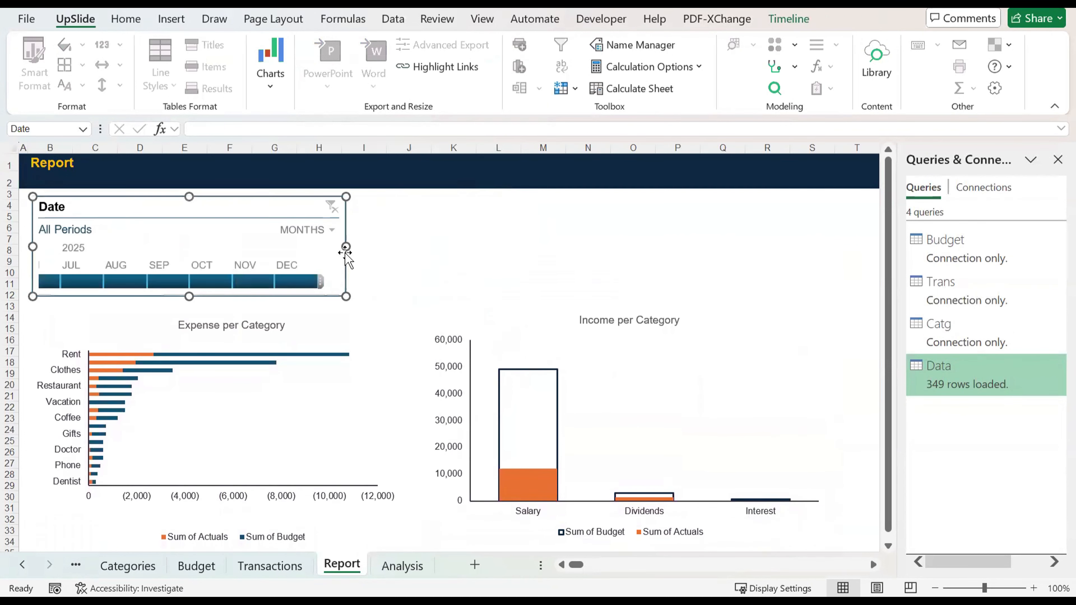
{"action": "left_click", "coordinate": [413, 257]}
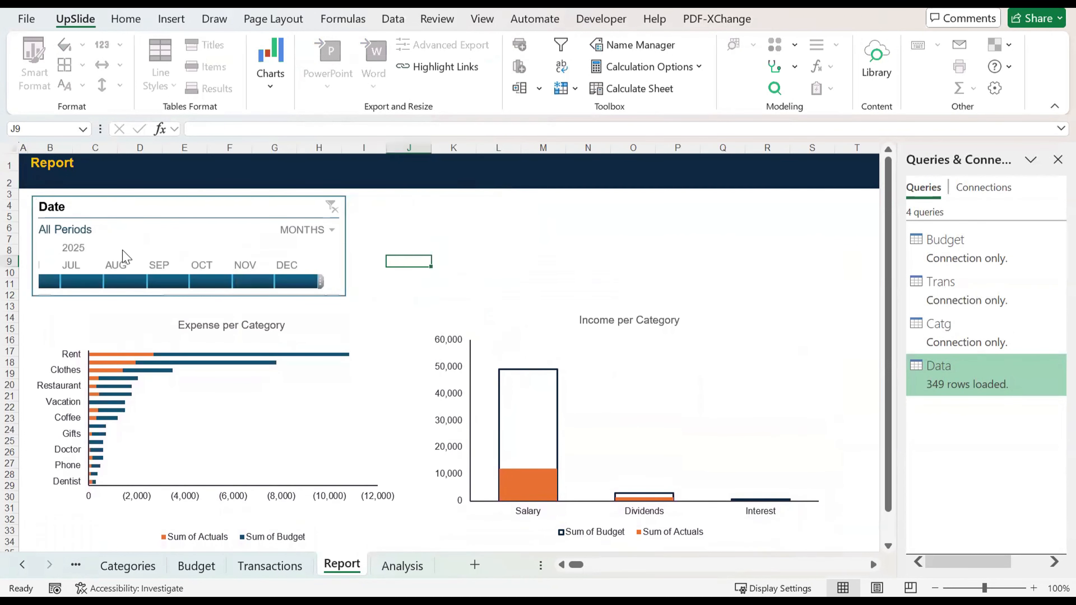
Step: Filter the Date timeline to June 2025 and then to November 2025
{"action": "left_click", "coordinate": [47, 278]}
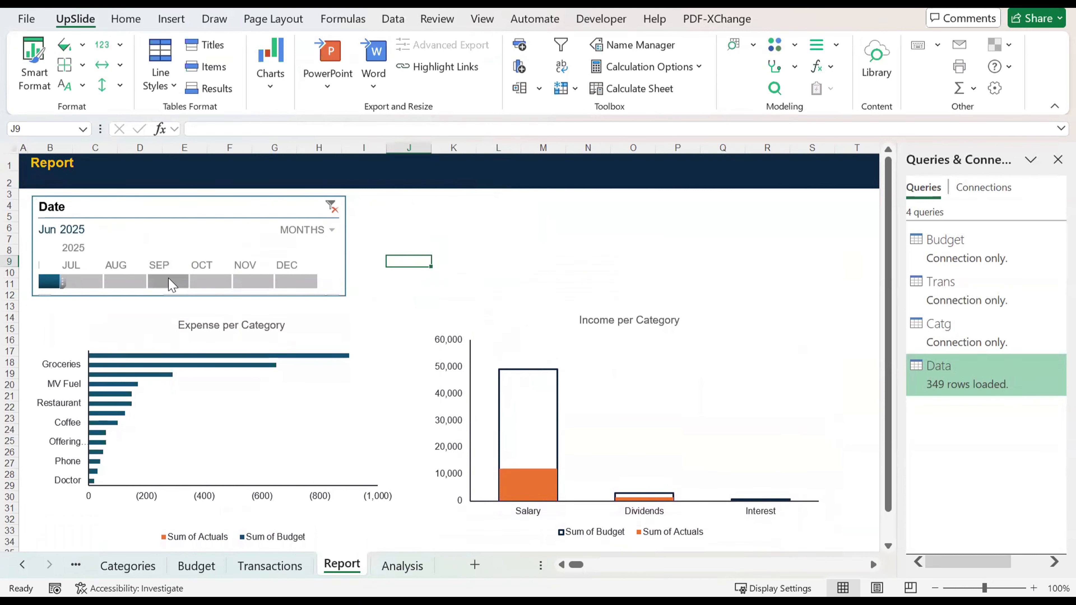
{"action": "left_click", "coordinate": [256, 281]}
{"action": "left_click", "coordinate": [342, 299]}
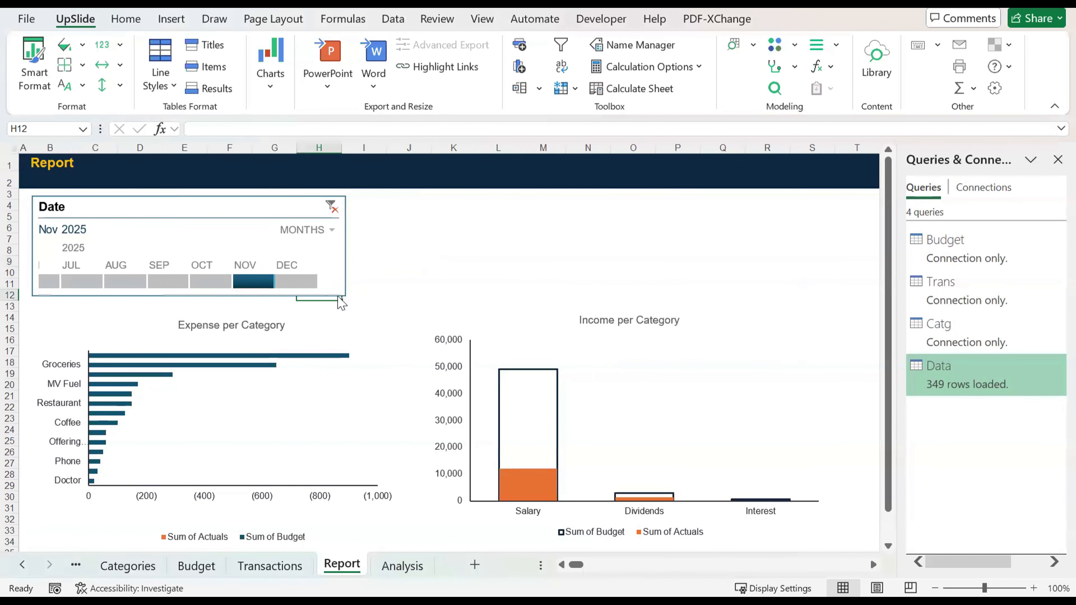
Step: Enlarge the Date timeline to about 11.06 cm wide and 3.67 cm high so its scrollbar fits
{"action": "left_click", "coordinate": [326, 274]}
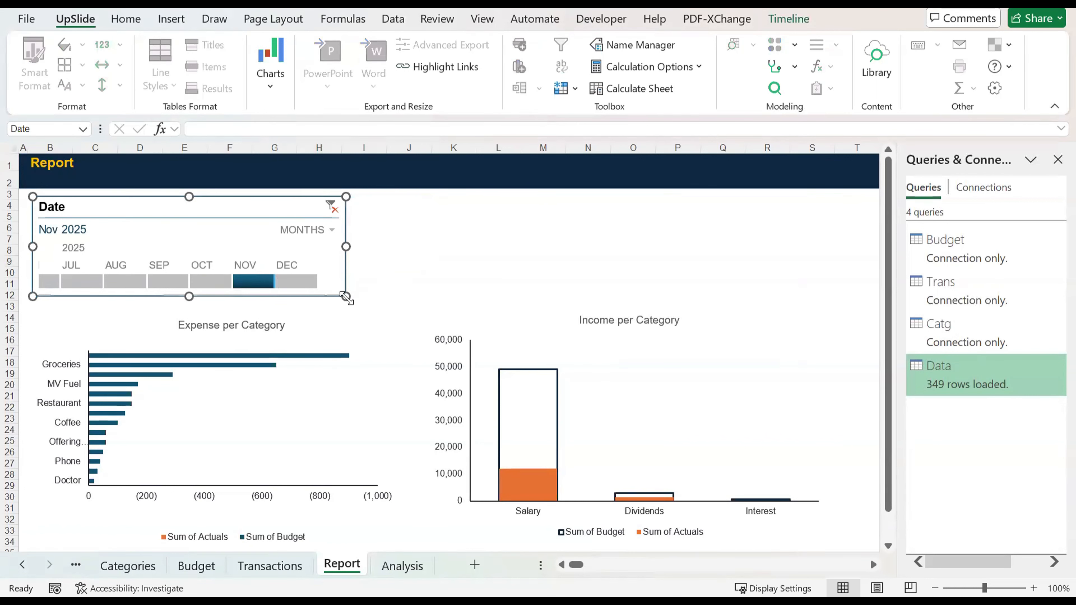
{"action": "left_click_drag", "start_coordinate": [346, 296], "coordinate": [384, 321]}
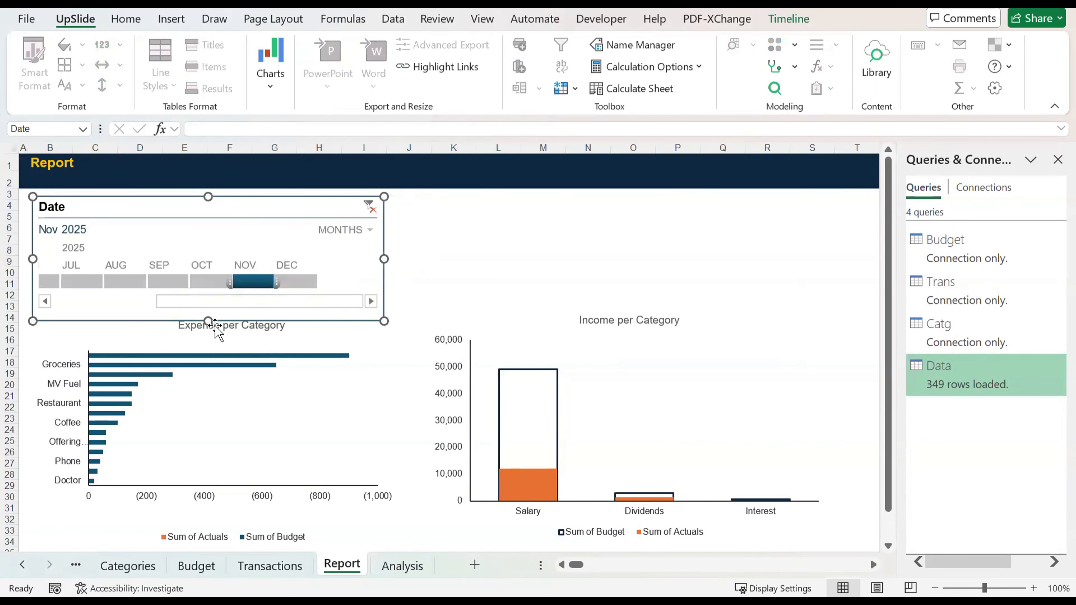
{"action": "left_click_drag", "start_coordinate": [208, 321], "coordinate": [208, 313]}
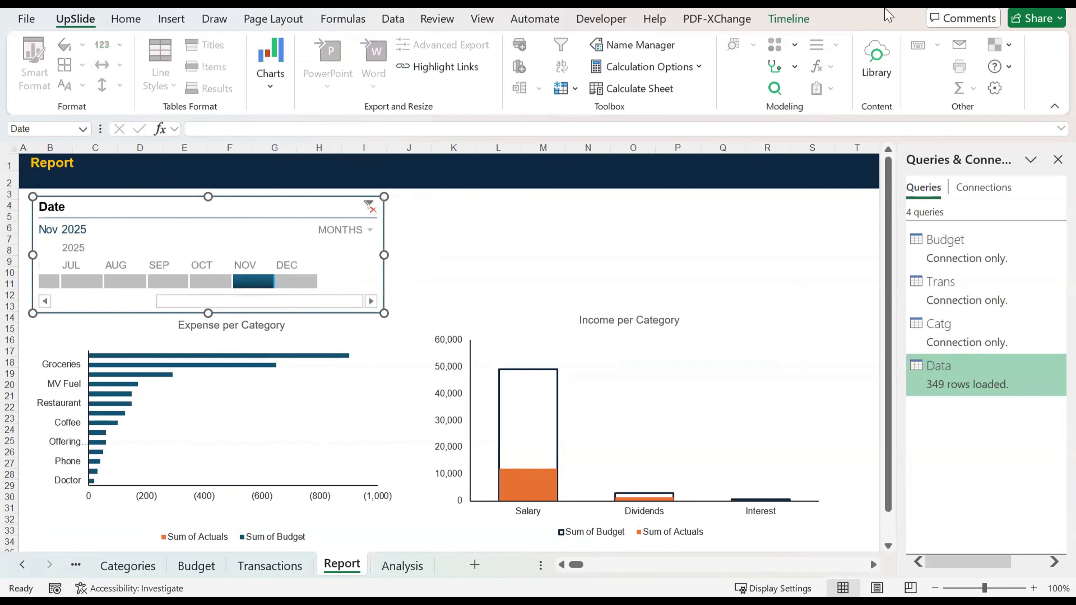
Step: Fine-tune the Date timeline's size to 10.6 cm wide and 3.7 cm high
{"action": "left_click", "coordinate": [789, 20]}
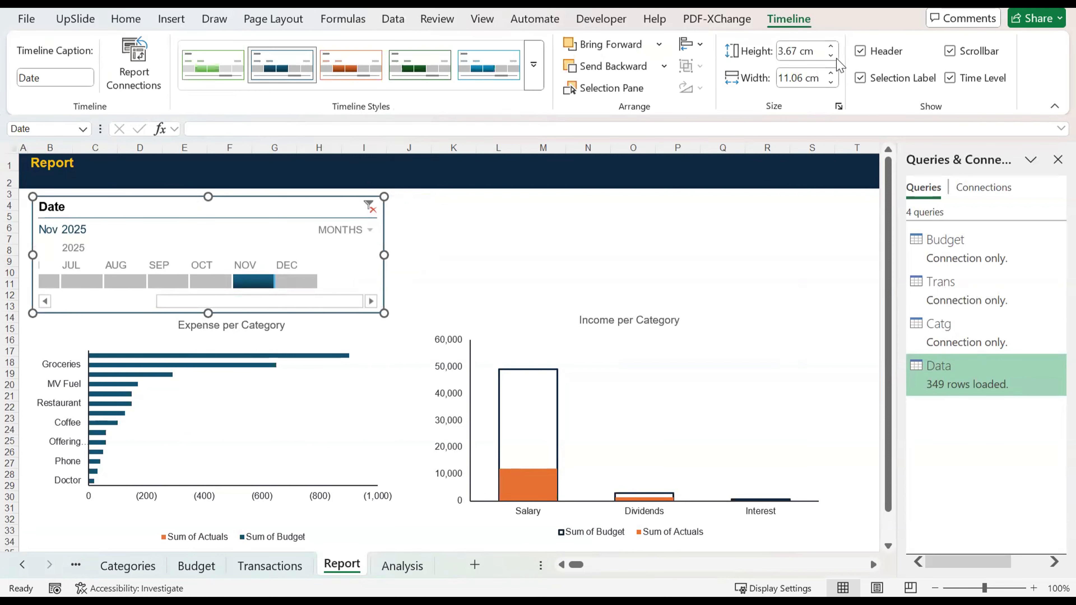
{"action": "left_click", "coordinate": [831, 82]}
{"action": "left_click", "coordinate": [831, 83]}
{"action": "left_click", "coordinate": [832, 83]}
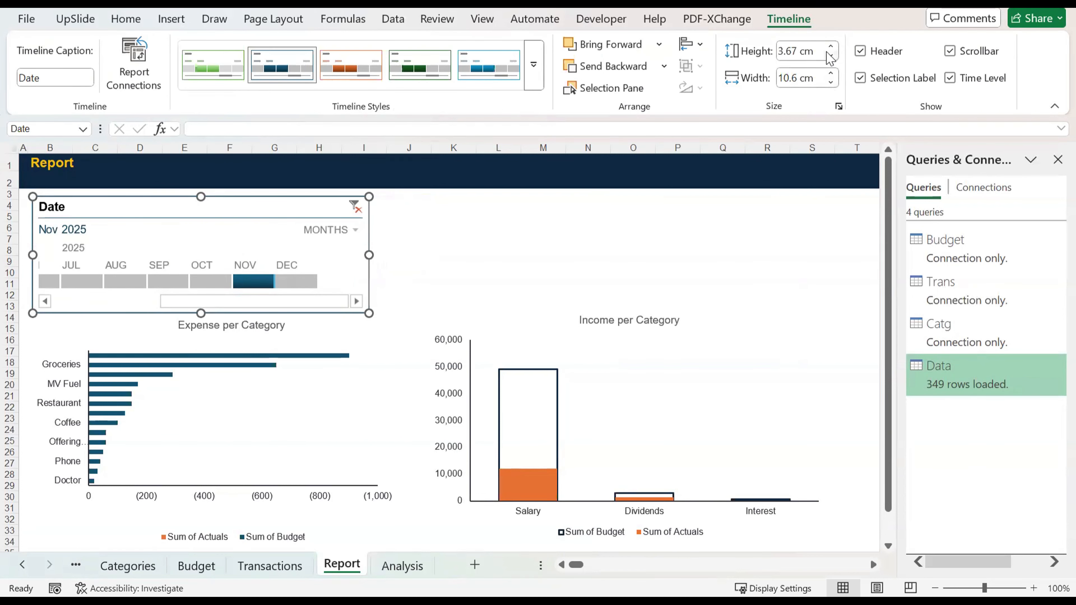
{"action": "left_click", "coordinate": [831, 55]}
{"action": "left_click", "coordinate": [832, 55]}
{"action": "left_click", "coordinate": [832, 55]}
{"action": "left_click", "coordinate": [832, 56]}
{"action": "left_click", "coordinate": [831, 56]}
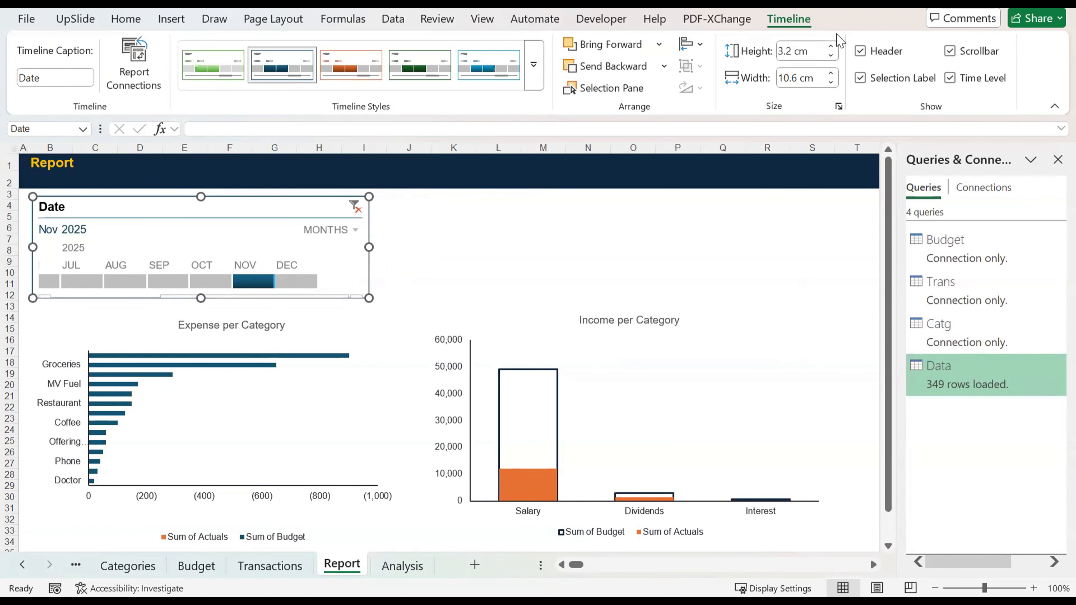
{"action": "left_click", "coordinate": [831, 46]}
{"action": "left_click", "coordinate": [831, 46]}
{"action": "left_click", "coordinate": [831, 46]}
{"action": "left_click", "coordinate": [831, 47]}
{"action": "left_click", "coordinate": [831, 46]}
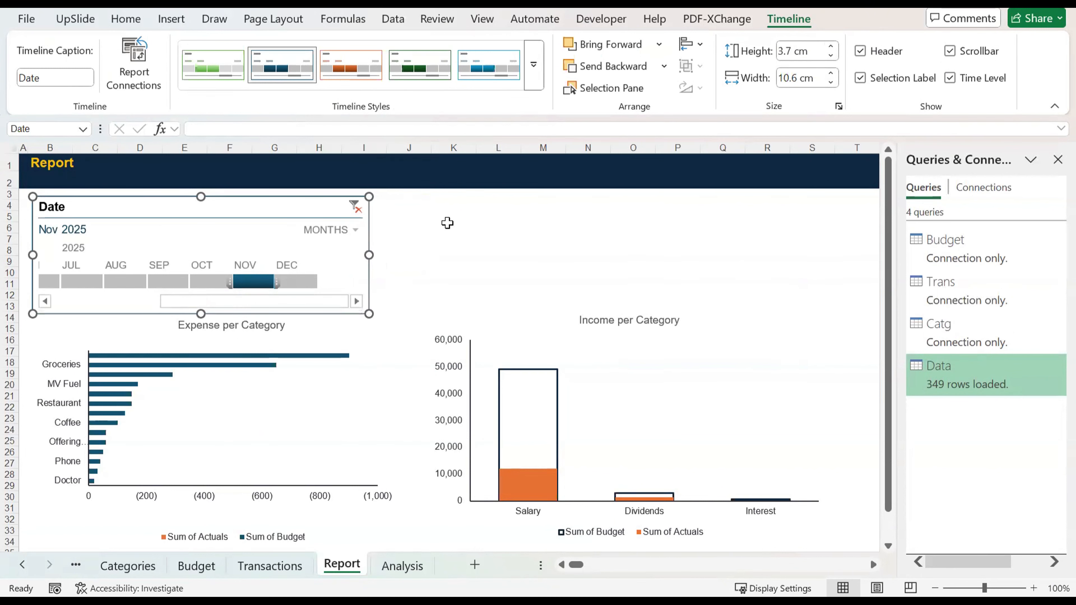
Step: Move the expense and income charts down to start at about row 15, side by side below the timeline
{"action": "left_click", "coordinate": [445, 240]}
{"action": "left_click", "coordinate": [414, 305]}
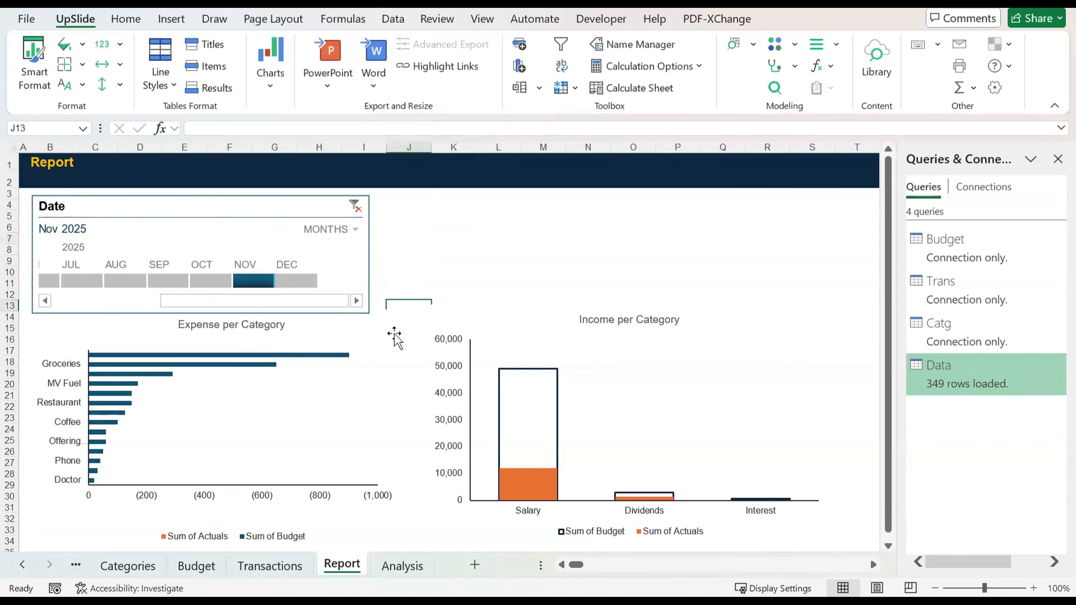
{"action": "left_click_drag", "start_coordinate": [413, 317], "coordinate": [406, 334]}
{"action": "left_click", "coordinate": [510, 327]}
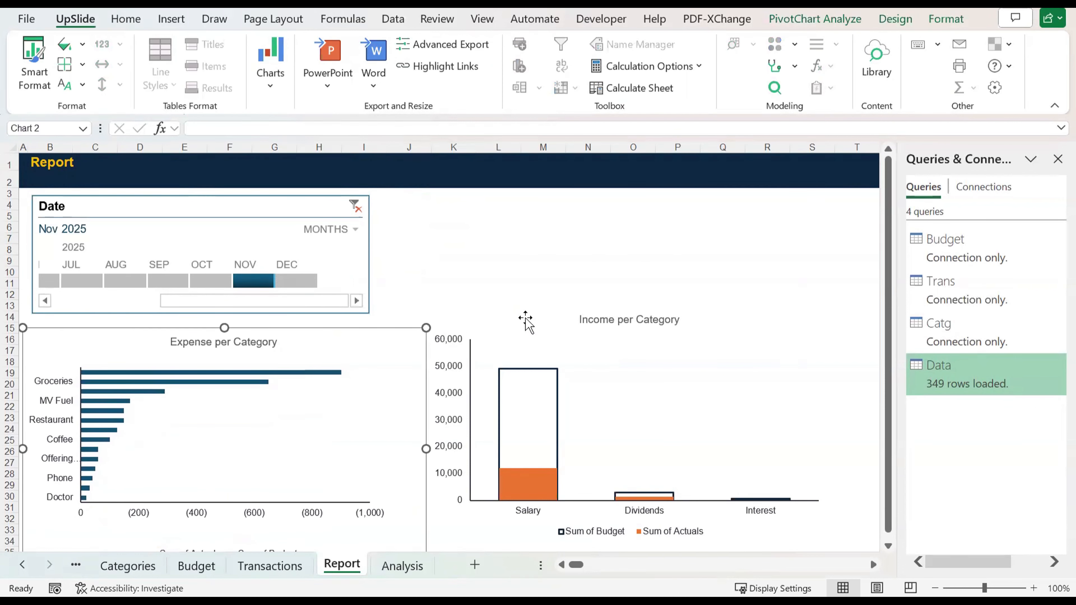
{"action": "left_click_drag", "start_coordinate": [526, 322], "coordinate": [522, 344]}
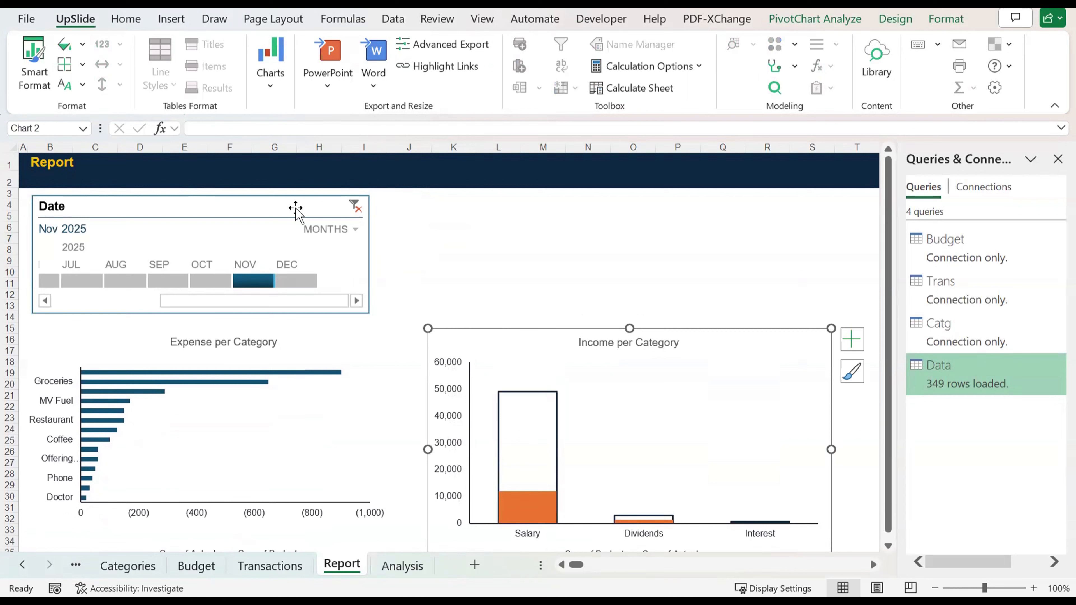
Step: Connect the Date timeline to PivotTable2 as well as PivotTable1 through its report connections, and deselect the timeline
{"action": "left_click", "coordinate": [336, 261]}
{"action": "right_click", "coordinate": [336, 262]}
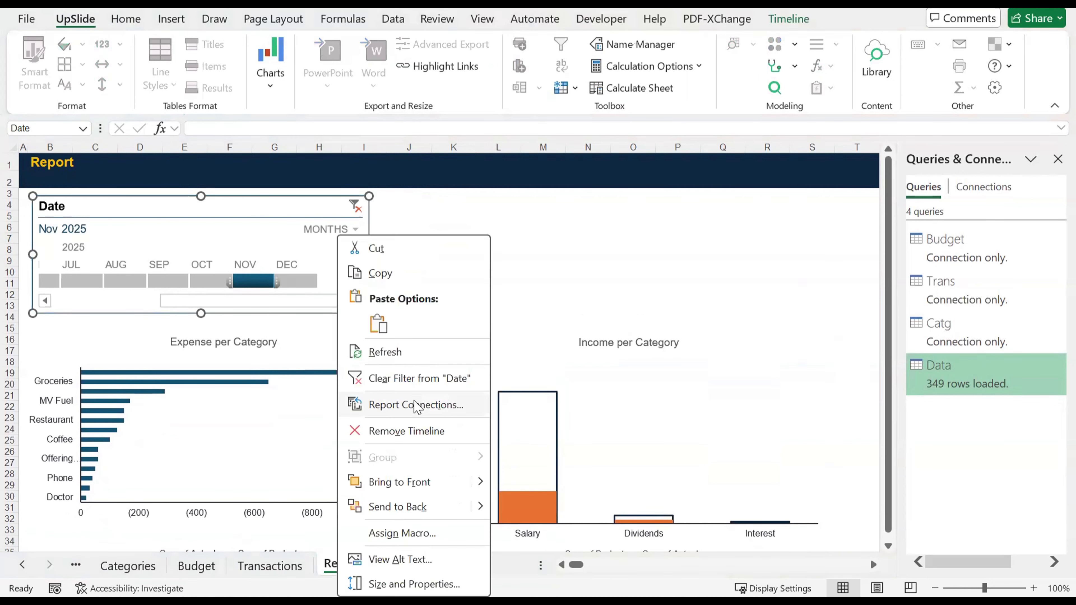
{"action": "left_click", "coordinate": [417, 406]}
{"action": "left_click", "coordinate": [281, 441]}
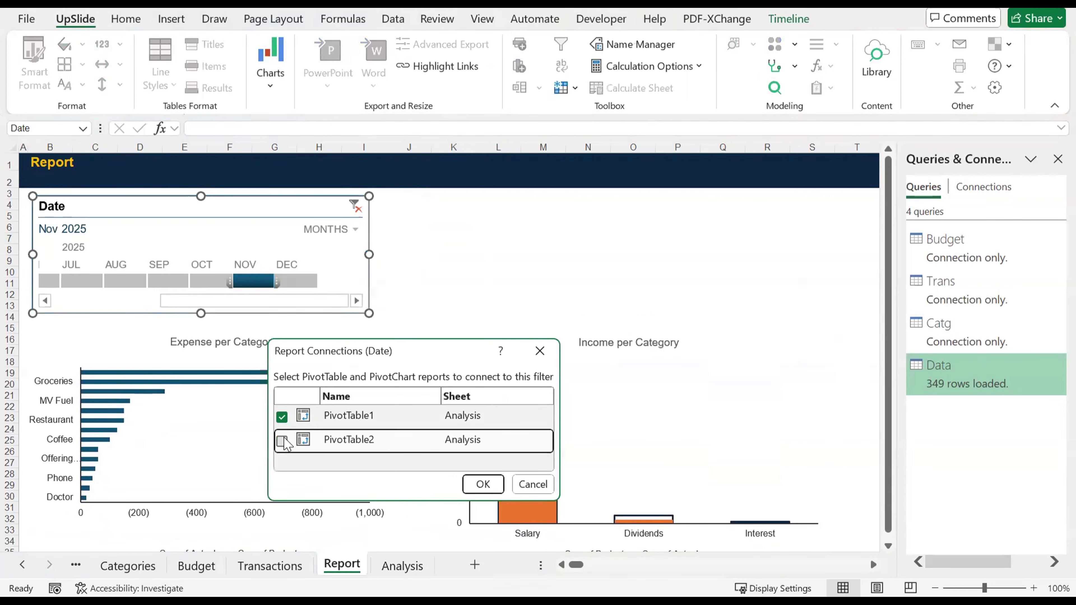
{"action": "key", "text": "Return"}
{"action": "left_click", "coordinate": [519, 271]}
Step: Test the timeline on both charts by filtering to December 2025, January, February and March in turn
{"action": "left_click", "coordinate": [301, 281]}
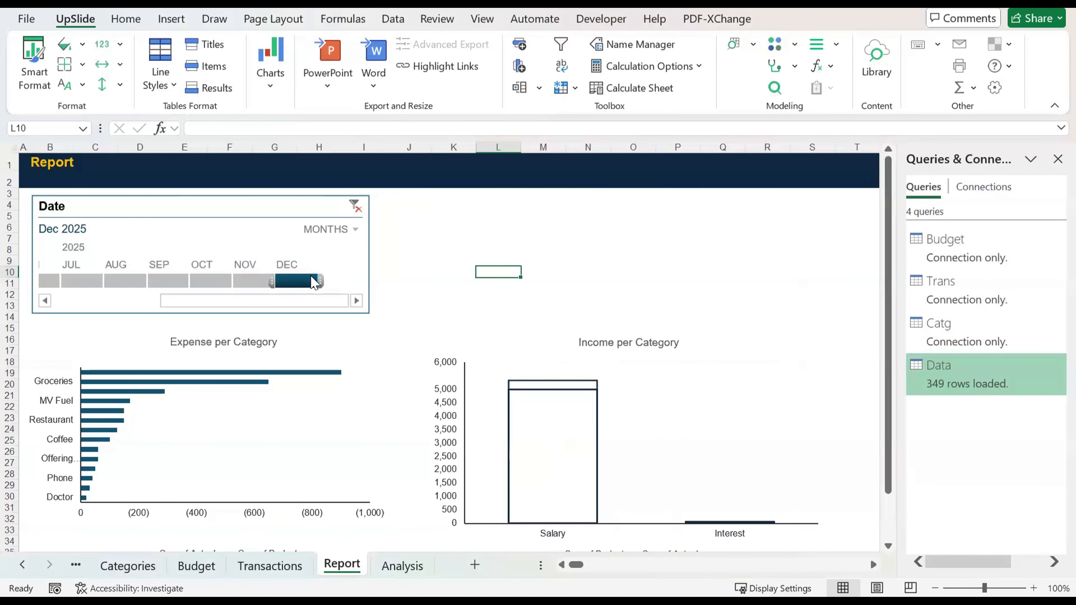
{"action": "left_click", "coordinate": [85, 302]}
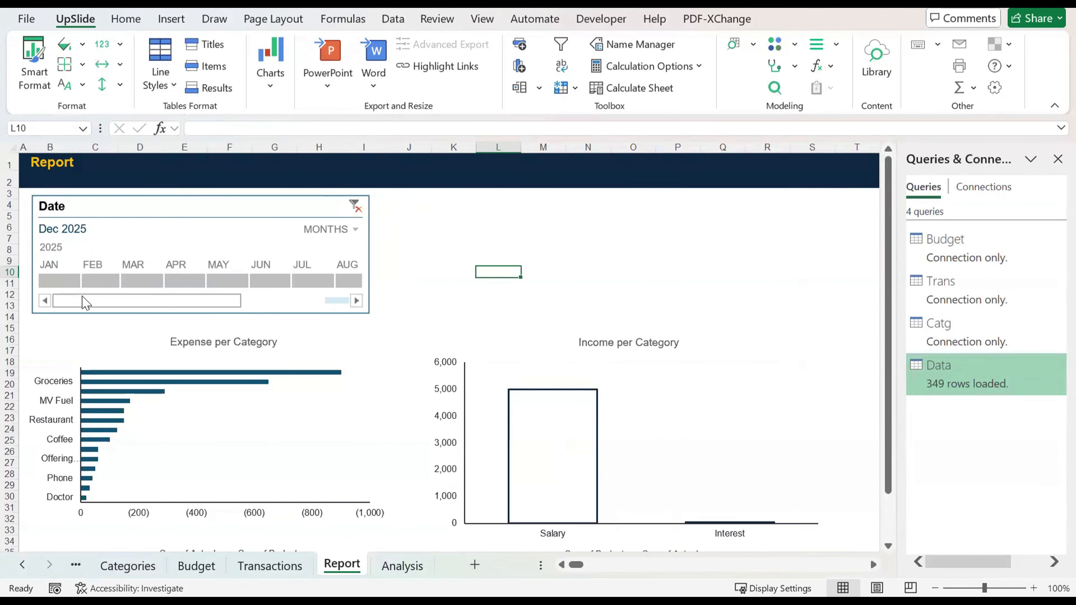
{"action": "left_click", "coordinate": [55, 276]}
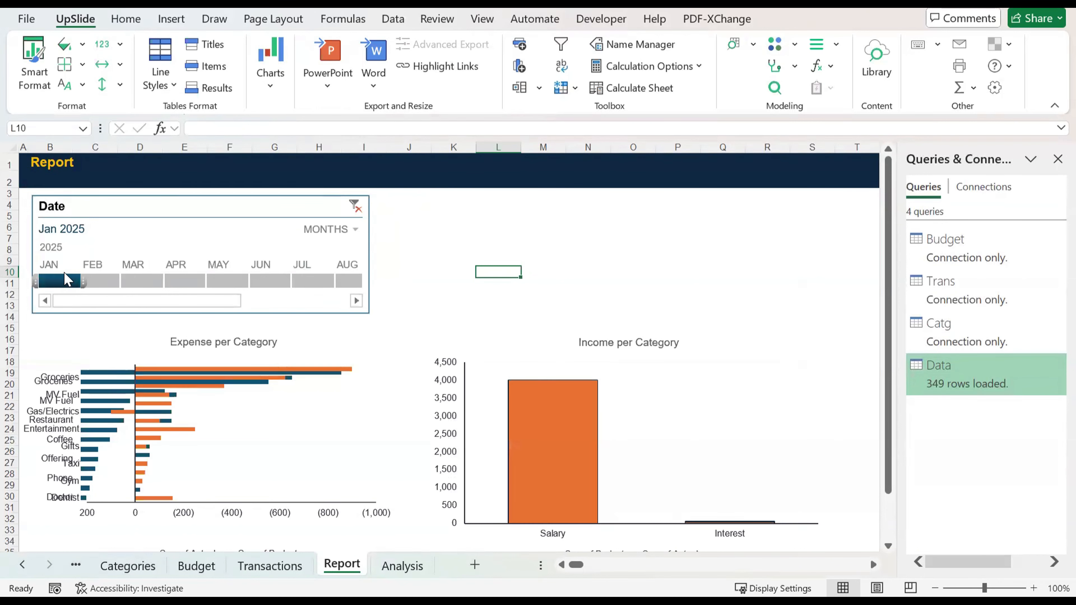
{"action": "left_click", "coordinate": [115, 281]}
{"action": "left_click", "coordinate": [149, 283]}
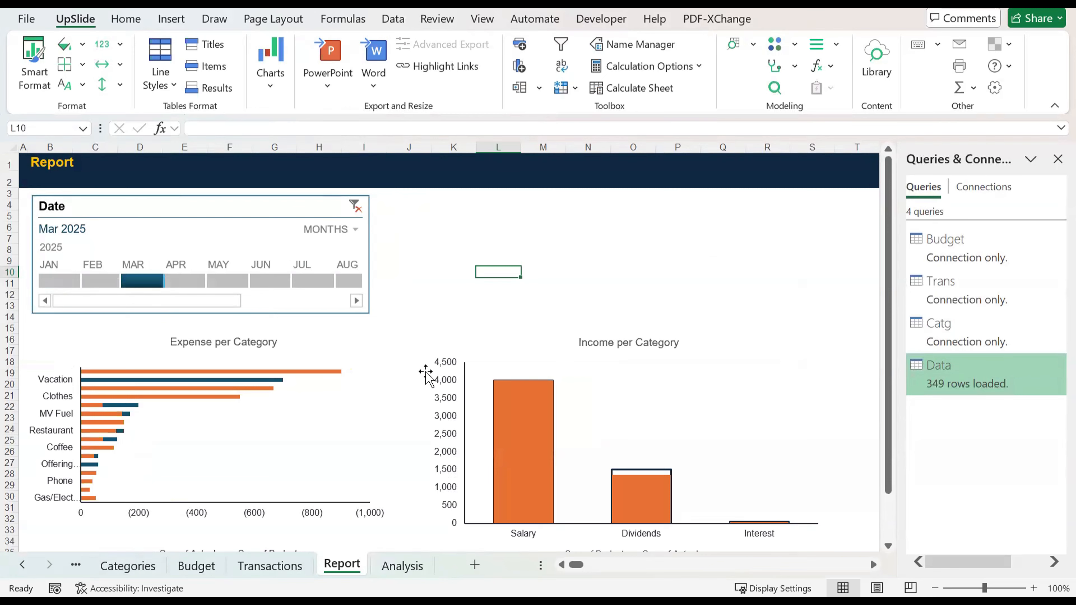
Step: Show both charts in full and switch the timeline through April, May, March and February, ending on January 2025
{"action": "scroll", "coordinate": [426, 372], "scroll_direction": "down", "scroll_amount": 3}
{"action": "scroll", "coordinate": [425, 372], "scroll_direction": "up", "scroll_amount": 2}
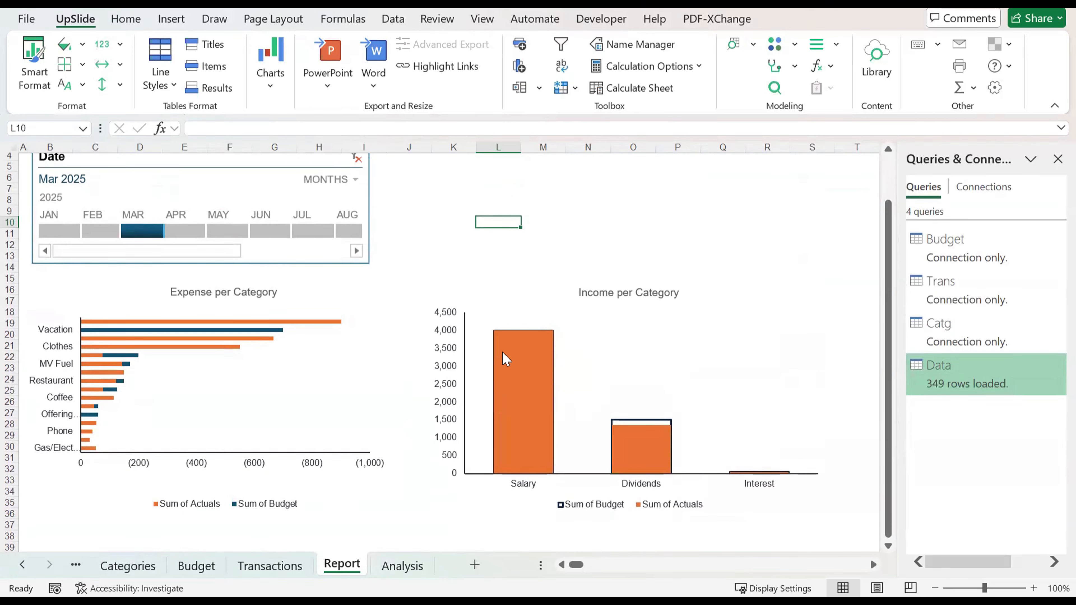
{"action": "left_click", "coordinate": [186, 232]}
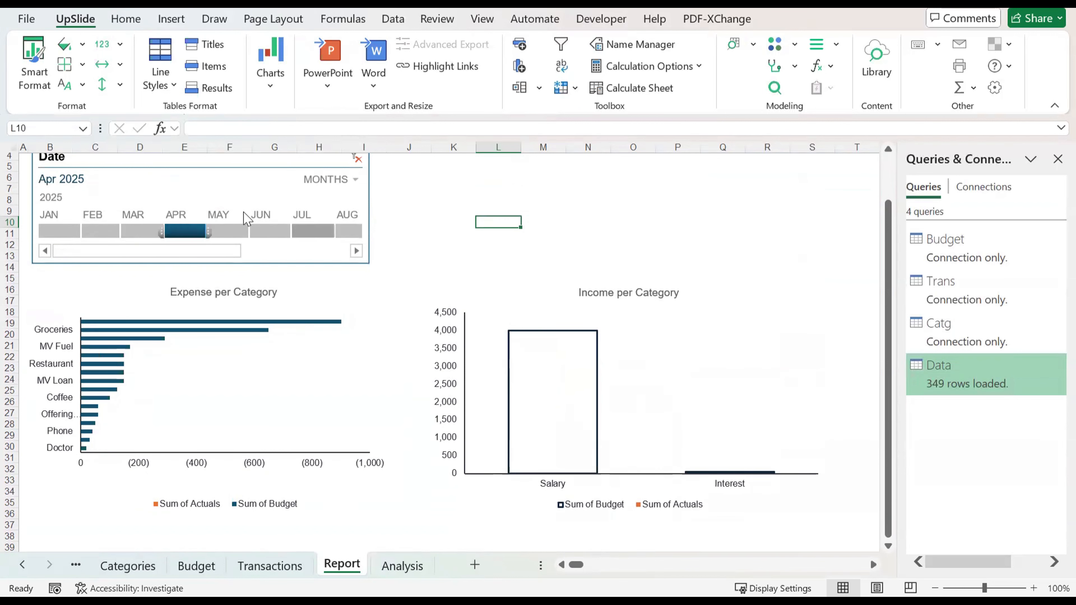
{"action": "left_click", "coordinate": [214, 230]}
{"action": "left_click", "coordinate": [144, 229]}
{"action": "left_click", "coordinate": [96, 230]}
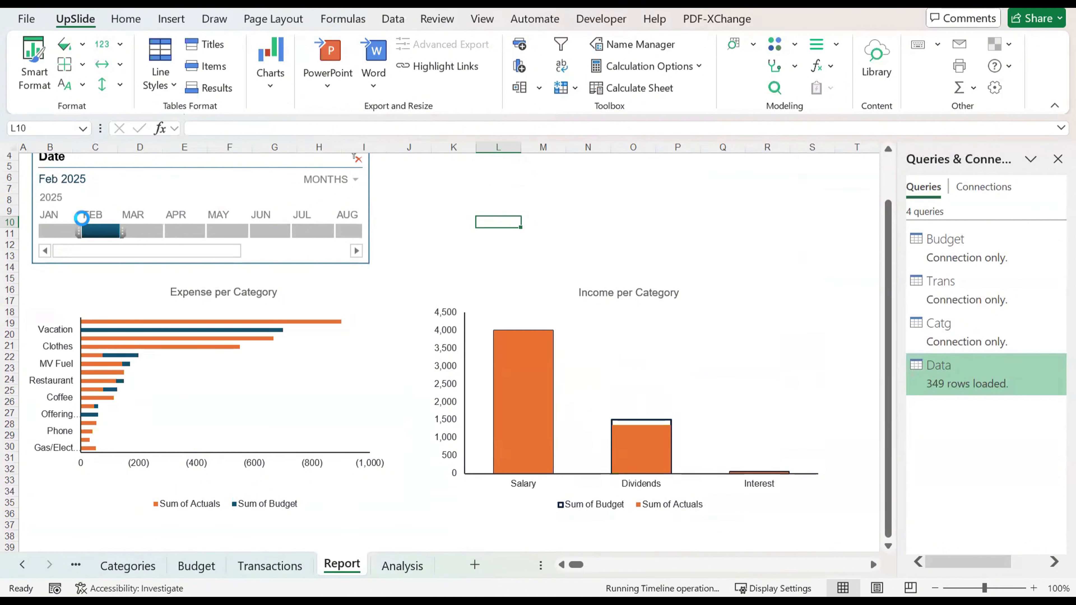
{"action": "left_click", "coordinate": [60, 234]}
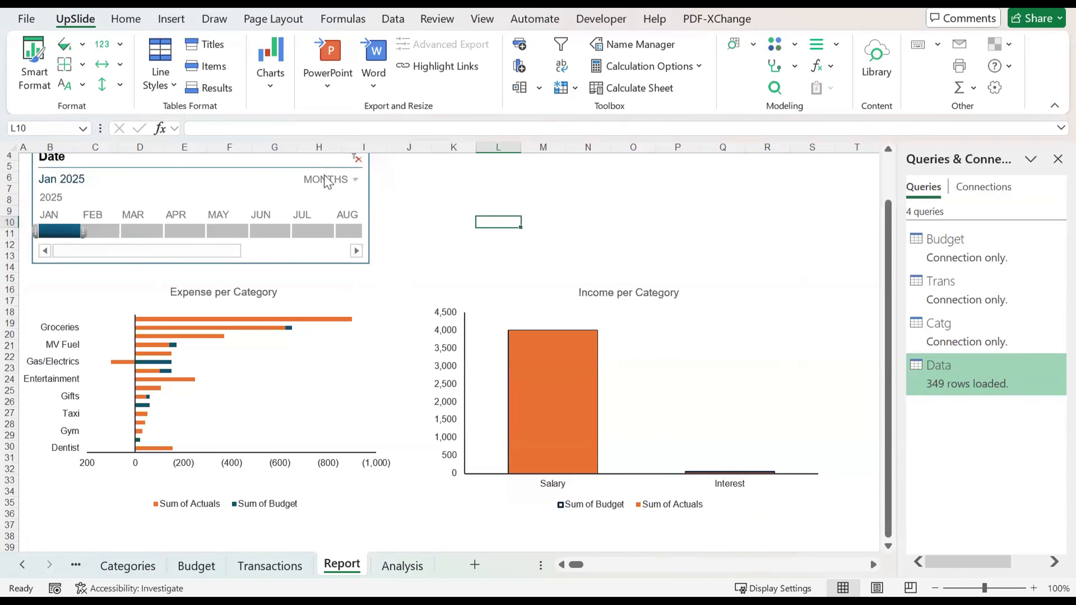
Step: Clear the Date timeline's filter so that both charts cover all periods
{"action": "left_click", "coordinate": [355, 160]}
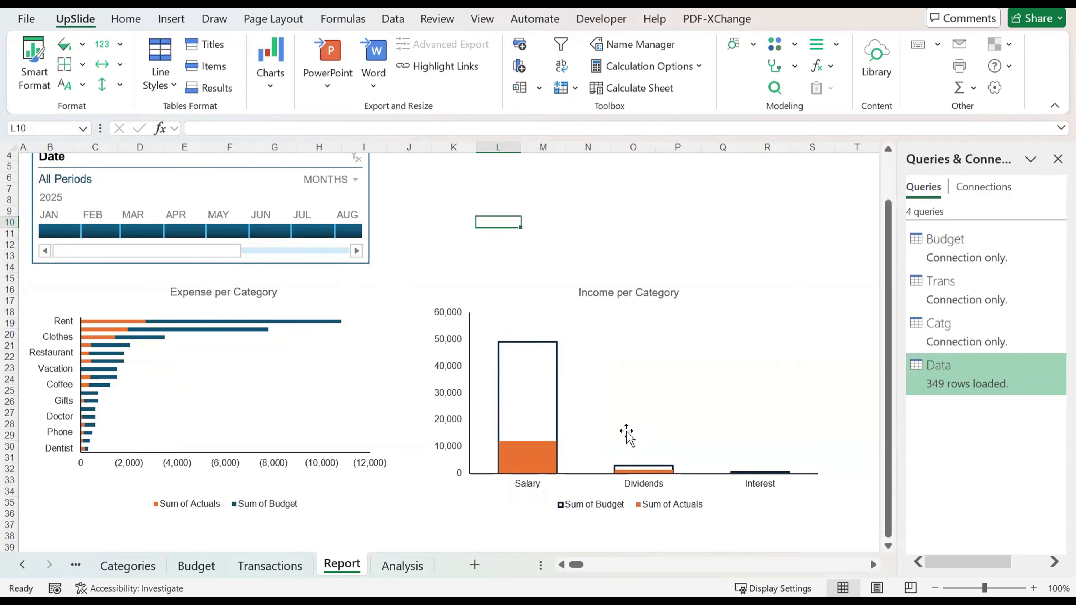
{"action": "scroll", "coordinate": [588, 266], "scroll_direction": "up", "scroll_amount": 2}
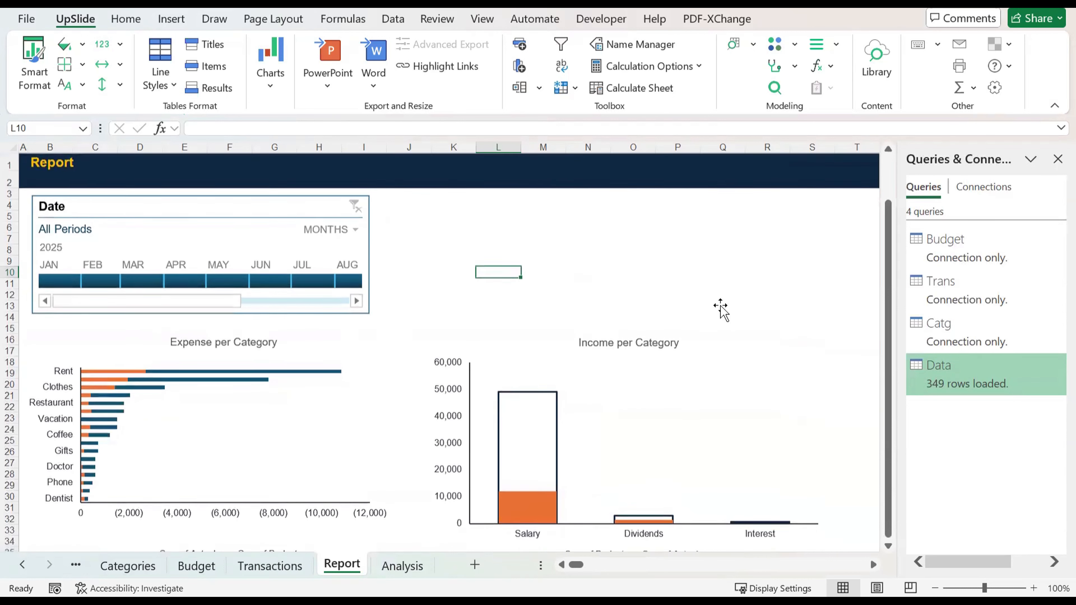
{"action": "left_click", "coordinate": [727, 306]}
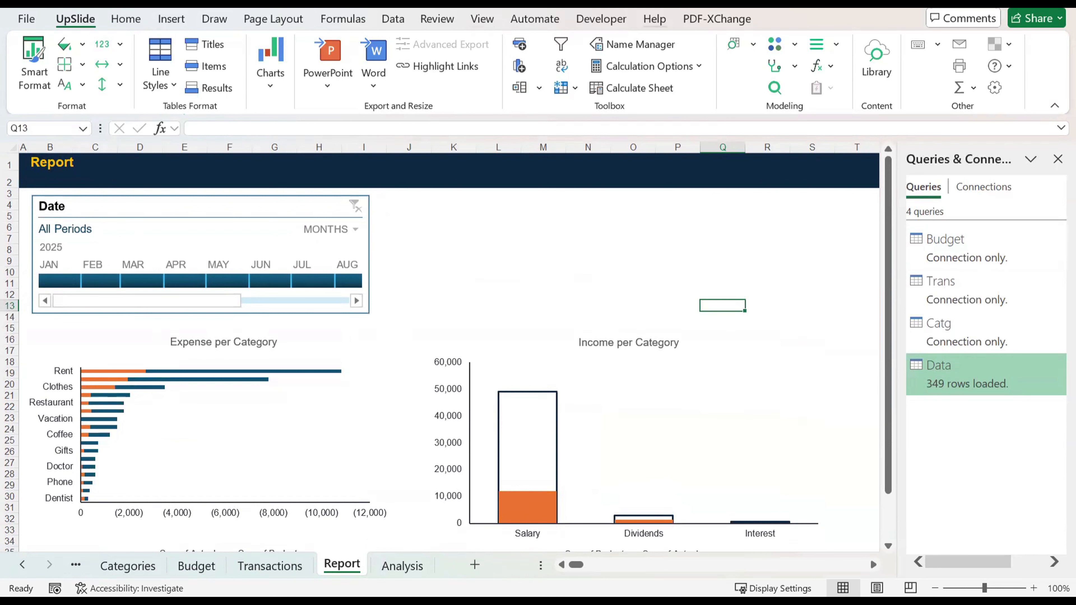
Step: Fill the range J4:S13 beside the timeline with Dark Blue, Text 2, Lighter 90%
{"action": "left_click_drag", "start_coordinate": [394, 204], "coordinate": [505, 301]}
{"action": "left_click", "coordinate": [419, 206]}
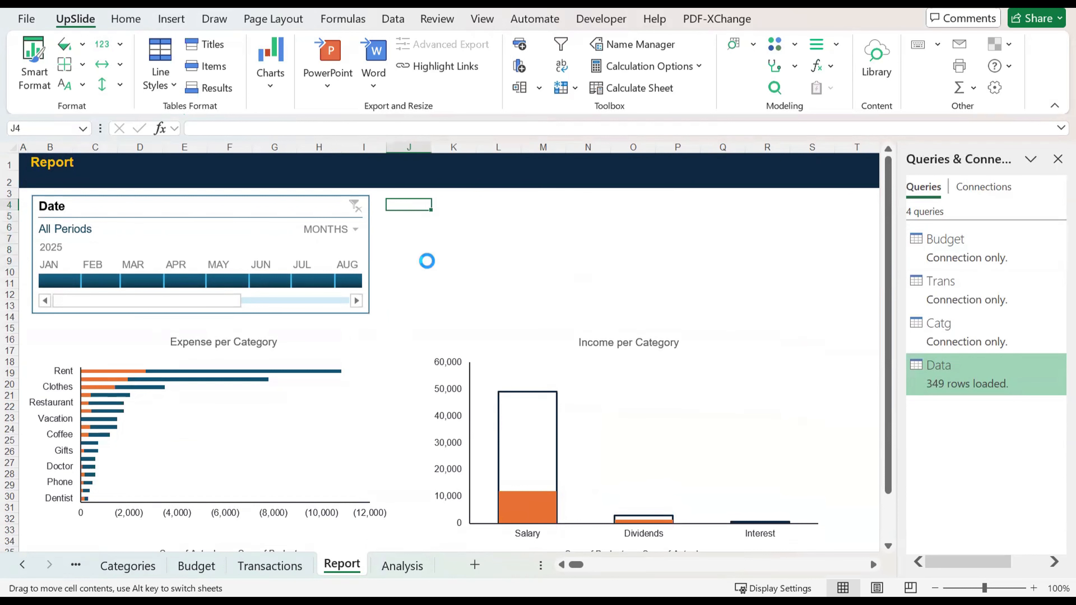
{"action": "key", "text": "shift+Down"}
{"action": "key", "text": "shift+Down"}
{"action": "key", "text": "shift+Down"}
{"action": "key", "text": "shift+Down"}
{"action": "key", "text": "shift+Down"}
{"action": "key", "text": "shift+Down"}
{"action": "key", "text": "shift+Down"}
{"action": "key", "text": "shift+Down"}
{"action": "key", "text": "shift+Down"}
{"action": "key", "text": "shift+Down"}
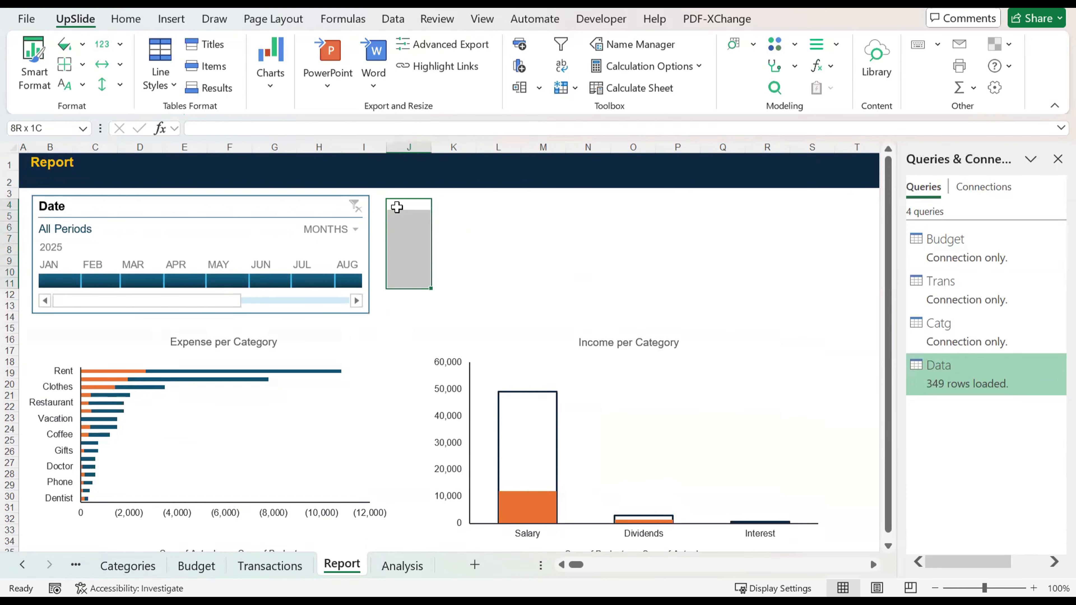
{"action": "key", "text": "shift+Right"}
{"action": "key", "text": "shift+Up"}
{"action": "key", "text": "shift+Right"}
{"action": "key", "text": "shift+Right"}
{"action": "key", "text": "shift+Right"}
{"action": "key", "text": "shift+Right"}
{"action": "key", "text": "shift+Right"}
{"action": "key", "text": "shift+Right"}
{"action": "key", "text": "shift+Right"}
{"action": "key", "text": "shift+Right"}
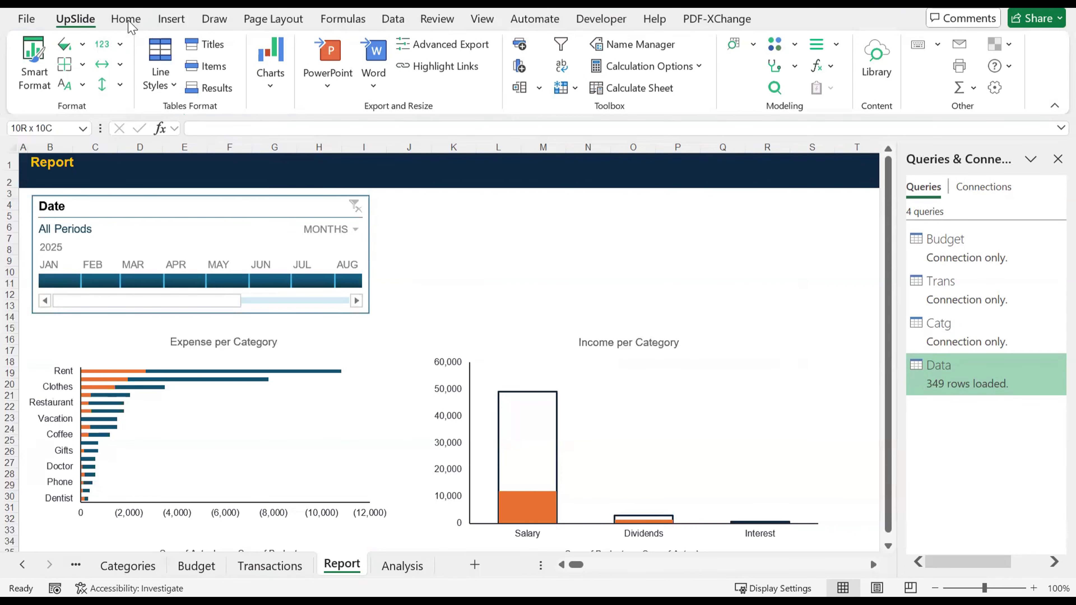
{"action": "left_click", "coordinate": [140, 19]}
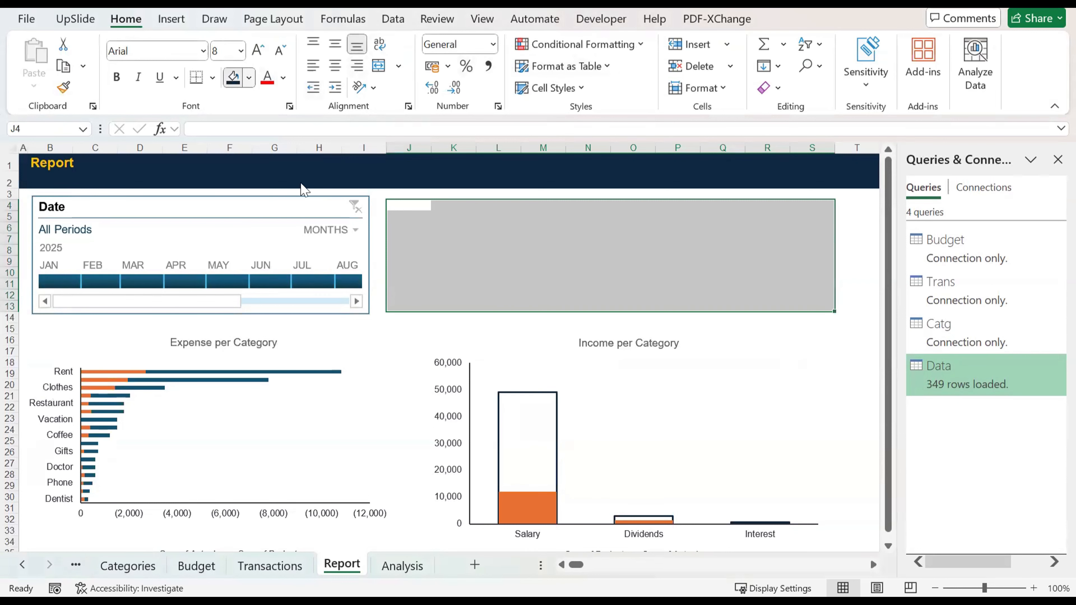
{"action": "left_click", "coordinate": [305, 195]}
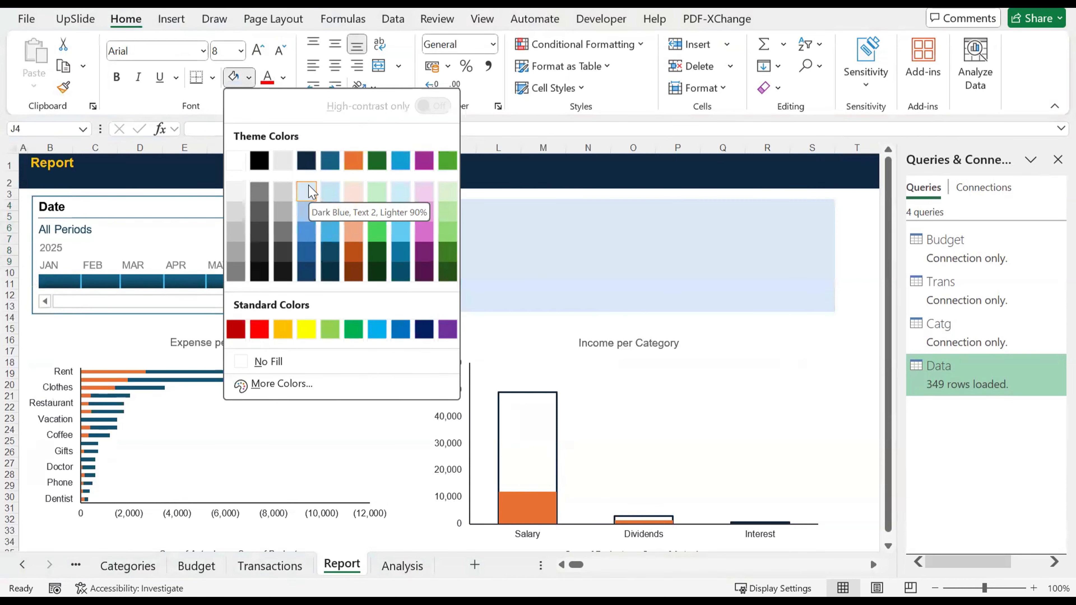
{"action": "left_click", "coordinate": [308, 192]}
Step: Enter the label "Total Income" in cell J5 of the shaded block and select the cell below it
{"action": "left_click", "coordinate": [414, 221]}
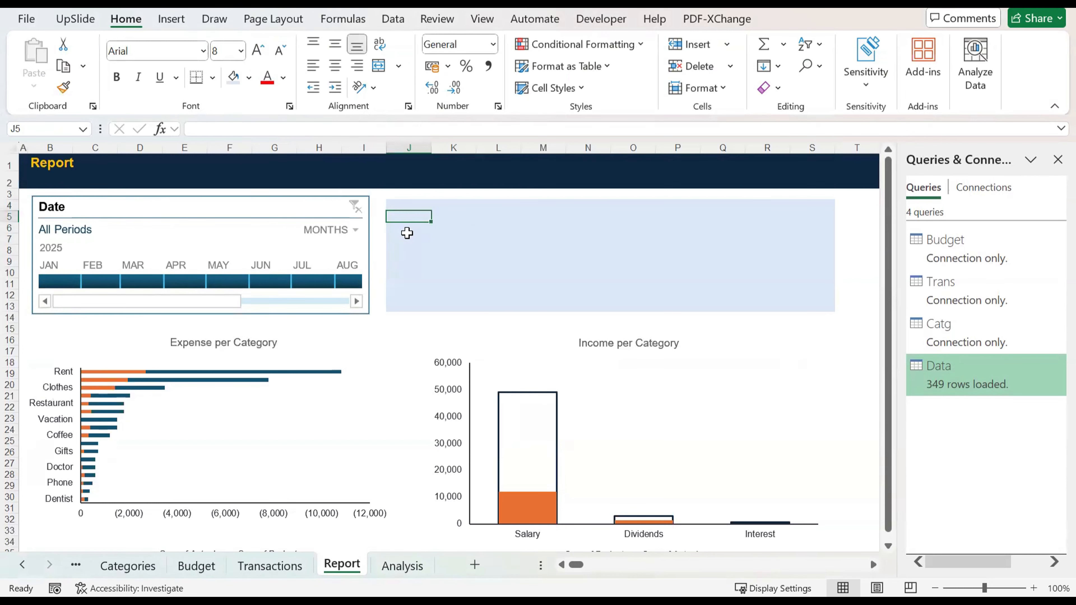
{"action": "type", "text": "Tot"}
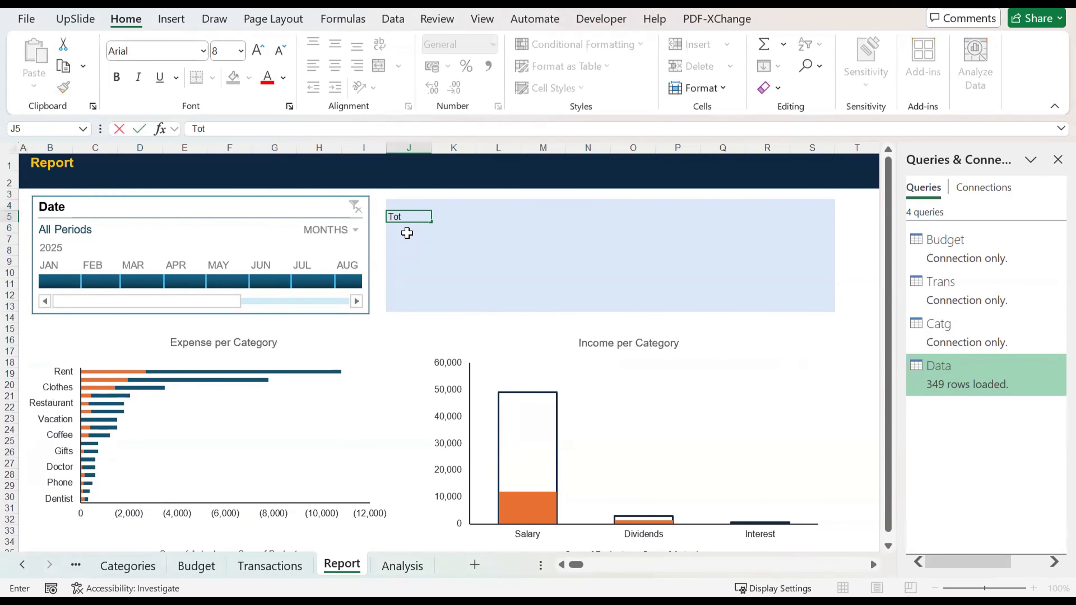
{"action": "type", "text": "al Income"}
{"action": "key", "text": "ctrl+Return"}
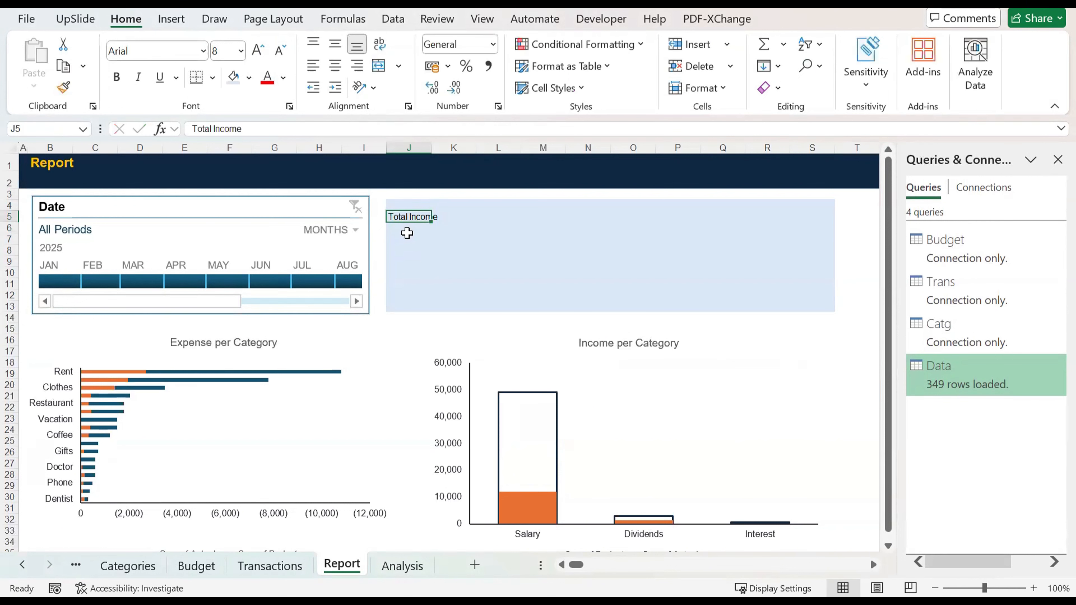
{"action": "key", "text": "ctrl+c"}
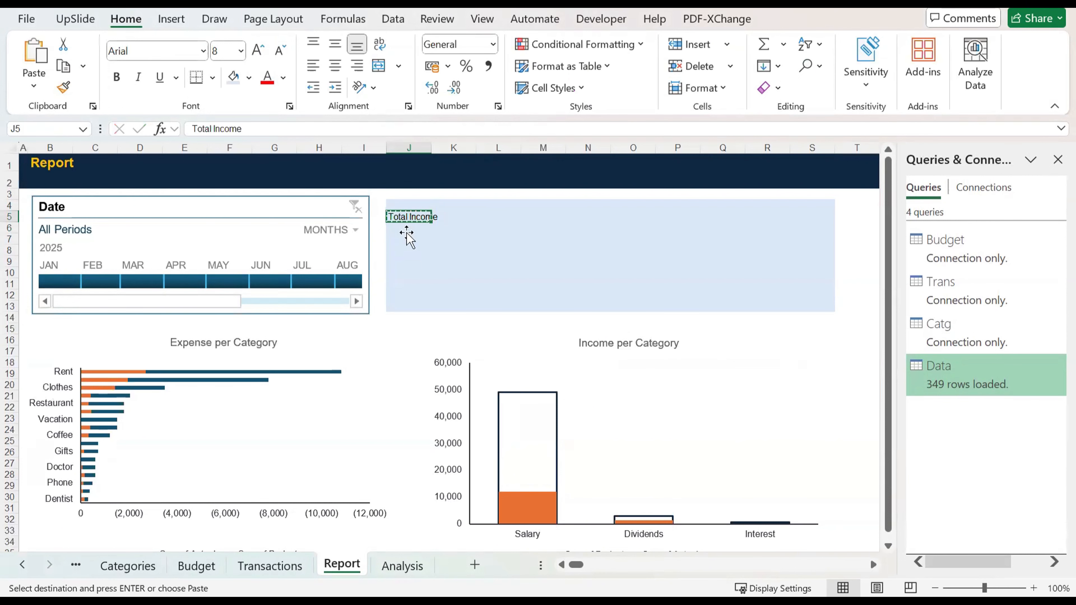
{"action": "left_click", "coordinate": [408, 239]}
{"action": "key", "text": "Up"}
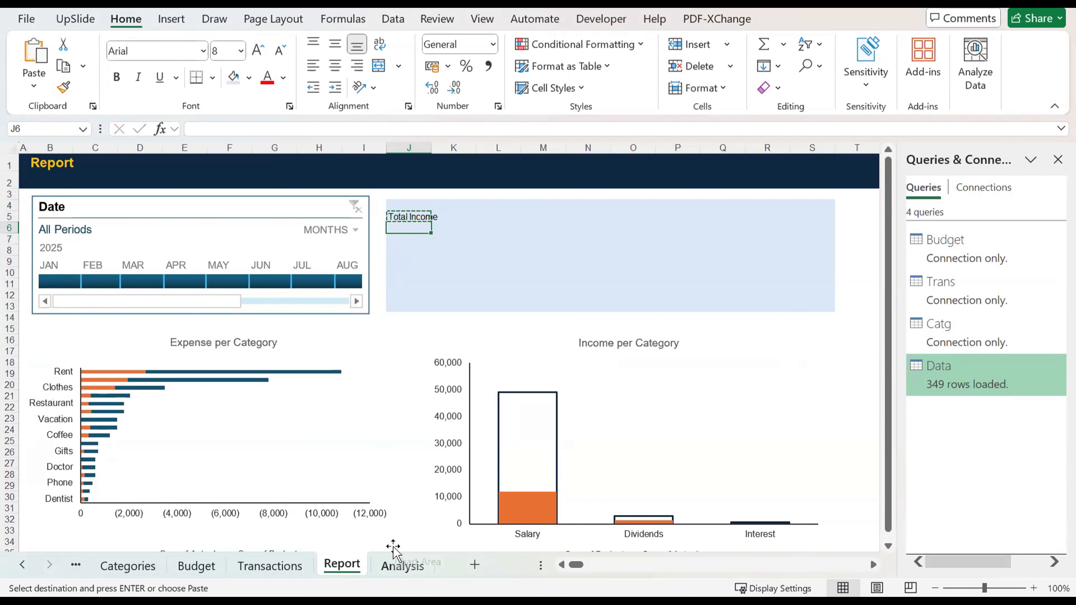
Step: Examine the income PivotTable on the Analysis sheet, from its Category Type filter down to its grand total, and return to the Report sheet
{"action": "left_click", "coordinate": [398, 564]}
{"action": "left_click", "coordinate": [409, 239]}
{"action": "key", "text": "ctrl+a"}
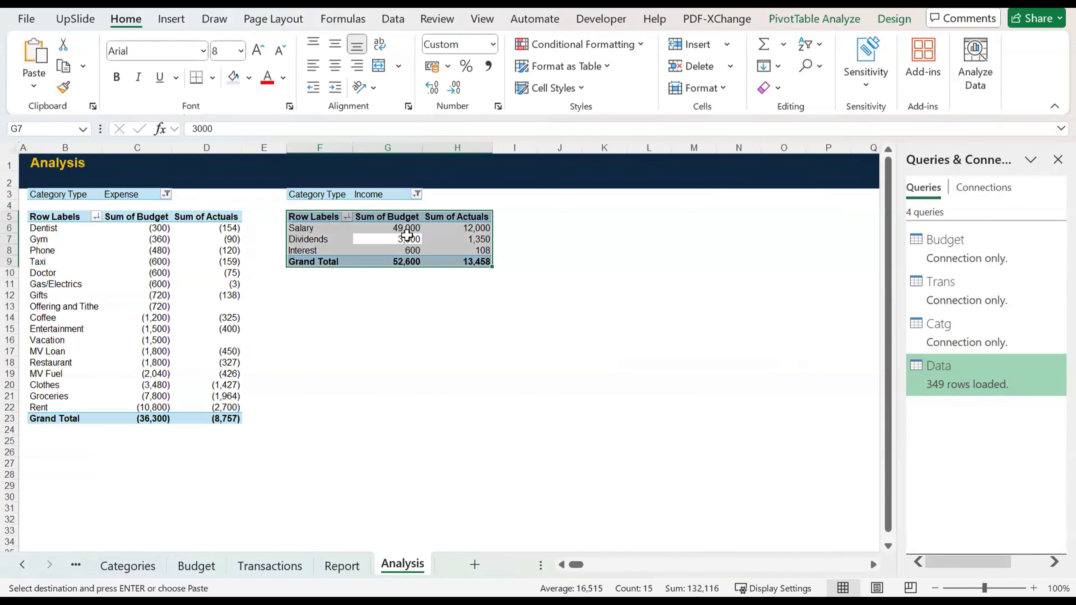
{"action": "key", "text": "Up"}
{"action": "key", "text": "Up"}
{"action": "key", "text": "Up"}
{"action": "key", "text": "Up"}
{"action": "key", "text": "Left"}
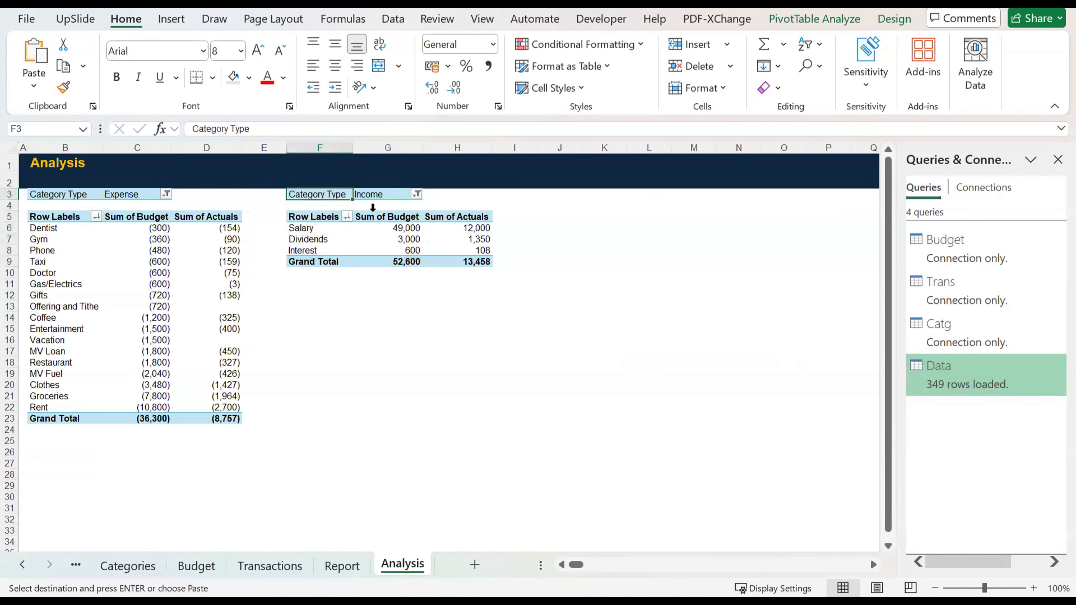
{"action": "key", "text": "shift+Down"}
{"action": "key", "text": "shift+Down"}
{"action": "key", "text": "shift+Down"}
{"action": "key", "text": "shift+Down"}
{"action": "key", "text": "shift+Down"}
{"action": "key", "text": "shift+Down"}
{"action": "key", "text": "shift+Right"}
{"action": "key", "text": "shift+Right"}
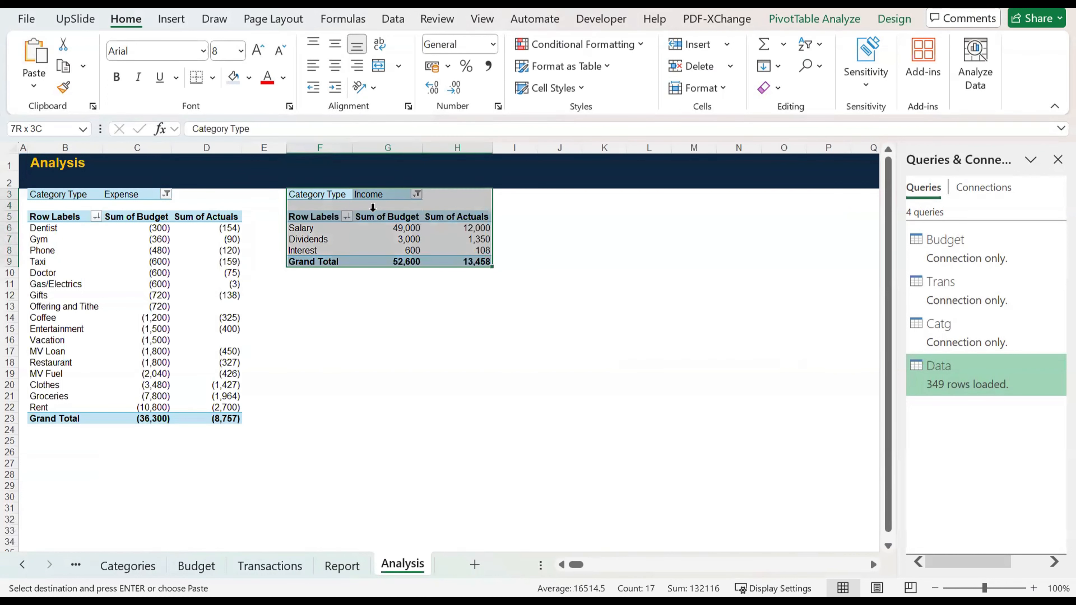
{"action": "left_click", "coordinate": [365, 406]}
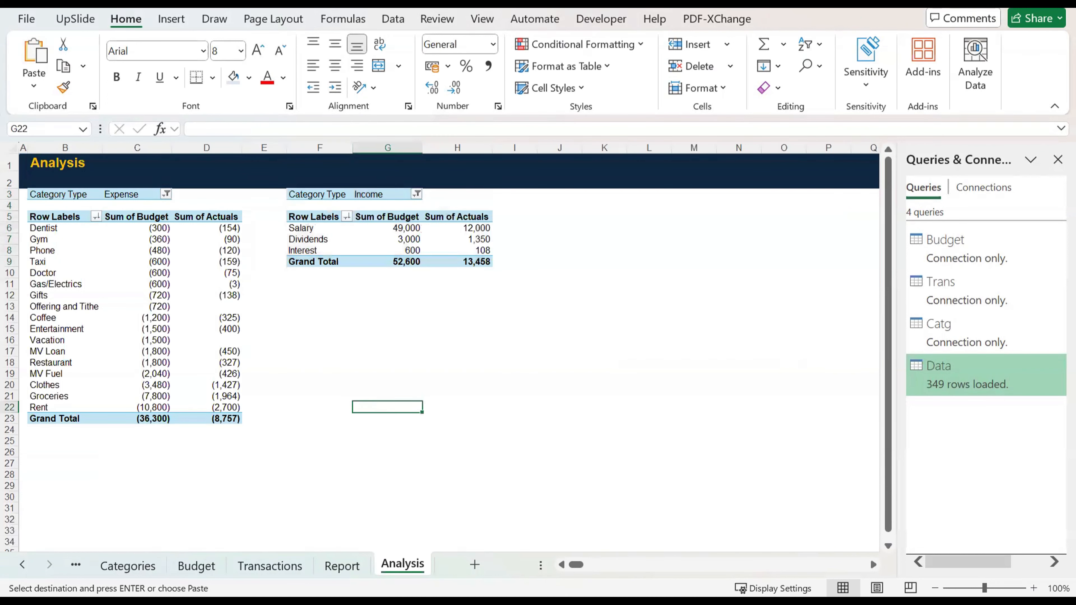
{"action": "left_click", "coordinate": [342, 566]}
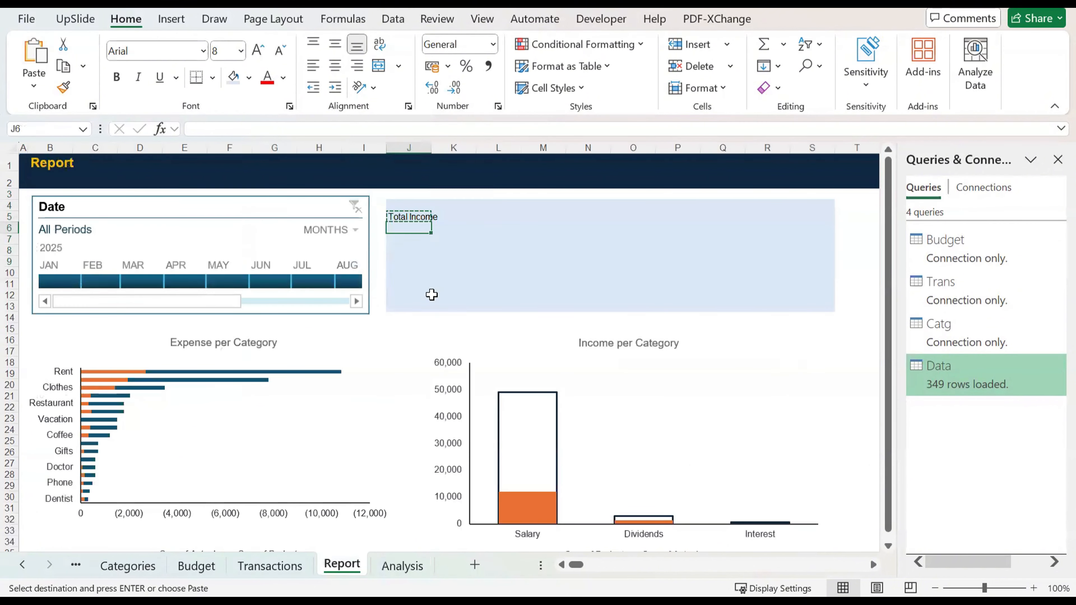
Step: Link cell J6 on the Report sheet to the income PivotTable's Sum of Actuals grand total on the Analysis sheet
{"action": "type", "text": "="}
{"action": "left_click", "coordinate": [402, 566]}
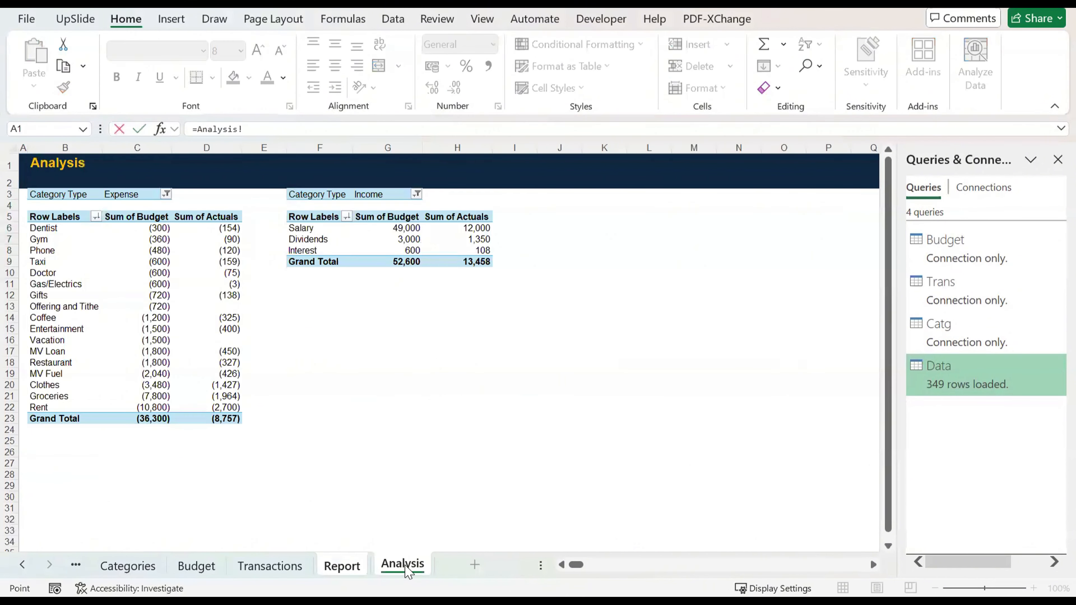
{"action": "left_click", "coordinate": [469, 262]}
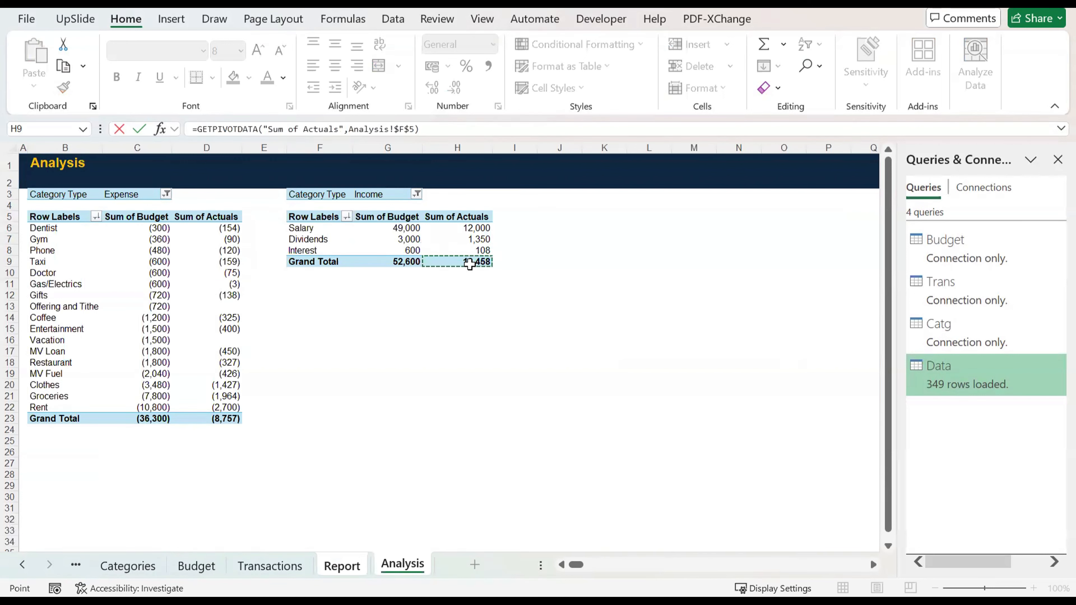
{"action": "key", "text": "Return"}
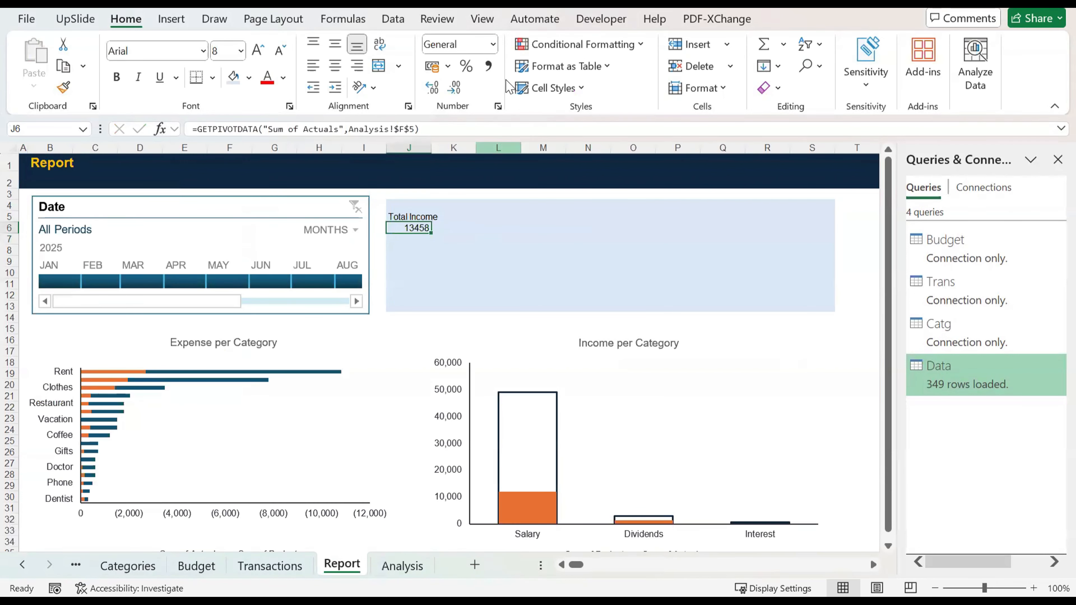
Step: Format the total income in J6 with thousands separators and no decimals, and test it with the timeline on February and March 2025
{"action": "left_click", "coordinate": [493, 44]}
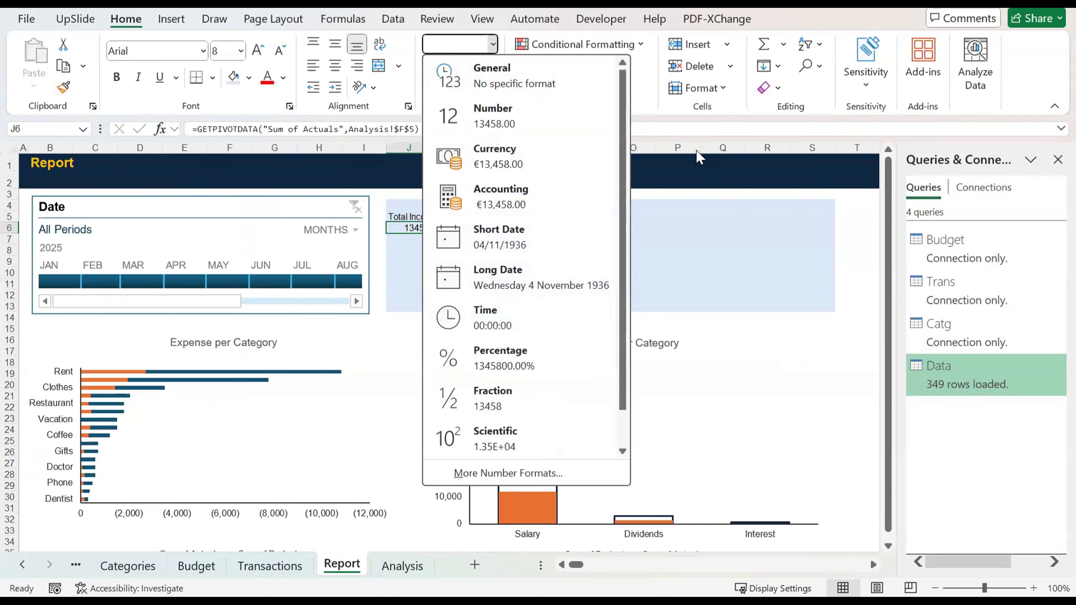
{"action": "left_click", "coordinate": [695, 161]}
{"action": "left_click", "coordinate": [489, 65]}
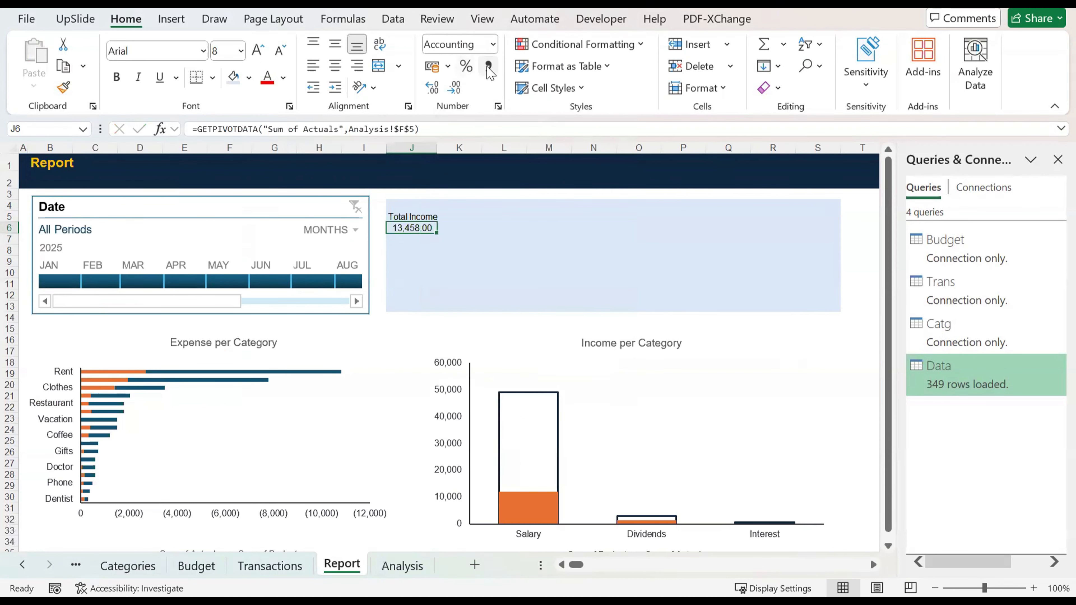
{"action": "left_click", "coordinate": [455, 88]}
{"action": "left_click", "coordinate": [455, 87]}
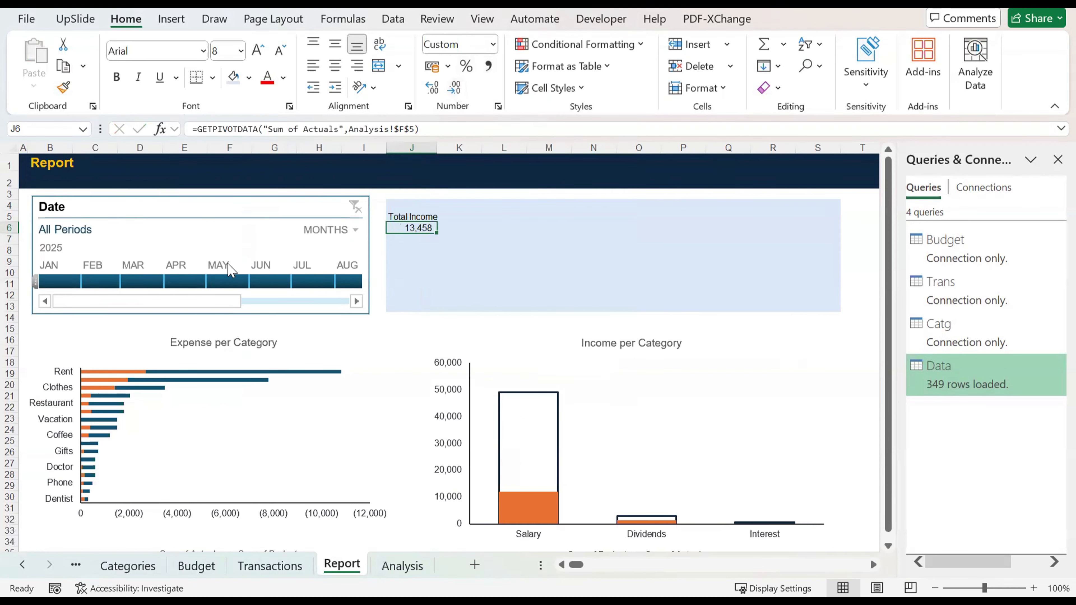
{"action": "left_click", "coordinate": [119, 280]}
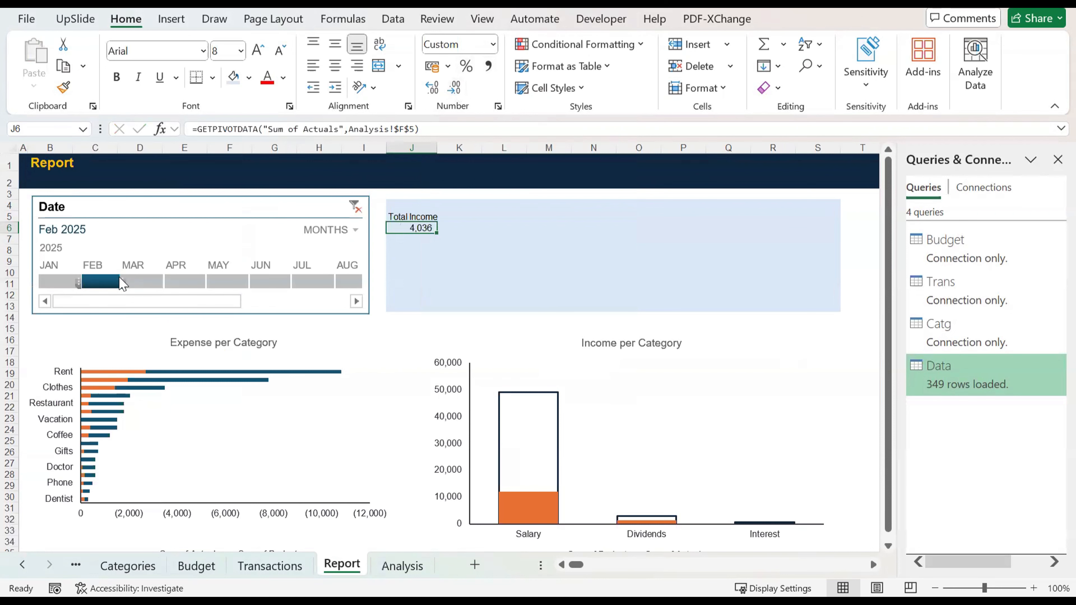
{"action": "left_click", "coordinate": [144, 282]}
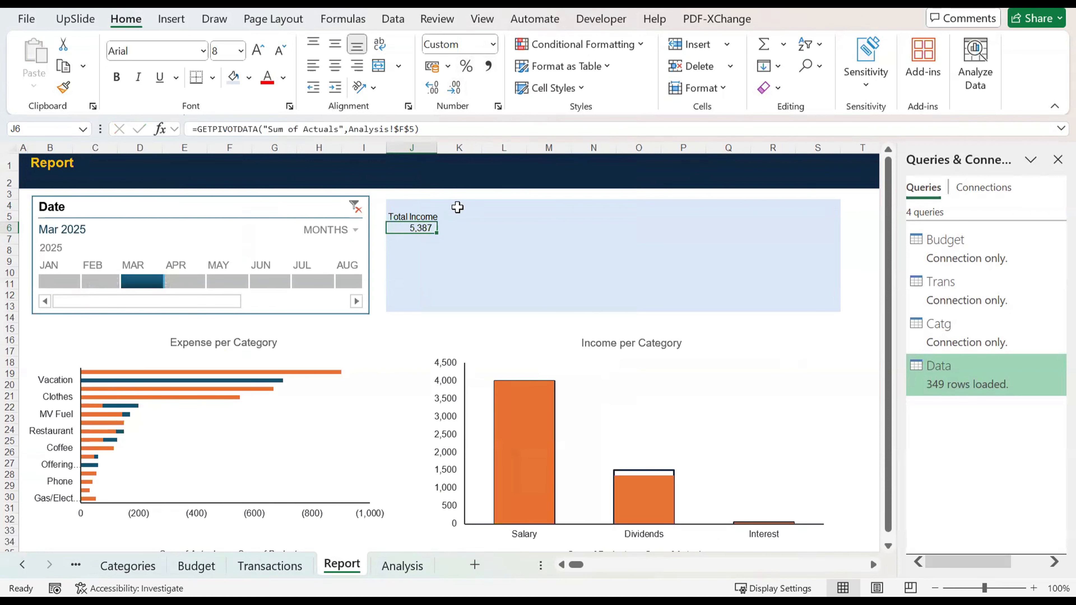
Step: Copy the Total Income label and its figure from J5:J6 to L5:L6
{"action": "left_click", "coordinate": [426, 211]}
{"action": "key", "text": "shift+Down"}
{"action": "key", "text": "ctrl+c"}
{"action": "key", "text": "Right"}
{"action": "key", "text": "Right"}
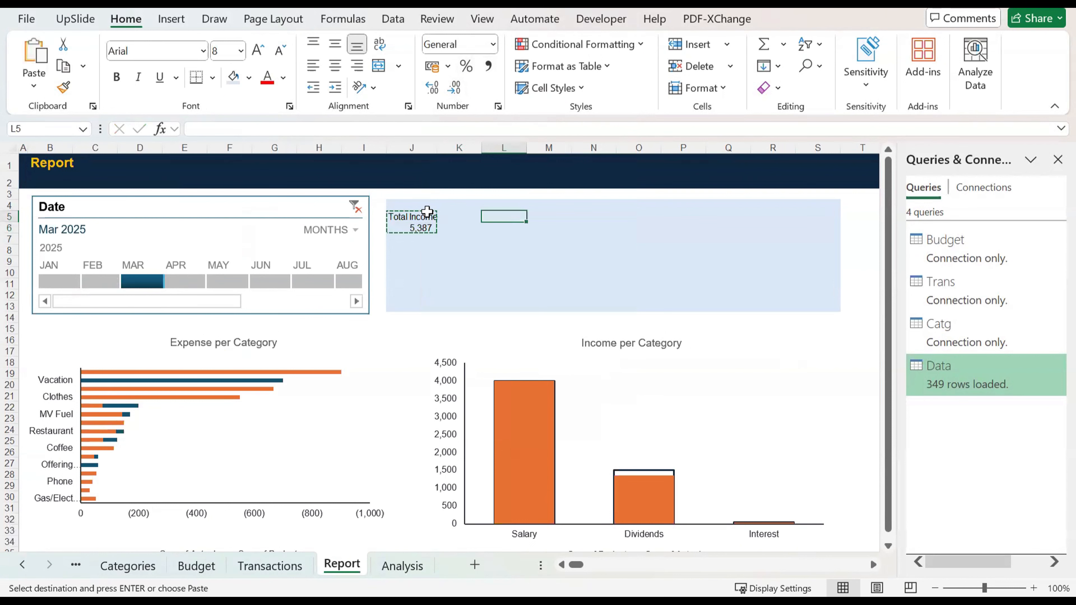
{"action": "key", "text": "ctrl+v"}
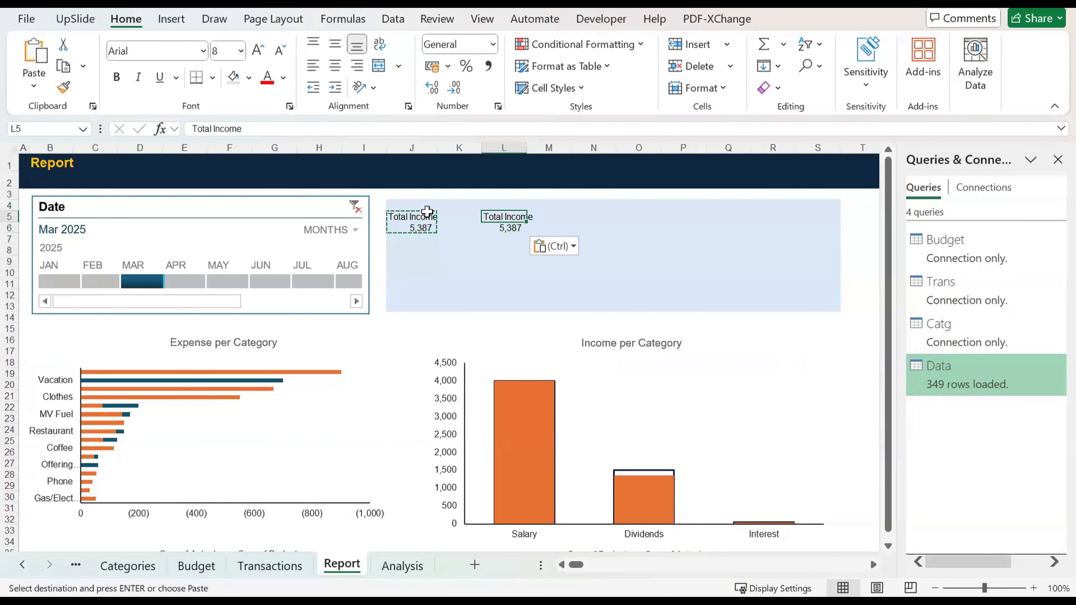
Step: Replace the copied formula in L6 with a link to the expense PivotTable's Sum of Actuals grand total on the Analysis sheet
{"action": "key", "text": "Down"}
{"action": "type", "text": "="}
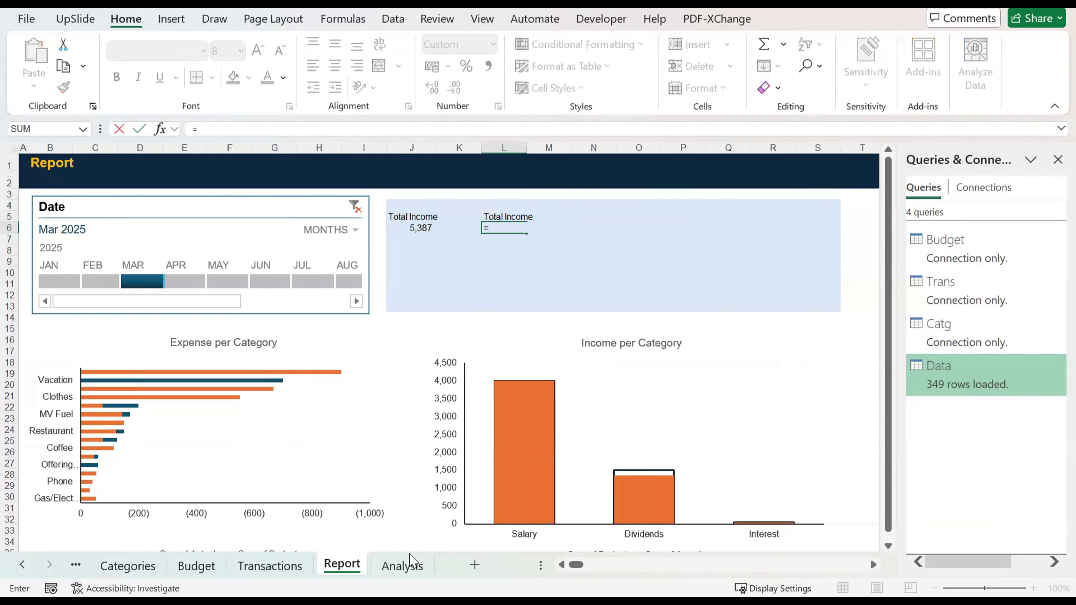
{"action": "left_click", "coordinate": [399, 567]}
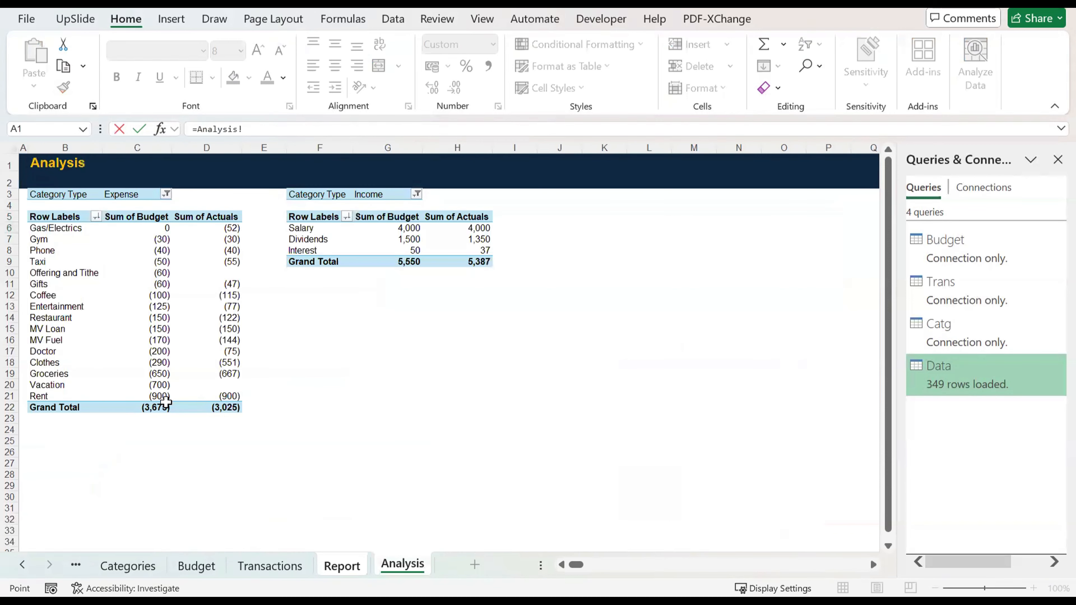
{"action": "left_click", "coordinate": [222, 407]}
{"action": "key", "text": "Return"}
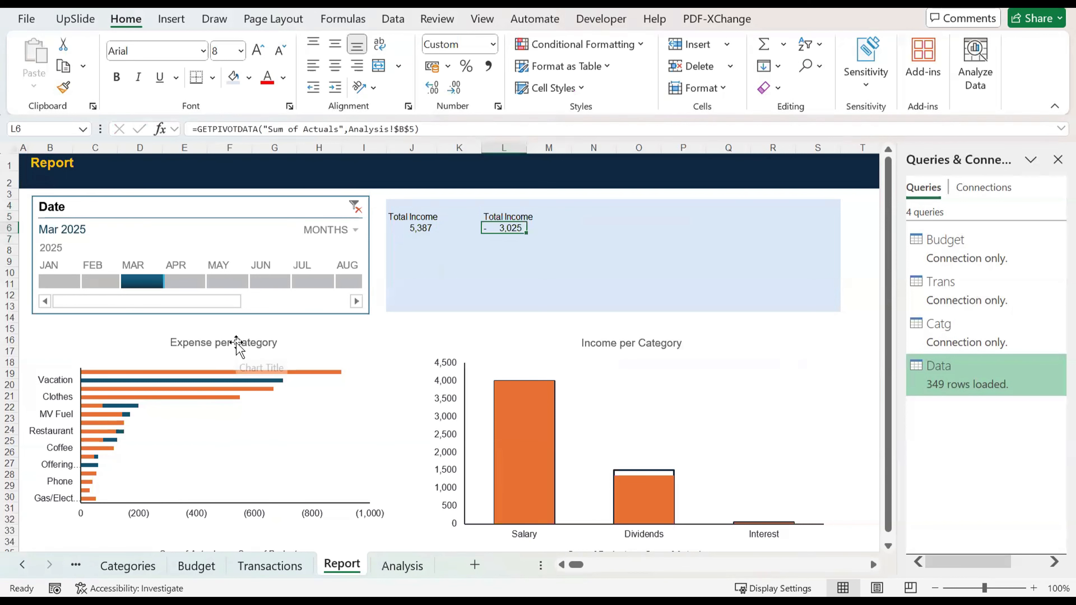
Step: Apply the custom number format #,##0;(#,##0) to the expense total in L6
{"action": "key", "text": "ctrl+1"}
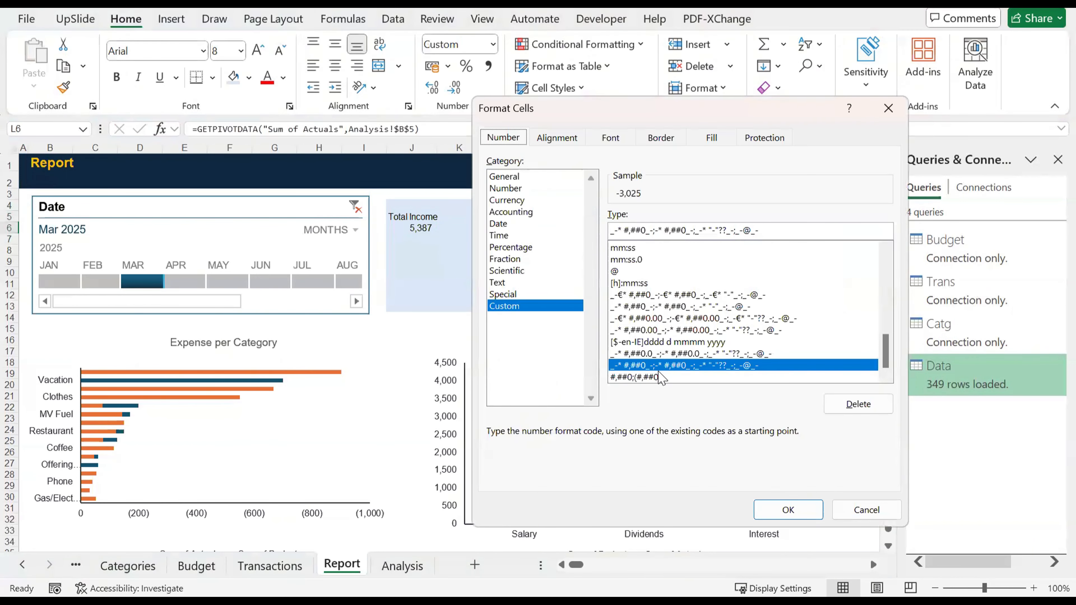
{"action": "left_click", "coordinate": [661, 377]}
{"action": "key", "text": "Return"}
Step: Add the label Status in cell N5 of the shaded summary block
{"action": "left_click", "coordinate": [584, 215]}
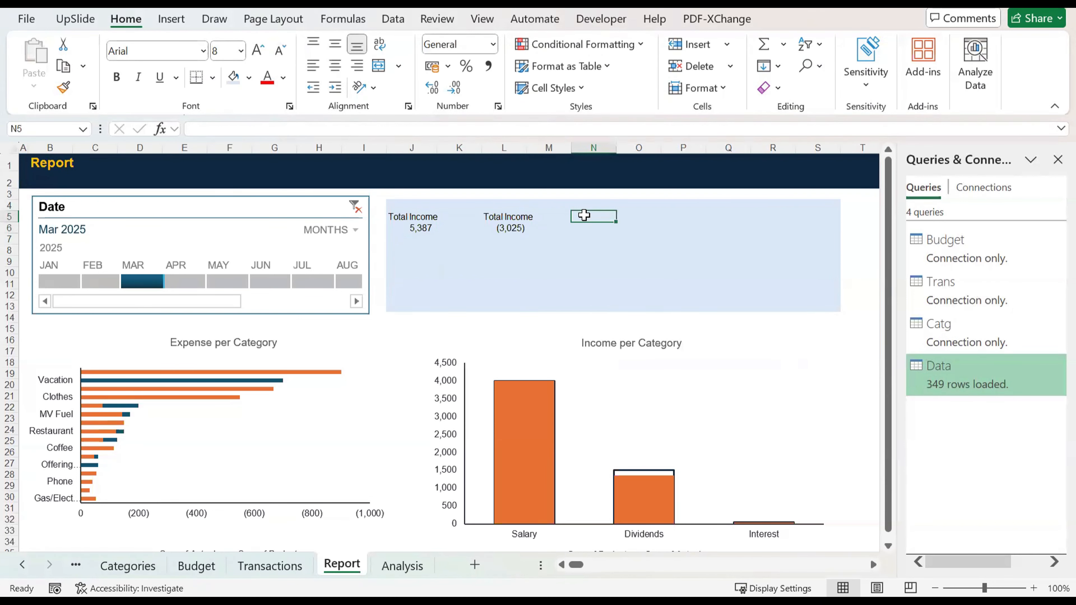
{"action": "type", "text": "Def"}
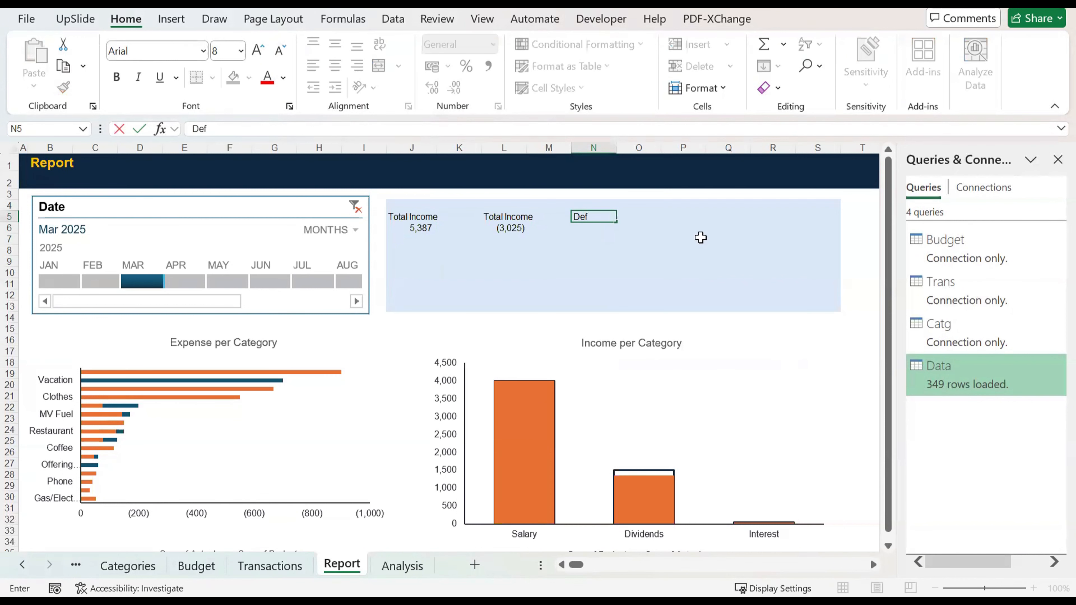
{"action": "key", "text": "BackSpace"}
{"action": "key", "text": "BackSpace"}
{"action": "key", "text": "BackSpace"}
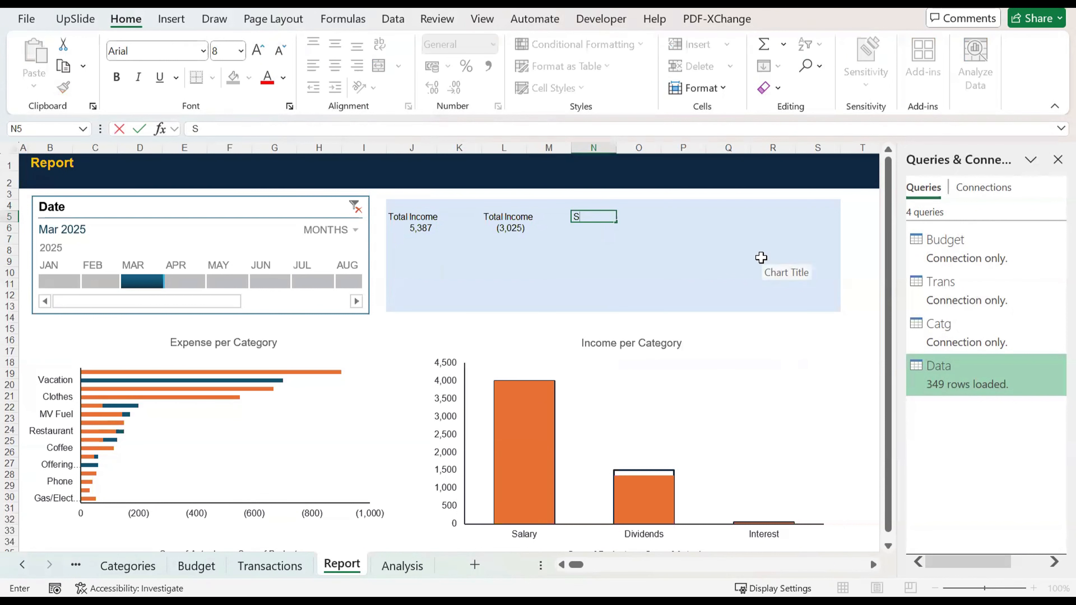
{"action": "key", "text": "Return"}
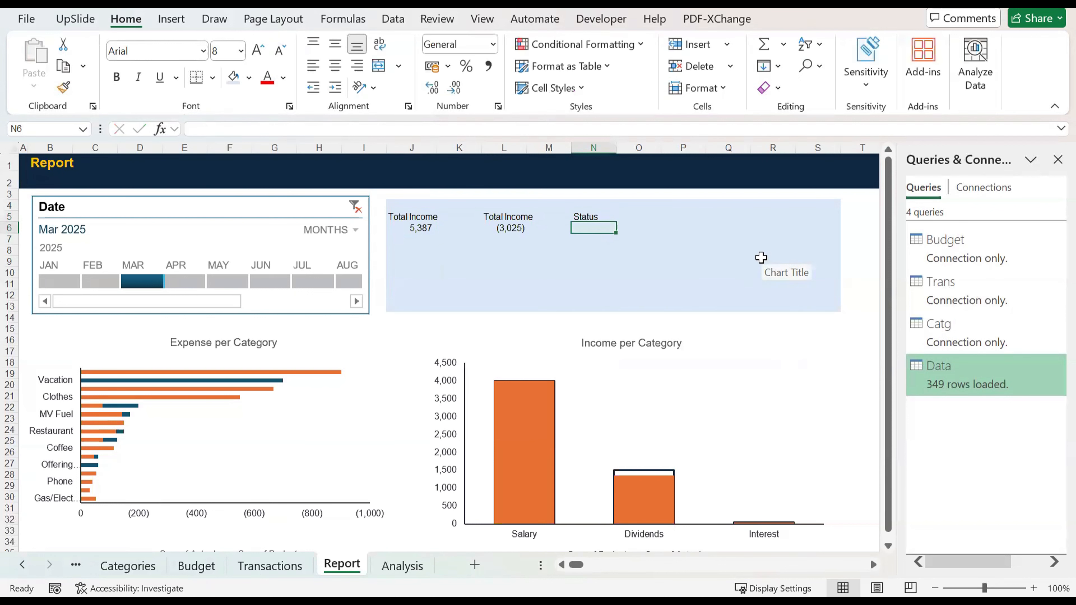
Step: Enter =IF(J6+L6>=0,"Surplus","Defecit") in N6 below the Status label and make the cell bold
{"action": "type", "text": "="}
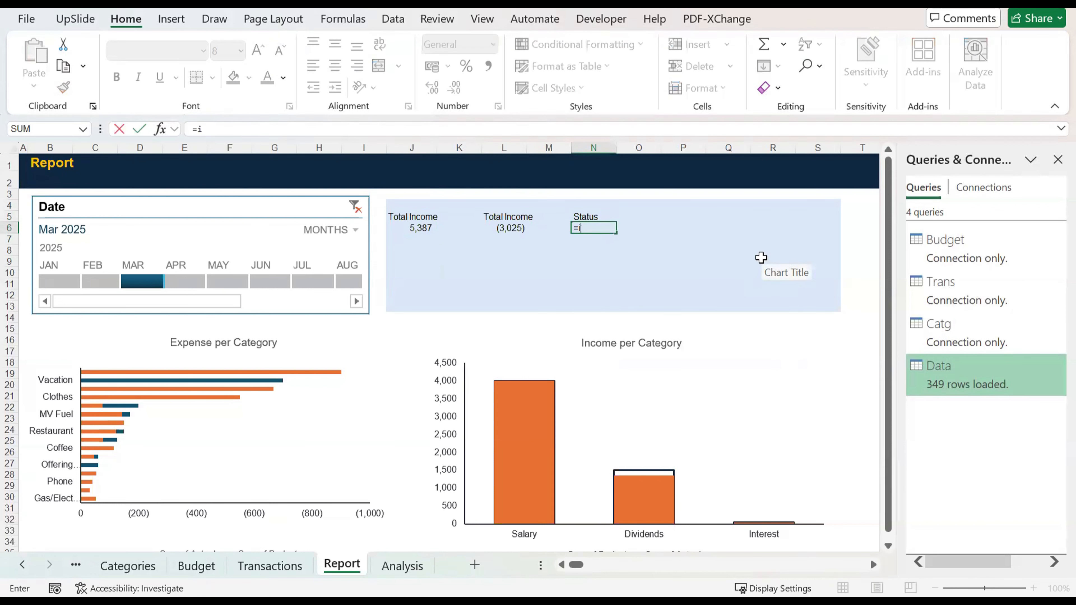
{"action": "type", "text": "i"}
{"action": "key", "text": "Tab"}
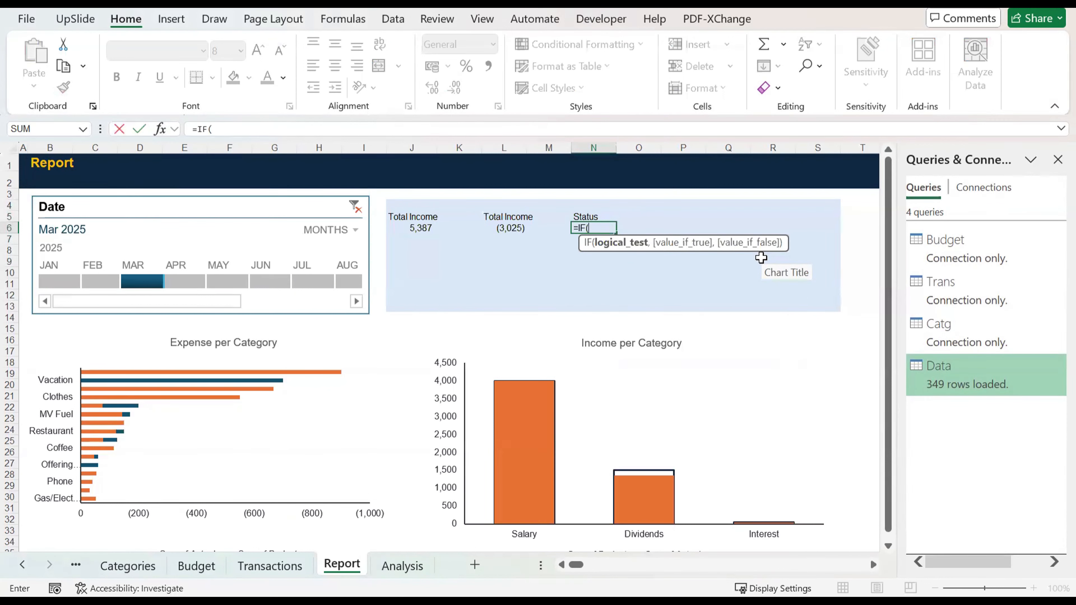
{"action": "key", "text": "Left"}
{"action": "key", "text": "Left"}
{"action": "key", "text": "Left"}
{"action": "key", "text": "Left"}
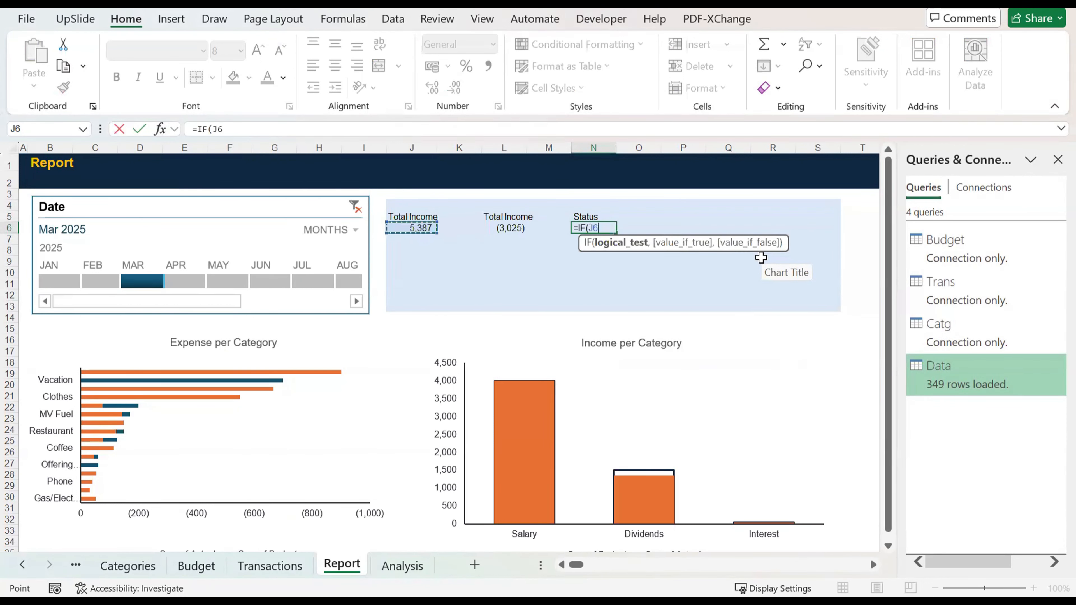
{"action": "type", "text": "+"}
{"action": "key", "text": "Left"}
{"action": "key", "text": "Left"}
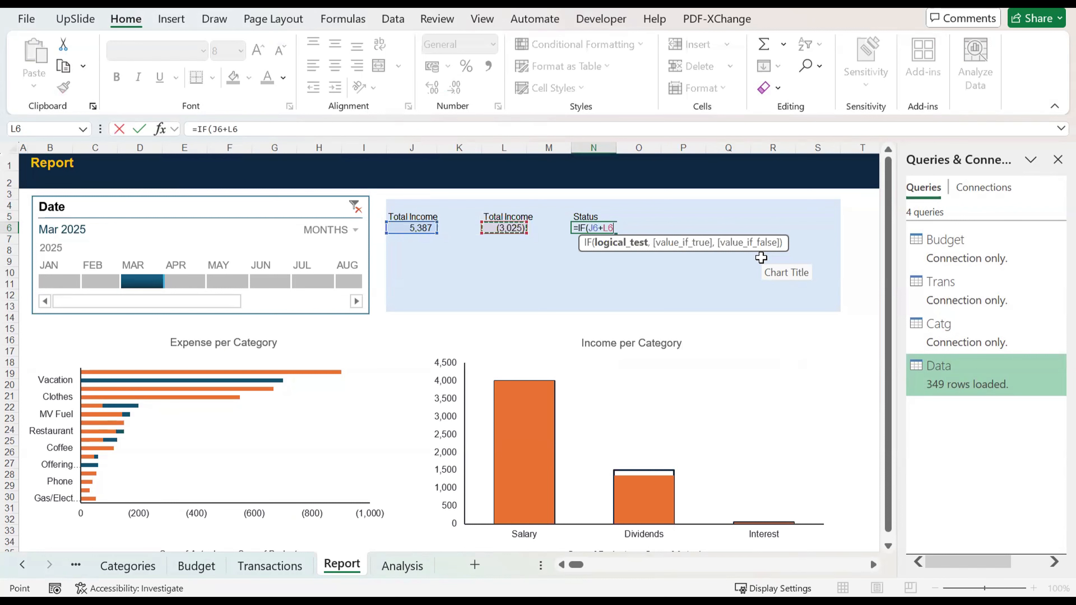
{"action": "type", "text": ">"}
{"action": "type", "text": ",\"Sur"}
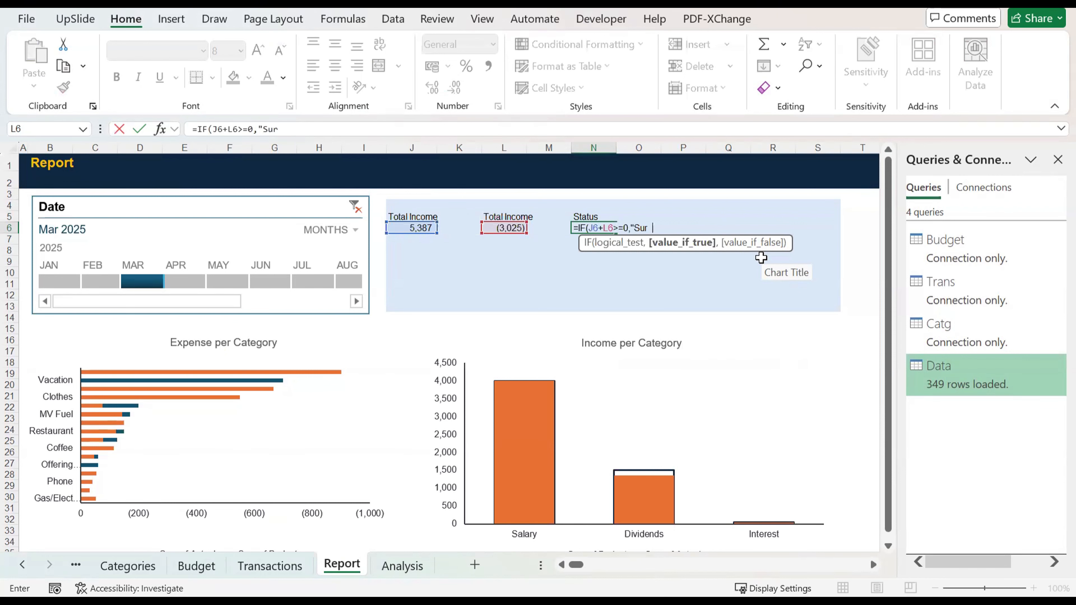
{"action": "type", "text": "us\",\"Defecit"}
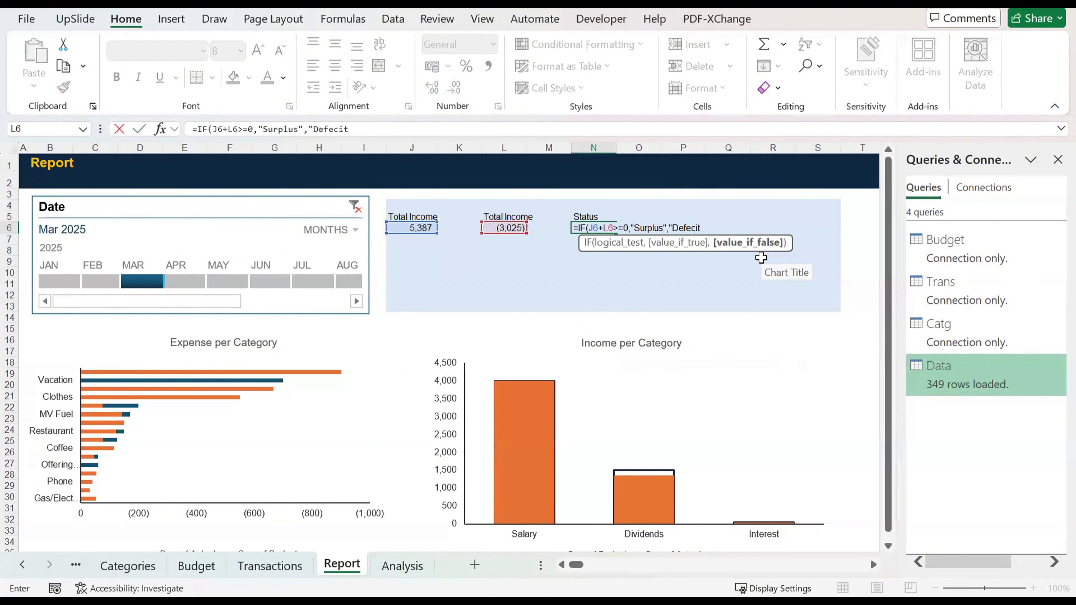
{"action": "key", "text": "ctrl+Return"}
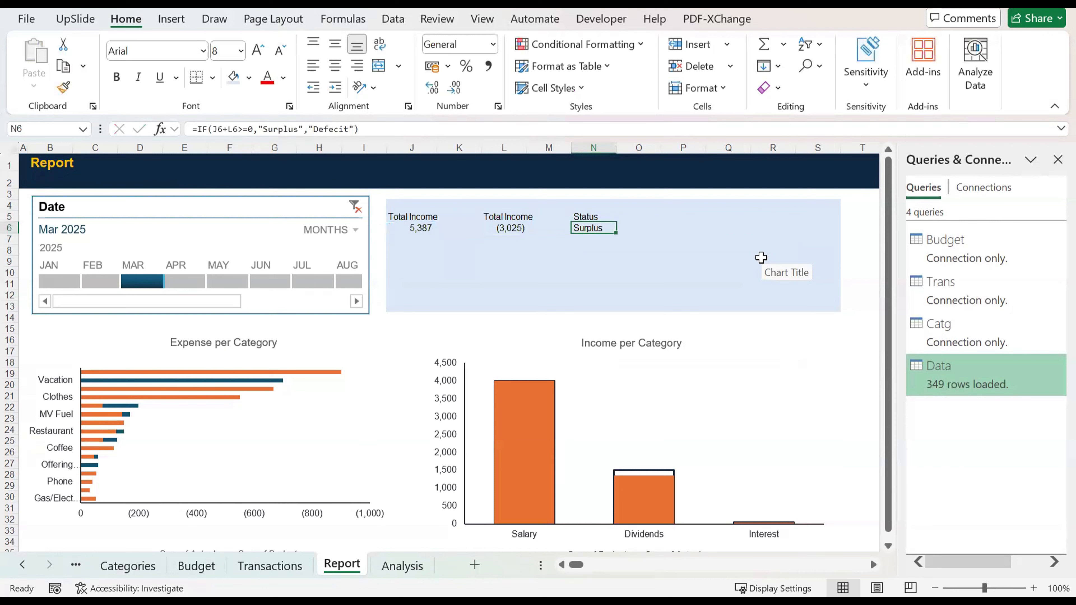
{"action": "key", "text": "ctrl+b"}
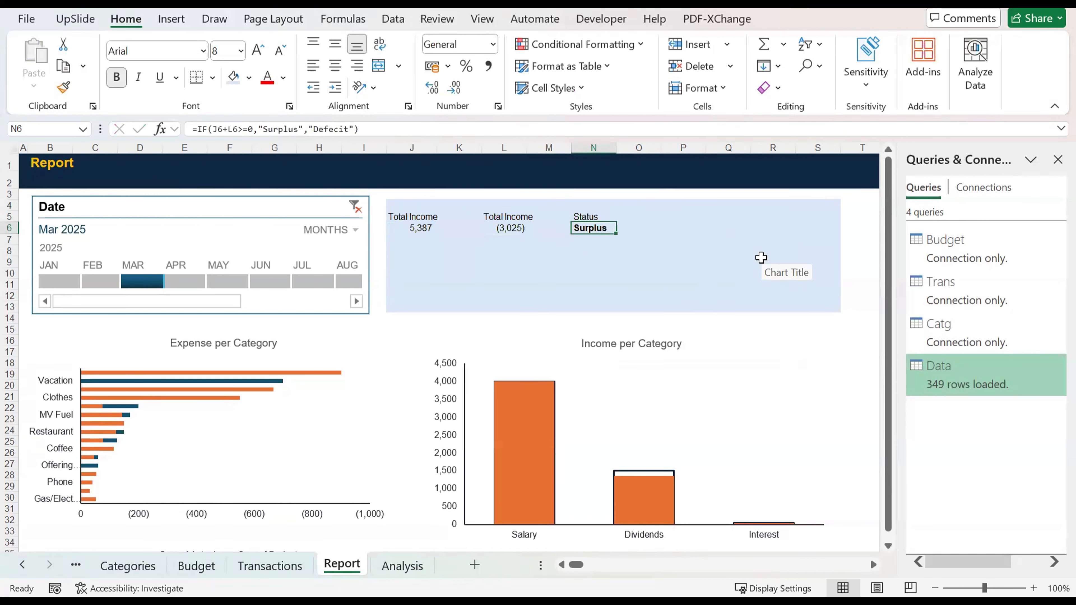
{"action": "key", "text": "Left"}
{"action": "key", "text": "Right"}
{"action": "key", "text": "Right"}
{"action": "key", "text": "Left"}
{"action": "key", "text": "Left"}
{"action": "key", "text": "Right"}
{"action": "key", "text": "Up"}
{"action": "key", "text": "Down"}
Step: Change the duplicated label in L5 to Total Expense
{"action": "key", "text": "Up"}
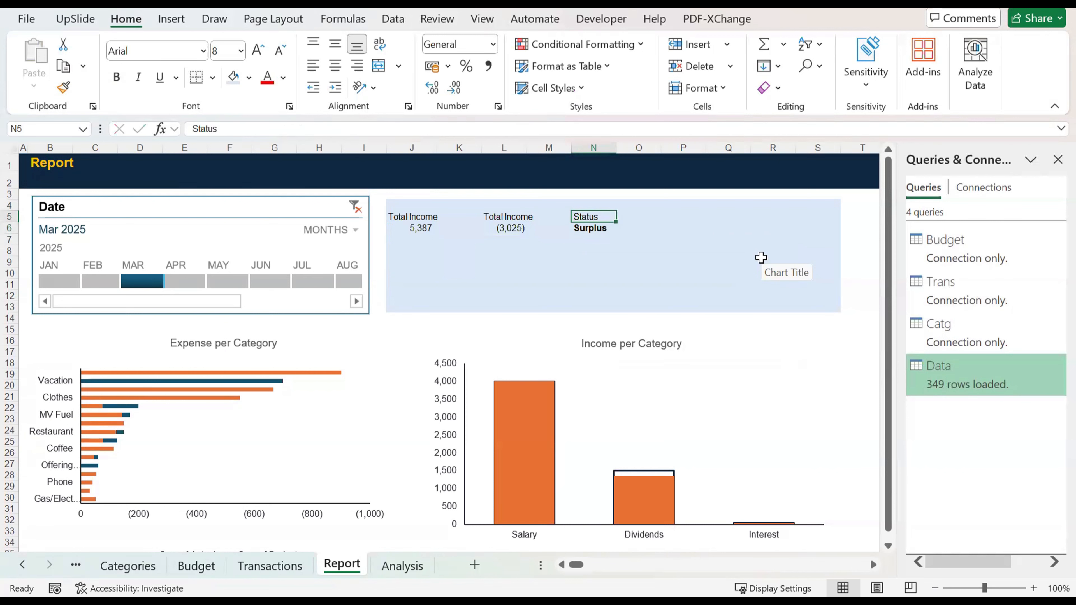
{"action": "key", "text": "Left"}
{"action": "key", "text": "Left"}
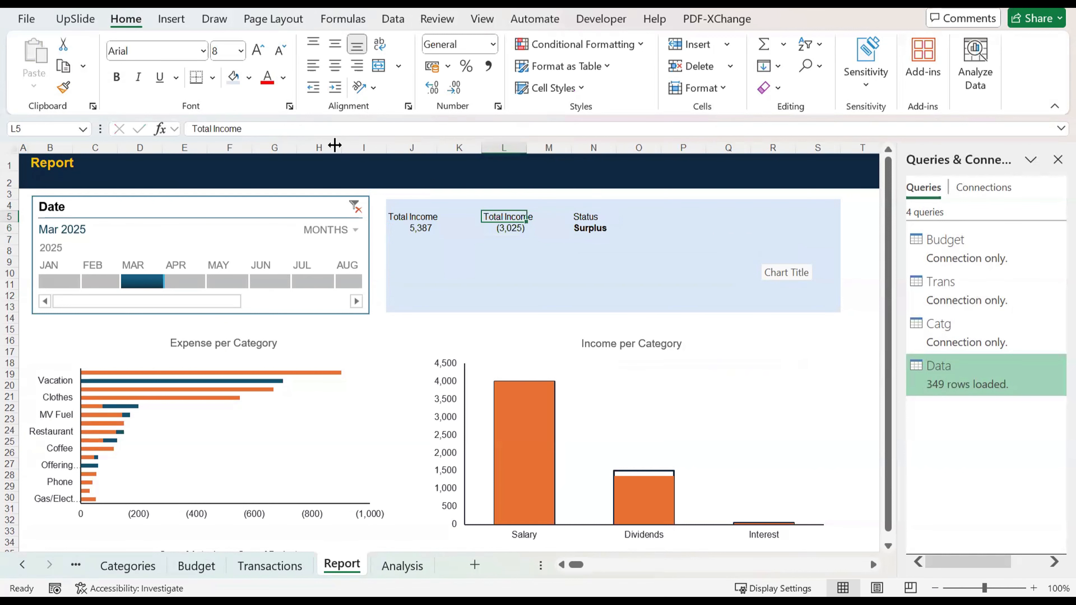
{"action": "double_click", "coordinate": [225, 129]}
{"action": "type", "text": "Expense"}
{"action": "key", "text": "Return"}
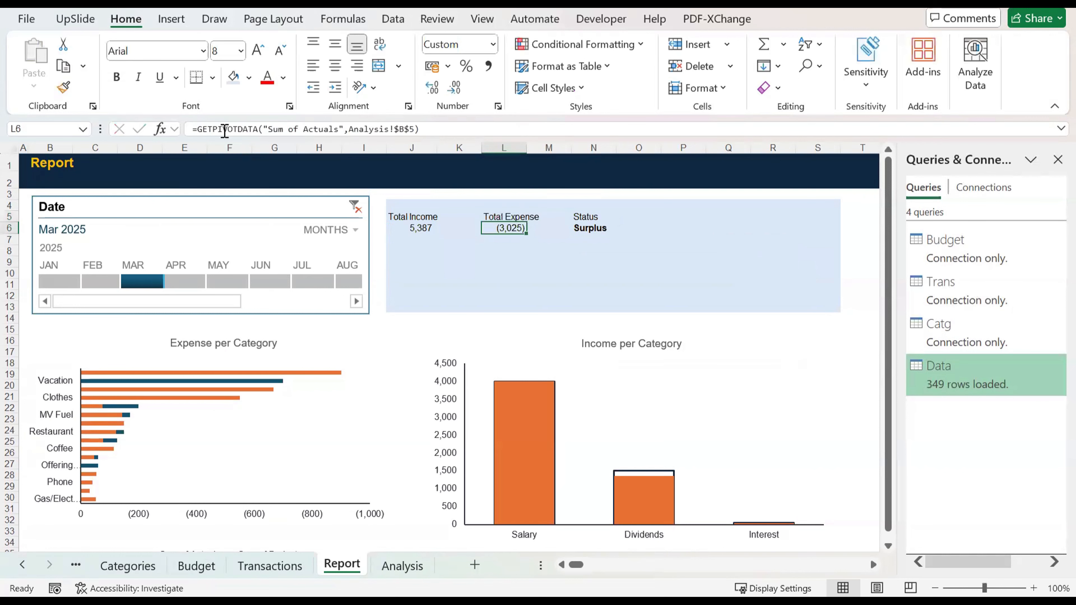
{"action": "key", "text": "Up"}
Step: Check the summary figures and status by switching the timeline through January, February and March 2025
{"action": "left_click", "coordinate": [58, 283]}
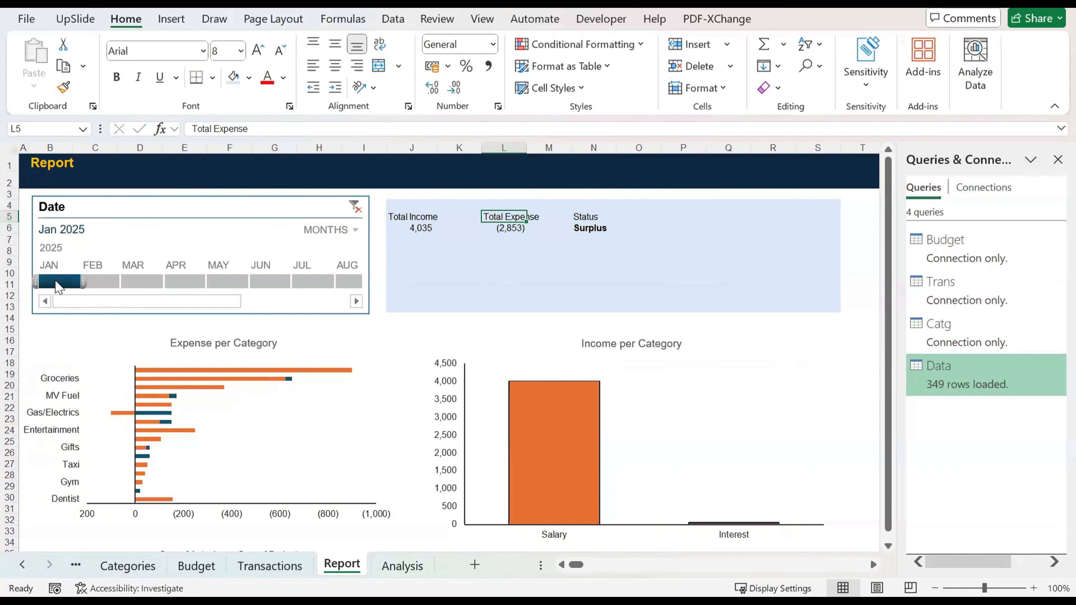
{"action": "left_click", "coordinate": [102, 284]}
{"action": "left_click", "coordinate": [142, 283]}
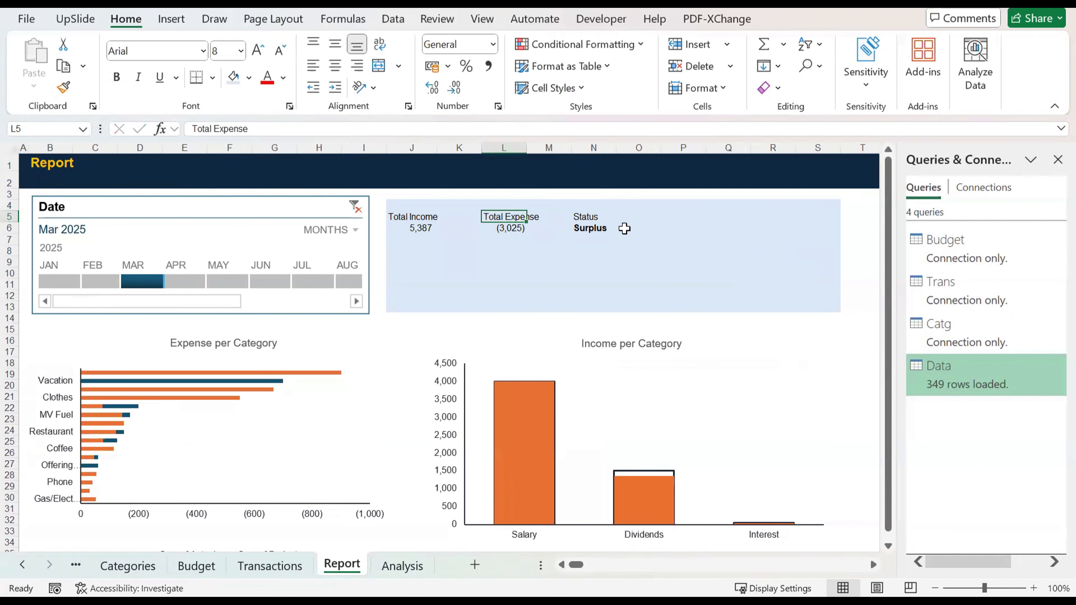
Step: Enter the formula =J6+L6 in O6, beside the status, to combine total income and total expense
{"action": "left_click", "coordinate": [644, 225]}
{"action": "key", "text": "Left"}
{"action": "key", "text": "Right"}
{"action": "key", "text": "Left"}
{"action": "key", "text": "Right"}
{"action": "type", "text": "="}
{"action": "key", "text": "Left"}
{"action": "key", "text": "Left"}
{"action": "key", "text": "Left"}
{"action": "key", "text": "Left"}
{"action": "key", "text": "Left"}
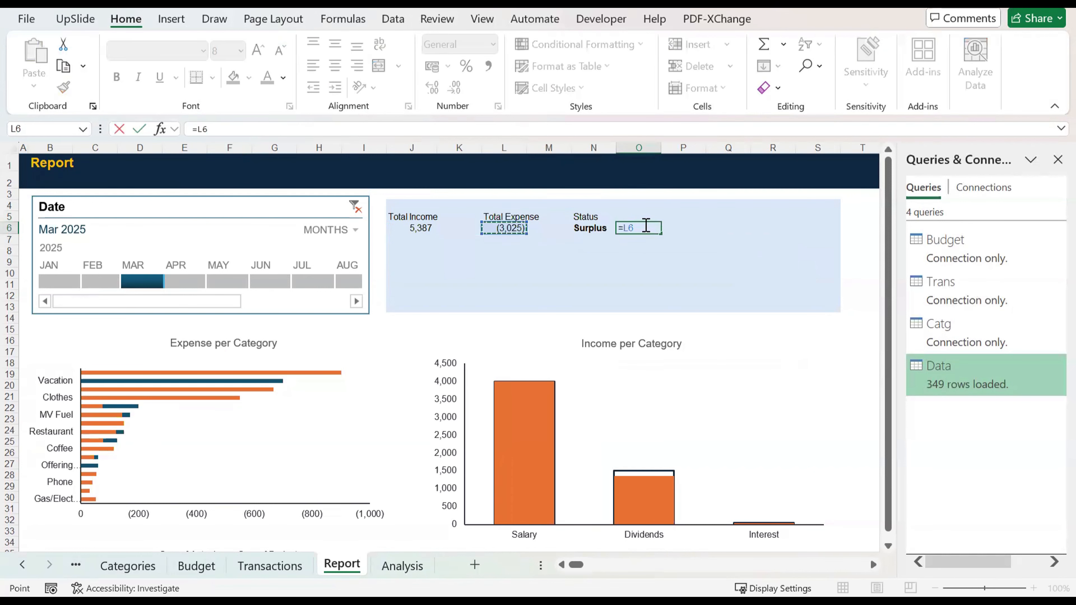
{"action": "type", "text": "+"}
{"action": "key", "text": "Left"}
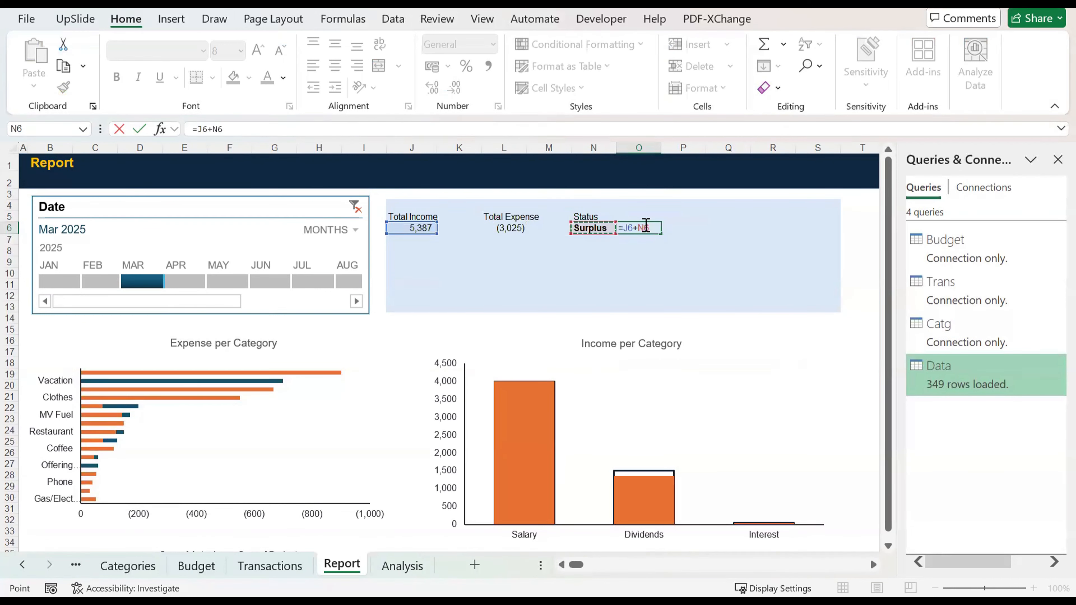
{"action": "key", "text": "Return"}
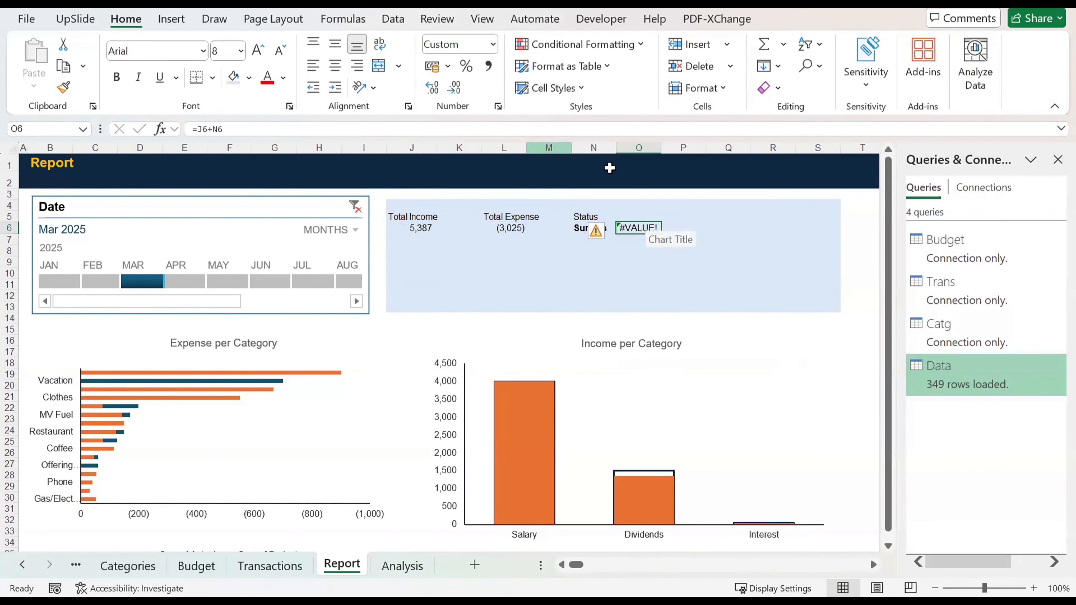
{"action": "left_click", "coordinate": [233, 130]}
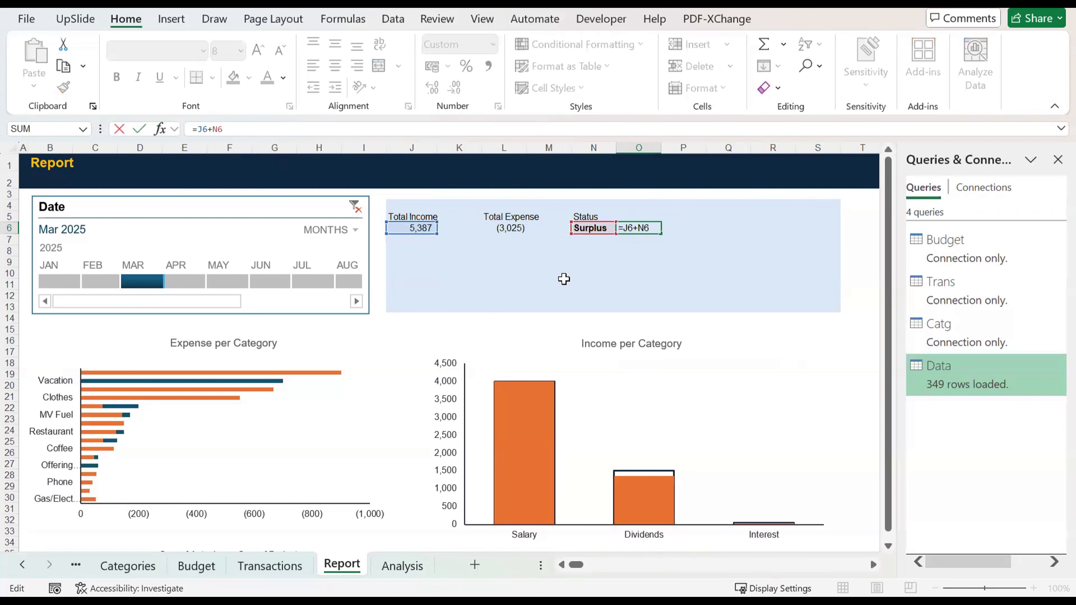
{"action": "left_click", "coordinate": [511, 228]}
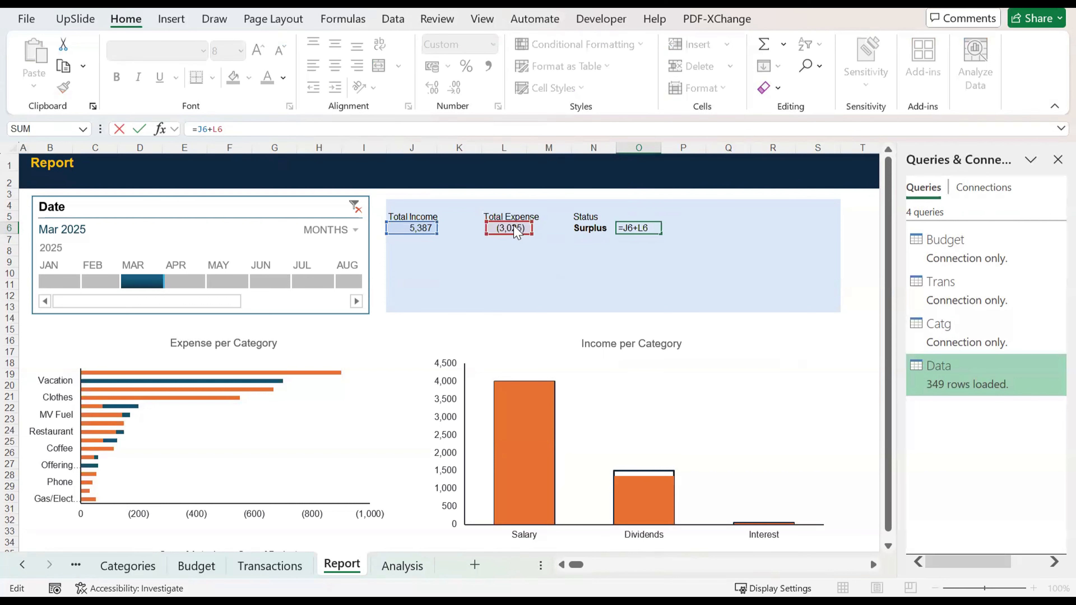
{"action": "key", "text": "Return"}
Step: Change the positive result text in N6's IF formula to "Surplus of " and widen column N slightly to fit it
{"action": "key", "text": "Left"}
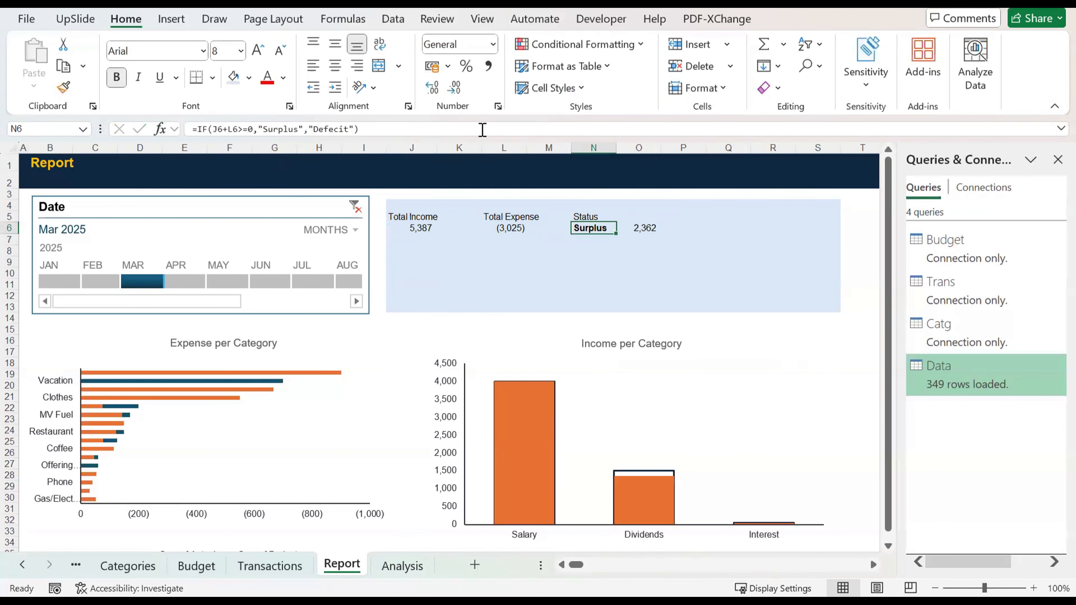
{"action": "left_click", "coordinate": [296, 130]}
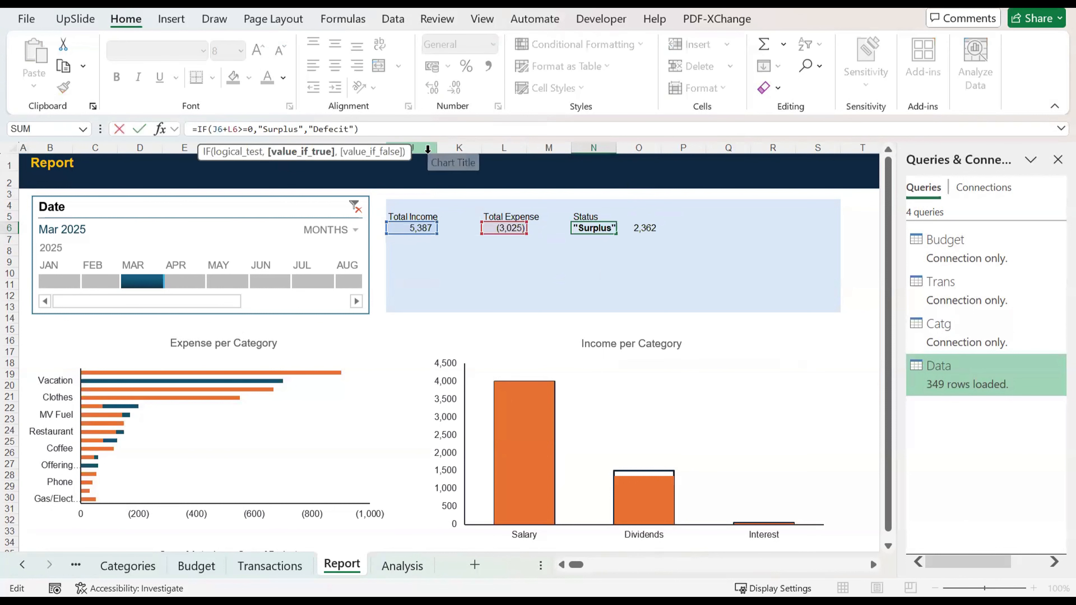
{"action": "type", "text": "of"}
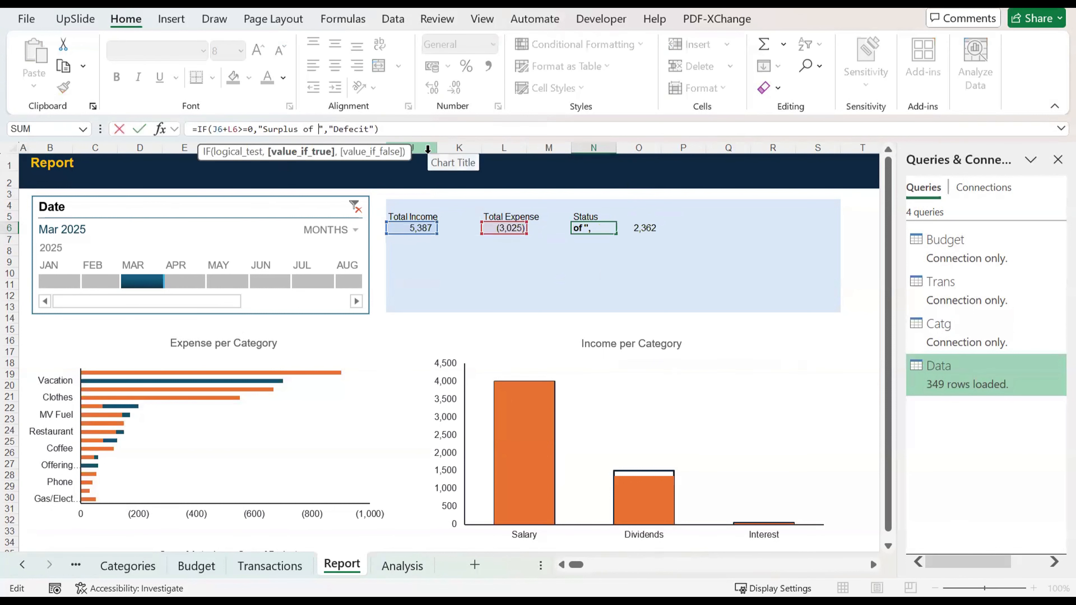
{"action": "key", "text": "Return"}
{"action": "left_click_drag", "start_coordinate": [618, 148], "coordinate": [623, 148]}
{"action": "key", "text": "Right"}
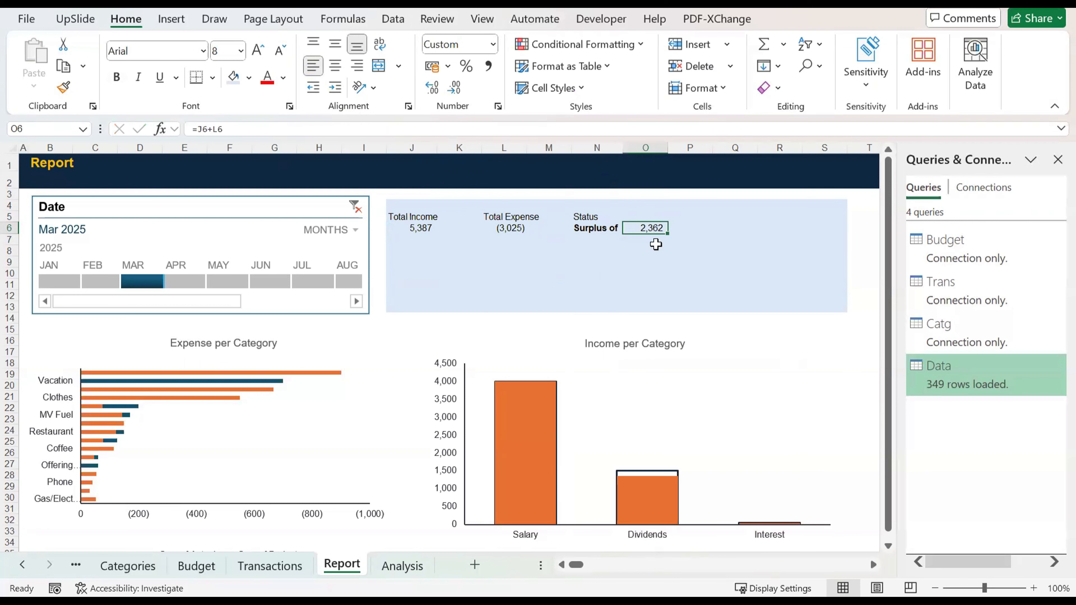
{"action": "left_click", "coordinate": [587, 229]}
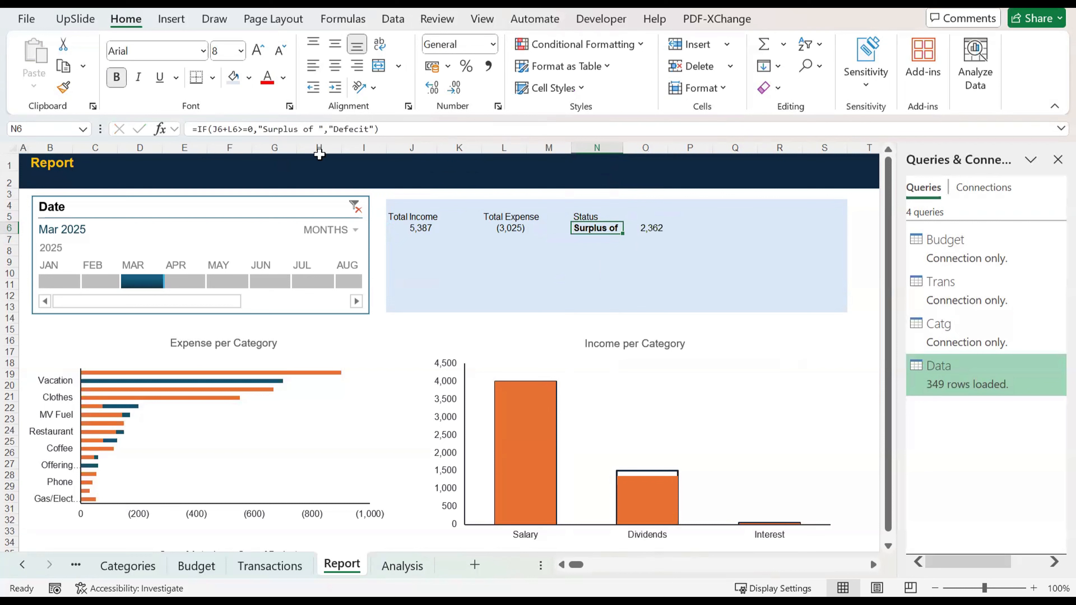
{"action": "left_click", "coordinate": [321, 126]}
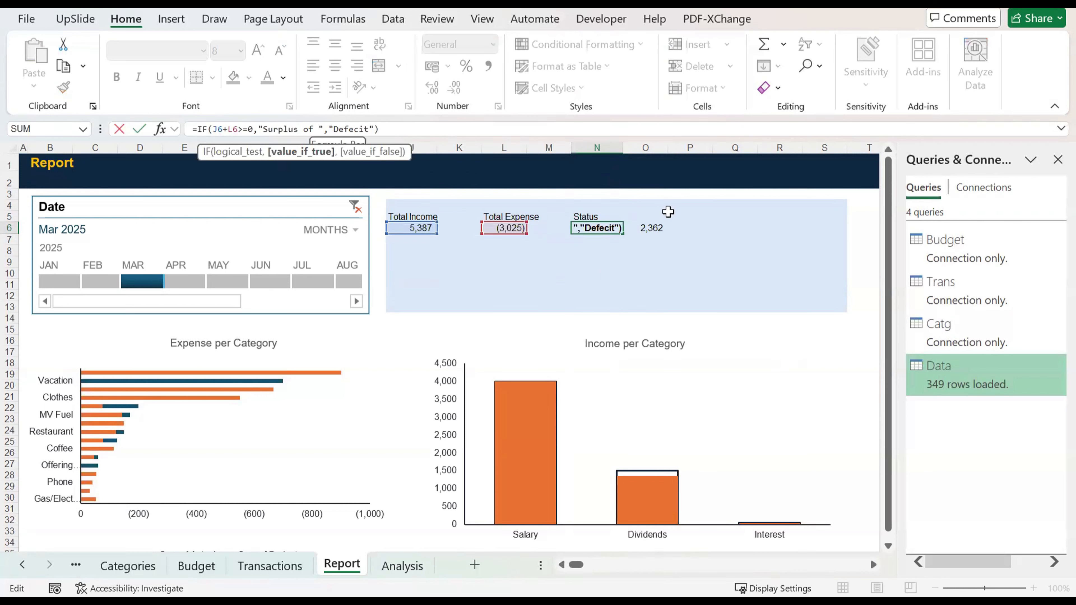
{"action": "key", "text": "Escape"}
{"action": "key", "text": "Left"}
{"action": "key", "text": "Left"}
{"action": "key", "text": "Right"}
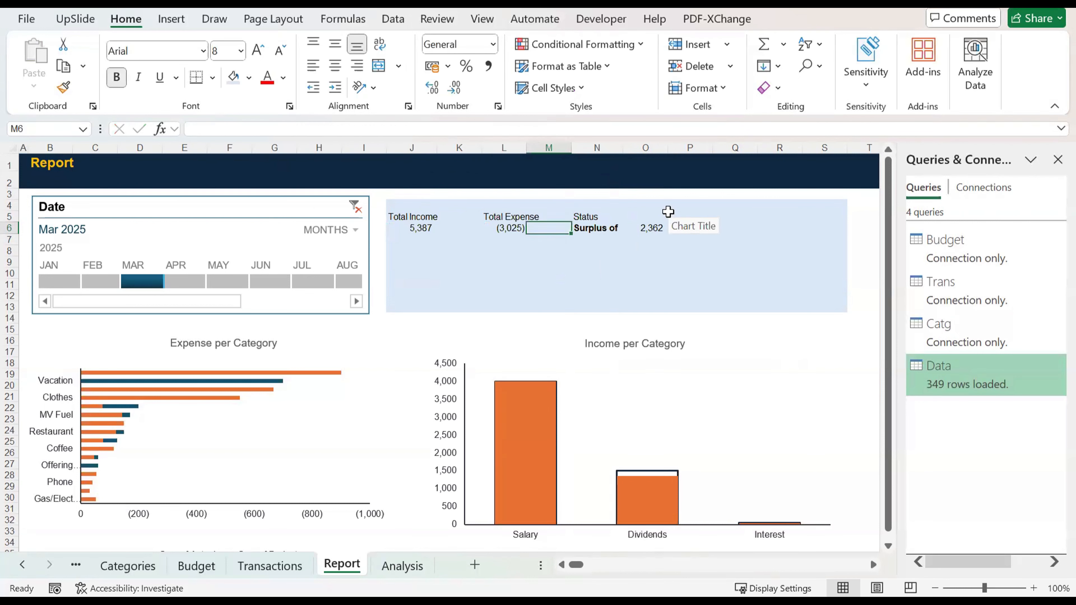
{"action": "key", "text": "Left"}
{"action": "key", "text": "Right"}
{"action": "key", "text": "Right"}
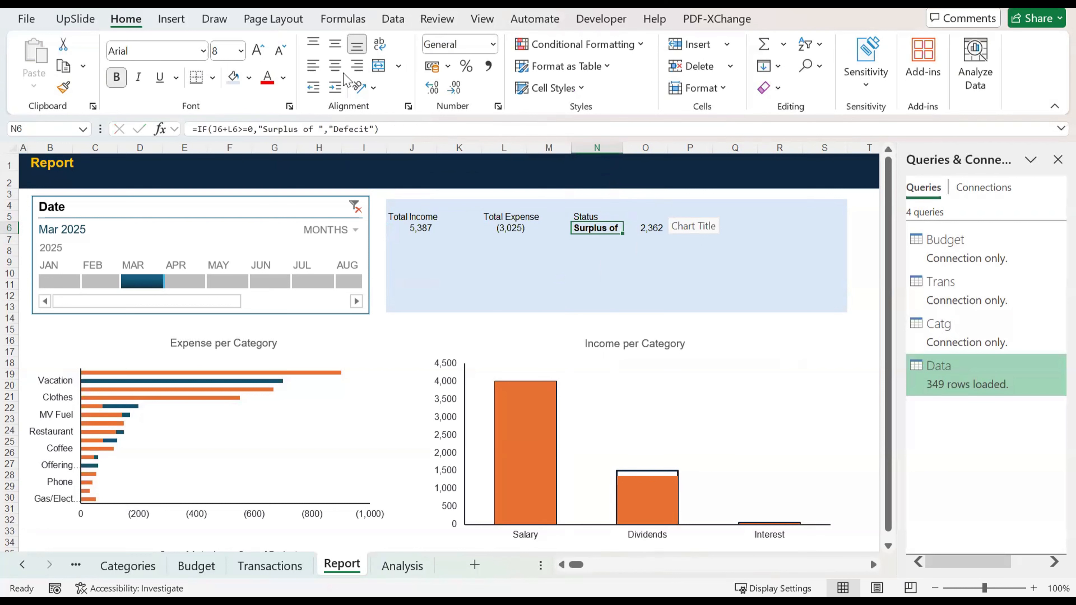
Step: Change the negative result text in N6's IF formula to "Defecit of"
{"action": "left_click", "coordinate": [370, 129]}
{"action": "type", "text": "of"}
{"action": "key", "text": "ctrl+Return"}
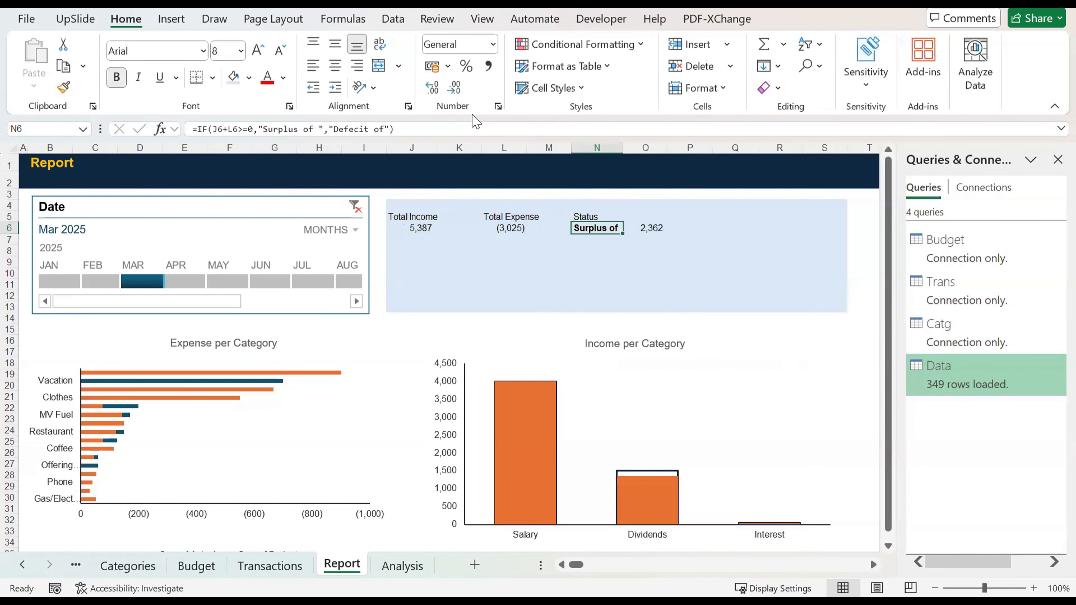
Step: Append > to the positive result text in N6 so it reads "Surplus of >", and autofit column N
{"action": "left_click", "coordinate": [313, 127]}
{"action": "type", "text": ">"}
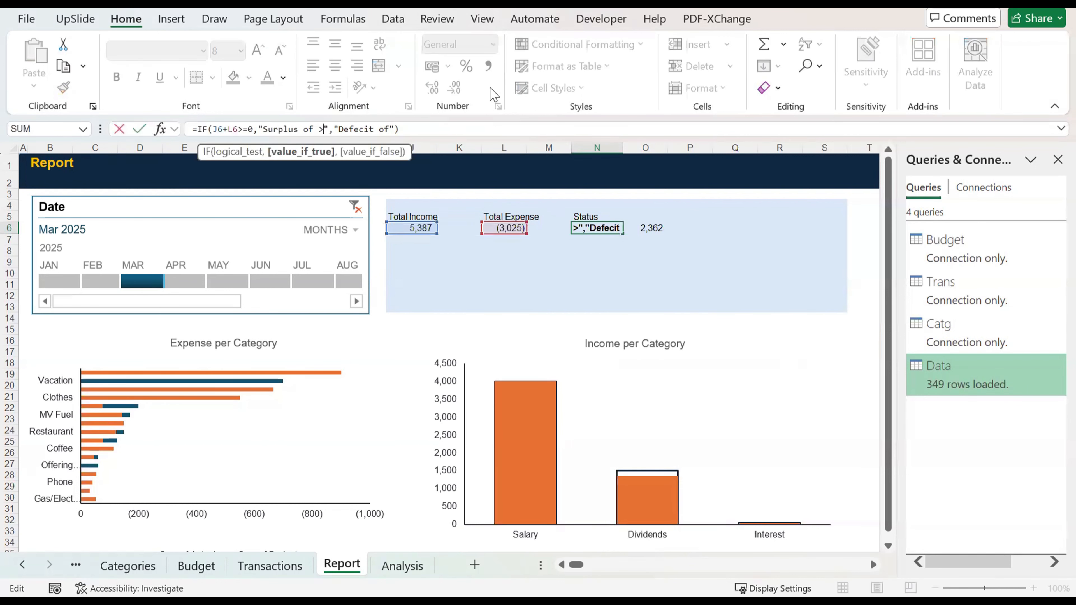
{"action": "key", "text": "ctrl+Return"}
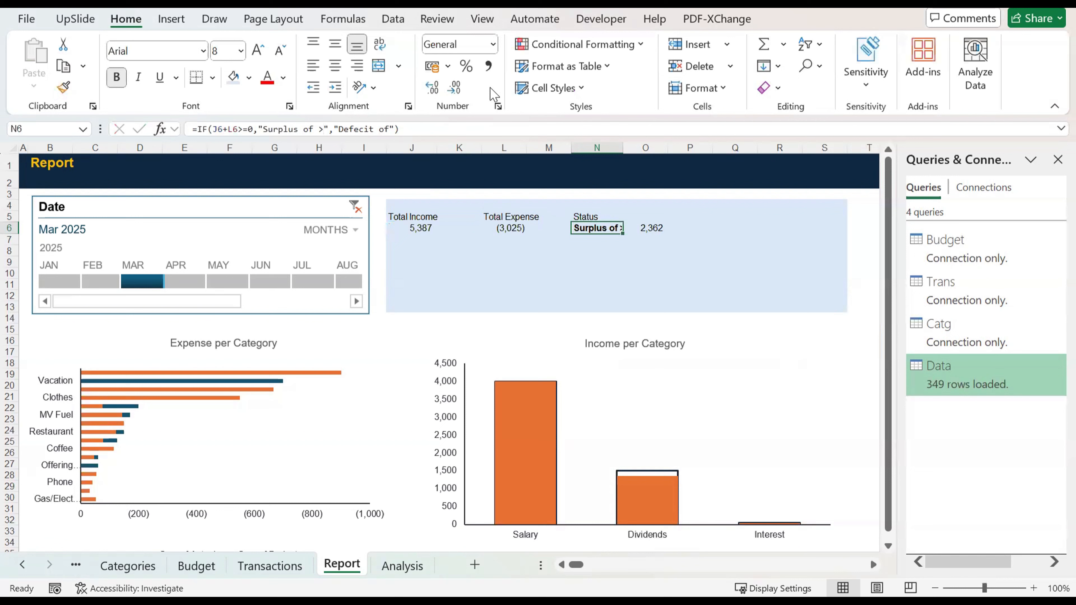
{"action": "left_click_drag", "start_coordinate": [624, 149], "coordinate": [624, 149]}
{"action": "double_click", "coordinate": [623, 149]}
{"action": "key", "text": "Right"}
{"action": "key", "text": "Down"}
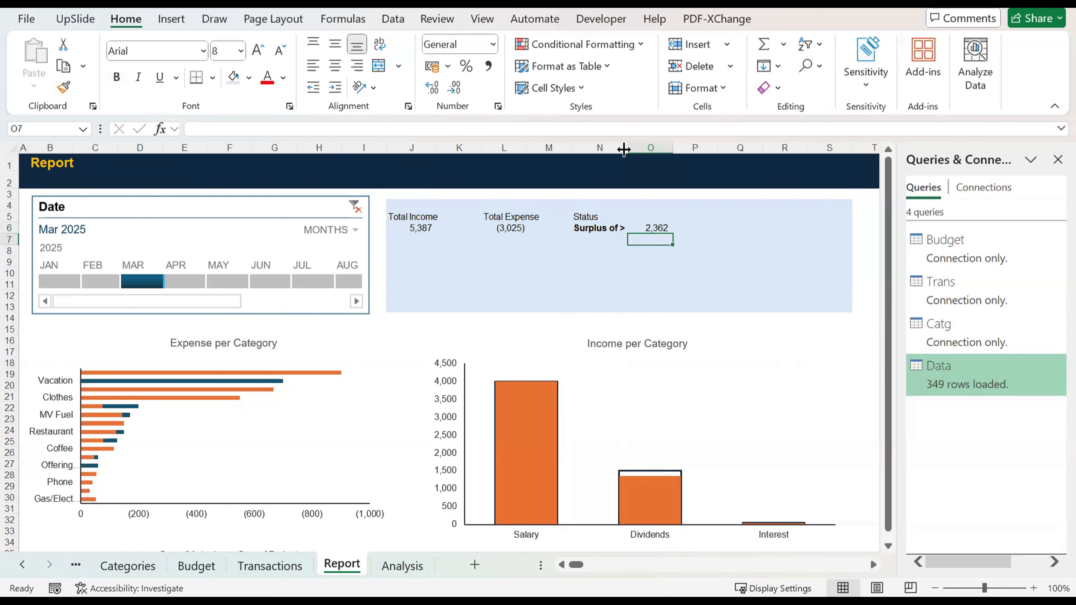
{"action": "key", "text": "Up"}
{"action": "key", "text": "Left"}
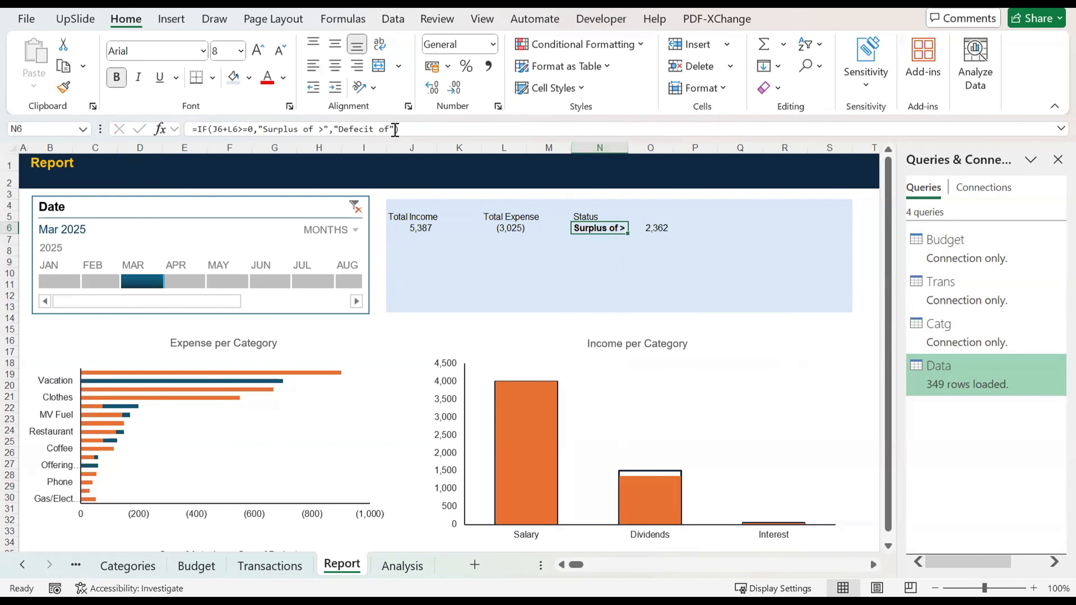
Step: Append > to the negative result text in N6's IF formula so it reads "Defecit of >", and clear the Date timeline filter
{"action": "left_click", "coordinate": [391, 129]}
{"action": "type", "text": ">"}
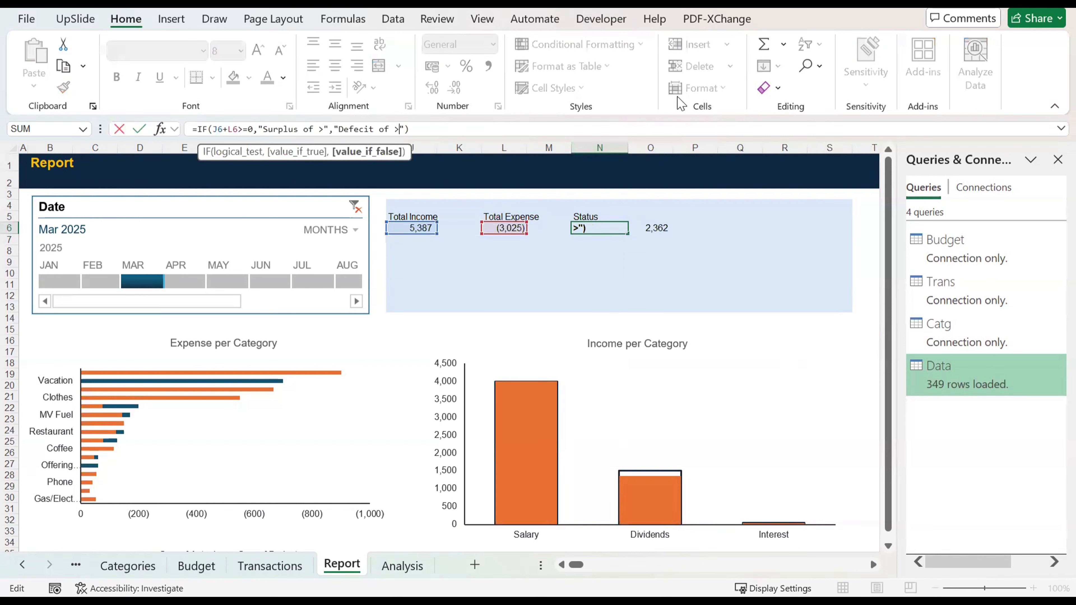
{"action": "key", "text": "ctrl+Return"}
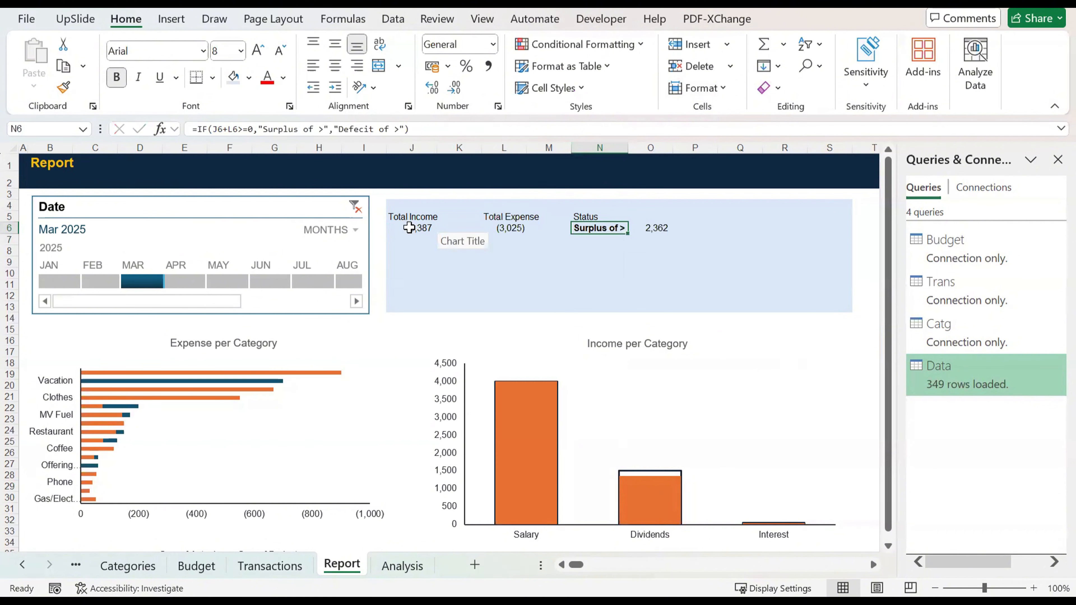
{"action": "left_click", "coordinate": [354, 206]}
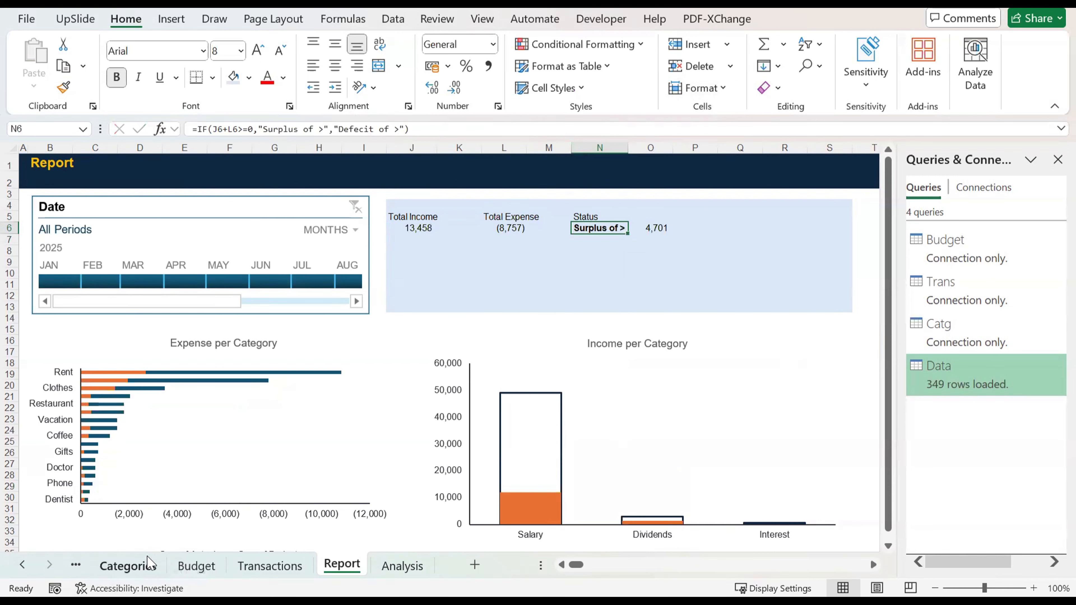
Step: Review the Categories, Transactions and Budget sheets that feed the report, and return to the Report sheet
{"action": "left_click", "coordinate": [128, 566]}
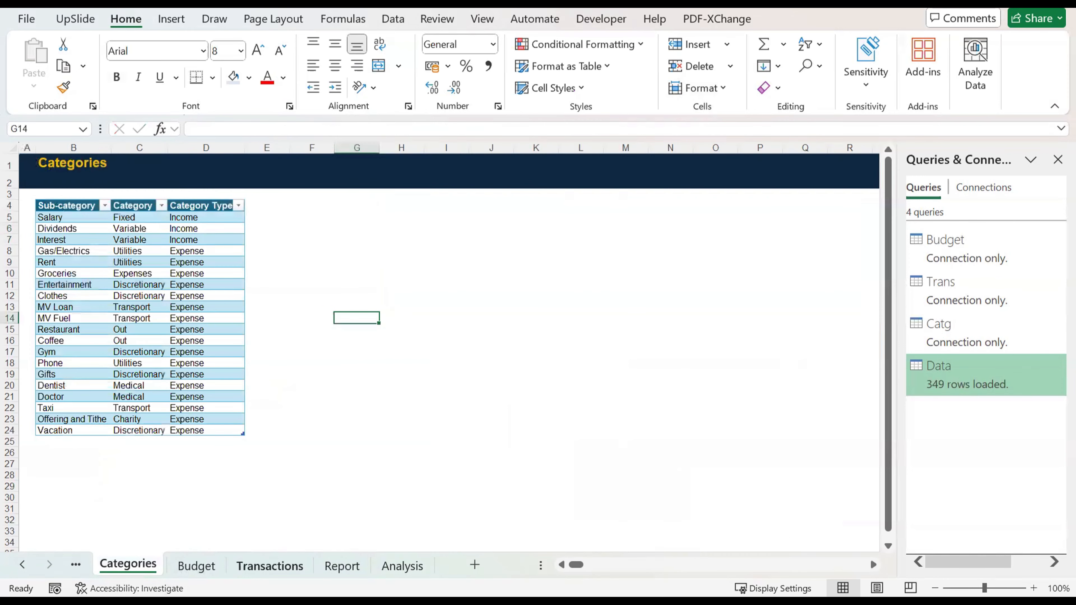
{"action": "left_click", "coordinate": [270, 566]}
{"action": "scroll", "coordinate": [256, 301], "scroll_direction": "up", "scroll_amount": 4}
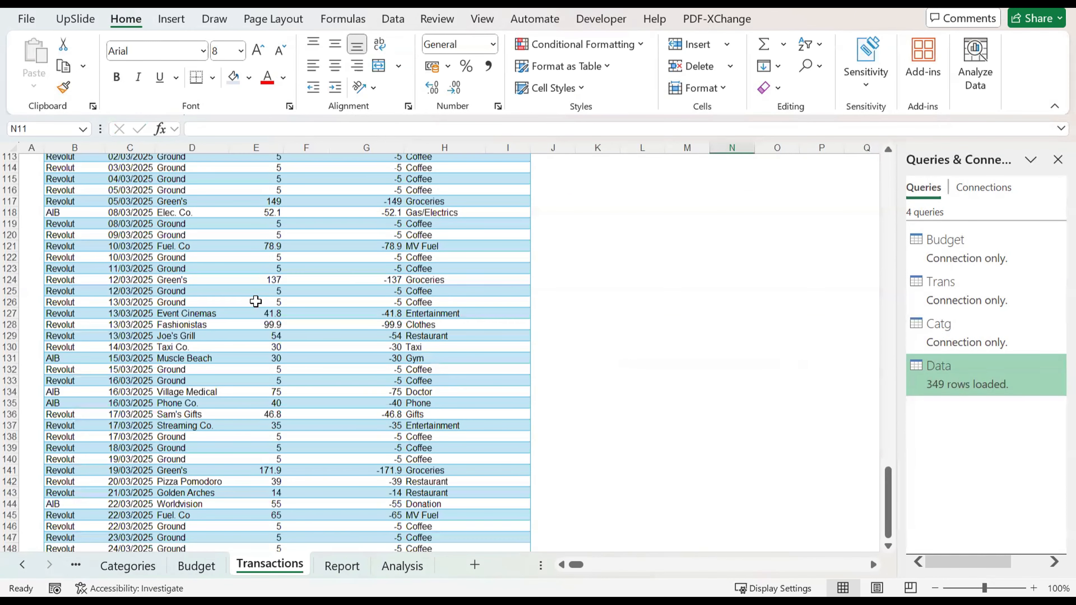
{"action": "key", "text": "ctrl+Page_Up"}
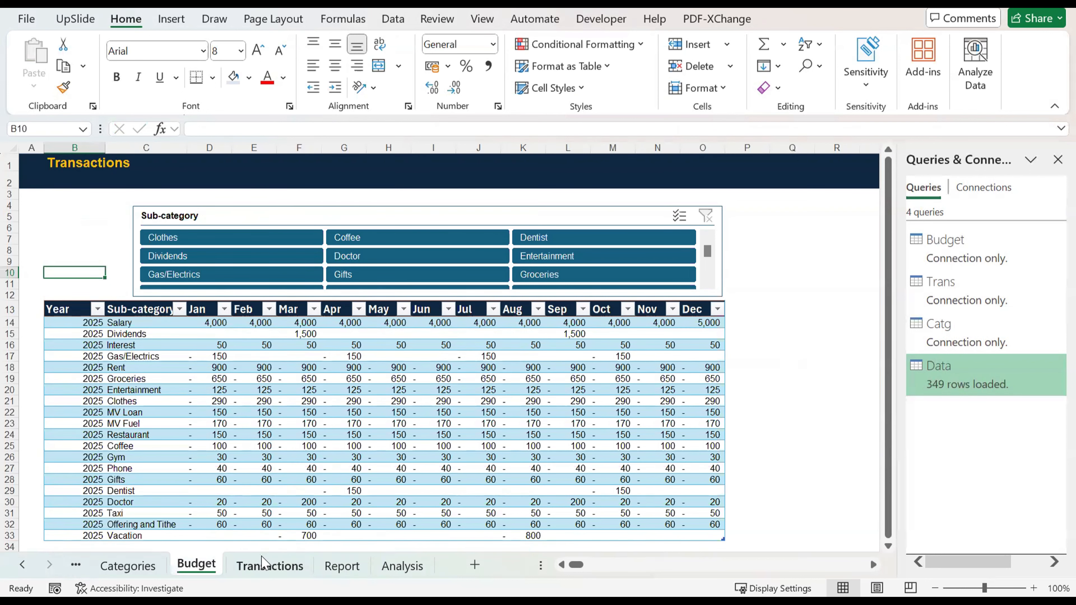
{"action": "left_click", "coordinate": [263, 565]}
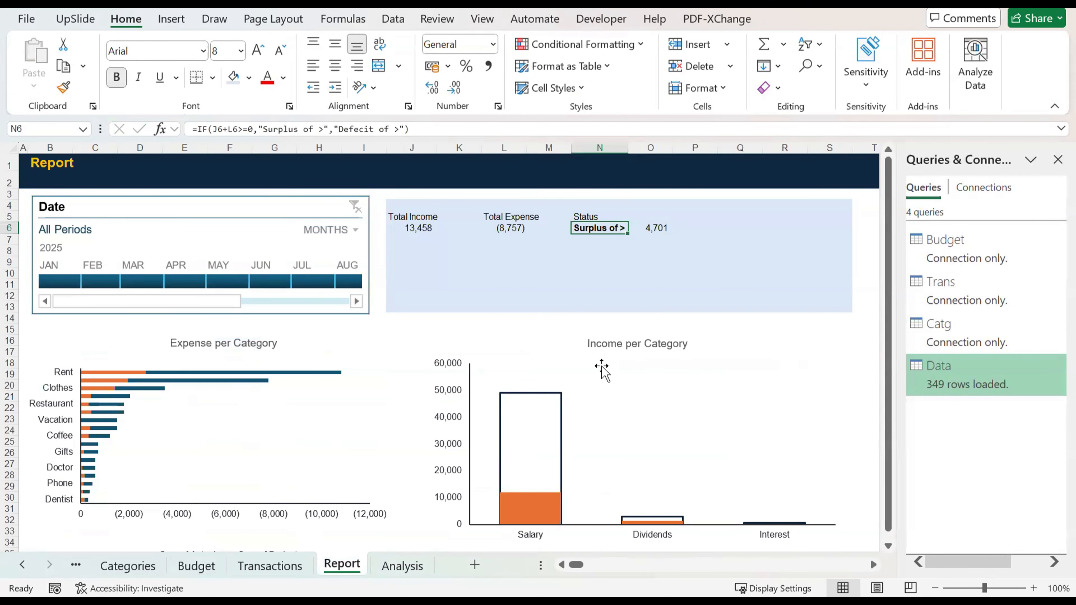
Step: Examine the report layout and the series bars of the Expense per Category chart for all periods
{"action": "scroll", "coordinate": [771, 214], "scroll_direction": "right", "scroll_amount": 3}
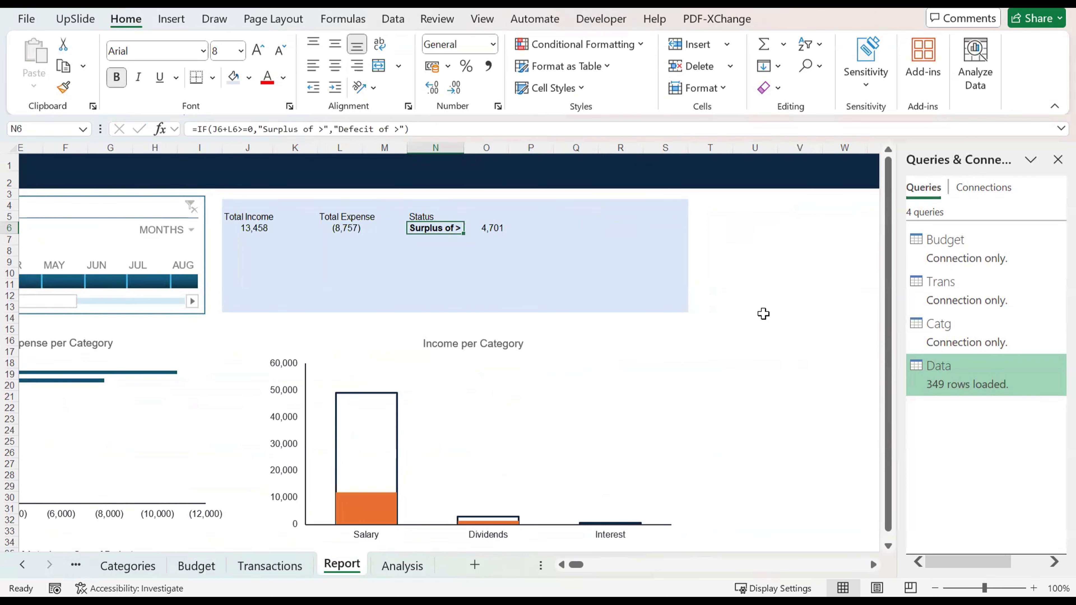
{"action": "scroll", "coordinate": [761, 313], "scroll_direction": "left", "scroll_amount": 2}
{"action": "left_click", "coordinate": [231, 391]}
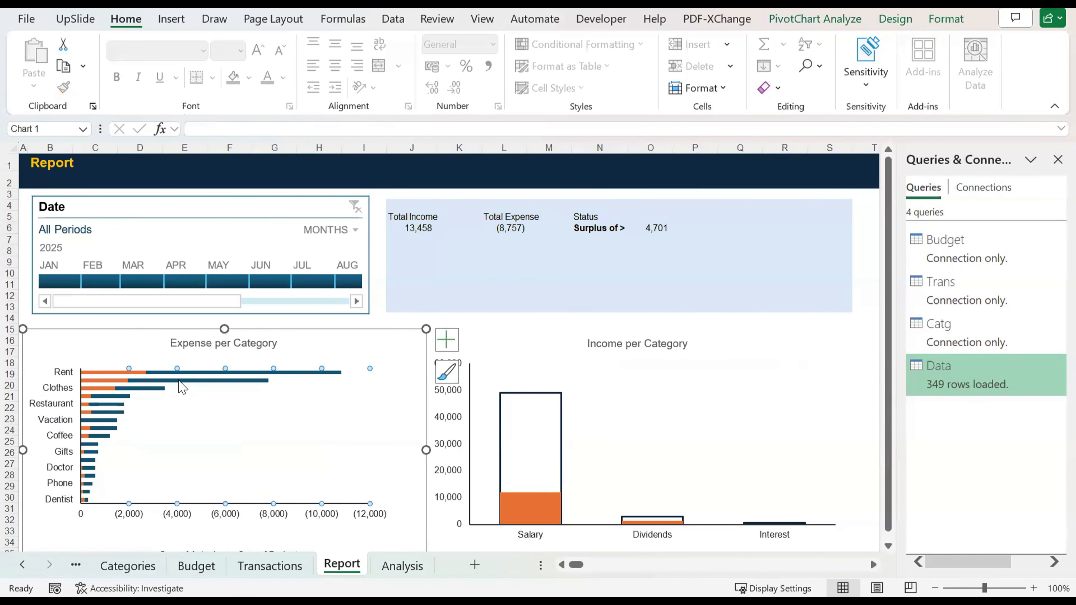
{"action": "left_click", "coordinate": [179, 381]}
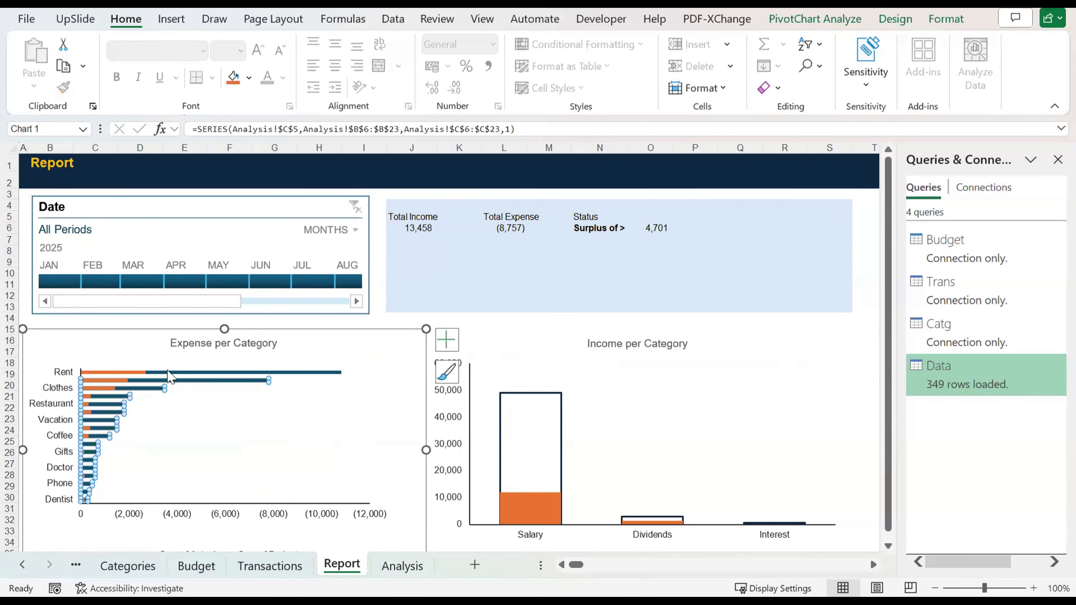
{"action": "left_click", "coordinate": [168, 373]}
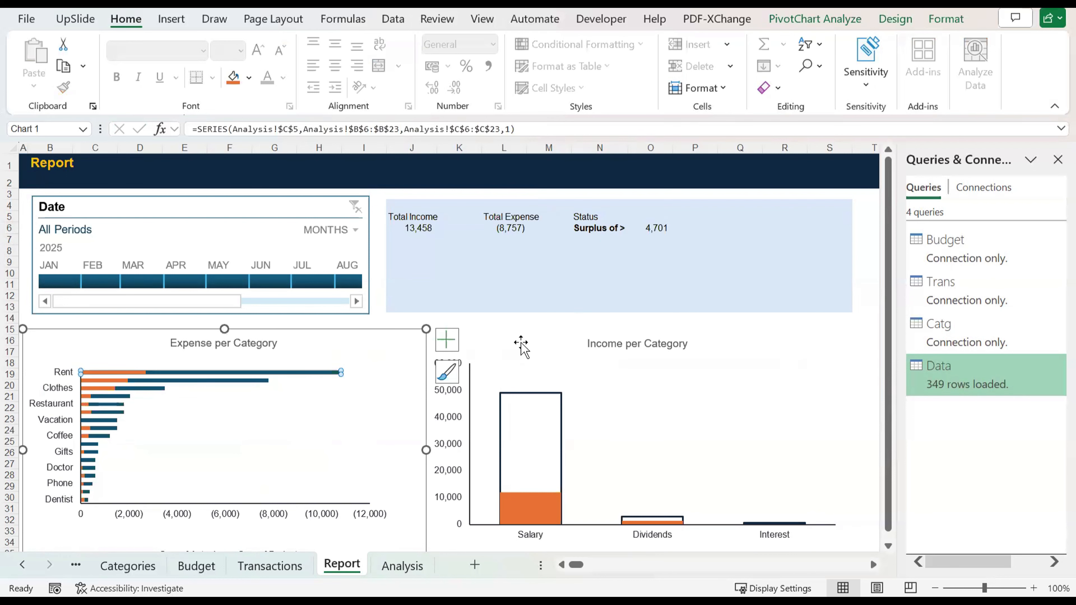
{"action": "left_click", "coordinate": [511, 326]}
{"action": "left_click", "coordinate": [252, 371]}
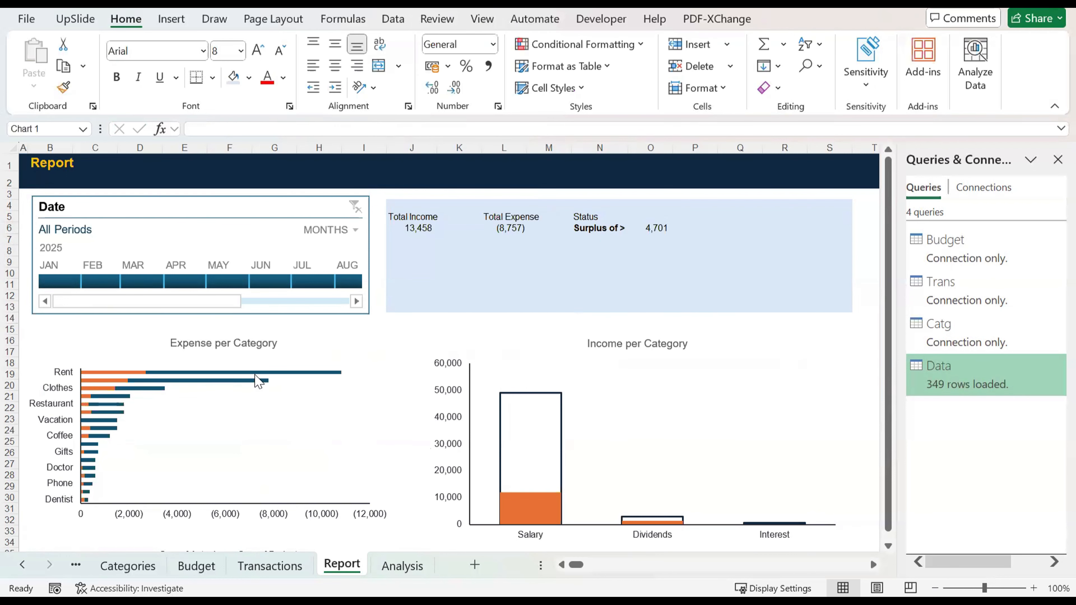
{"action": "left_click", "coordinate": [163, 424]}
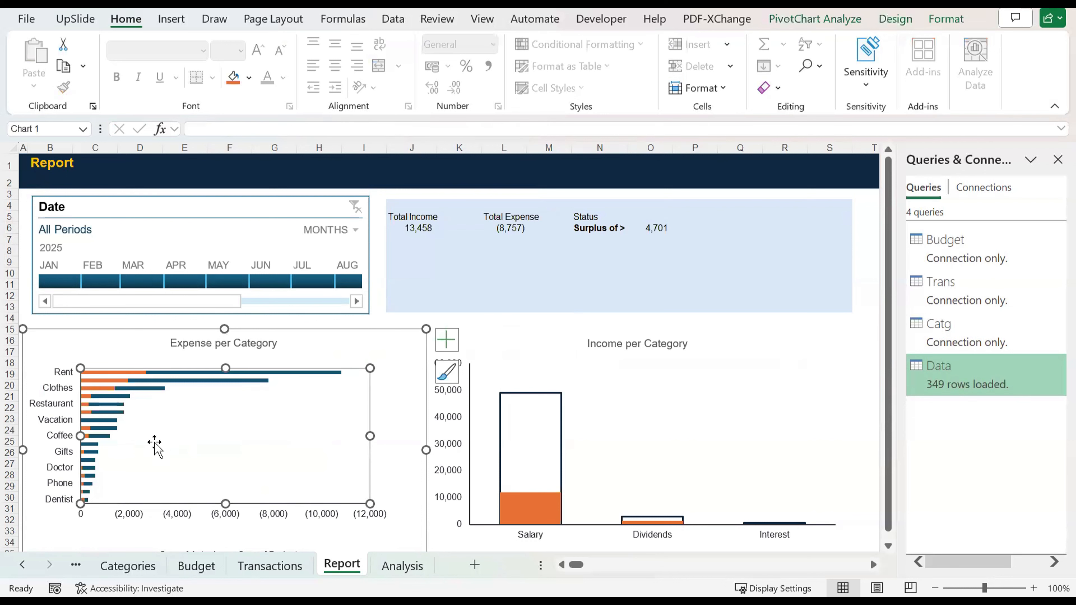
Step: Close the Queries & Connections pane and deselect the expense chart by selecting the empty cell V13
{"action": "left_click", "coordinate": [1058, 160]}
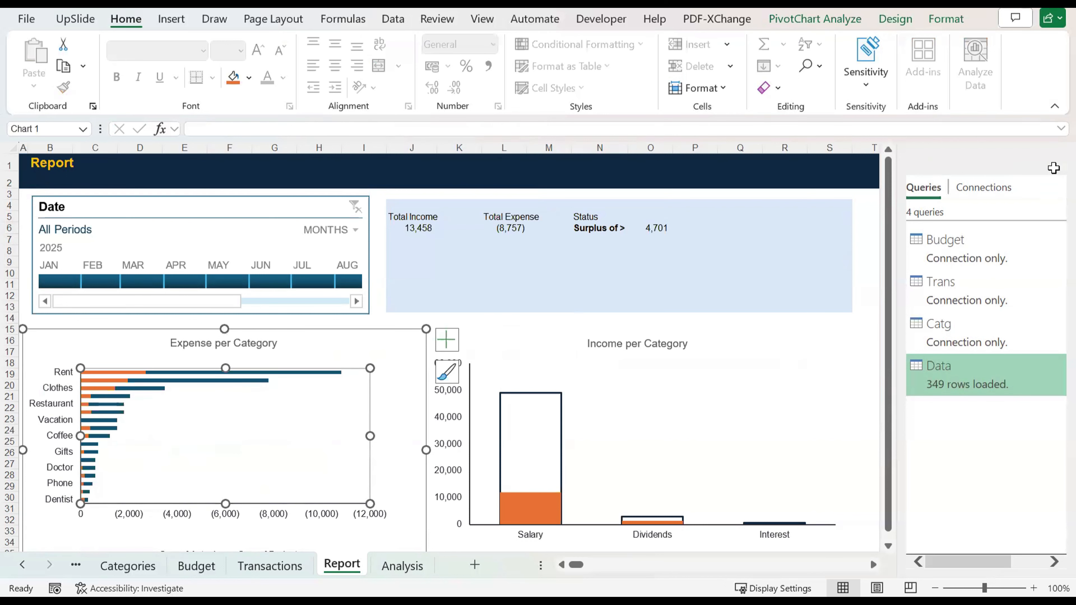
{"action": "left_click", "coordinate": [967, 306]}
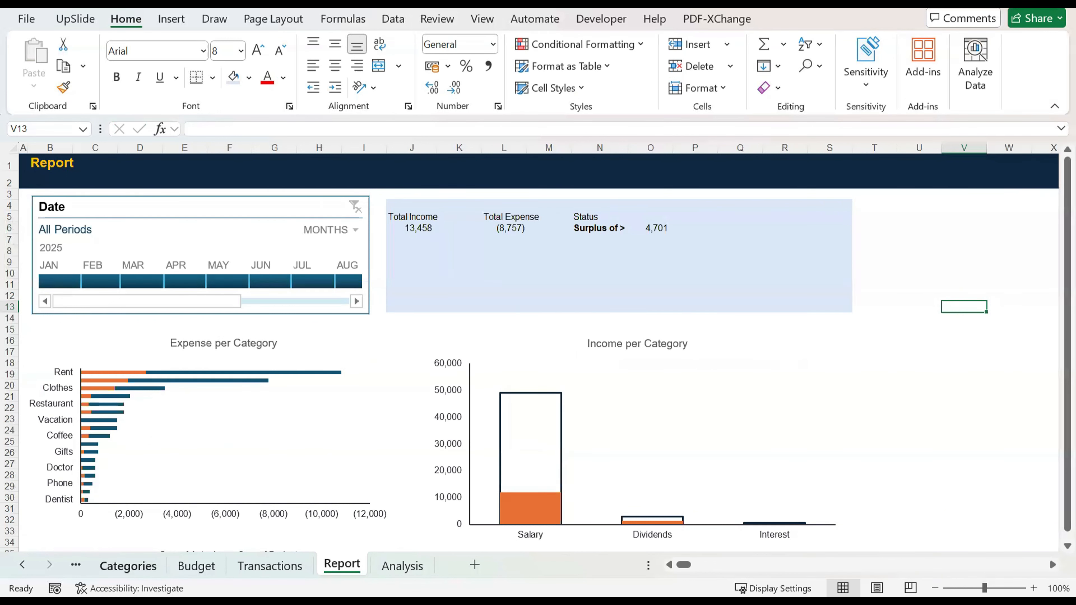
Step: Look over the Categories table with its category types and the monthly figures on the Budget sheet
{"action": "left_click", "coordinate": [128, 565]}
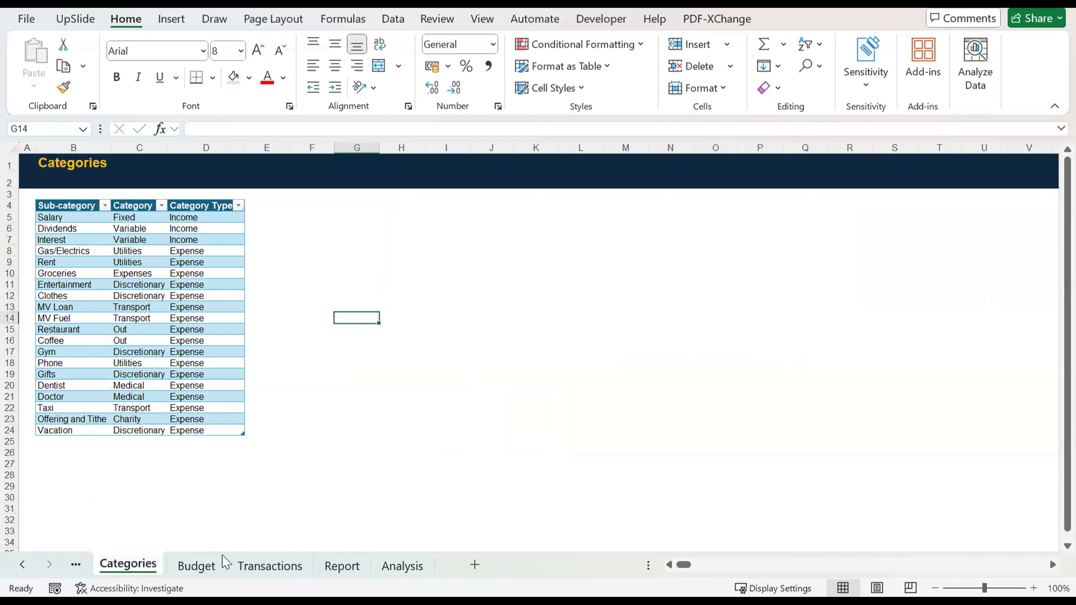
{"action": "left_click", "coordinate": [175, 321]}
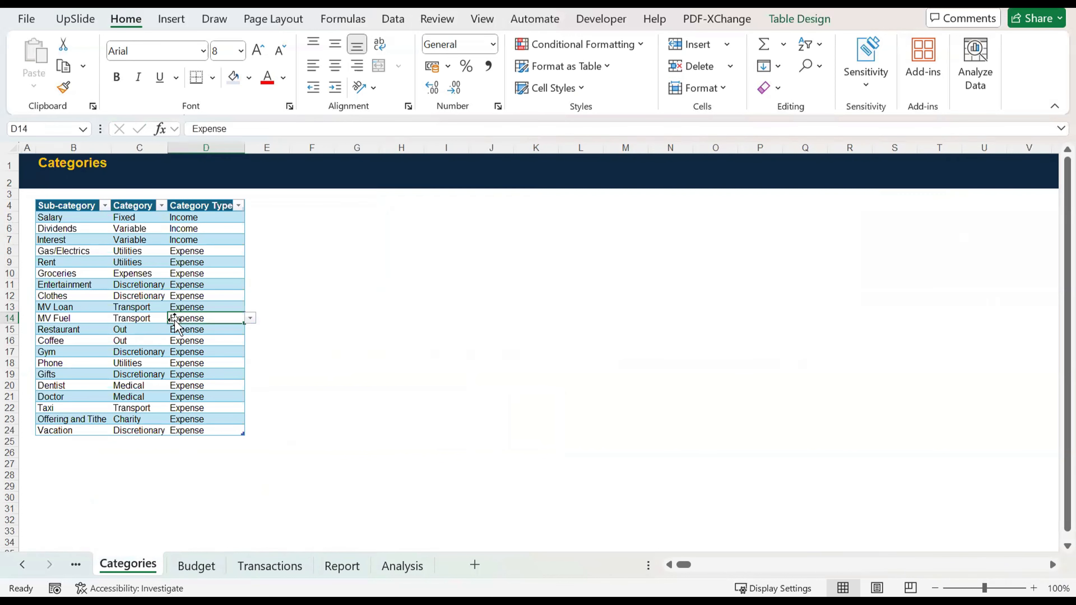
{"action": "left_click", "coordinate": [198, 565]}
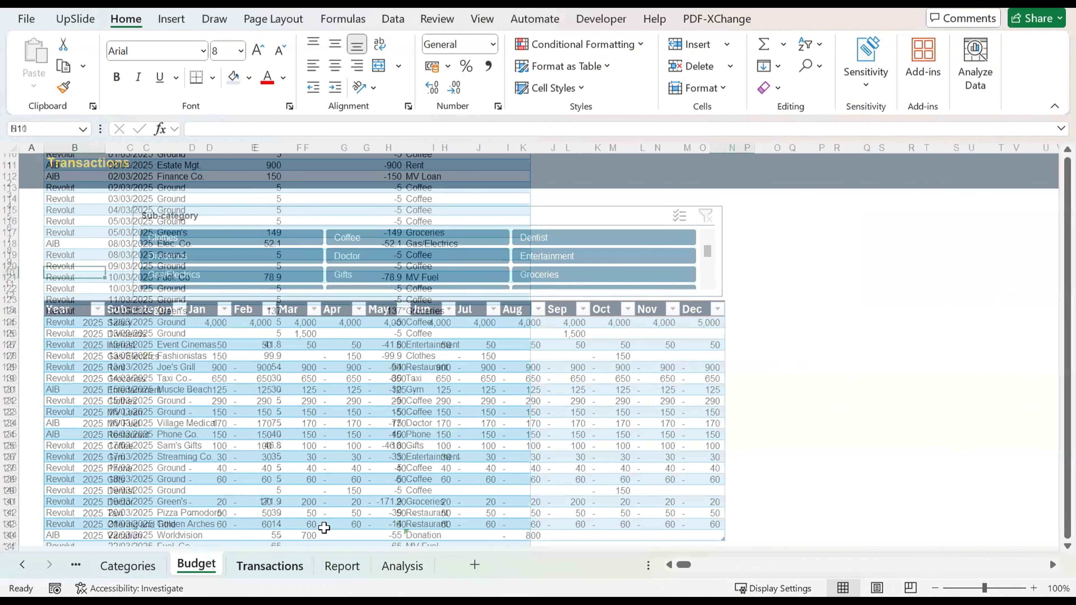